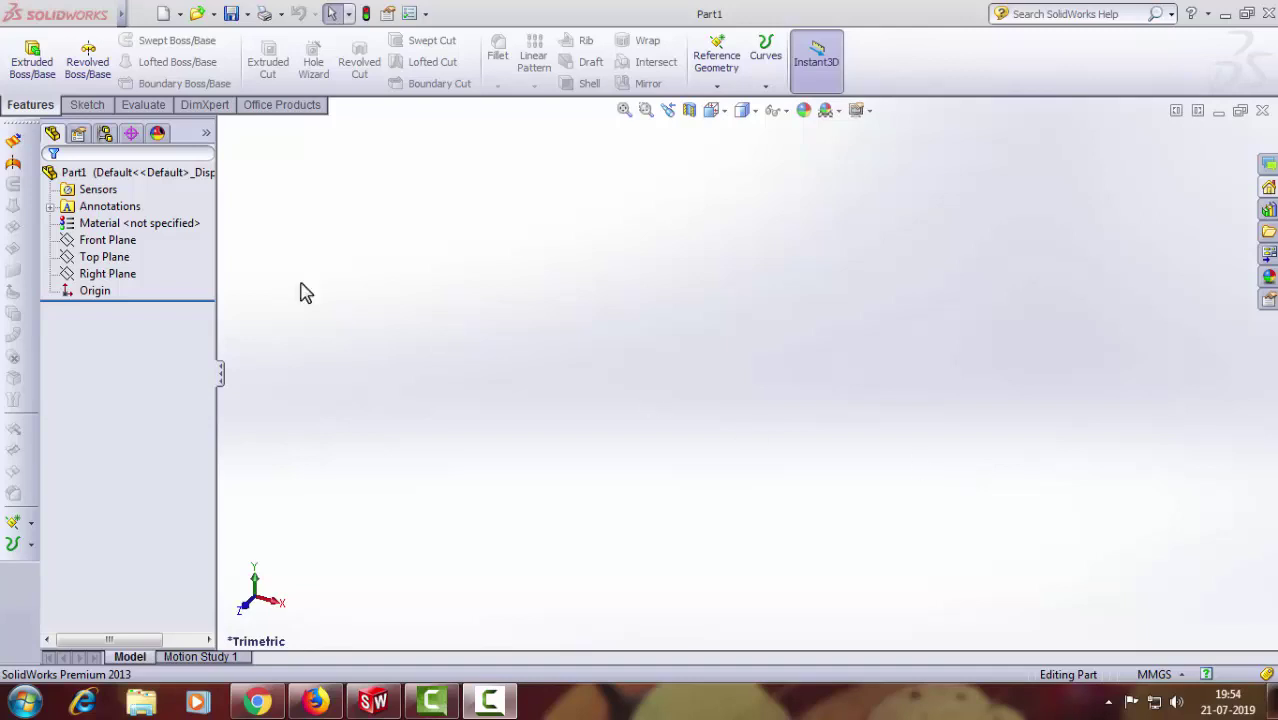
# Step: Select the Front Plane, orient the view Normal To it, and show the Sketch tools
pyautogui.click(103, 242)
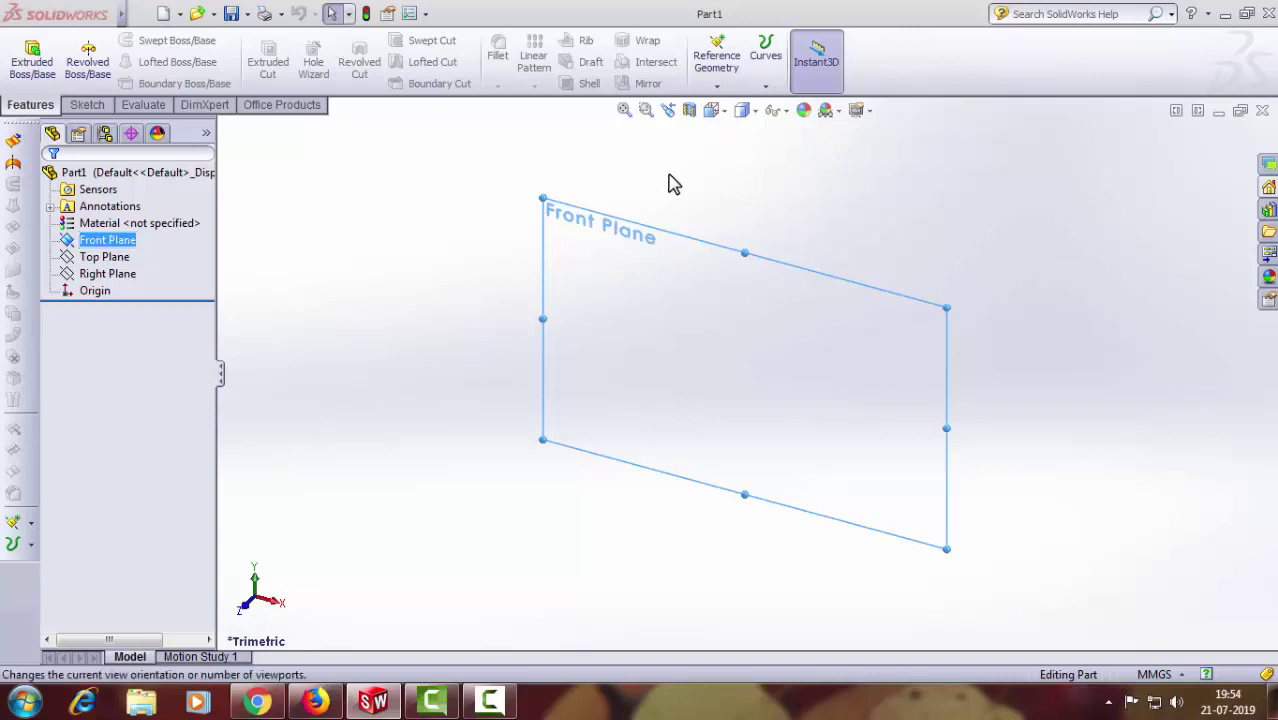
pyautogui.click(711, 110)
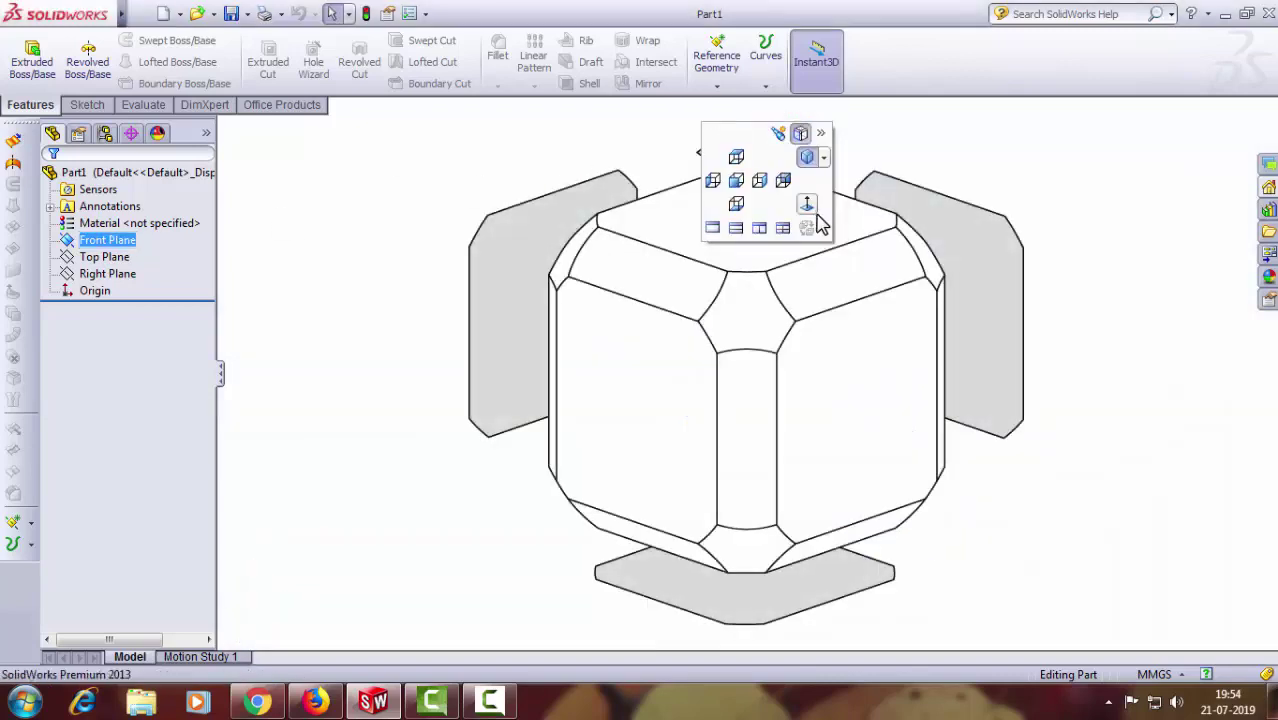
pyautogui.click(809, 207)
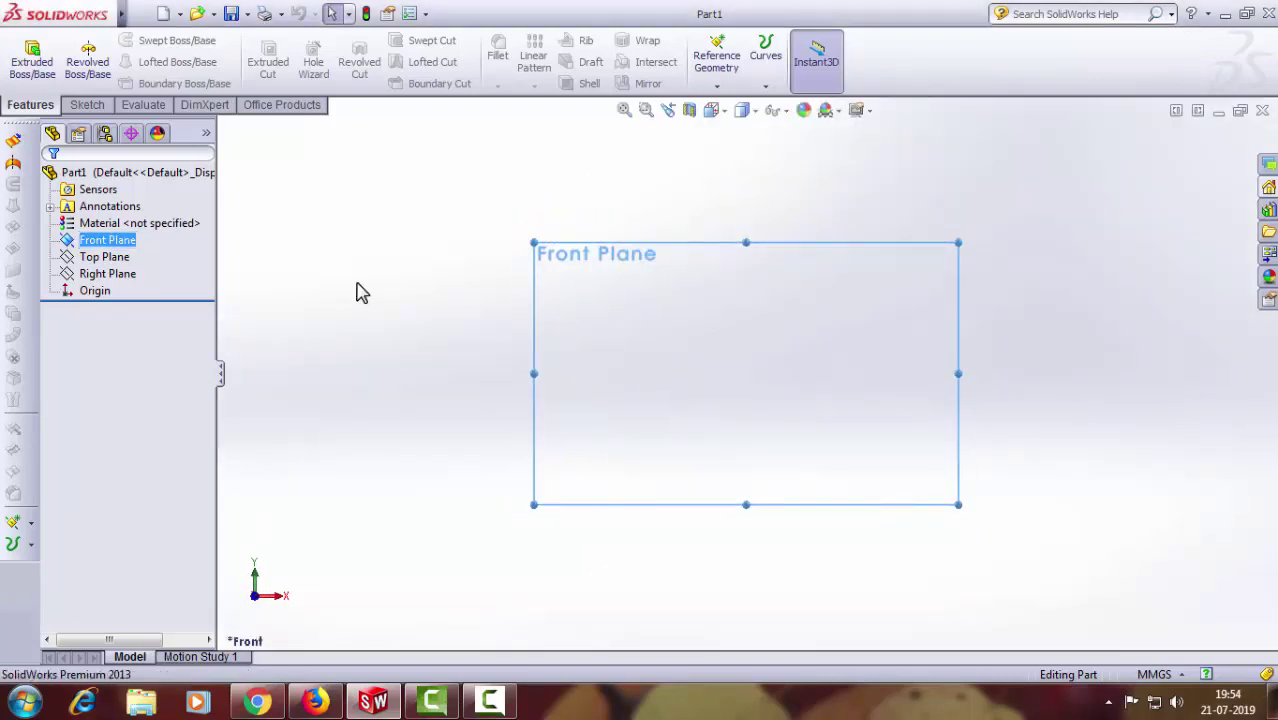
pyautogui.click(82, 105)
# Step: Start a sketch with a vertical centerline through the origin
pyautogui.click(128, 40)
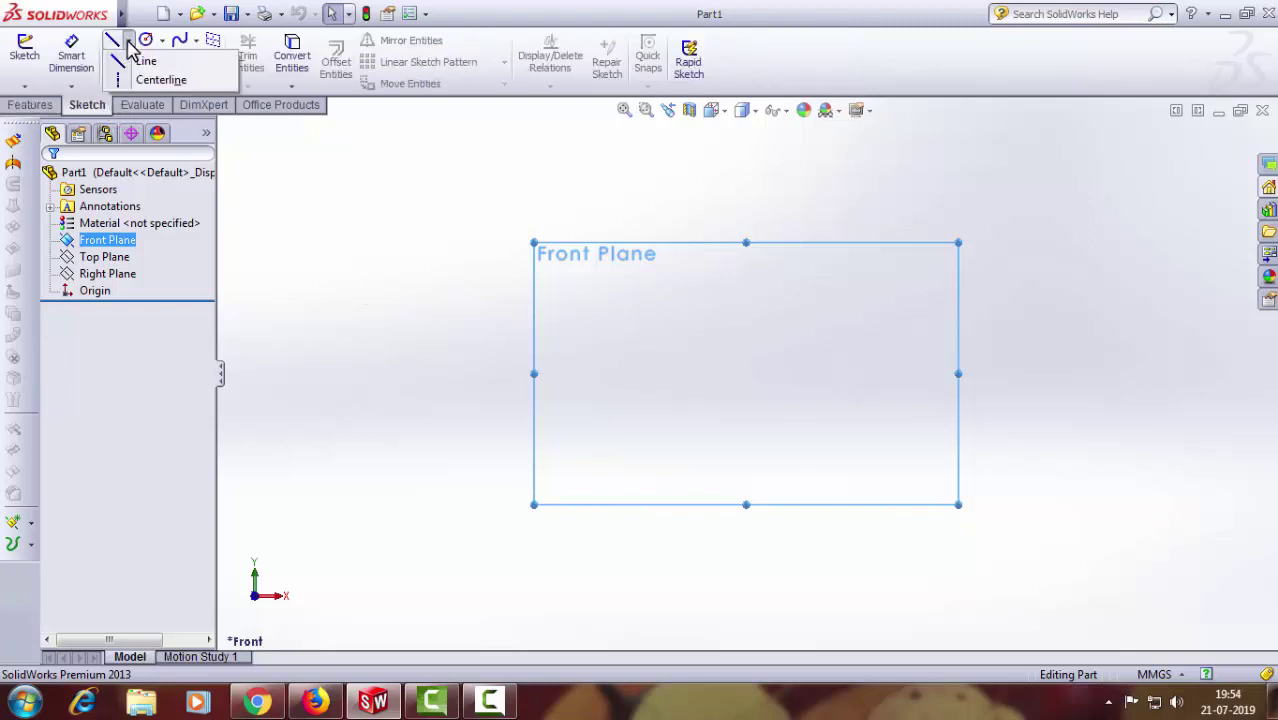
pyautogui.click(150, 80)
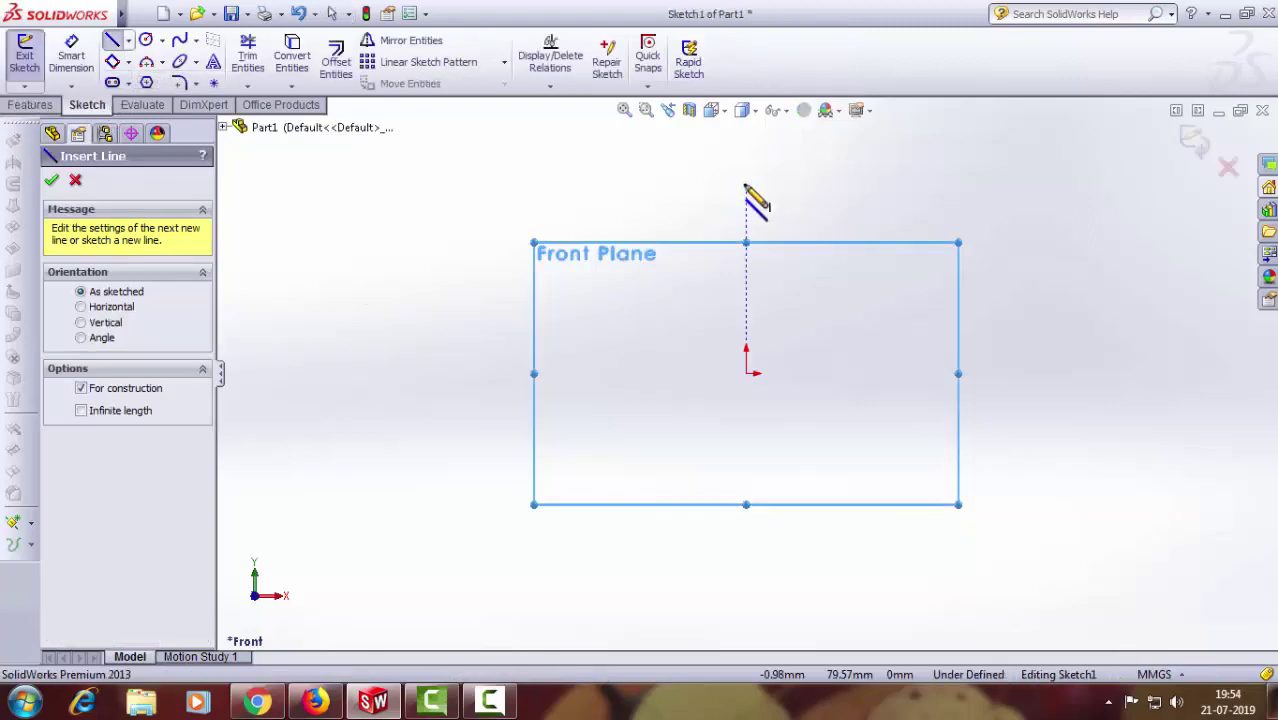
pyautogui.click(746, 158)
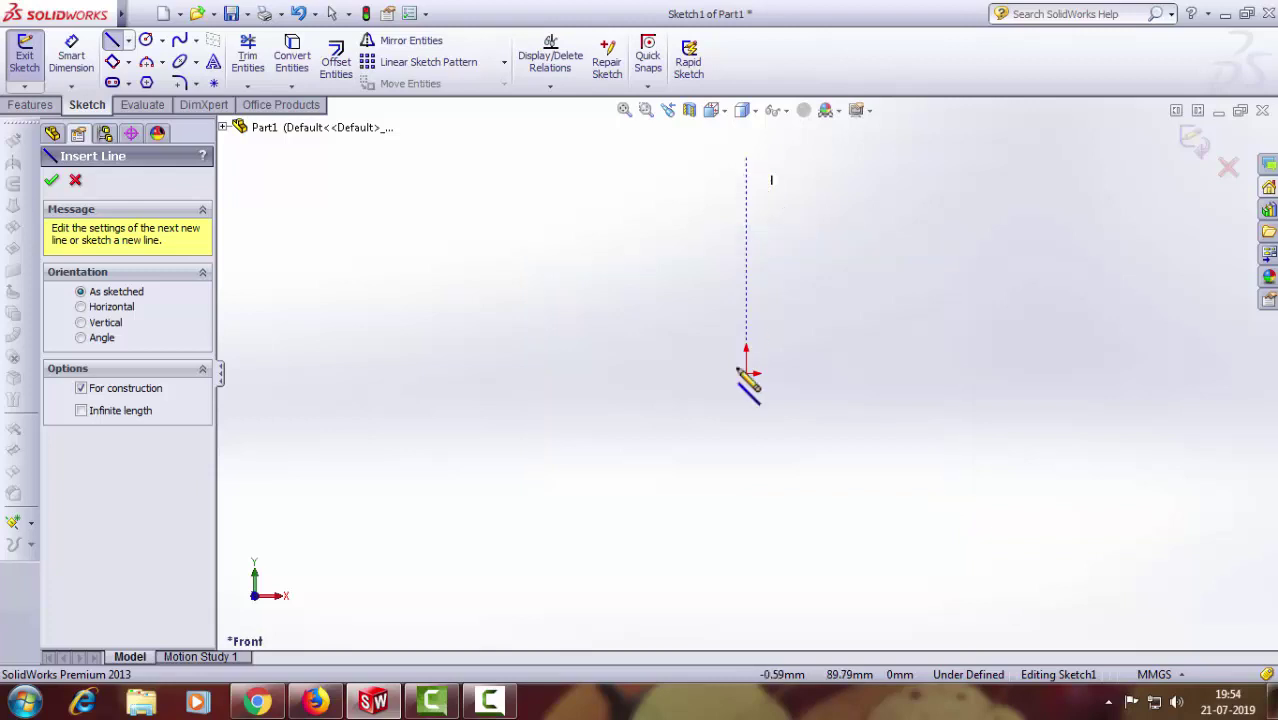
pyautogui.click(736, 609)
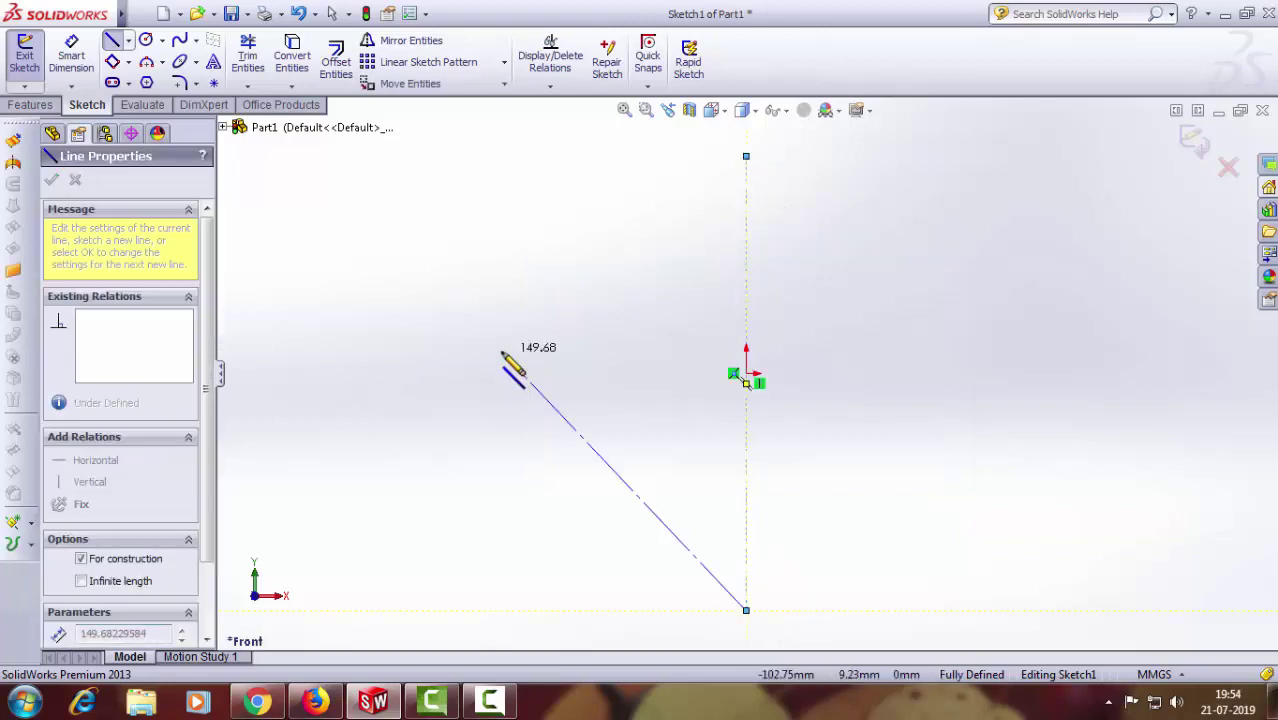
pyautogui.rightClick(513, 354)
pyautogui.click(572, 185)
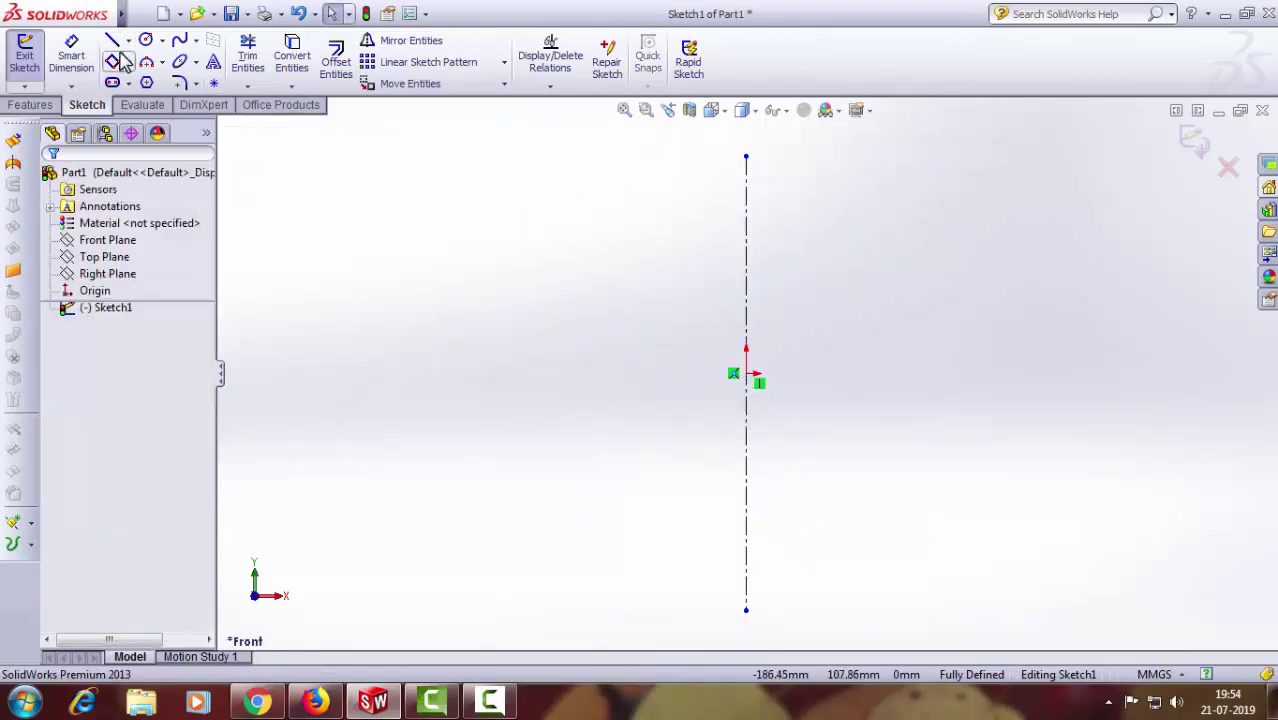
# Step: Add a horizontal centerline crossing the origin
pyautogui.click(128, 40)
pyautogui.click(137, 78)
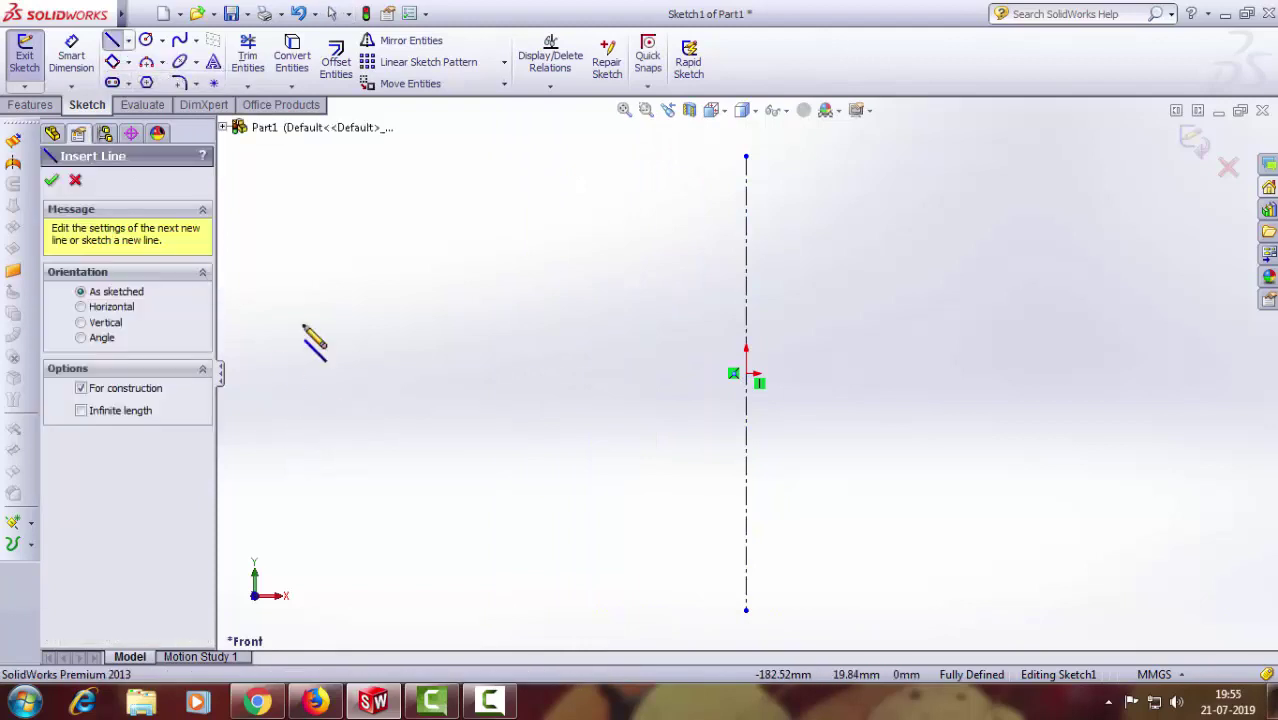
pyautogui.click(286, 375)
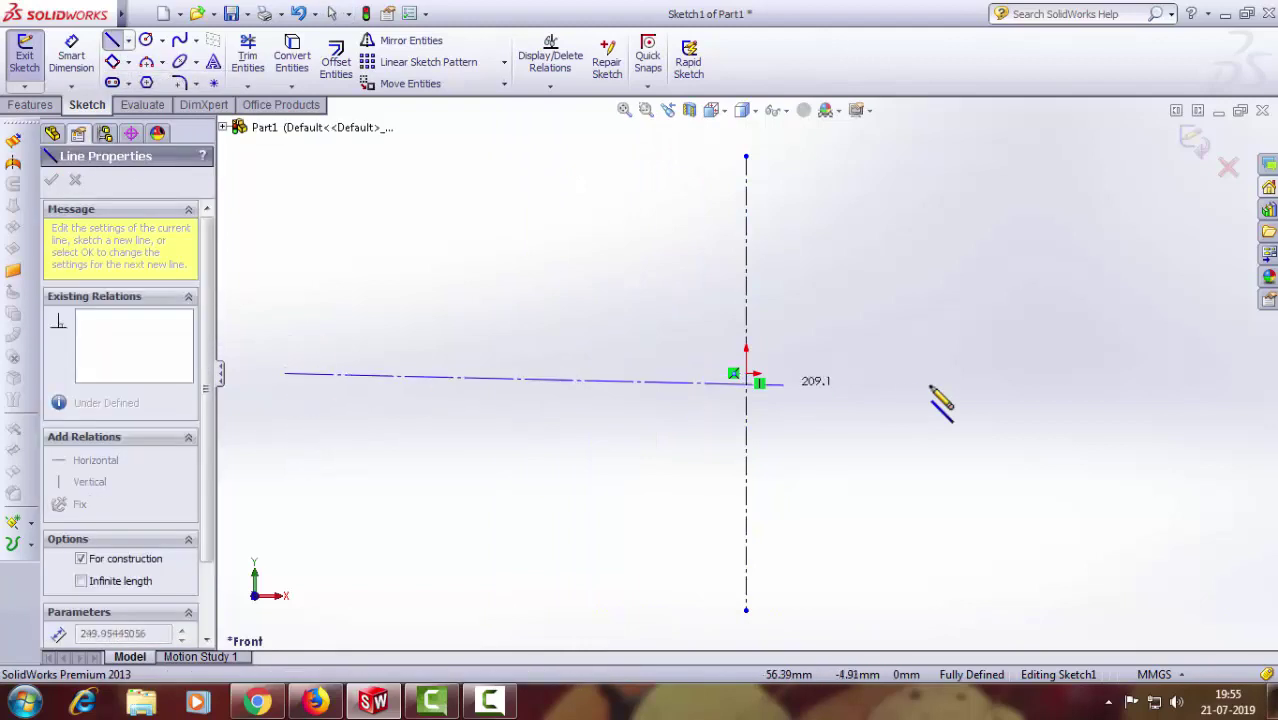
pyautogui.click(1188, 373)
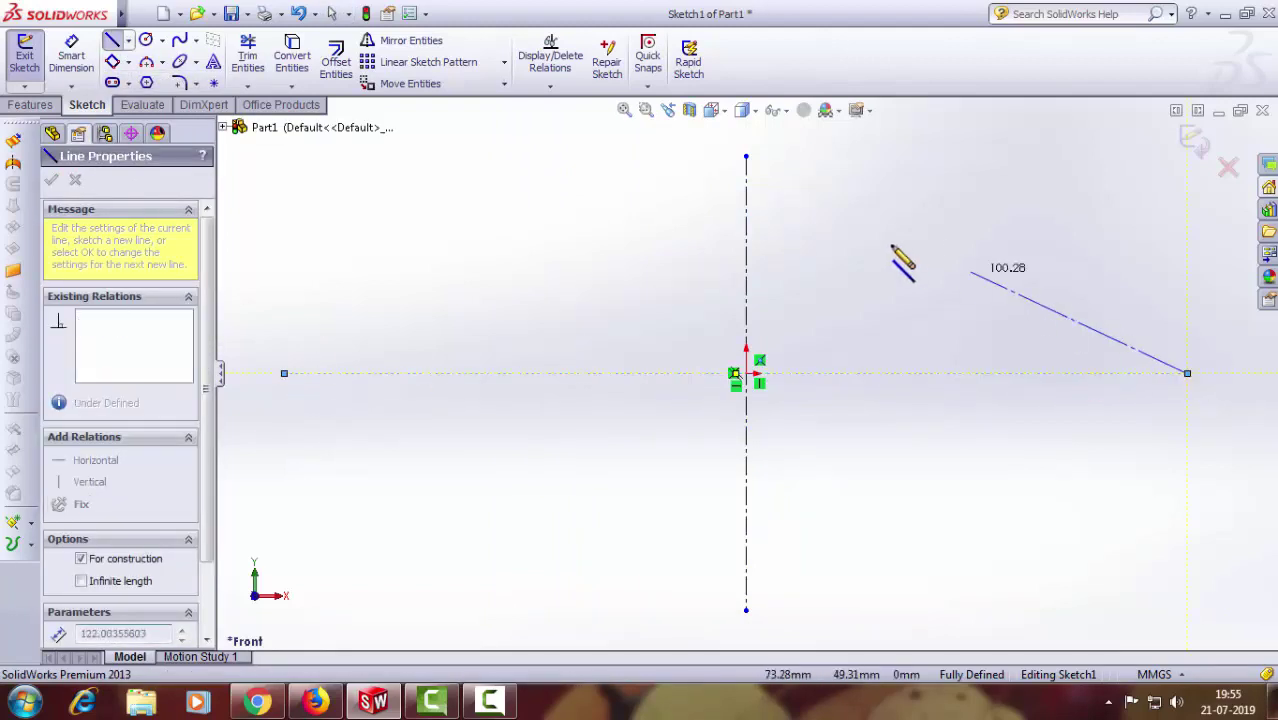
pyautogui.rightClick(899, 126)
pyautogui.click(932, 199)
pyautogui.press('z')
pyautogui.scroll(-3, 1007, 337)
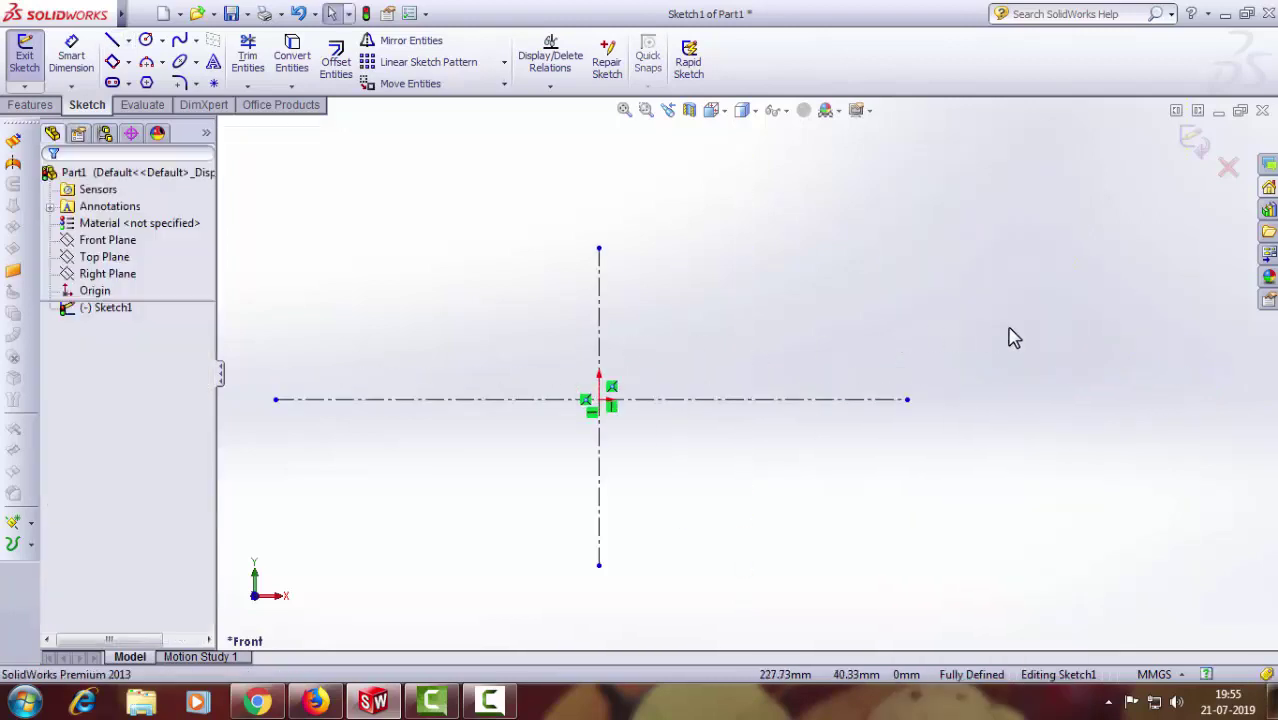
pyautogui.scroll(-1, 622, 414)
pyautogui.scroll(-2, 420, 484)
pyautogui.scroll(1, 460, 494)
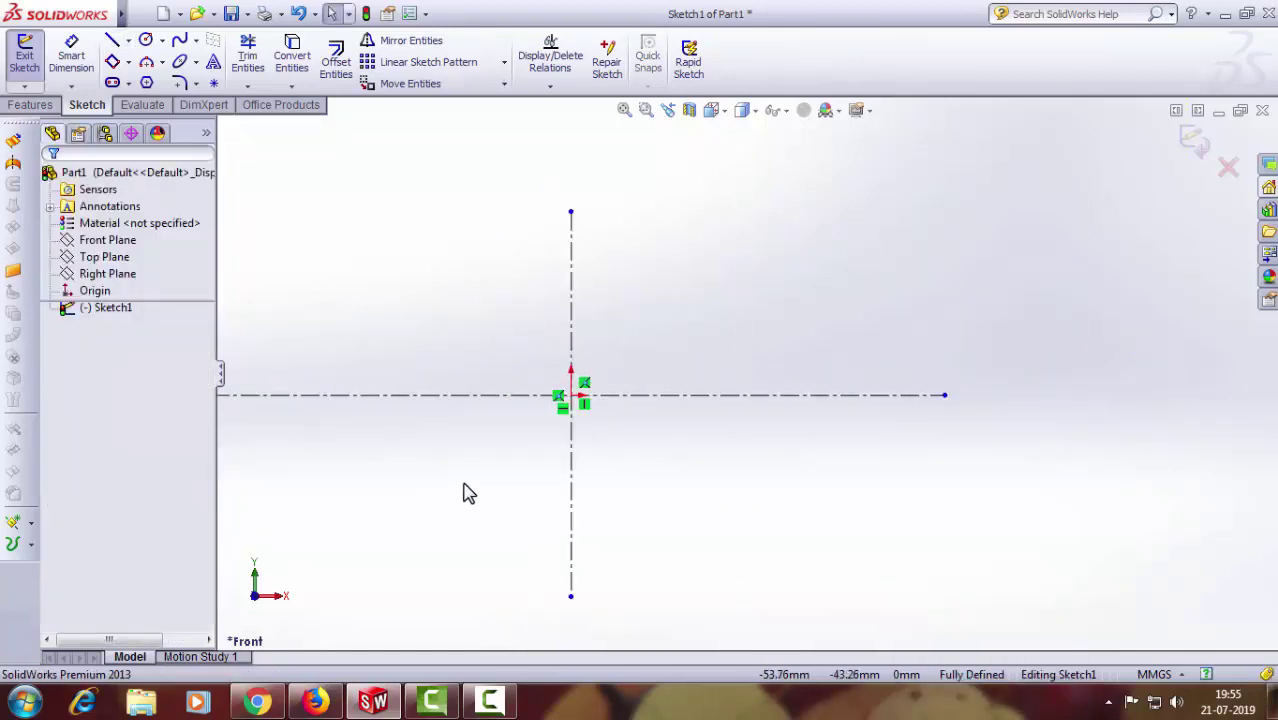
pyautogui.scroll(-1, 407, 365)
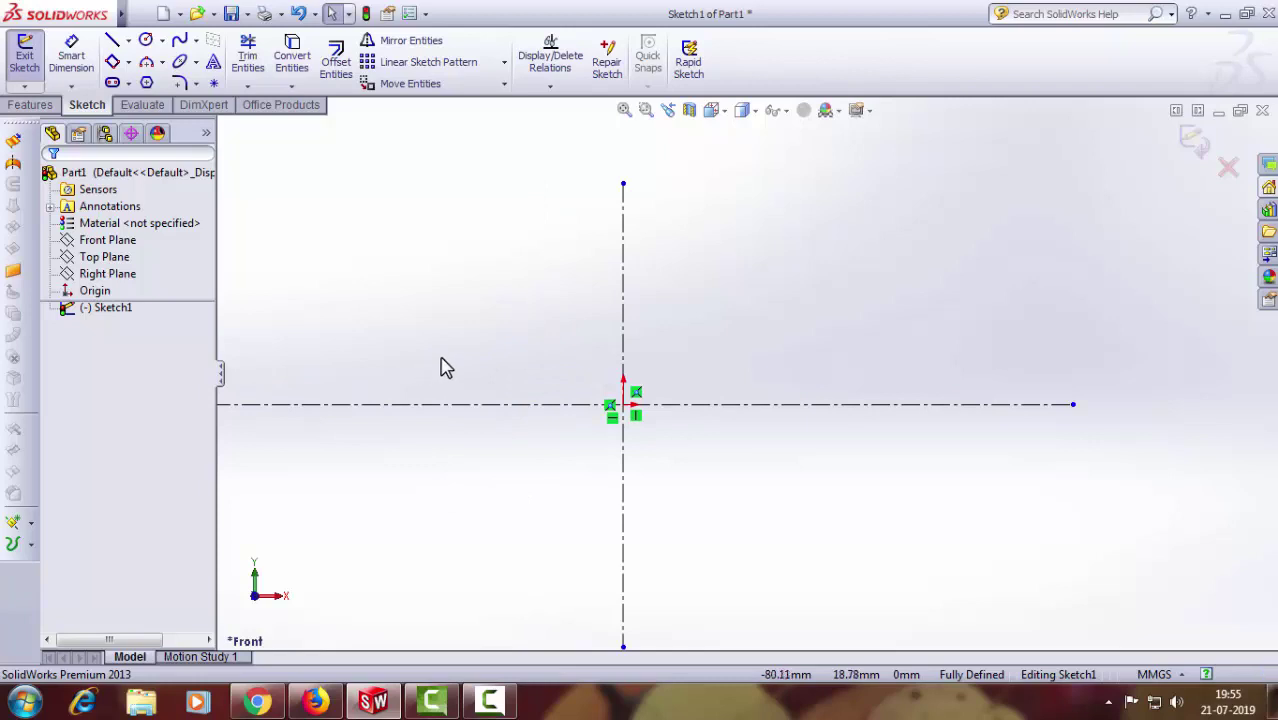
# Step: Draw a circle centred on the origin
pyautogui.click(146, 40)
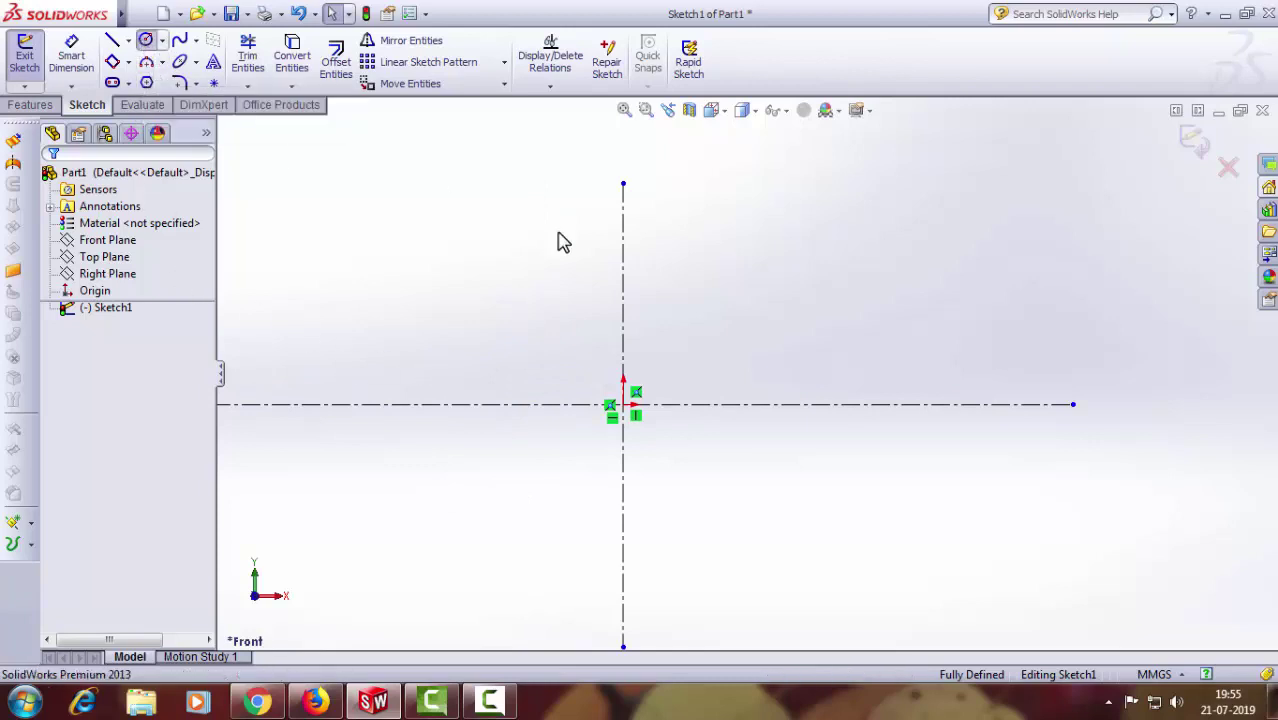
pyautogui.click(624, 405)
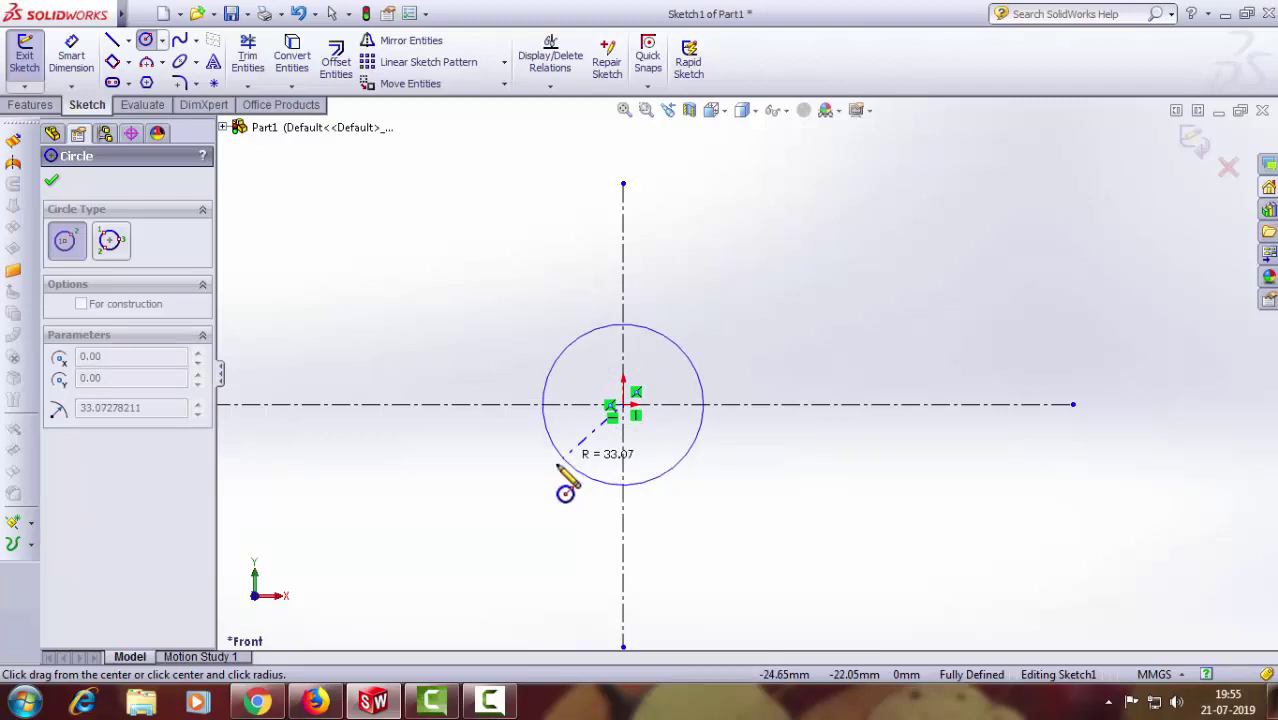
pyautogui.click(562, 500)
pyautogui.click(51, 181)
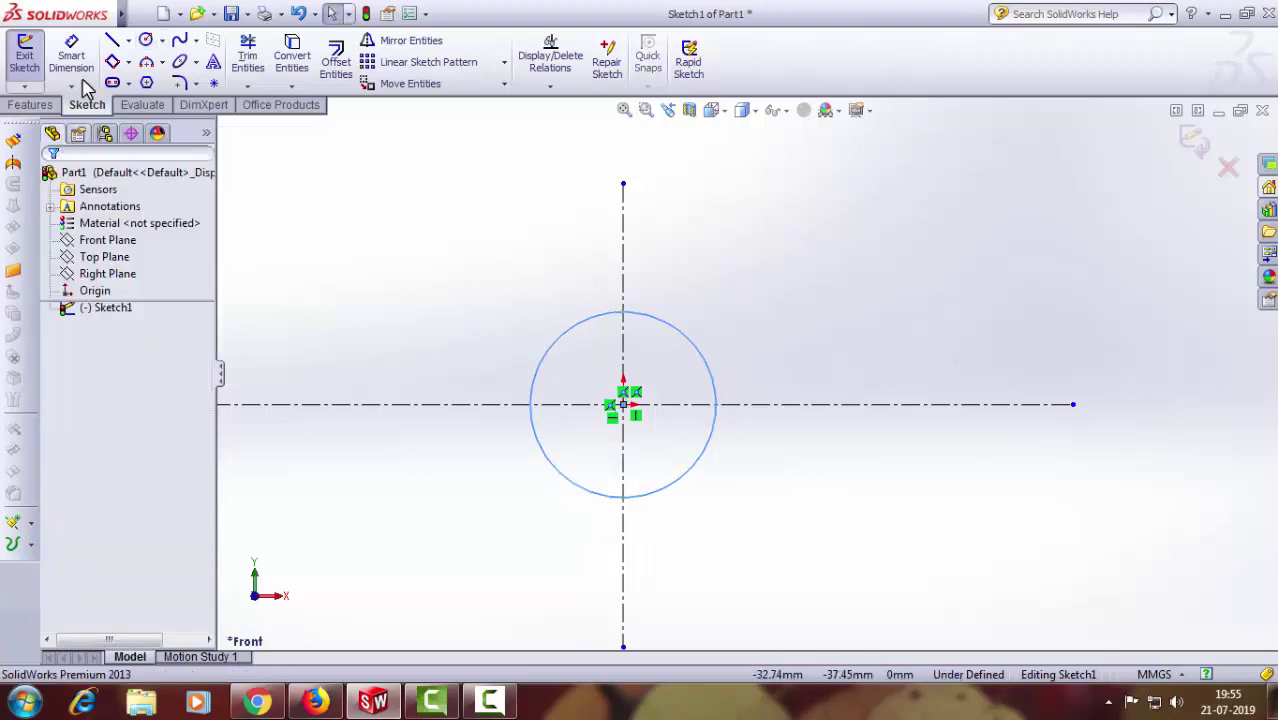
# Step: Dimension the circle's diameter to 76 mm
pyautogui.click(71, 55)
pyautogui.click(561, 481)
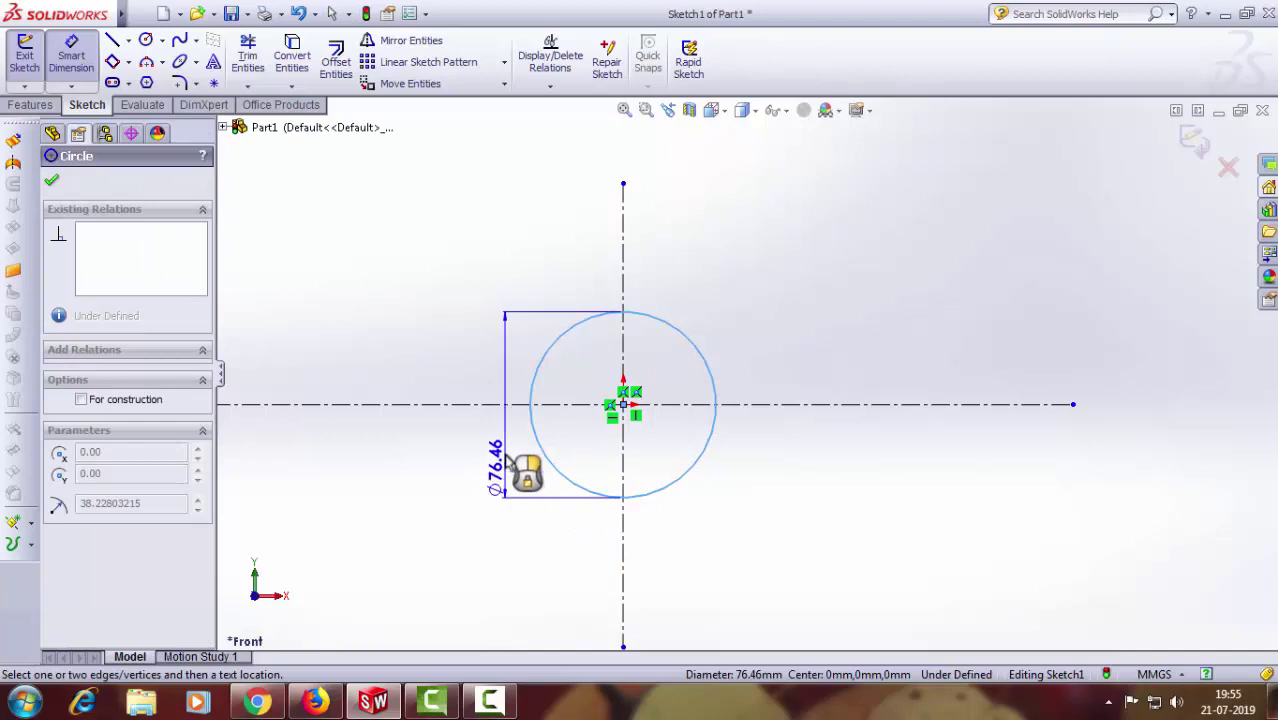
pyautogui.click(511, 566)
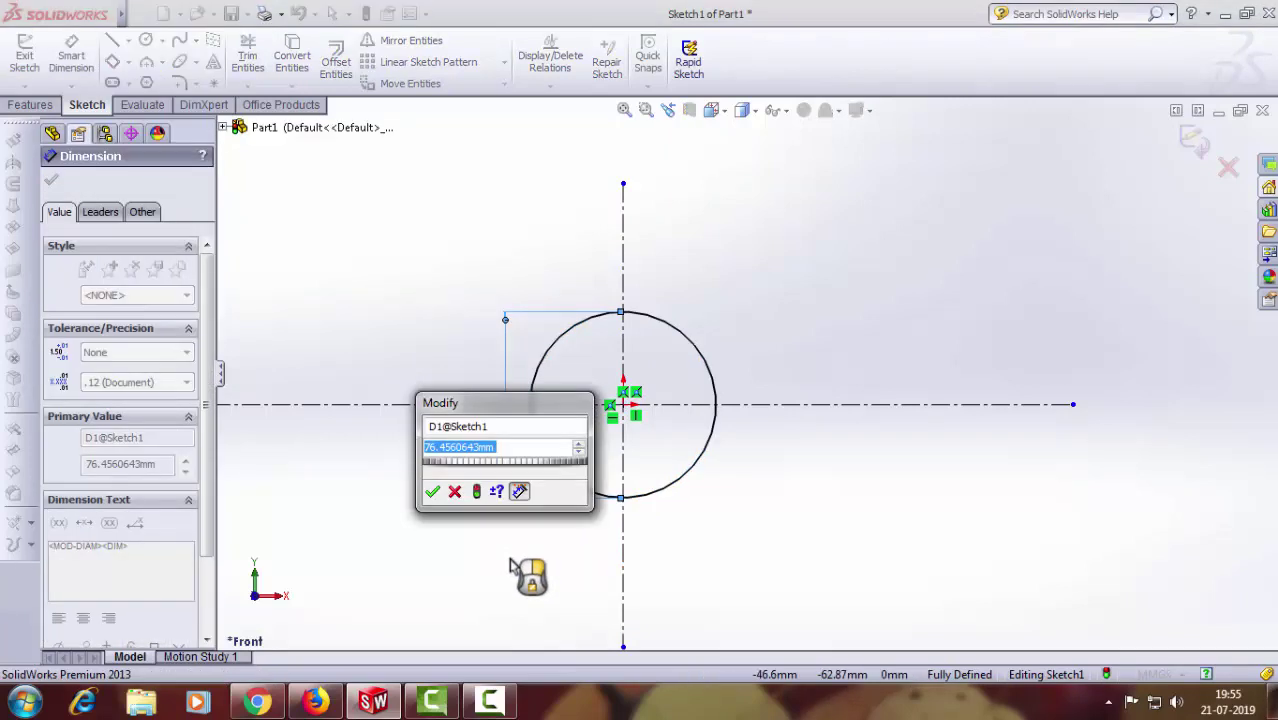
pyautogui.write('76')
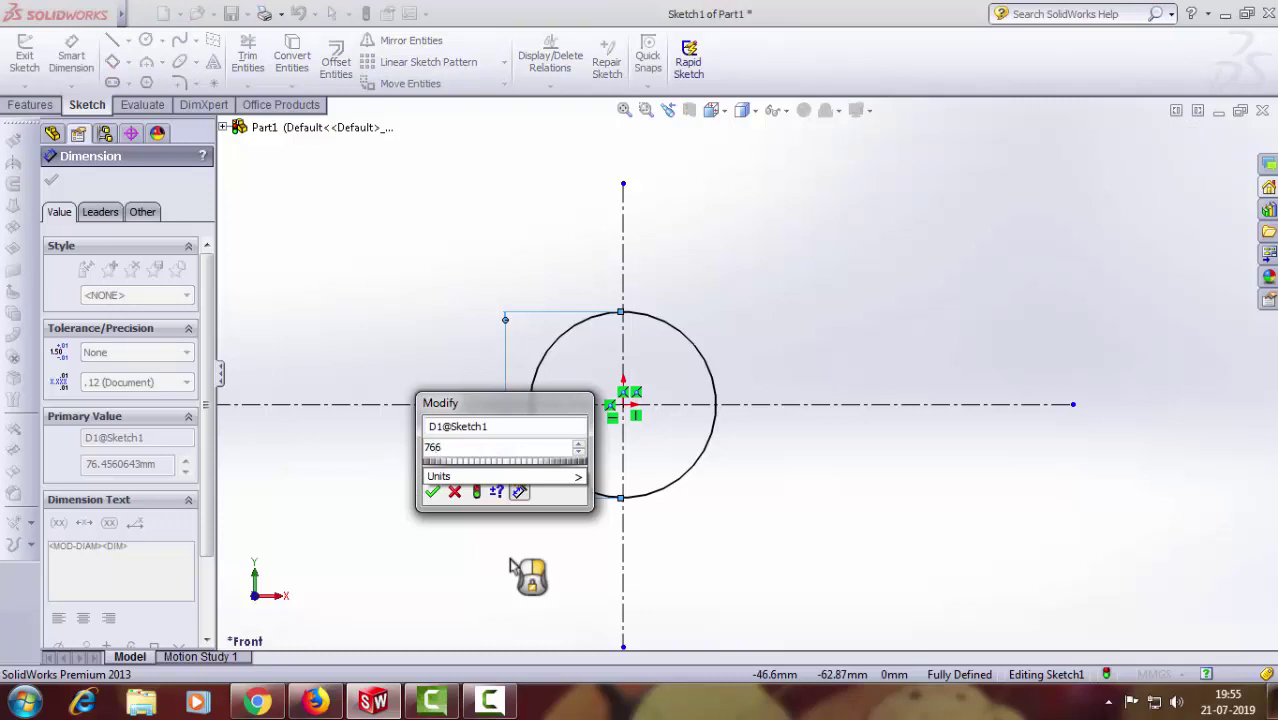
pyautogui.press('Return')
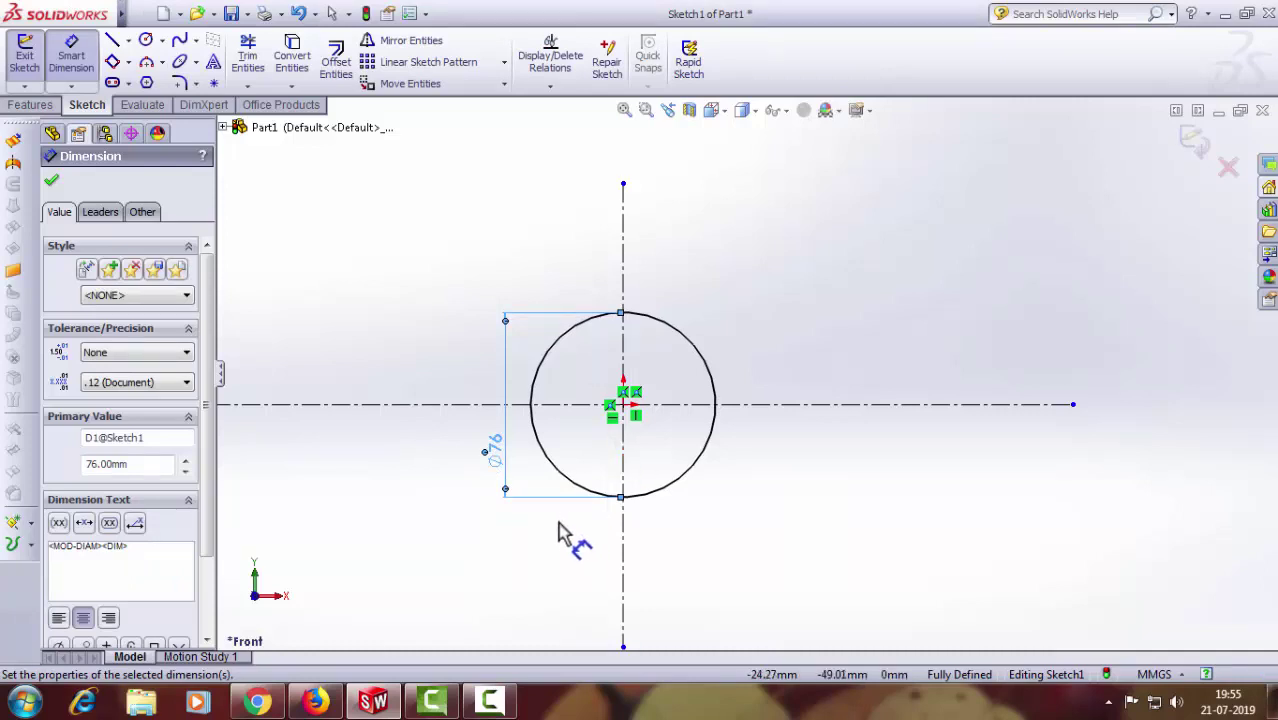
pyautogui.click(51, 181)
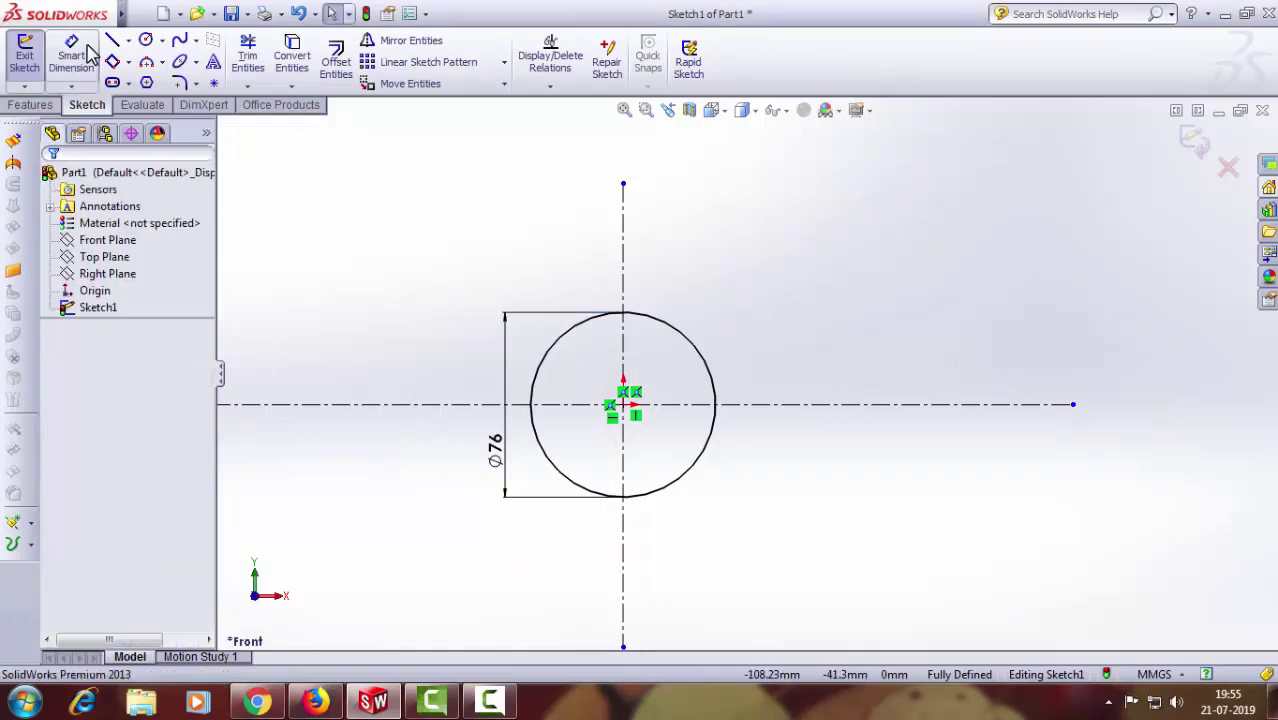
# Step: Draw a short horizontal line left of the circle and a vertical line rising from its end
pyautogui.click(112, 40)
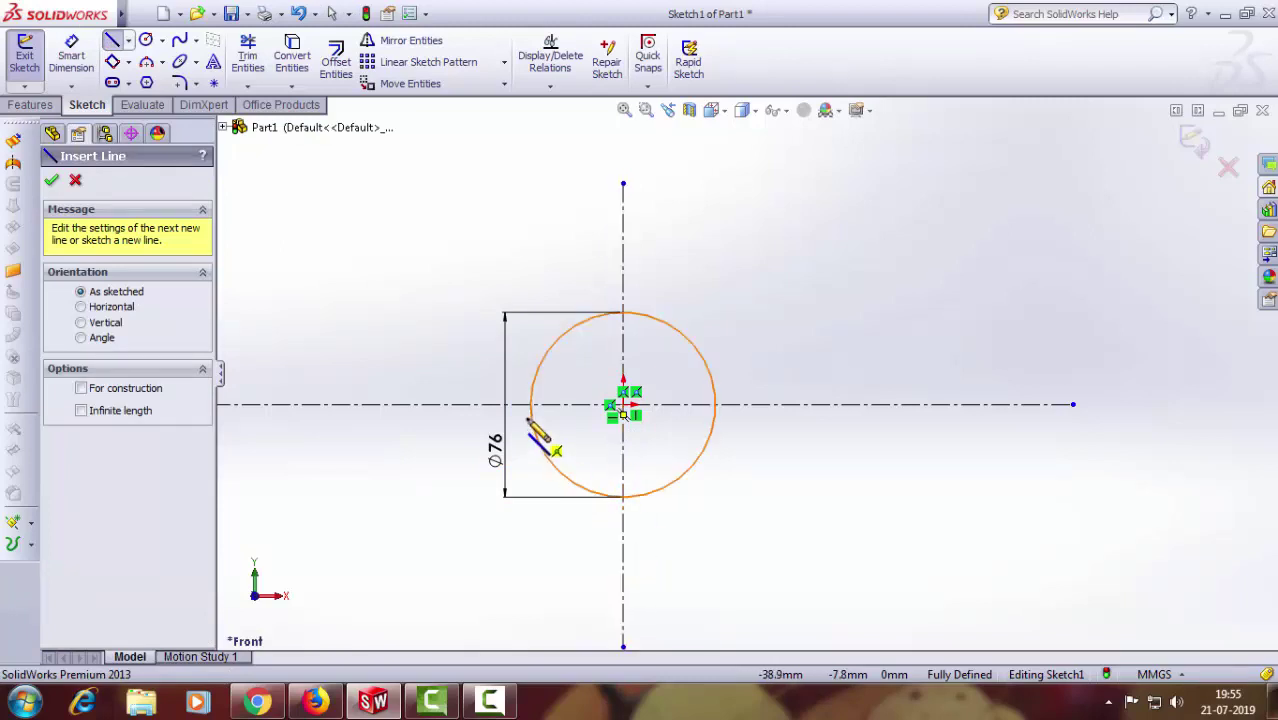
pyautogui.scroll(2, 545, 435)
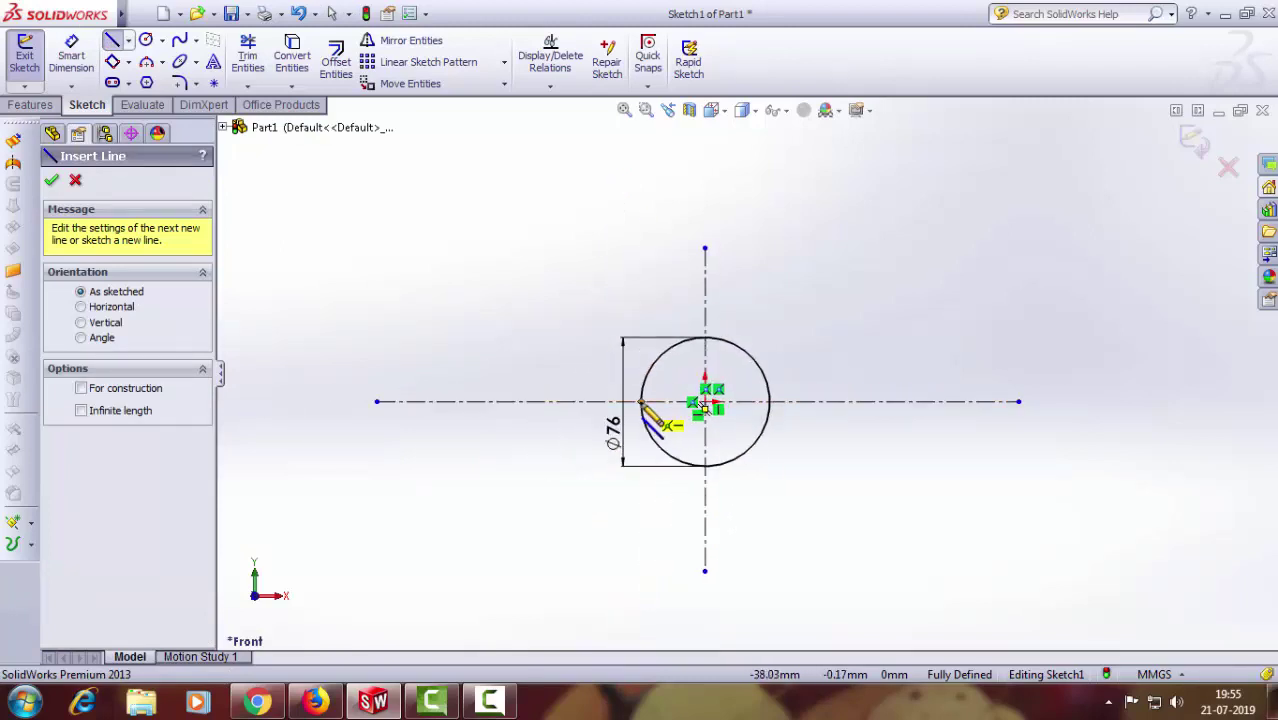
pyautogui.click(595, 402)
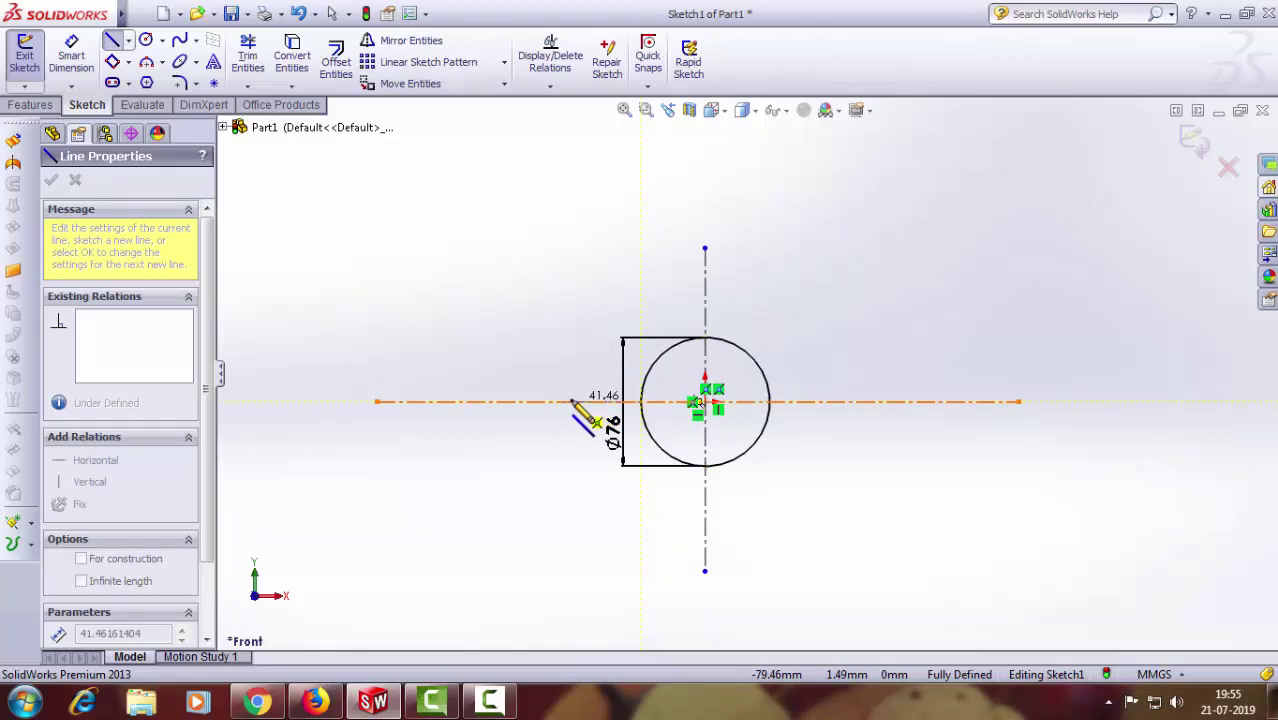
pyautogui.click(572, 401)
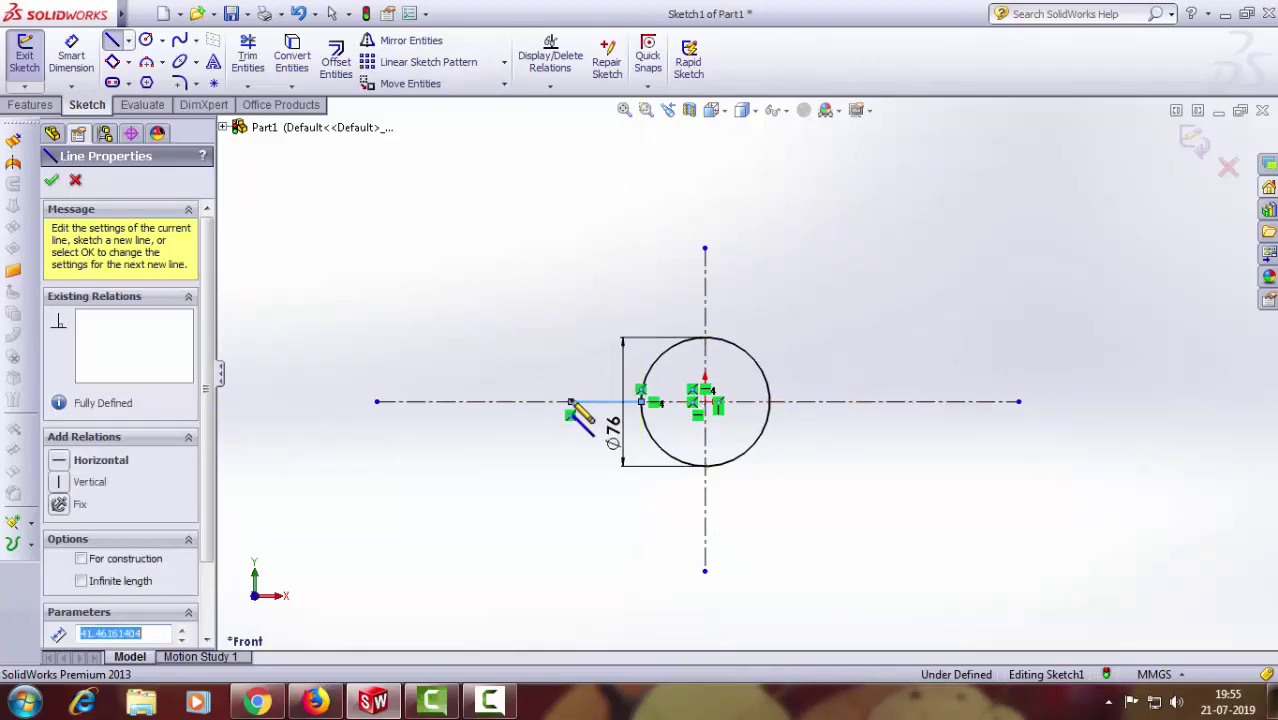
pyautogui.click(571, 284)
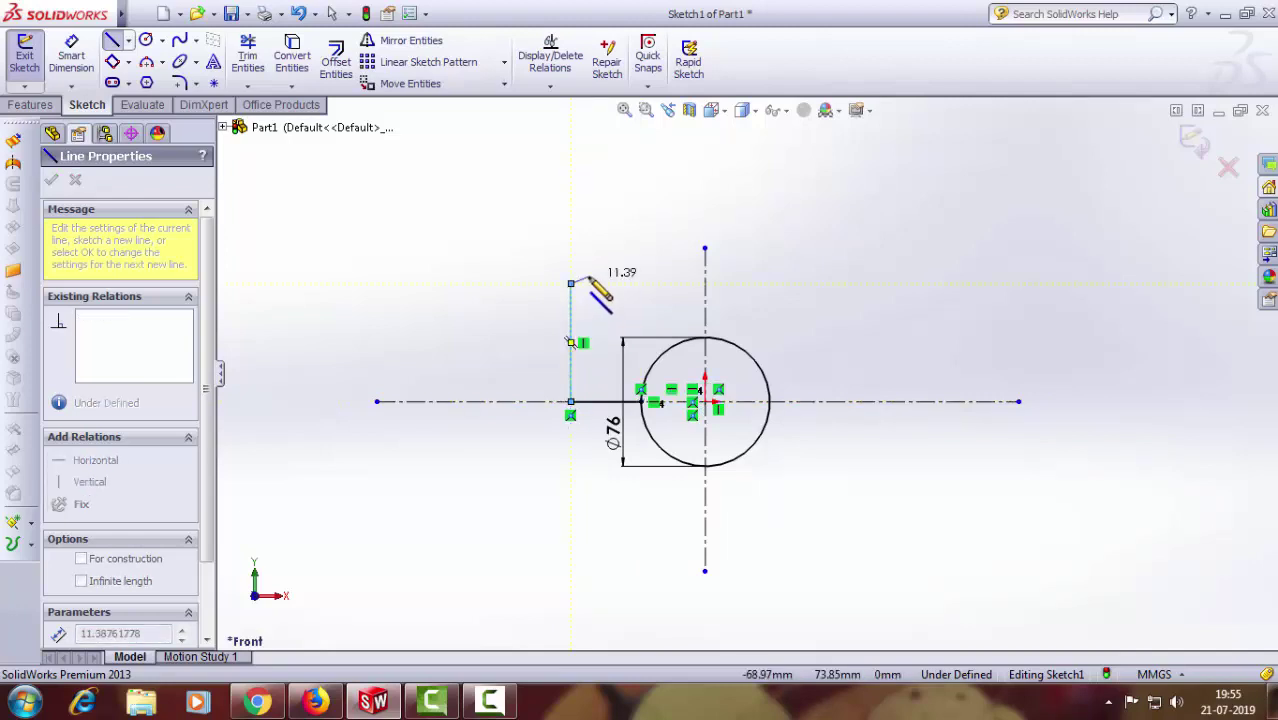
pyautogui.rightClick(591, 280)
pyautogui.click(635, 175)
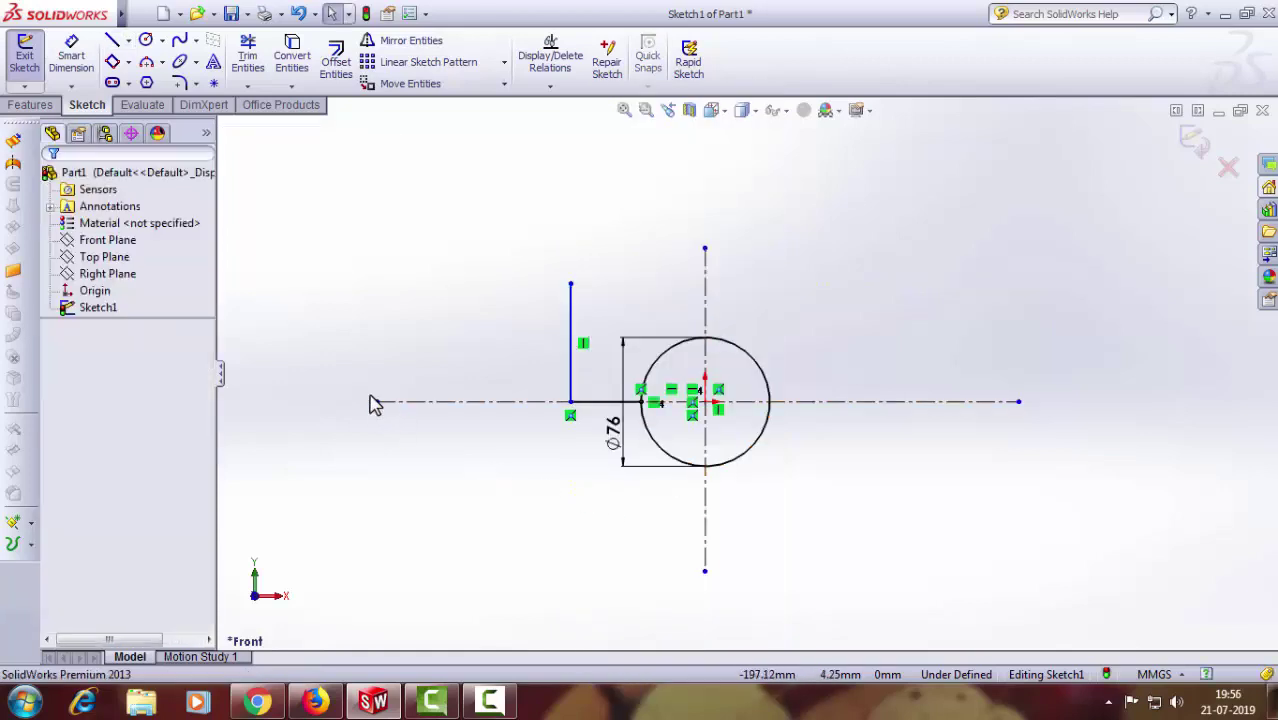
# Step: Dimension the short horizontal line to 38 mm
pyautogui.click(71, 55)
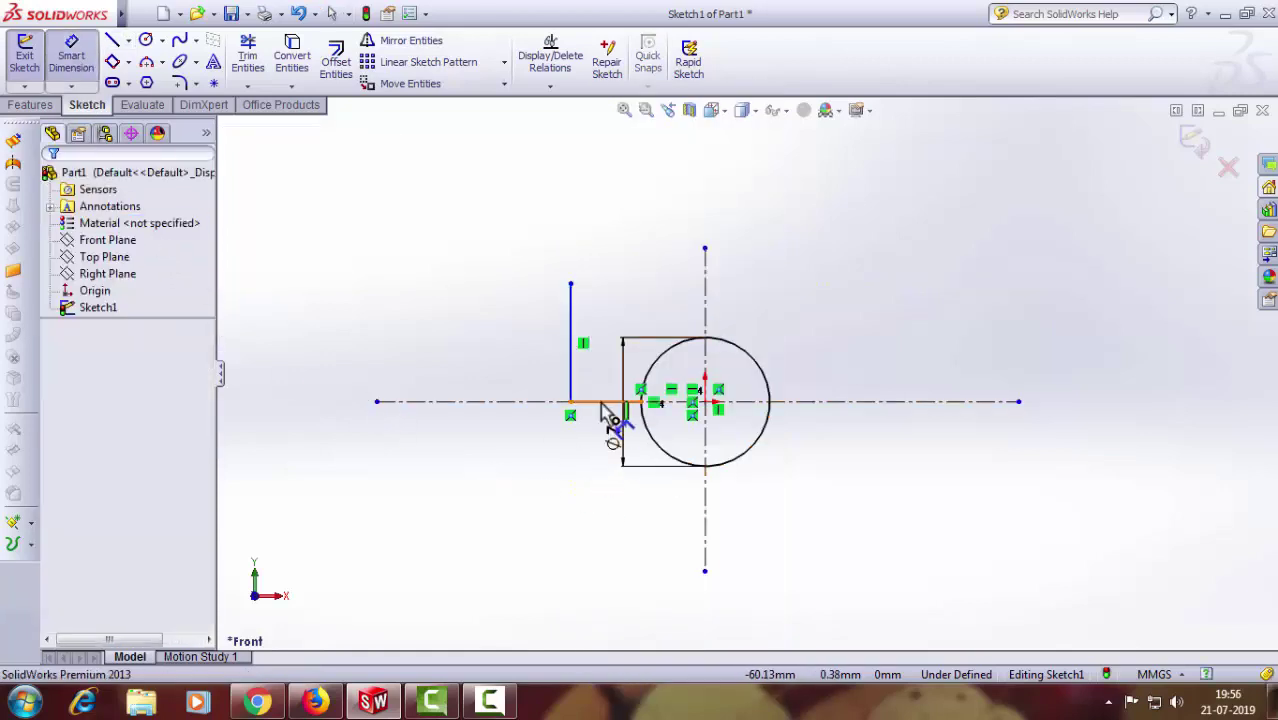
pyautogui.click(604, 412)
pyautogui.click(605, 515)
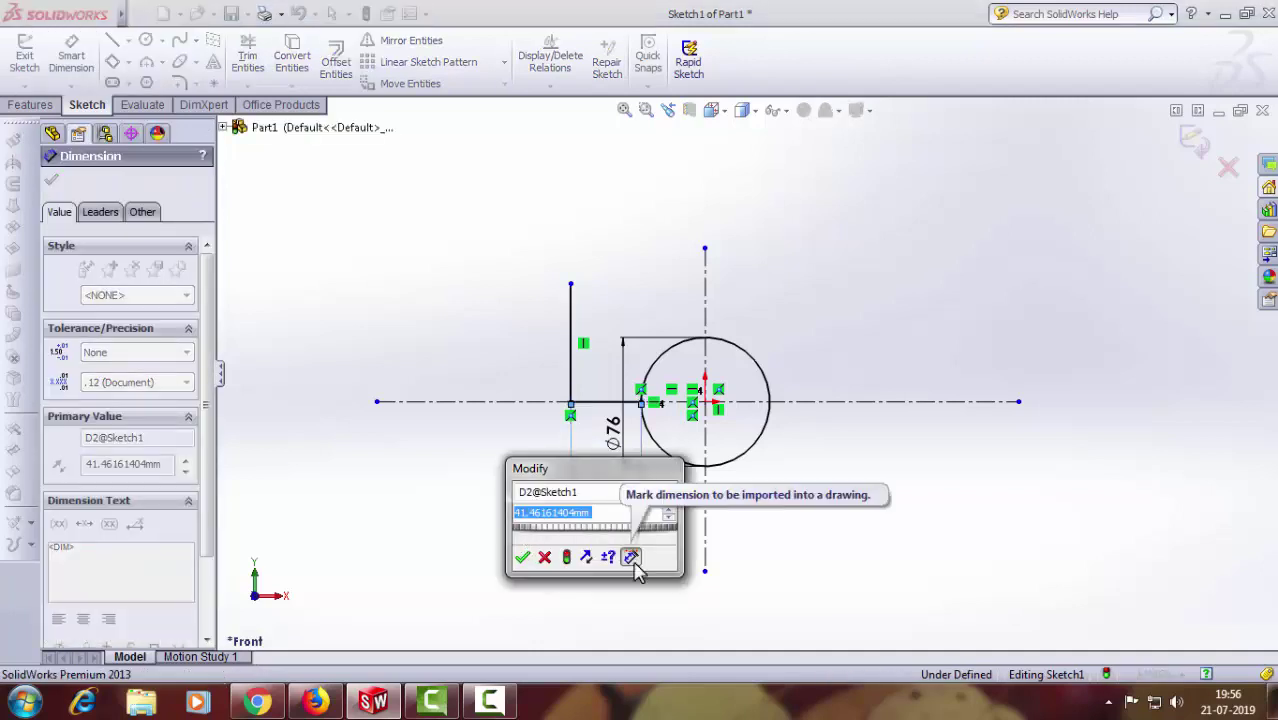
pyautogui.write('38')
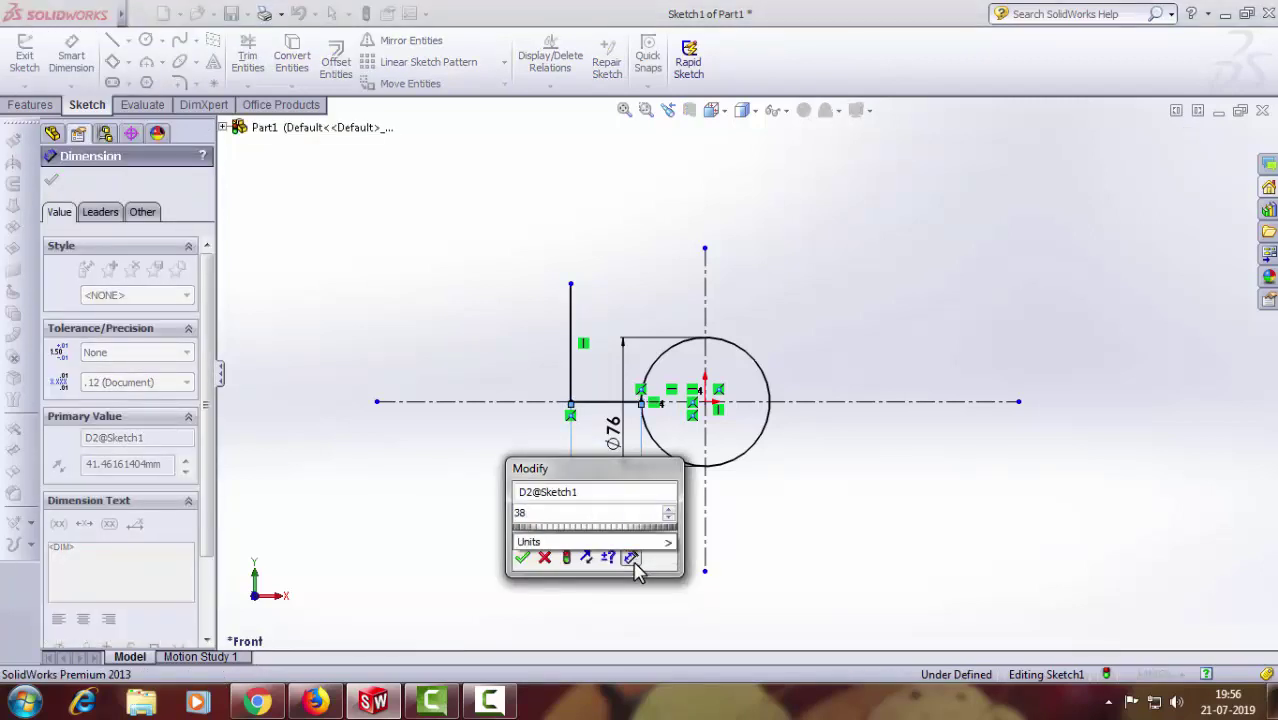
pyautogui.press('Return')
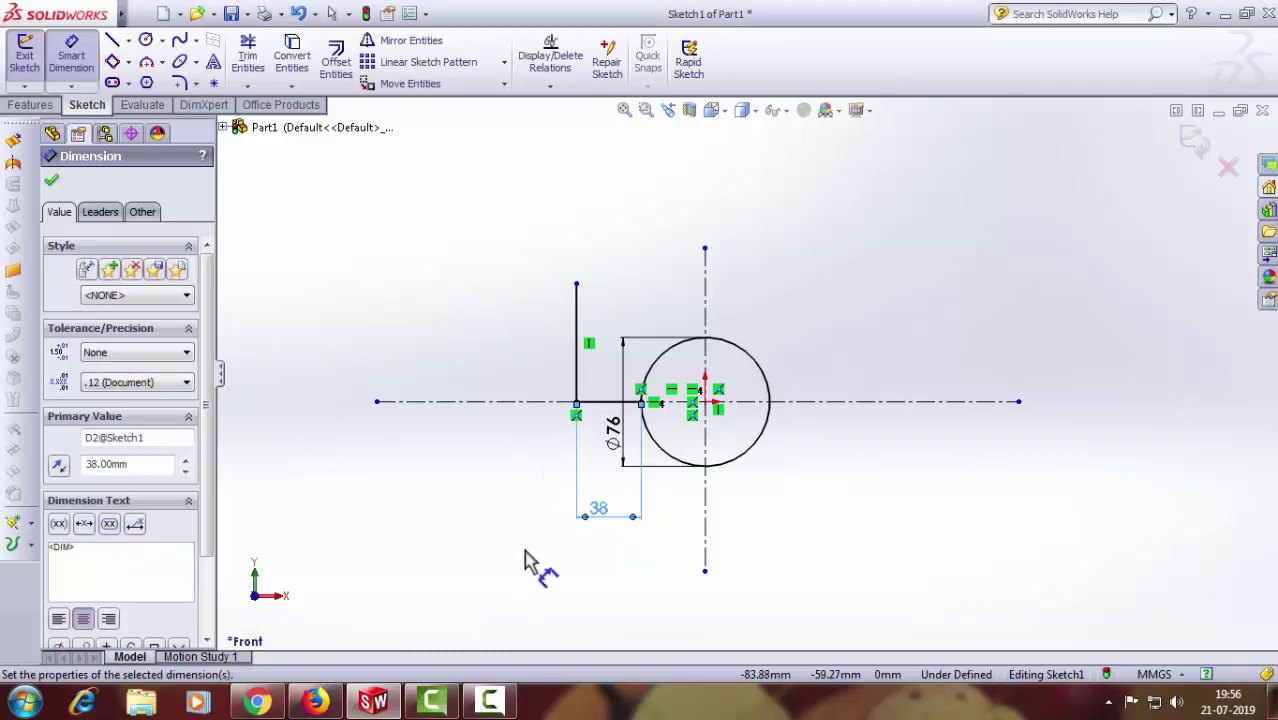
pyautogui.click(51, 180)
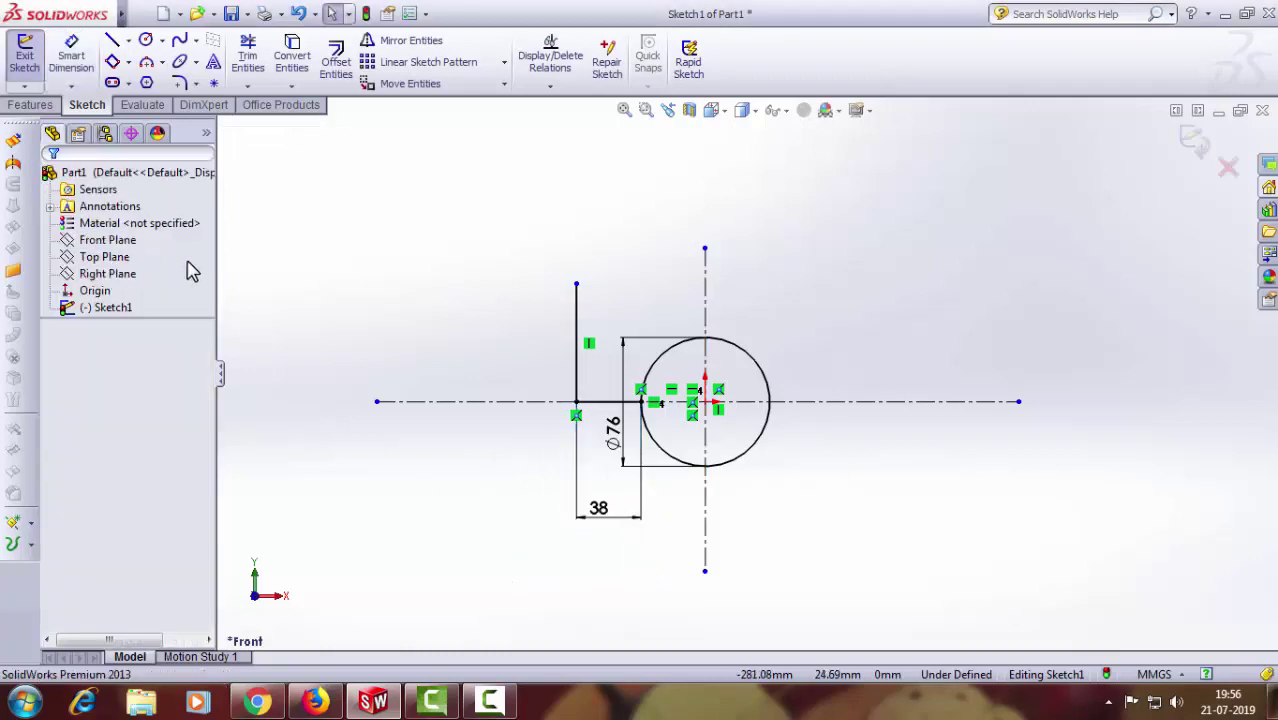
# Step: Dimension the vertical line's height to 70 mm
pyautogui.click(71, 55)
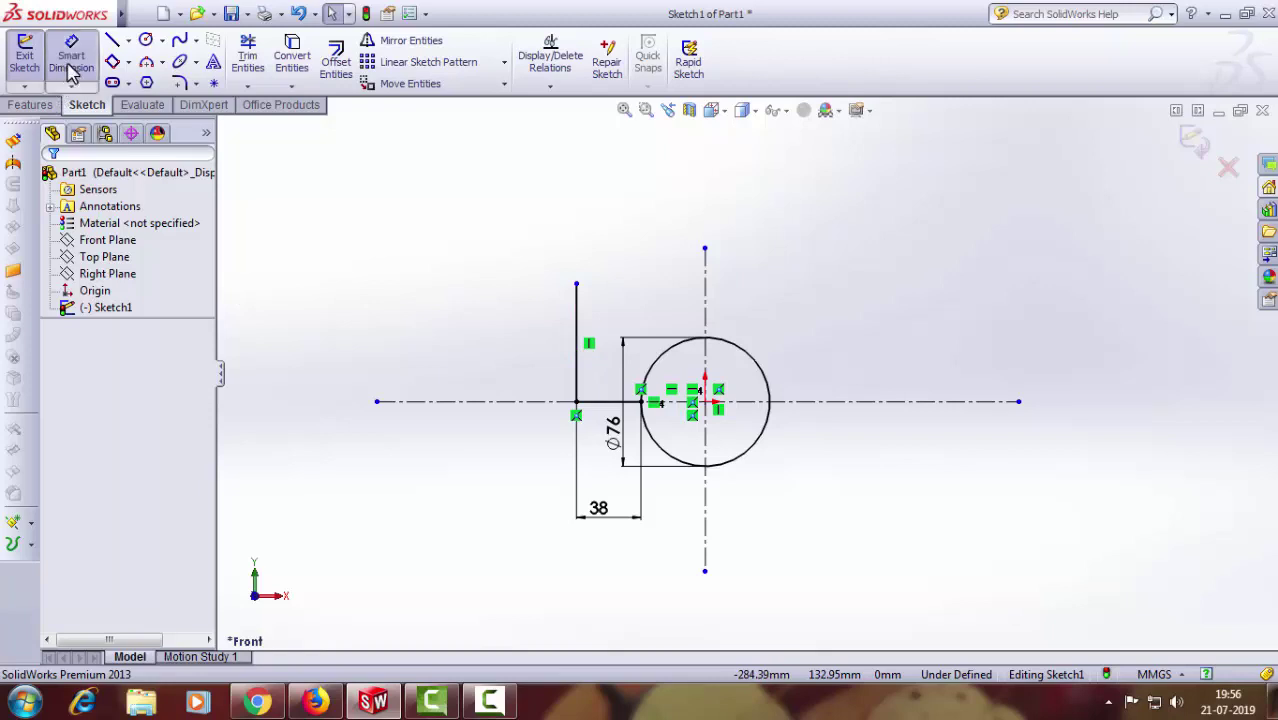
pyautogui.click(576, 325)
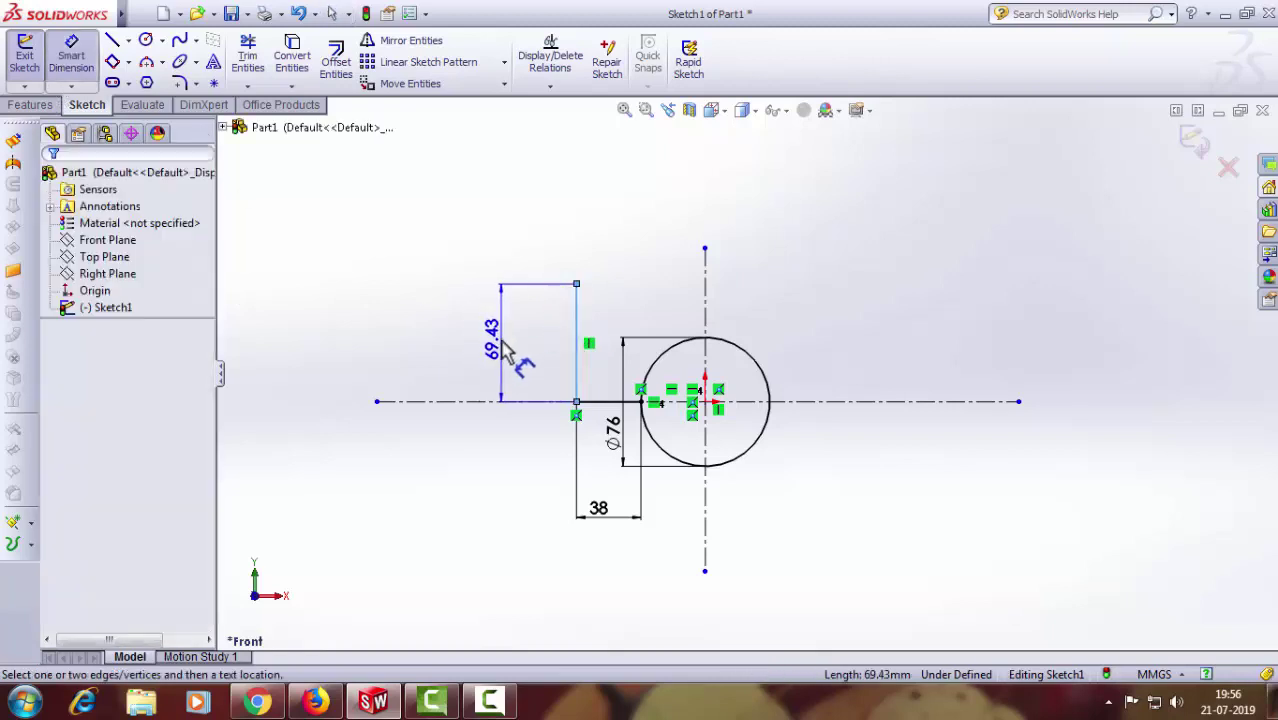
pyautogui.click(498, 345)
pyautogui.write('70')
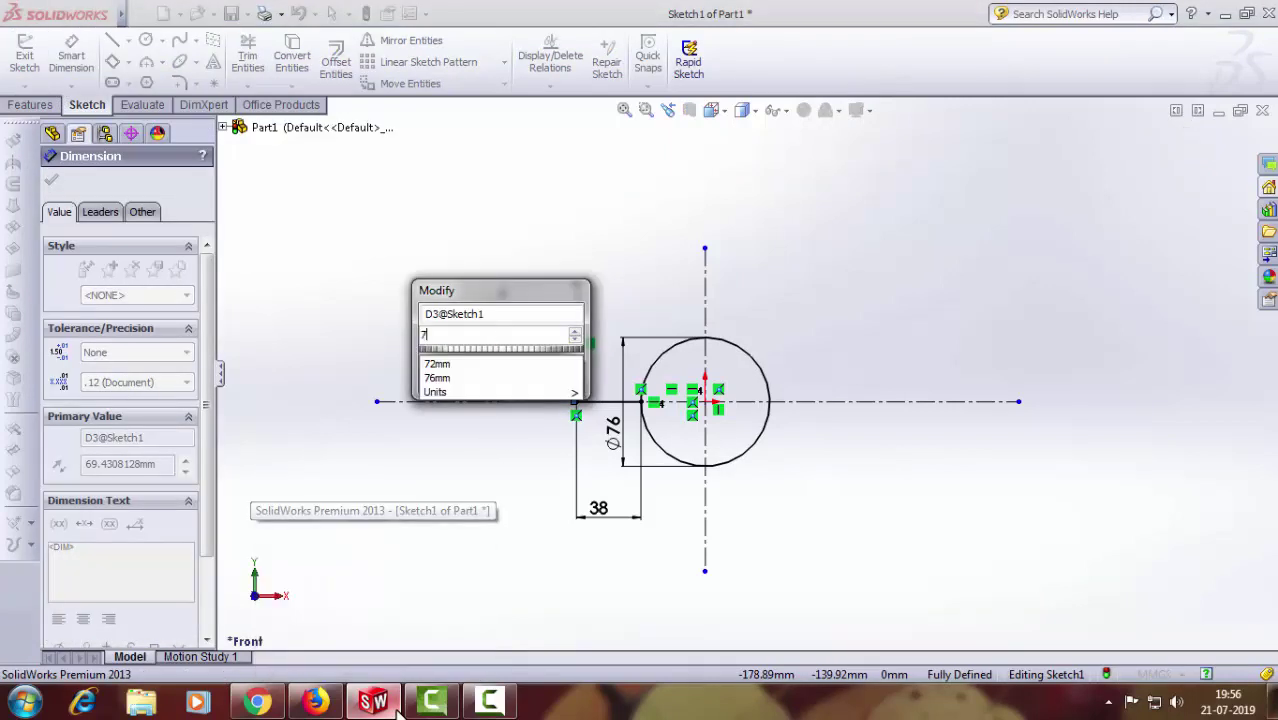
pyautogui.press('Return')
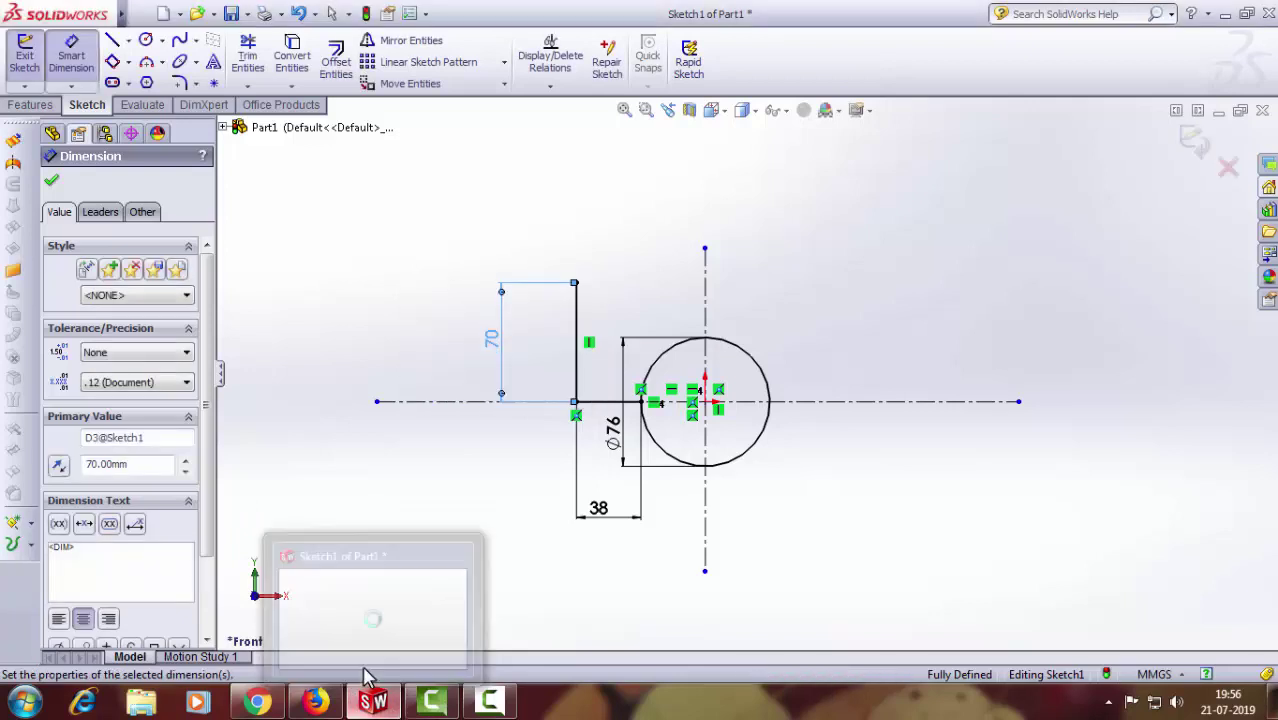
pyautogui.click(51, 181)
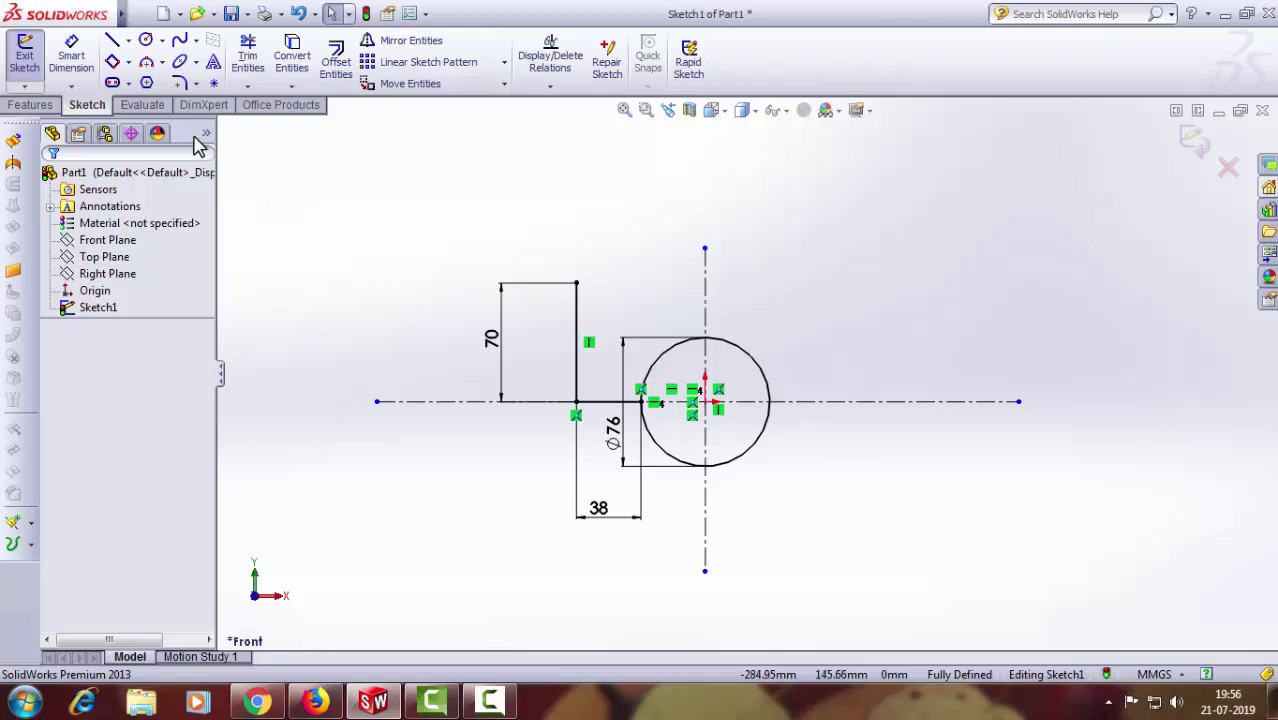
# Step: Draw a tall vertical line up from the top endpoint, capped by a short horizontal line to the right
pyautogui.click(112, 40)
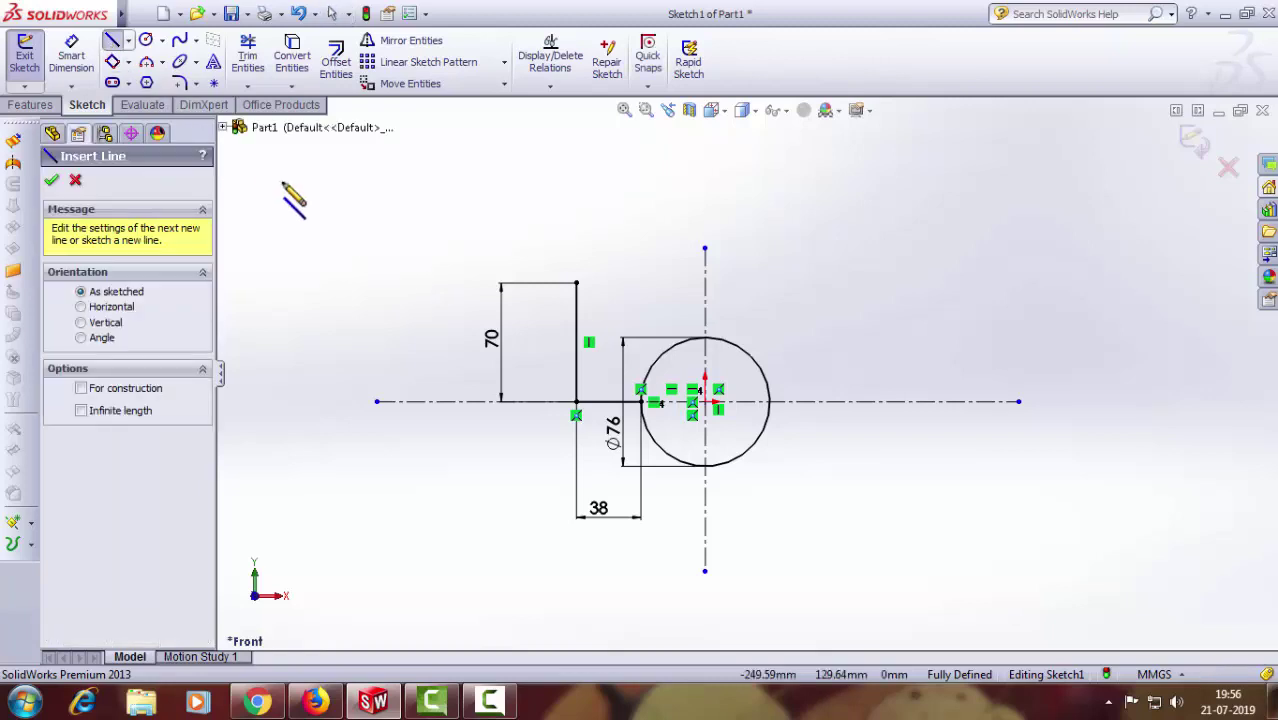
pyautogui.click(576, 283)
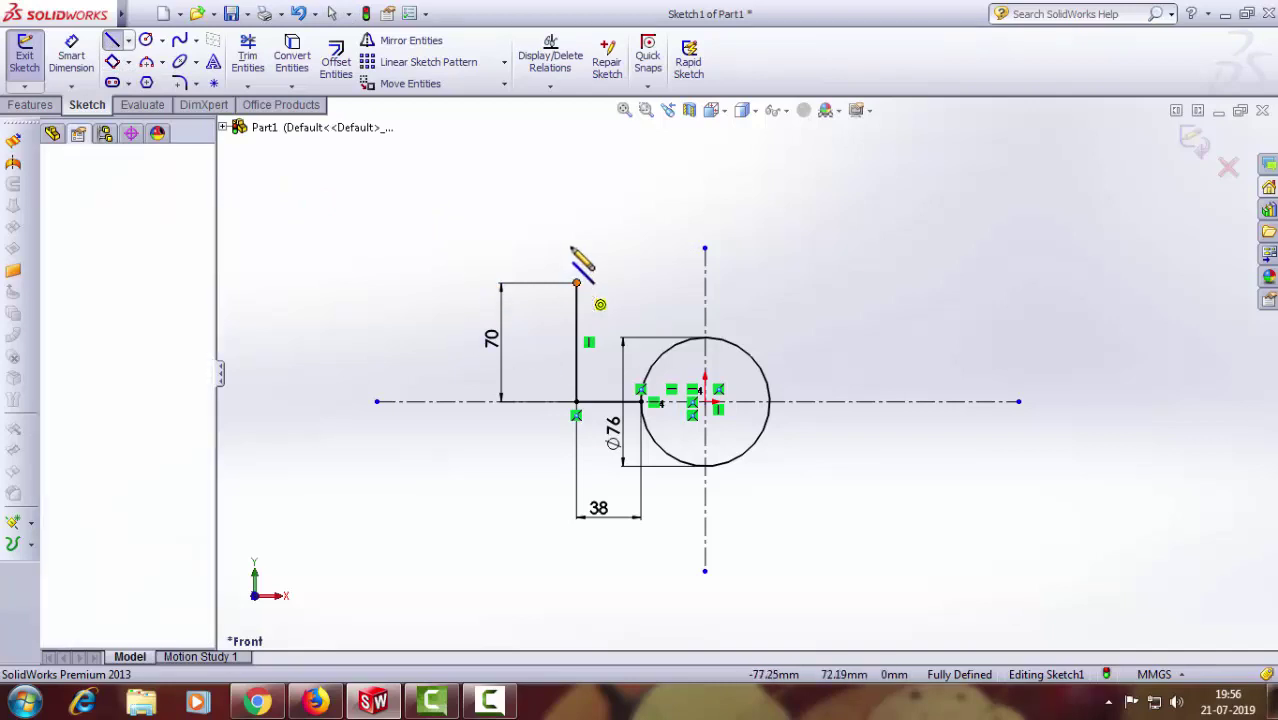
pyautogui.scroll(3, 600, 295)
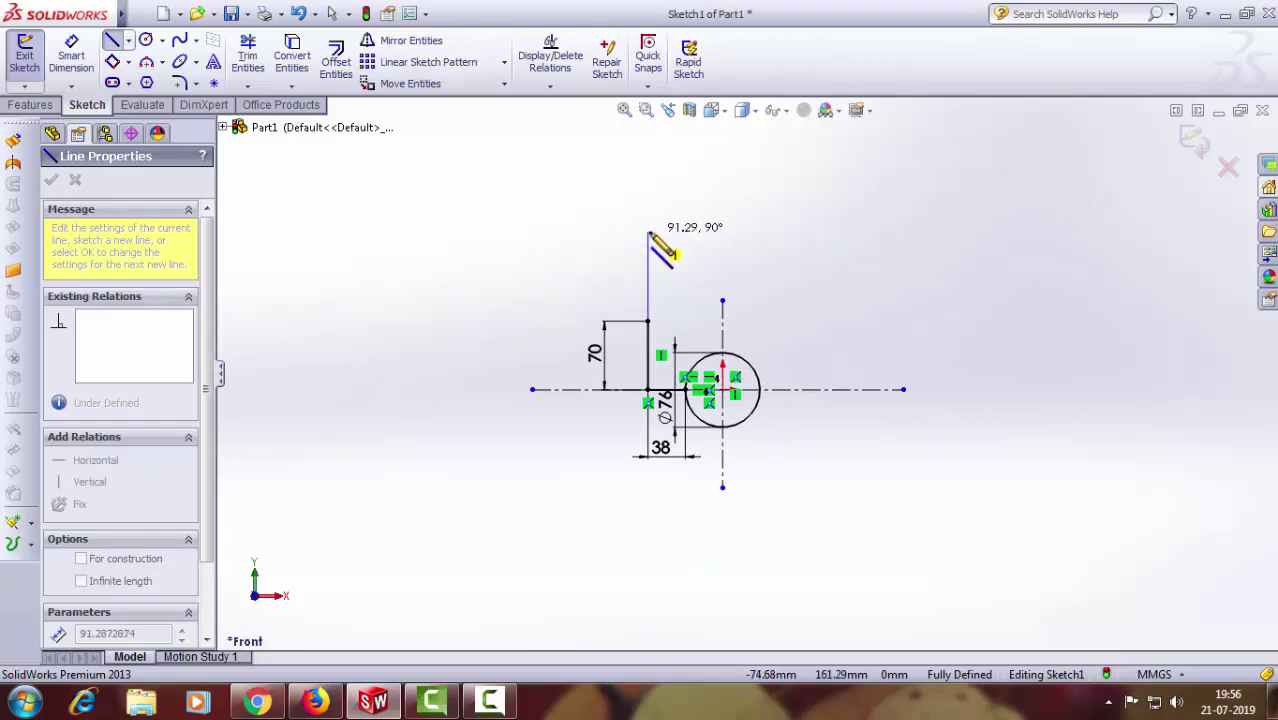
pyautogui.click(648, 230)
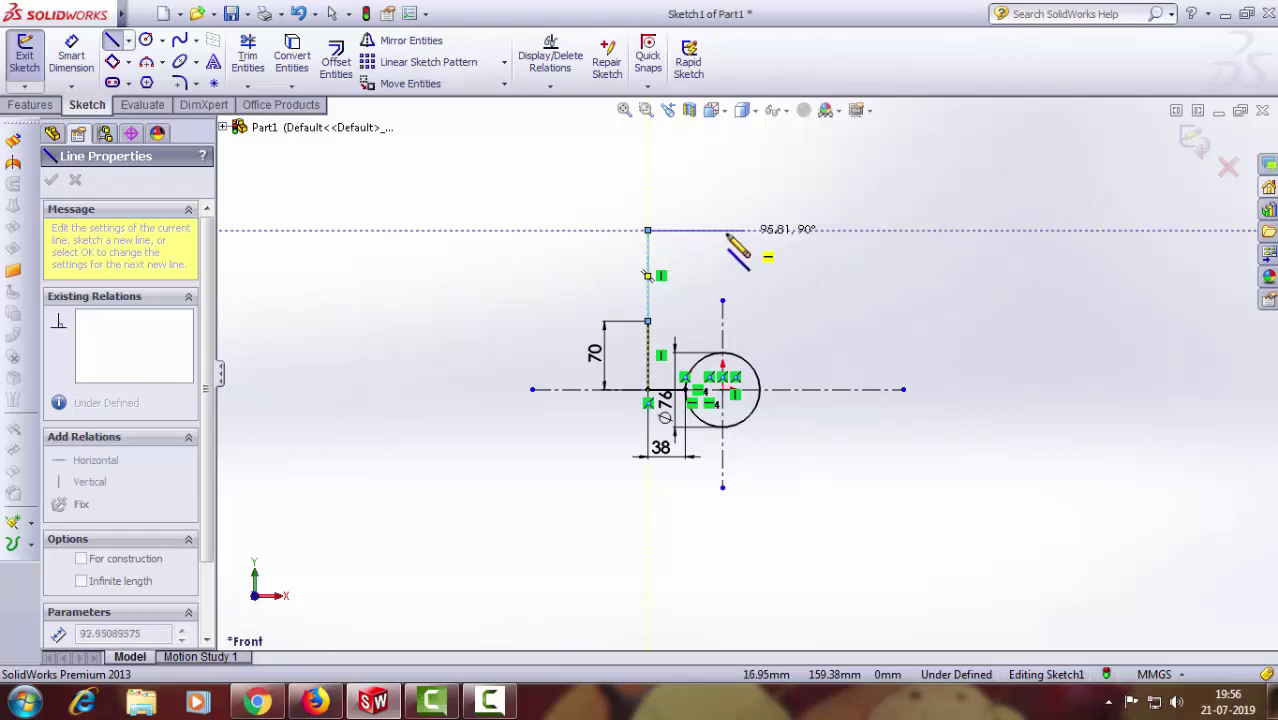
pyautogui.scroll(-1, 725, 252)
pyautogui.scroll(-1, 730, 265)
pyautogui.scroll(-1, 730, 255)
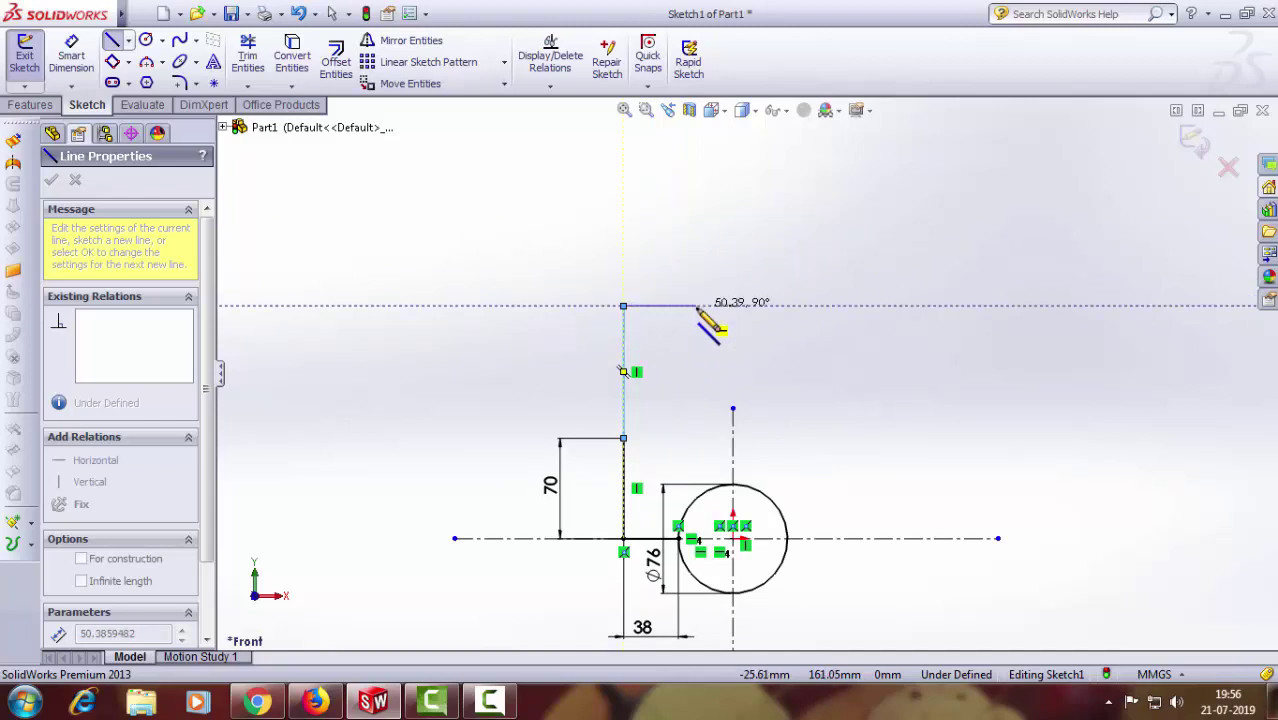
pyautogui.click(697, 306)
pyautogui.rightClick(728, 326)
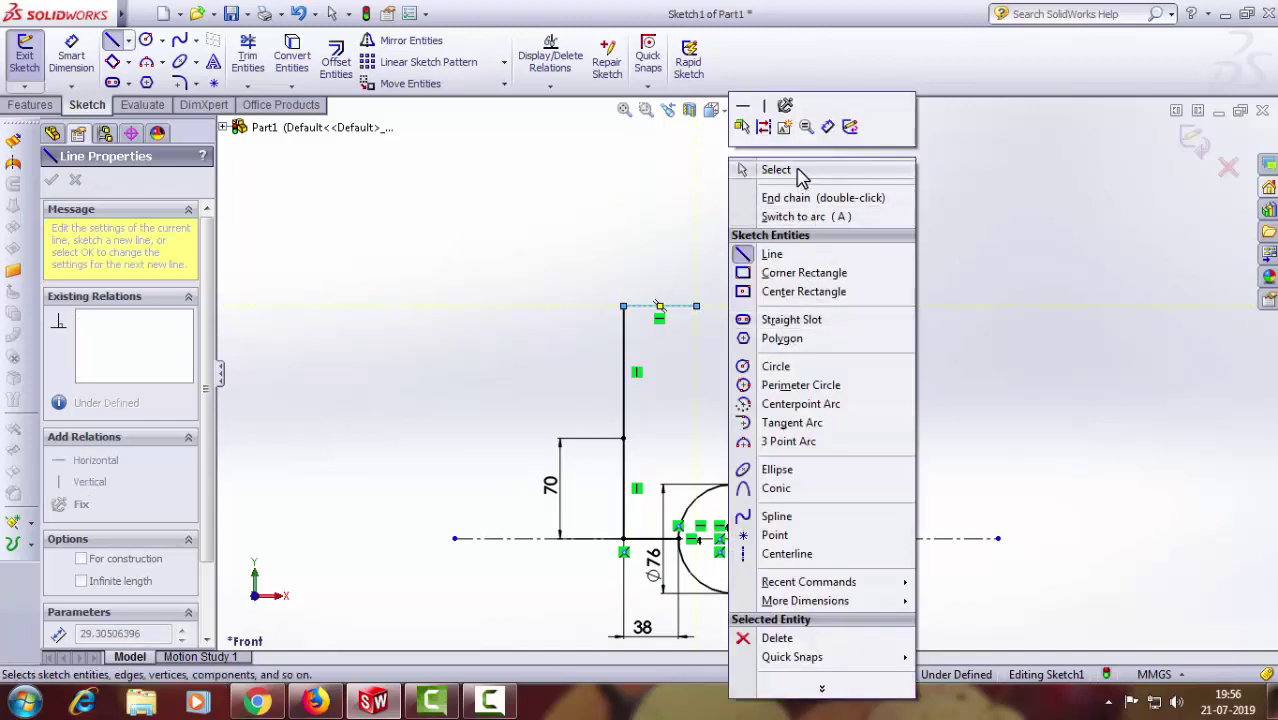
pyautogui.click(748, 171)
pyautogui.click(71, 55)
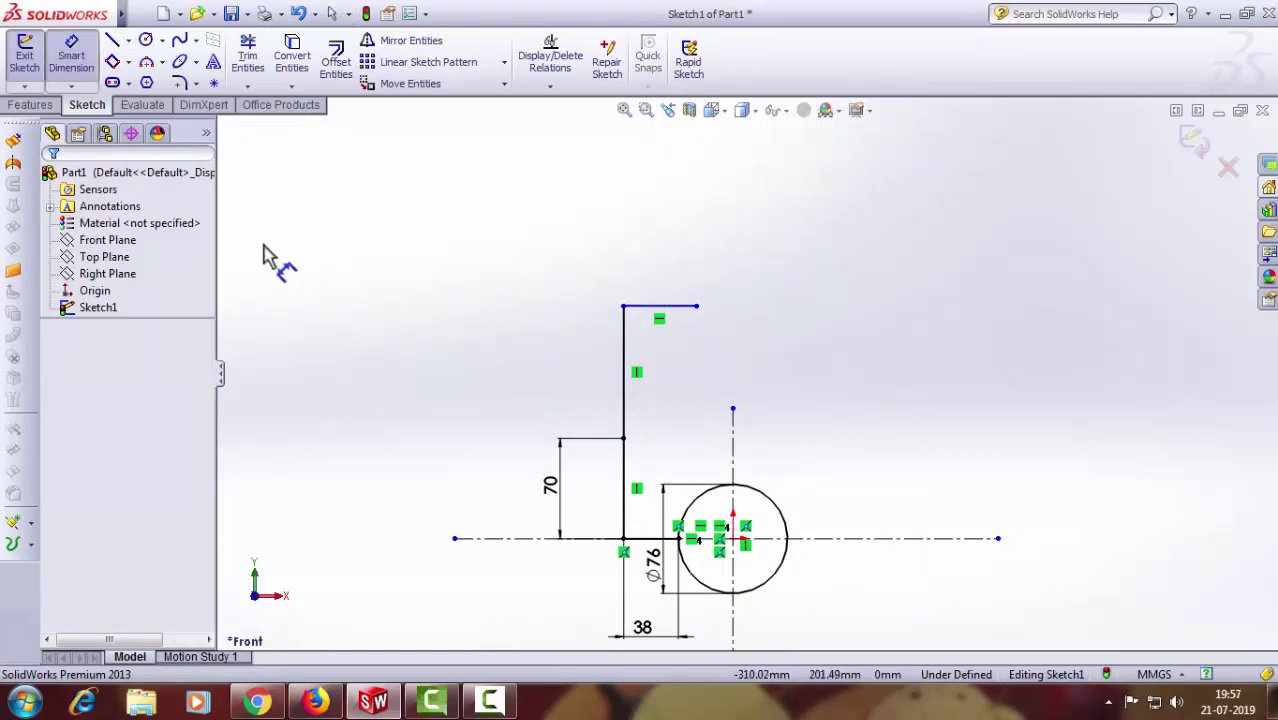
# Step: Change the 70 mm height dimension to 65 mm
pyautogui.click(71, 55)
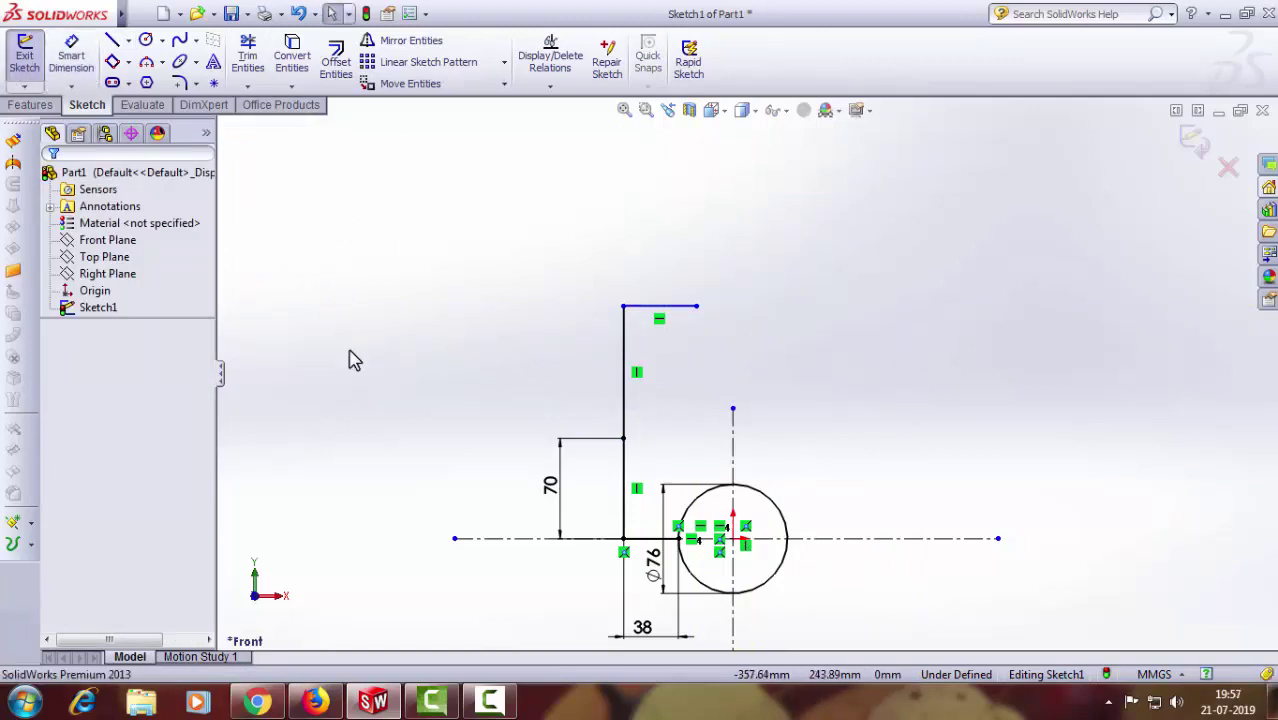
pyautogui.doubleClick(549, 487)
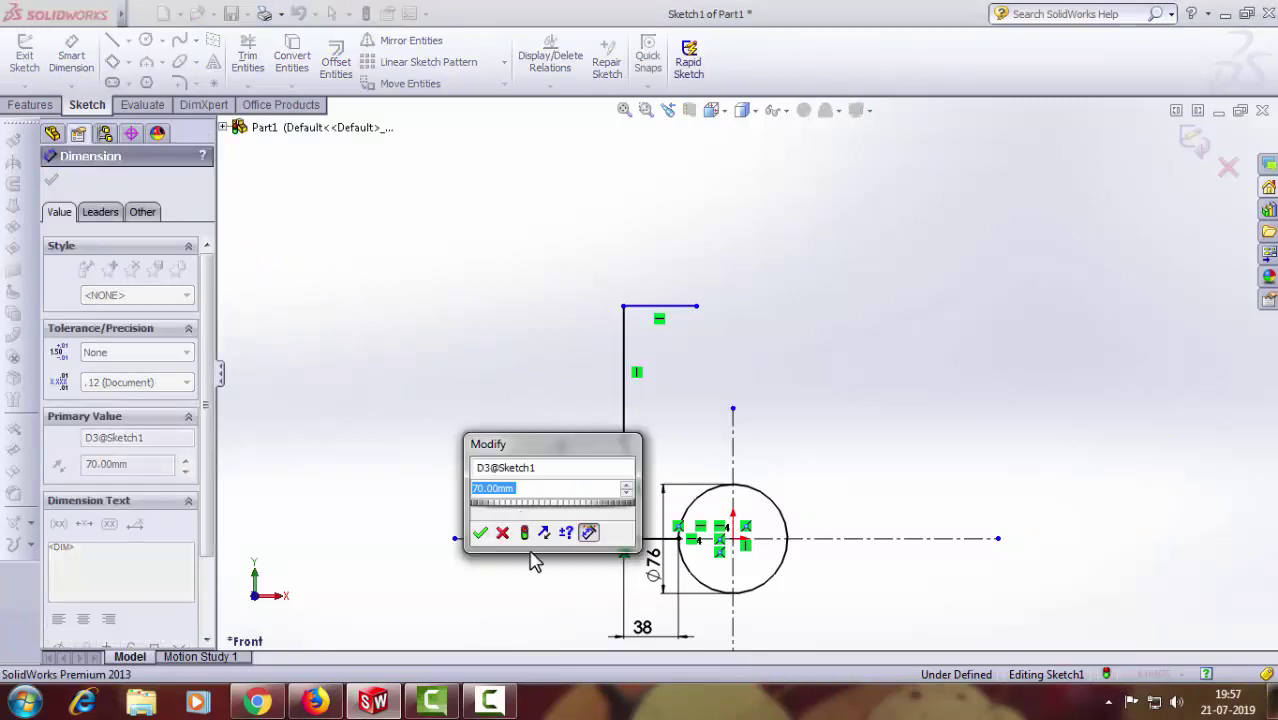
pyautogui.write('65')
pyautogui.press('Return')
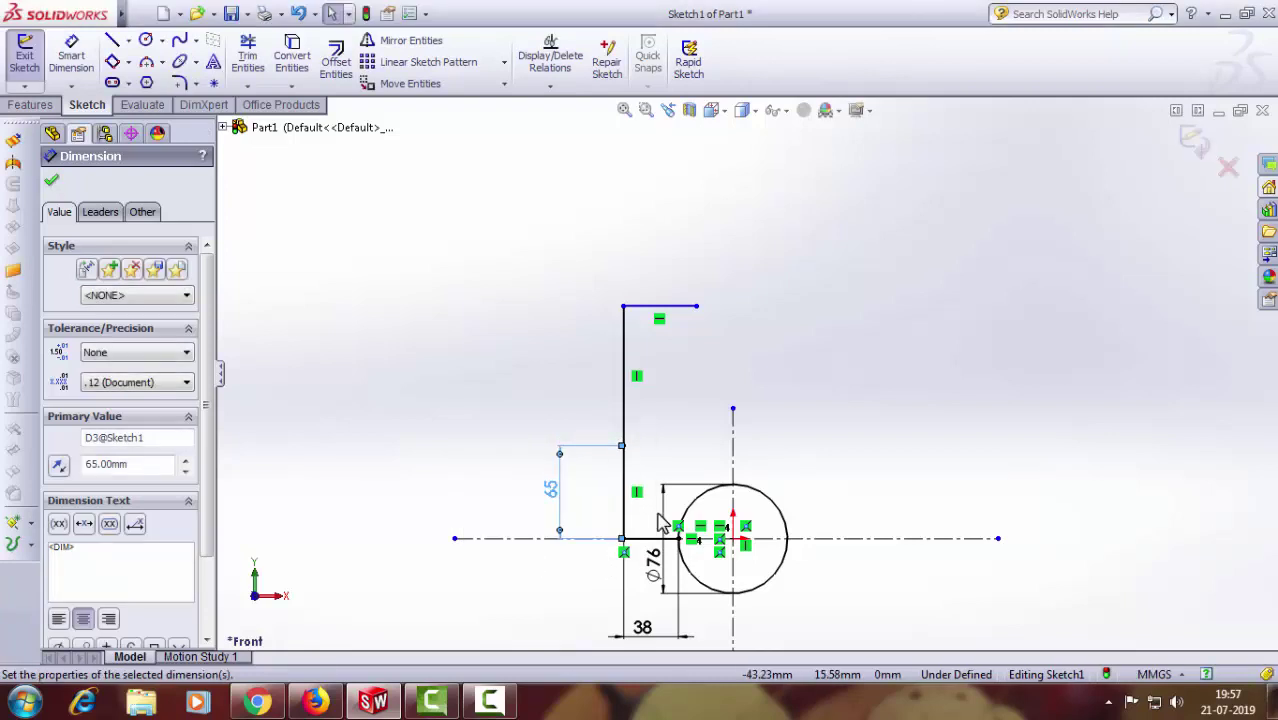
pyautogui.click(52, 183)
# Step: Dimension the upper vertical line to 90 mm
pyautogui.click(70, 55)
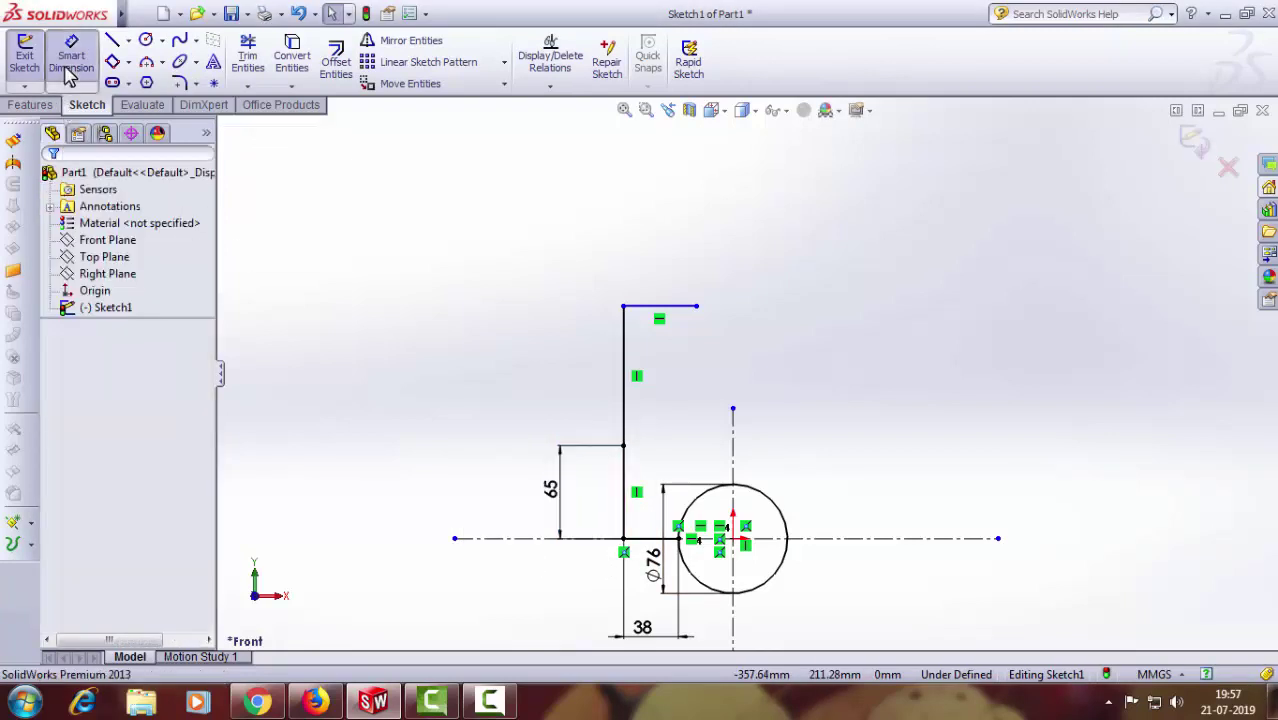
pyautogui.click(628, 393)
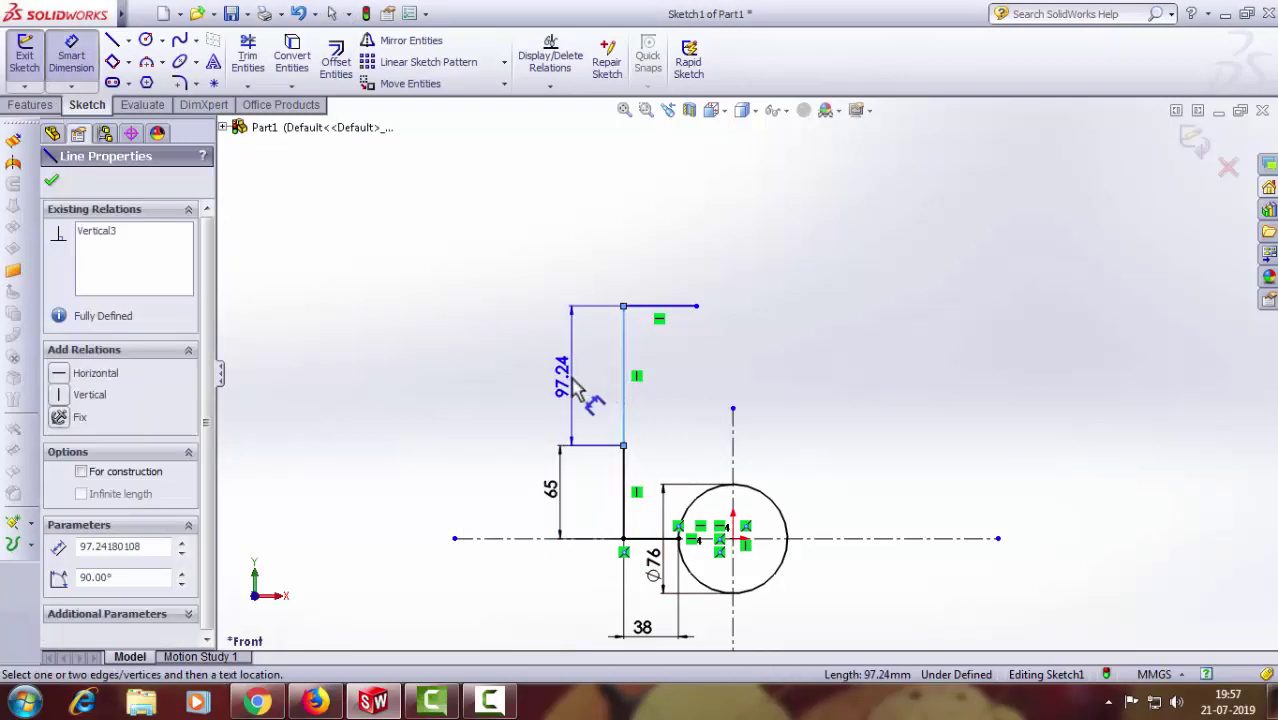
pyautogui.click(570, 388)
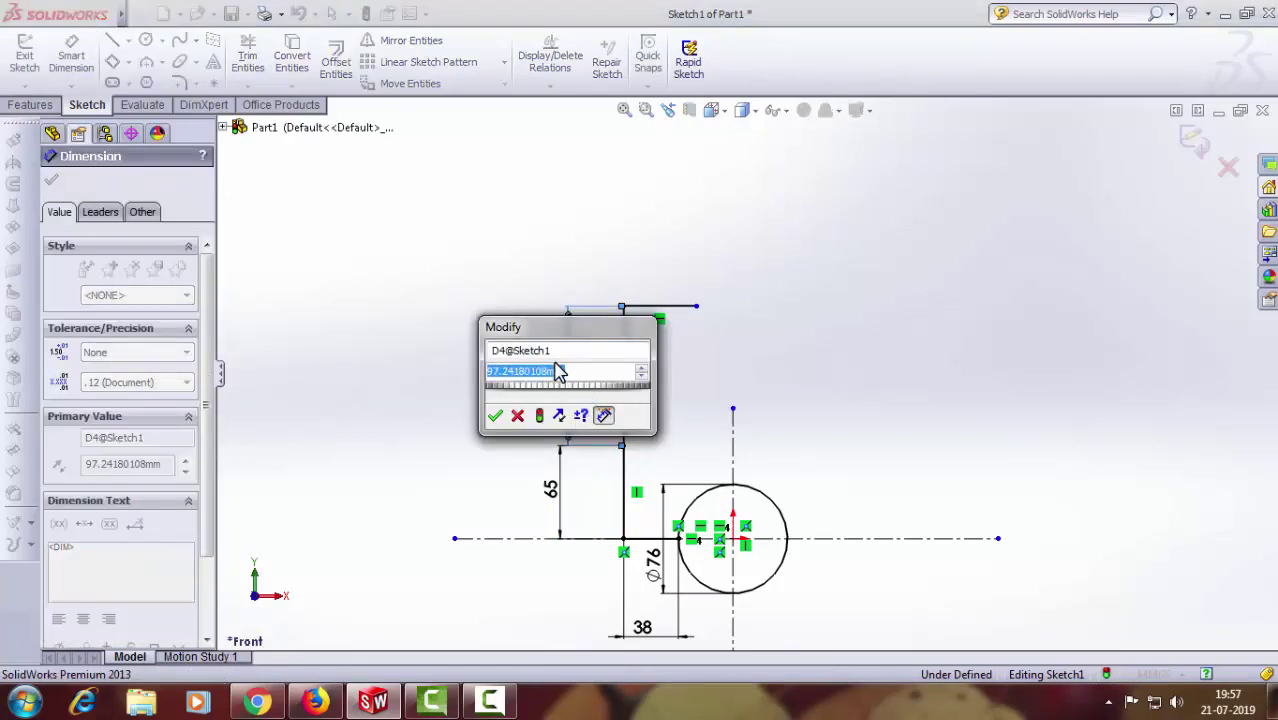
pyautogui.write('90')
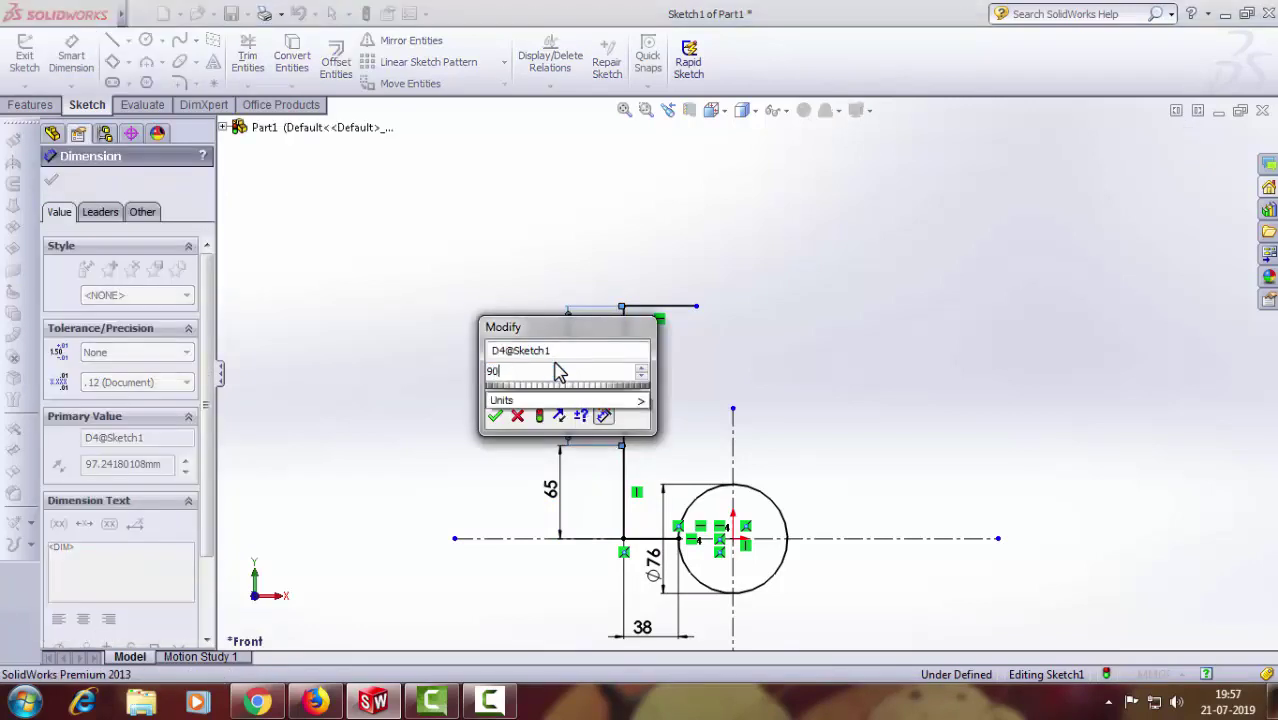
pyautogui.press('Return')
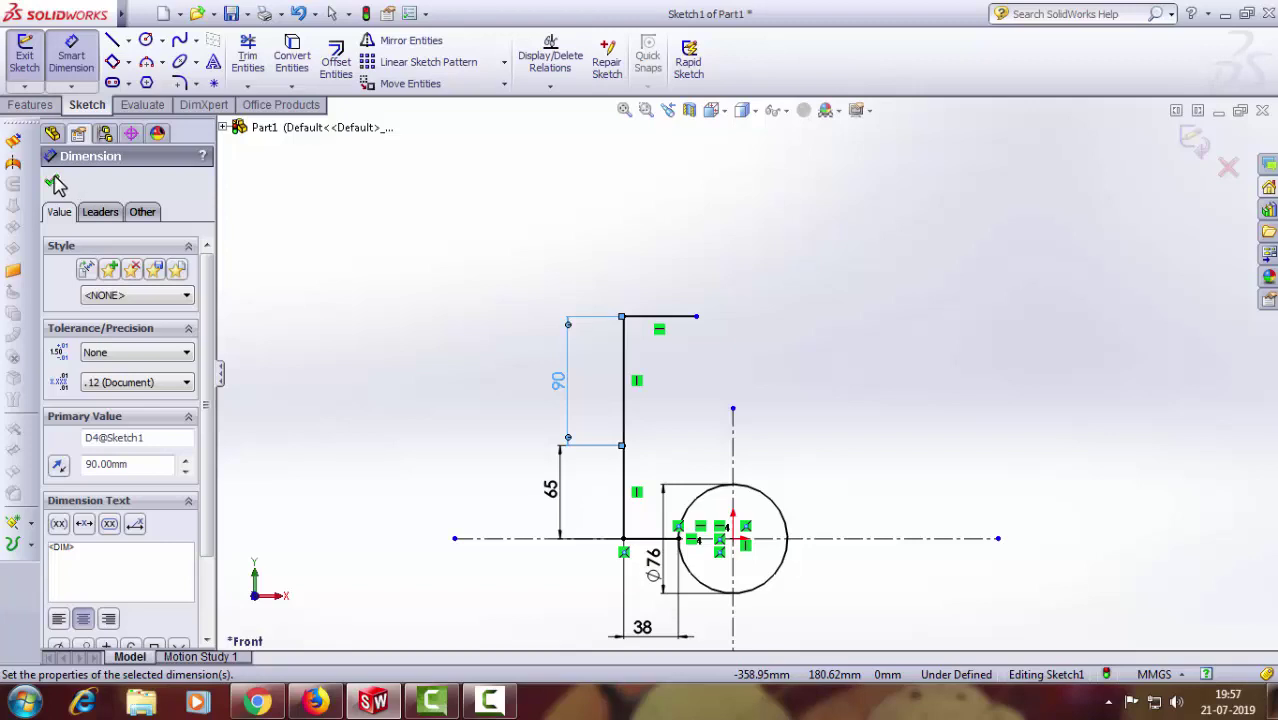
pyautogui.click(53, 184)
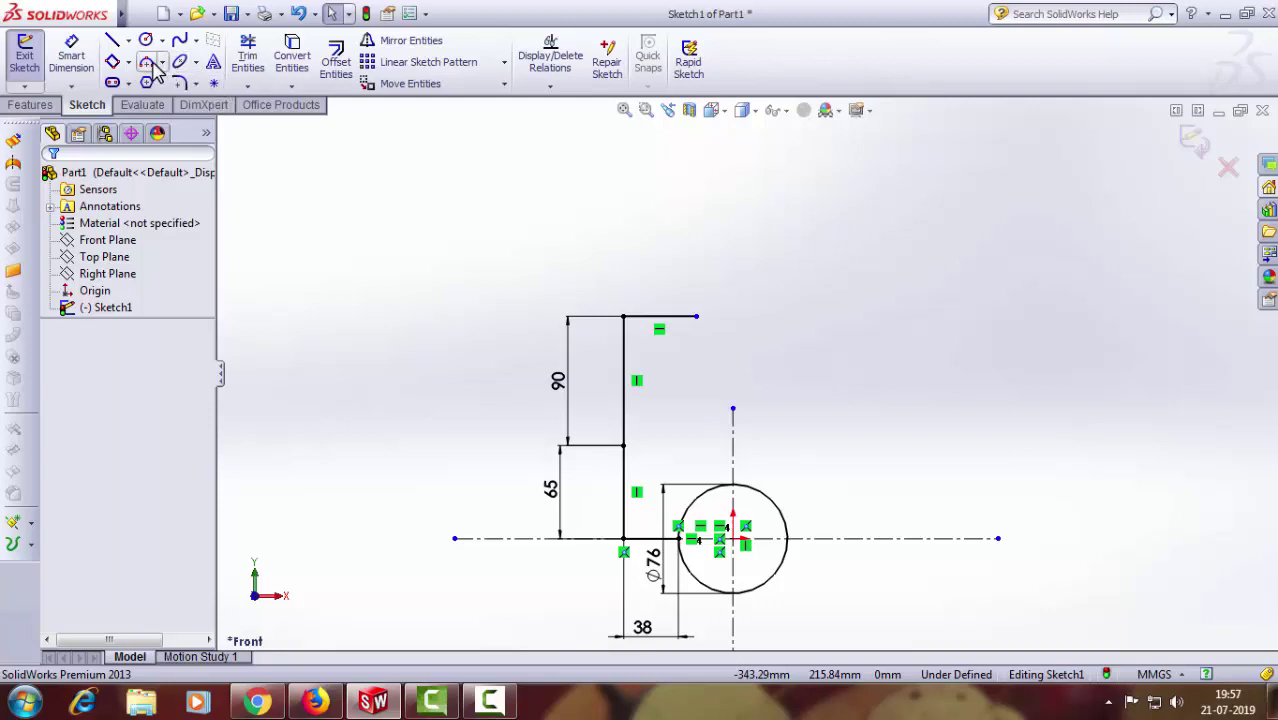
# Step: Draw a three-point arc from the 65 mm junction to the top line's right end
pyautogui.click(152, 68)
pyautogui.scroll(-2, 758, 425)
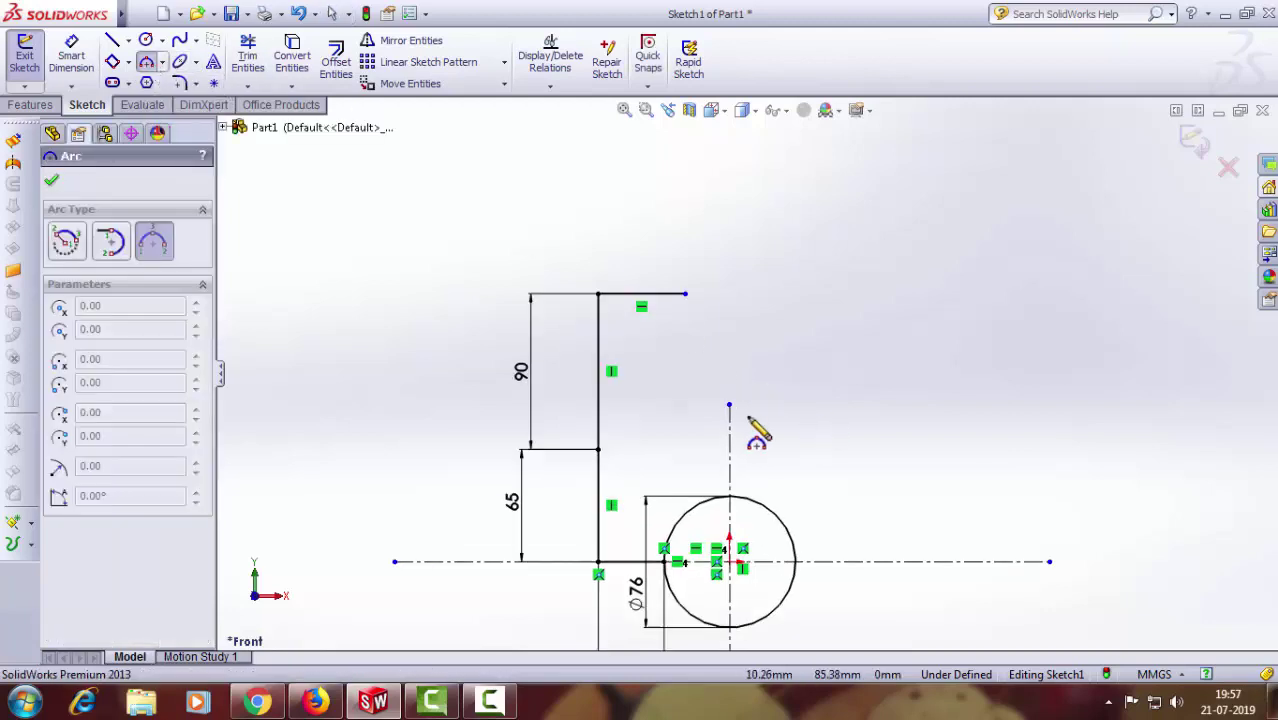
pyautogui.click(598, 450)
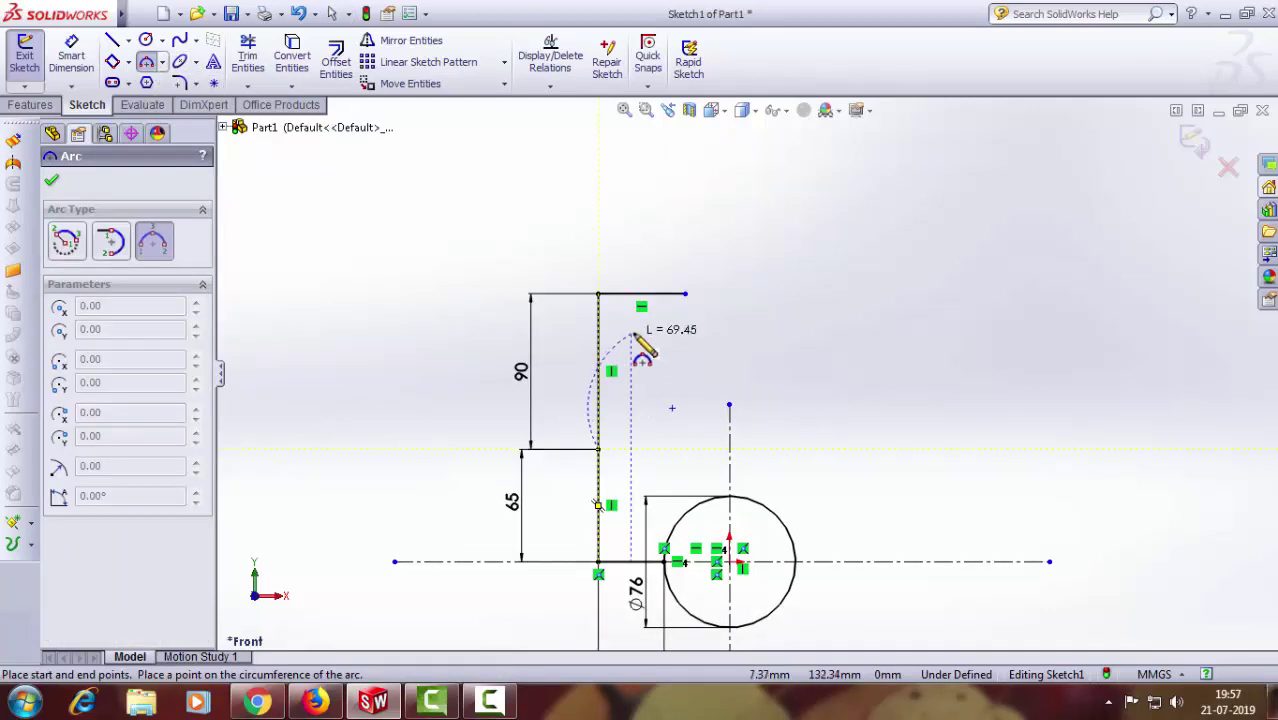
pyautogui.click(685, 295)
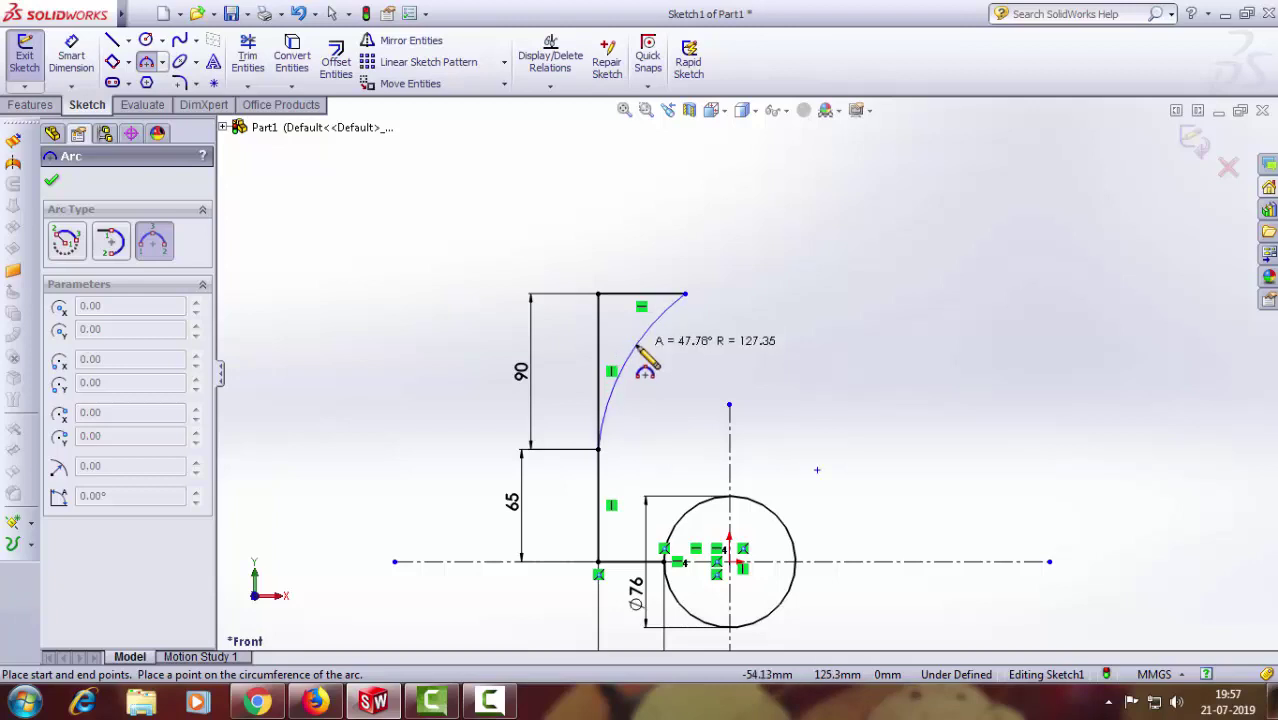
pyautogui.click(638, 347)
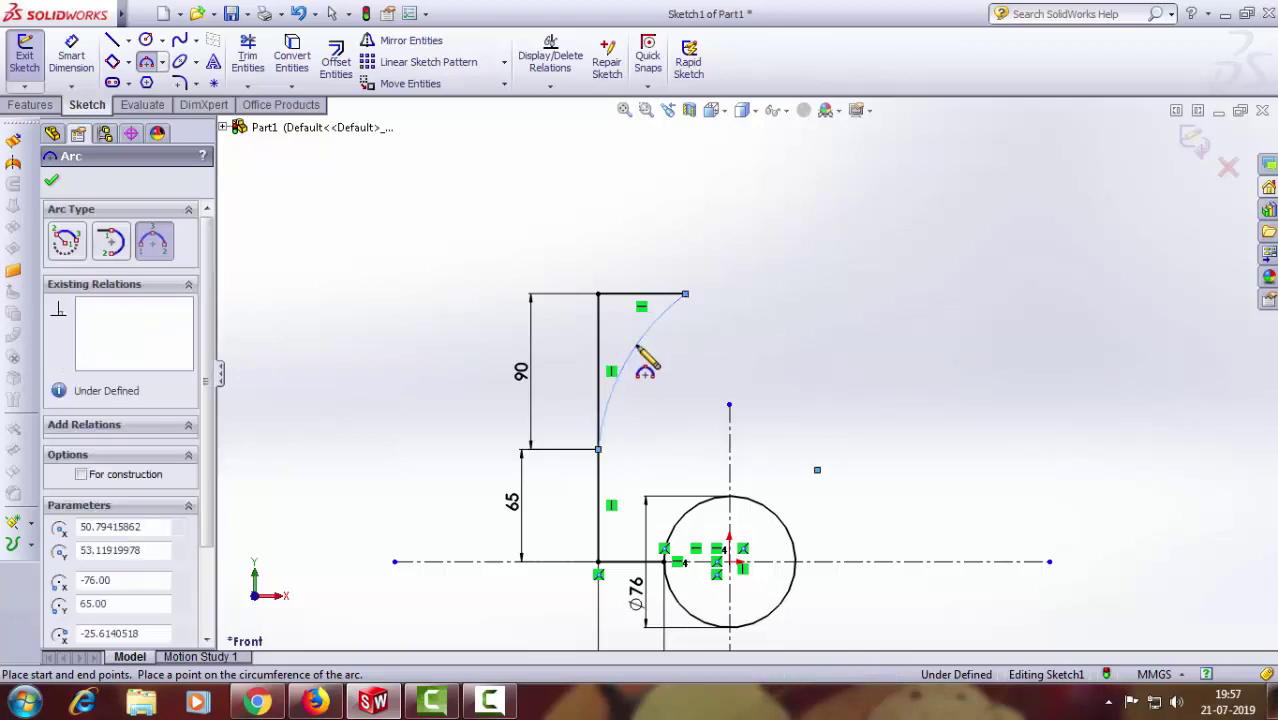
pyautogui.click(54, 187)
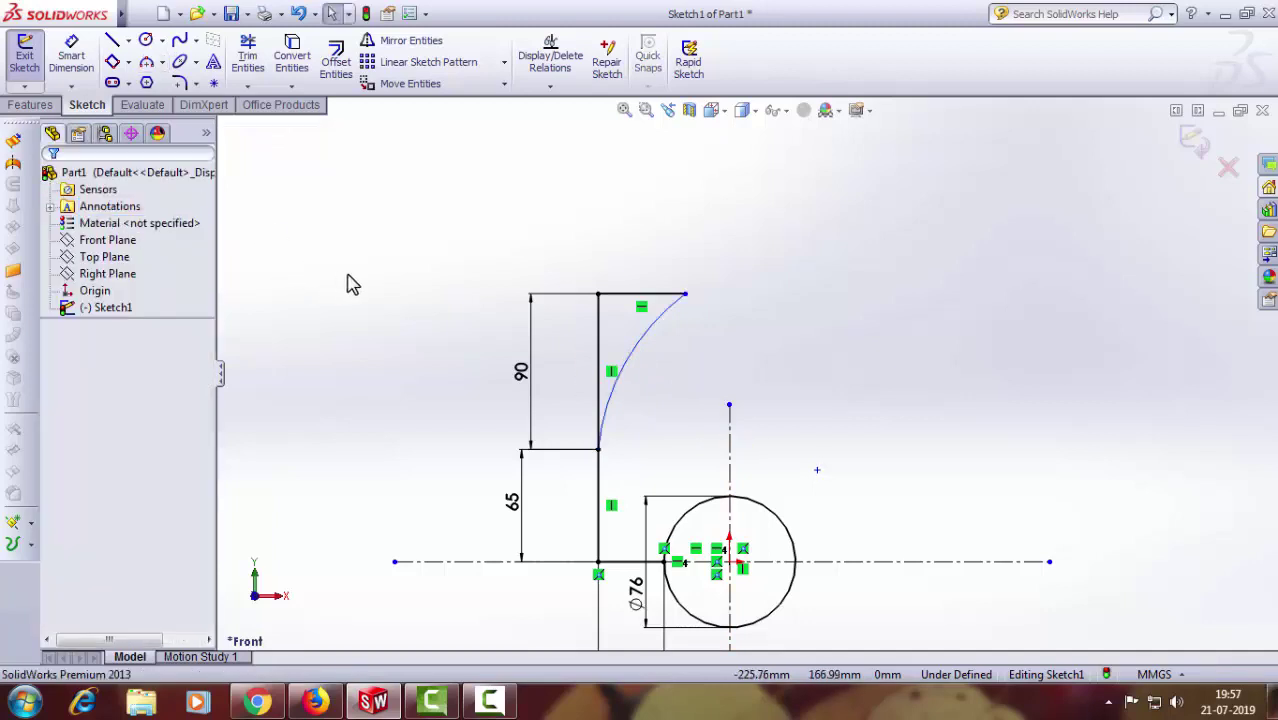
# Step: Delete the top horizontal line and the 90 mm vertical line
pyautogui.click(647, 297)
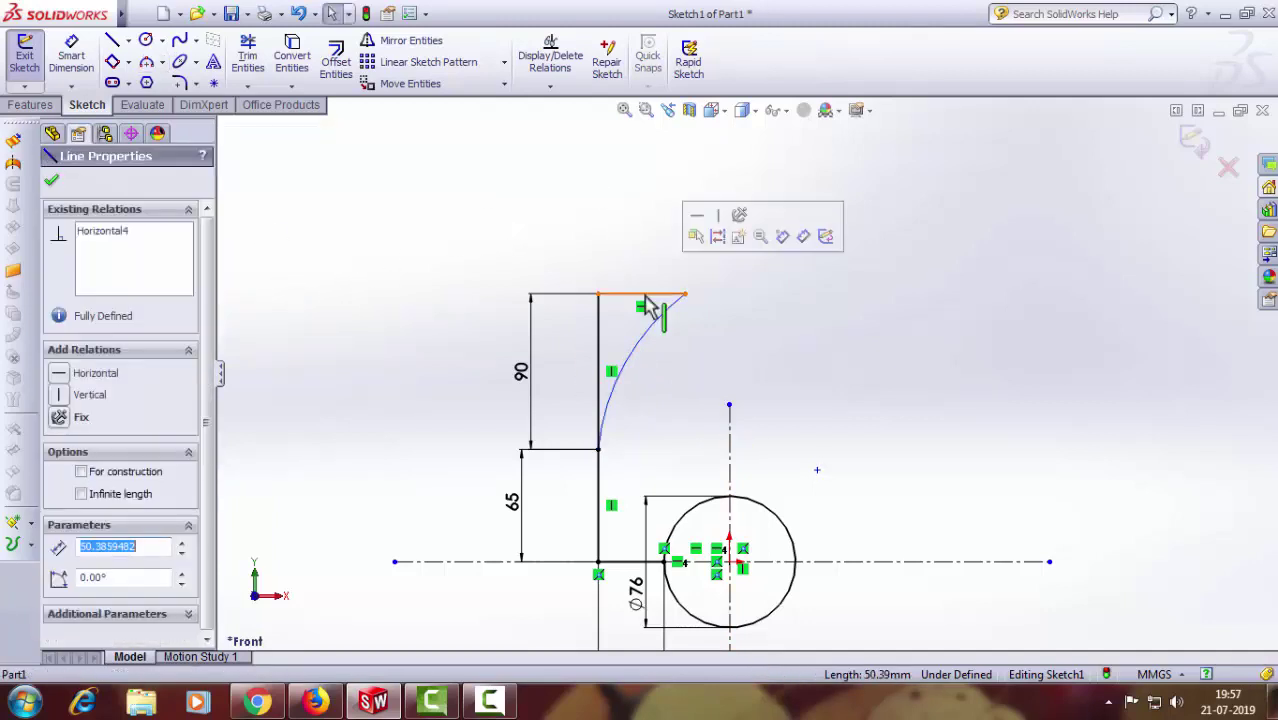
pyautogui.rightClick(646, 297)
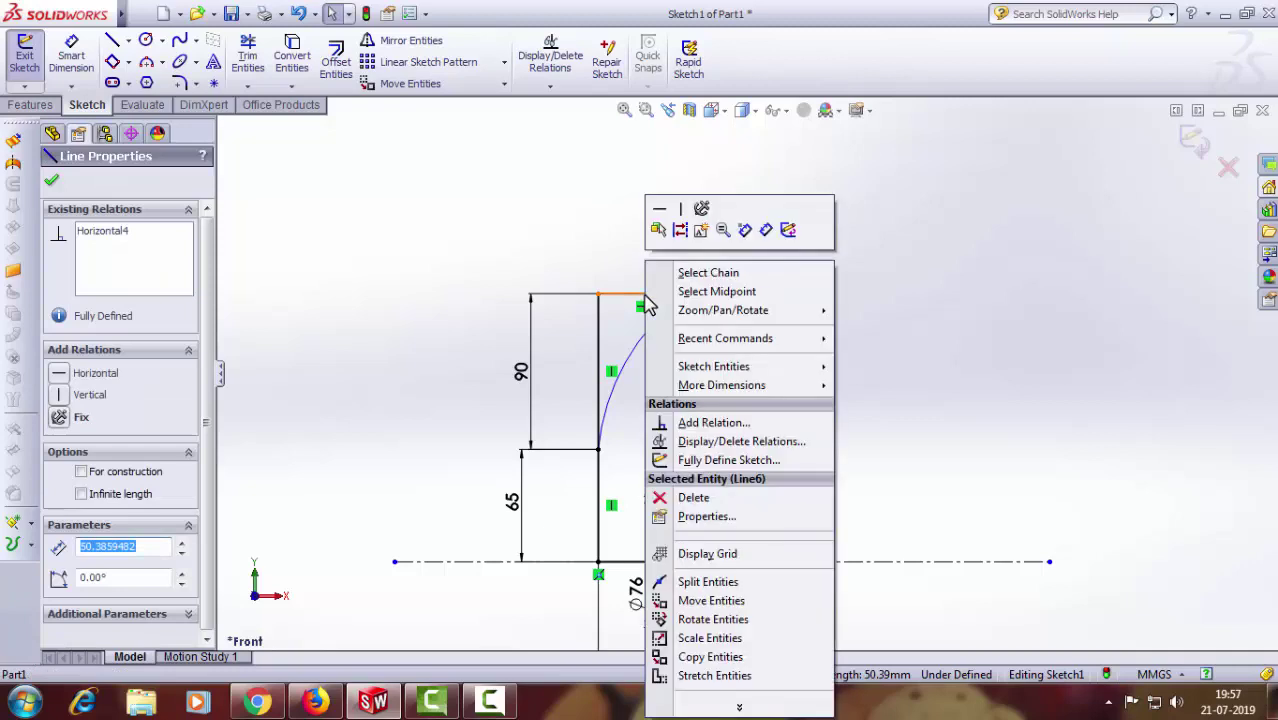
pyautogui.click(700, 497)
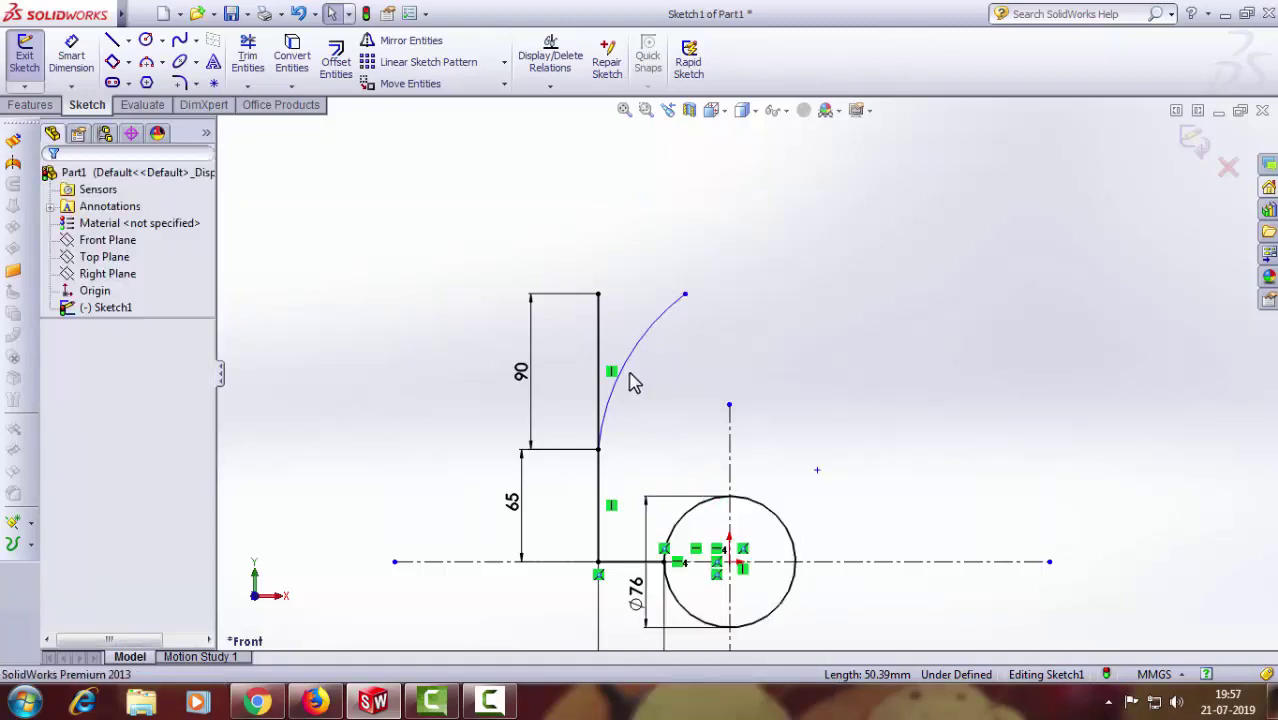
pyautogui.click(600, 328)
pyautogui.rightClick(603, 335)
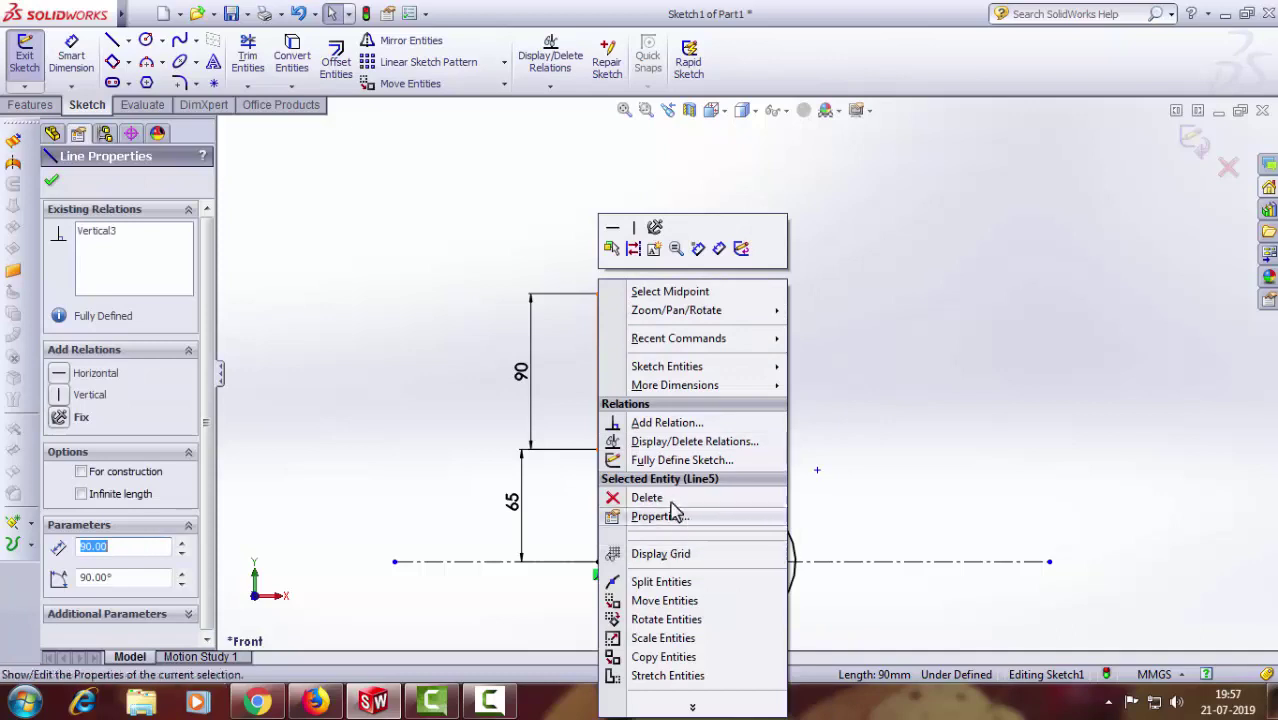
pyautogui.click(630, 417)
pyautogui.click(538, 368)
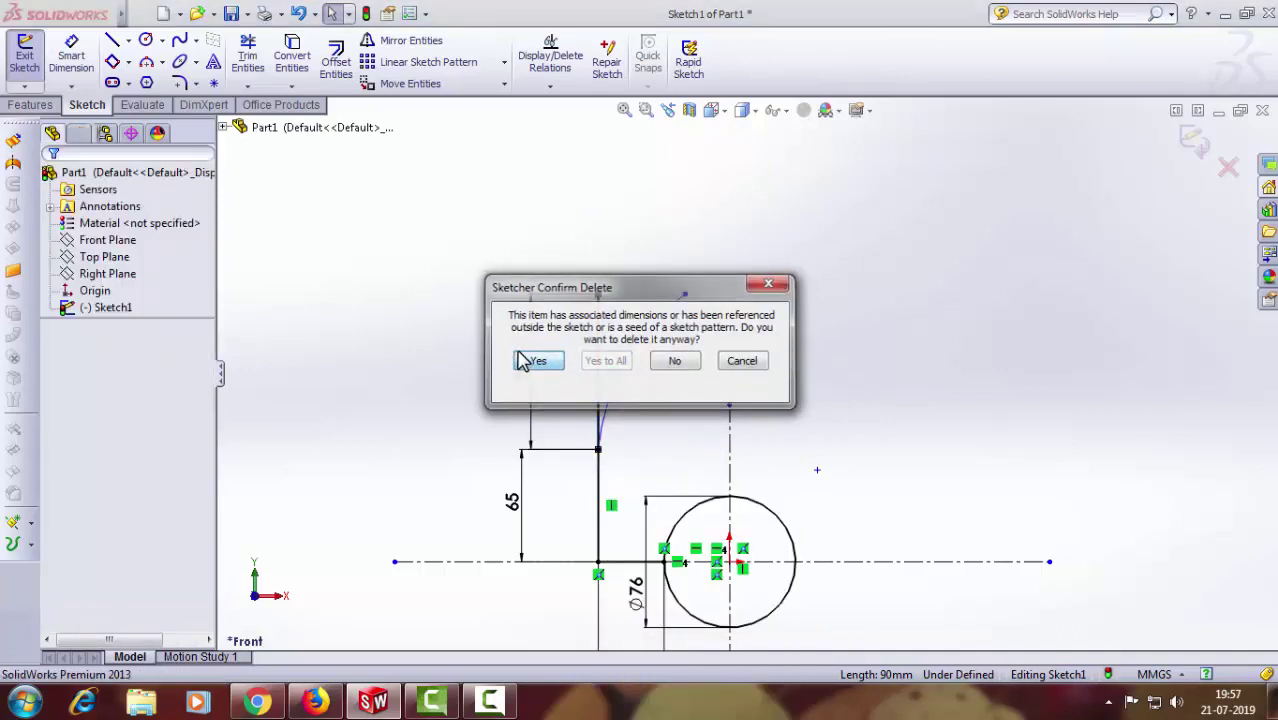
# Step: Draw a horizontal top line running right from the arc's end
pyautogui.click(112, 40)
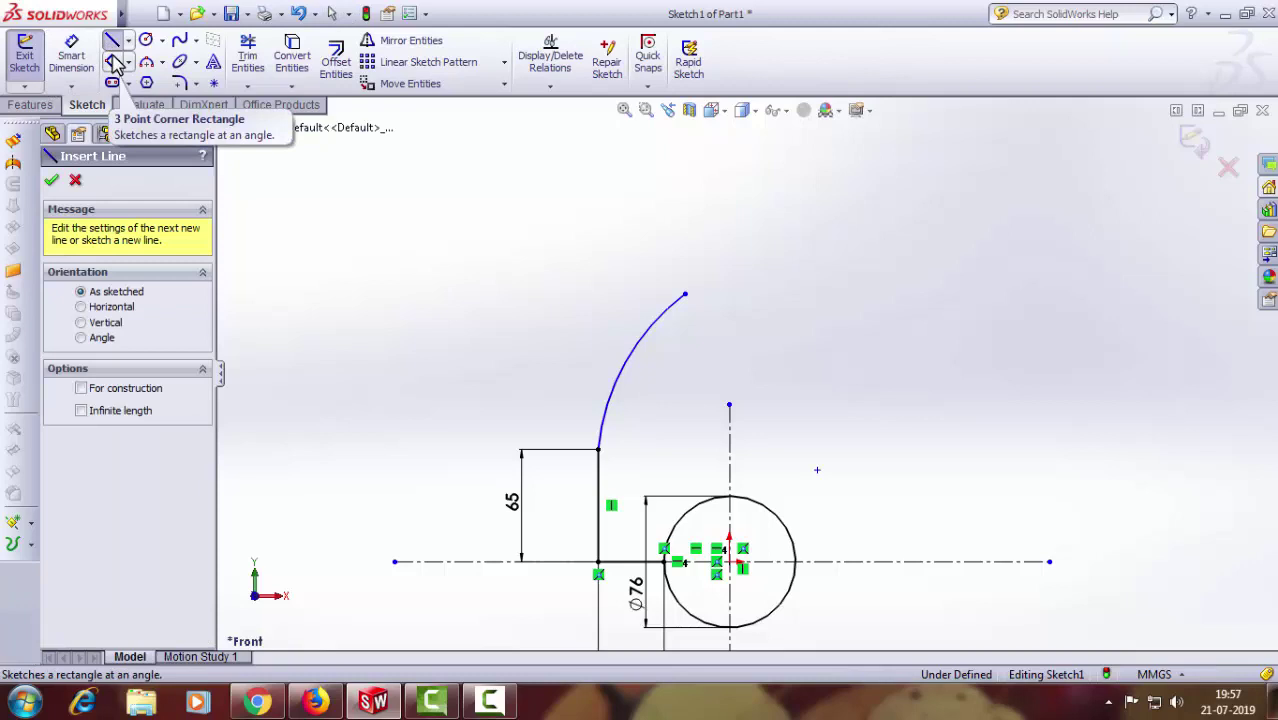
pyautogui.click(685, 295)
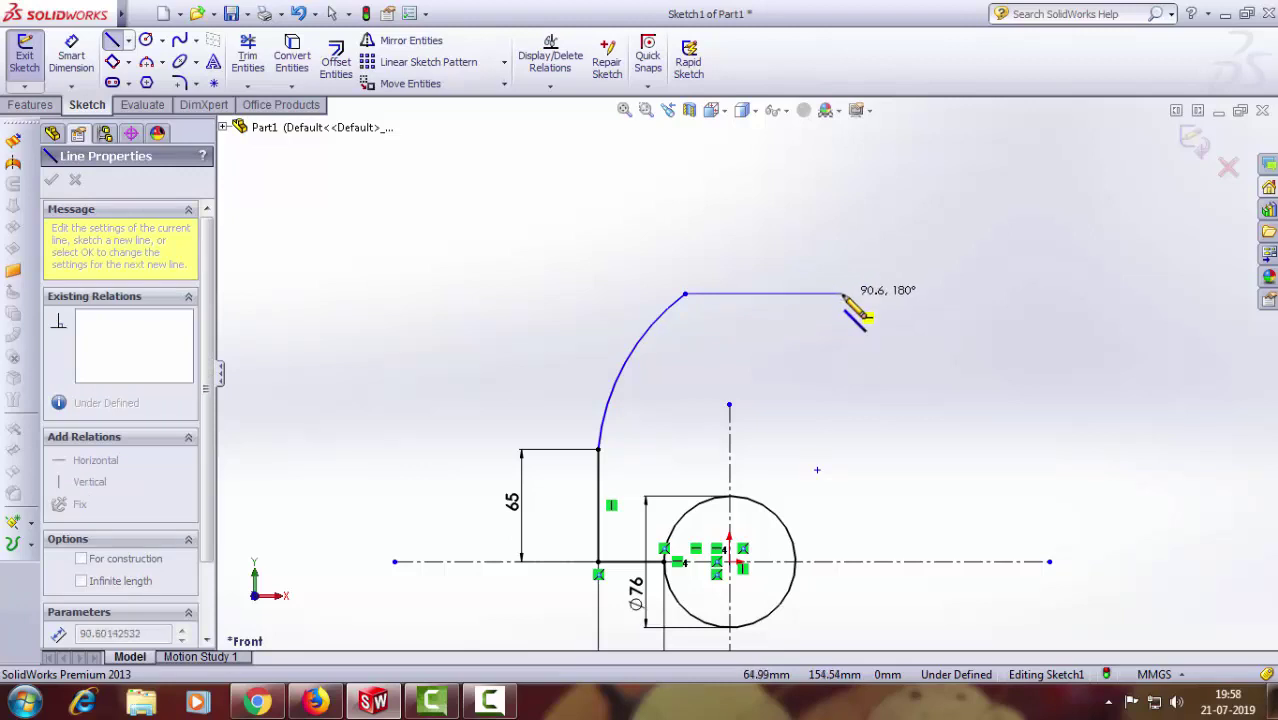
pyautogui.click(845, 296)
pyautogui.rightClick(862, 395)
pyautogui.click(906, 168)
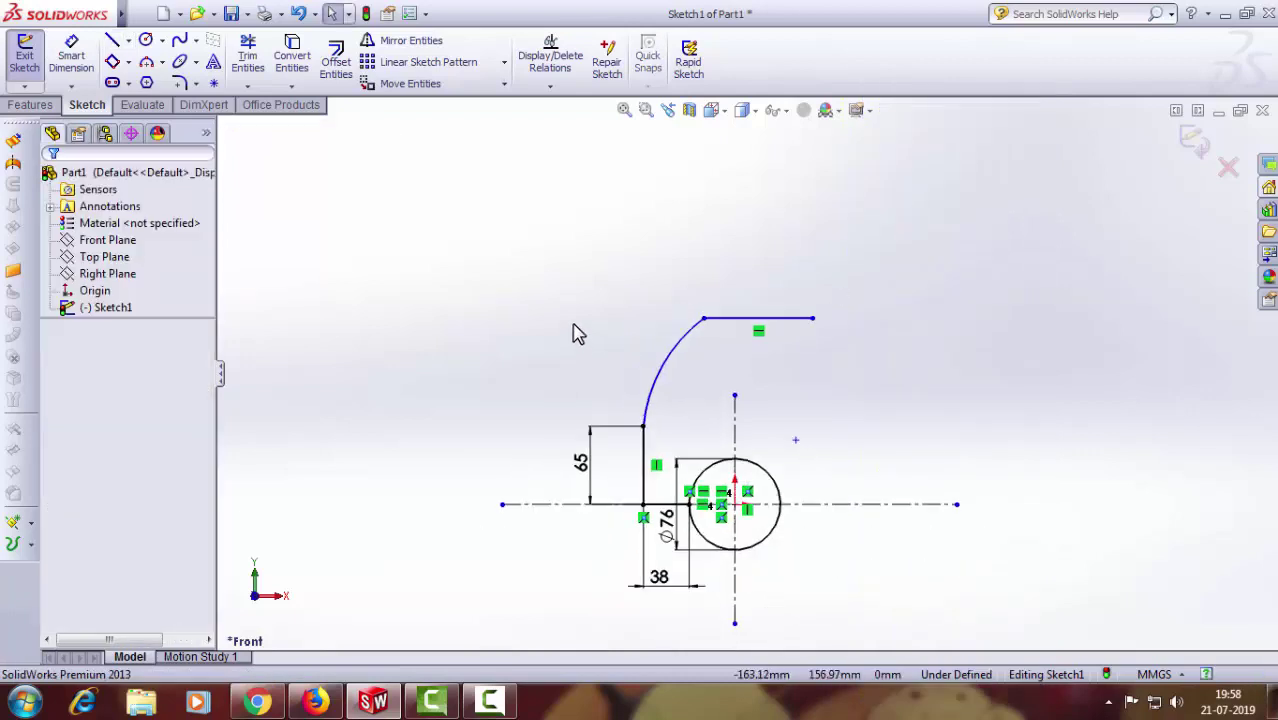
pyautogui.scroll(-2, 870, 507)
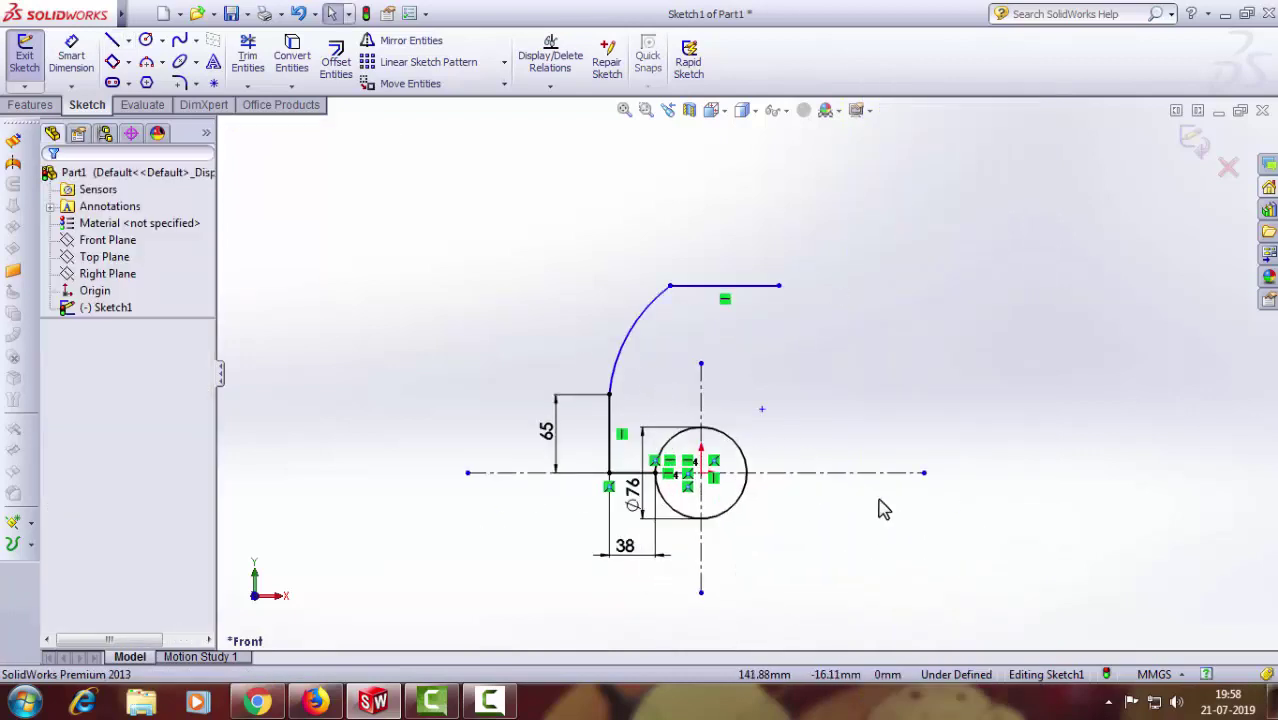
# Step: Draw a line from the circle's right edge along the centerline and dimension it 38 mm
pyautogui.click(112, 40)
pyautogui.scroll(-1, 736, 435)
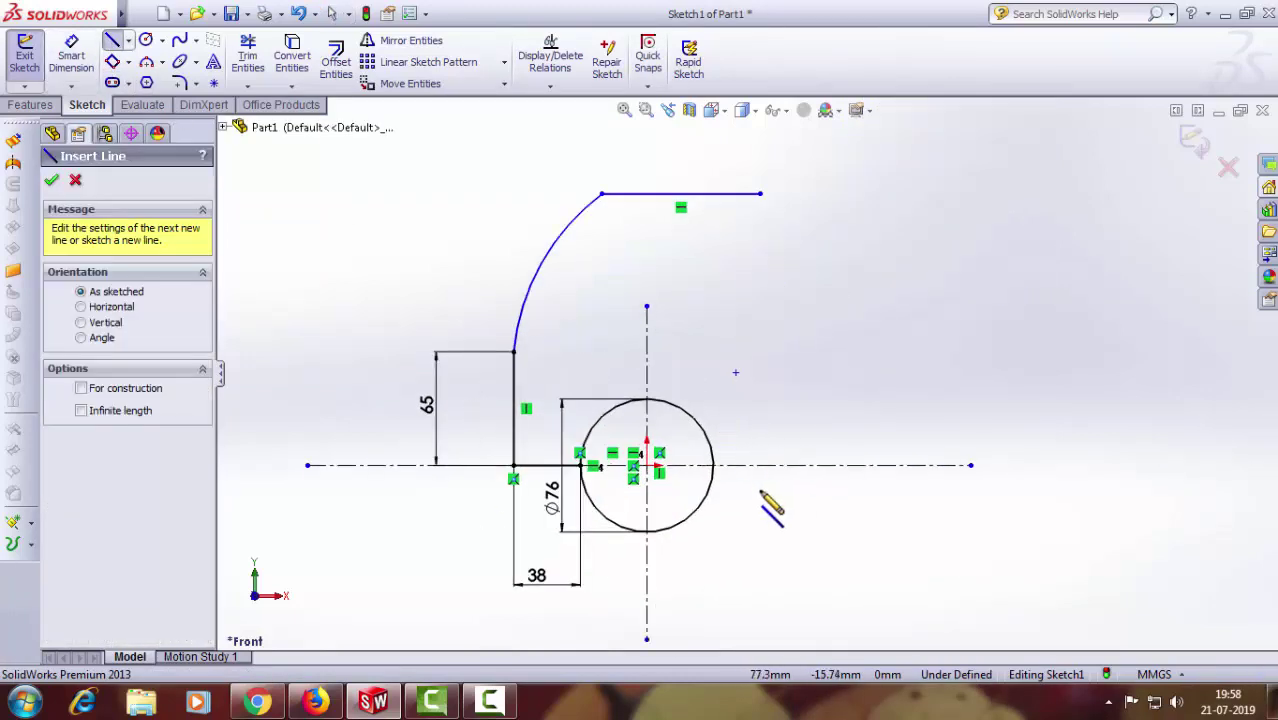
pyautogui.click(714, 465)
pyautogui.click(765, 467)
pyautogui.rightClick(765, 467)
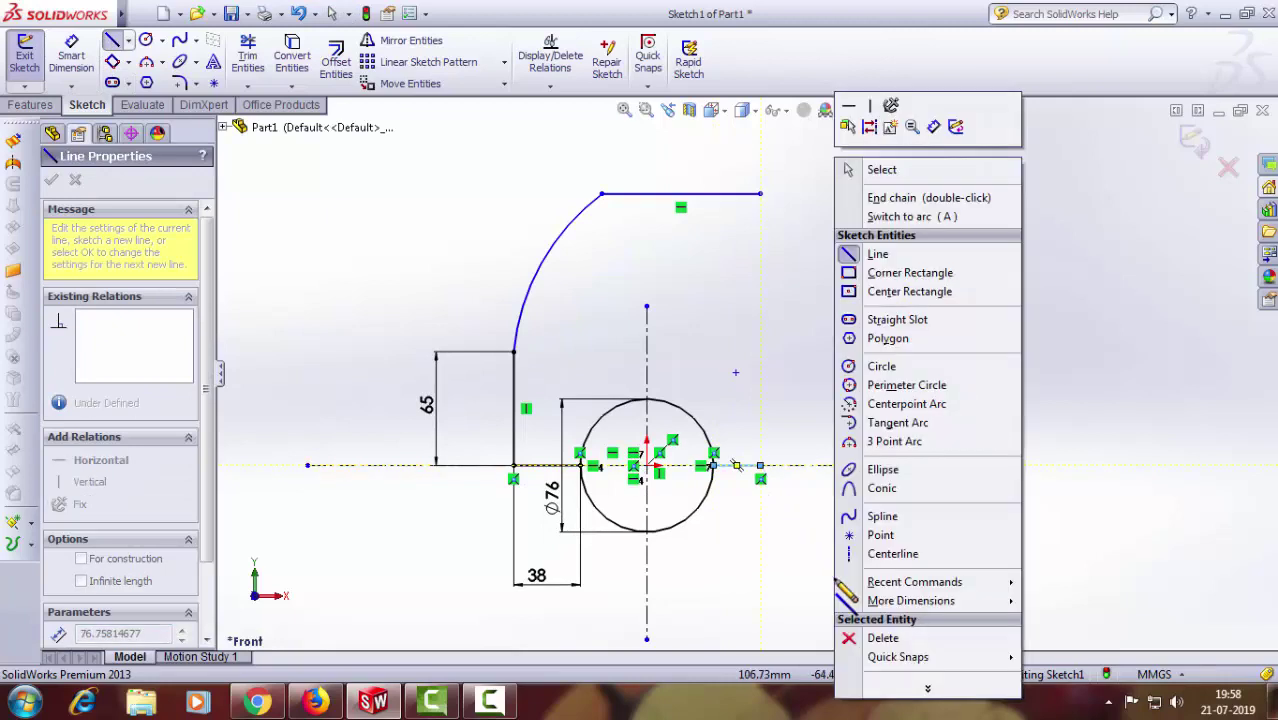
pyautogui.click(888, 172)
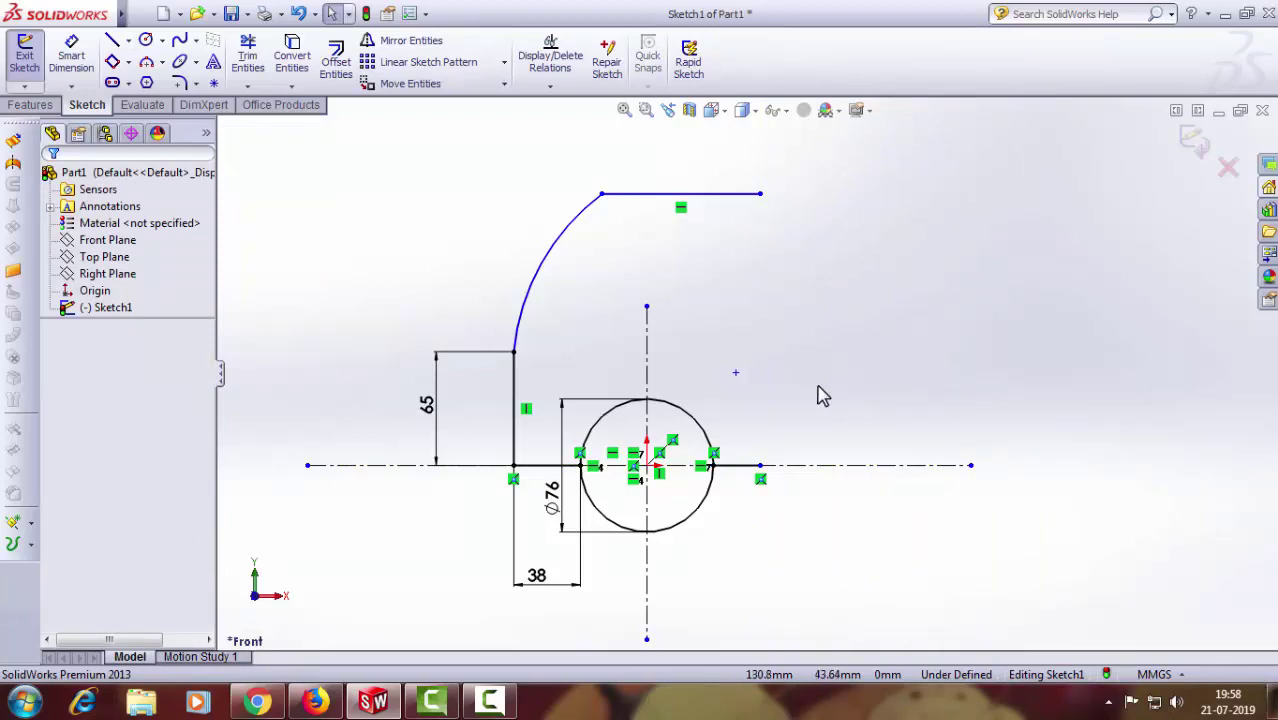
pyautogui.click(71, 55)
pyautogui.click(737, 477)
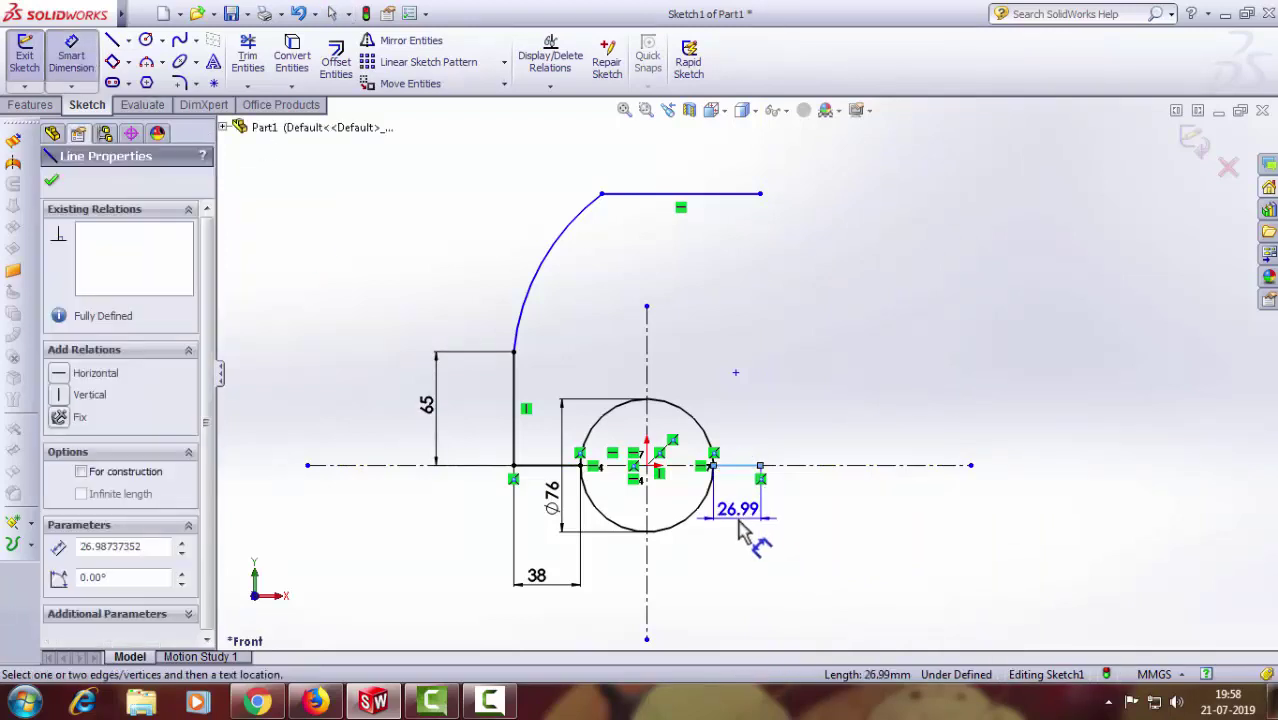
pyautogui.click(745, 532)
pyautogui.write('3')
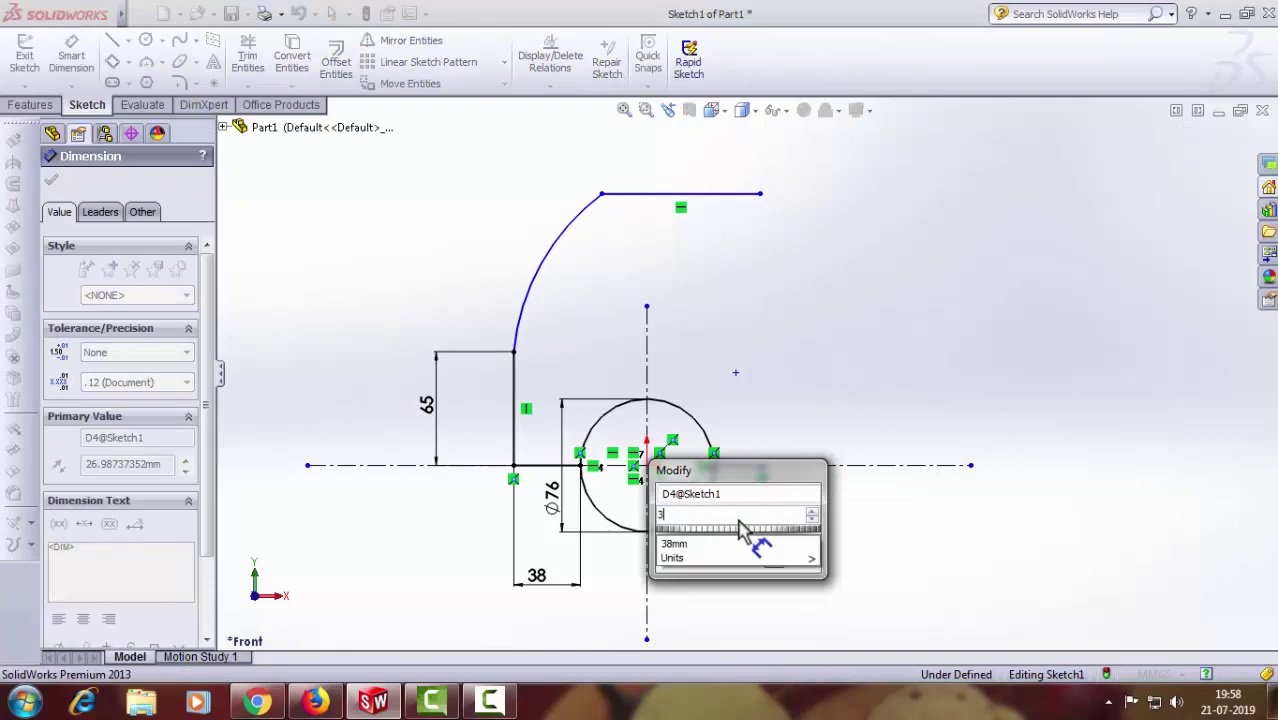
pyautogui.write('8')
pyautogui.press('Return')
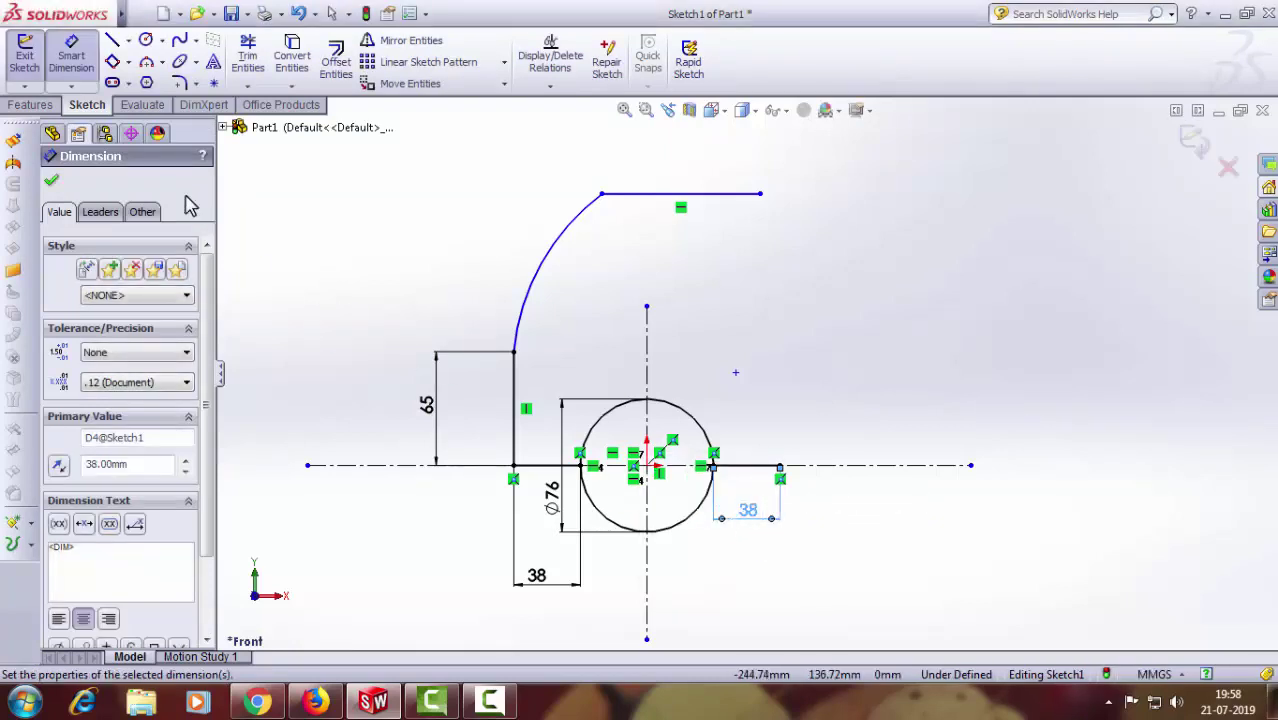
pyautogui.click(51, 183)
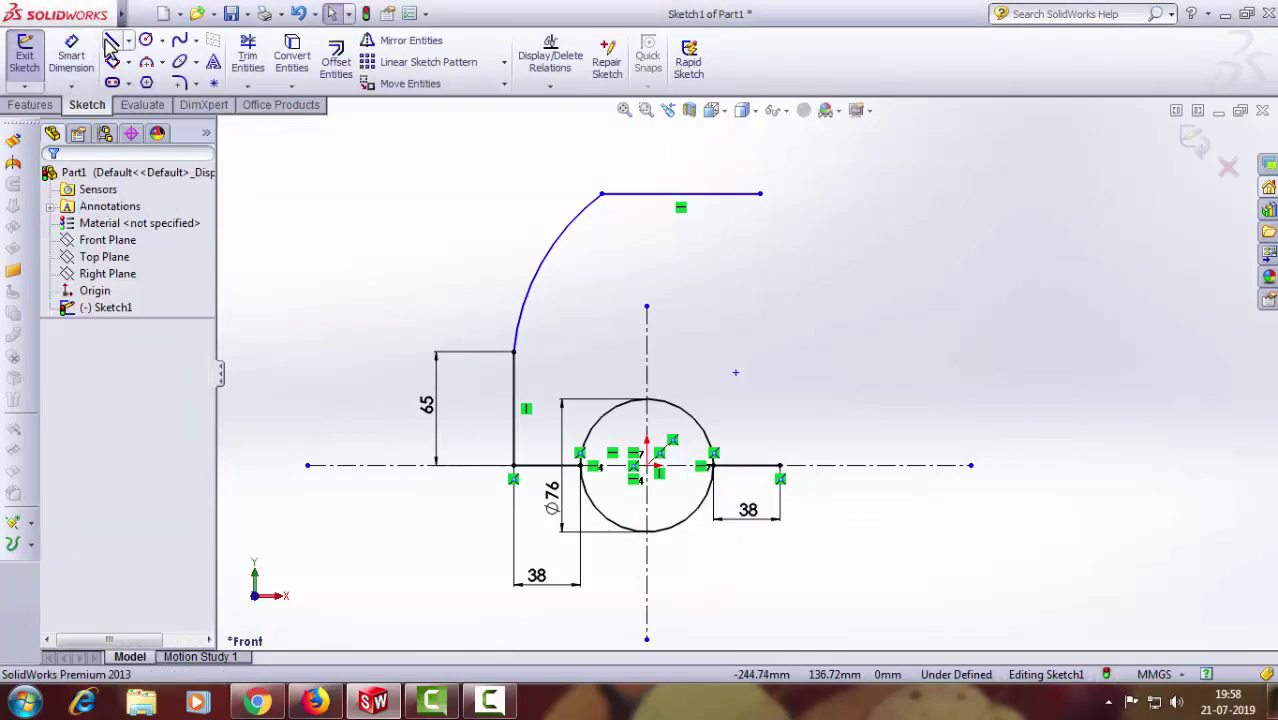
# Step: Draw a vertical right edge rising from the end of the 38 mm line
pyautogui.click(112, 40)
pyautogui.click(780, 465)
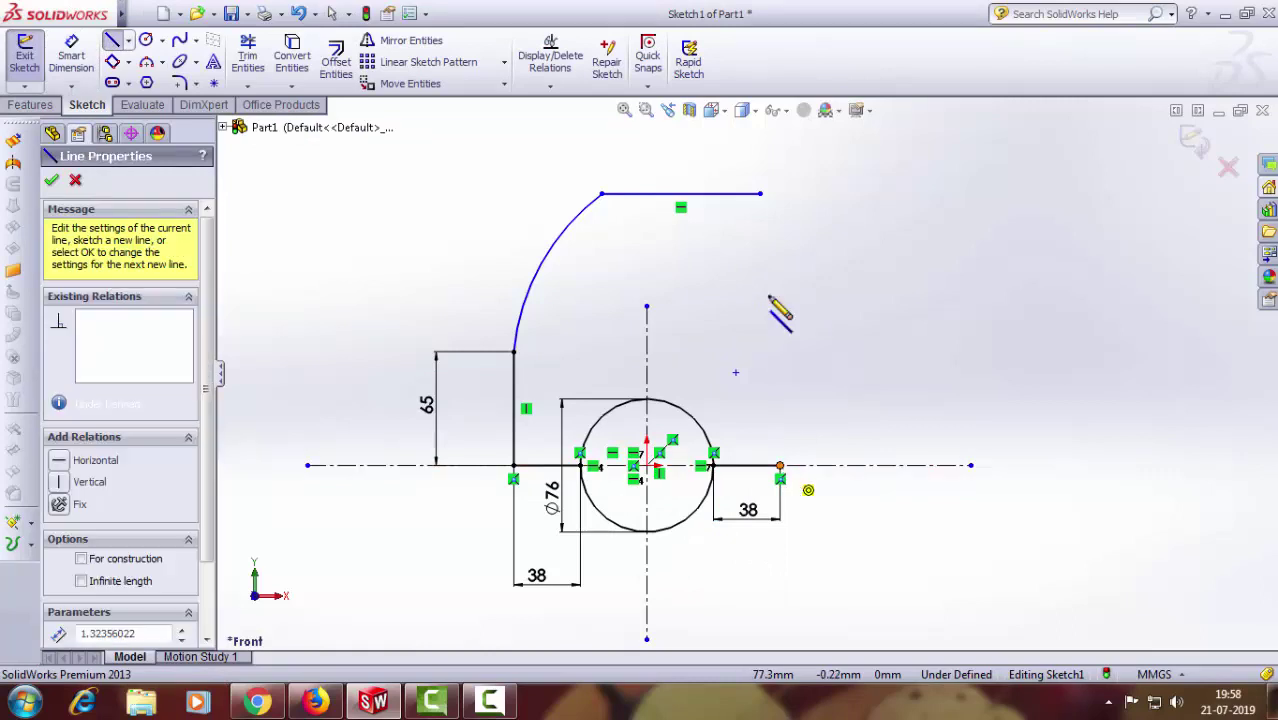
pyautogui.click(780, 162)
pyautogui.rightClick(812, 186)
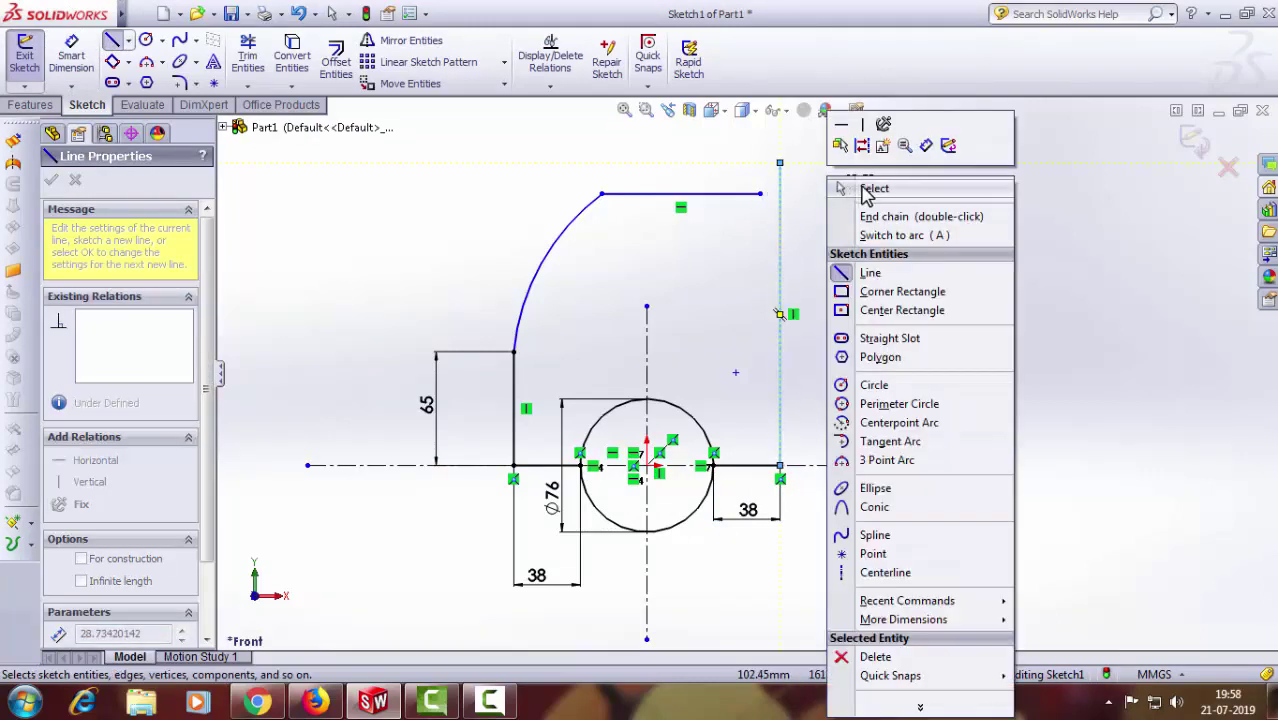
pyautogui.click(832, 188)
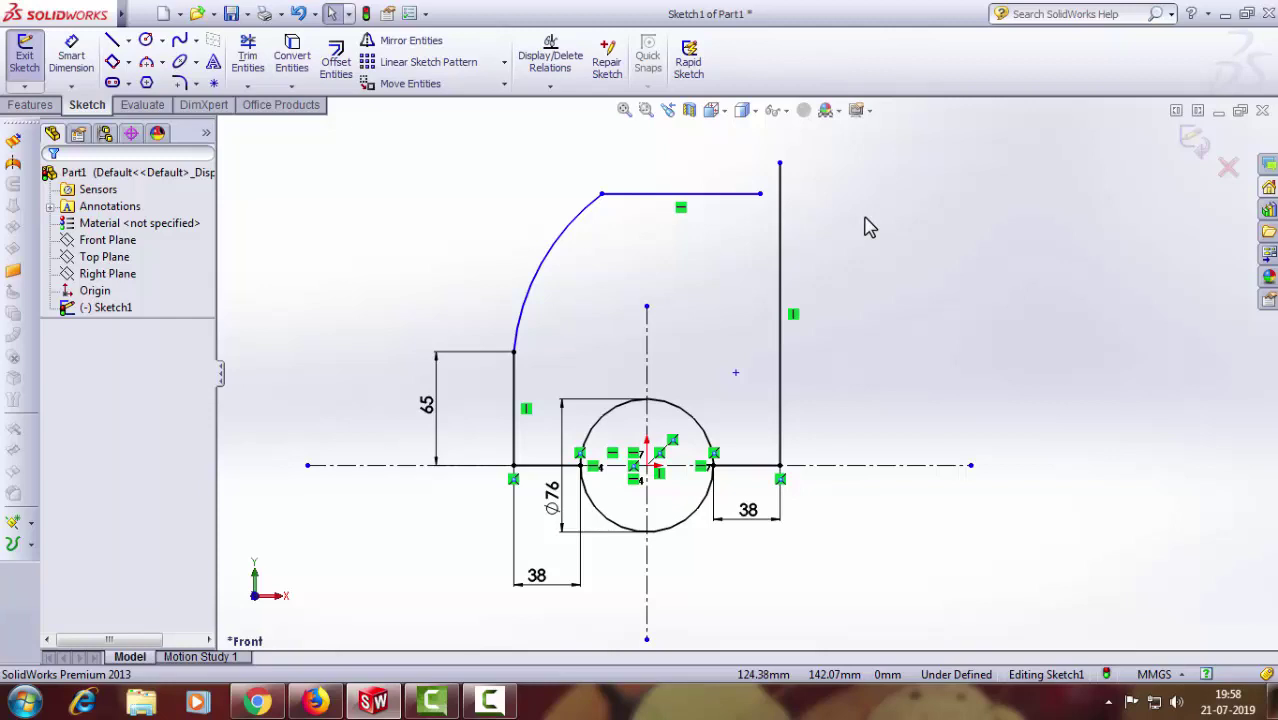
# Step: Extend the top line to meet the right vertical edge
pyautogui.click(248, 86)
pyautogui.click(285, 123)
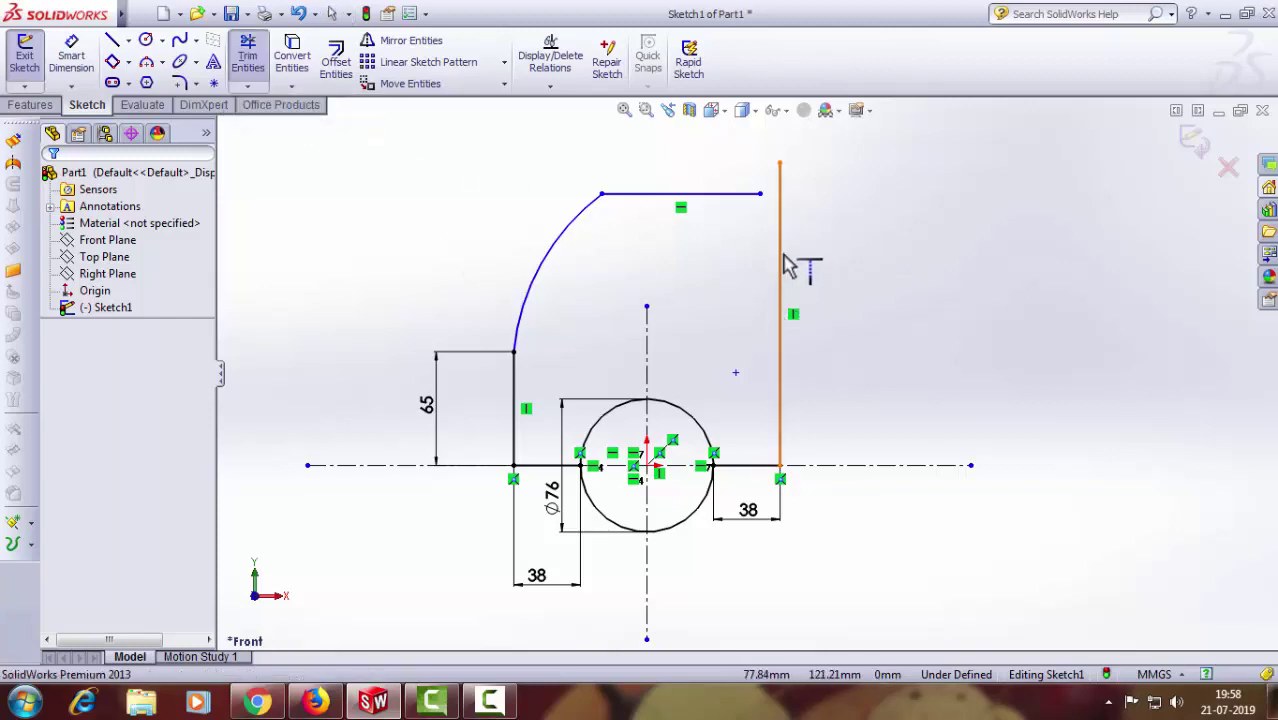
pyautogui.click(755, 195)
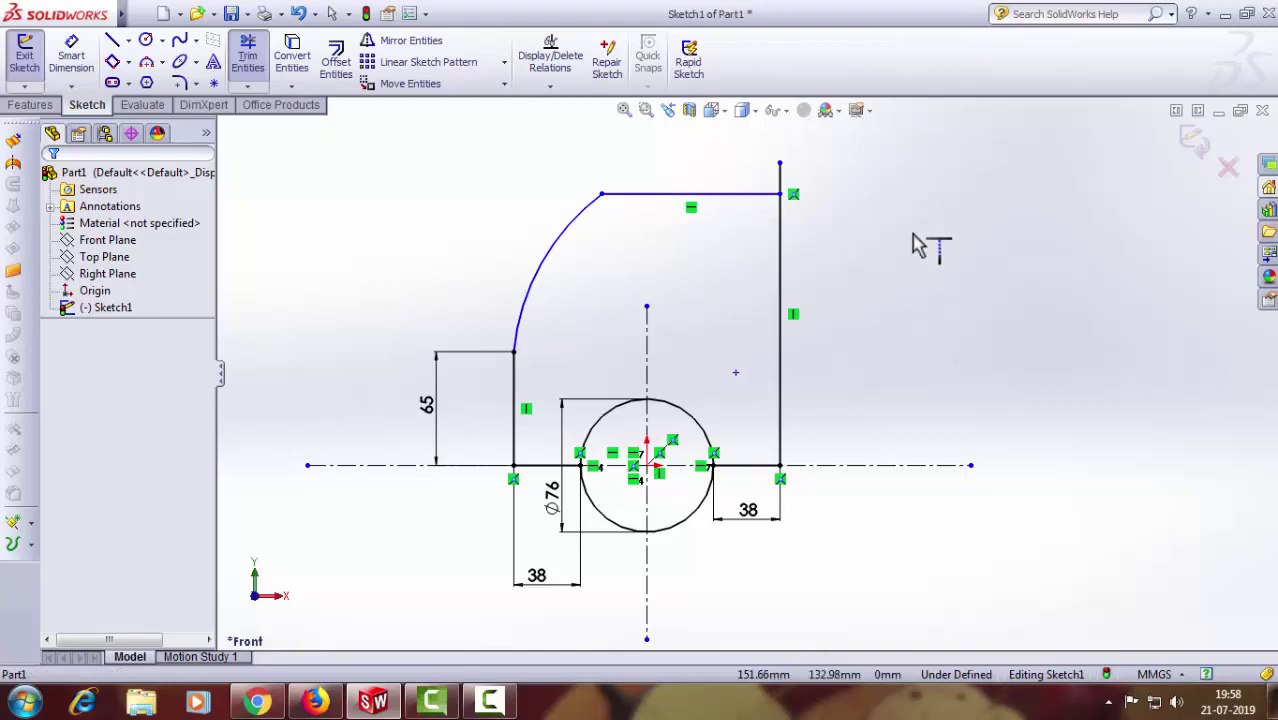
# Step: Power-trim the Ø76 circle's lower-left and lower-right arcs, leaving the upper semicircle
pyautogui.click(258, 70)
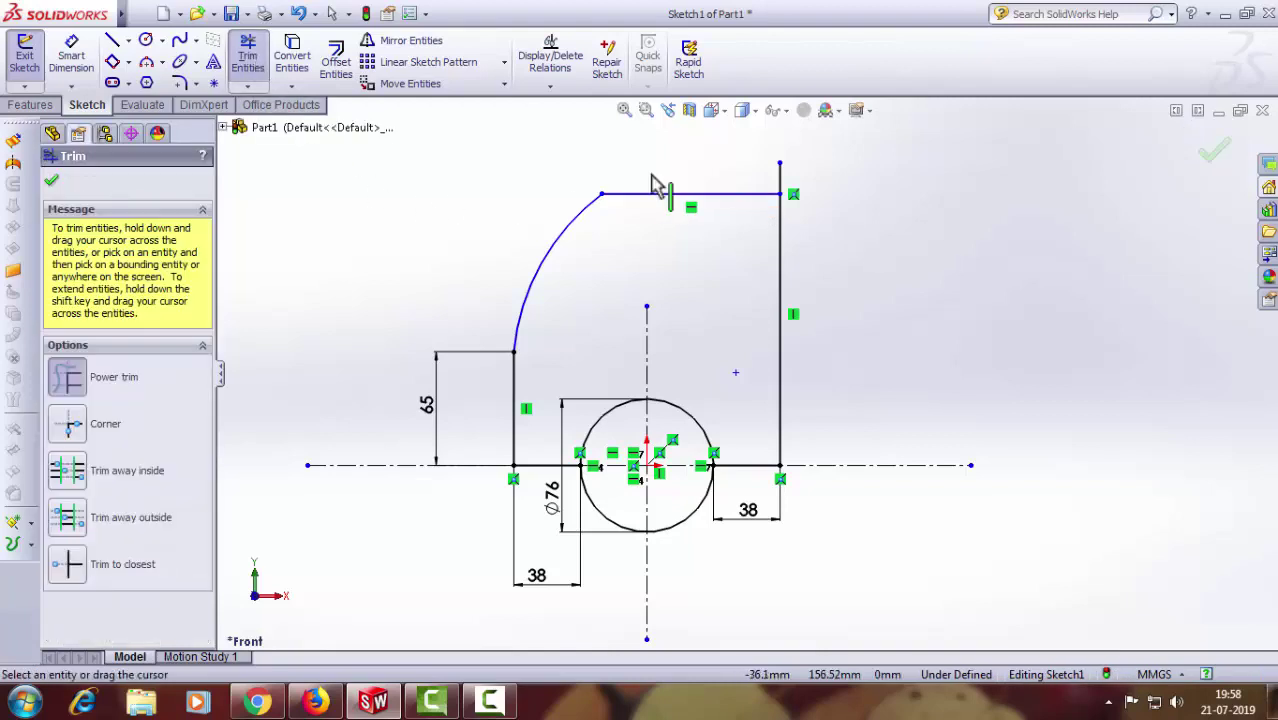
pyautogui.scroll(-2, 790, 195)
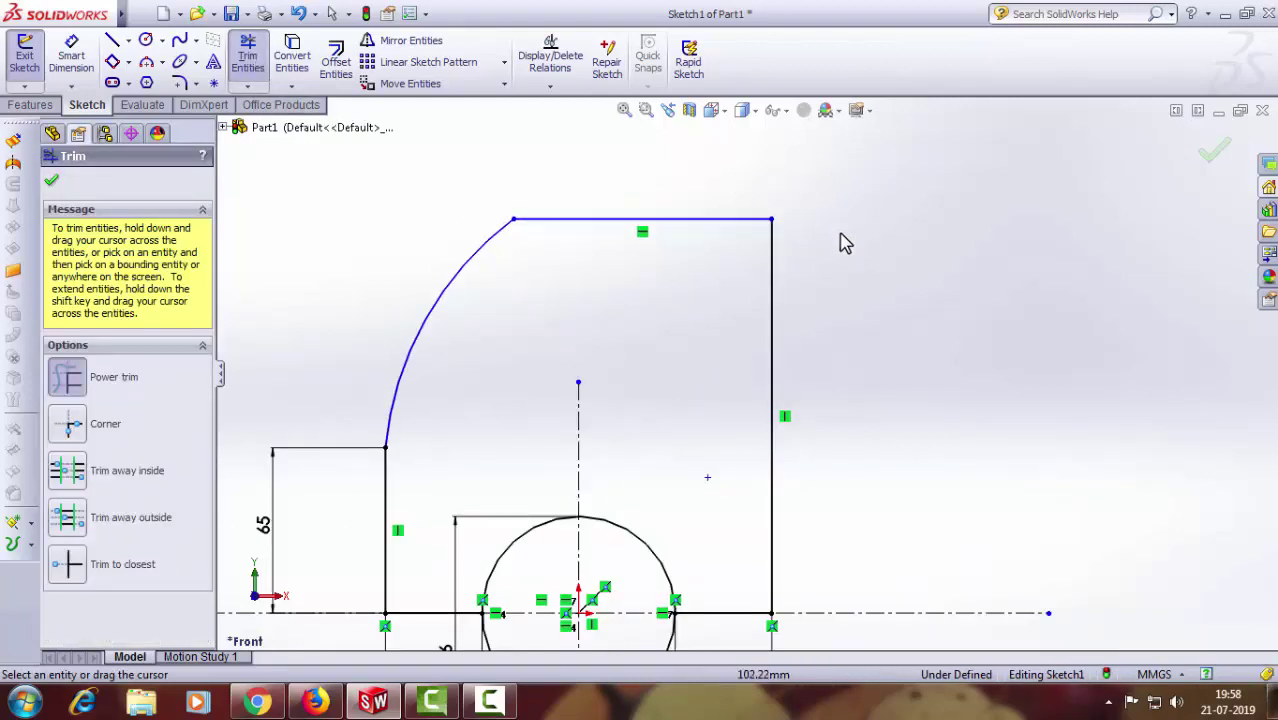
pyautogui.scroll(1, 865, 330)
pyautogui.scroll(1, 870, 460)
pyautogui.scroll(1, 778, 296)
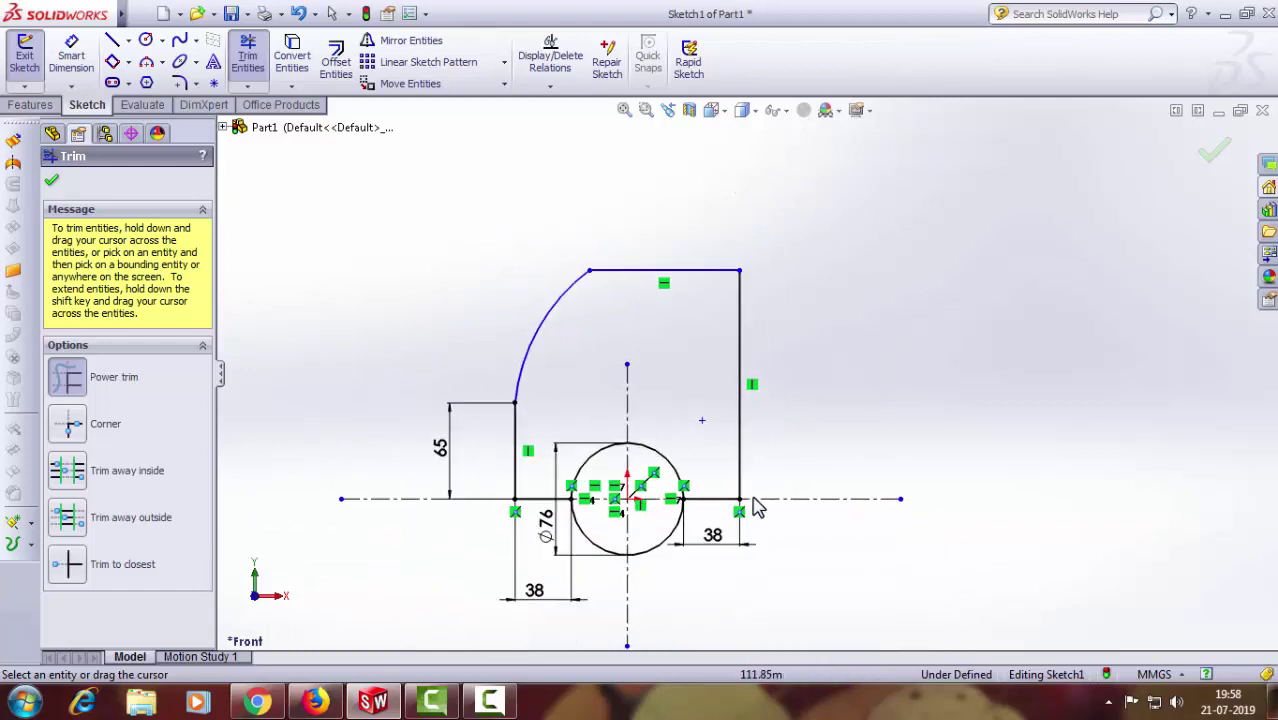
pyautogui.scroll(-1, 740, 597)
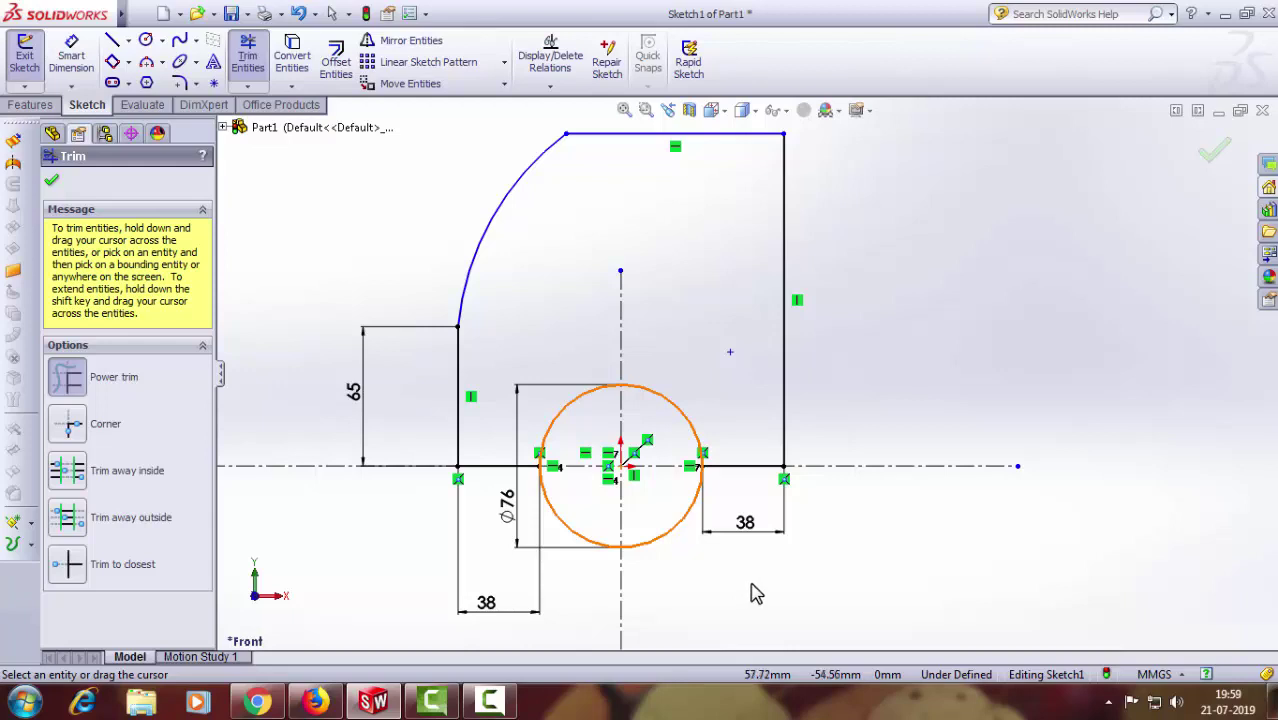
pyautogui.click(55, 183)
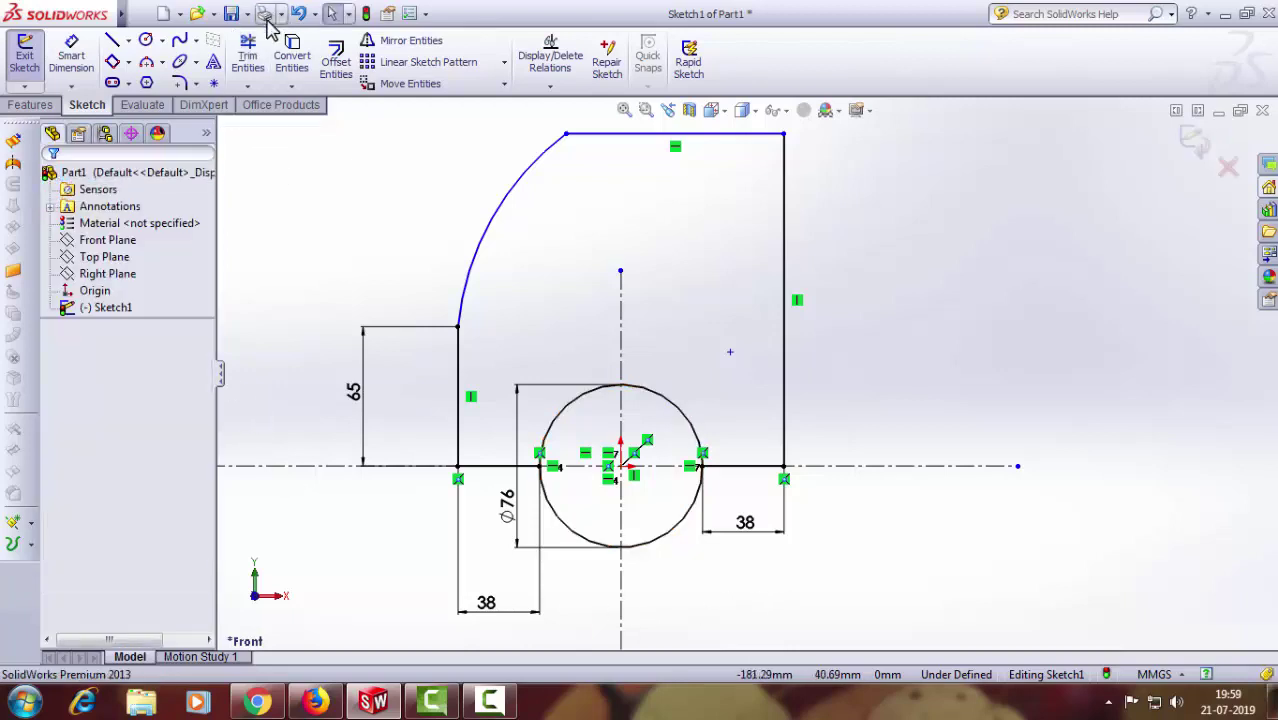
pyautogui.click(250, 60)
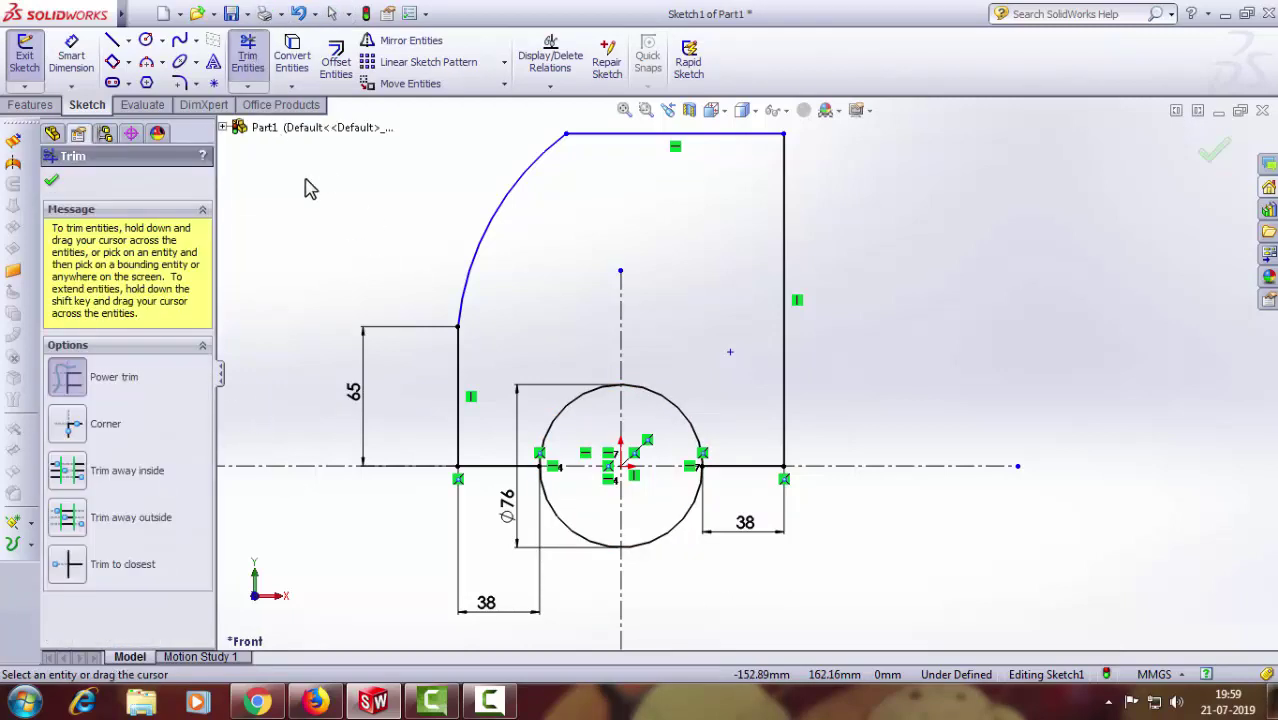
pyautogui.scroll(2, 580, 566)
pyautogui.moveTo(577, 568); pyautogui.dragTo(594, 488)
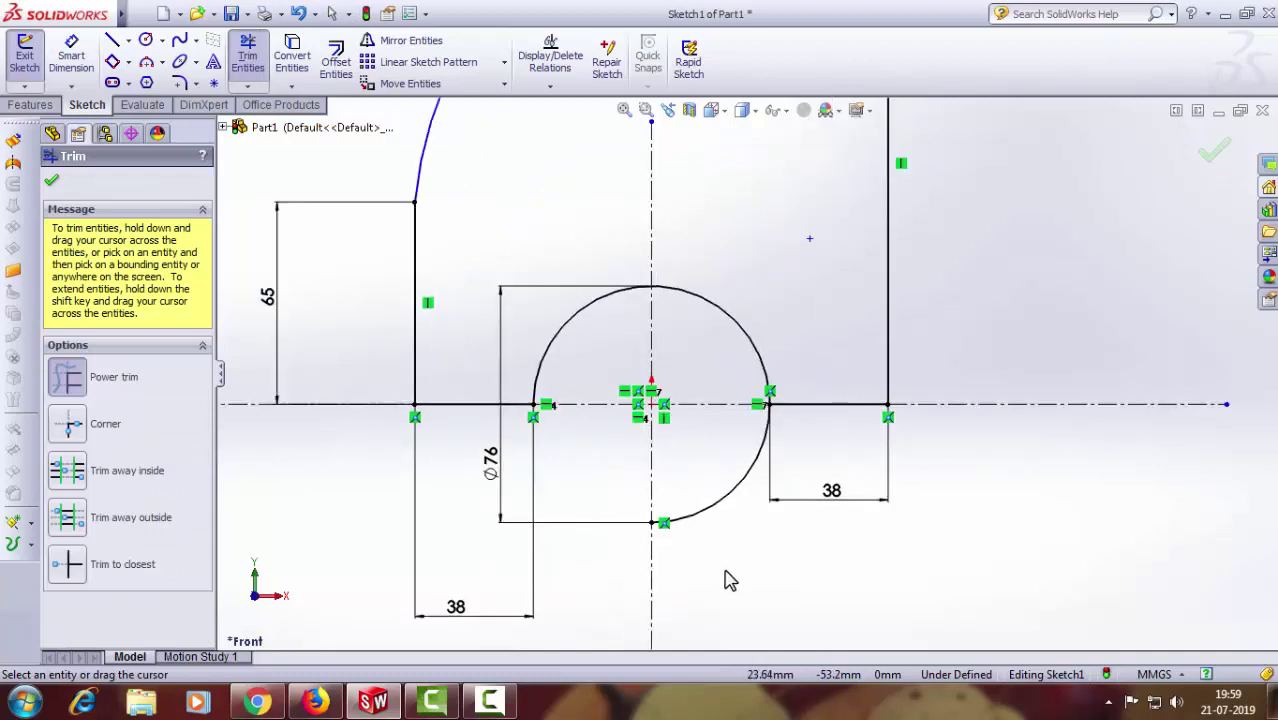
pyautogui.moveTo(723, 577); pyautogui.dragTo(704, 491)
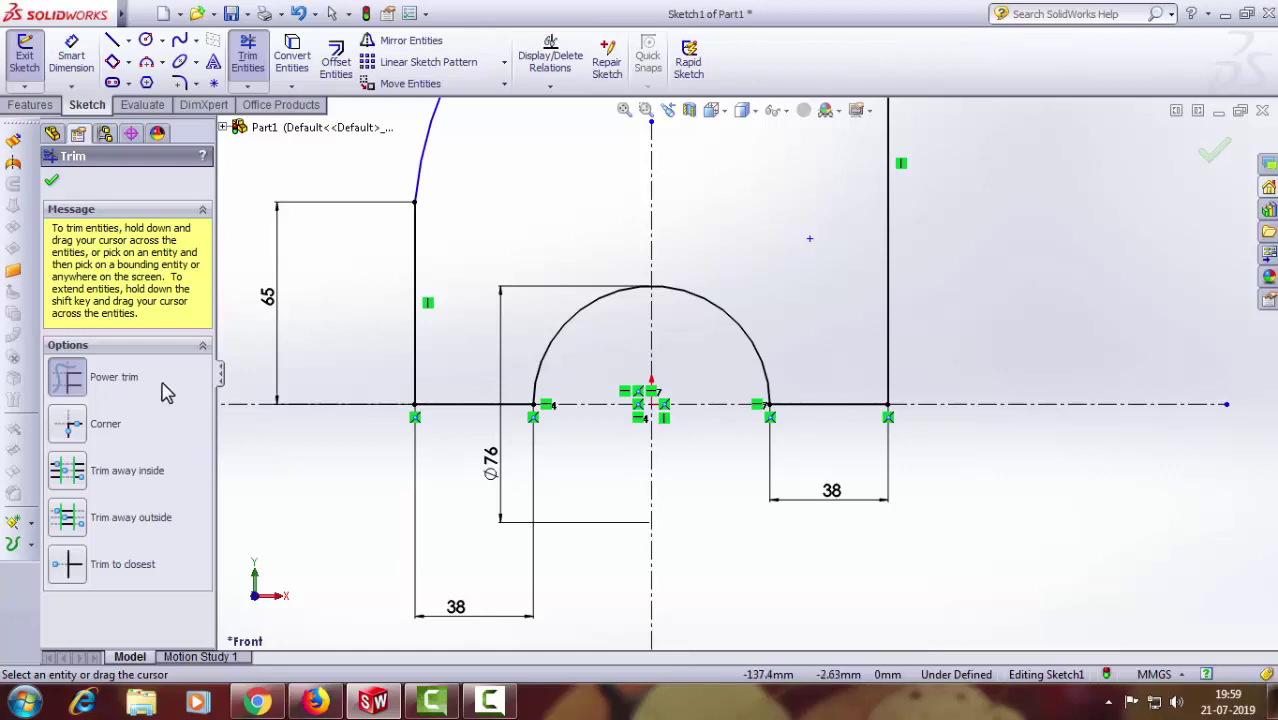
# Step: Close trimming, exit Sketch1, and orbit to see the arched profile in 3-D
pyautogui.click(52, 183)
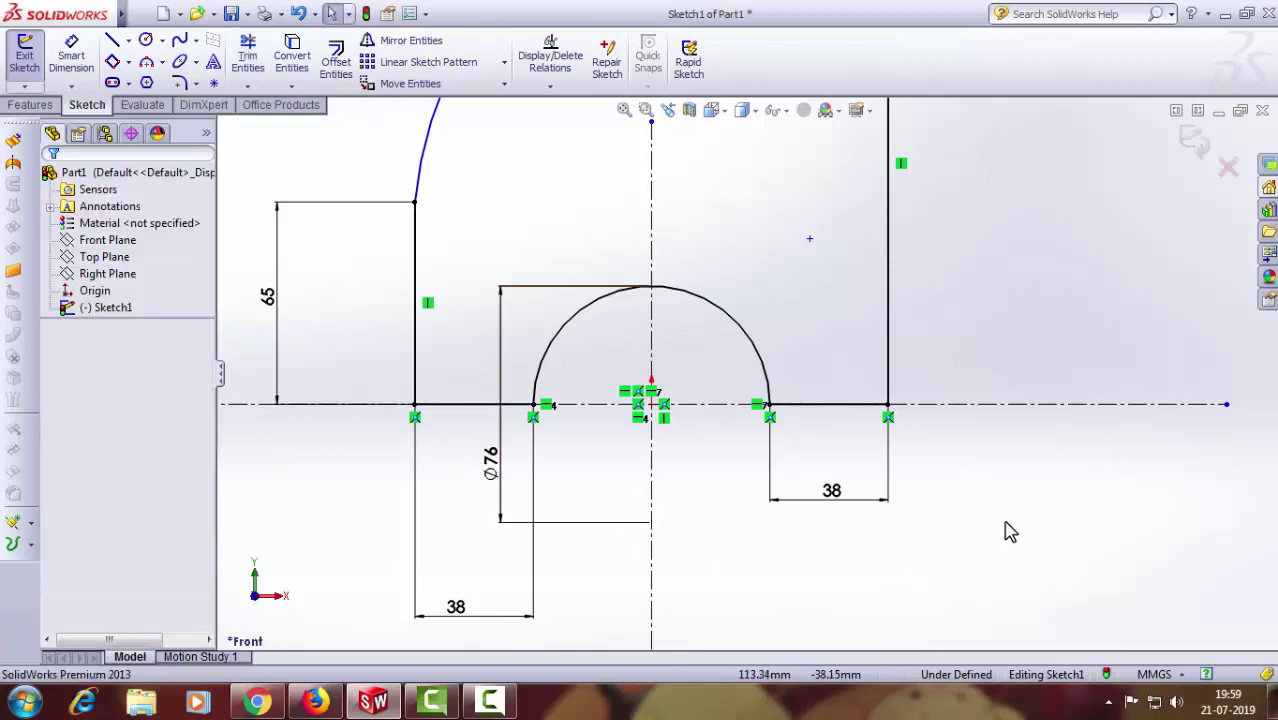
pyautogui.scroll(1, 1000, 535)
pyautogui.scroll(1, 980, 480)
pyautogui.scroll(1, 950, 371)
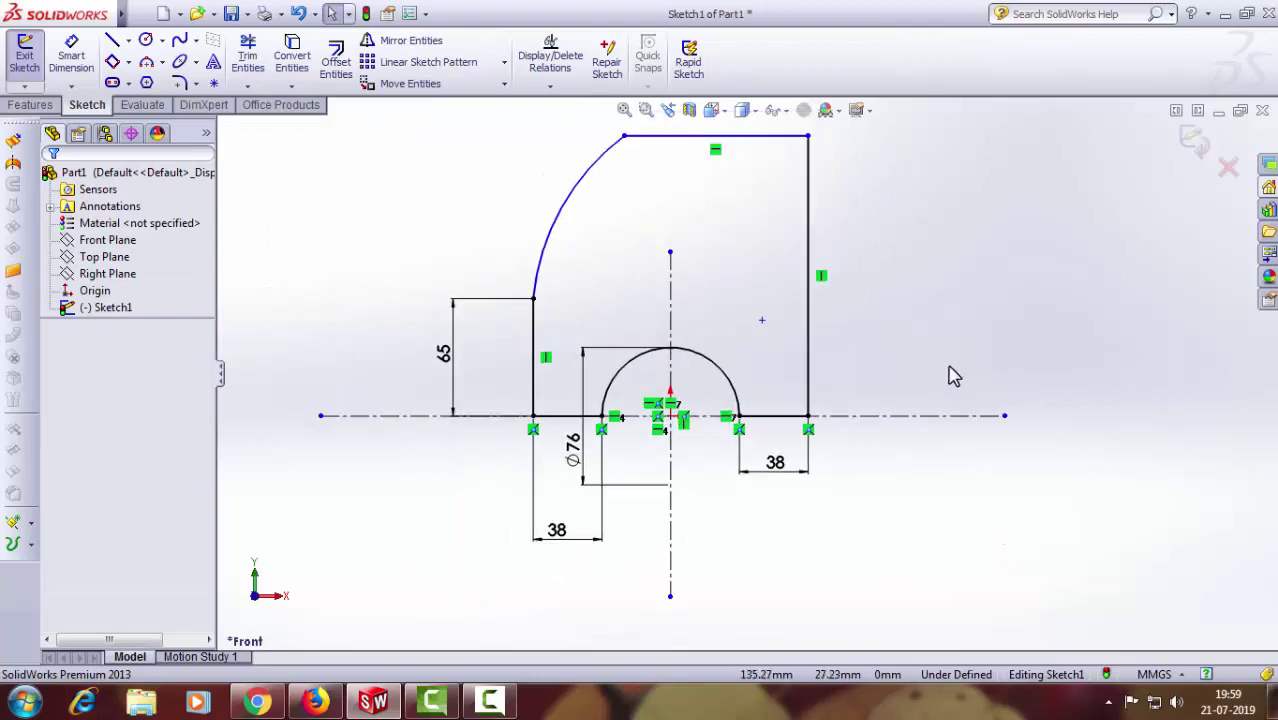
pyautogui.scroll(1, 958, 385)
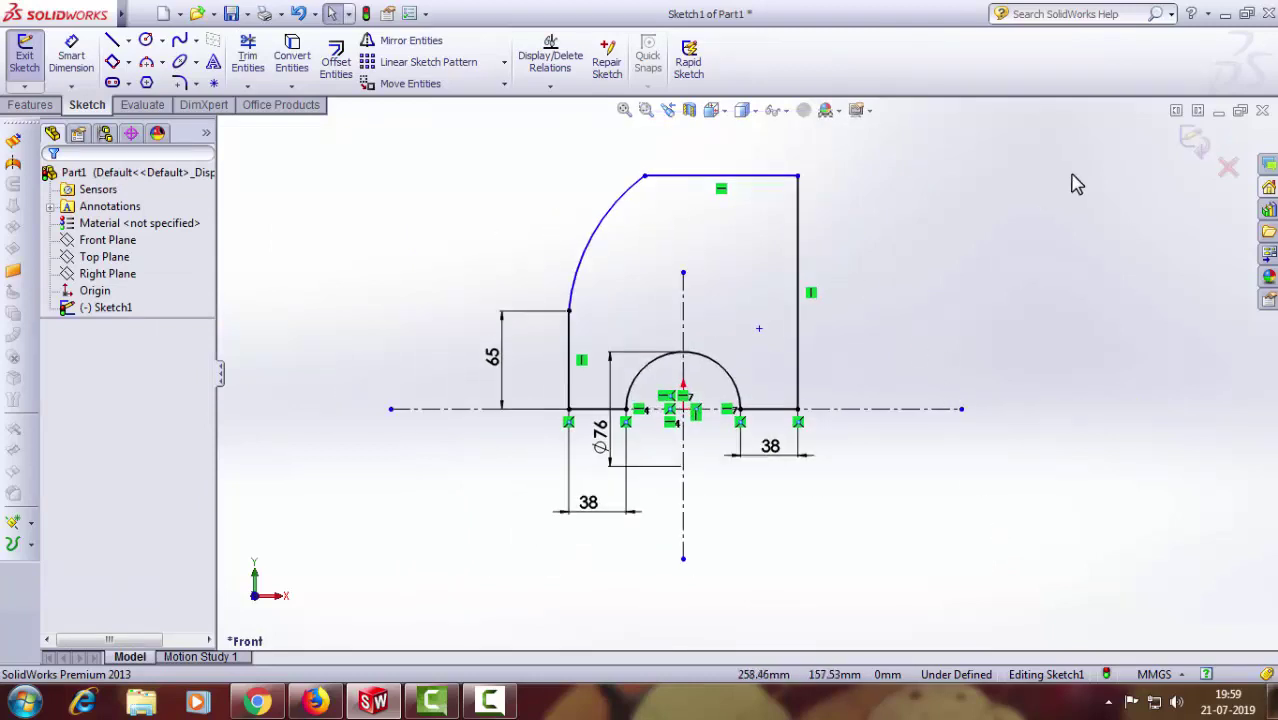
pyautogui.click(1192, 145)
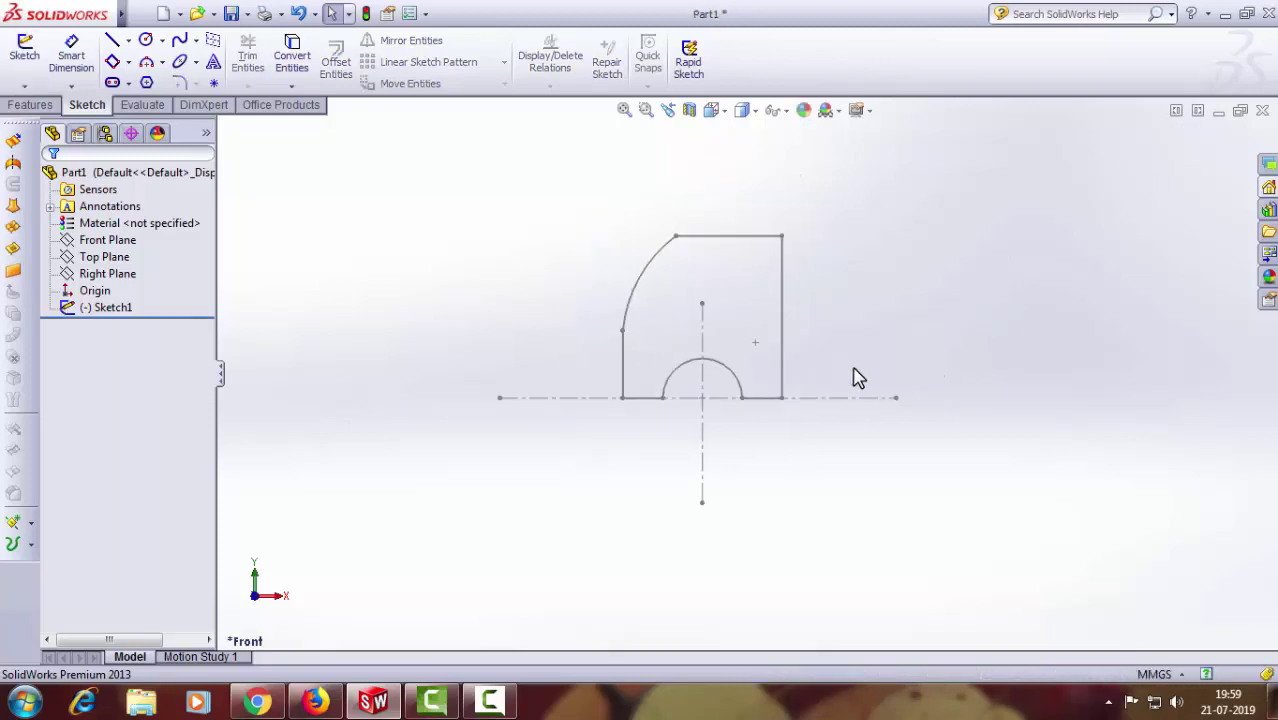
pyautogui.moveTo(885, 375); pyautogui.dragTo(918, 368, button='middle')
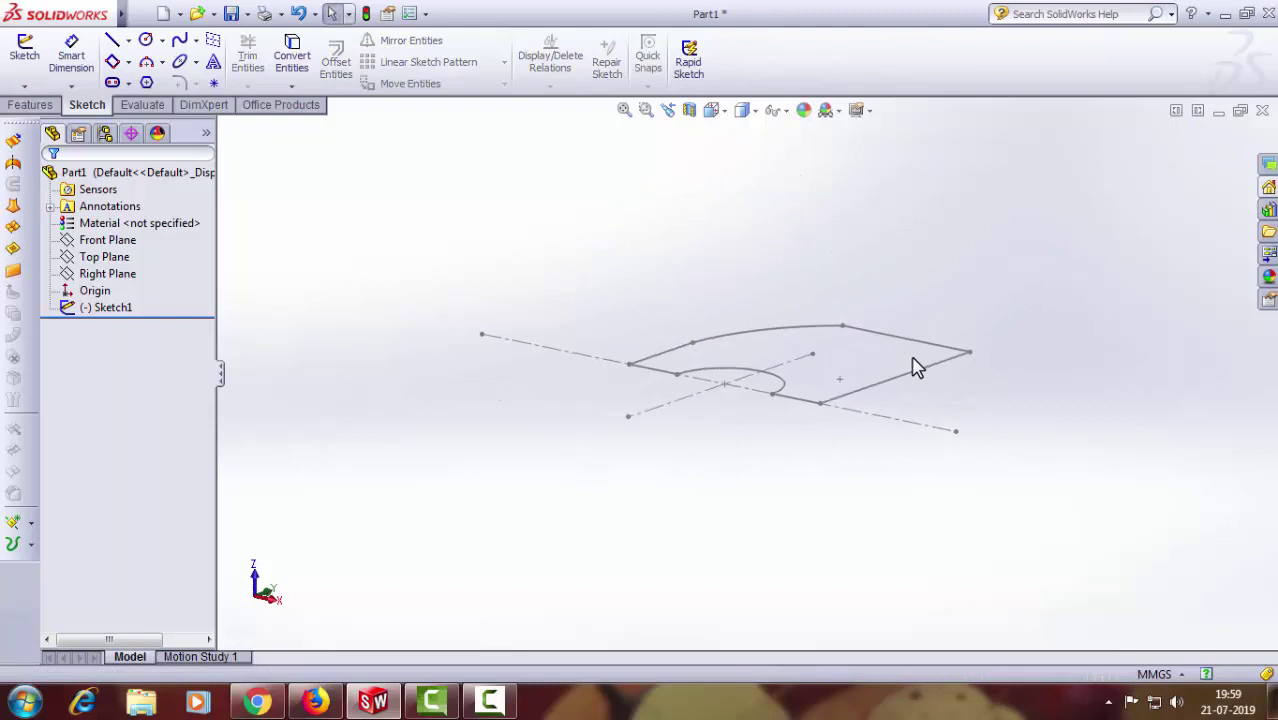
pyautogui.moveTo(729, 289)
pyautogui.mouseDown(button='middle')
pyautogui.moveTo(730, 456)
pyautogui.moveTo(570, 428)
pyautogui.moveTo(656, 427)
pyautogui.mouseUp(button='middle')
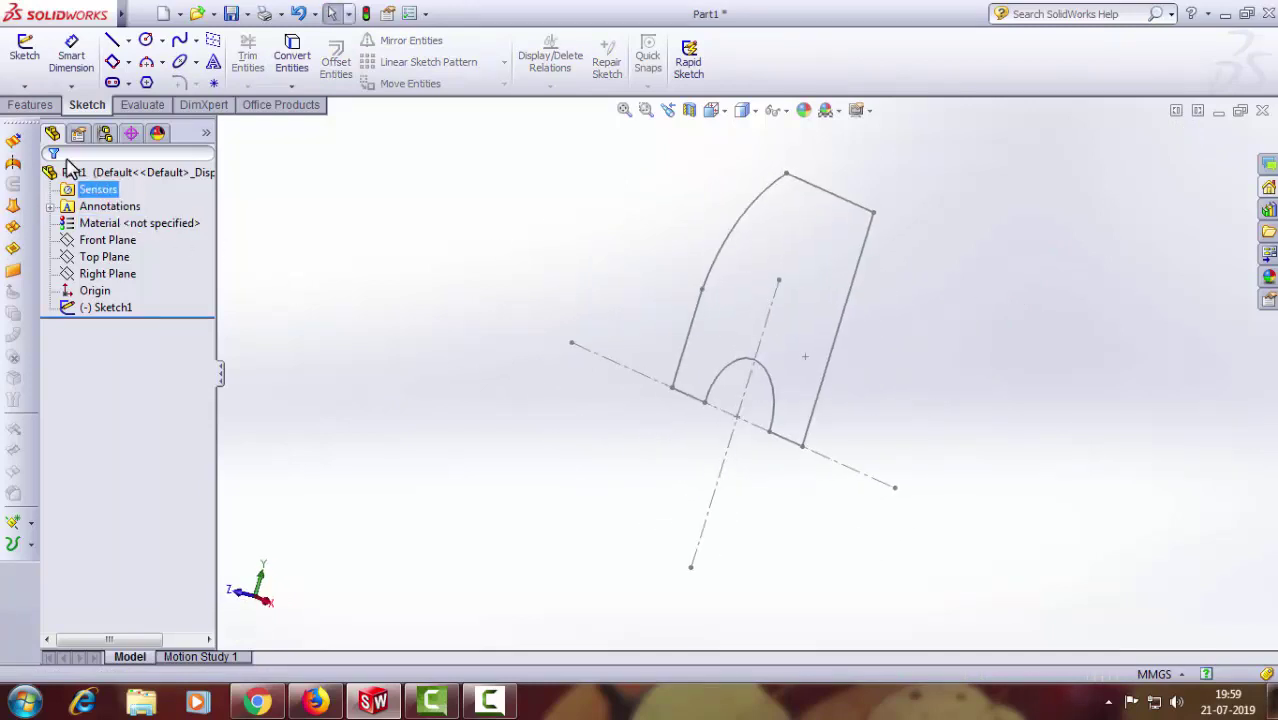
# Step: Start an Extruded Boss/Base on the arched sketch
pyautogui.click(29, 104)
pyautogui.click(36, 88)
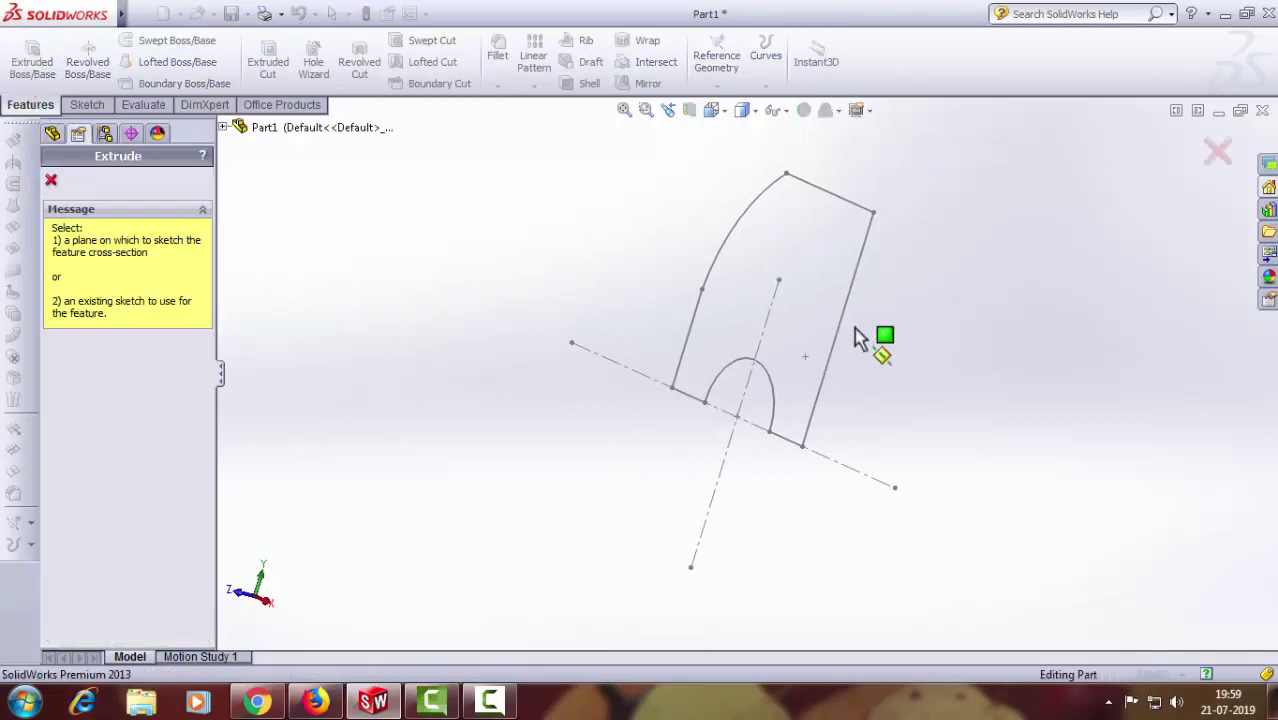
pyautogui.click(843, 330)
pyautogui.click(843, 330)
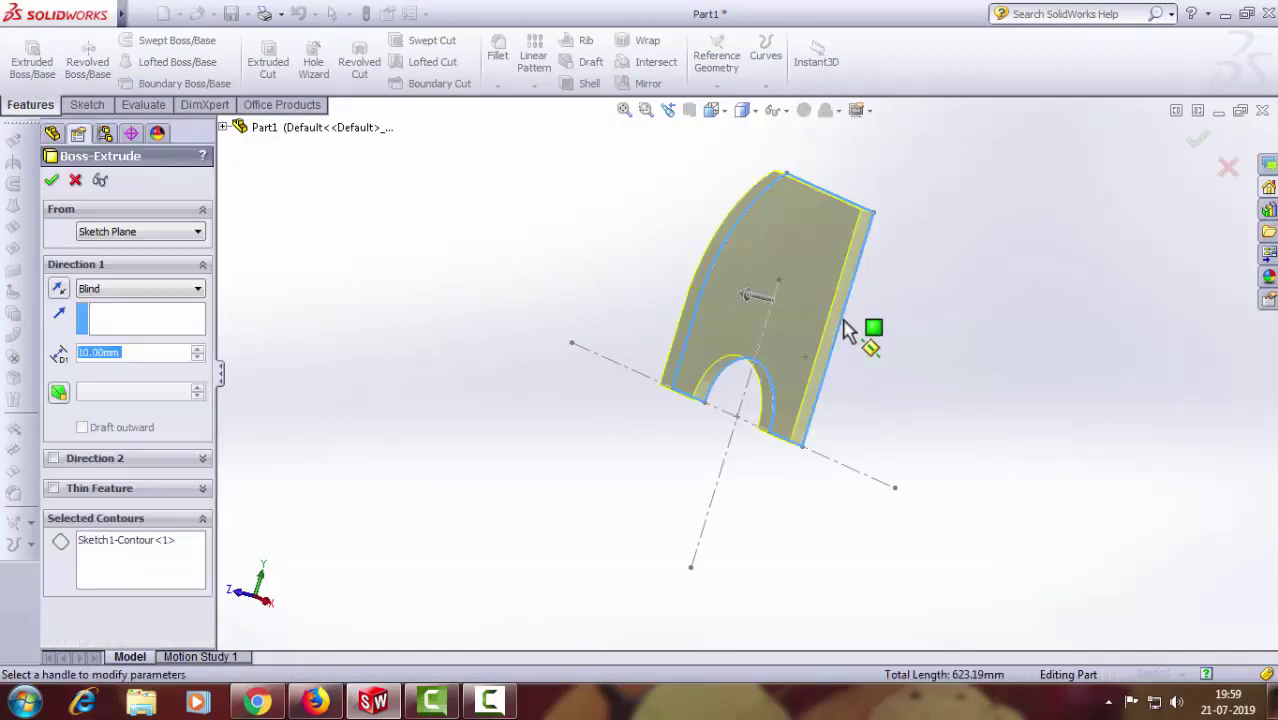
# Step: Set the extrusion to Mid Plane with a depth of 200 mm
pyautogui.click(198, 289)
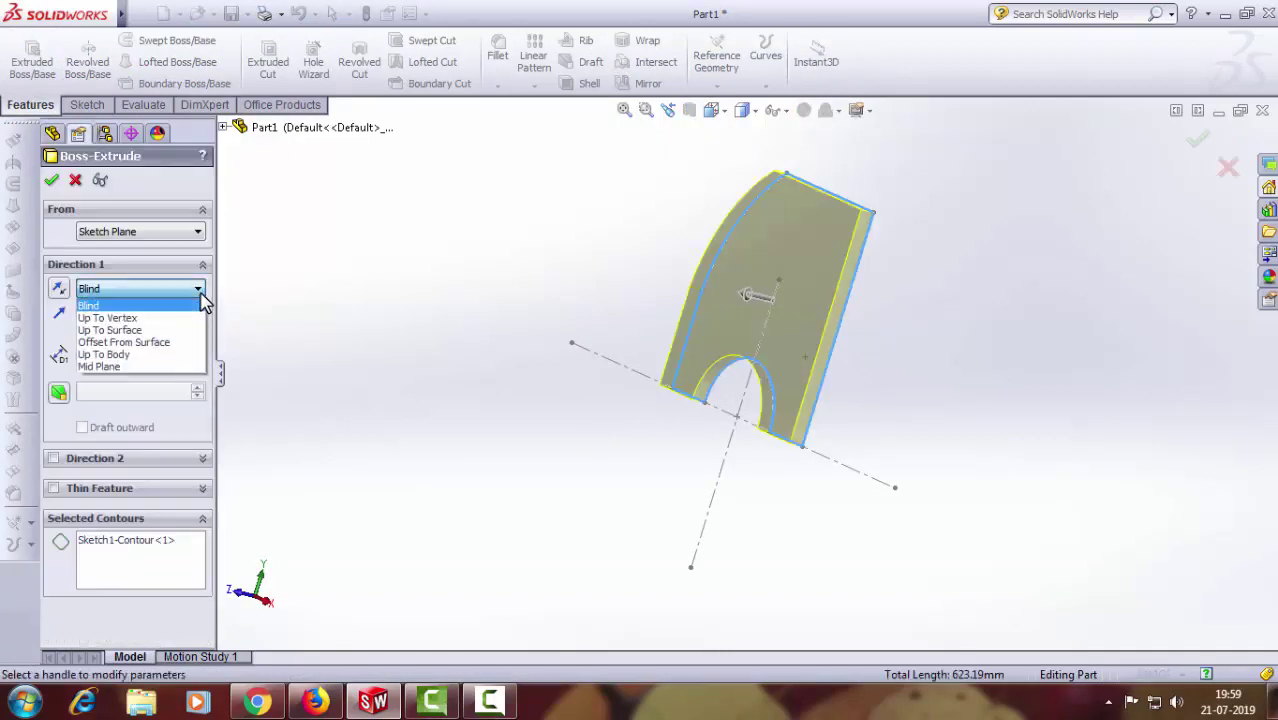
pyautogui.click(195, 366)
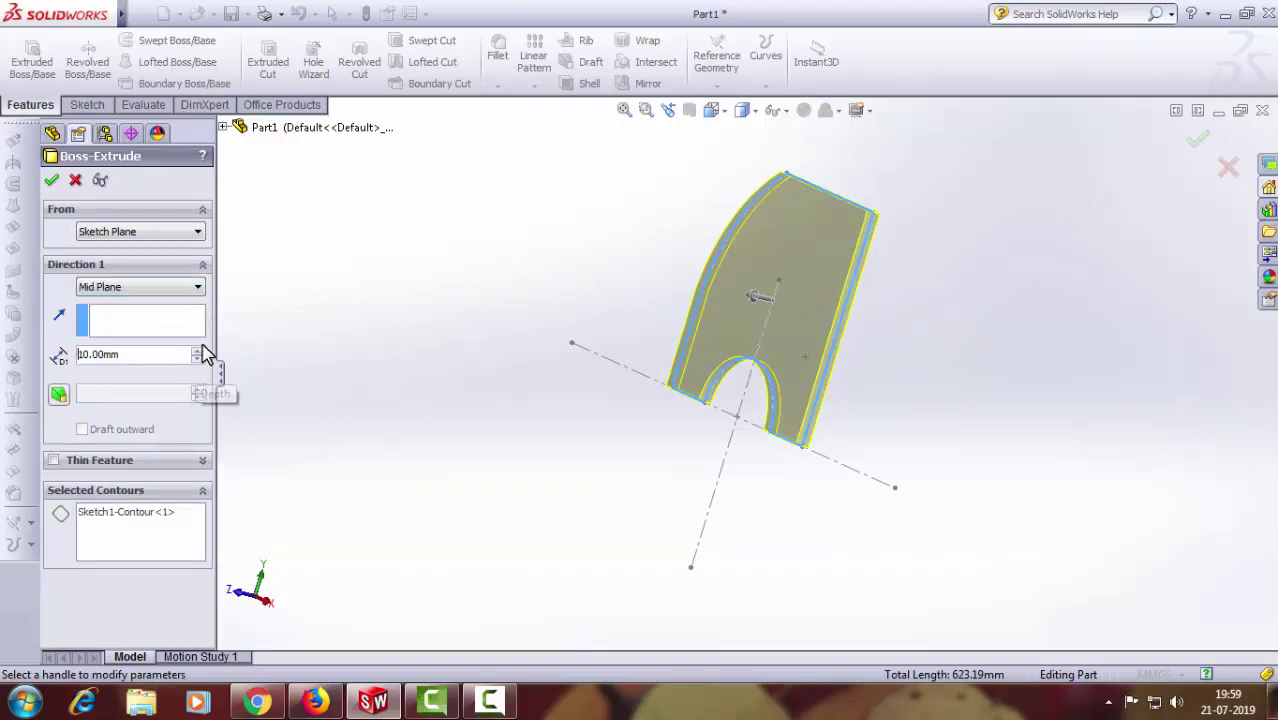
pyautogui.click(198, 351)
pyautogui.click(198, 351)
pyautogui.click(198, 351)
pyautogui.click(198, 351)
pyautogui.click(198, 351)
pyautogui.click(198, 351)
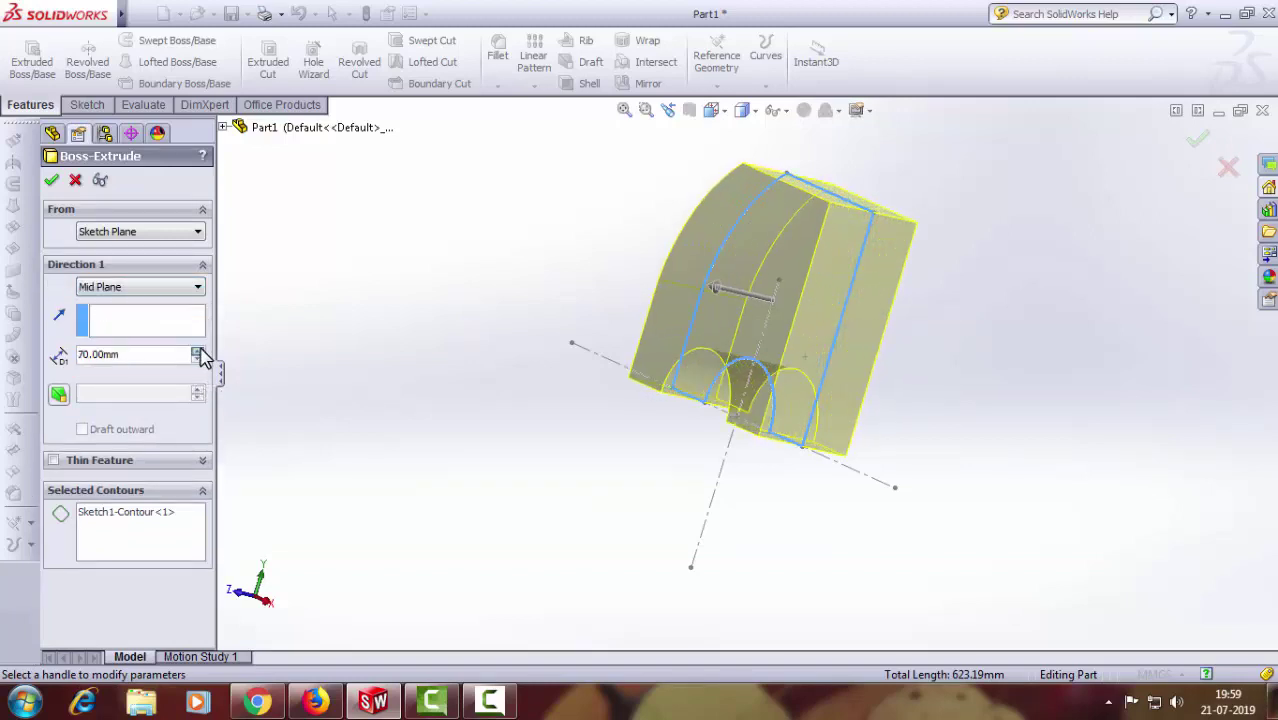
pyautogui.click(198, 351)
pyautogui.click(198, 351)
pyautogui.click(198, 351)
pyautogui.click(198, 351)
pyautogui.click(198, 351)
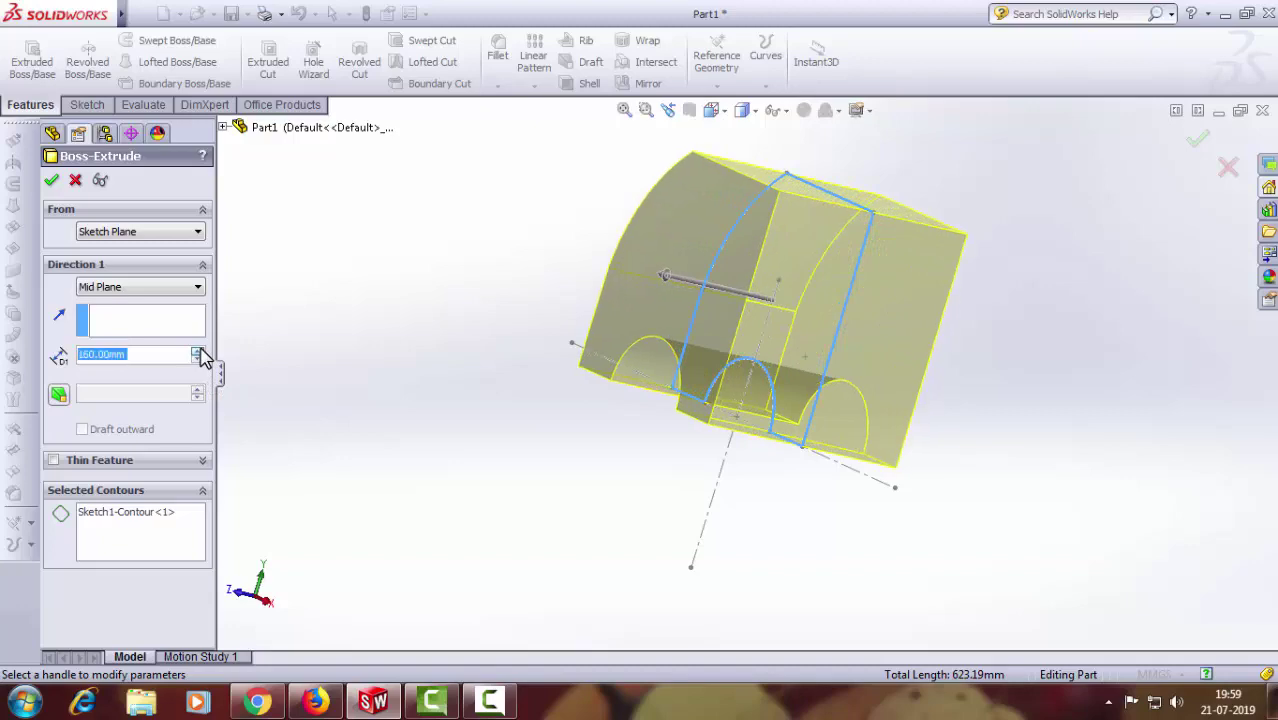
pyautogui.click(198, 351)
pyautogui.click(198, 351)
pyautogui.click(198, 351)
pyautogui.click(198, 351)
pyautogui.click(198, 351)
# Step: Accept the 200 mm mid-plane extrusion and orbit around the solid block
pyautogui.moveTo(481, 377)
pyautogui.mouseDown(button='middle')
pyautogui.moveTo(616, 555)
pyautogui.moveTo(565, 579)
pyautogui.moveTo(568, 556)
pyautogui.moveTo(628, 579)
pyautogui.moveTo(632, 598)
pyautogui.moveTo(613, 605)
pyautogui.moveTo(608, 571)
pyautogui.moveTo(562, 542)
pyautogui.moveTo(460, 528)
pyautogui.moveTo(639, 531)
pyautogui.moveTo(591, 425)
pyautogui.moveTo(590, 520)
pyautogui.moveTo(562, 574)
pyautogui.moveTo(583, 562)
pyautogui.mouseUp(button='middle')
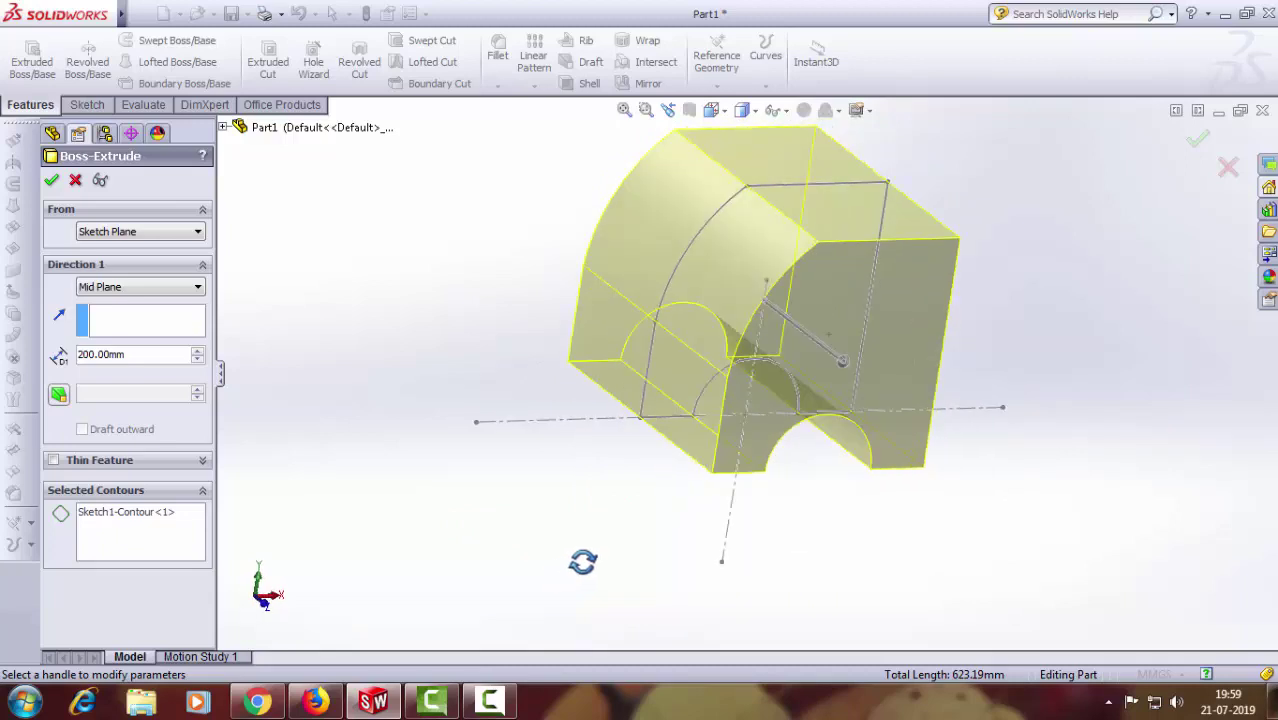
pyautogui.click(51, 181)
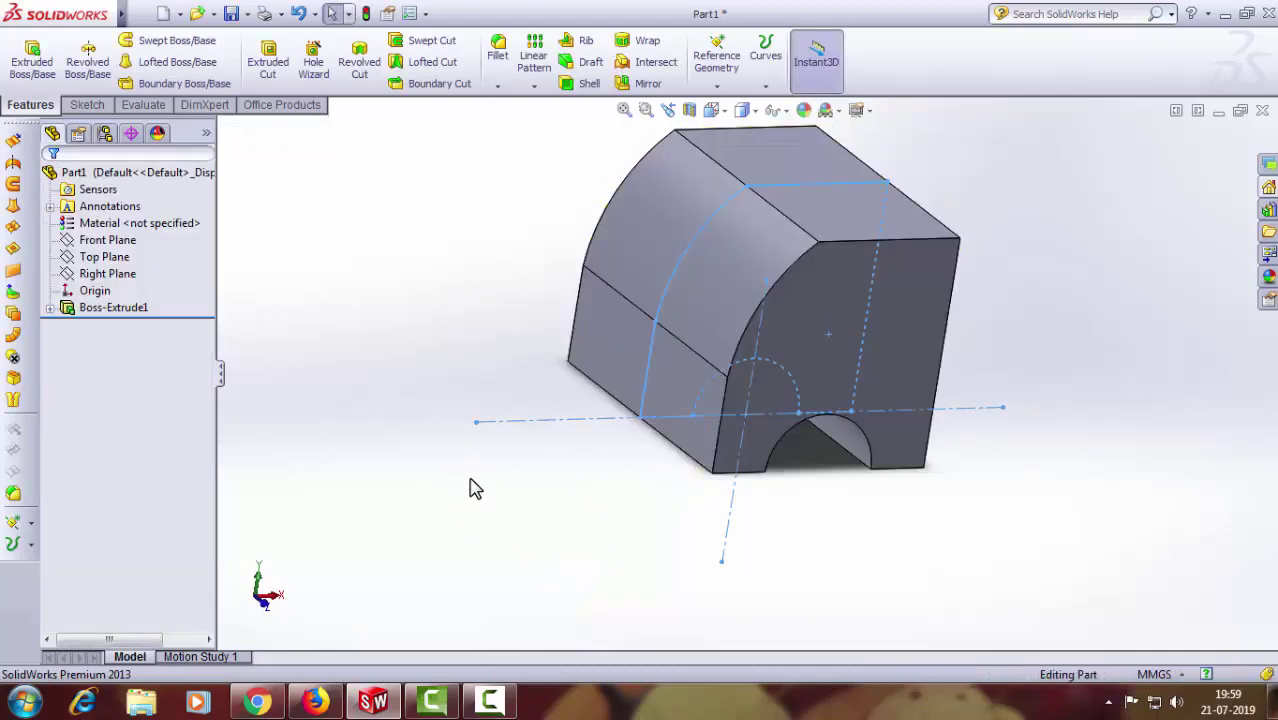
pyautogui.scroll(2, 577, 490)
pyautogui.moveTo(577, 490)
pyautogui.mouseDown(button='middle')
pyautogui.moveTo(770, 393)
pyautogui.moveTo(795, 405)
pyautogui.moveTo(621, 507)
pyautogui.moveTo(531, 536)
pyautogui.moveTo(618, 500)
pyautogui.mouseUp(button='middle')
pyautogui.moveTo(958, 354)
pyautogui.mouseDown(button='middle')
pyautogui.moveTo(856, 340)
pyautogui.moveTo(913, 380)
pyautogui.mouseUp(button='middle')
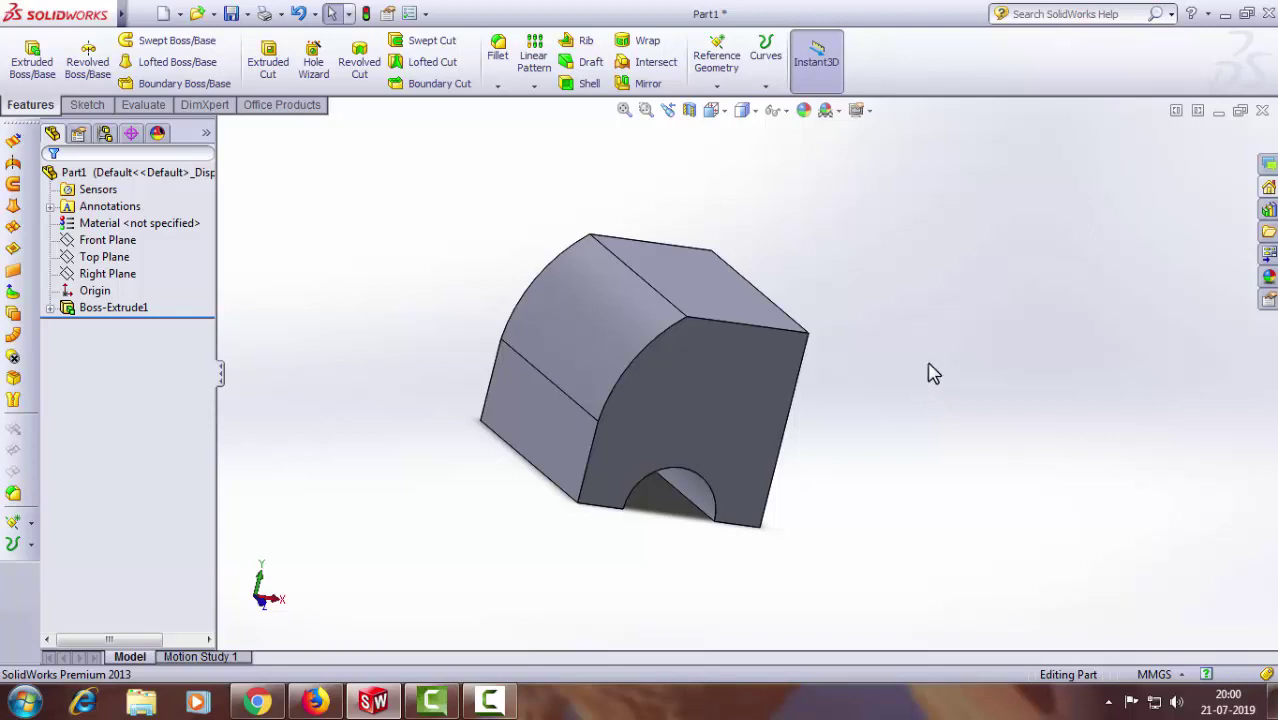
# Step: Try a 10 mm fillet on the curved arch edge, which fails
pyautogui.click(497, 50)
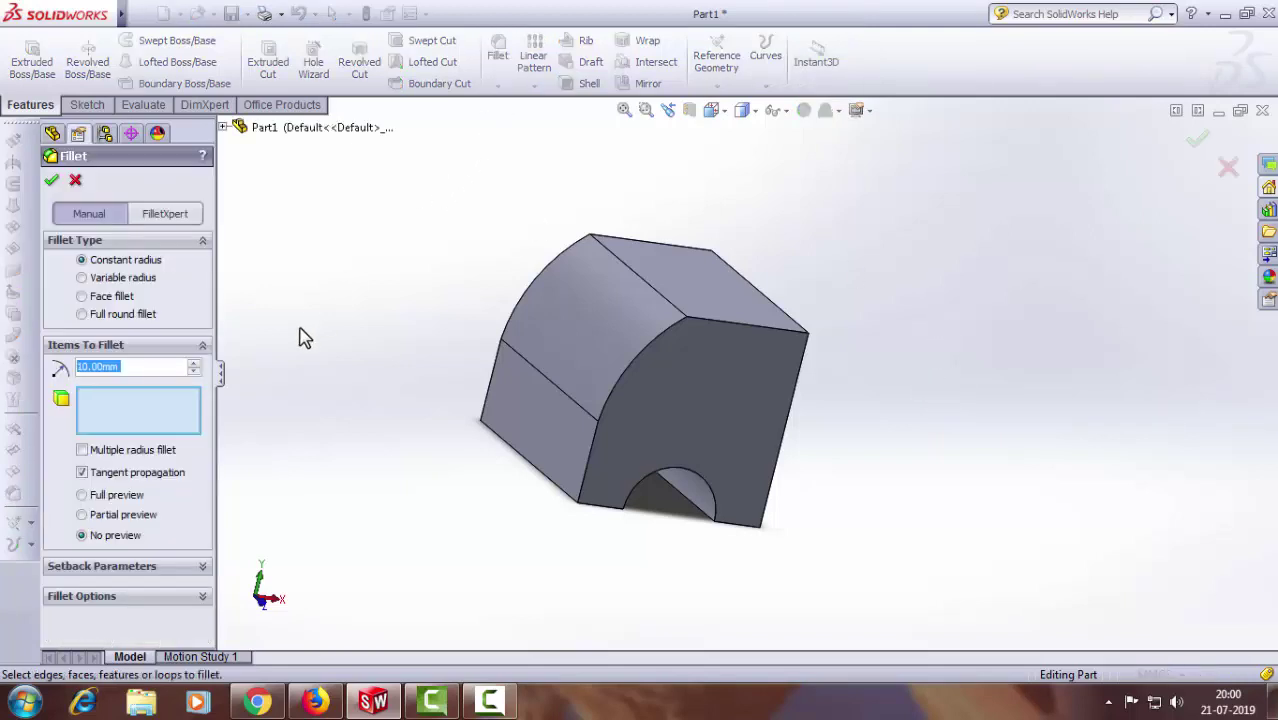
pyautogui.click(640, 362)
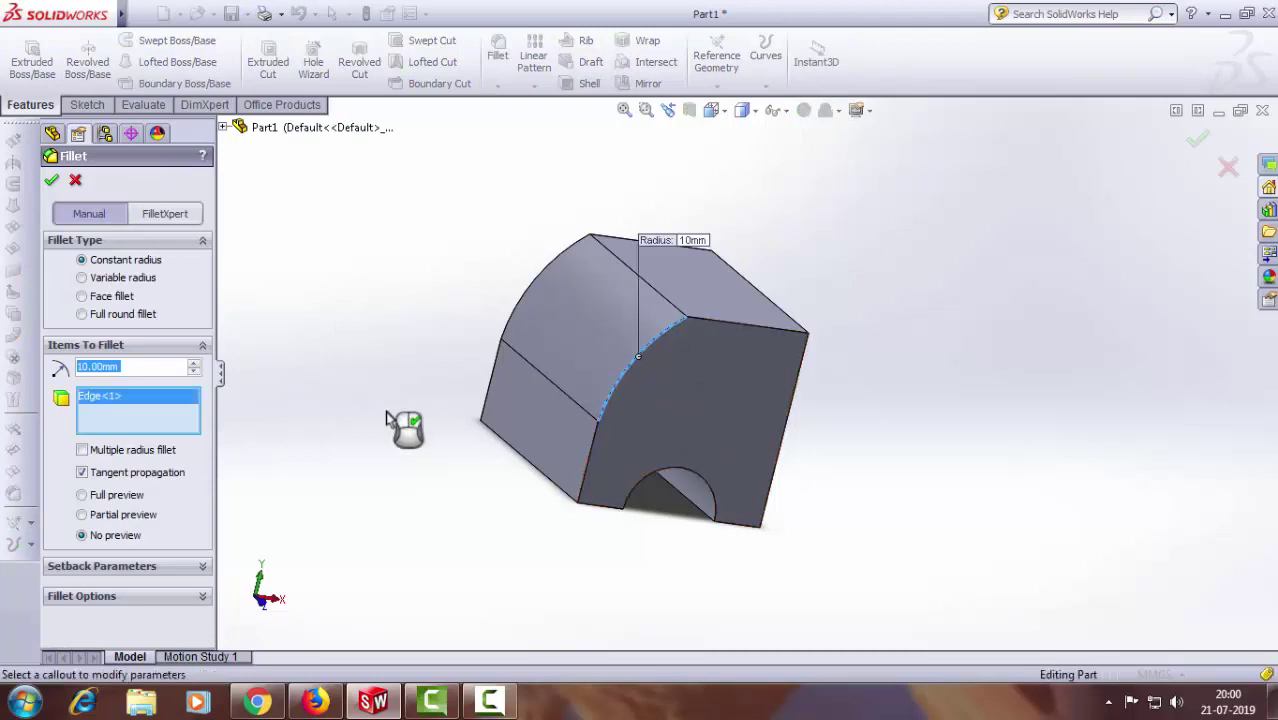
pyautogui.click(53, 181)
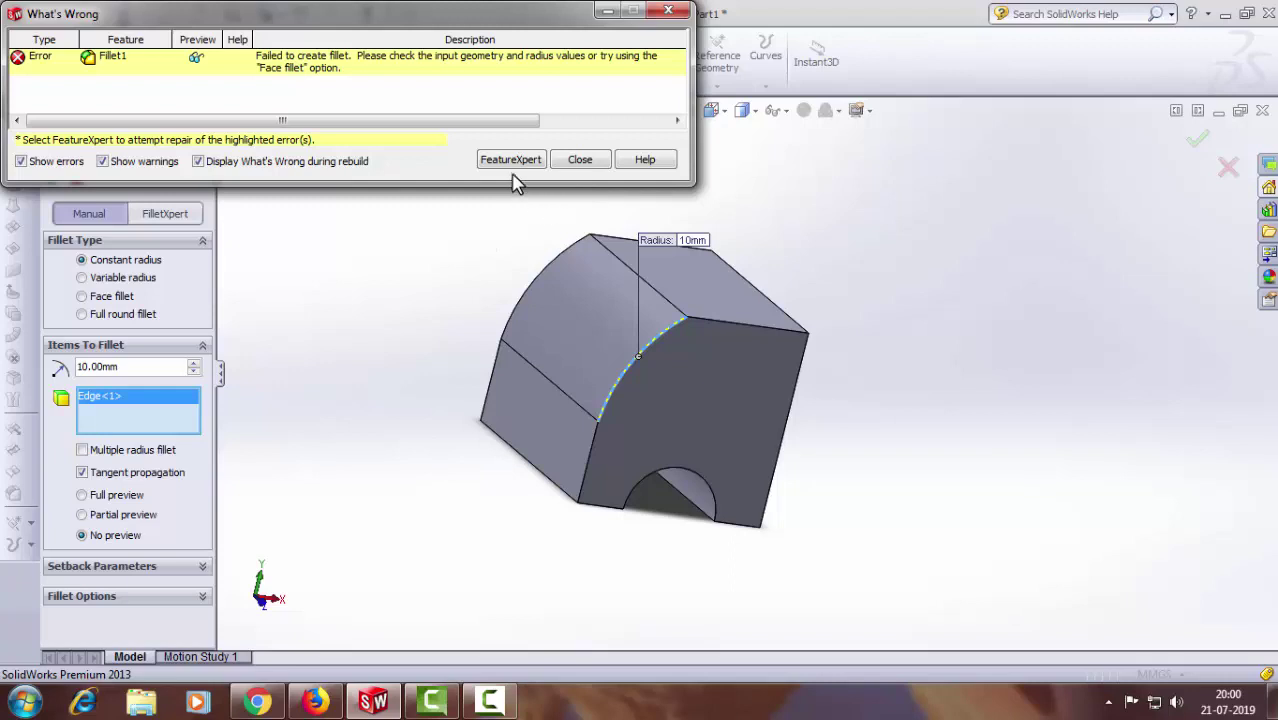
pyautogui.click(578, 160)
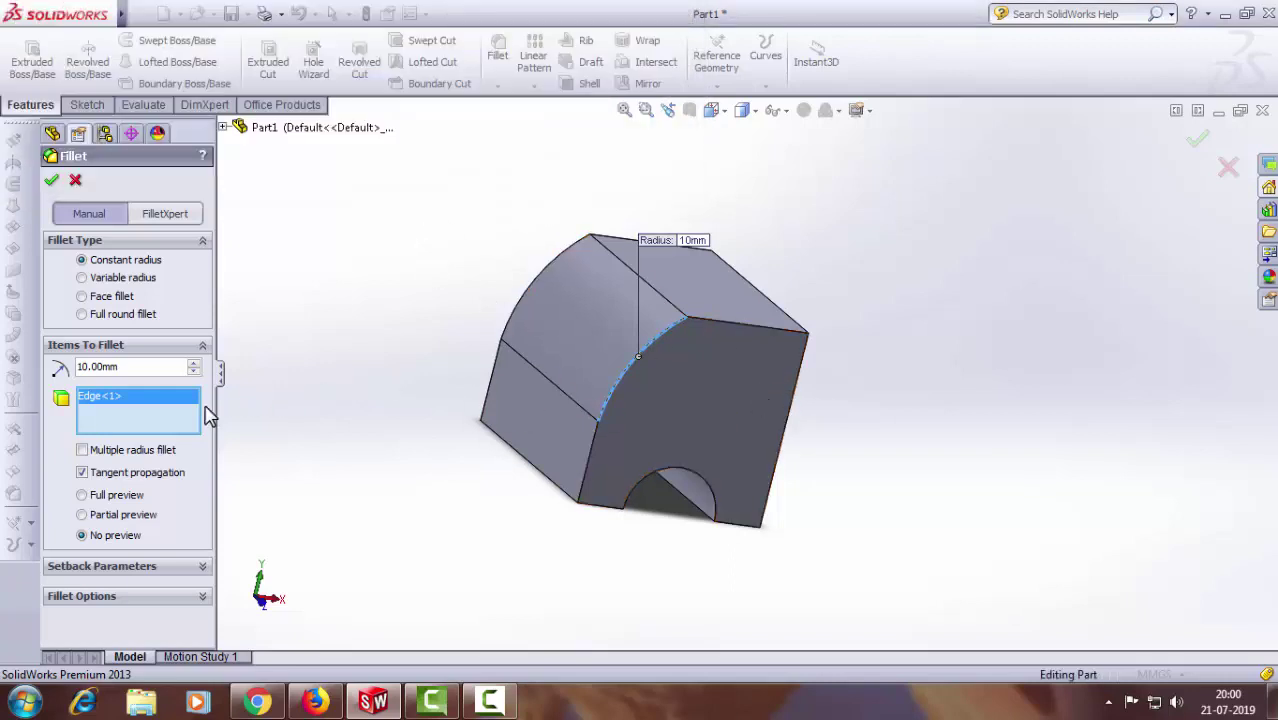
pyautogui.moveTo(957, 511)
pyautogui.mouseDown(button='middle')
pyautogui.moveTo(913, 420)
pyautogui.moveTo(941, 474)
pyautogui.mouseUp(button='middle')
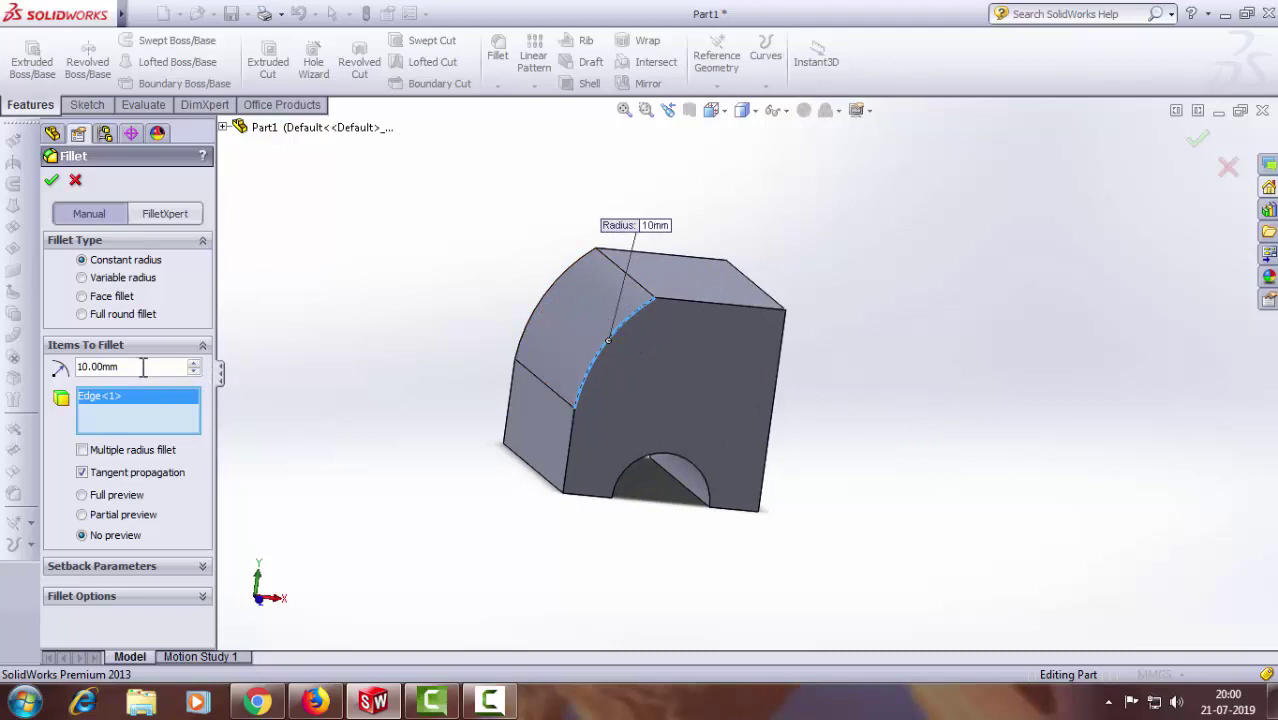
# Step: Retry the arch edge fillet at 12 mm, which also fails, and cancel it
pyautogui.write('12')
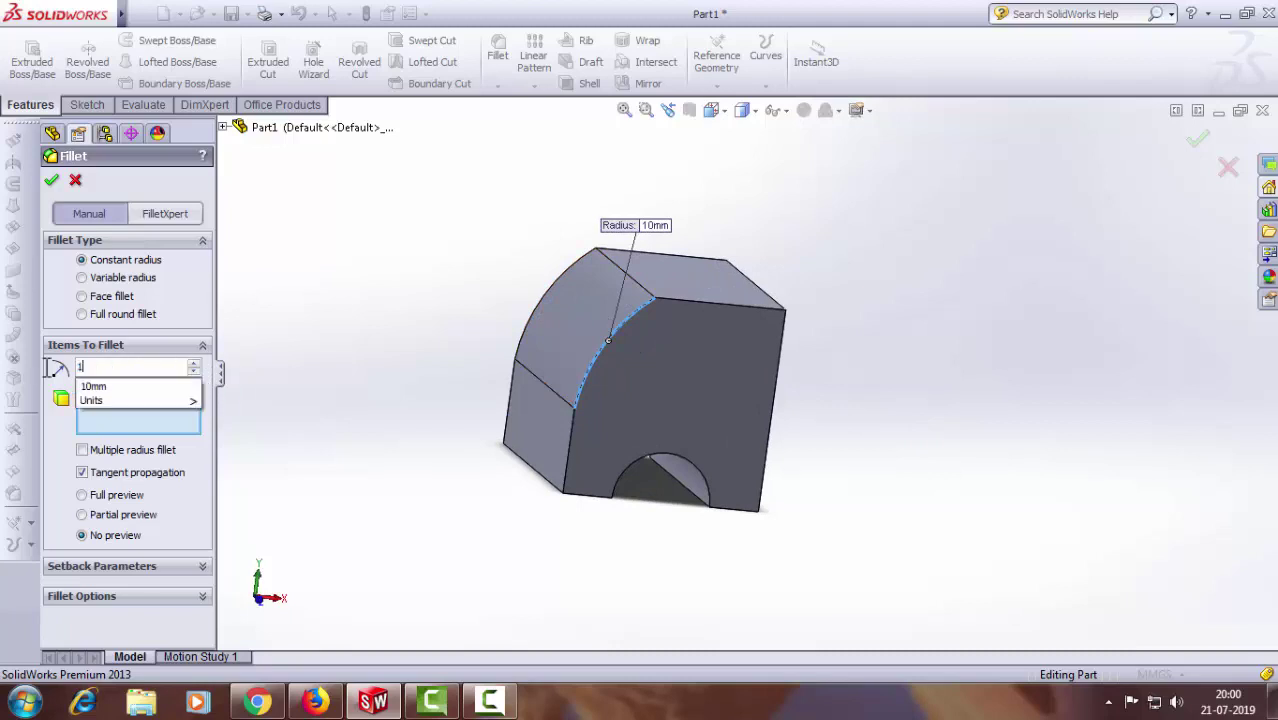
pyautogui.press('Return')
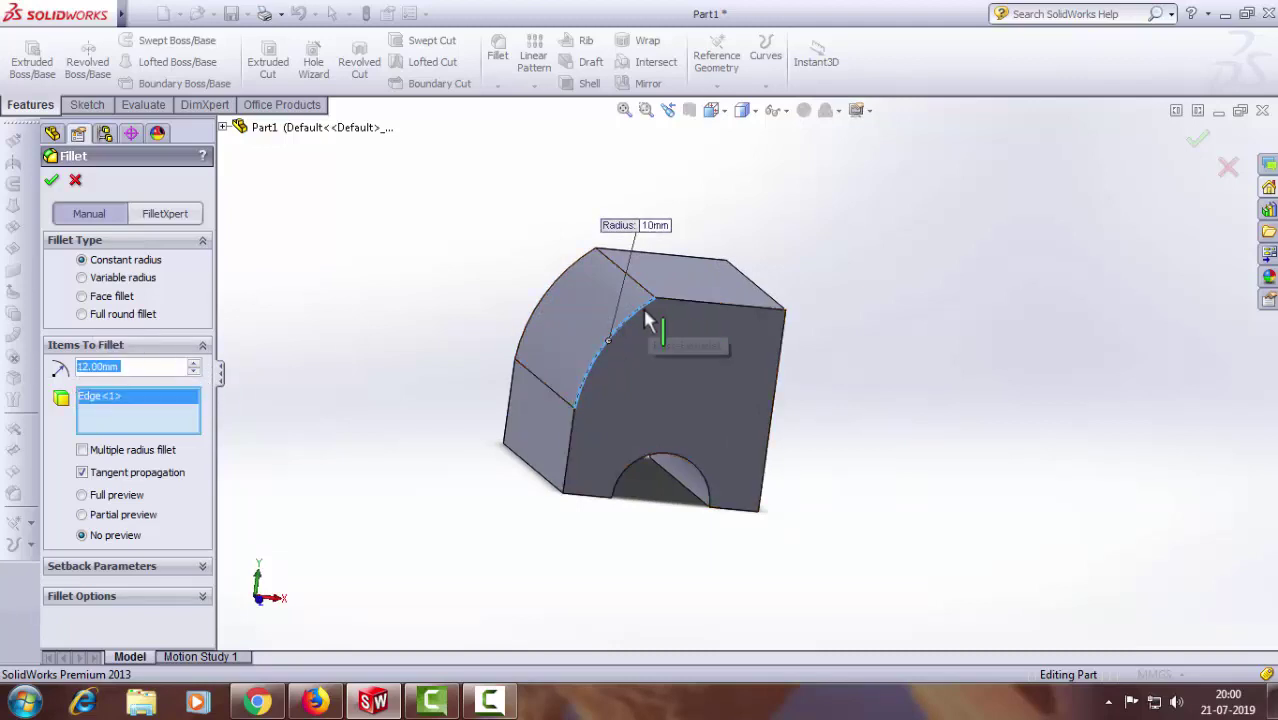
pyautogui.click(630, 322)
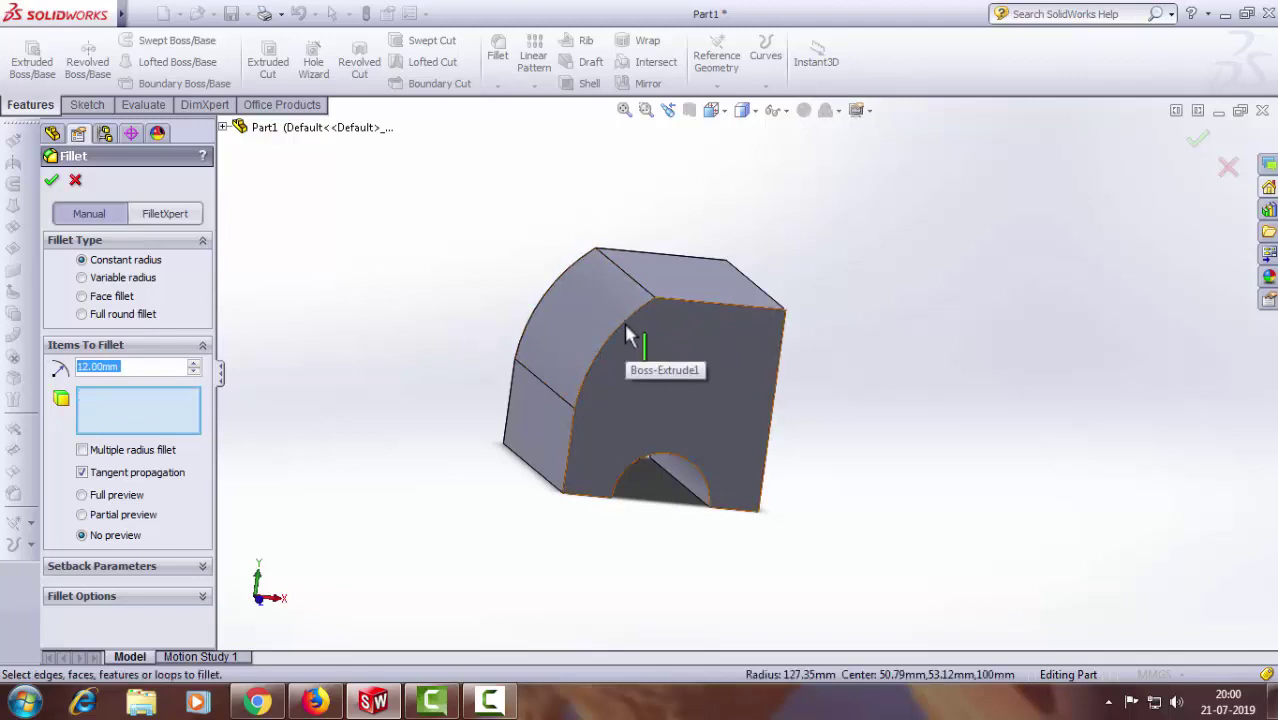
pyautogui.click(624, 322)
pyautogui.click(52, 182)
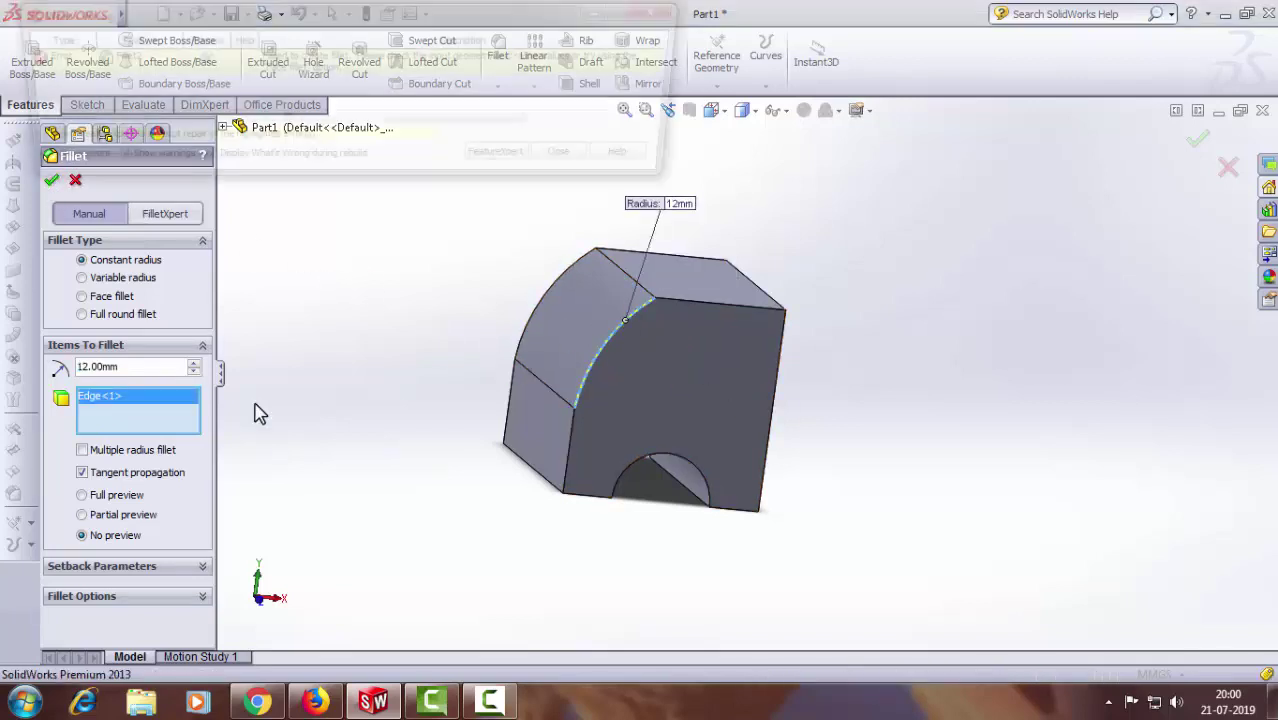
pyautogui.click(580, 161)
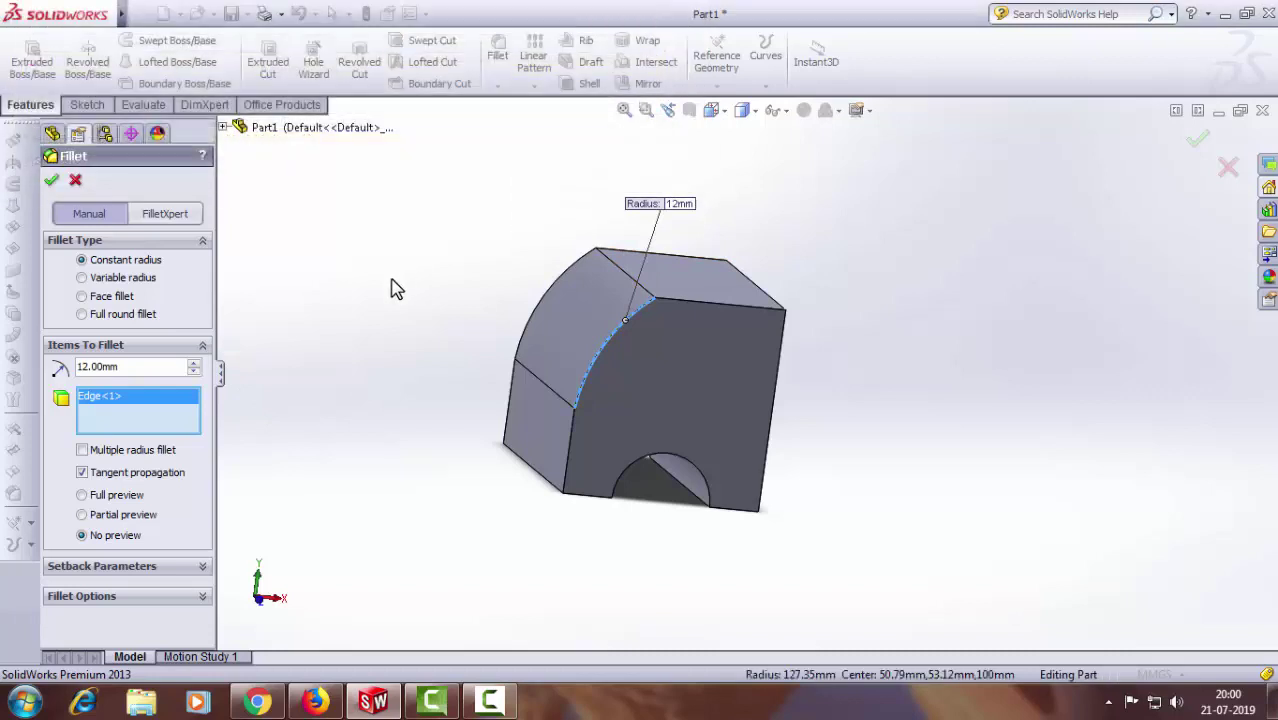
pyautogui.click(75, 180)
# Step: Fillet the right vertical front edge with an 8 mm radius
pyautogui.click(497, 55)
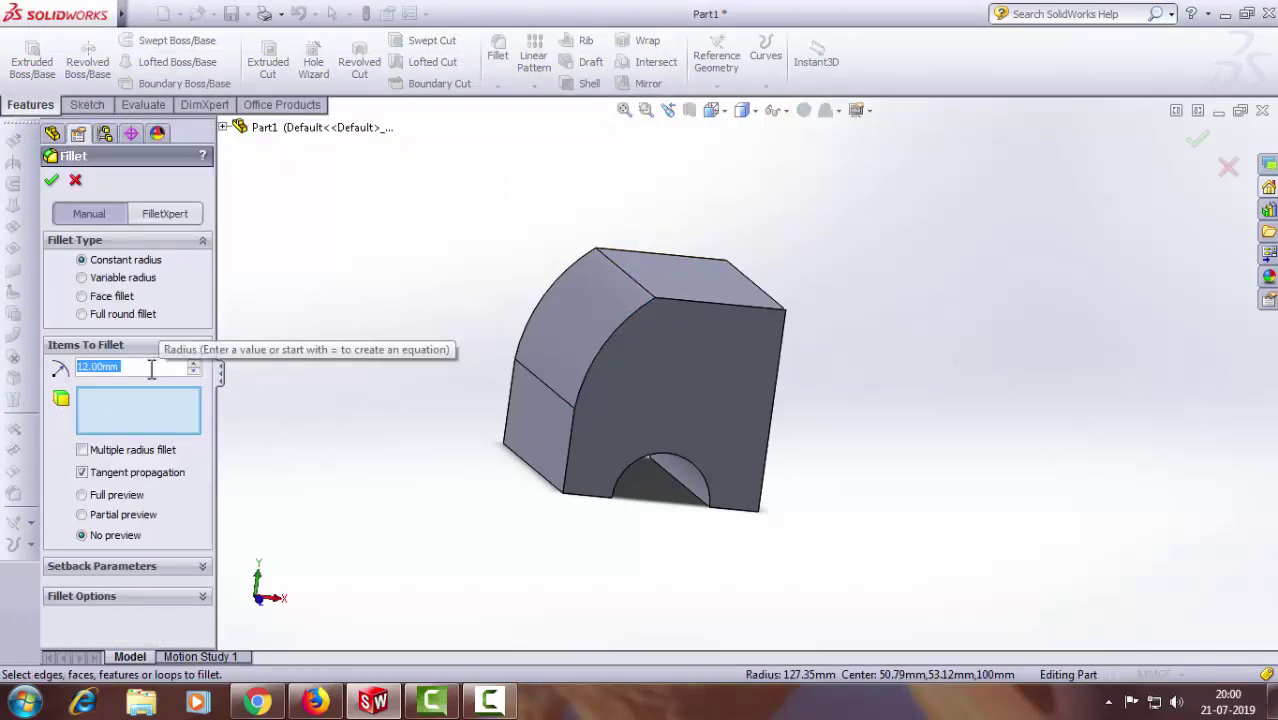
pyautogui.write('3')
pyautogui.press('Return')
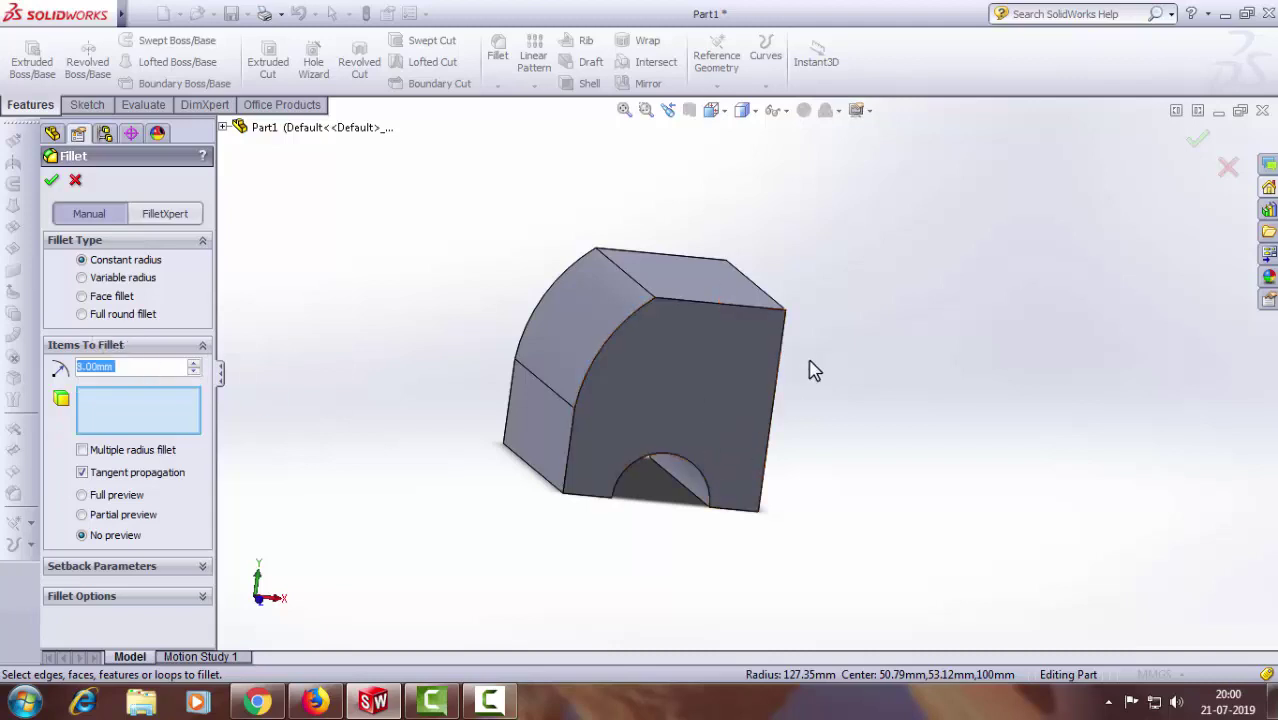
pyautogui.click(777, 370)
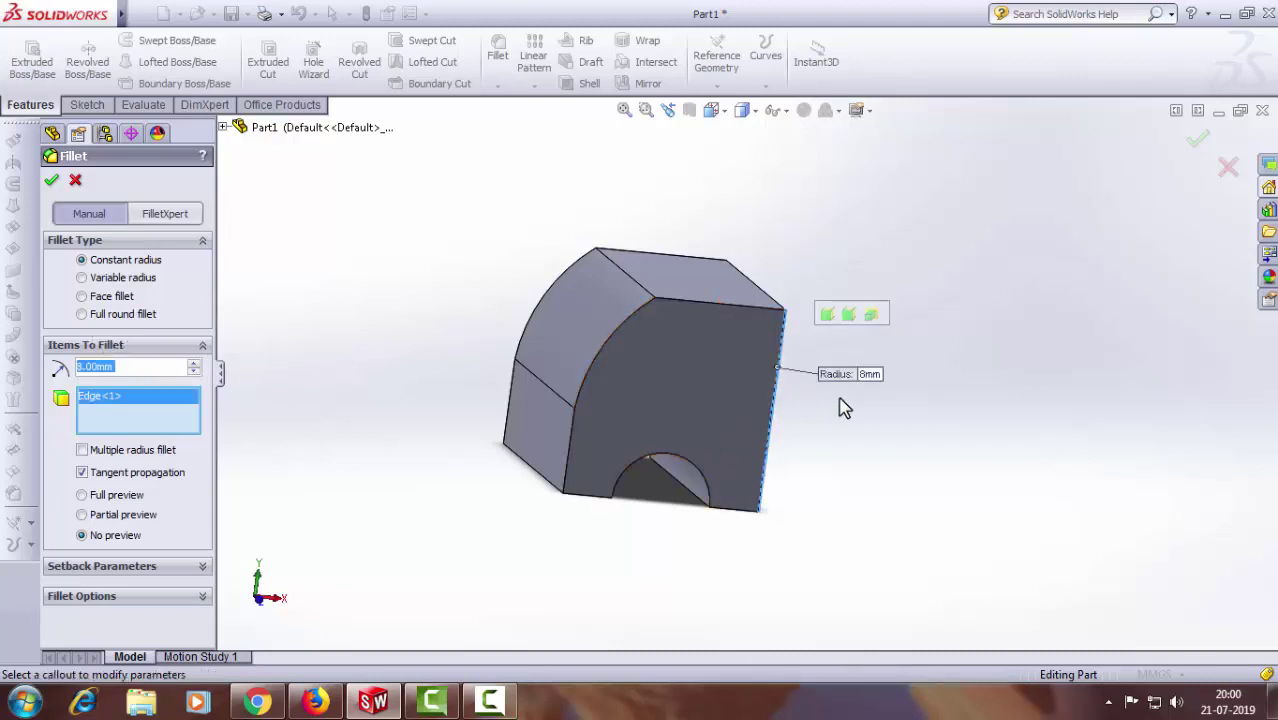
pyautogui.click(52, 182)
# Step: Start another 8 mm fillet, picking the top straight edge, arch edge and lower edges
pyautogui.moveTo(916, 417)
pyautogui.mouseDown(button='middle')
pyautogui.moveTo(810, 380)
pyautogui.moveTo(841, 401)
pyautogui.moveTo(879, 479)
pyautogui.mouseUp(button='middle')
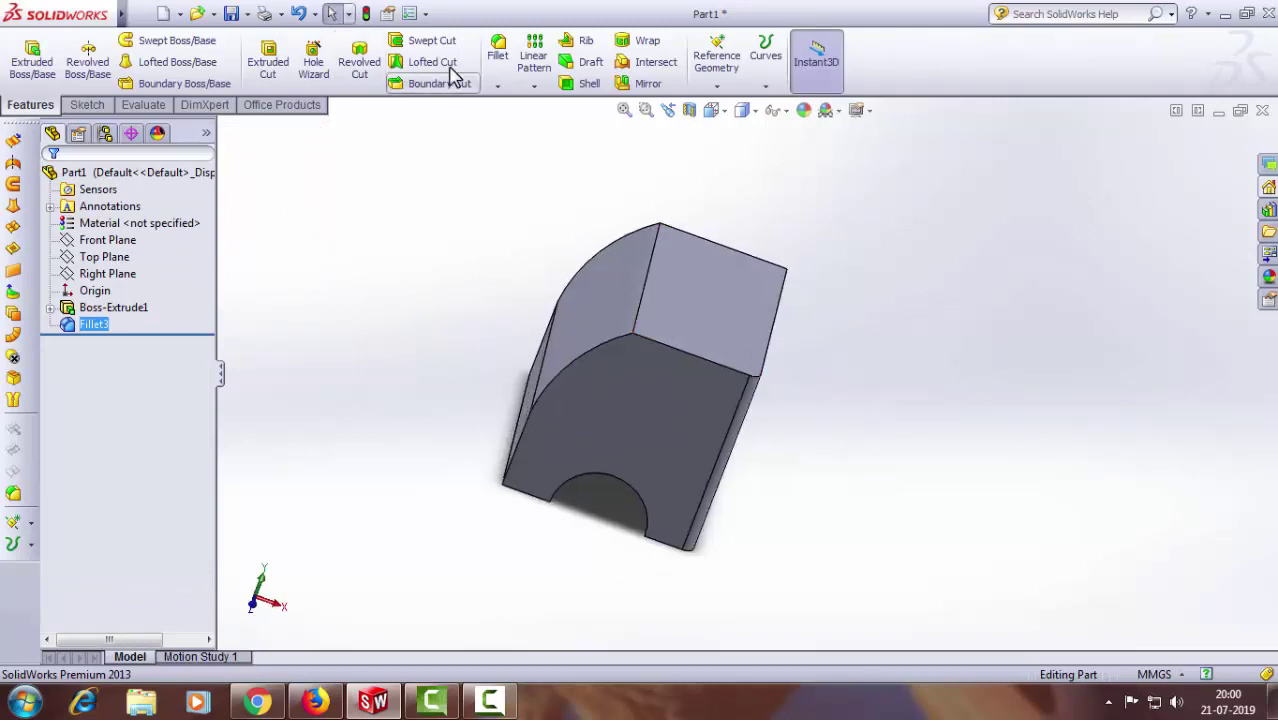
pyautogui.click(498, 48)
pyautogui.scroll(-2, 697, 350)
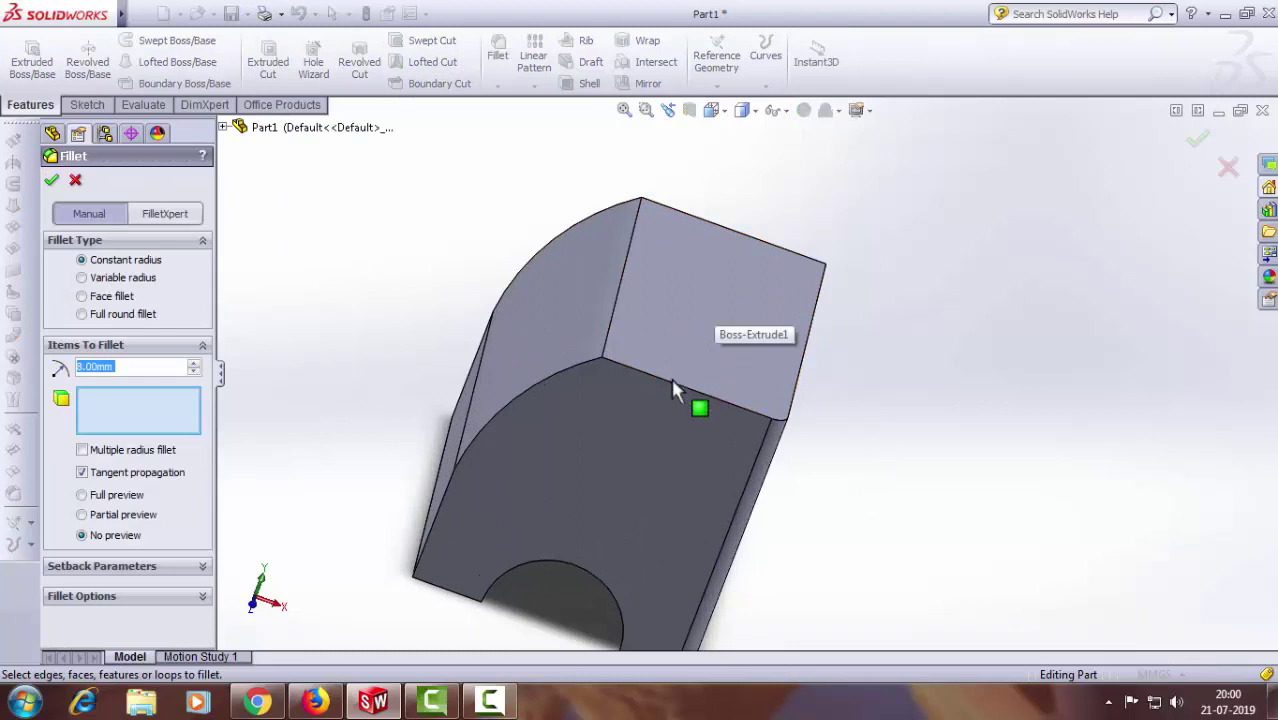
pyautogui.click(674, 382)
pyautogui.click(545, 380)
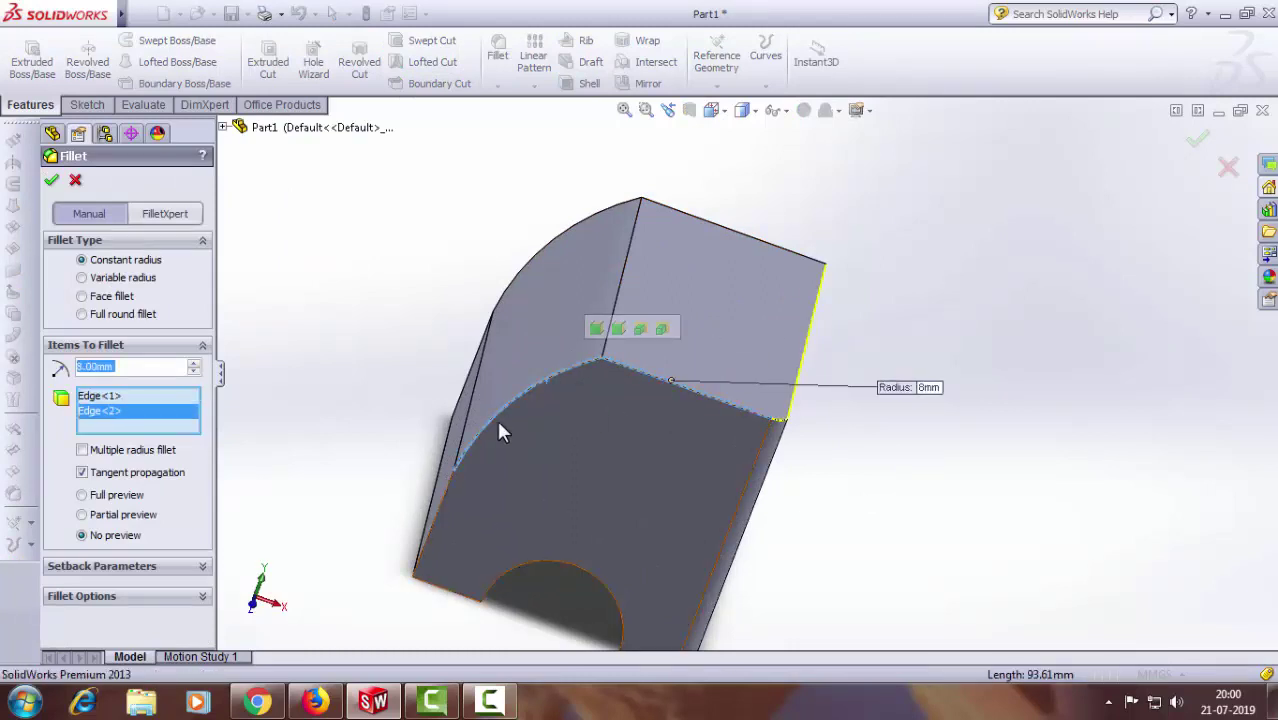
pyautogui.click(445, 520)
pyautogui.moveTo(351, 417); pyautogui.dragTo(462, 468, button='middle')
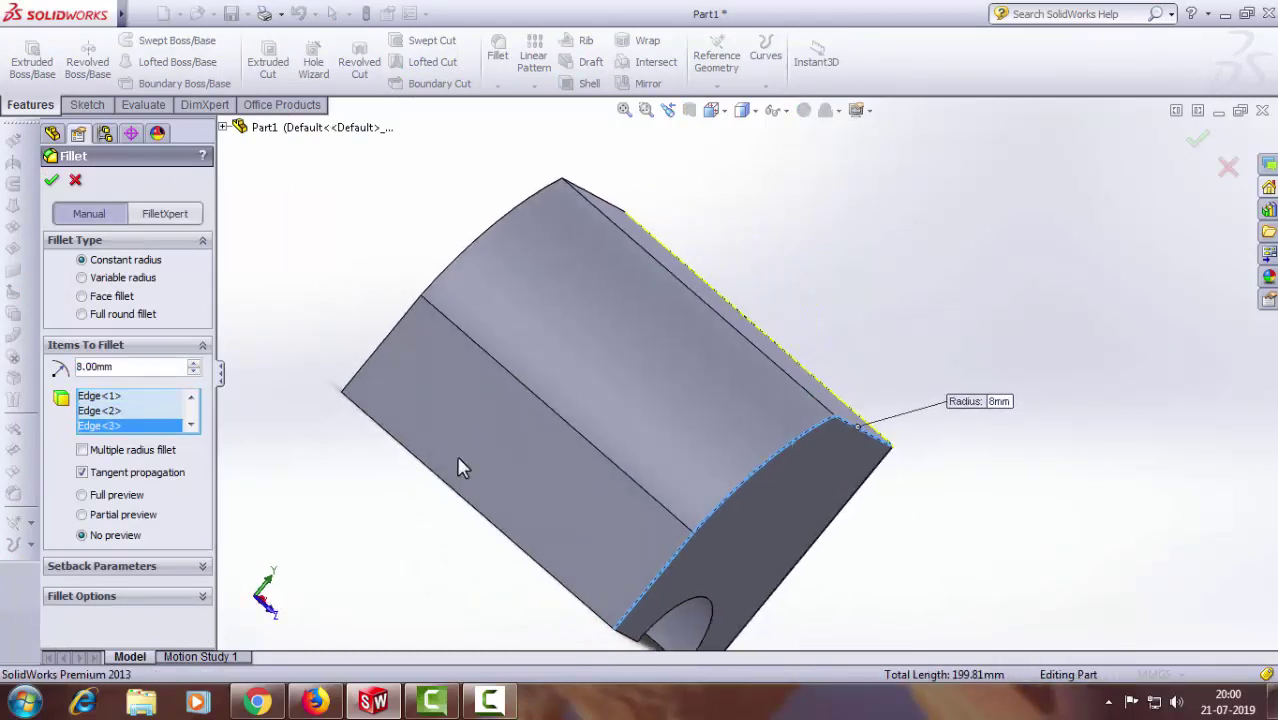
pyautogui.click(447, 480)
# Step: Add the remaining outer, curved, upper and middle edges and apply the 8 mm fillet
pyautogui.moveTo(351, 297); pyautogui.dragTo(632, 541, button='middle')
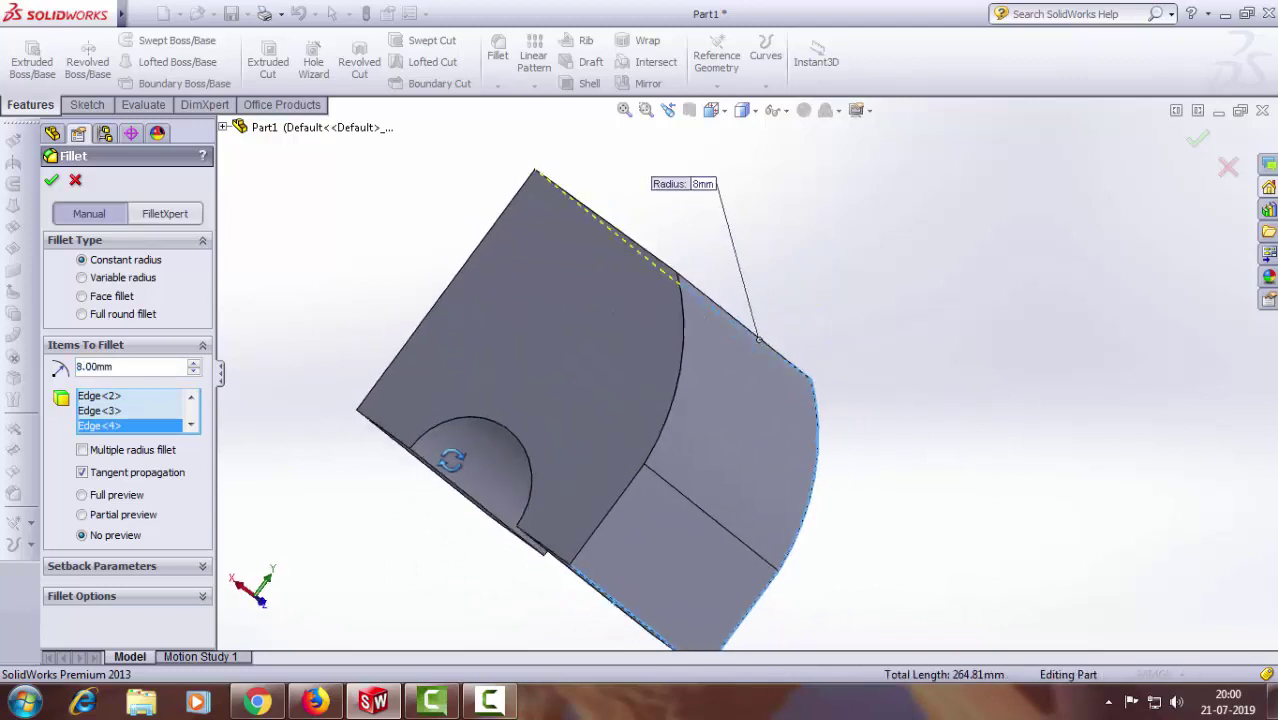
pyautogui.click(627, 507)
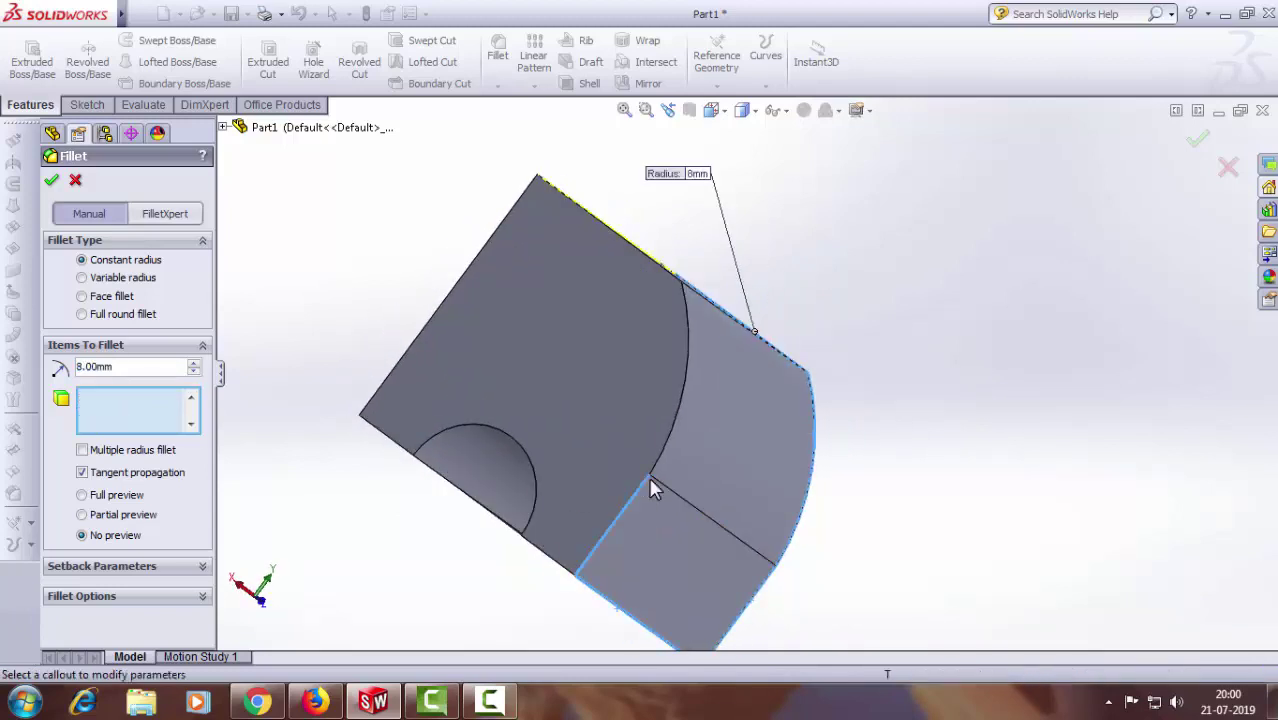
pyautogui.click(679, 391)
pyautogui.moveTo(626, 357)
pyautogui.mouseDown(button='middle')
pyautogui.moveTo(525, 400)
pyautogui.moveTo(533, 320)
pyautogui.mouseUp(button='middle')
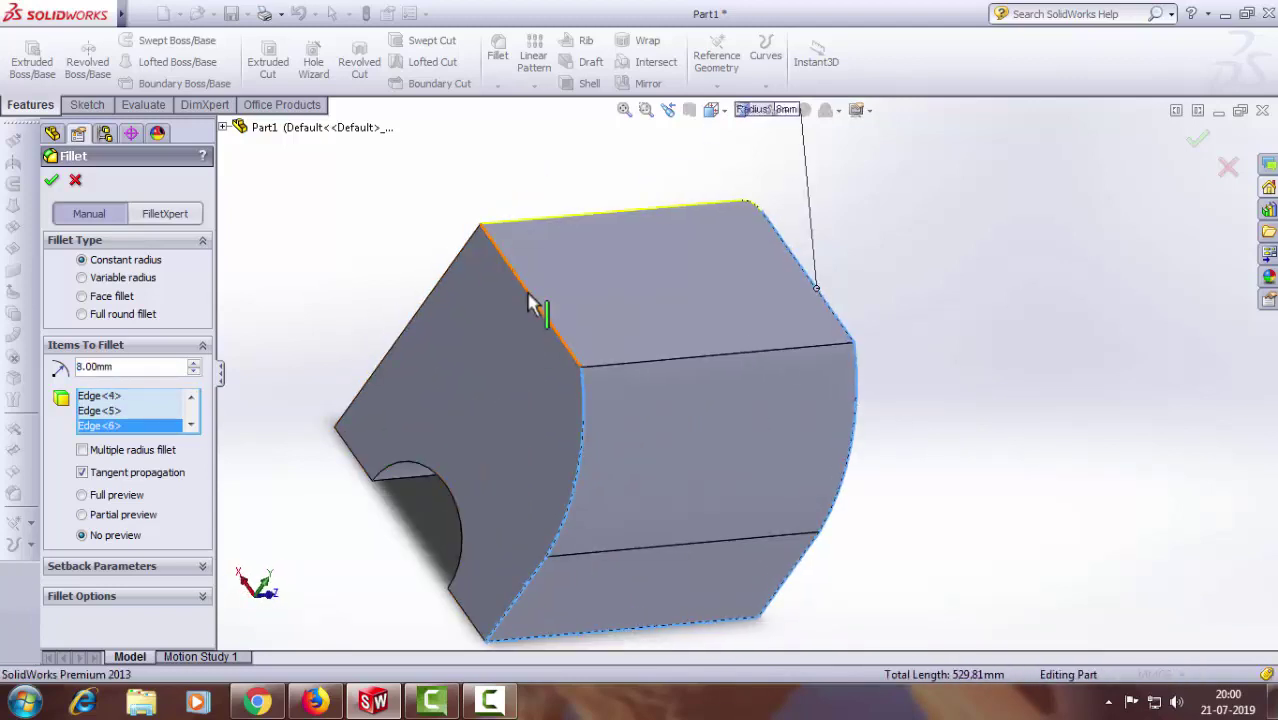
pyautogui.click(531, 300)
pyautogui.click(437, 297)
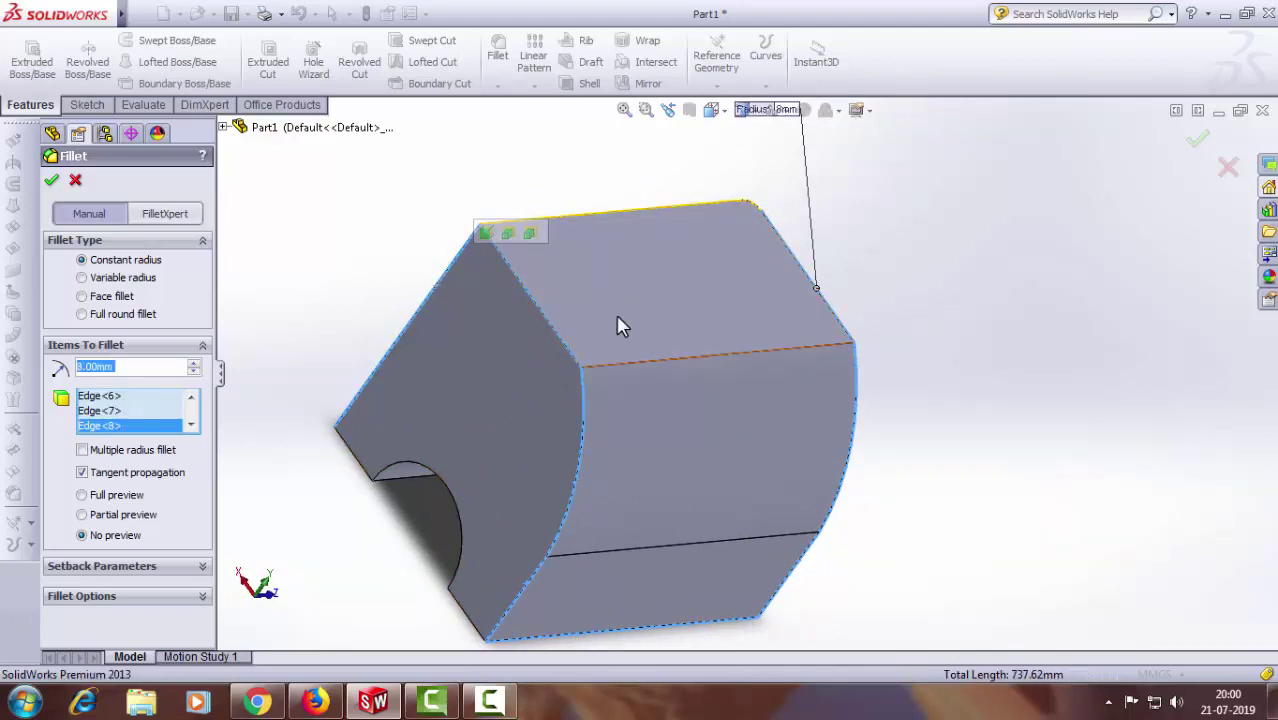
pyautogui.click(655, 368)
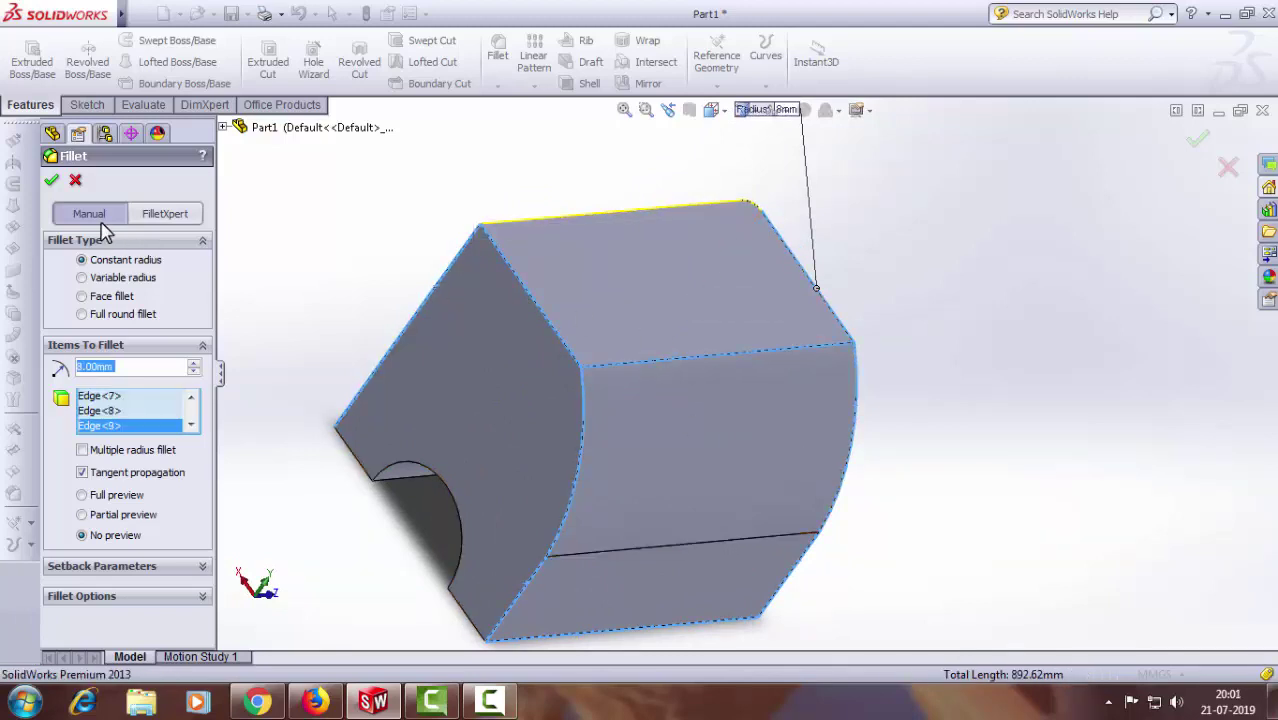
pyautogui.click(52, 182)
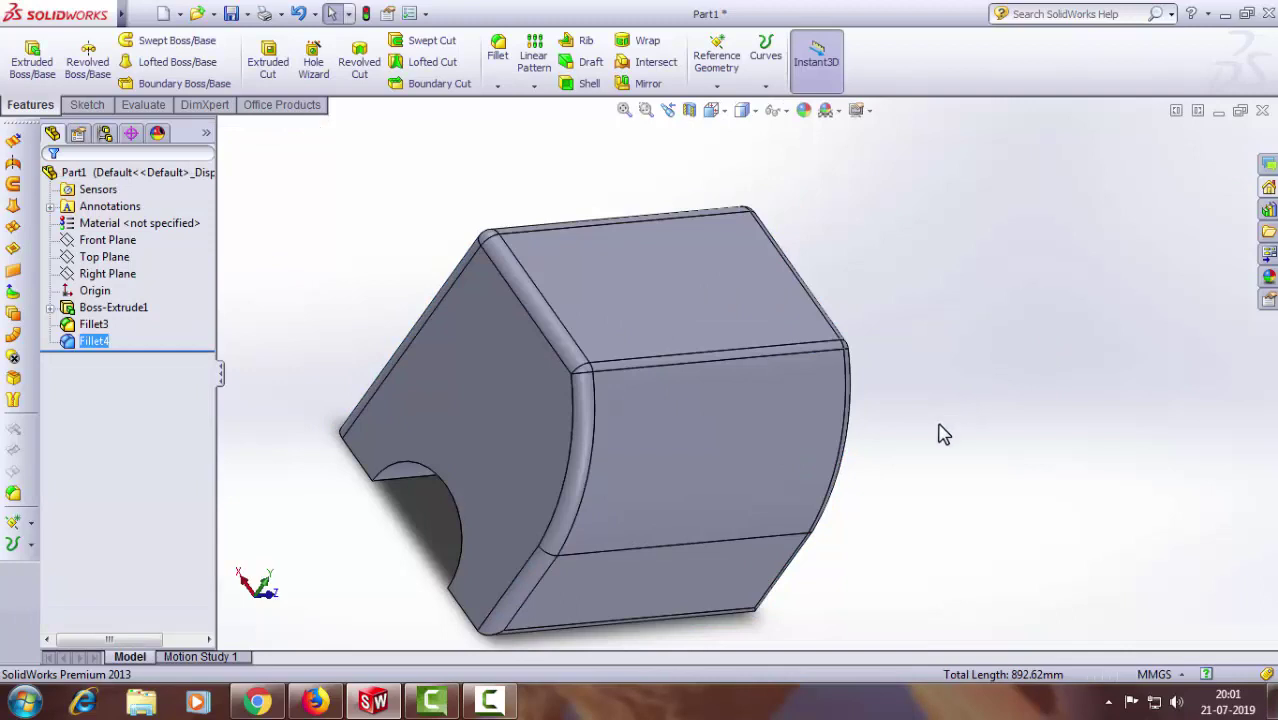
# Step: Inspect the rounded block, clear the selection and start a Shell feature
pyautogui.moveTo(938, 425)
pyautogui.mouseDown(button='middle')
pyautogui.moveTo(939, 405)
pyautogui.moveTo(765, 305)
pyautogui.moveTo(762, 322)
pyautogui.moveTo(813, 296)
pyautogui.moveTo(736, 248)
pyautogui.moveTo(736, 328)
pyautogui.moveTo(998, 402)
pyautogui.moveTo(753, 434)
pyautogui.moveTo(753, 422)
pyautogui.mouseUp(button='middle')
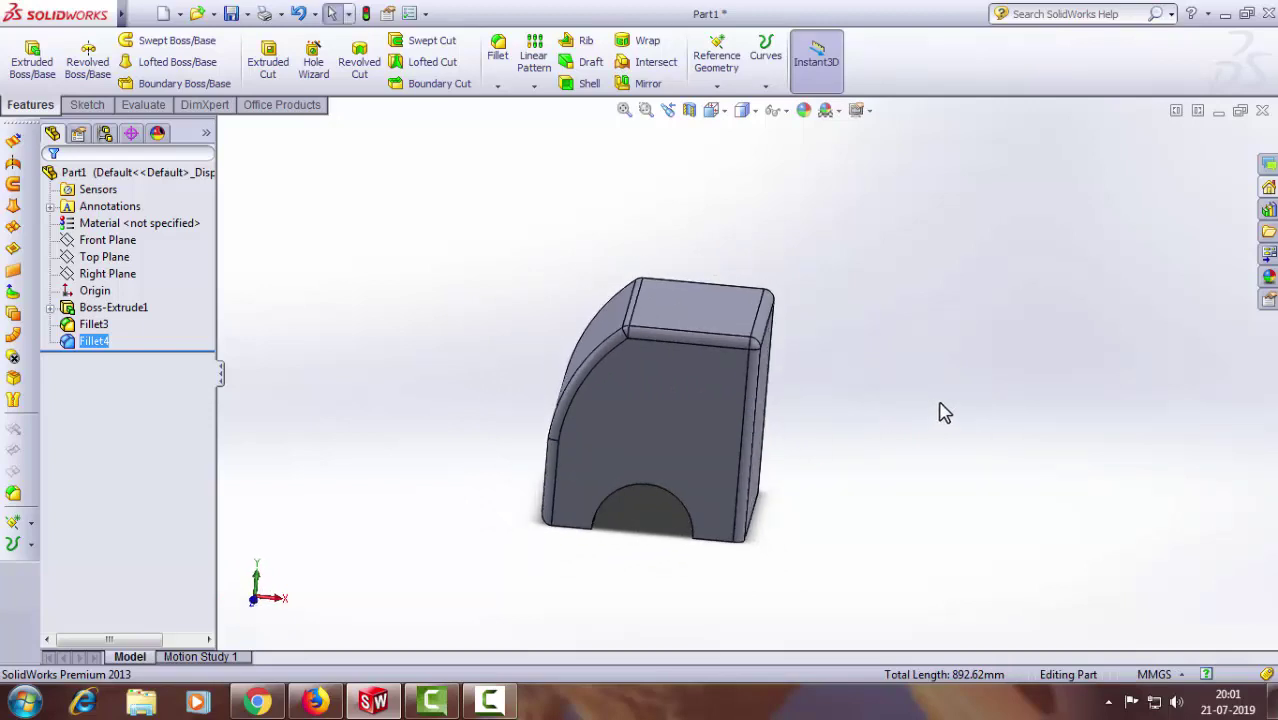
pyautogui.moveTo(945, 413)
pyautogui.mouseDown(button='middle')
pyautogui.moveTo(861, 420)
pyautogui.moveTo(898, 418)
pyautogui.mouseUp(button='middle')
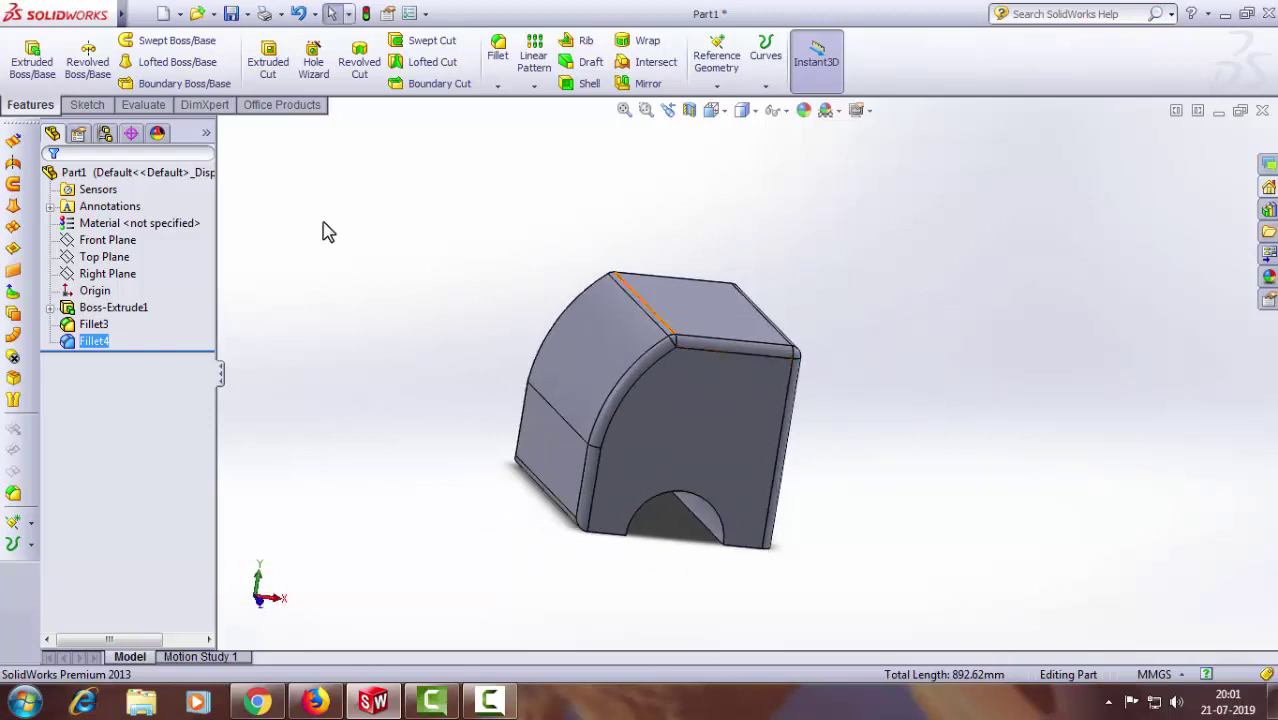
pyautogui.click(387, 207)
pyautogui.click(568, 87)
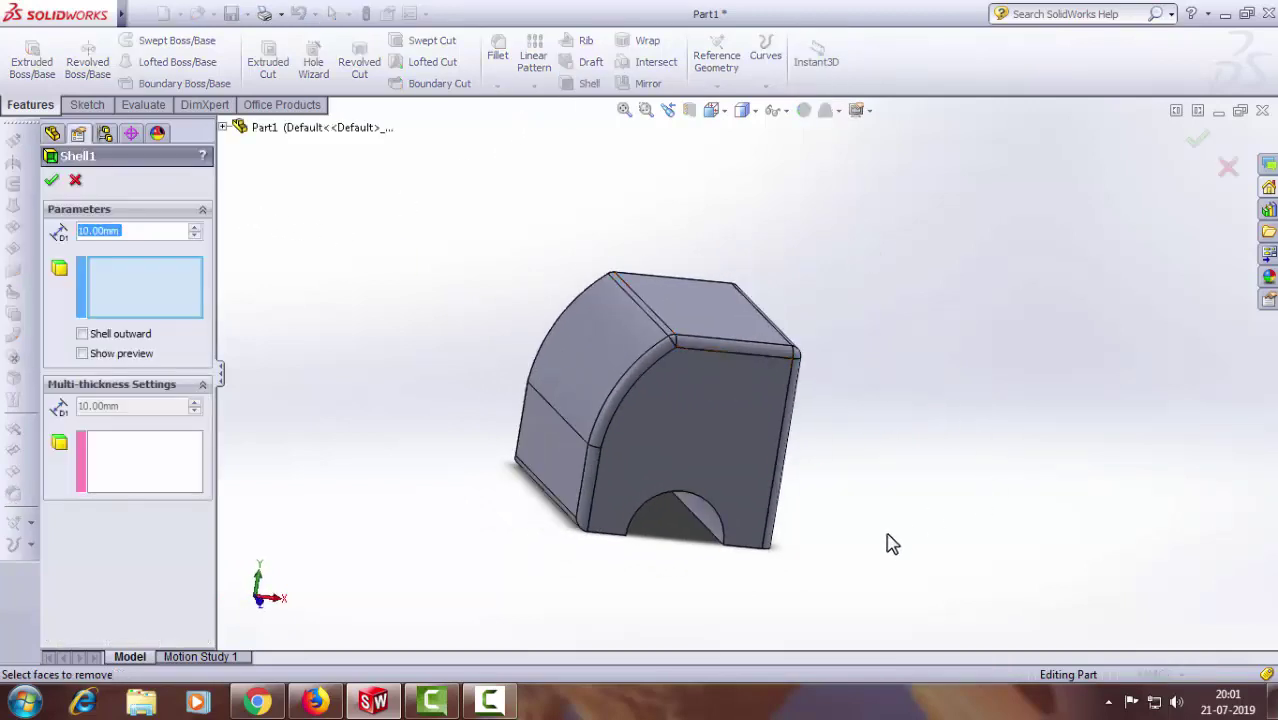
# Step: Choose the arch's curved face and both flat bottom faces as open faces of the 10 mm shell
pyautogui.moveTo(812, 547); pyautogui.dragTo(827, 308, button='middle')
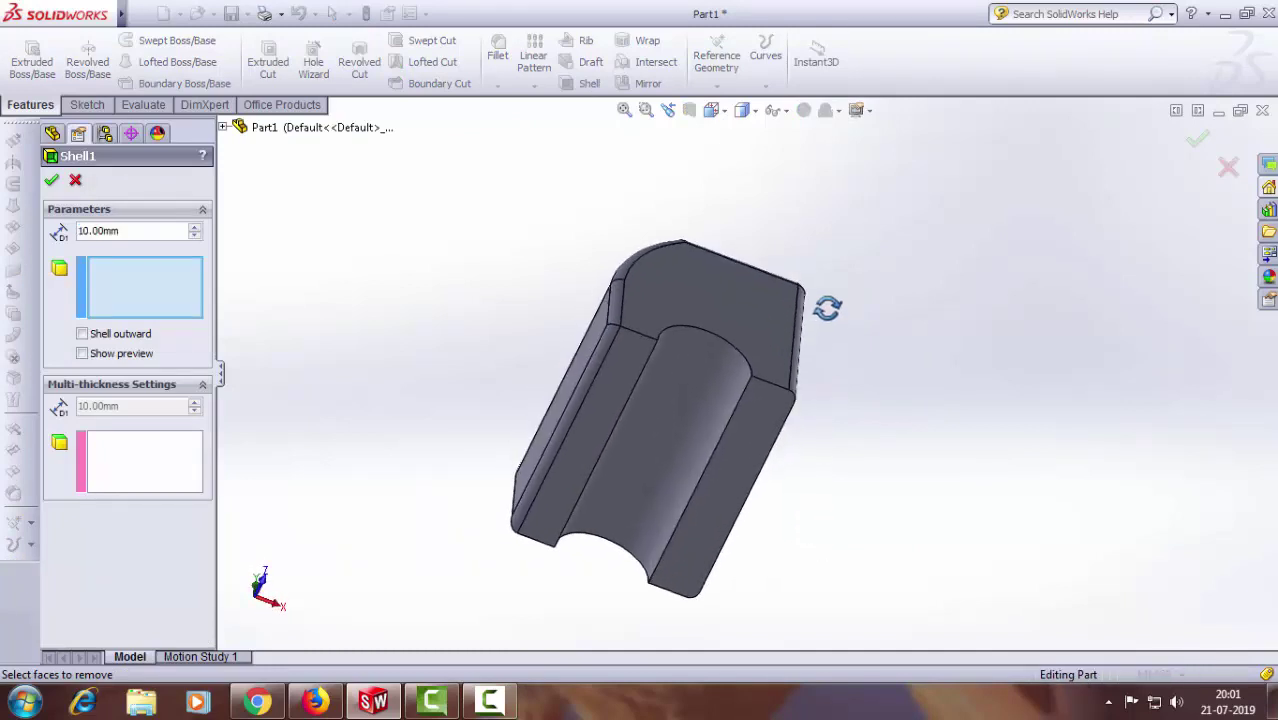
pyautogui.click(686, 379)
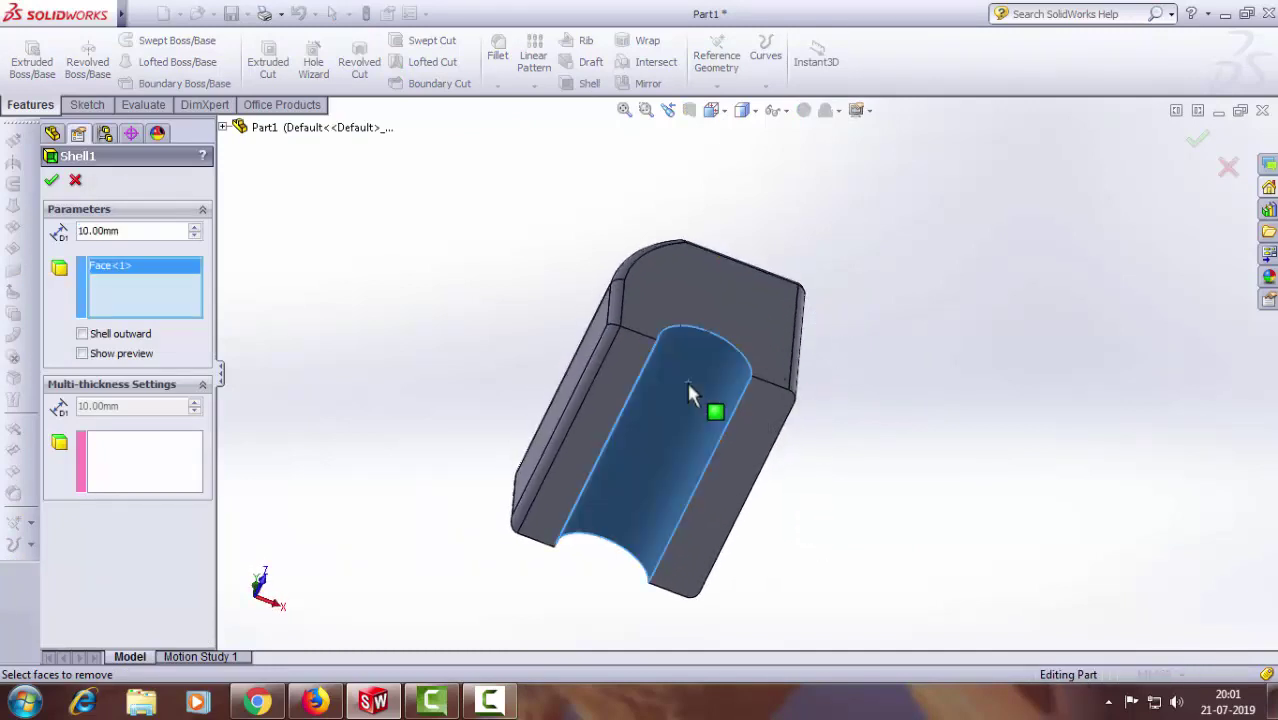
pyautogui.click(631, 381)
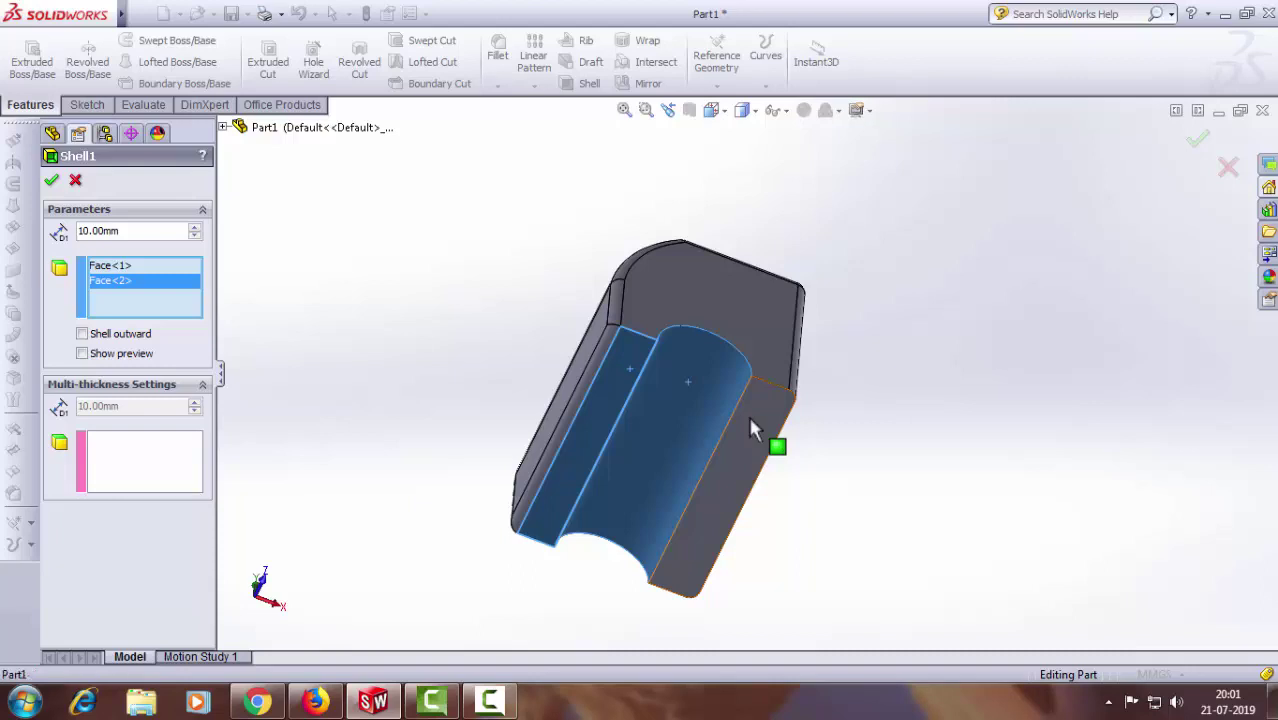
pyautogui.click(750, 421)
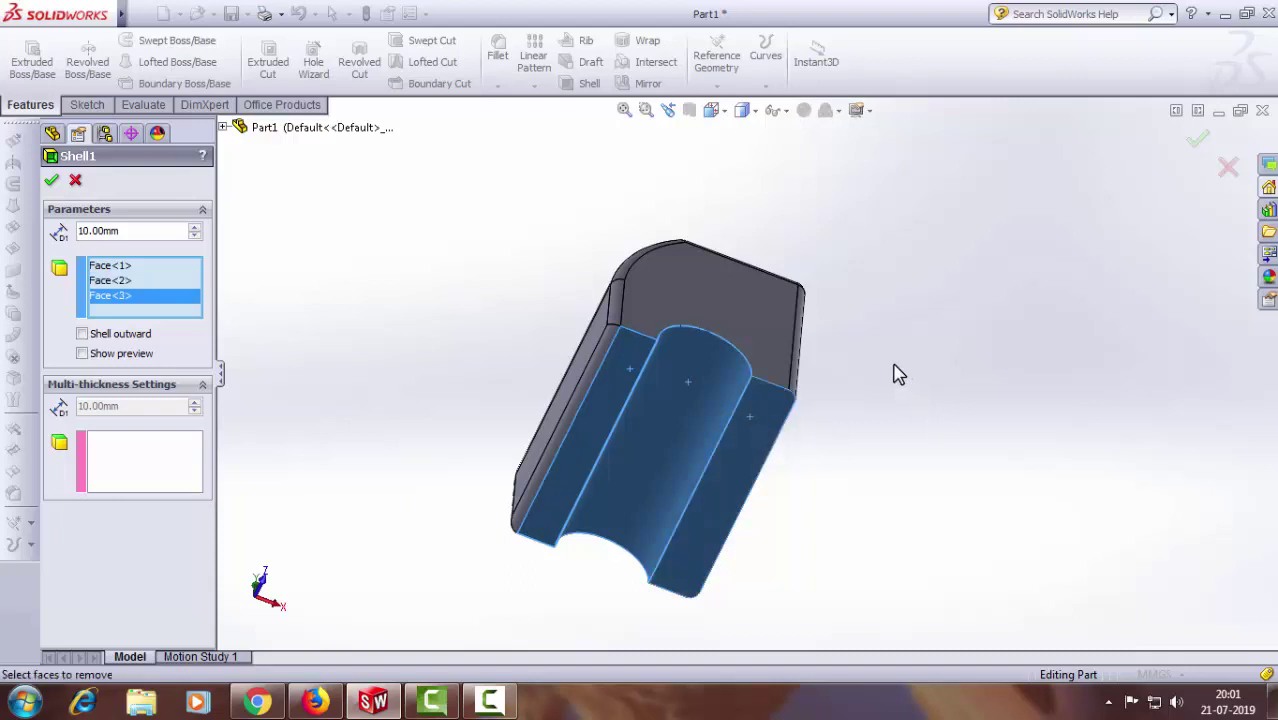
pyautogui.moveTo(898, 370)
pyautogui.mouseDown(button='middle')
pyautogui.moveTo(1008, 395)
pyautogui.moveTo(1050, 437)
pyautogui.moveTo(876, 537)
pyautogui.moveTo(876, 577)
pyautogui.moveTo(850, 568)
pyautogui.moveTo(896, 571)
pyautogui.mouseUp(button='middle')
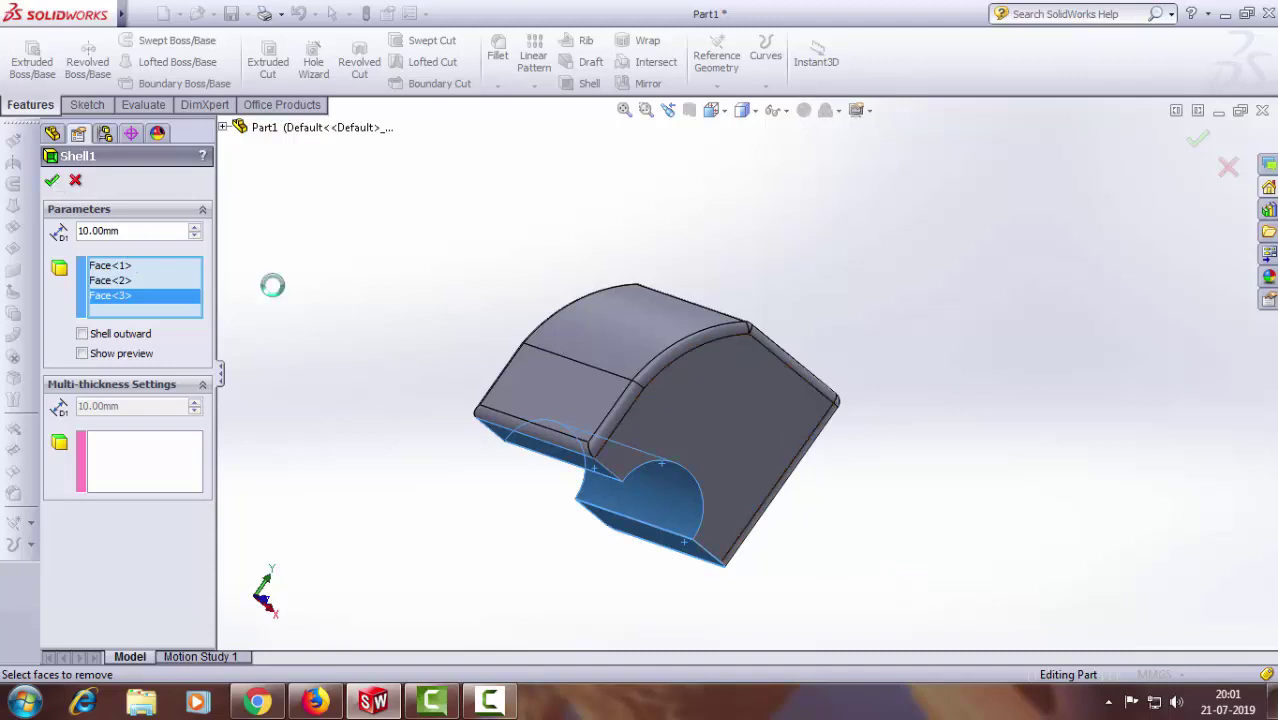
pyautogui.moveTo(477, 456)
pyautogui.mouseDown(button='middle')
pyautogui.moveTo(540, 308)
pyautogui.moveTo(502, 271)
pyautogui.moveTo(456, 311)
pyautogui.moveTo(370, 345)
pyautogui.moveTo(379, 294)
pyautogui.mouseUp(button='middle')
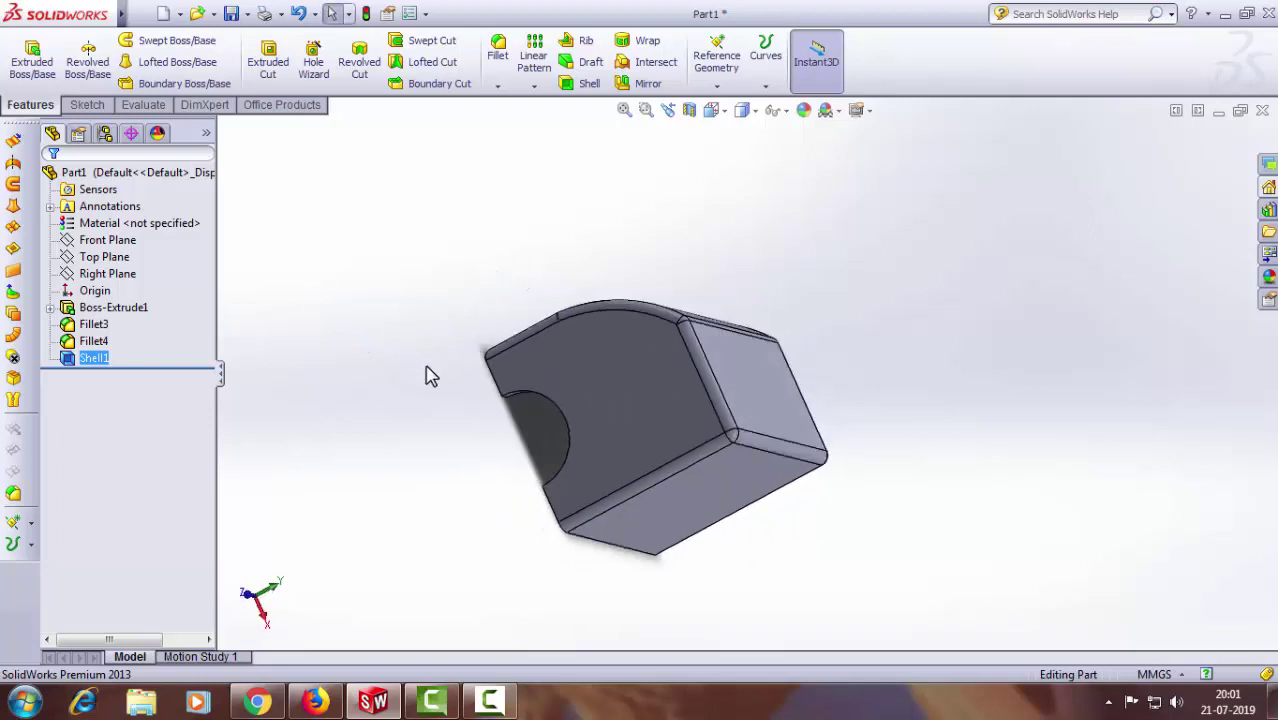
pyautogui.moveTo(428, 374)
pyautogui.mouseDown(button='middle')
pyautogui.moveTo(414, 414)
pyautogui.moveTo(514, 277)
pyautogui.moveTo(608, 265)
pyautogui.moveTo(533, 317)
pyautogui.moveTo(525, 462)
pyautogui.moveTo(495, 467)
pyautogui.moveTo(495, 447)
pyautogui.mouseUp(button='middle')
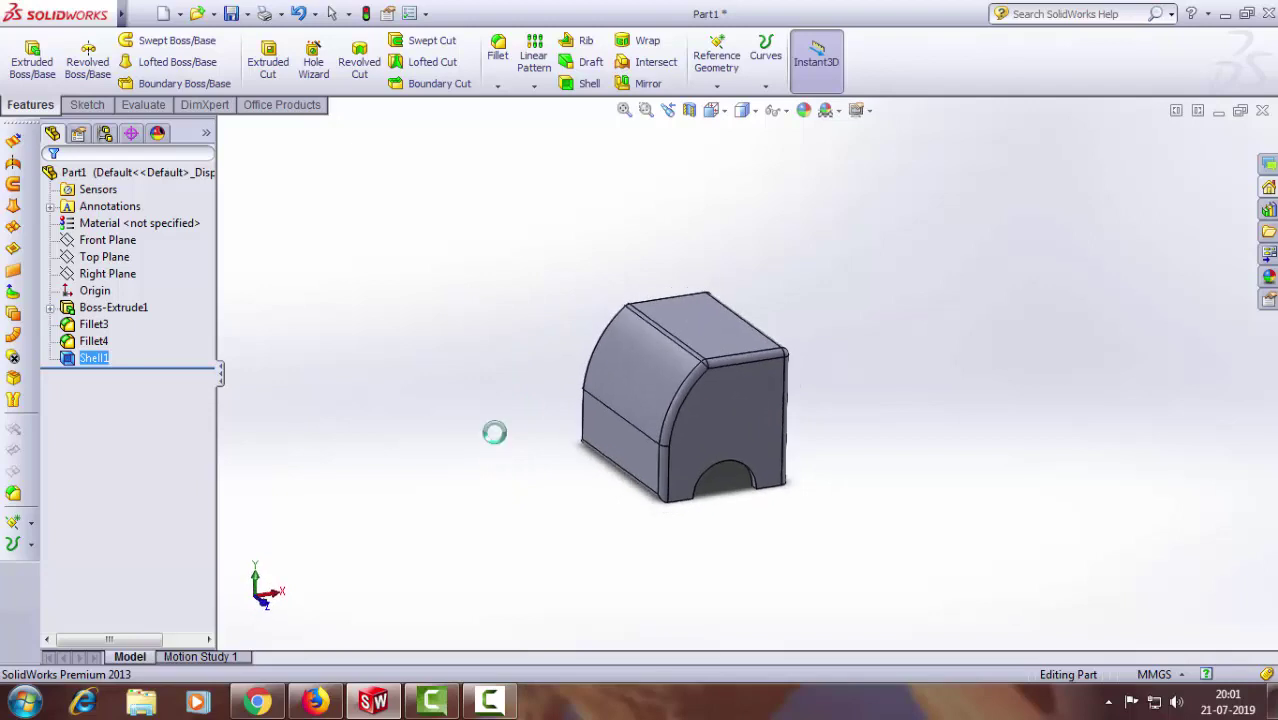
pyautogui.press('Escape')
# Step: Edit Shell1 and change its wall thickness to 8 mm
pyautogui.click(100, 360)
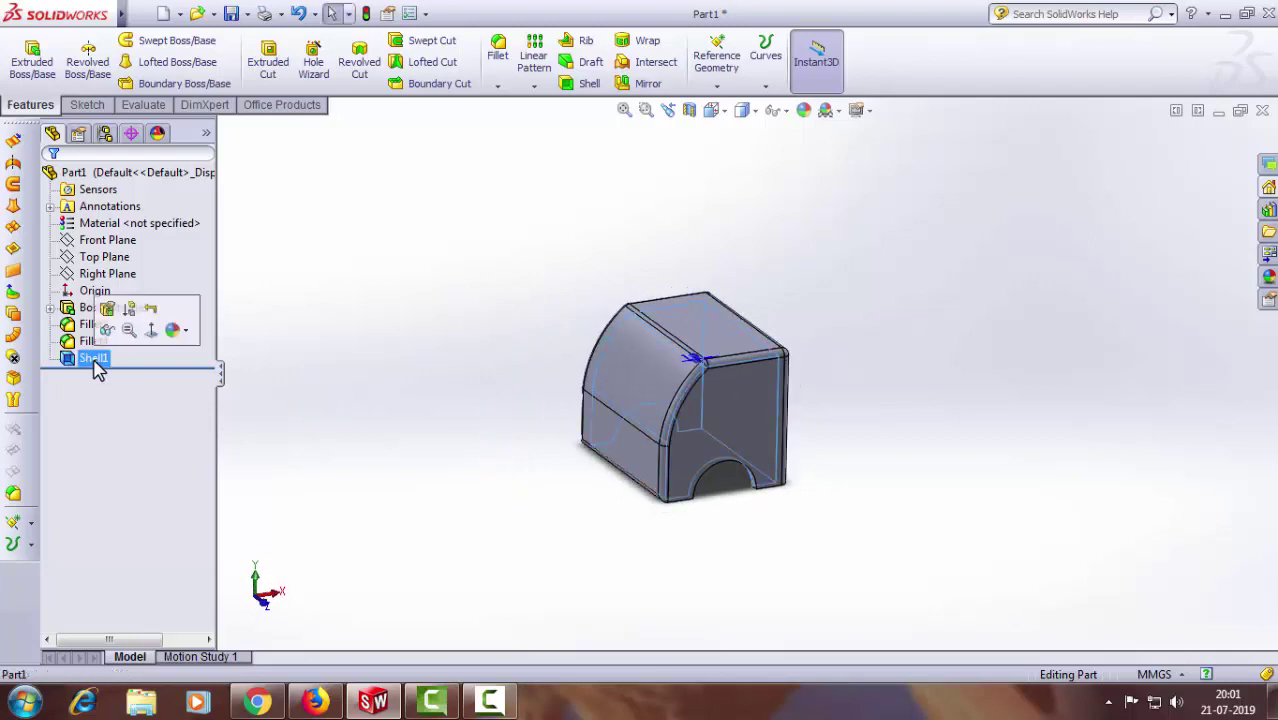
pyautogui.rightClick(96, 358)
pyautogui.click(108, 309)
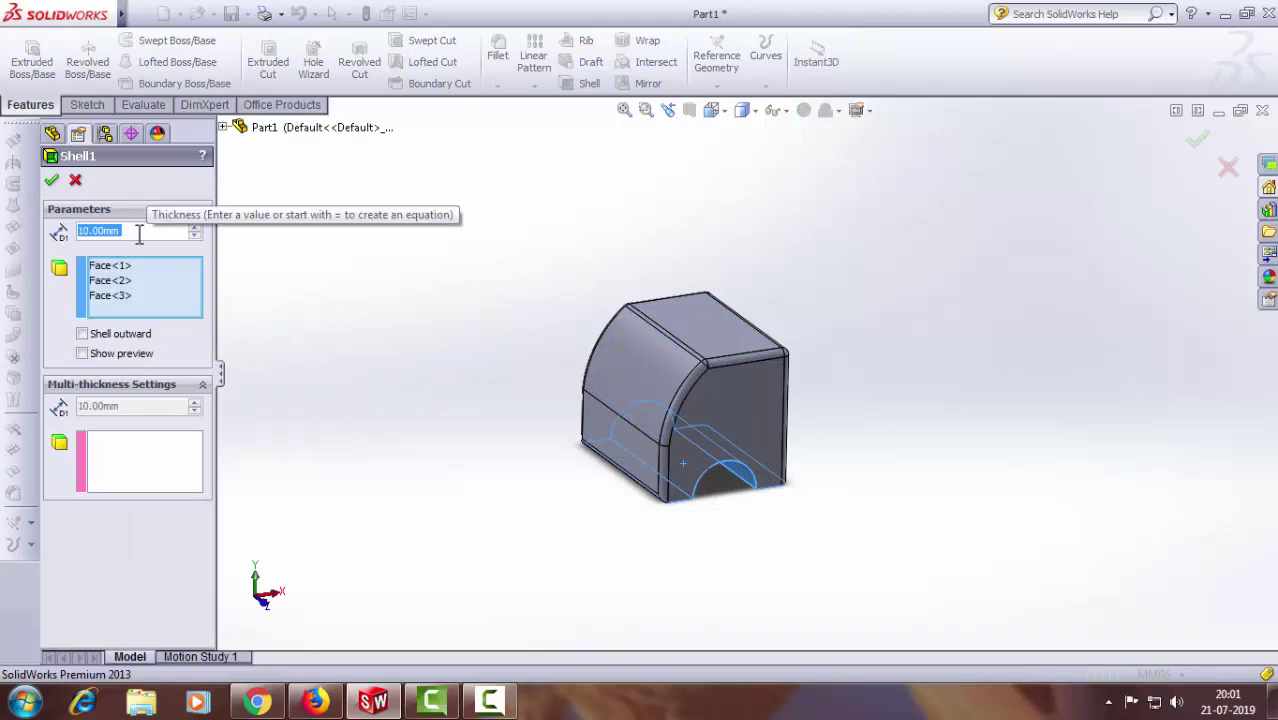
pyautogui.write('8')
pyautogui.press('Return')
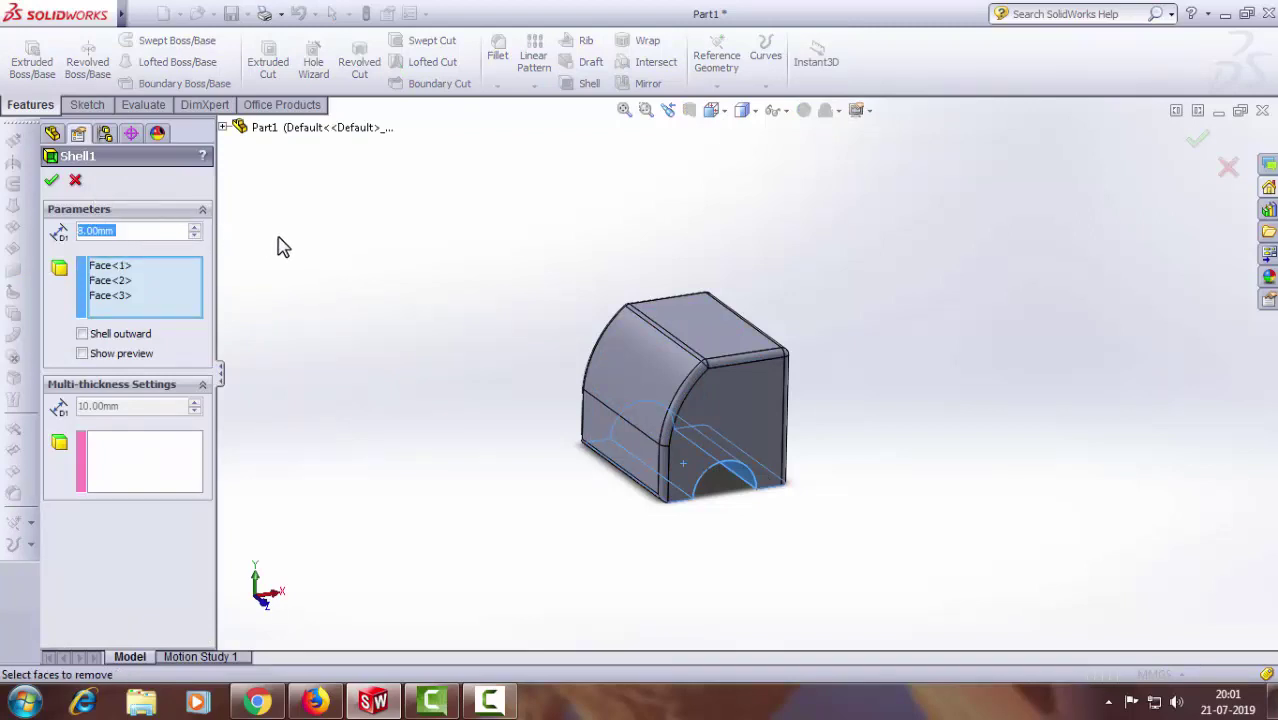
pyautogui.click(55, 190)
pyautogui.moveTo(468, 474)
pyautogui.mouseDown(button='middle')
pyautogui.moveTo(576, 308)
pyautogui.moveTo(534, 270)
pyautogui.moveTo(505, 425)
pyautogui.moveTo(362, 359)
pyautogui.moveTo(508, 302)
pyautogui.moveTo(361, 321)
pyautogui.moveTo(471, 422)
pyautogui.moveTo(443, 359)
pyautogui.moveTo(448, 380)
pyautogui.mouseUp(button='middle')
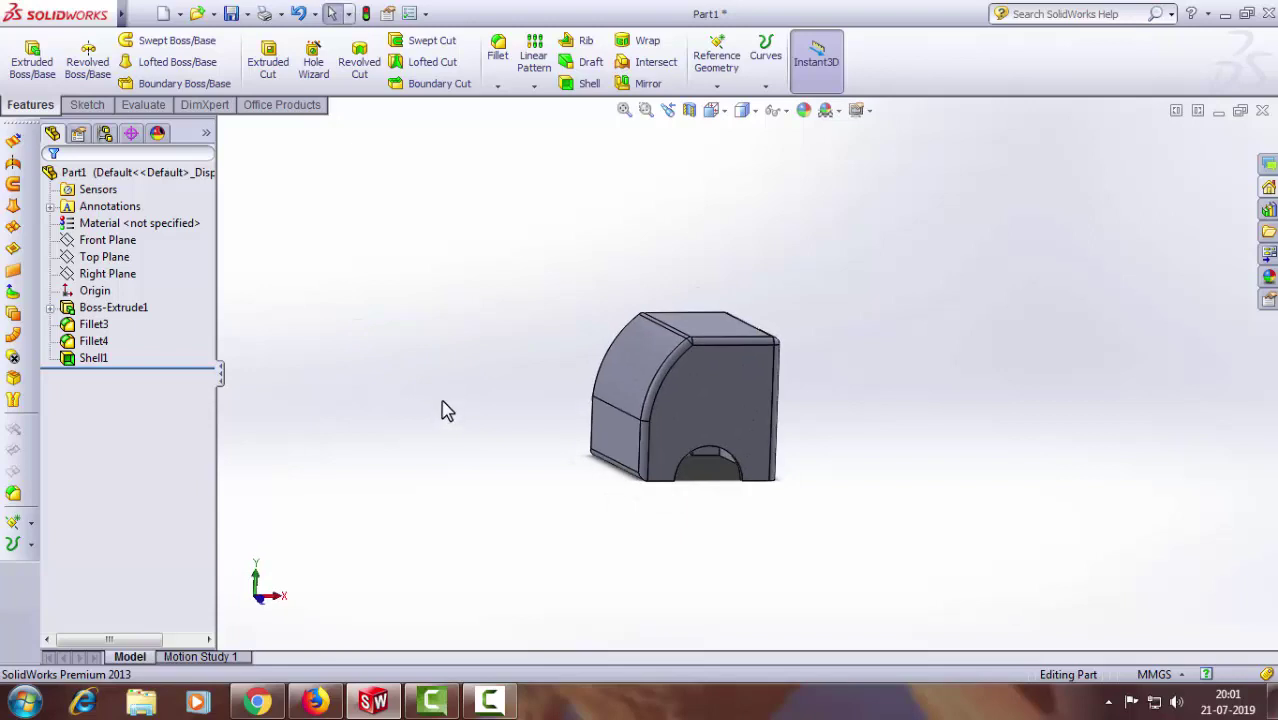
# Step: Create one flipped reference plane offset 200 mm from the block's flat end face
pyautogui.moveTo(486, 461); pyautogui.dragTo(399, 459, button='middle')
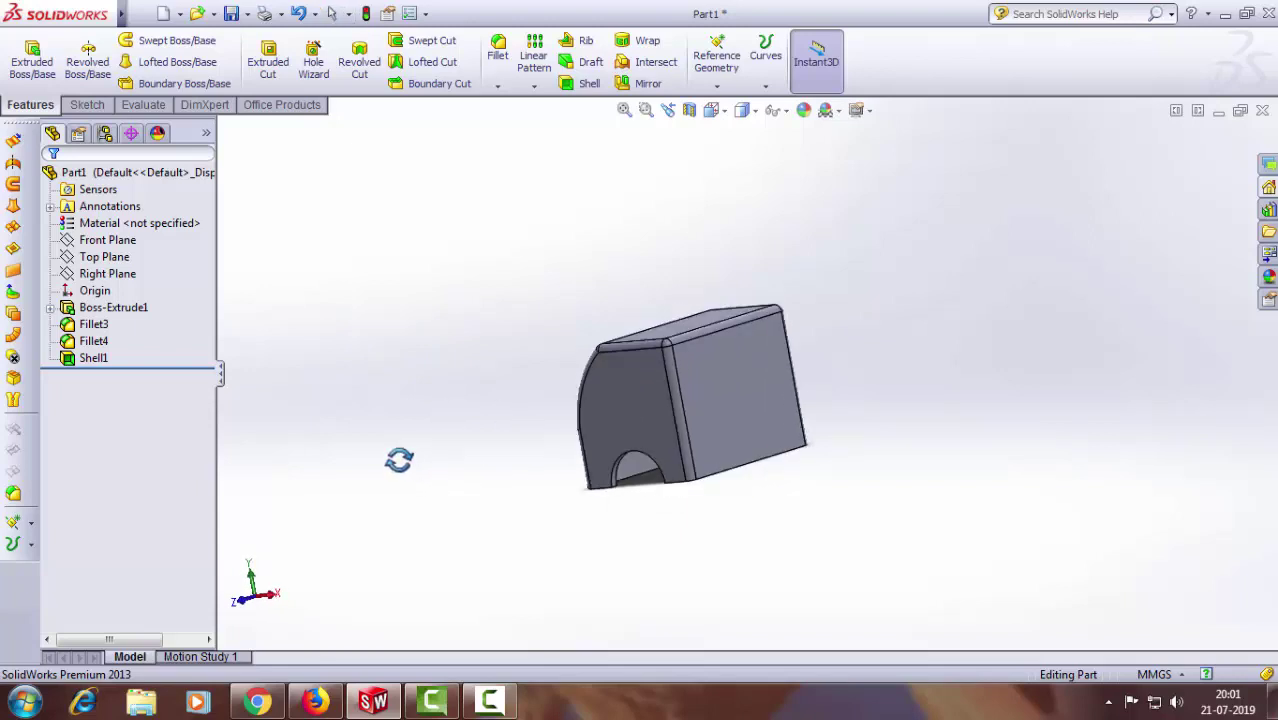
pyautogui.click(707, 412)
pyautogui.click(716, 86)
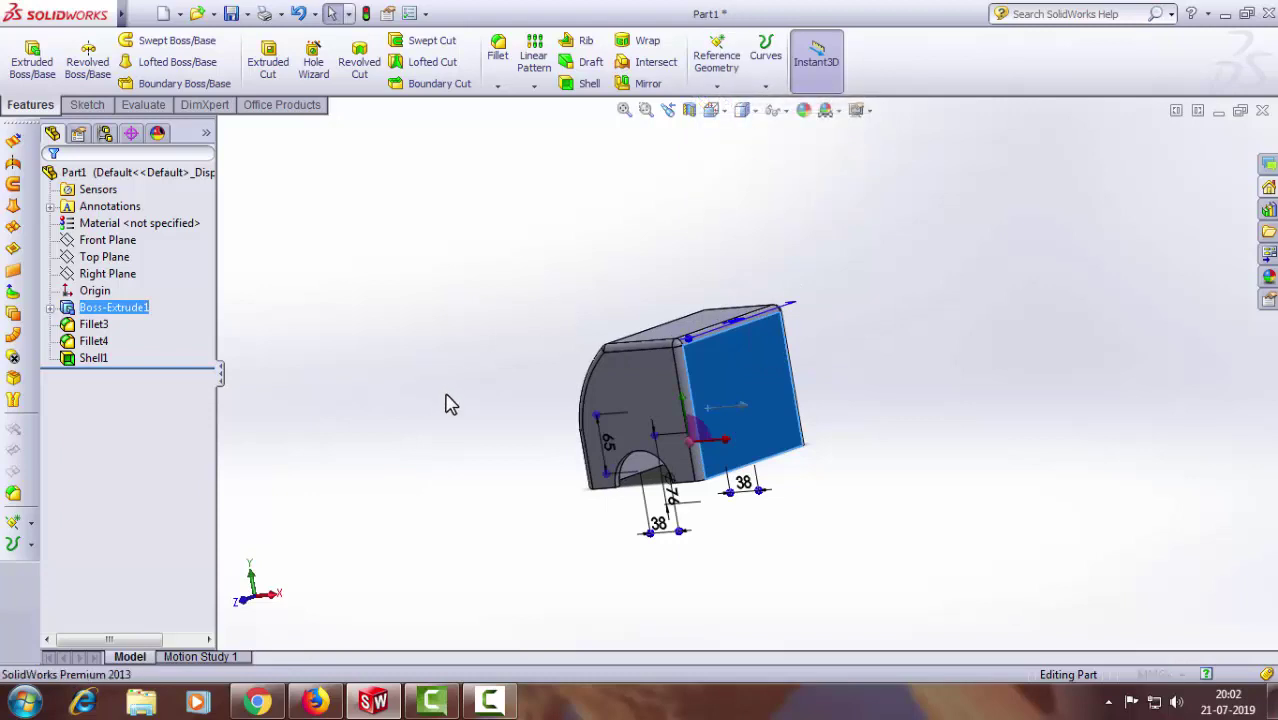
pyautogui.moveTo(450, 396); pyautogui.dragTo(485, 454, button='middle')
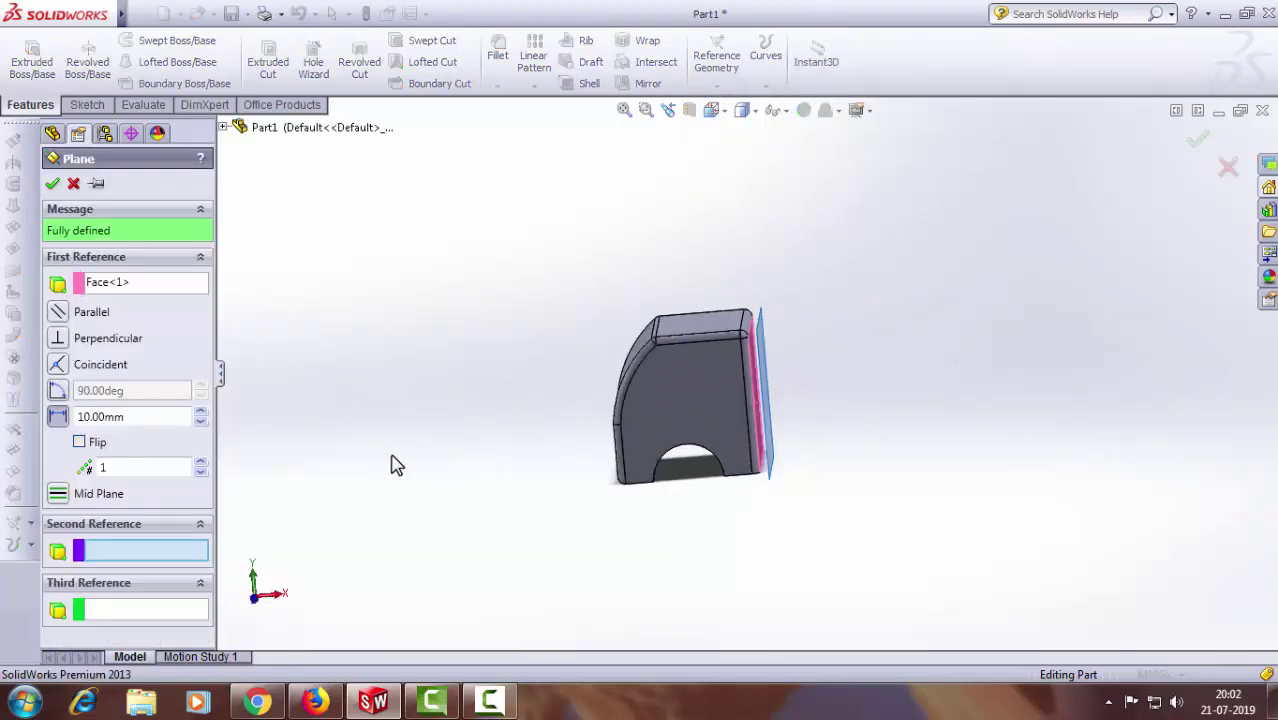
pyautogui.click(79, 442)
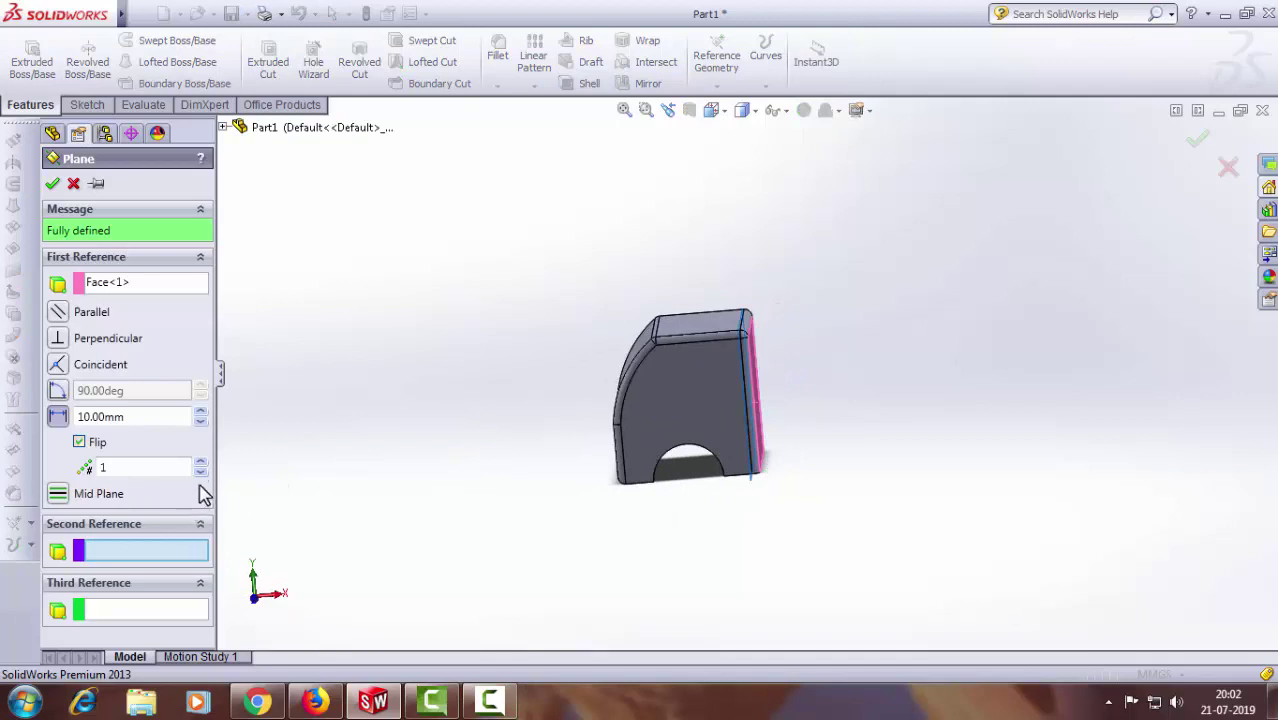
pyautogui.moveTo(201, 462); pyautogui.dragTo(201, 462)
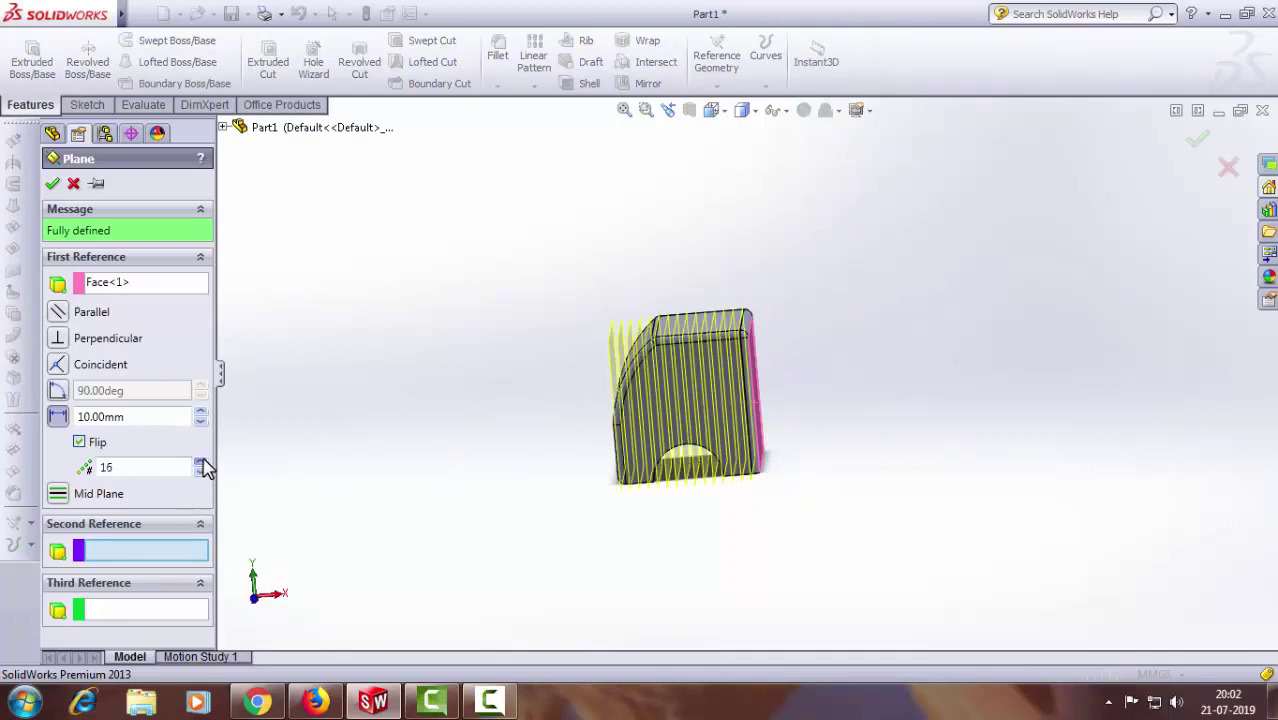
pyautogui.click(201, 463)
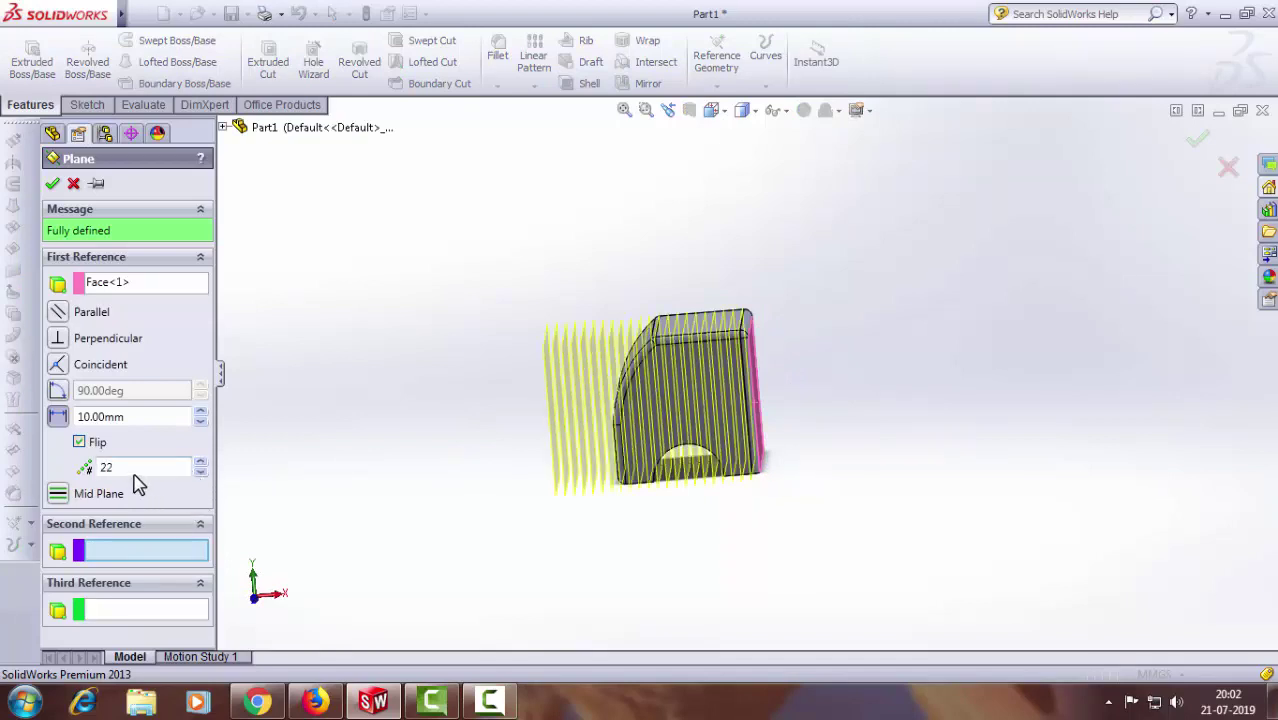
pyautogui.moveTo(125, 467); pyautogui.dragTo(58, 470)
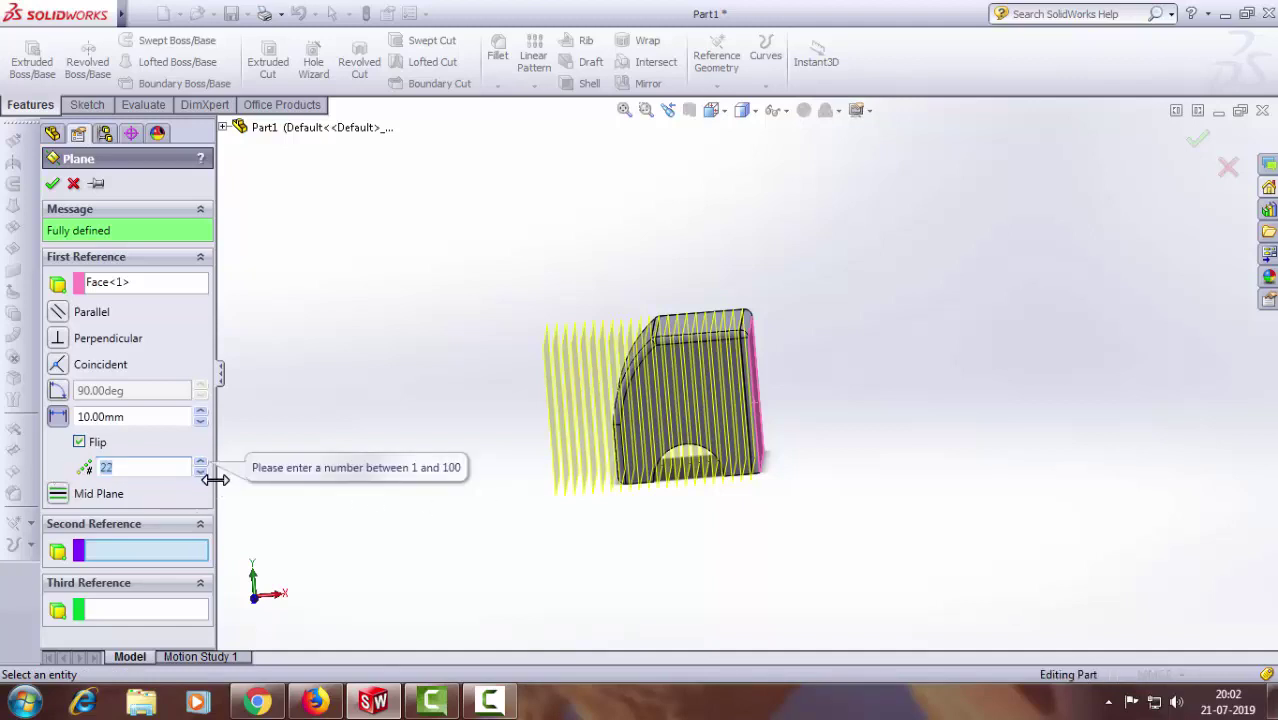
pyautogui.write('1')
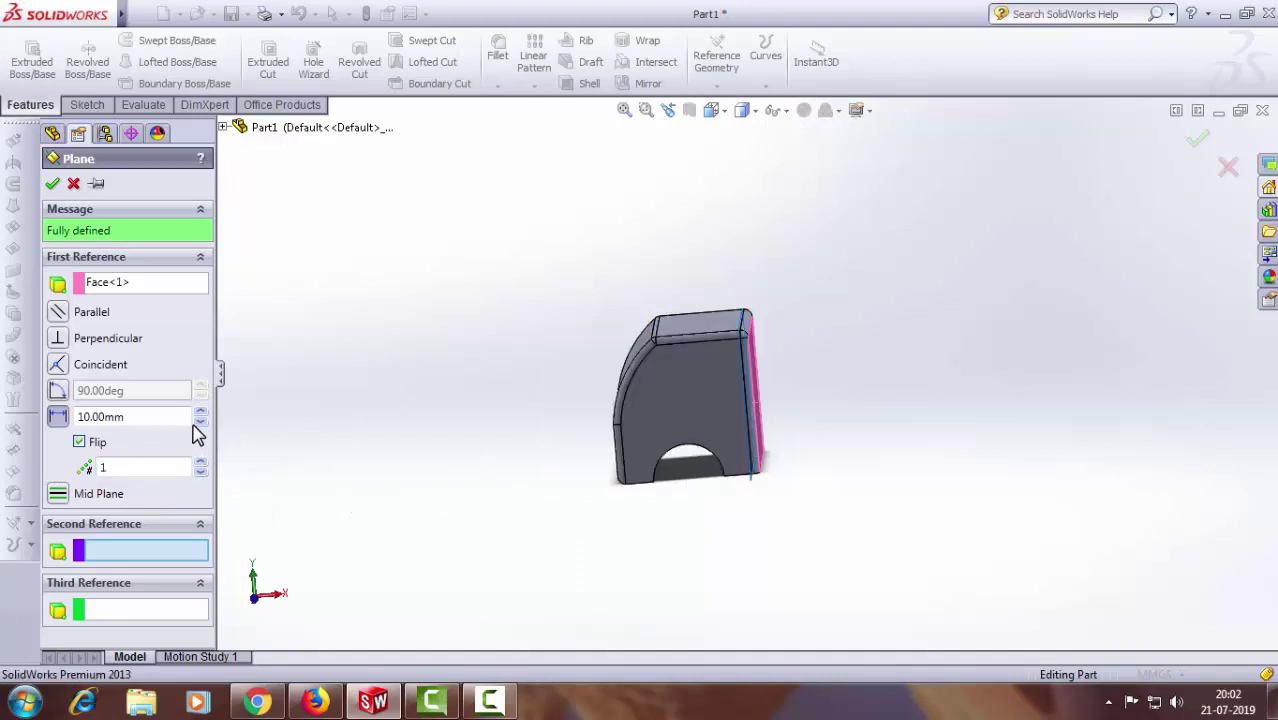
pyautogui.moveTo(203, 418); pyautogui.dragTo(203, 418)
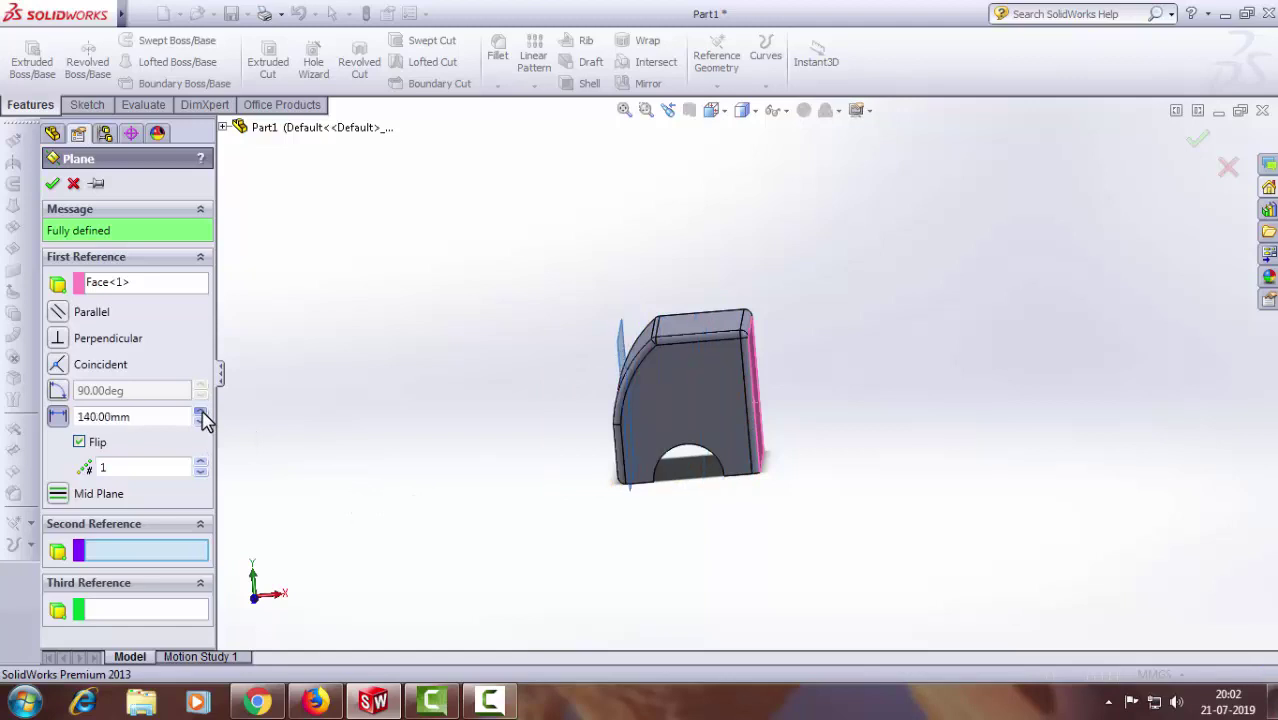
pyautogui.moveTo(455, 440)
pyautogui.mouseDown(button='middle')
pyautogui.moveTo(670, 455)
pyautogui.moveTo(604, 437)
pyautogui.mouseUp(button='middle')
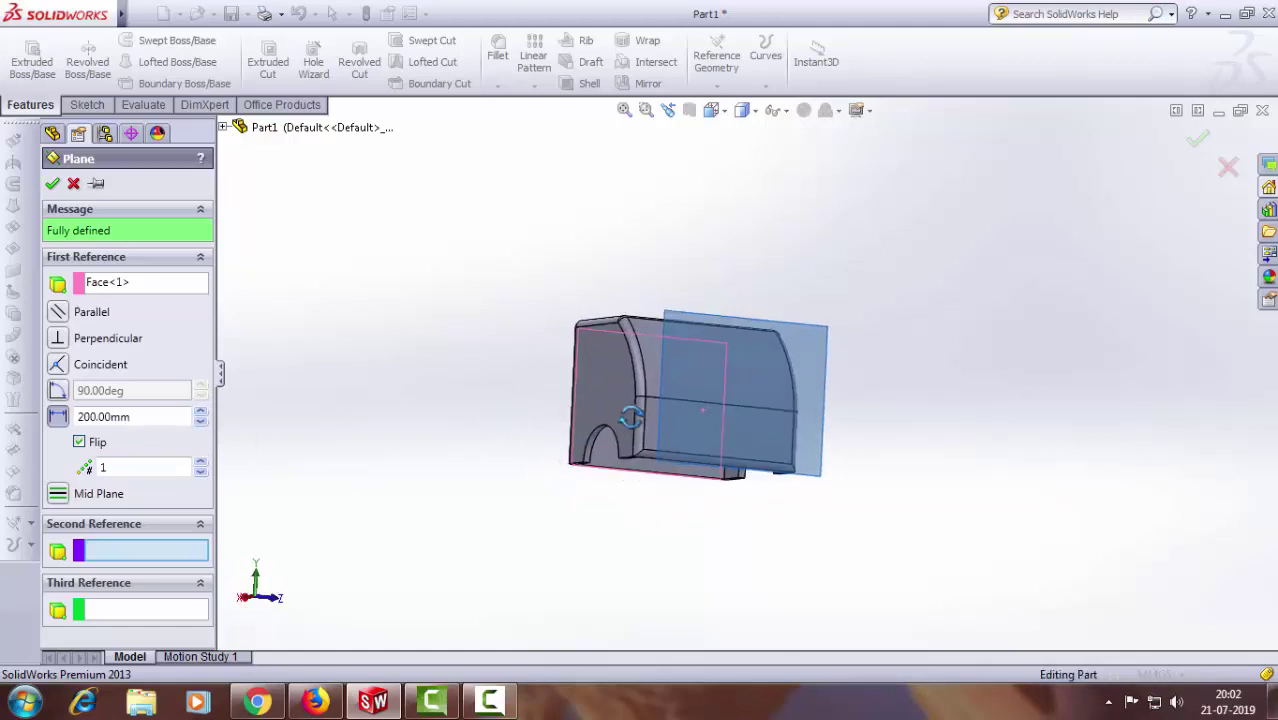
# Step: Confirm Plane1, view it face-on, and switch to hidden-lines-visible display
pyautogui.click(52, 185)
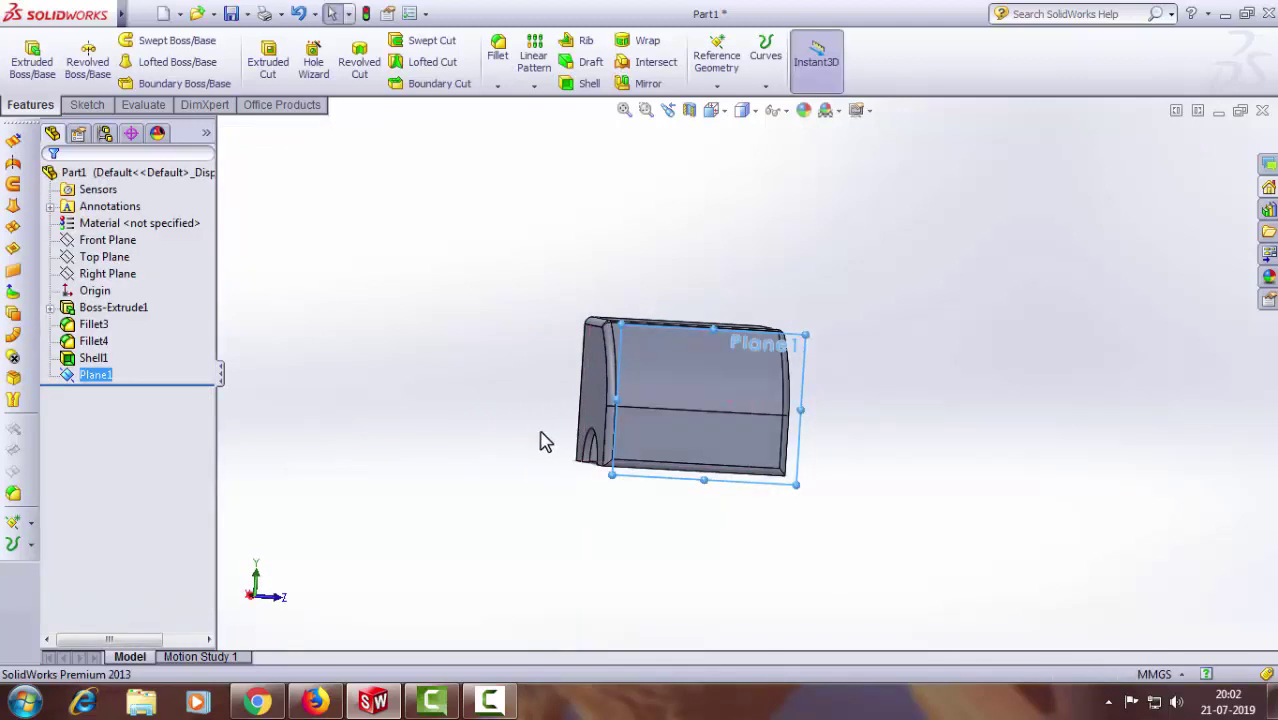
pyautogui.click(813, 390)
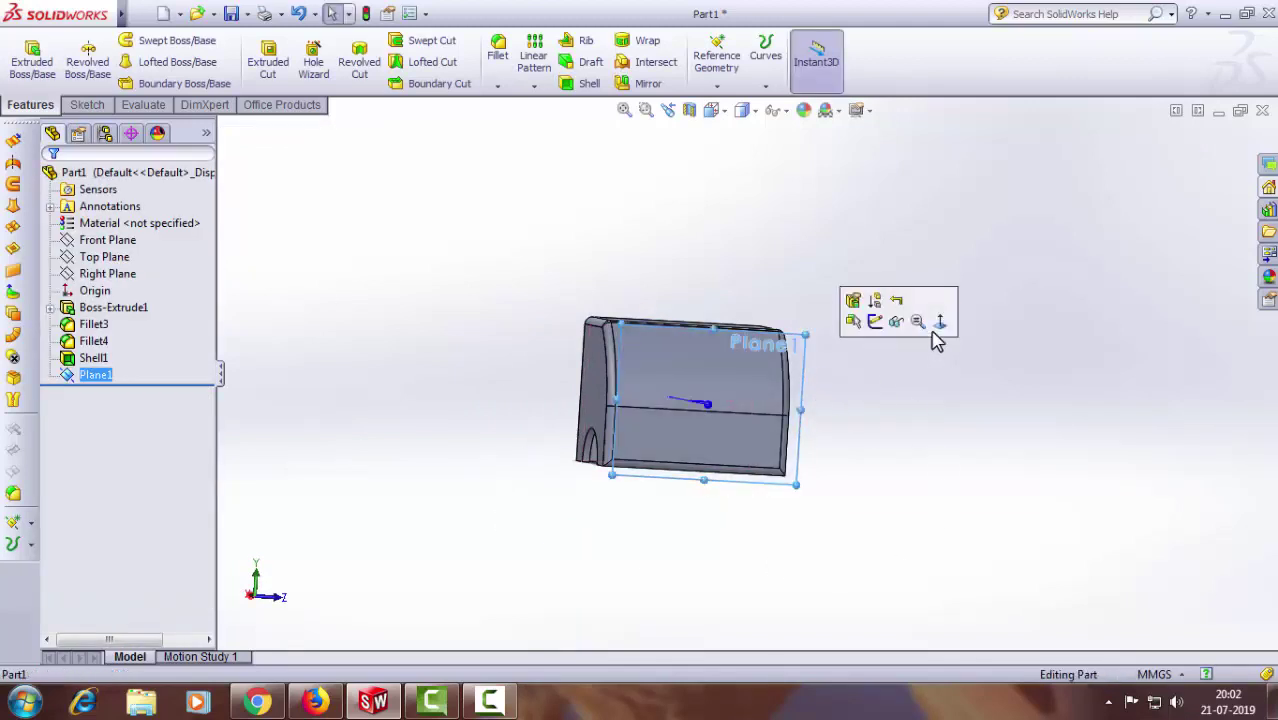
pyautogui.click(936, 322)
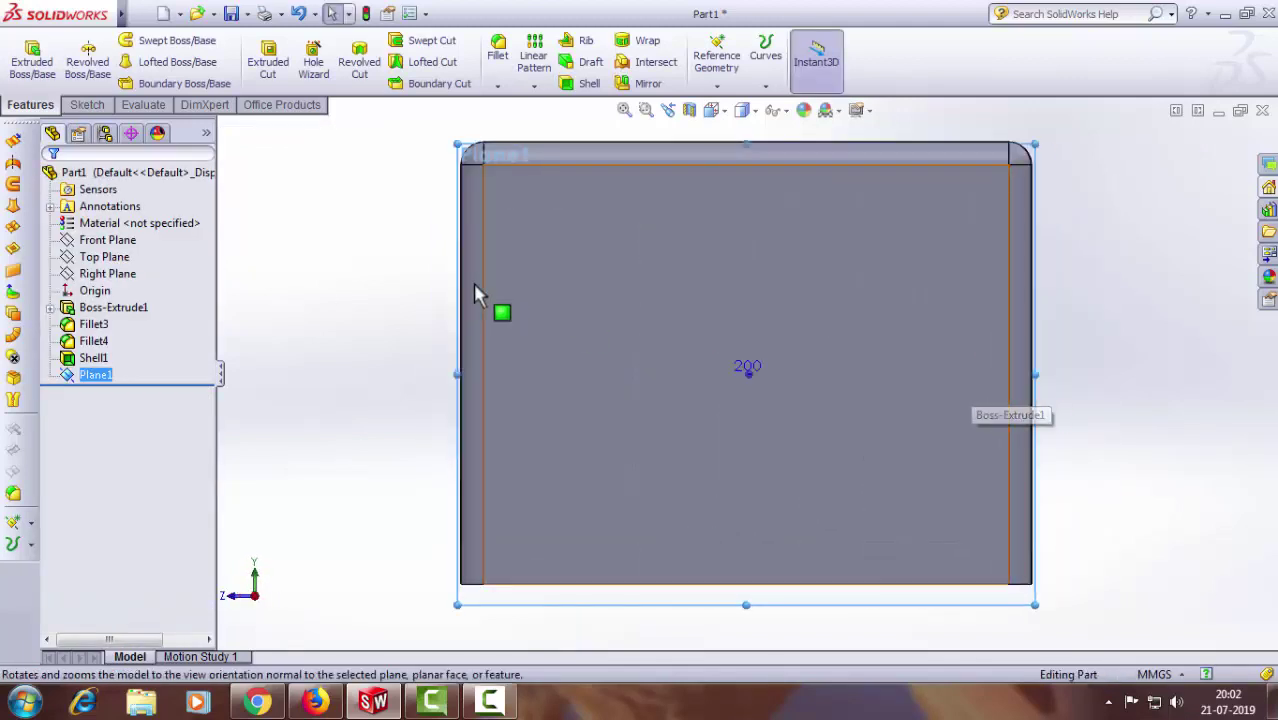
pyautogui.click(754, 112)
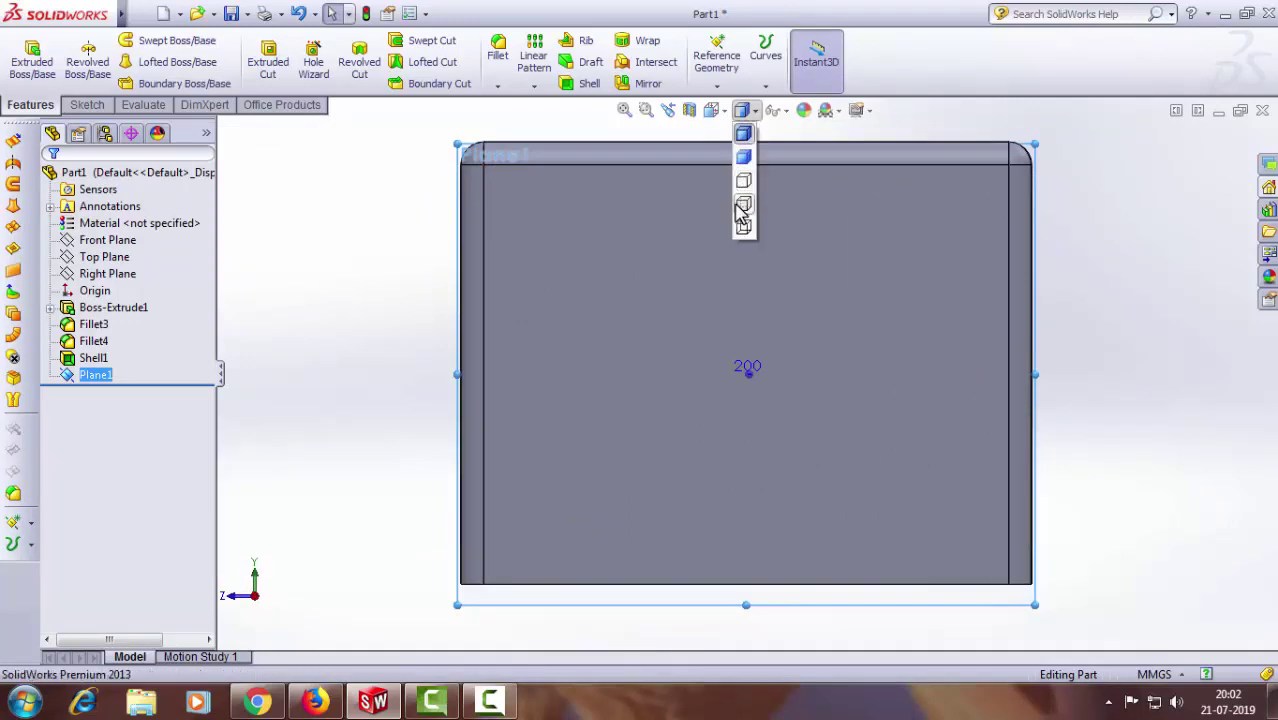
pyautogui.click(745, 205)
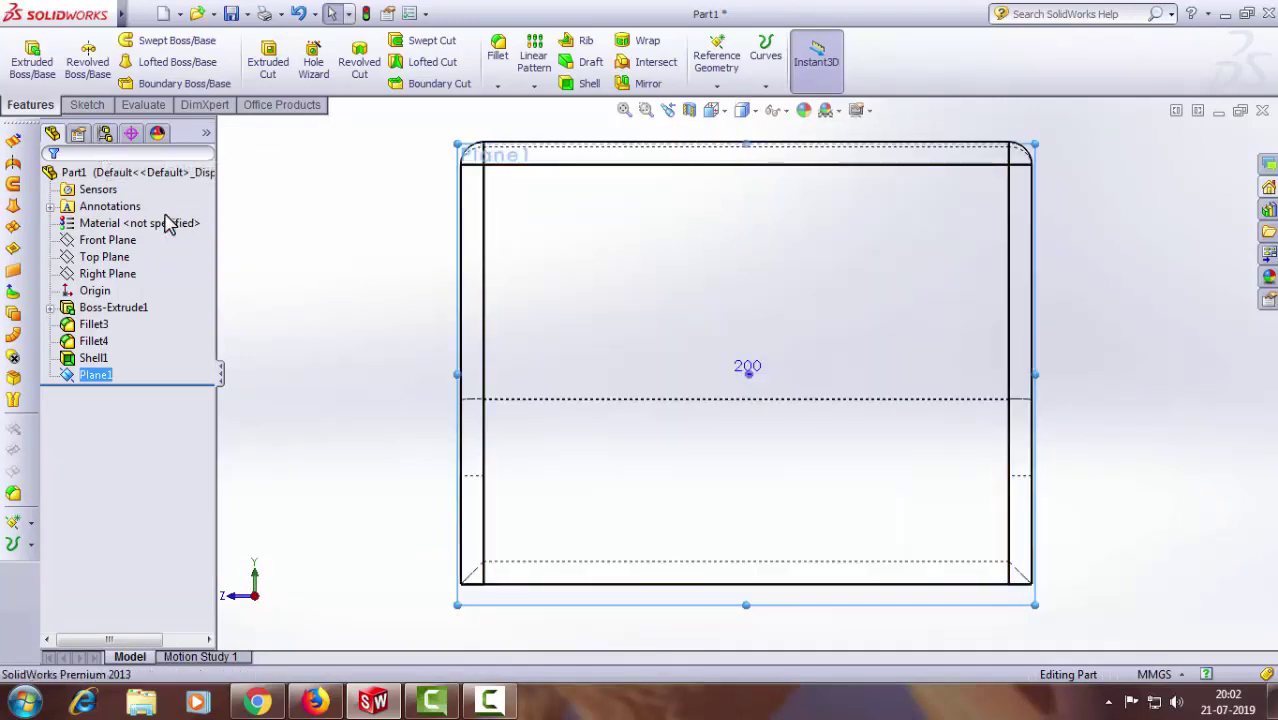
# Step: Sketch a vertical centerline on Plane1 running from above to below the part
pyautogui.click(82, 106)
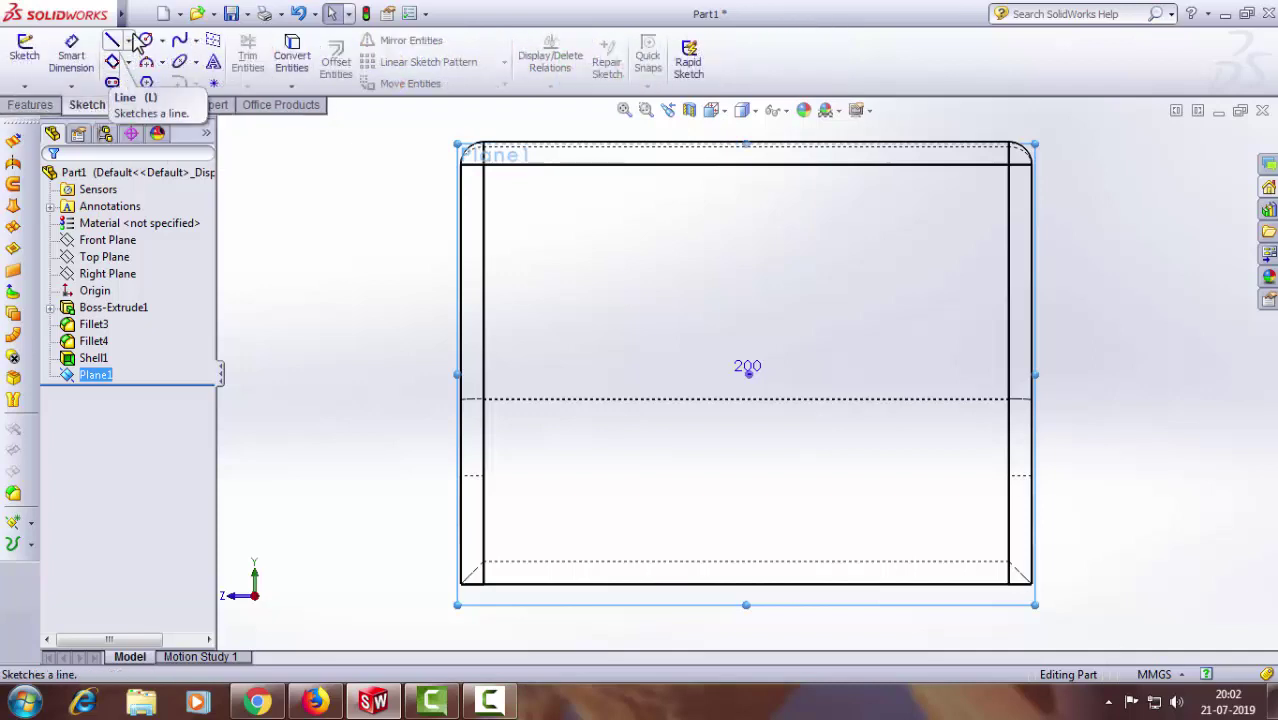
pyautogui.click(128, 40)
pyautogui.click(145, 78)
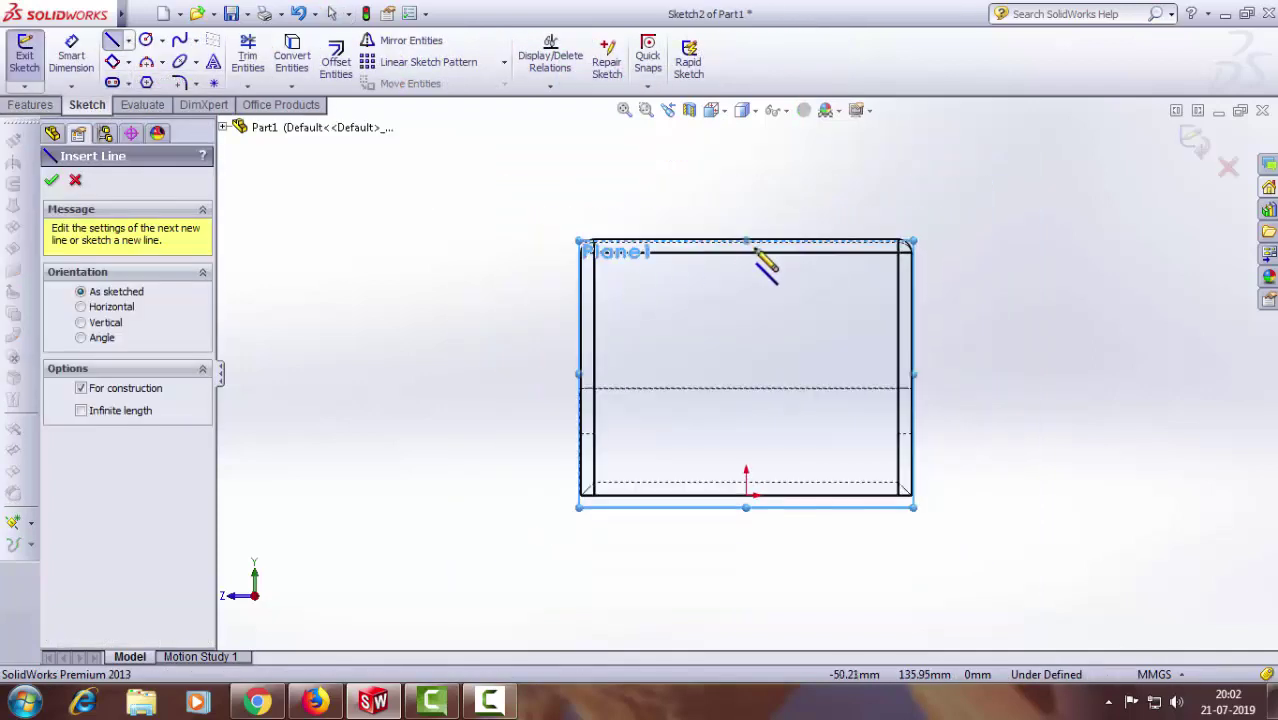
pyautogui.click(746, 160)
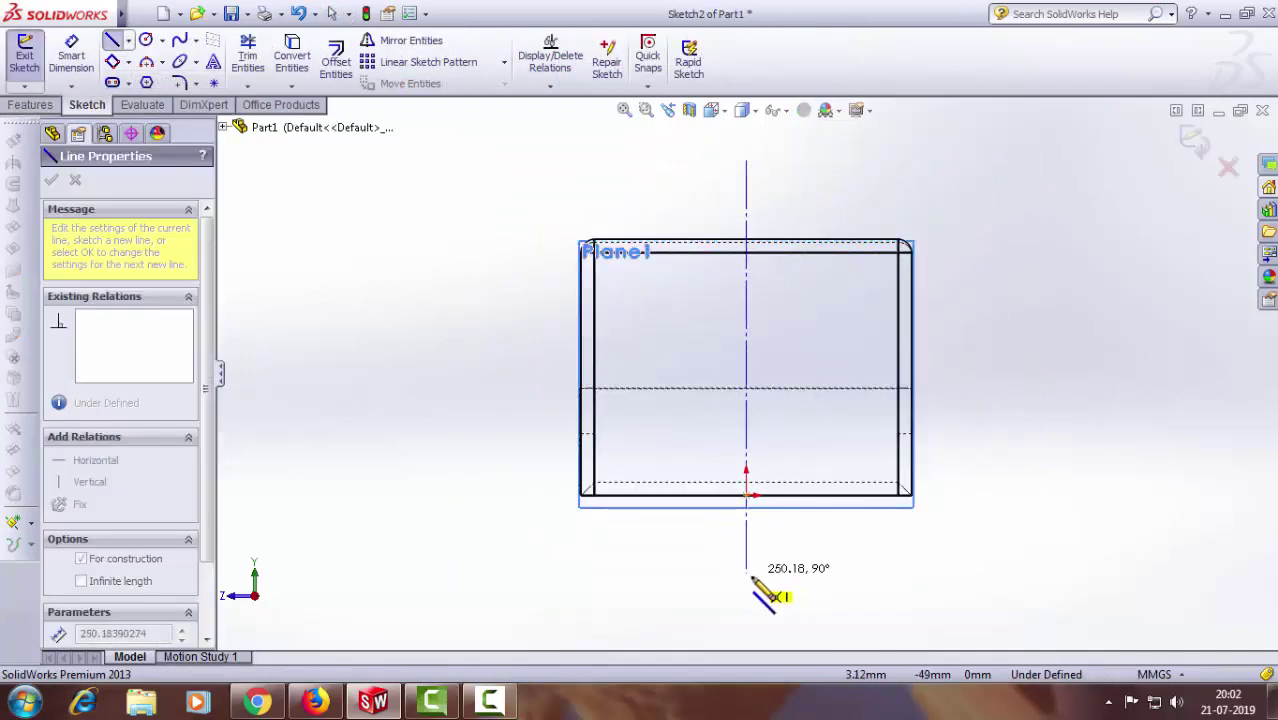
pyautogui.click(746, 575)
pyautogui.rightClick(470, 458)
pyautogui.click(500, 180)
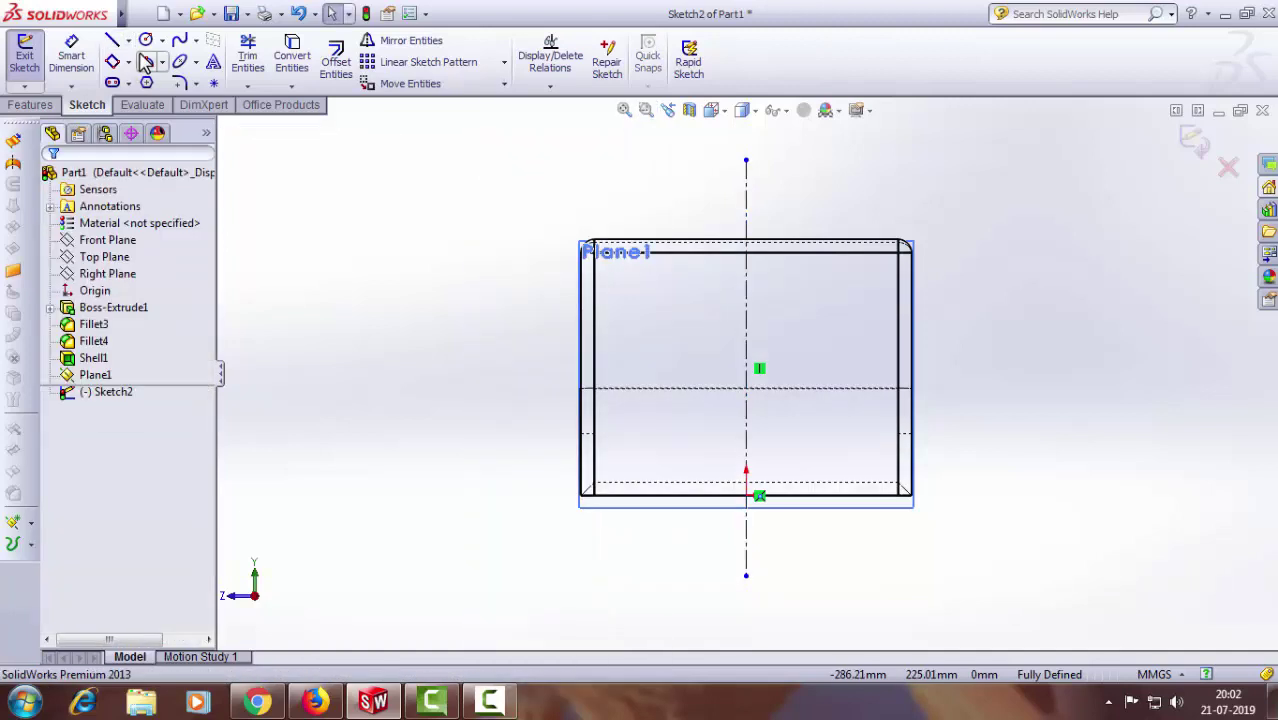
# Step: Reopen the line options and close the centerline tool, ready for regular lines
pyautogui.click(128, 40)
pyautogui.click(158, 79)
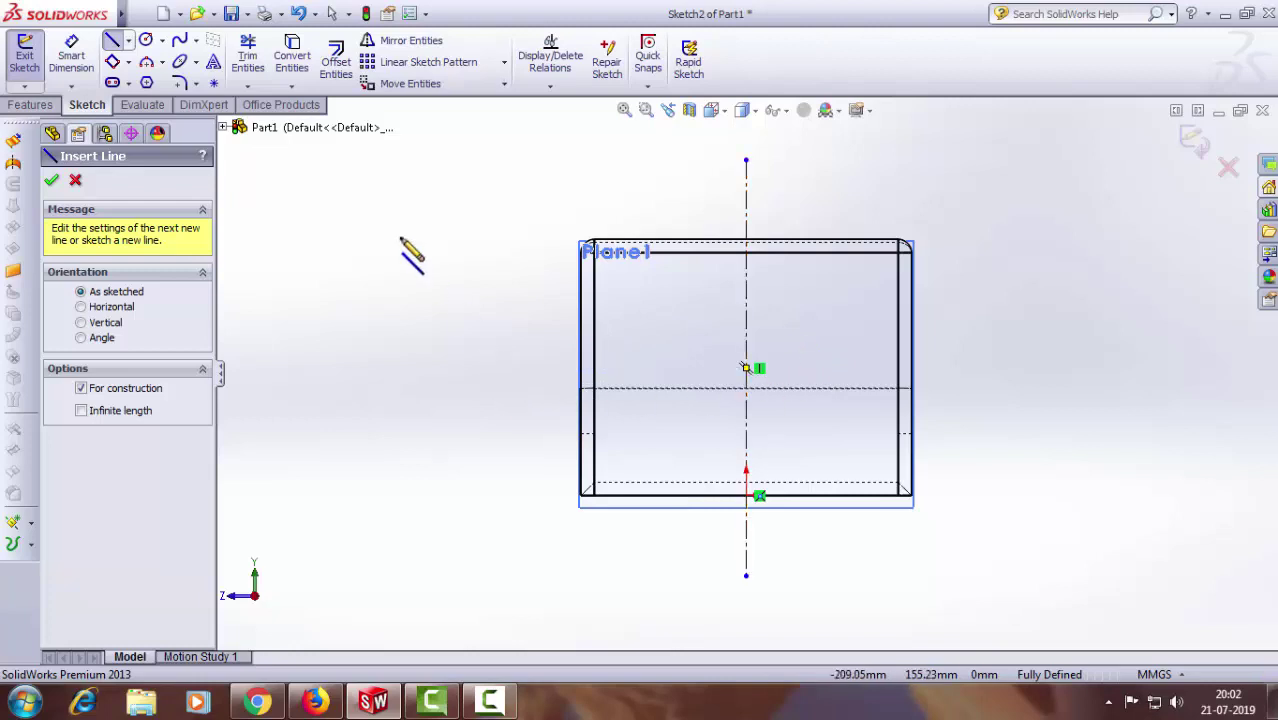
pyautogui.click(74, 182)
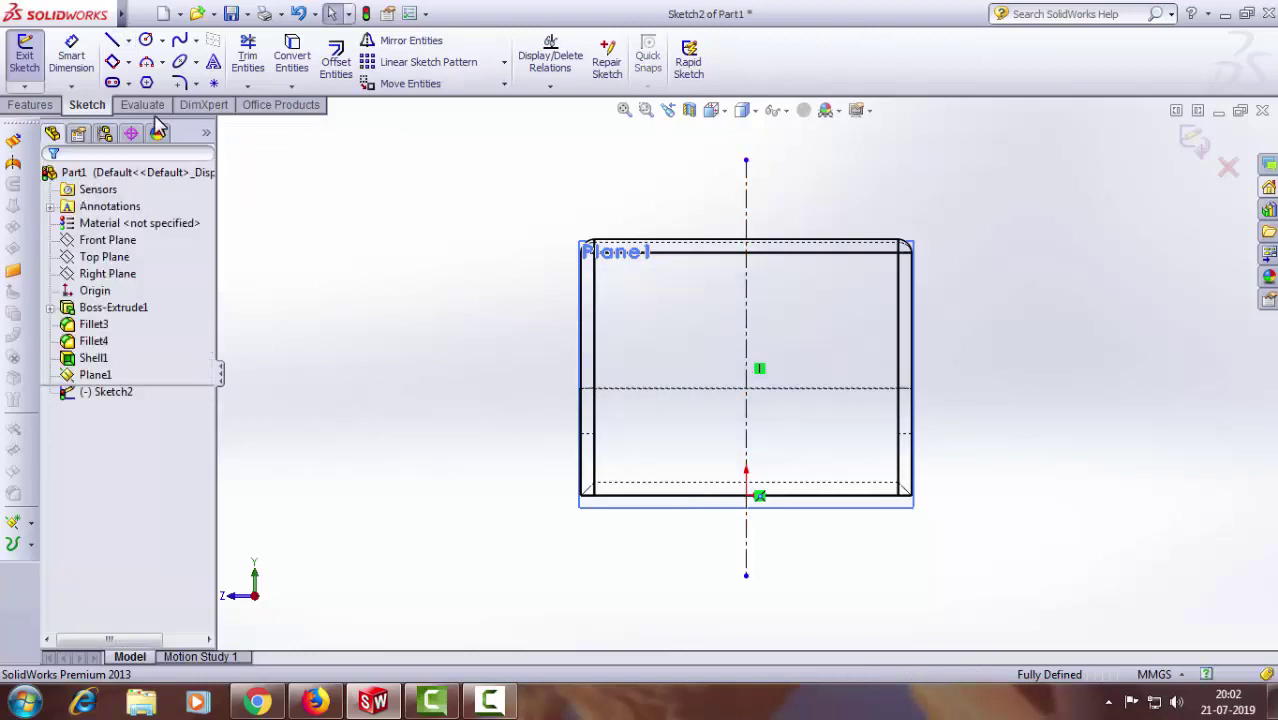
# Step: Start a sketch line on the centerline near its top
pyautogui.click(112, 40)
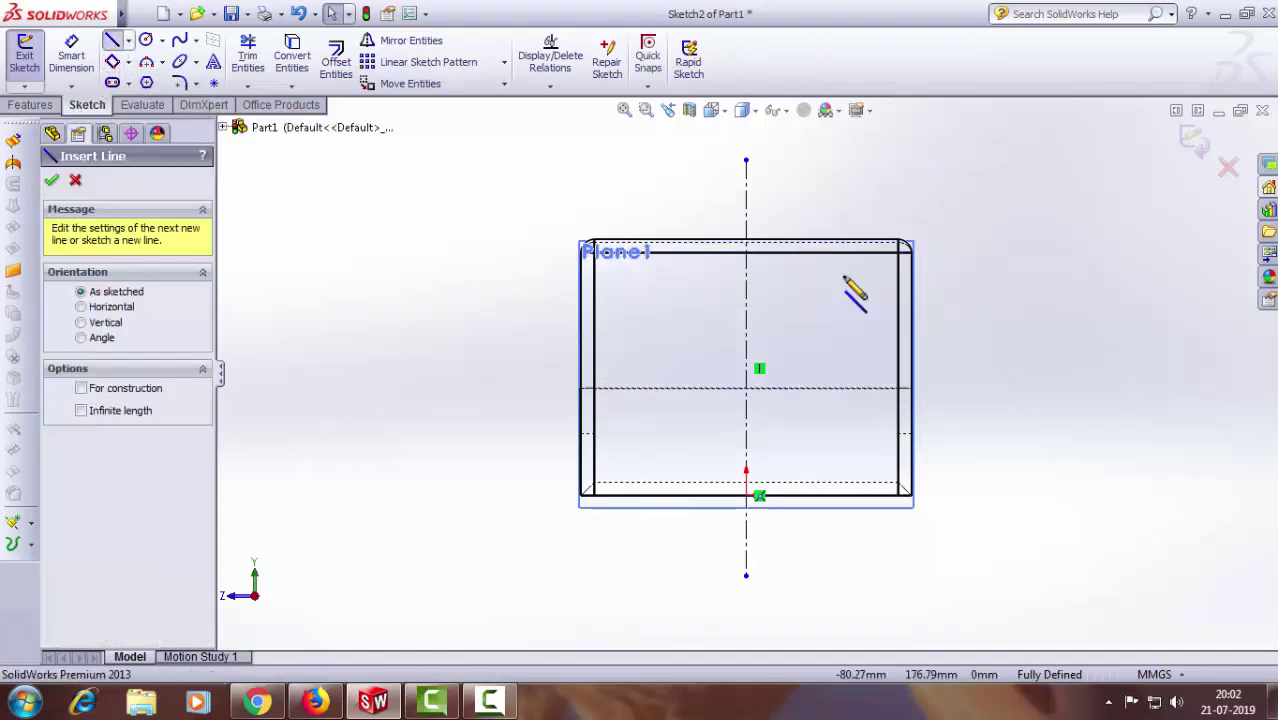
pyautogui.scroll(-1, 850, 297)
pyautogui.scroll(-1, 720, 280)
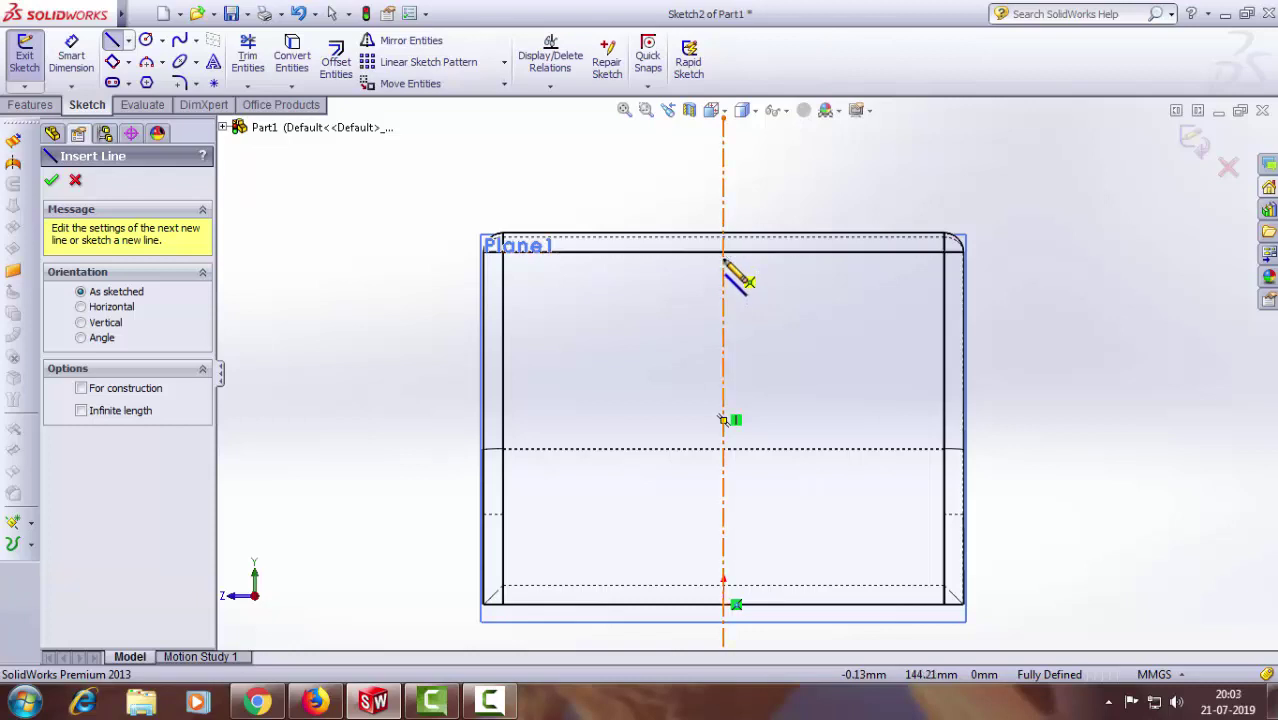
pyautogui.click(724, 260)
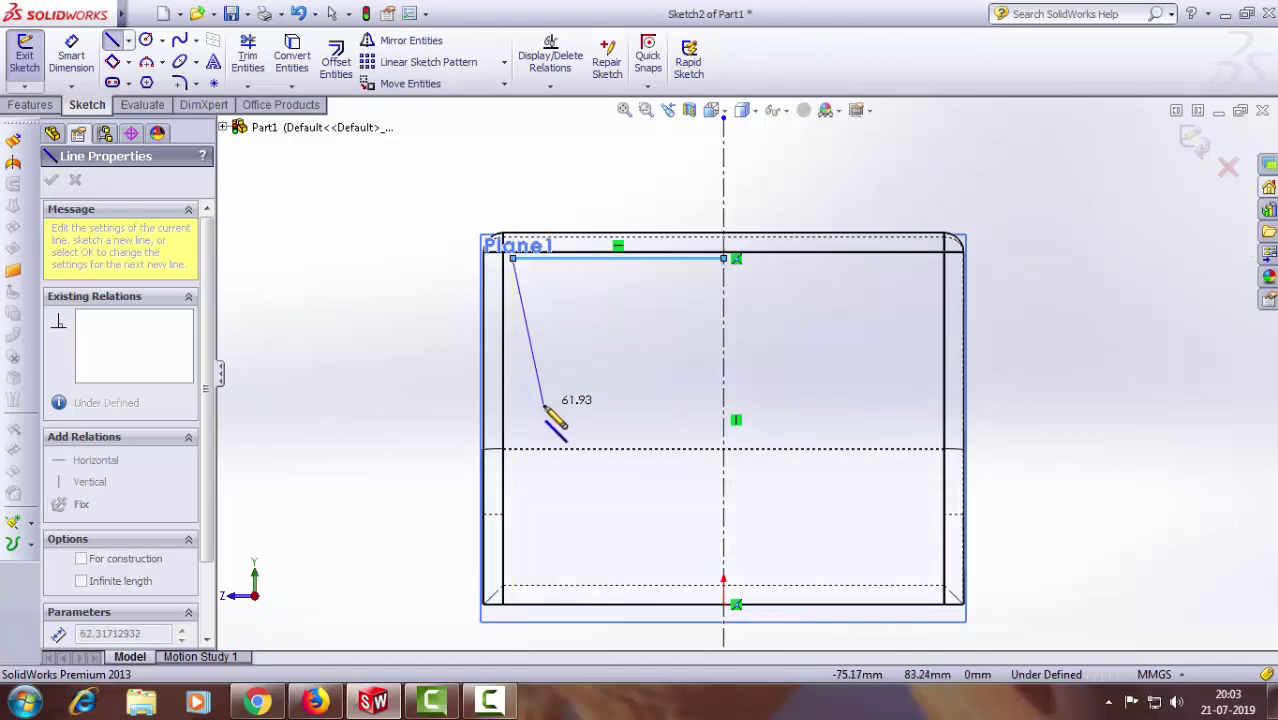
# Step: View the sketch plane straight on with the model displayed as wireframe
pyautogui.moveTo(556, 422)
pyautogui.mouseDown(button='middle')
pyautogui.moveTo(452, 430)
pyautogui.moveTo(485, 441)
pyautogui.mouseUp(button='middle')
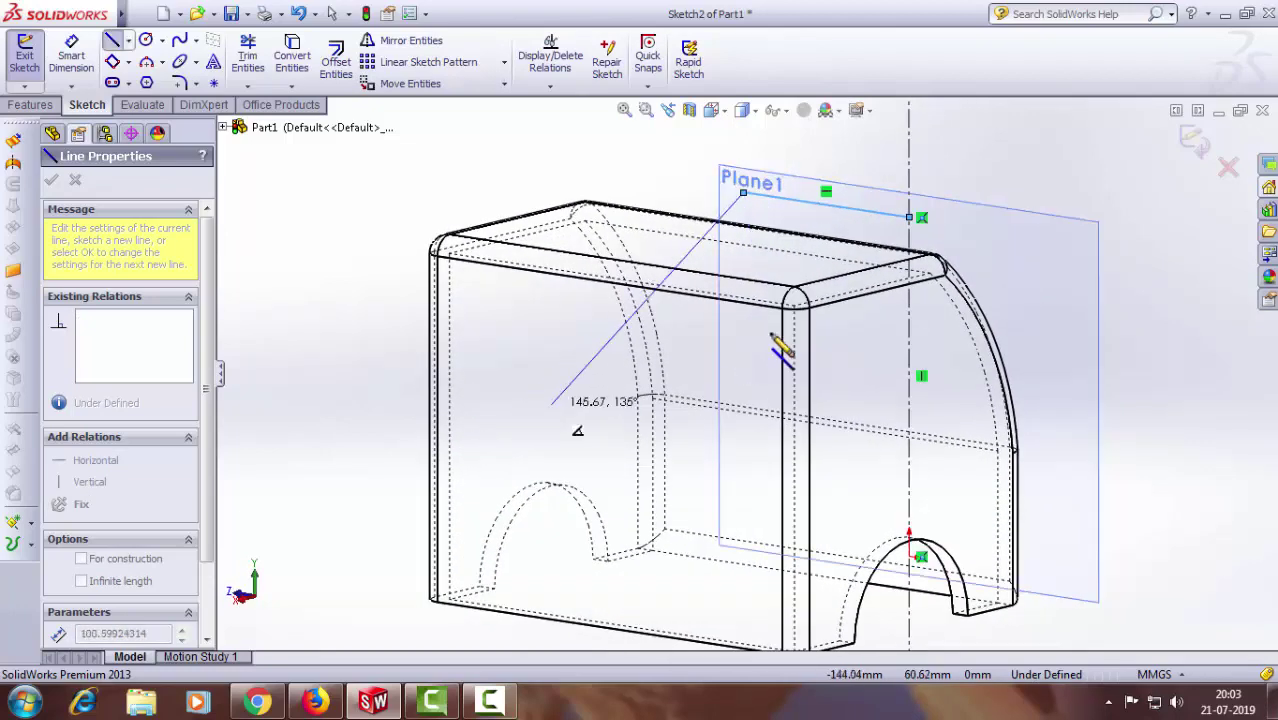
pyautogui.click(743, 111)
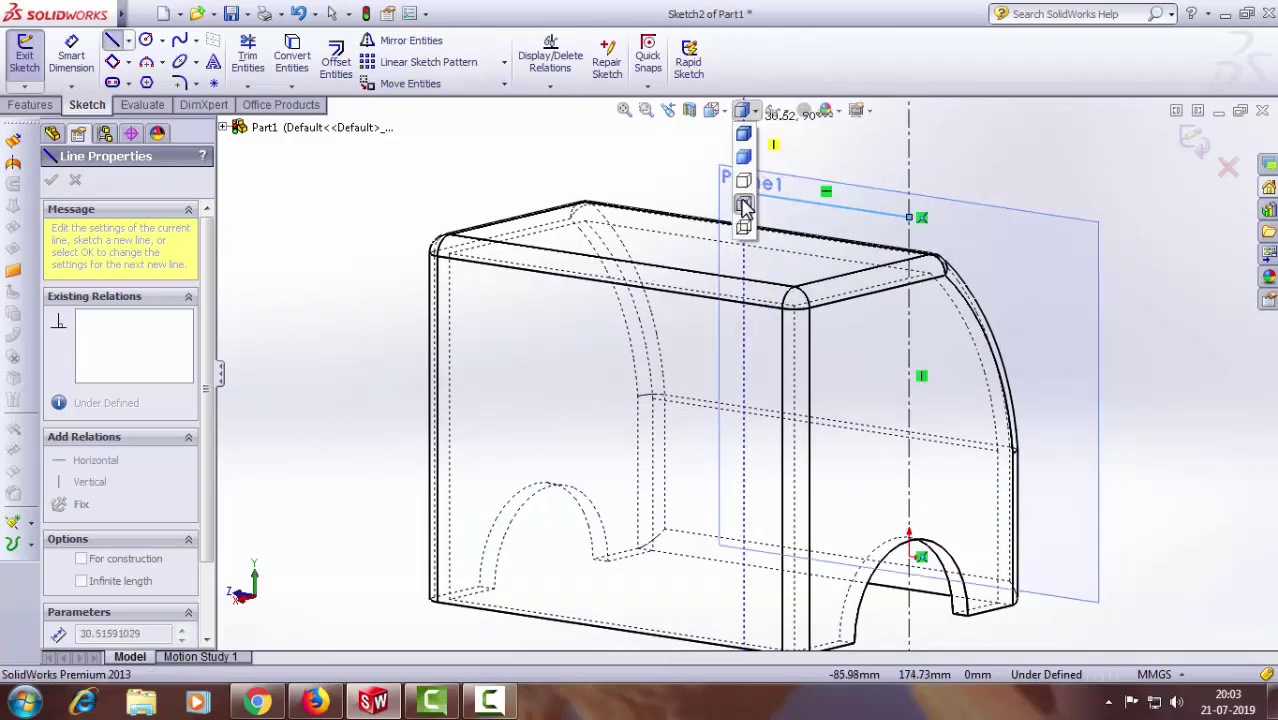
pyautogui.click(711, 110)
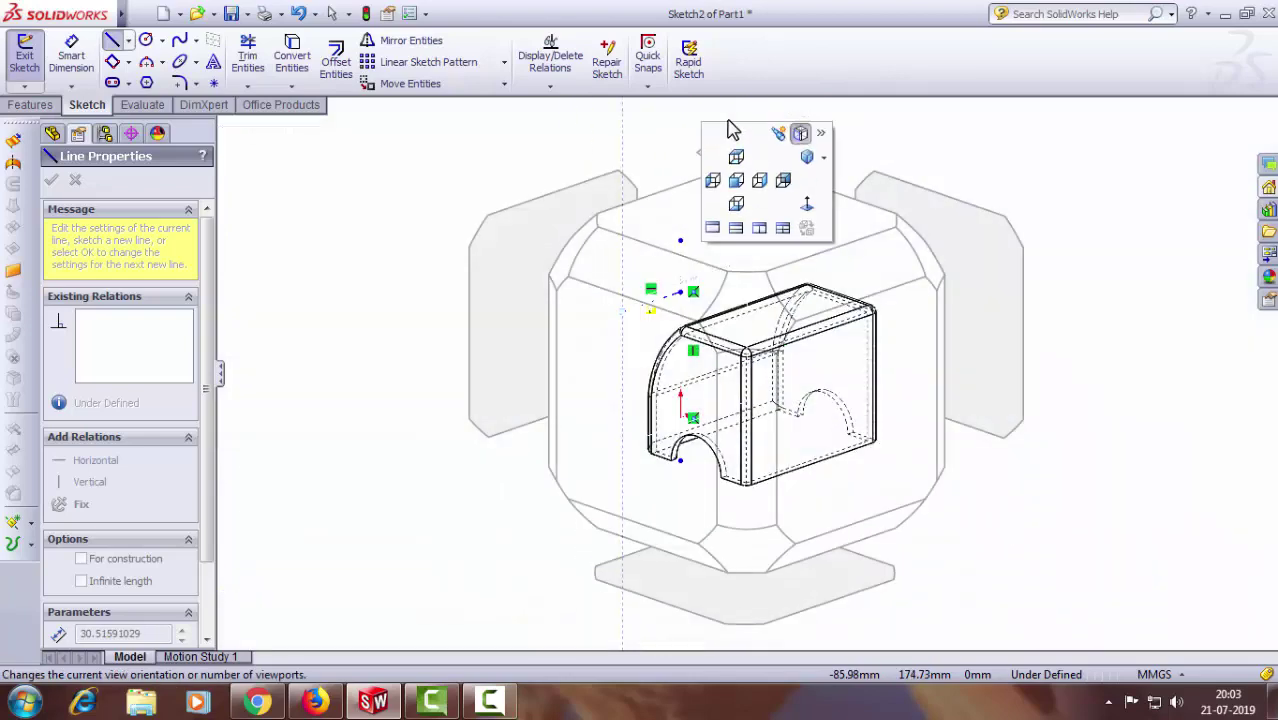
pyautogui.click(807, 207)
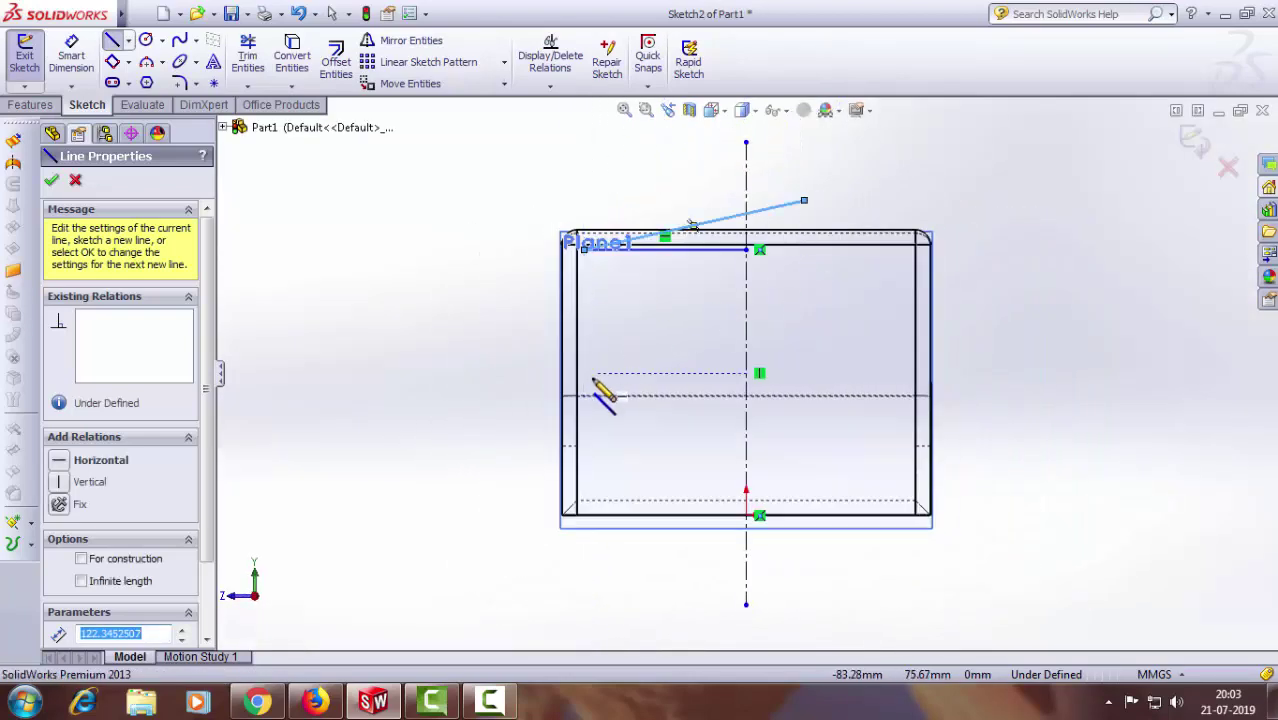
pyautogui.click(755, 111)
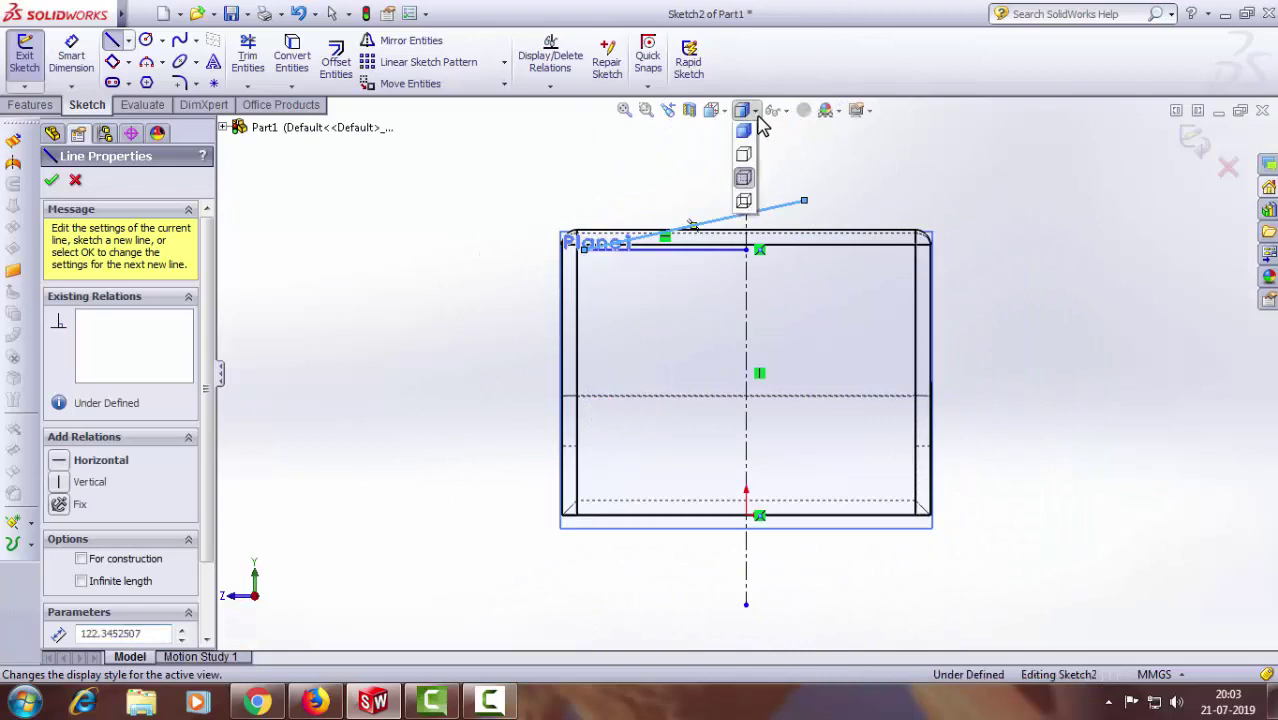
pyautogui.click(745, 228)
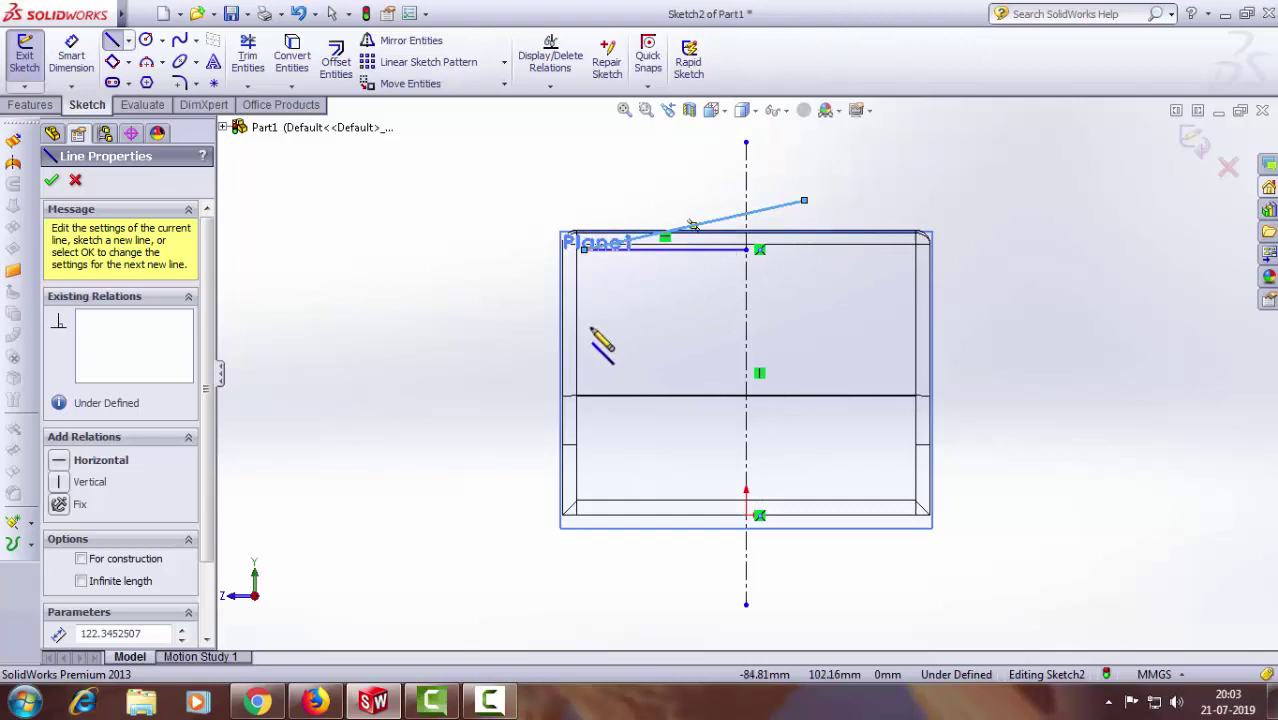
# Step: Delete the stray slanted line from the sketch
pyautogui.click(58, 181)
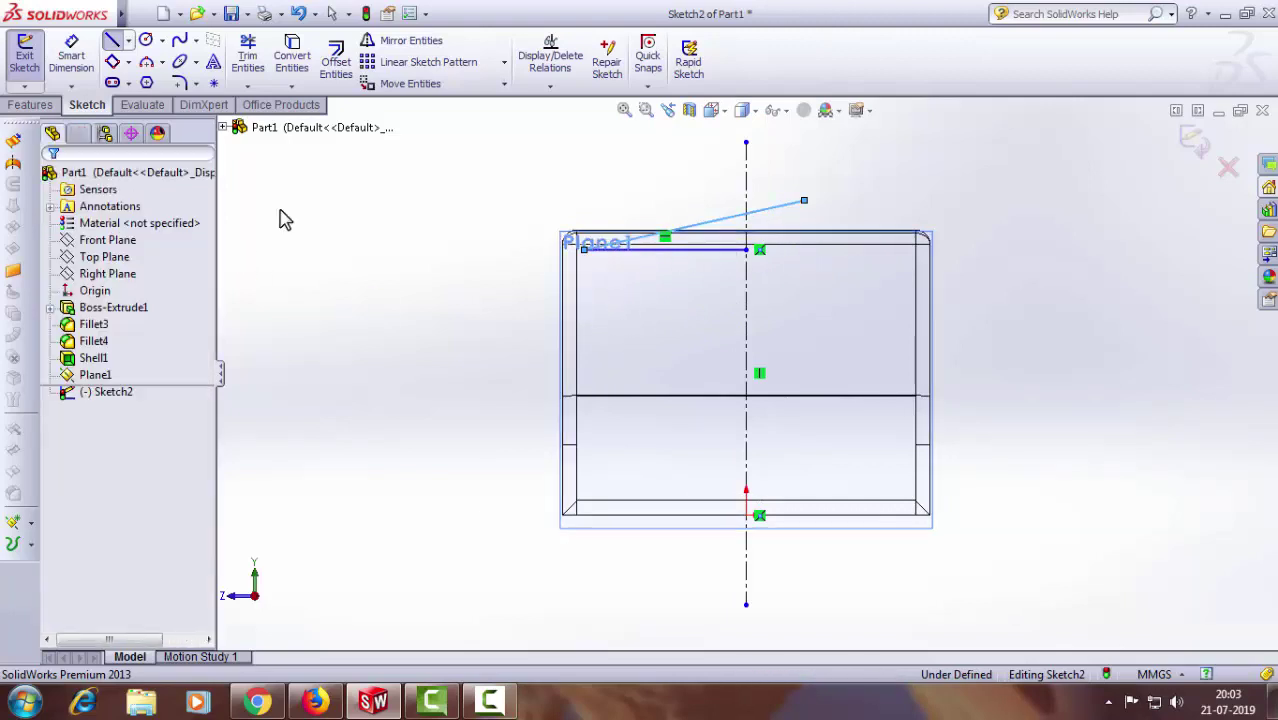
pyautogui.click(776, 212)
pyautogui.rightClick(776, 212)
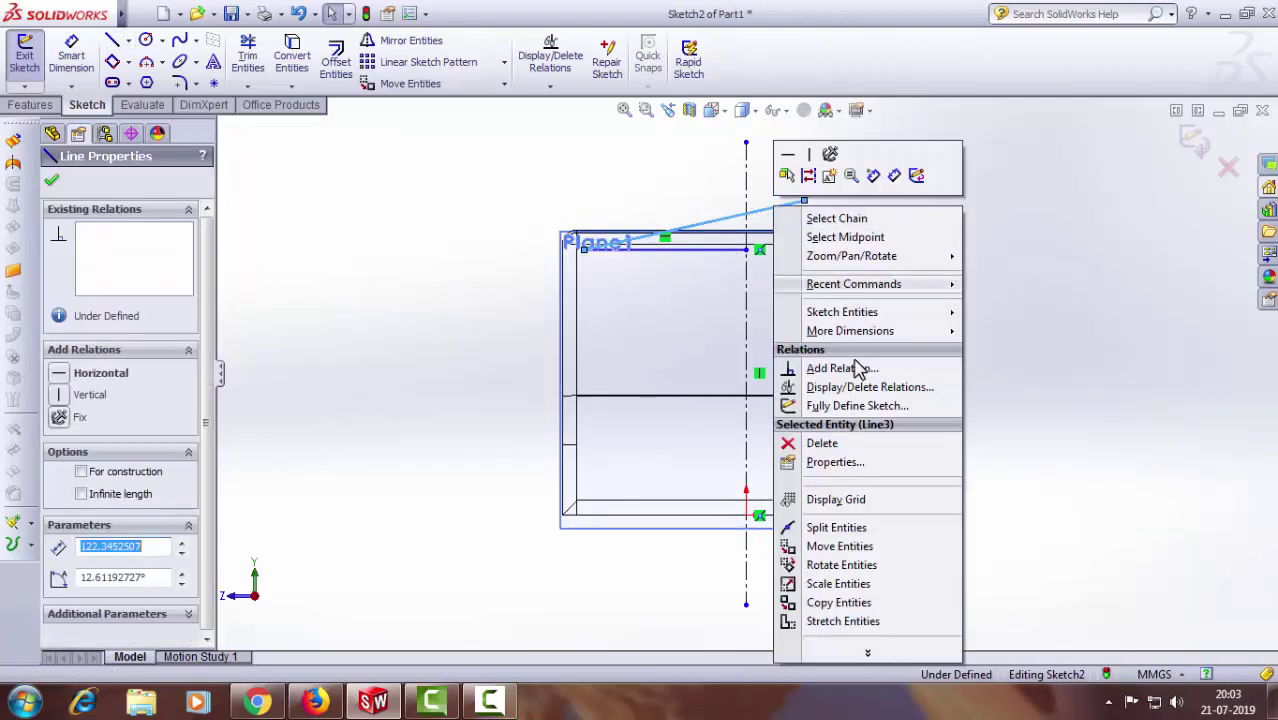
pyautogui.click(821, 443)
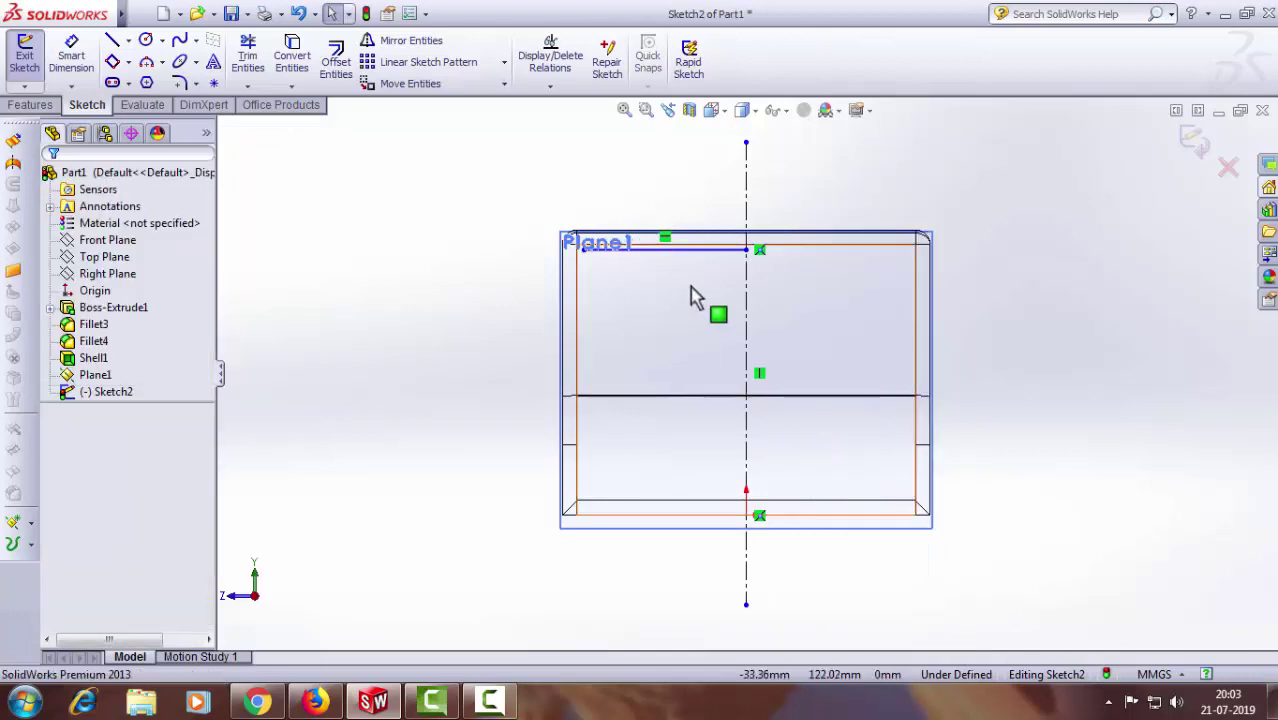
# Step: Draw the left vertical side down from the top line, then a bottom line past the centerline
pyautogui.click(112, 40)
pyautogui.scroll(-2, 575, 305)
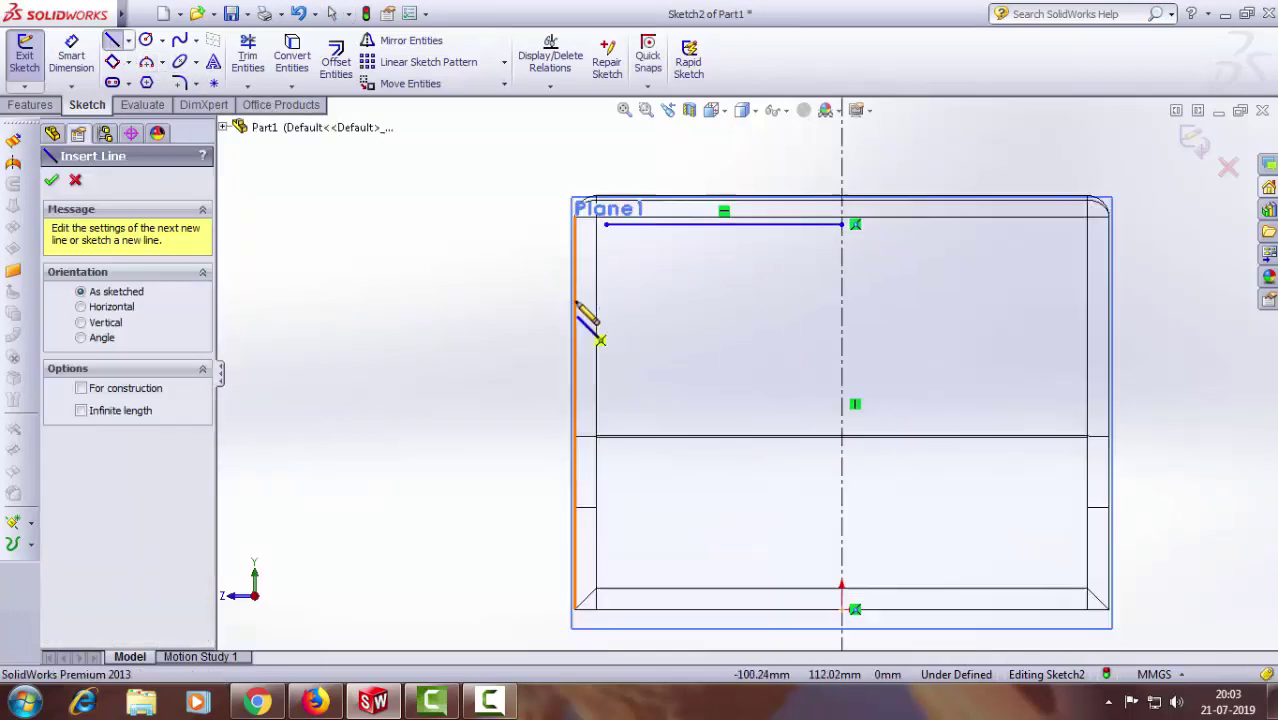
pyautogui.click(605, 225)
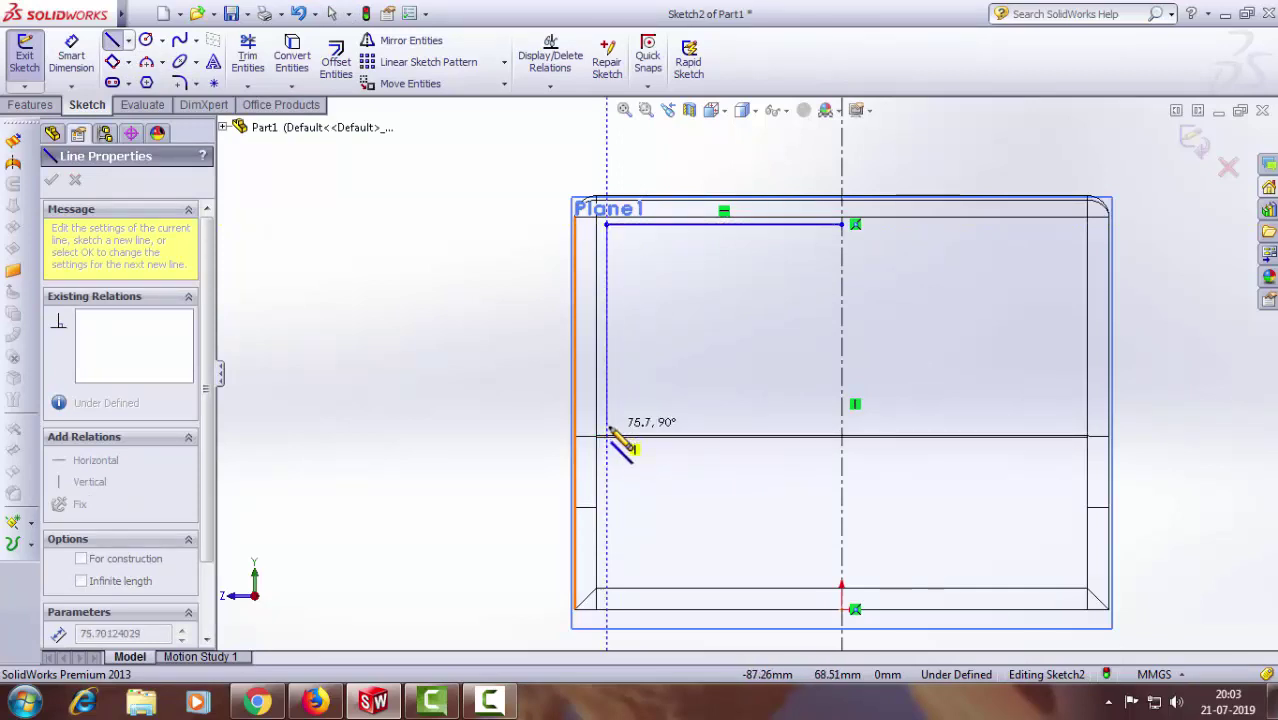
pyautogui.click(609, 428)
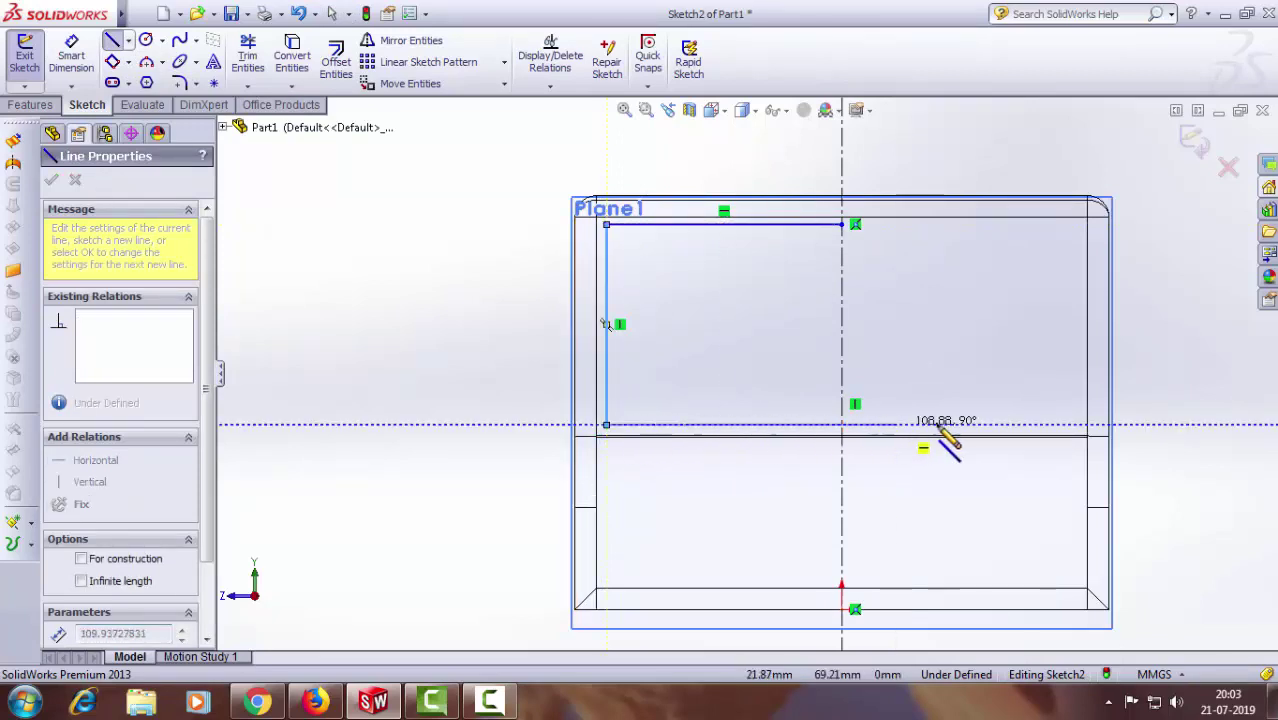
pyautogui.click(875, 425)
pyautogui.rightClick(897, 427)
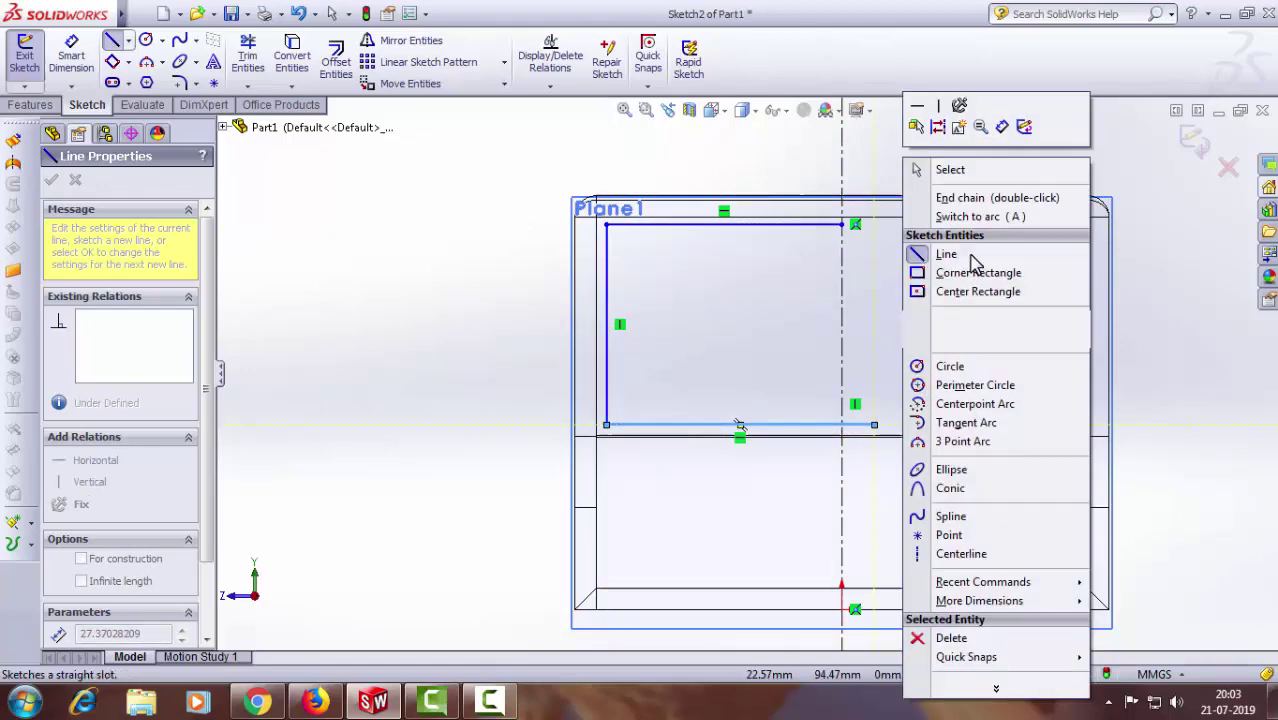
pyautogui.click(968, 174)
pyautogui.click(248, 55)
# Step: Power-trim the bottom line's piece right of the centerline so it ends at the centerline
pyautogui.scroll(-3, 881, 391)
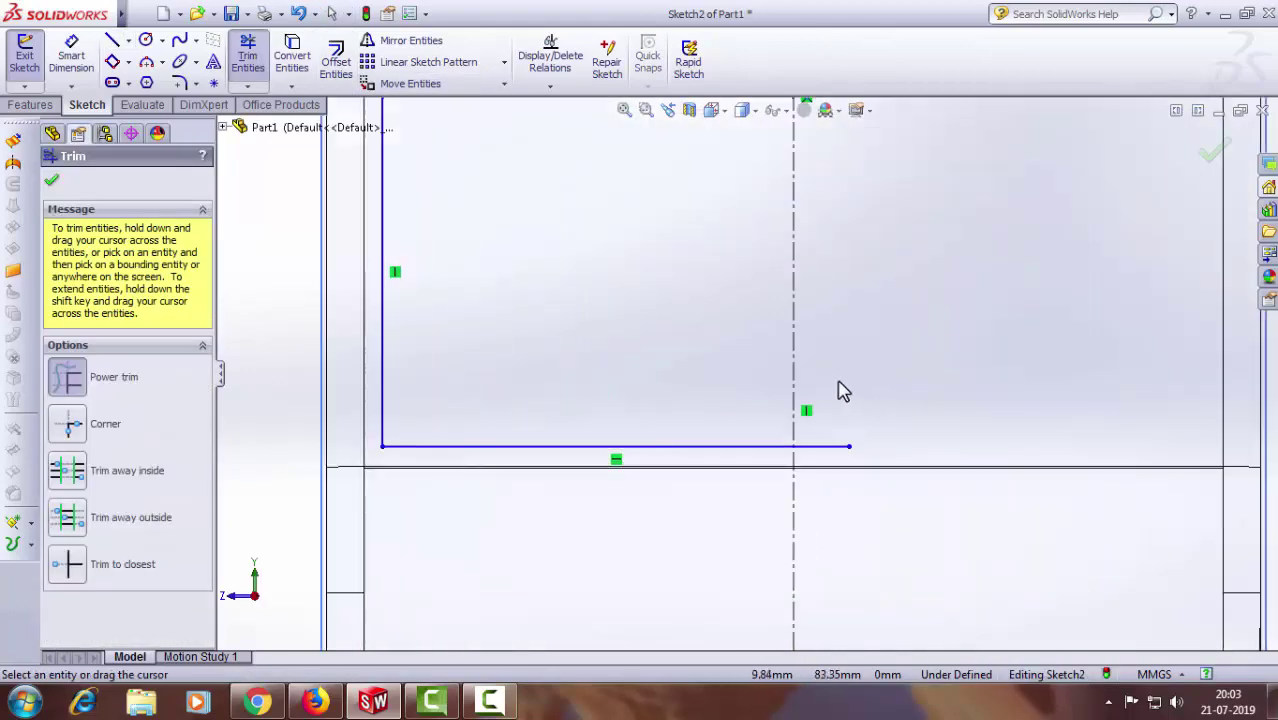
pyautogui.moveTo(845, 385)
pyautogui.mouseDown()
pyautogui.moveTo(833, 455)
pyautogui.moveTo(822, 380)
pyautogui.mouseUp()
pyautogui.scroll(2, 830, 330)
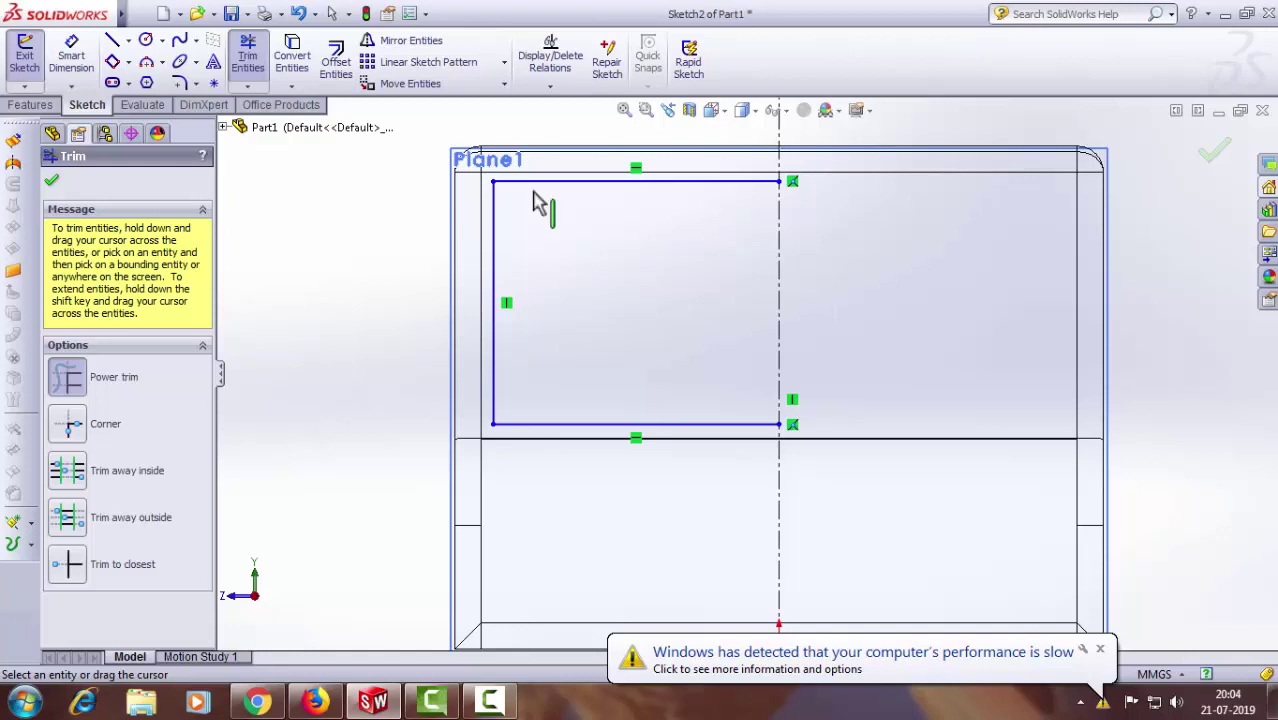
pyautogui.click(51, 180)
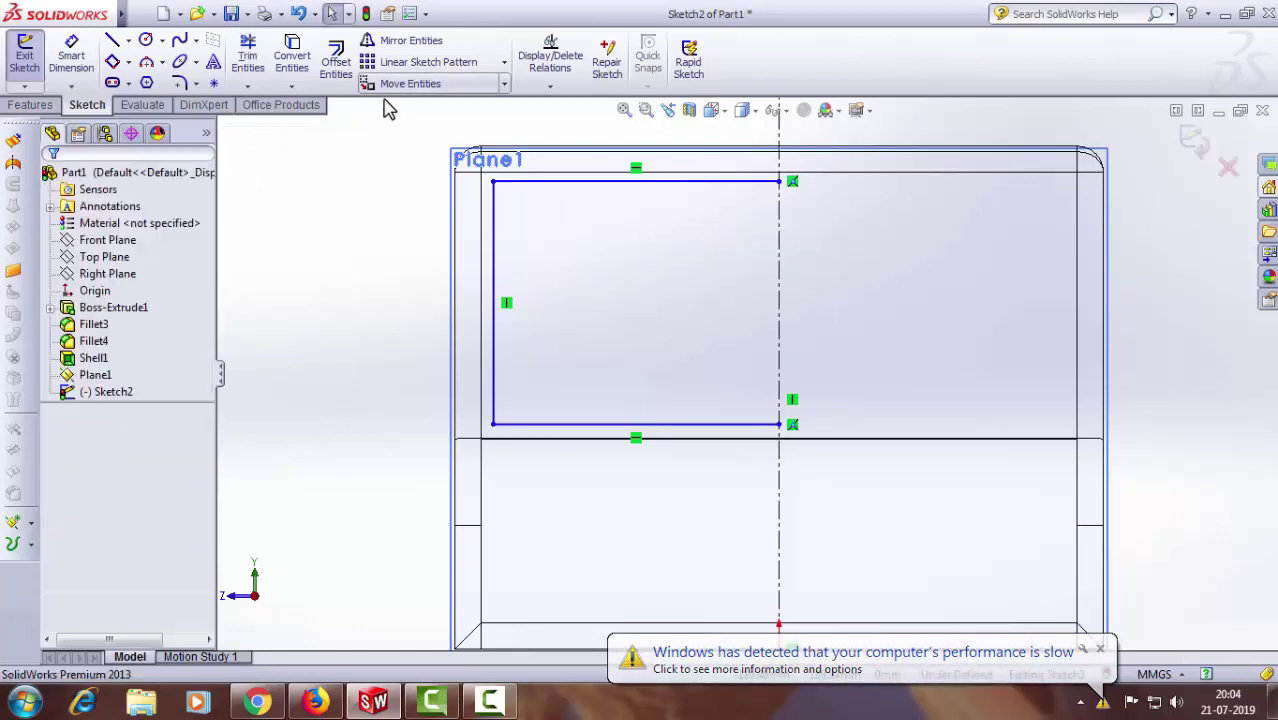
# Step: Mirror the top, left and bottom lines about centerline Line1 into a closed rectangle
pyautogui.click(390, 40)
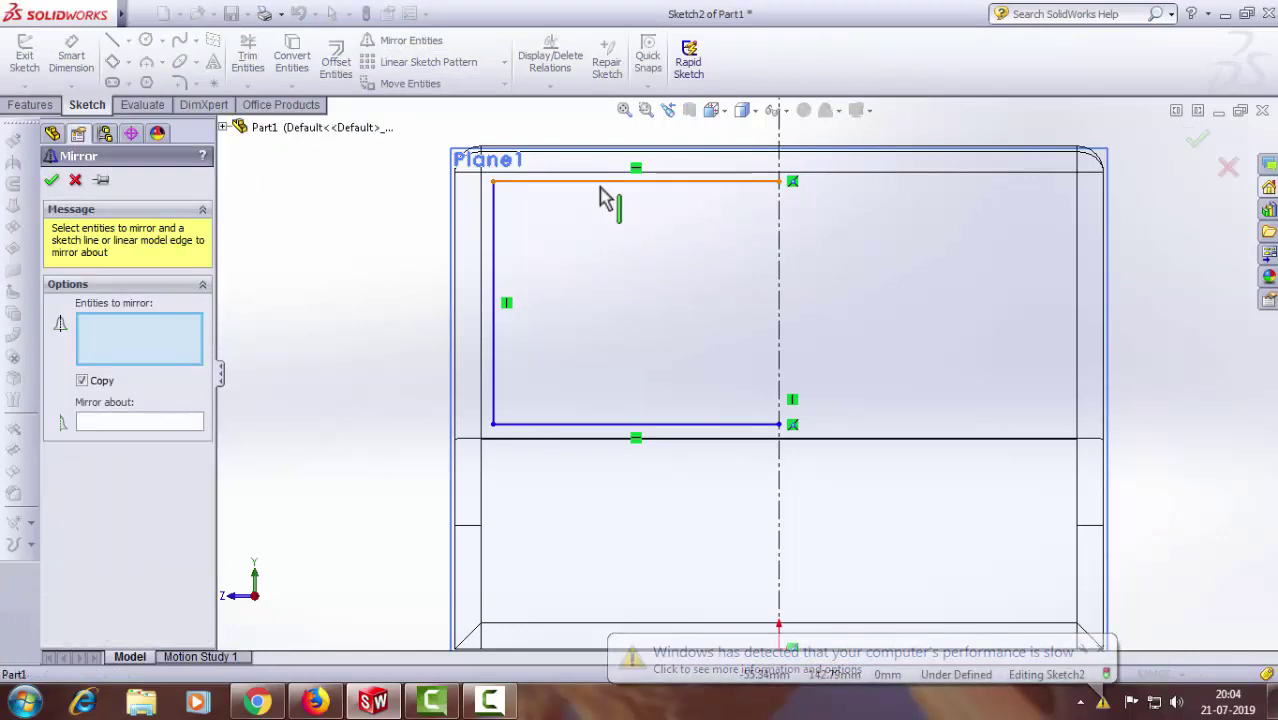
pyautogui.click(600, 183)
pyautogui.click(494, 268)
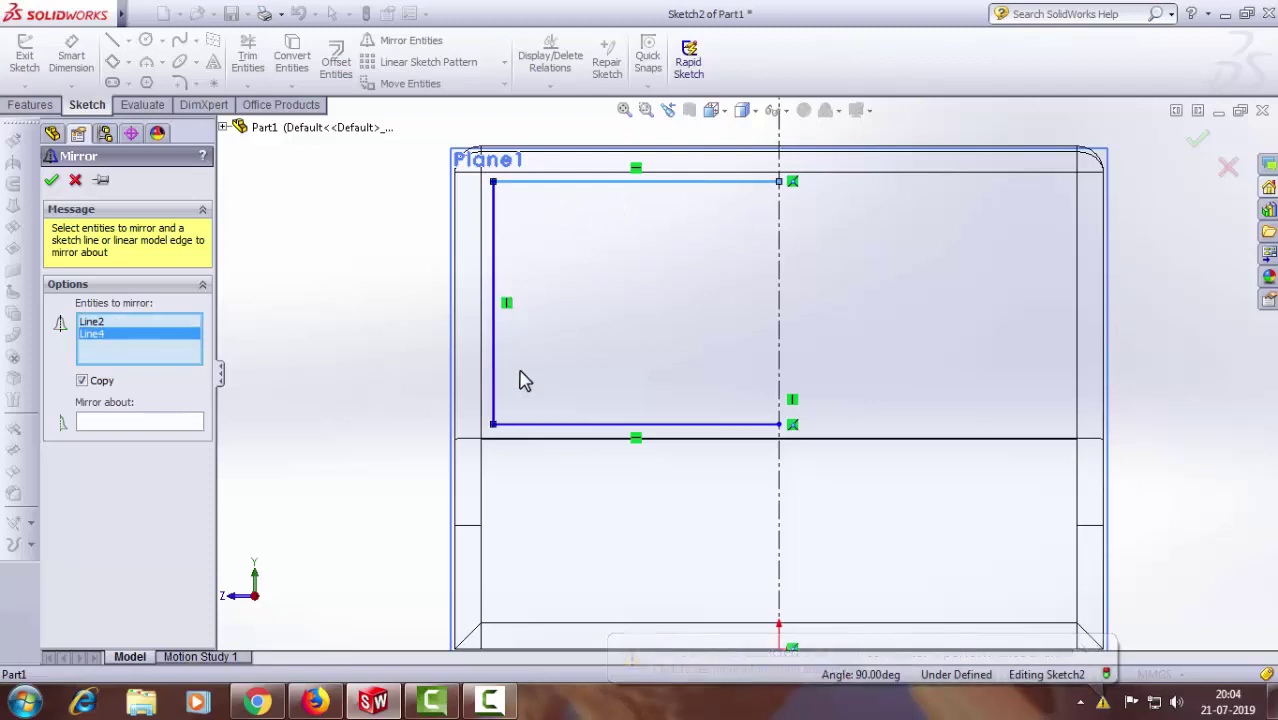
pyautogui.click(536, 425)
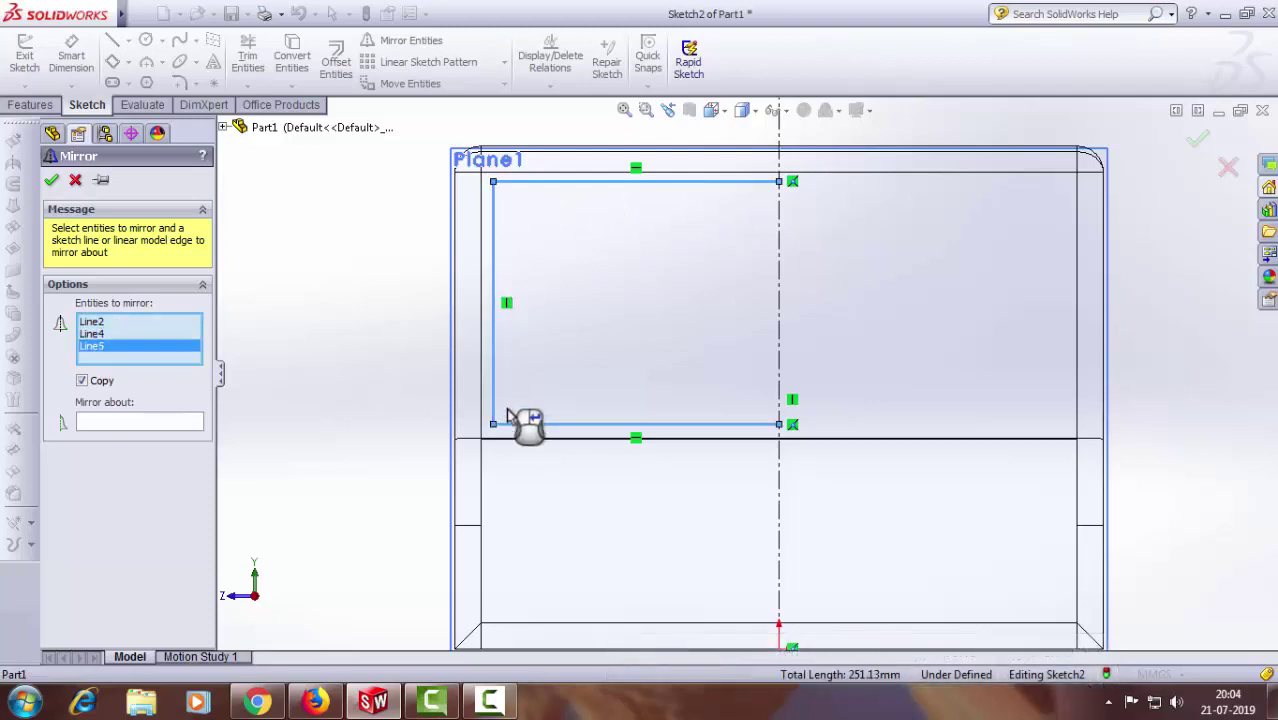
pyautogui.click(160, 430)
pyautogui.click(779, 350)
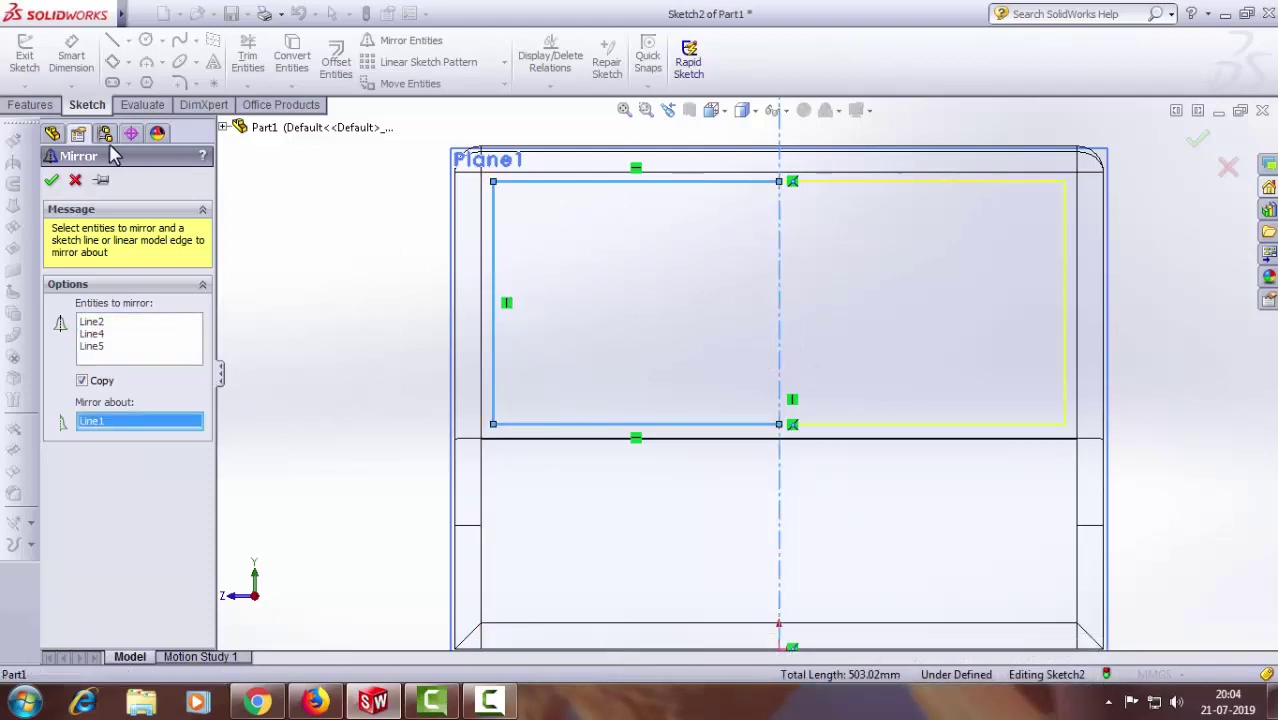
pyautogui.click(51, 181)
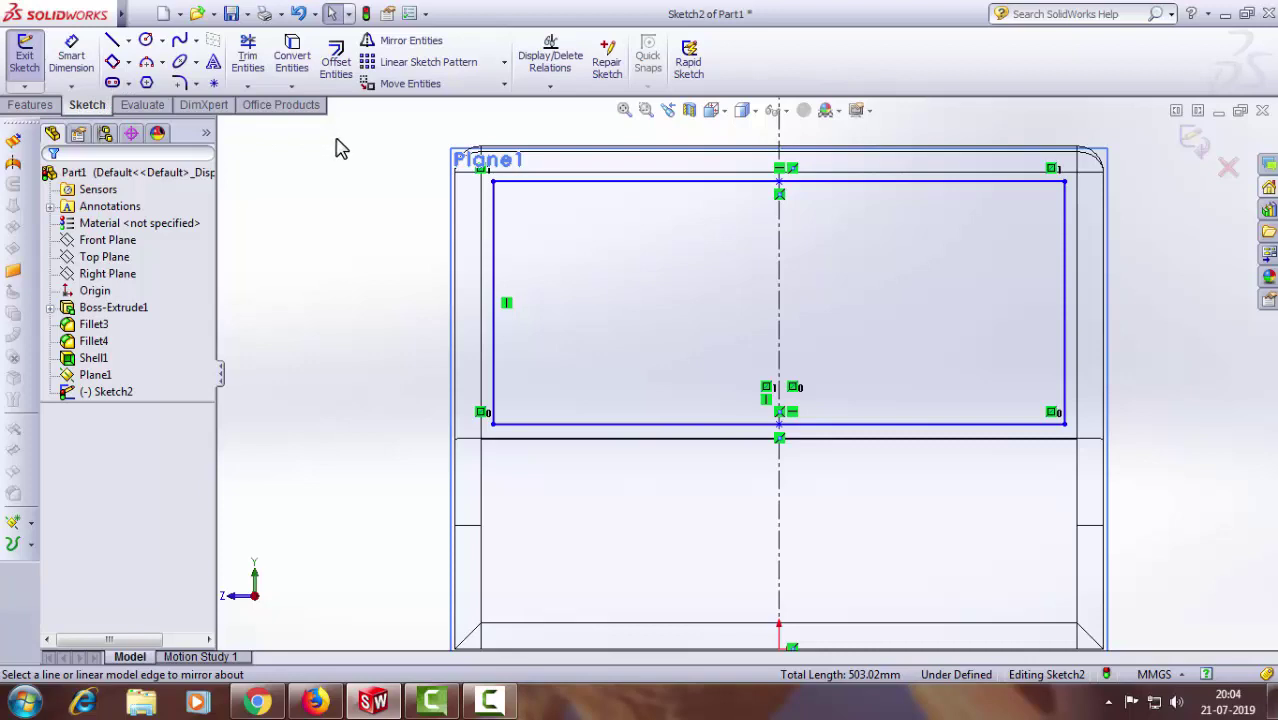
pyautogui.click(200, 84)
# Step: Pick the top-left and bottom-left corners for a sketch fillet, accepting the relation warnings
pyautogui.click(195, 84)
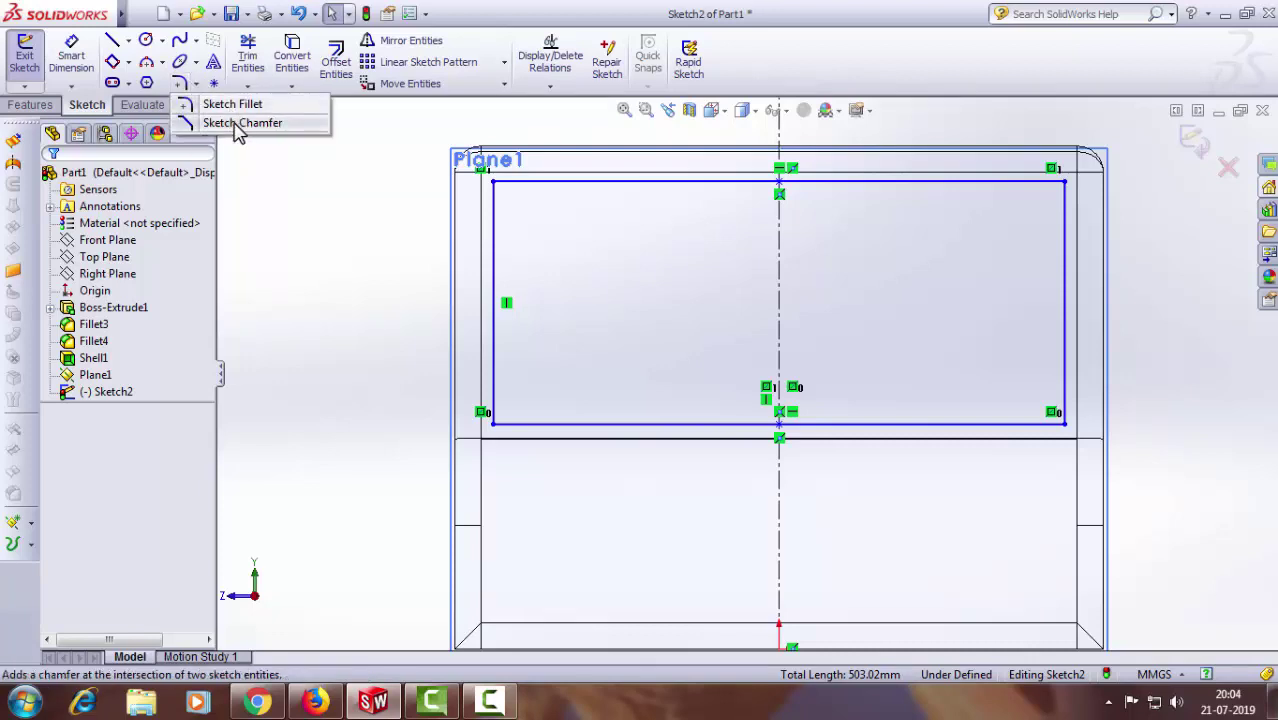
pyautogui.click(232, 104)
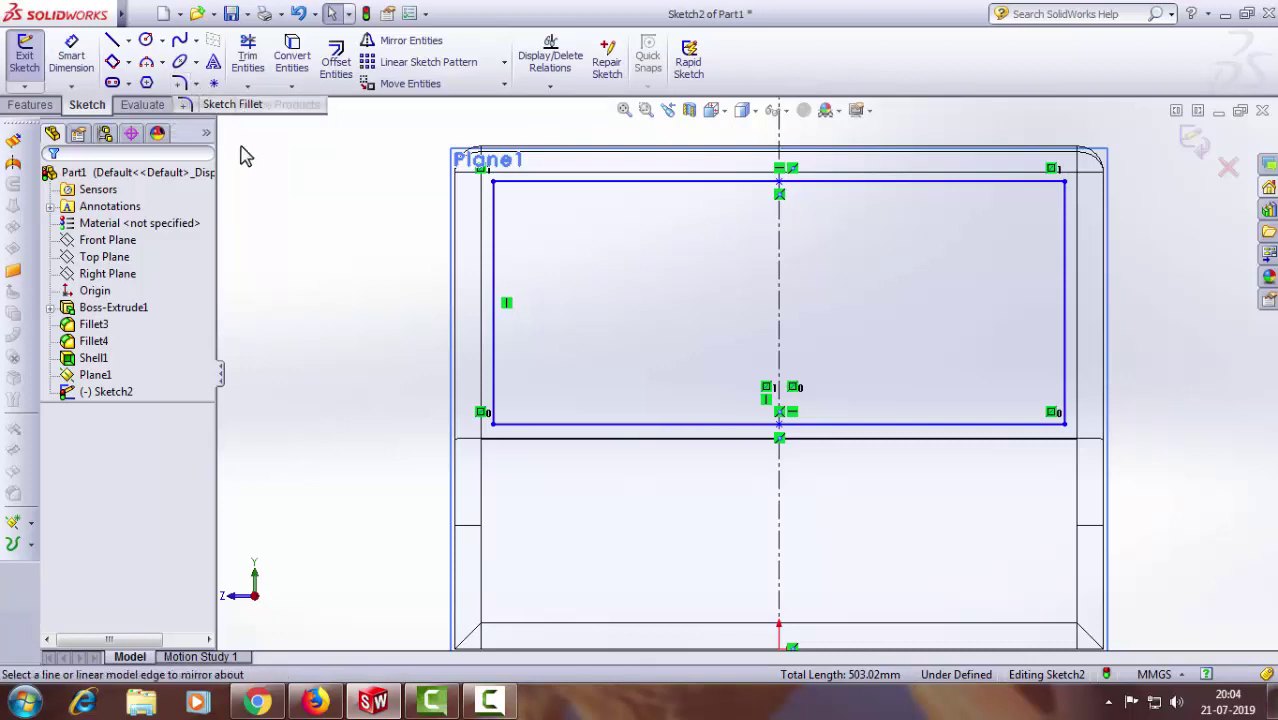
pyautogui.click(530, 184)
pyautogui.click(494, 225)
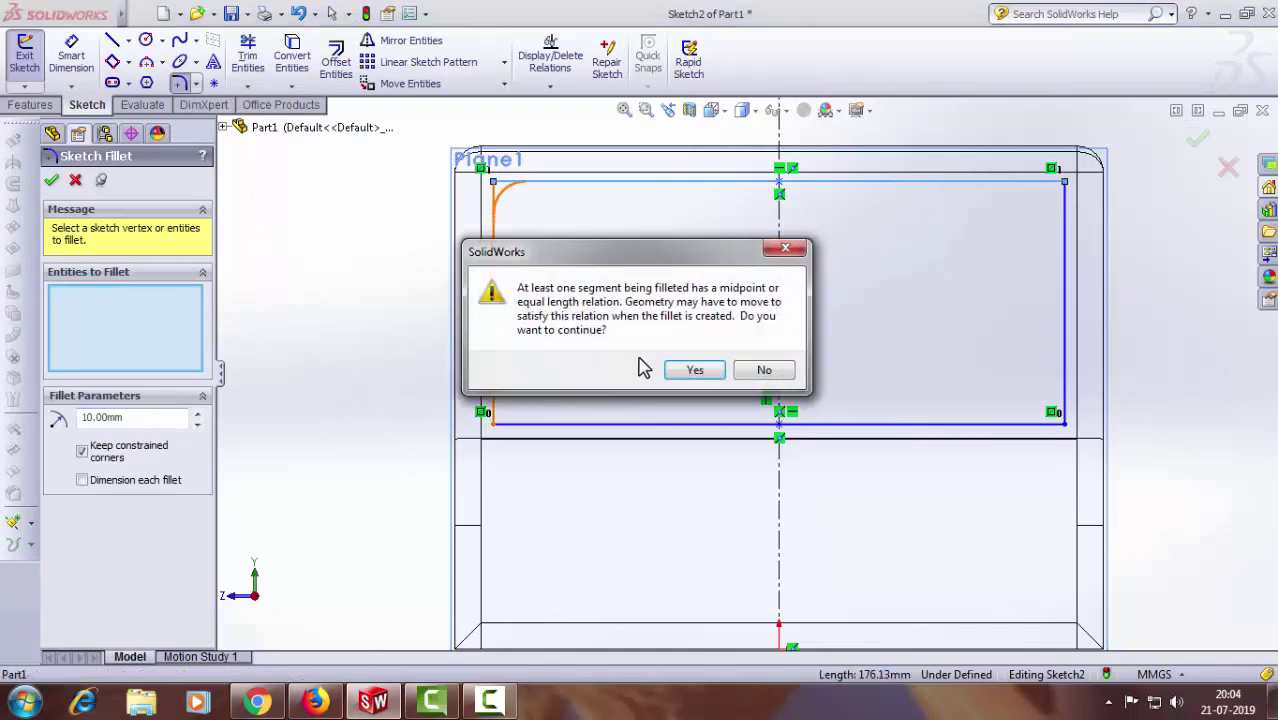
pyautogui.click(688, 372)
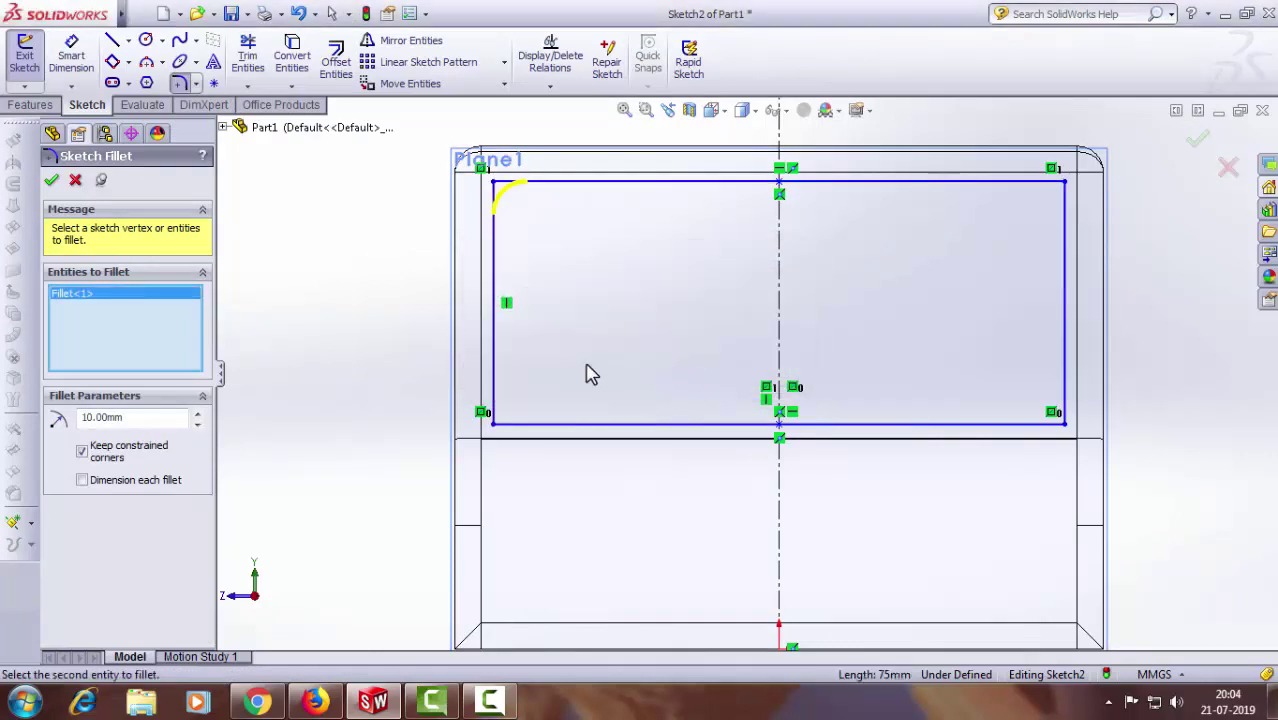
pyautogui.click(556, 424)
pyautogui.click(493, 380)
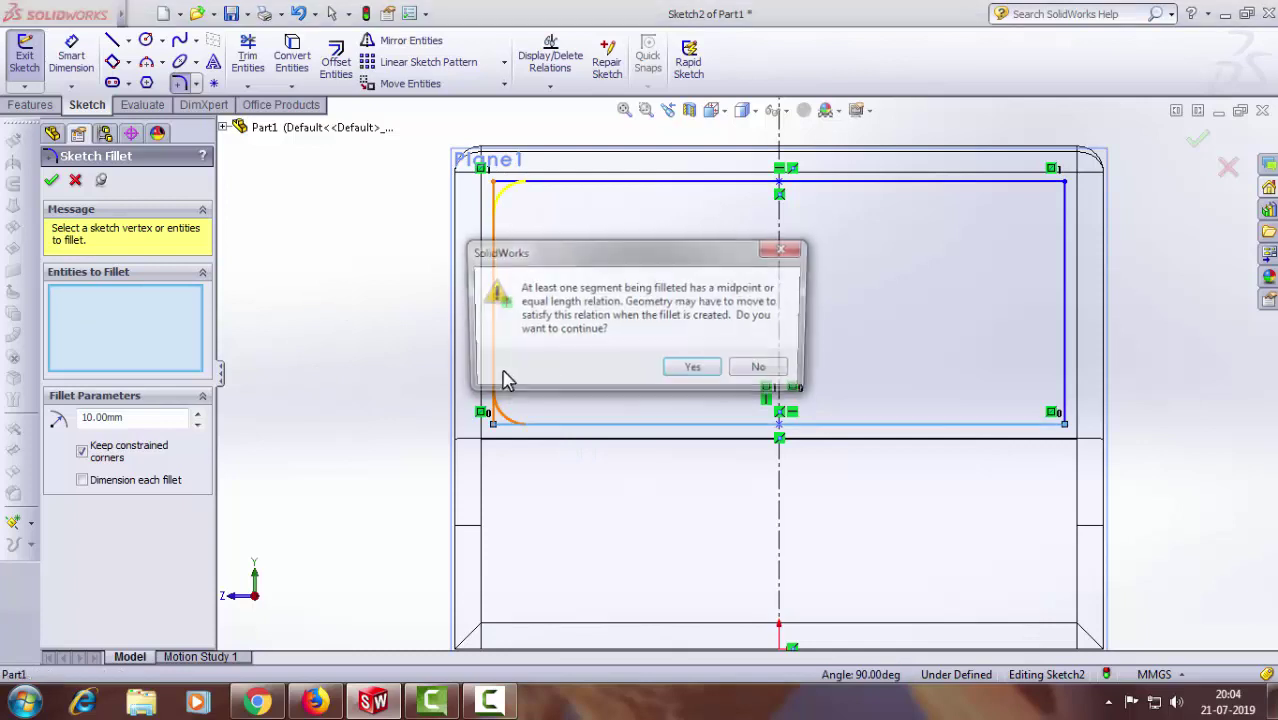
pyautogui.press('Return')
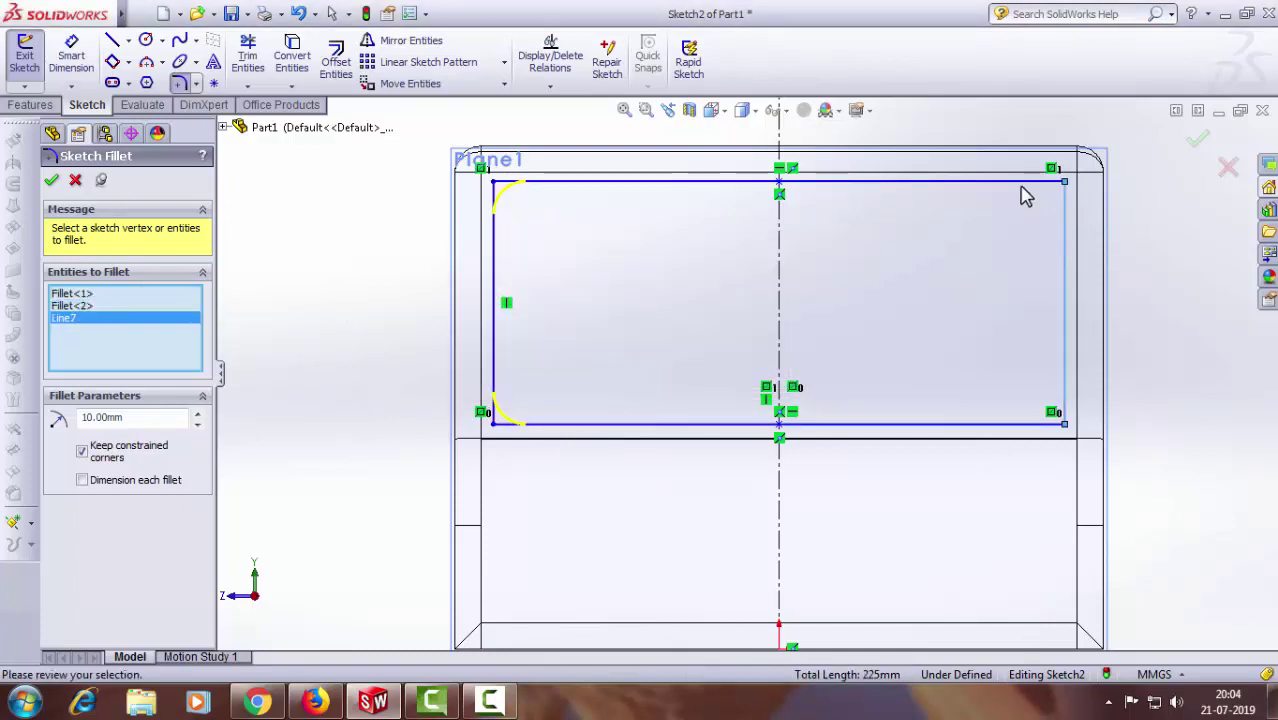
# Step: Add the top-right and bottom-right corners to the fillet selection, accepting the warnings
pyautogui.click(1024, 188)
pyautogui.click(692, 372)
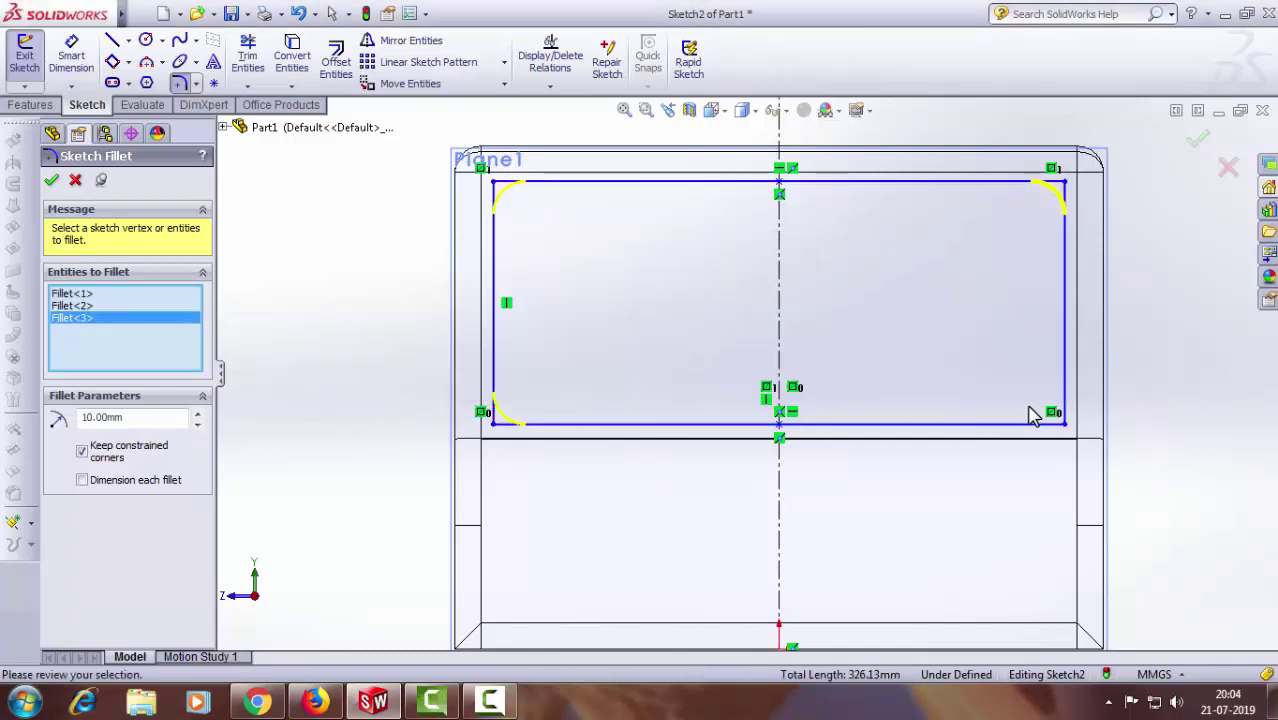
pyautogui.click(1064, 385)
pyautogui.click(1021, 432)
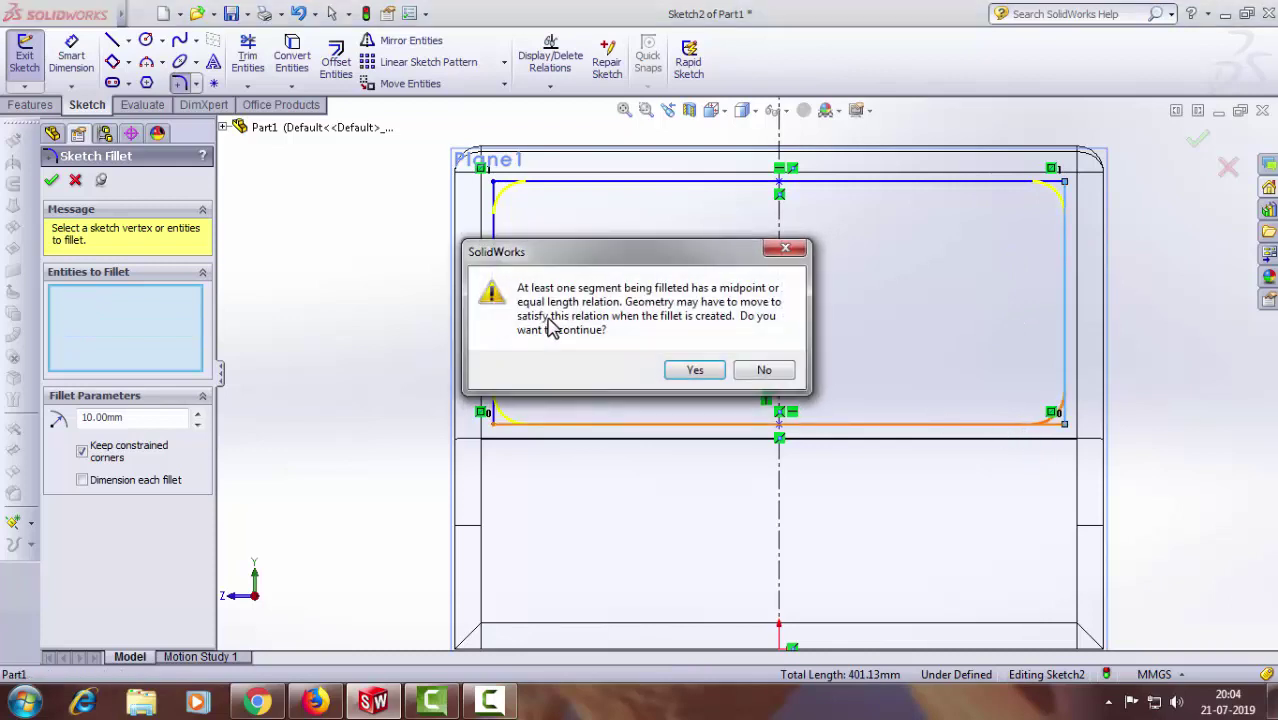
pyautogui.click(699, 369)
# Step: Set the fillet radius to 12 mm, create the four fillets, and exit the sketch
pyautogui.moveTo(139, 421); pyautogui.dragTo(61, 421)
pyautogui.write('15')
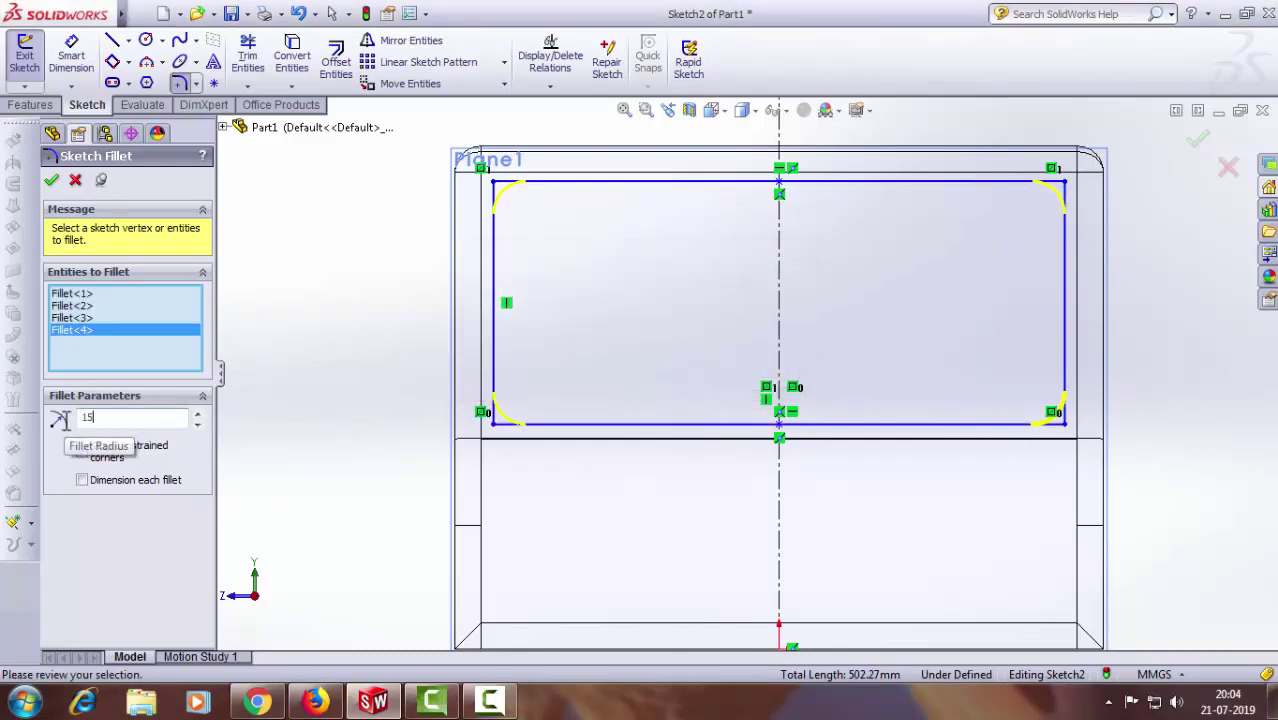
pyautogui.press('Return')
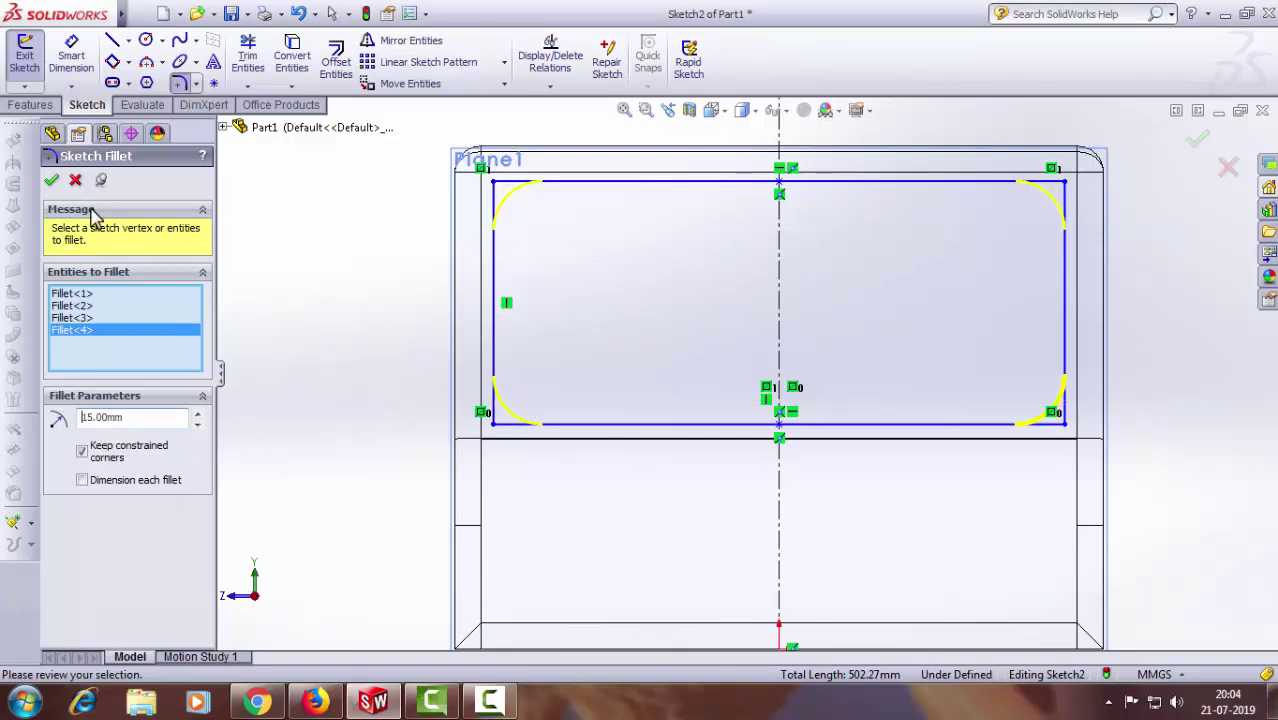
pyautogui.moveTo(124, 418); pyautogui.dragTo(56, 419)
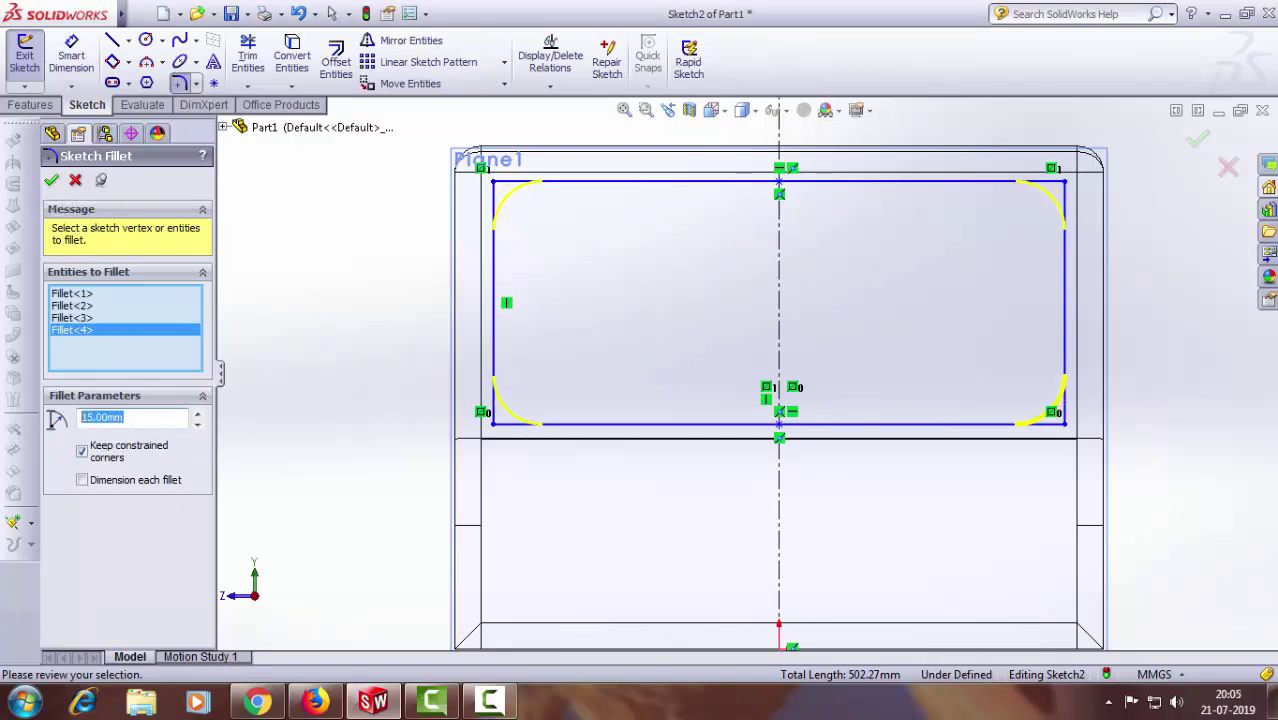
pyautogui.write('12')
pyautogui.press('Return')
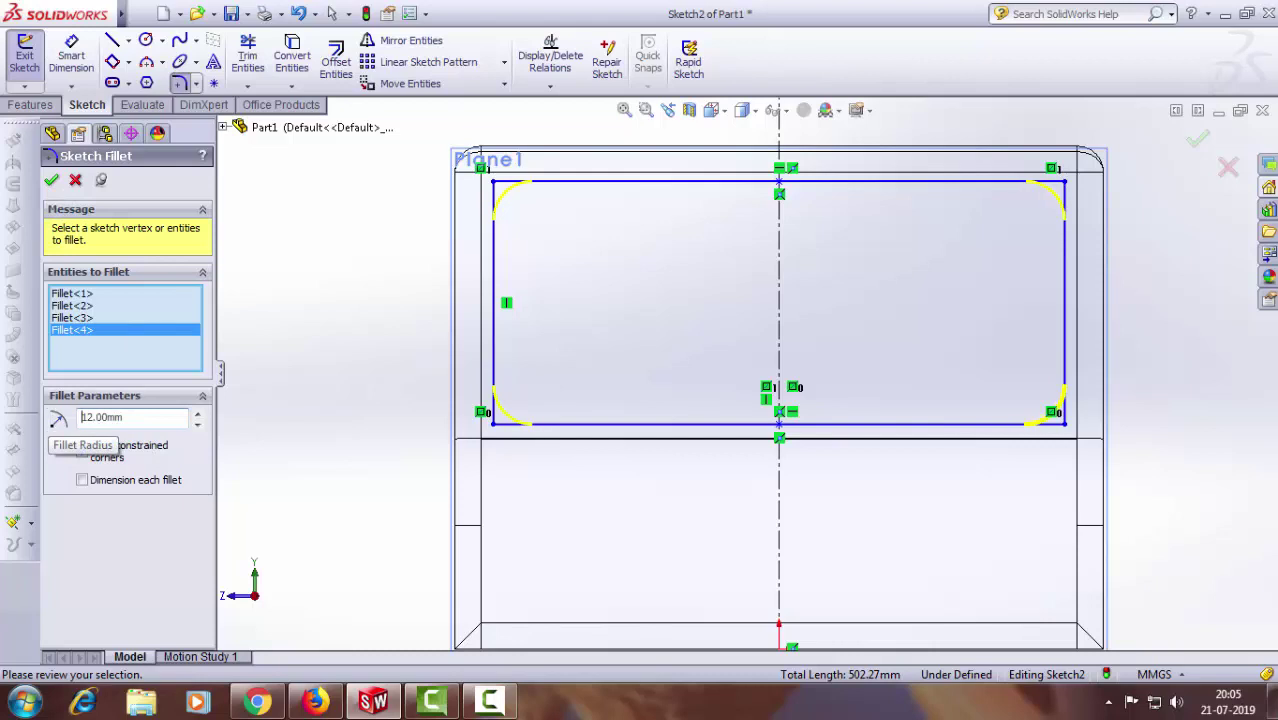
pyautogui.click(51, 180)
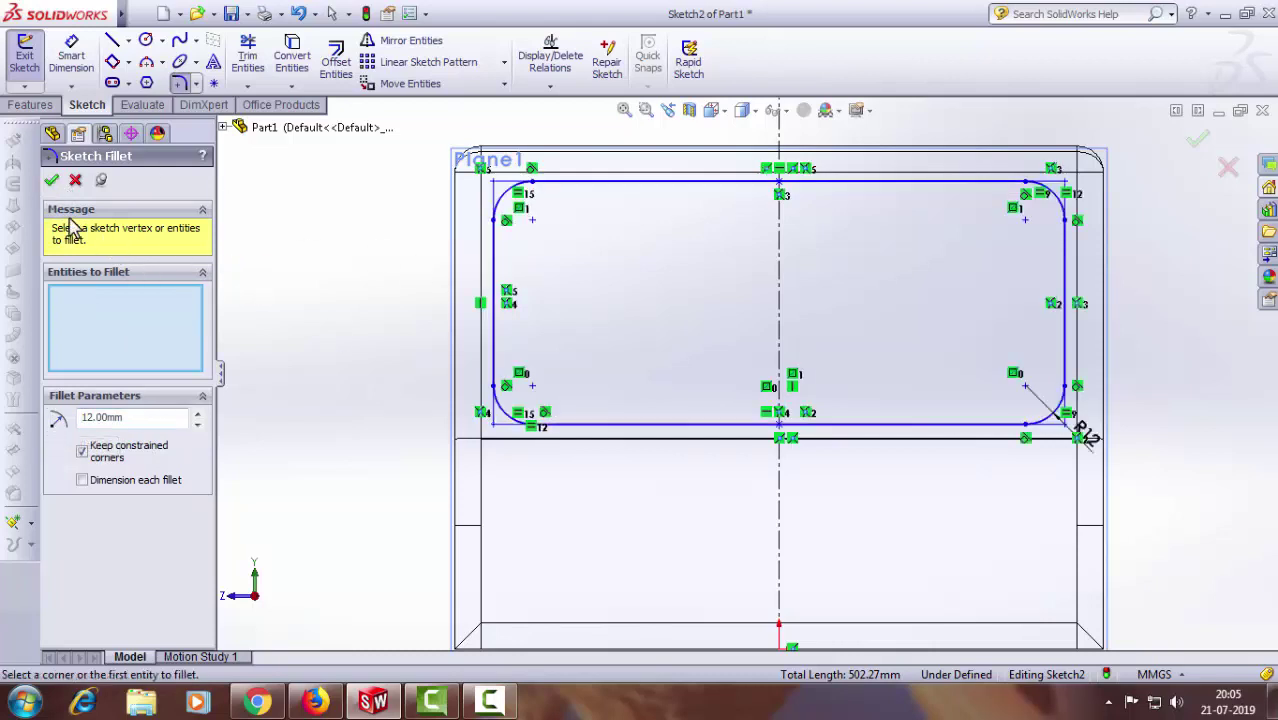
pyautogui.click(51, 181)
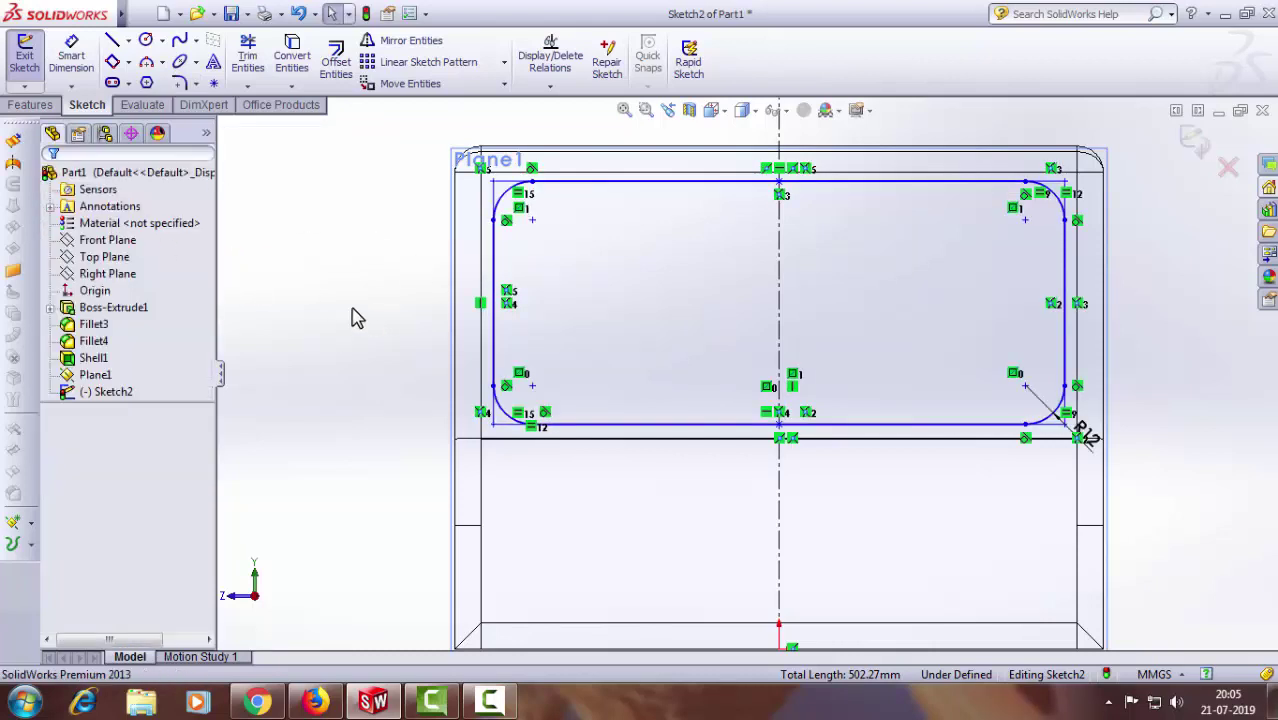
pyautogui.click(1196, 142)
pyautogui.scroll(-2, 835, 425)
# Step: Display the model Shaded With Edges and orbit it to a frontal 3-D angle
pyautogui.moveTo(841, 428)
pyautogui.mouseDown(button='middle')
pyautogui.moveTo(727, 442)
pyautogui.moveTo(667, 462)
pyautogui.moveTo(673, 474)
pyautogui.mouseUp(button='middle')
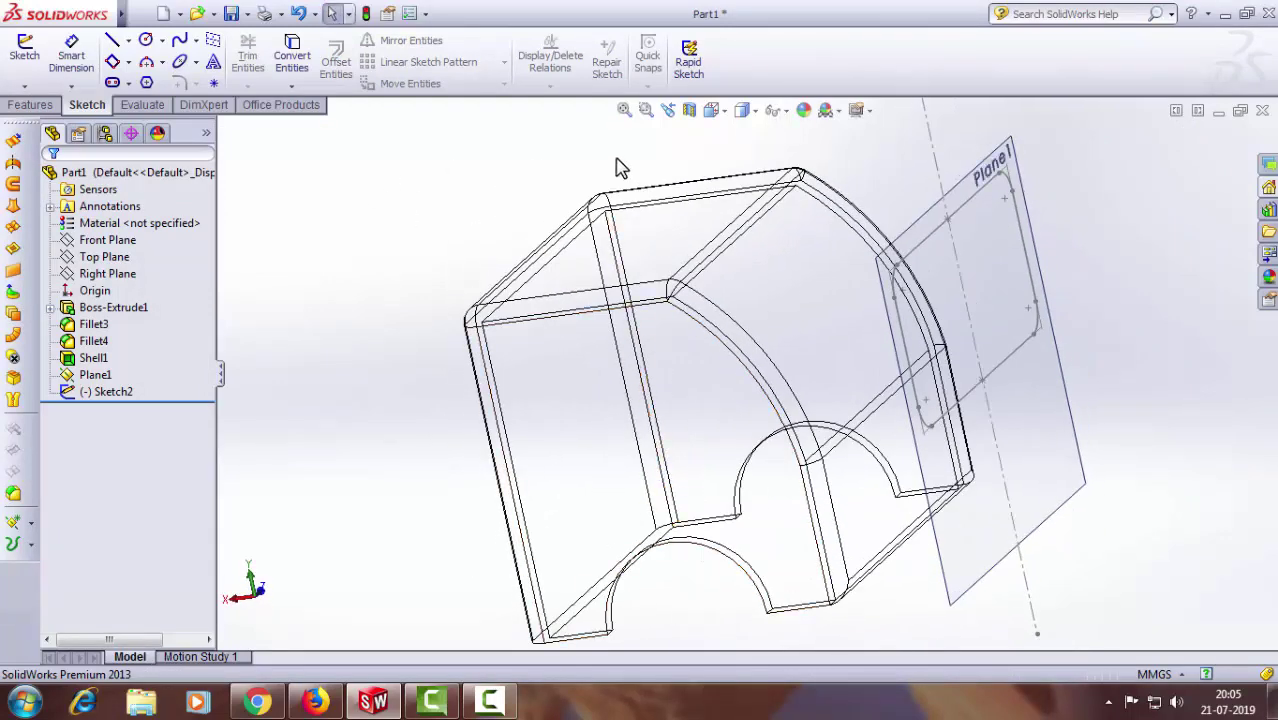
pyautogui.click(742, 110)
pyautogui.click(747, 133)
pyautogui.moveTo(334, 360)
pyautogui.mouseDown(button='middle')
pyautogui.moveTo(380, 285)
pyautogui.moveTo(337, 329)
pyautogui.moveTo(372, 322)
pyautogui.mouseUp(button='middle')
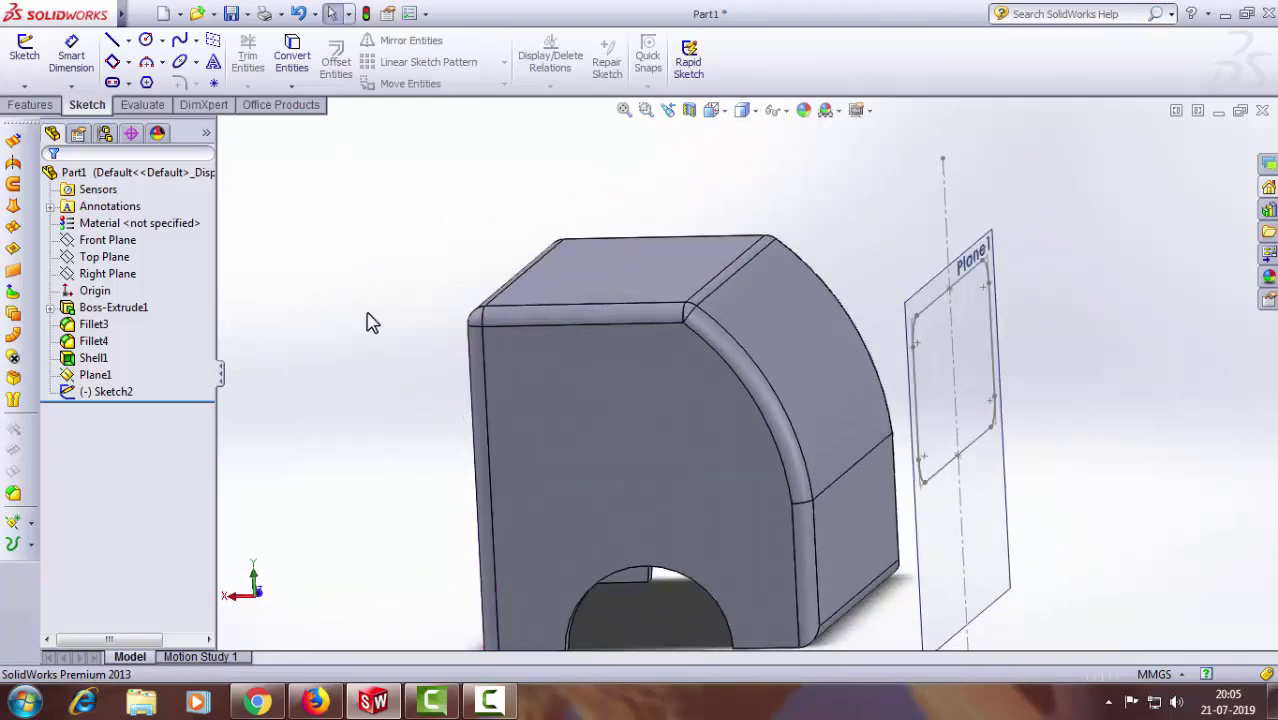
pyautogui.click(40, 108)
# Step: Cut Sketch2's rounded rectangle 140 mm blind into the block as Cut-Extrude1
pyautogui.click(268, 62)
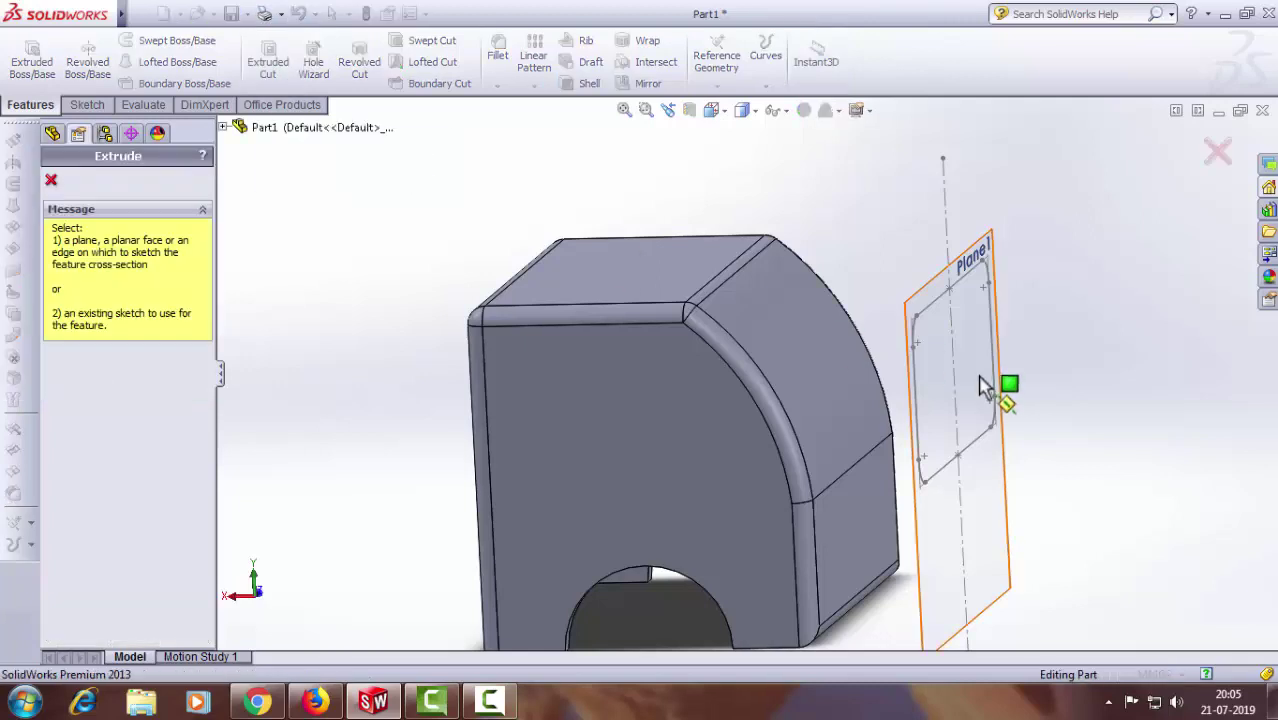
pyautogui.click(980, 292)
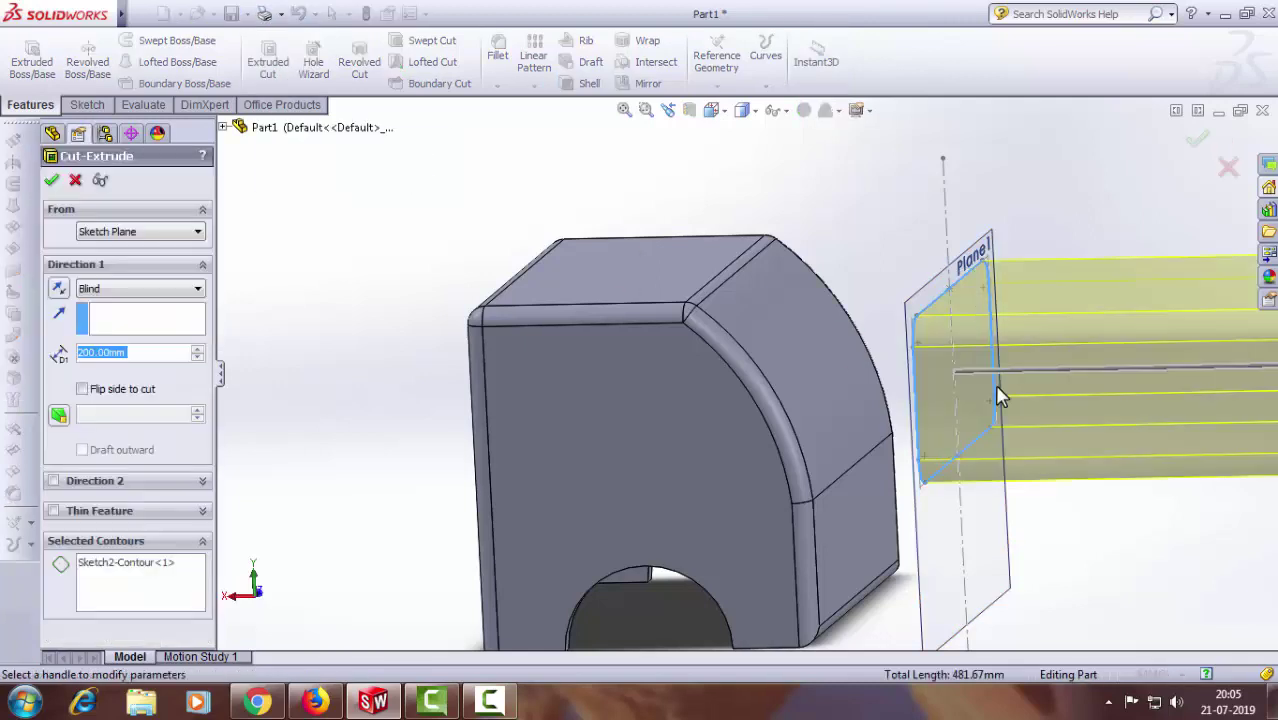
pyautogui.click(81, 390)
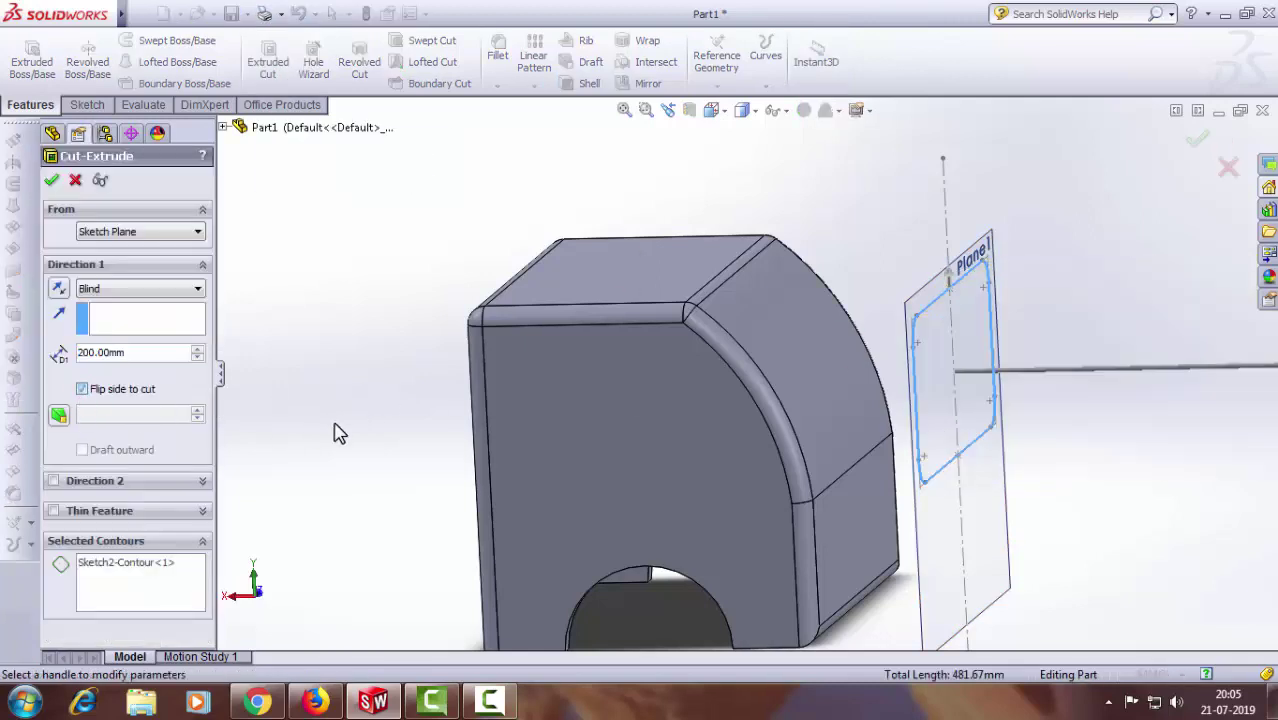
pyautogui.scroll(3, 590, 393)
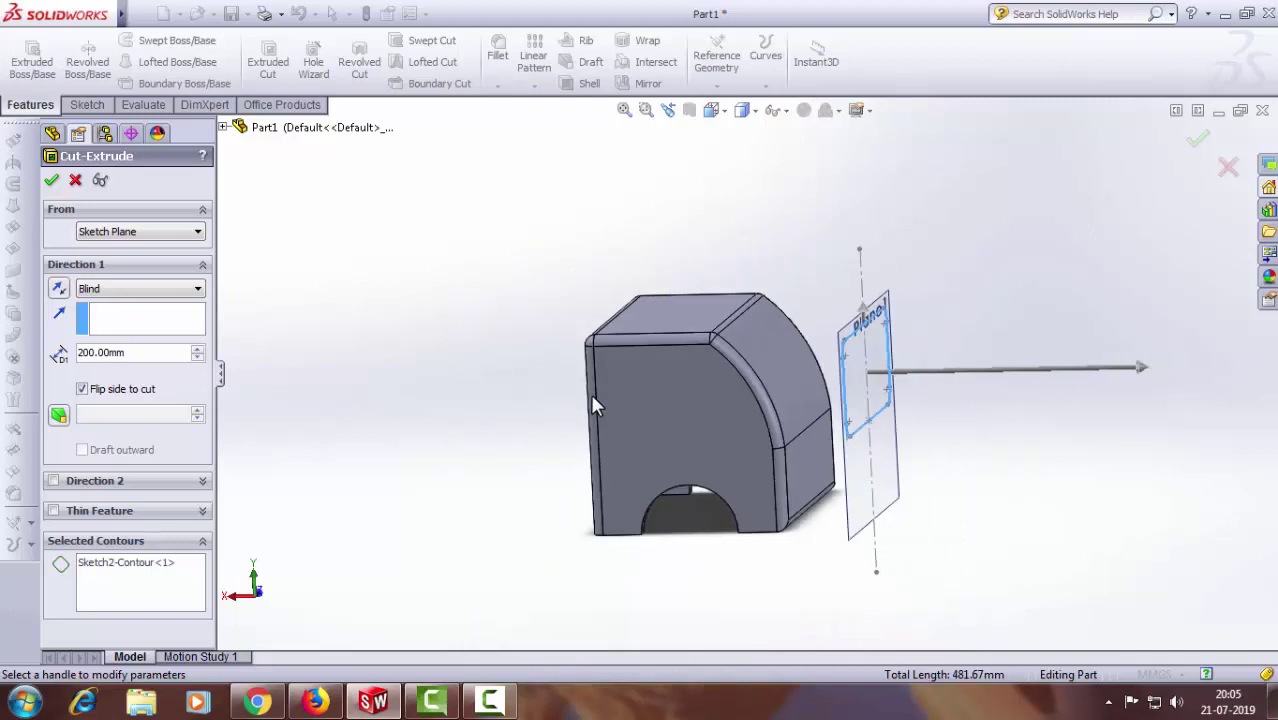
pyautogui.click(81, 390)
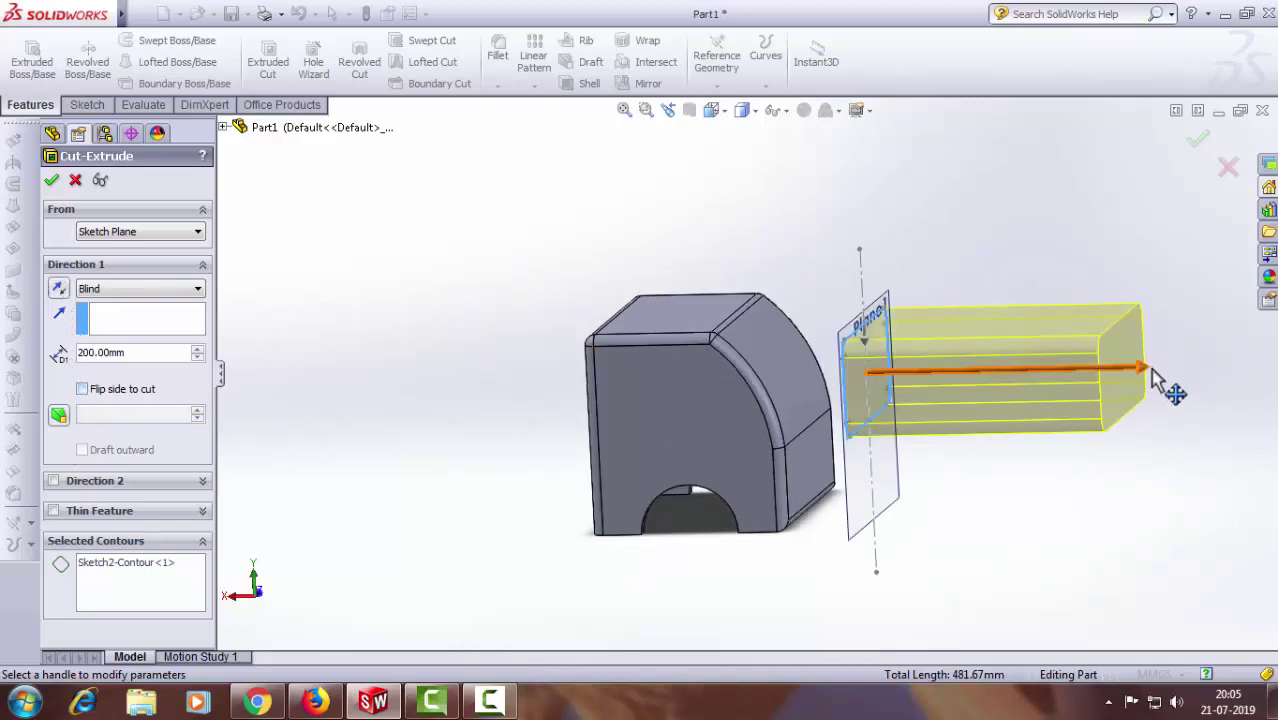
pyautogui.moveTo(1110, 388); pyautogui.dragTo(687, 385)
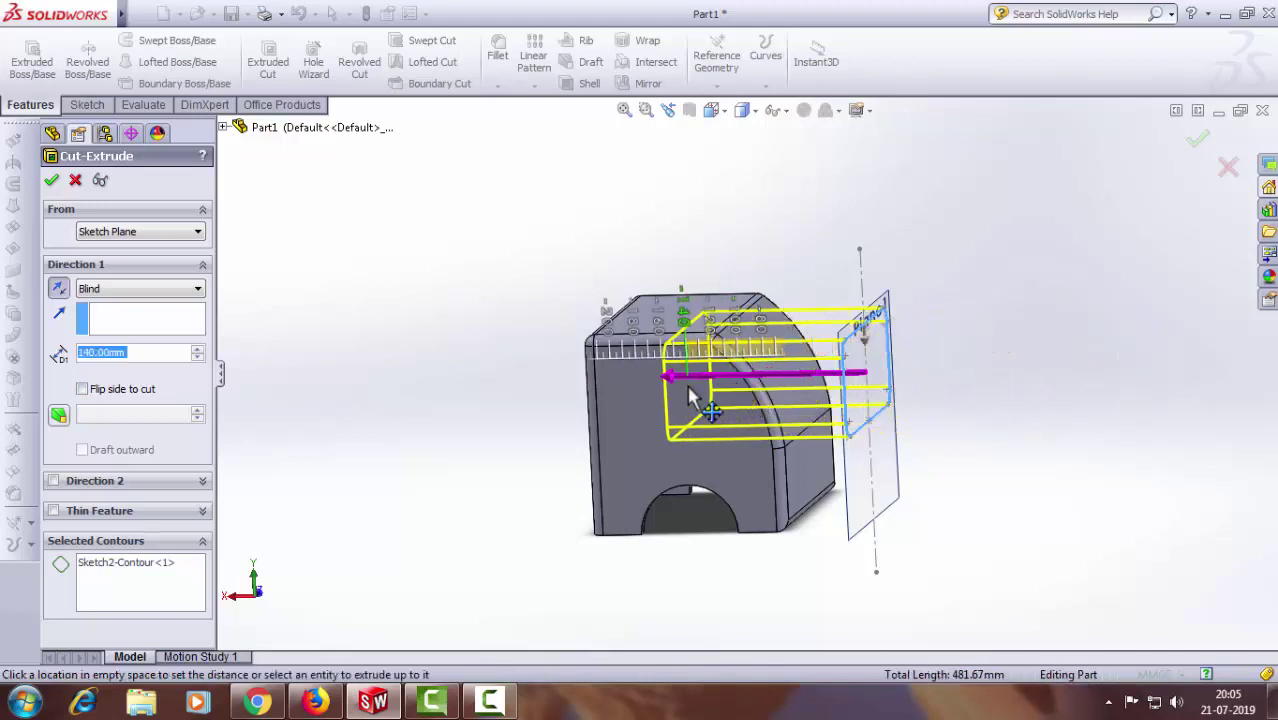
pyautogui.moveTo(500, 407)
pyautogui.mouseDown(button='middle')
pyautogui.moveTo(422, 351)
pyautogui.moveTo(414, 430)
pyautogui.moveTo(419, 394)
pyautogui.mouseUp(button='middle')
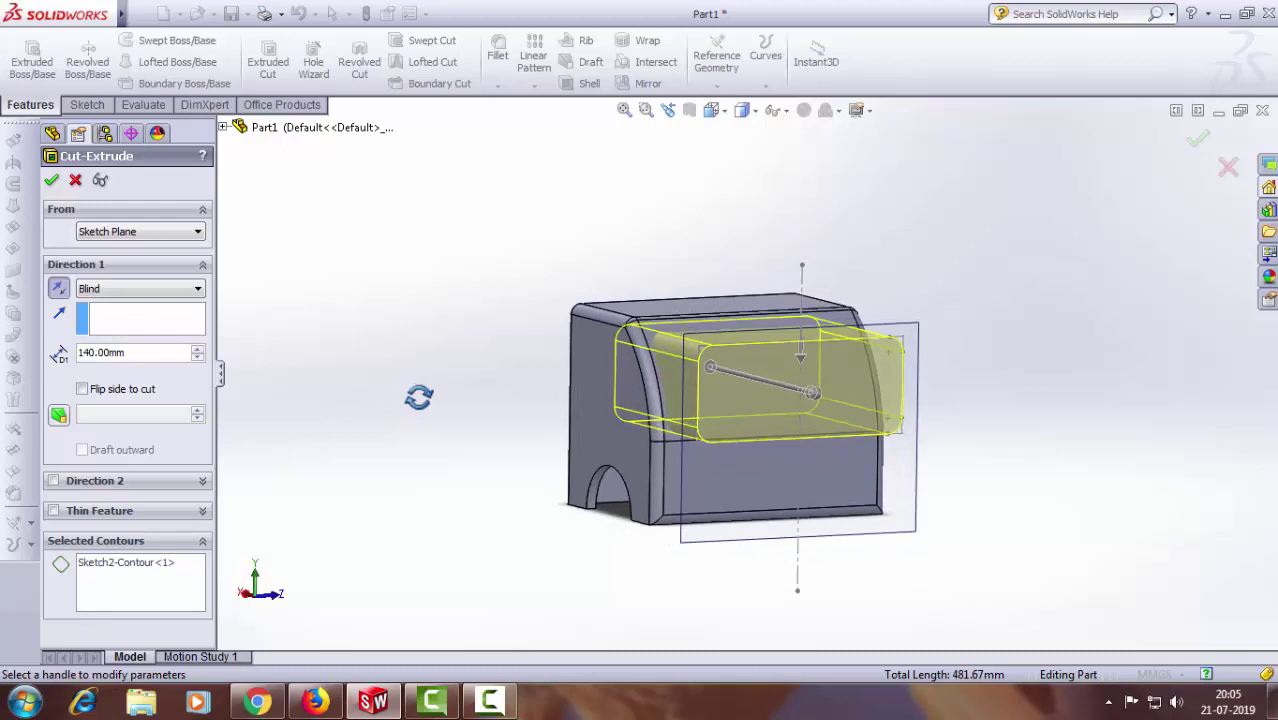
pyautogui.click(51, 180)
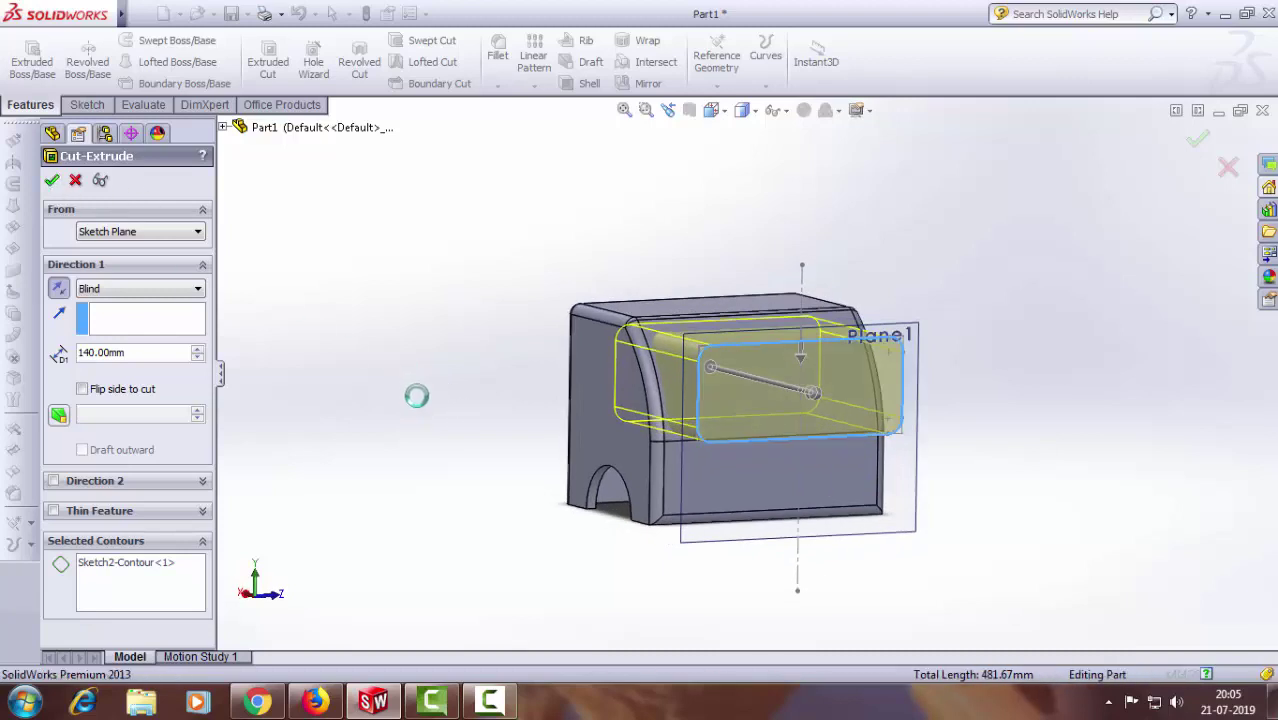
pyautogui.moveTo(499, 428)
pyautogui.mouseDown(button='middle')
pyautogui.moveTo(522, 362)
pyautogui.moveTo(397, 360)
pyautogui.moveTo(354, 397)
pyautogui.moveTo(355, 432)
pyautogui.moveTo(416, 497)
pyautogui.moveTo(488, 526)
pyautogui.moveTo(938, 455)
pyautogui.moveTo(927, 465)
pyautogui.moveTo(765, 437)
pyautogui.moveTo(785, 362)
pyautogui.moveTo(996, 337)
pyautogui.moveTo(979, 363)
pyautogui.mouseUp(button='middle')
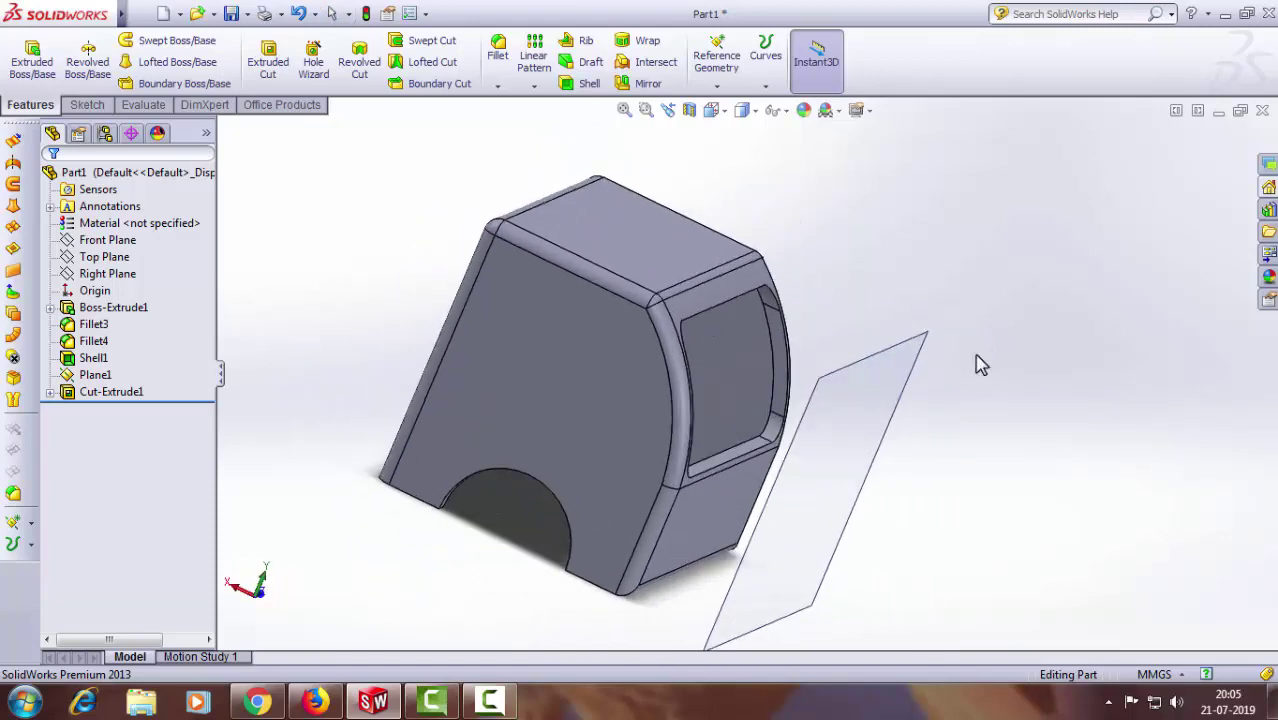
# Step: Open Sketch2 under Cut-Extrude1 for editing and view it normal to its plane
pyautogui.click(49, 392)
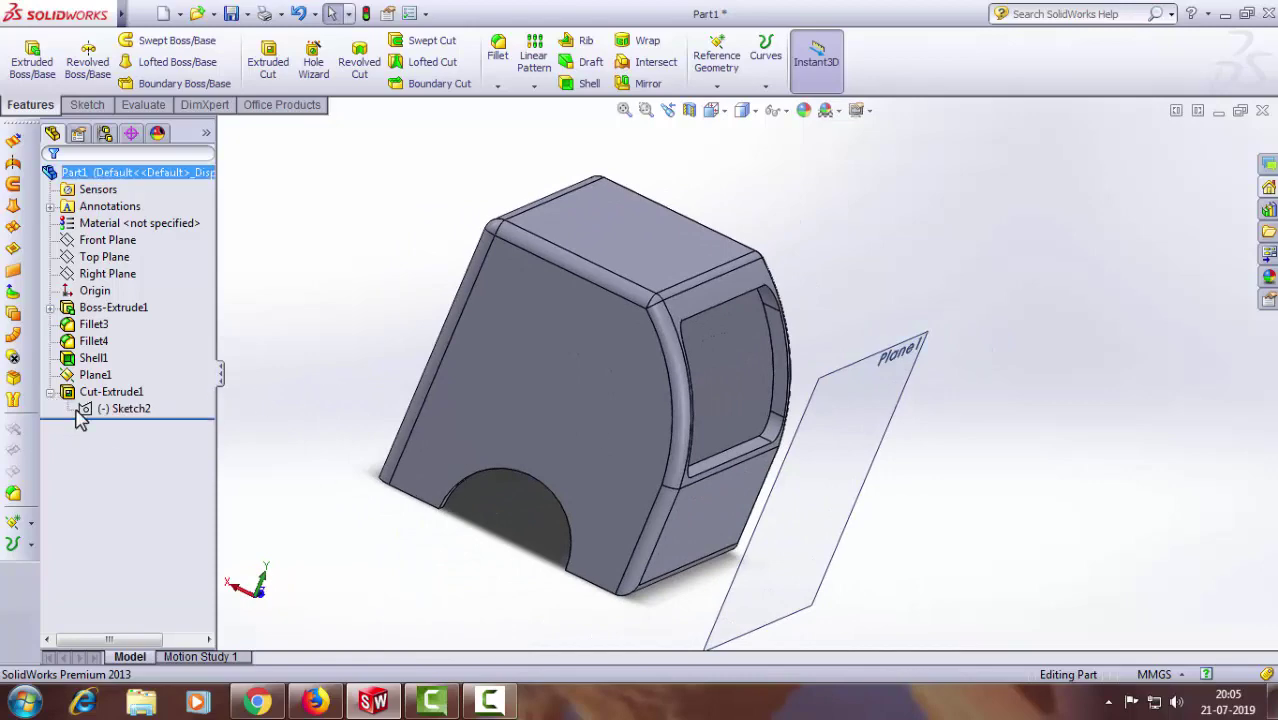
pyautogui.click(124, 409)
pyautogui.rightClick(126, 418)
pyautogui.click(140, 366)
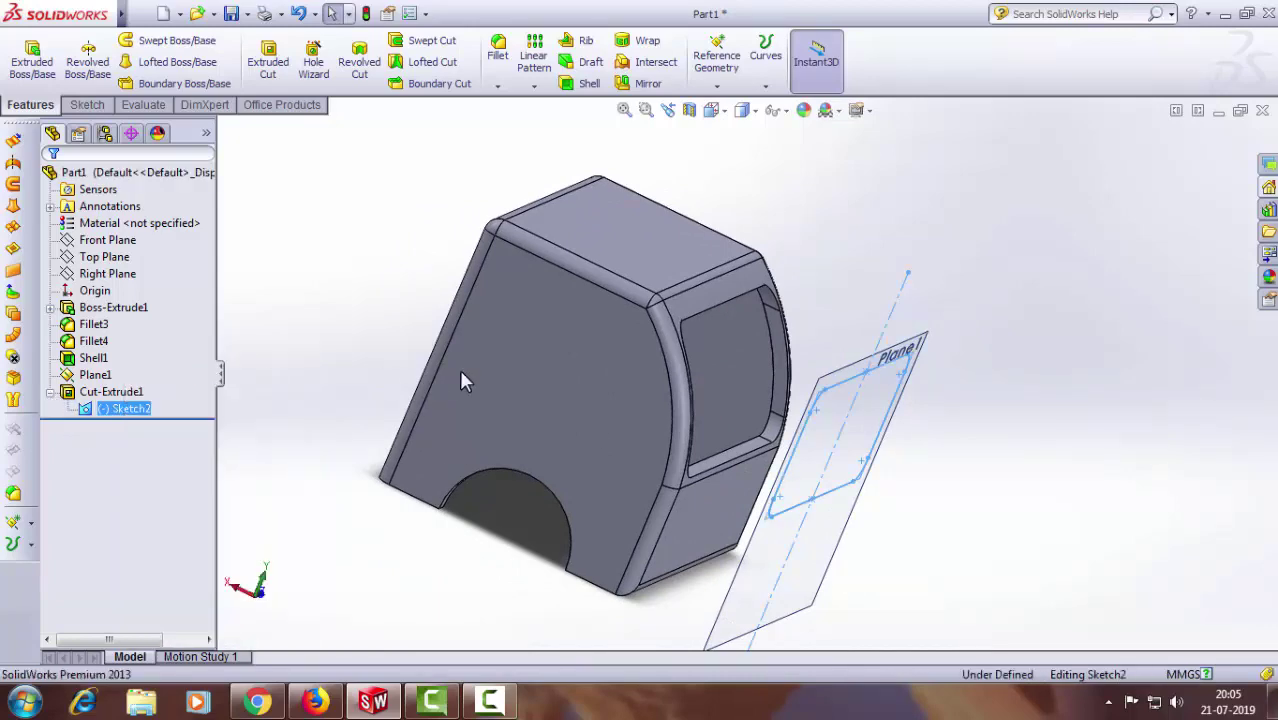
pyautogui.moveTo(1010, 468)
pyautogui.mouseDown(button='middle')
pyautogui.moveTo(941, 399)
pyautogui.moveTo(422, 543)
pyautogui.mouseUp(button='middle')
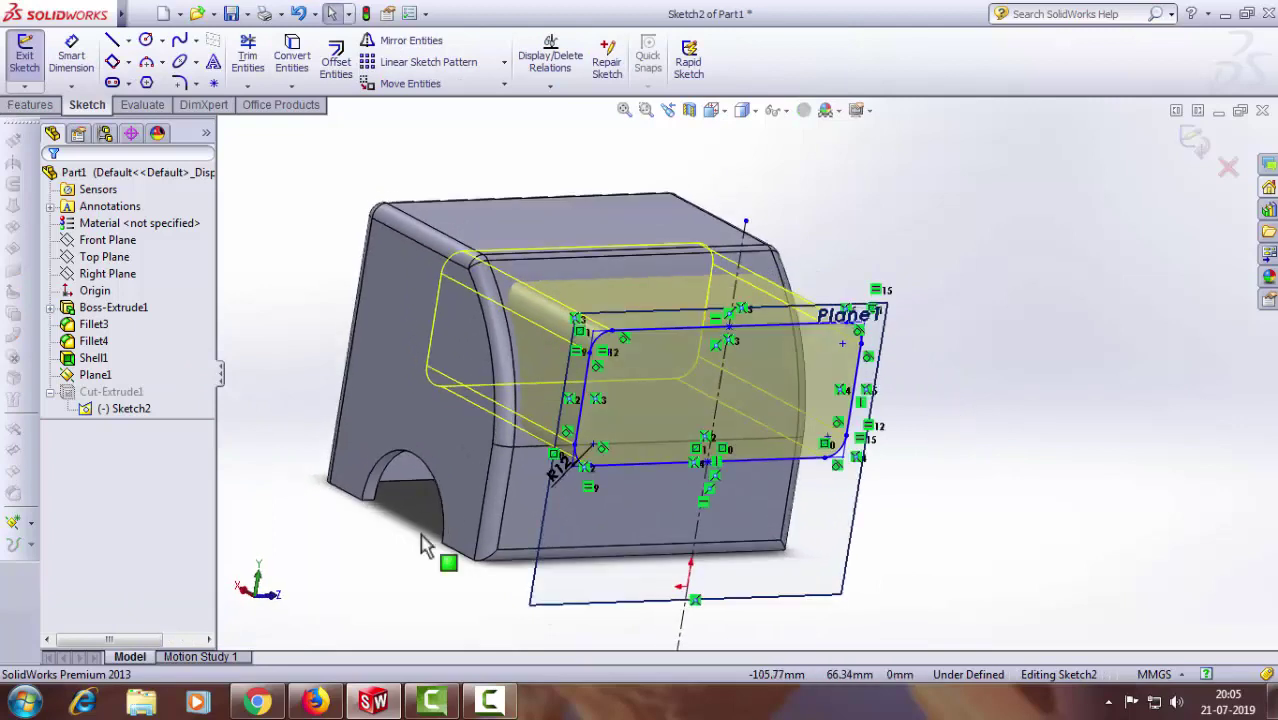
pyautogui.click(135, 412)
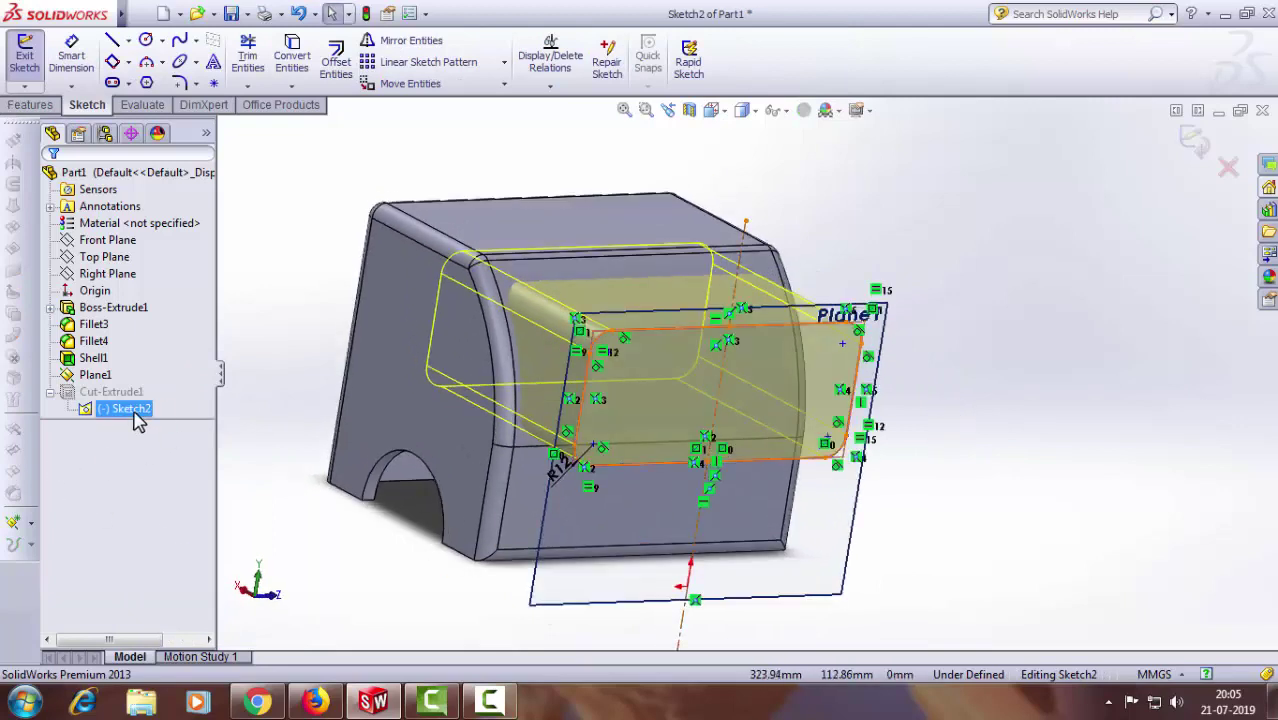
pyautogui.rightClick(135, 413)
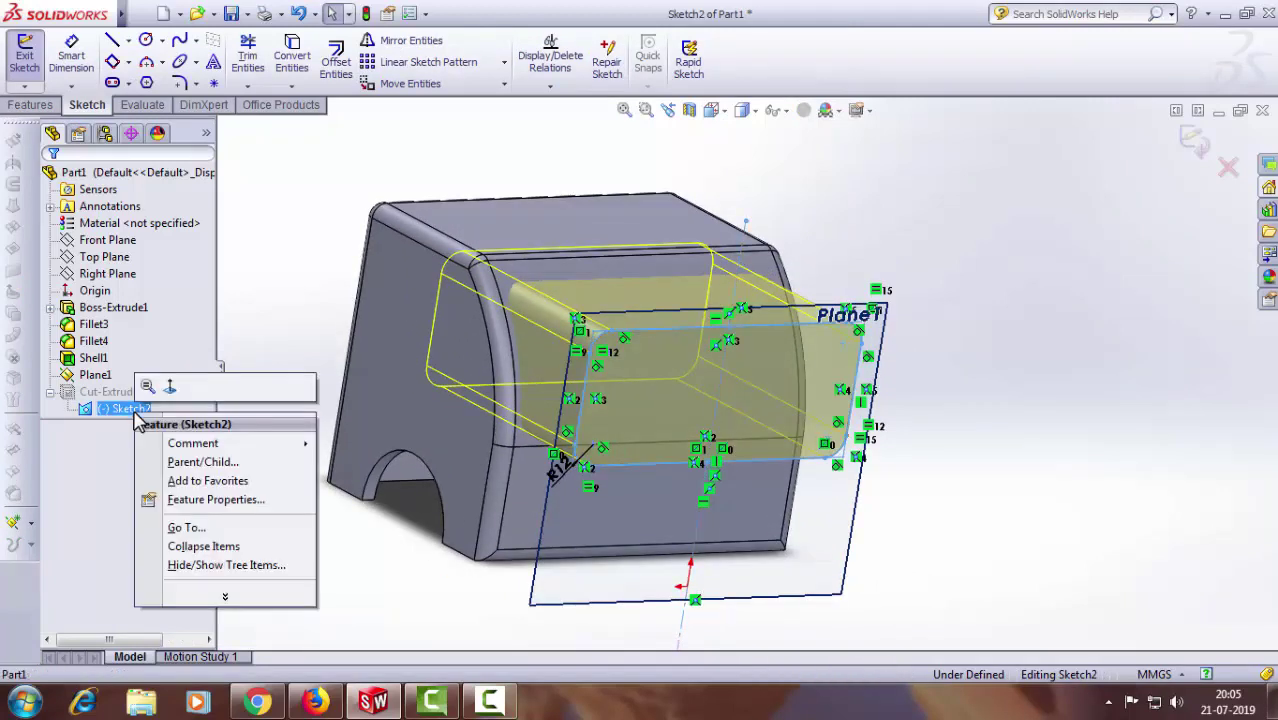
pyautogui.click(170, 382)
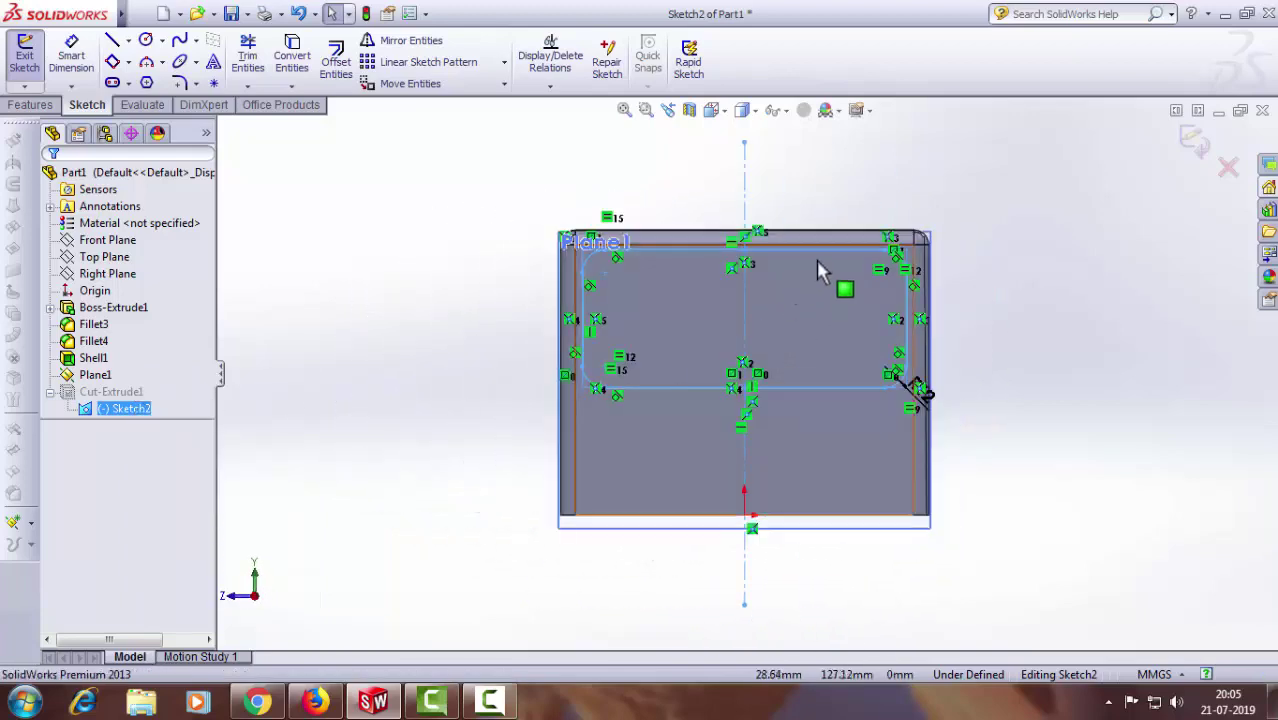
pyautogui.scroll(-3, 800, 265)
pyautogui.scroll(-2, 760, 285)
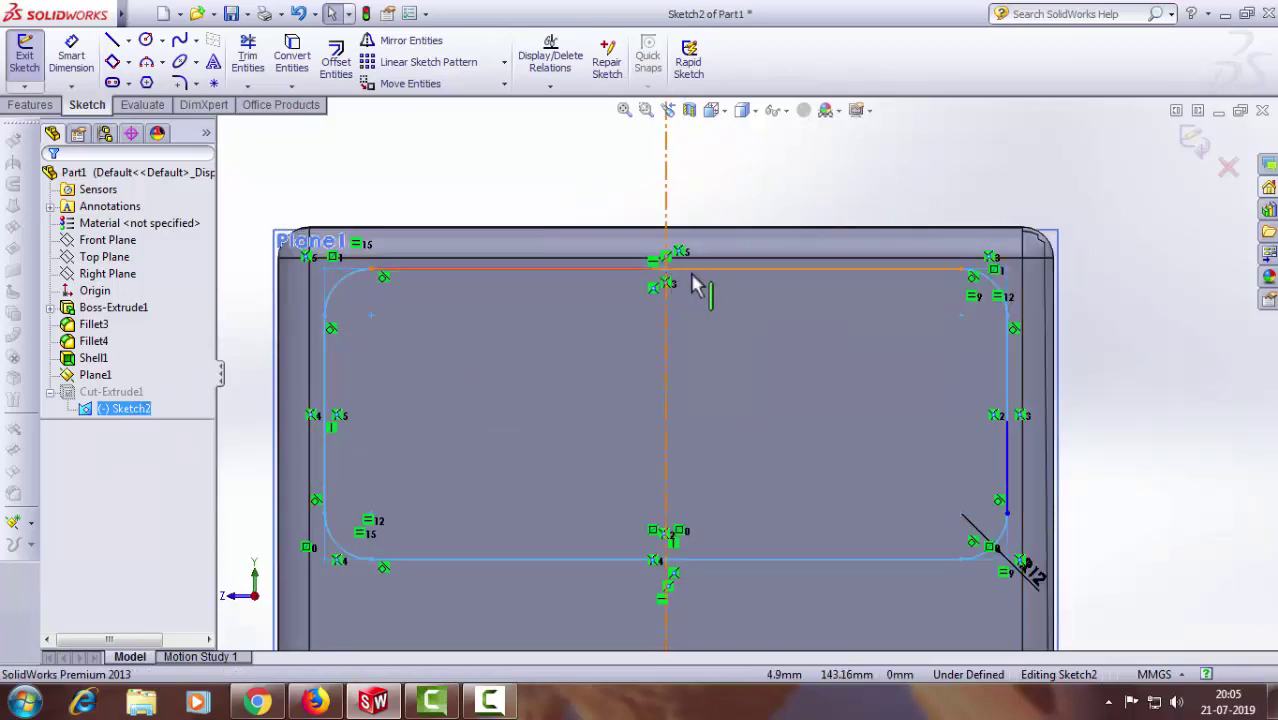
# Step: Drag the profile's top edge lower and exit the sketch to rebuild the cut
pyautogui.click(596, 268)
pyautogui.hotkey('ctrl', 'z')
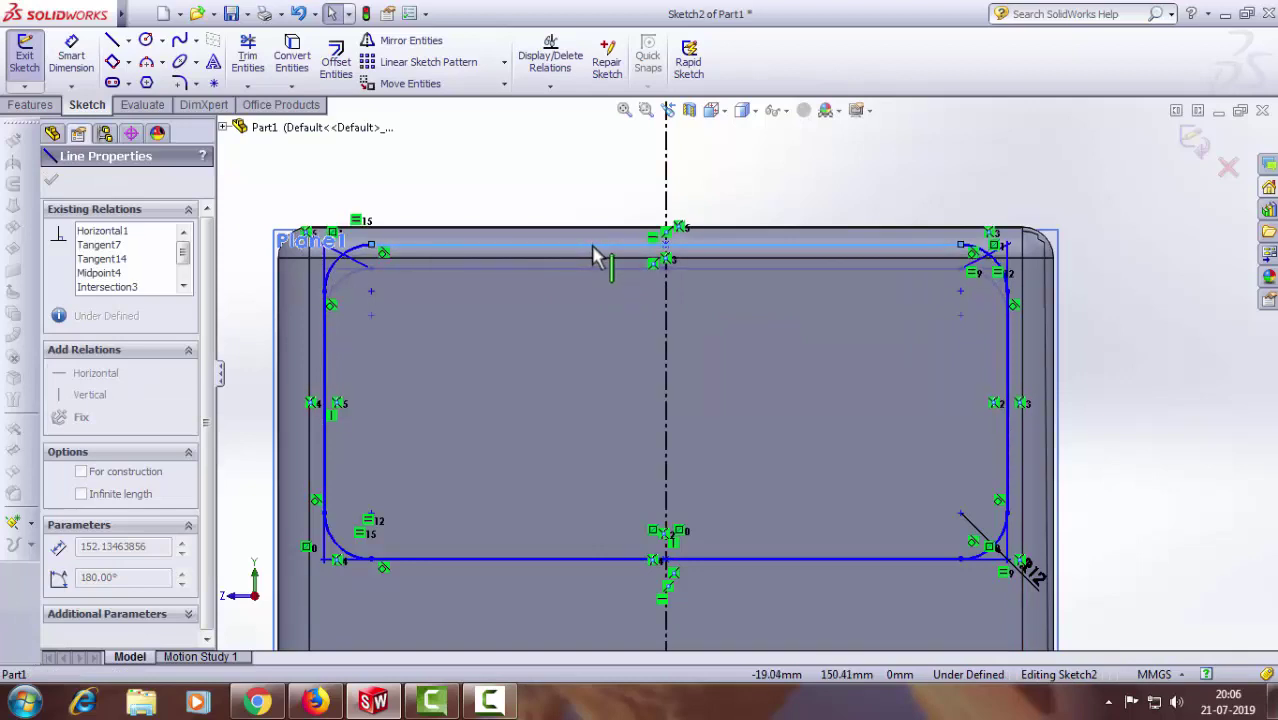
pyautogui.moveTo(596, 256)
pyautogui.mouseDown()
pyautogui.moveTo(573, 297)
pyautogui.moveTo(585, 251)
pyautogui.mouseUp()
pyautogui.click(1188, 143)
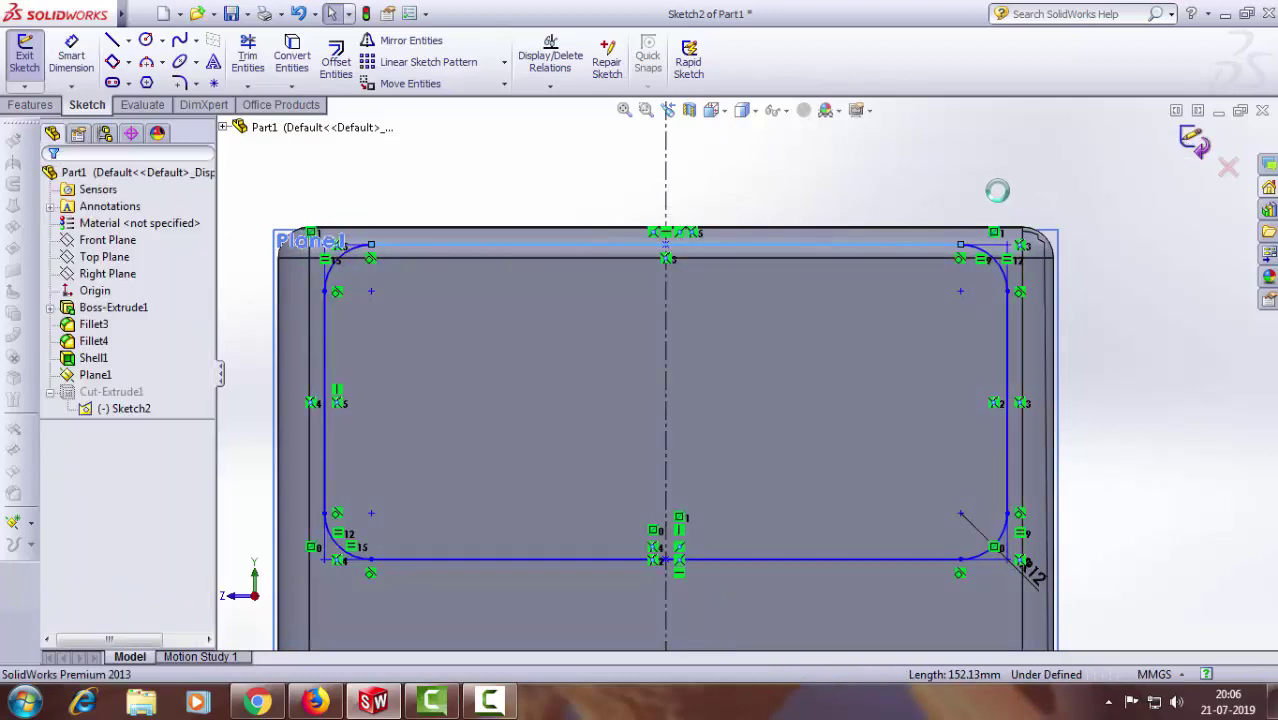
pyautogui.moveTo(1061, 240)
pyautogui.mouseDown(button='middle')
pyautogui.moveTo(876, 389)
pyautogui.moveTo(856, 456)
pyautogui.moveTo(819, 465)
pyautogui.moveTo(1182, 352)
pyautogui.moveTo(879, 459)
pyautogui.moveTo(870, 448)
pyautogui.mouseUp(button='middle')
pyautogui.scroll(3, 876, 389)
pyautogui.scroll(-3, 705, 456)
pyautogui.moveTo(705, 456)
pyautogui.mouseDown(button='middle')
pyautogui.moveTo(625, 405)
pyautogui.moveTo(653, 382)
pyautogui.moveTo(725, 408)
pyautogui.moveTo(662, 374)
pyautogui.moveTo(653, 425)
pyautogui.mouseUp(button='middle')
pyautogui.scroll(3, 653, 425)
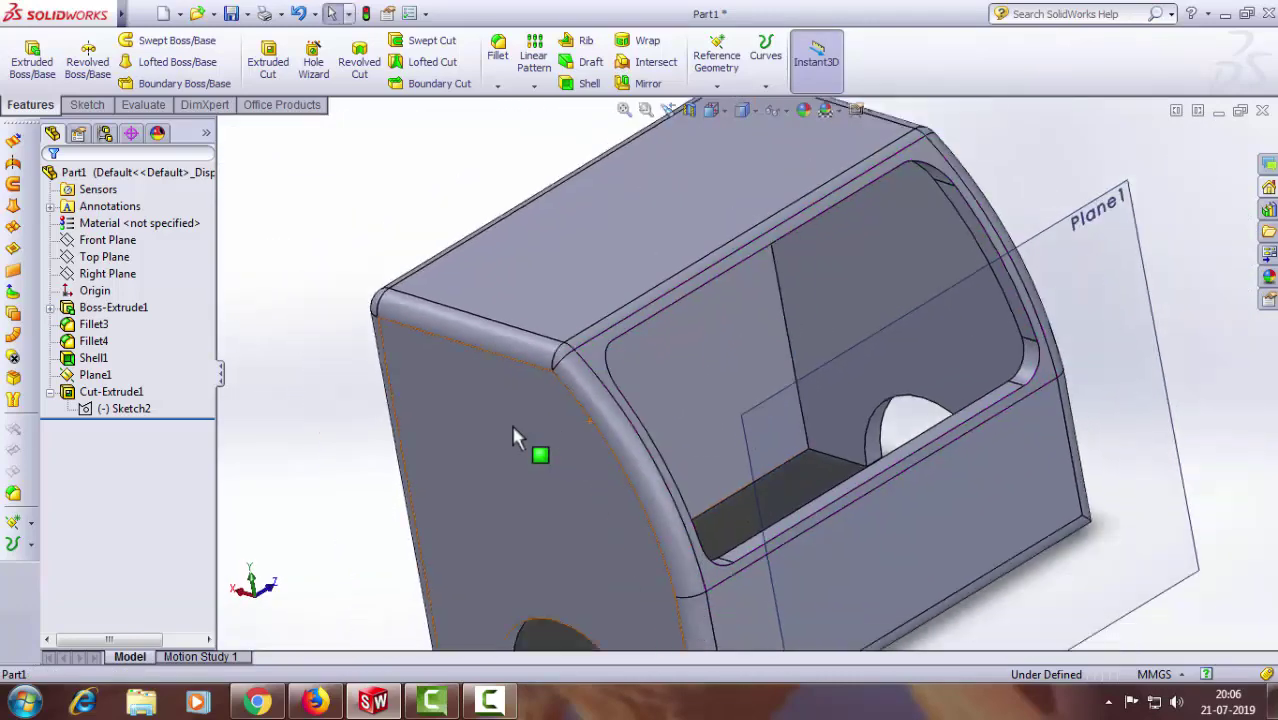
pyautogui.moveTo(585, 477)
pyautogui.mouseDown(button='middle')
pyautogui.moveTo(542, 408)
pyautogui.moveTo(522, 452)
pyautogui.mouseUp(button='middle')
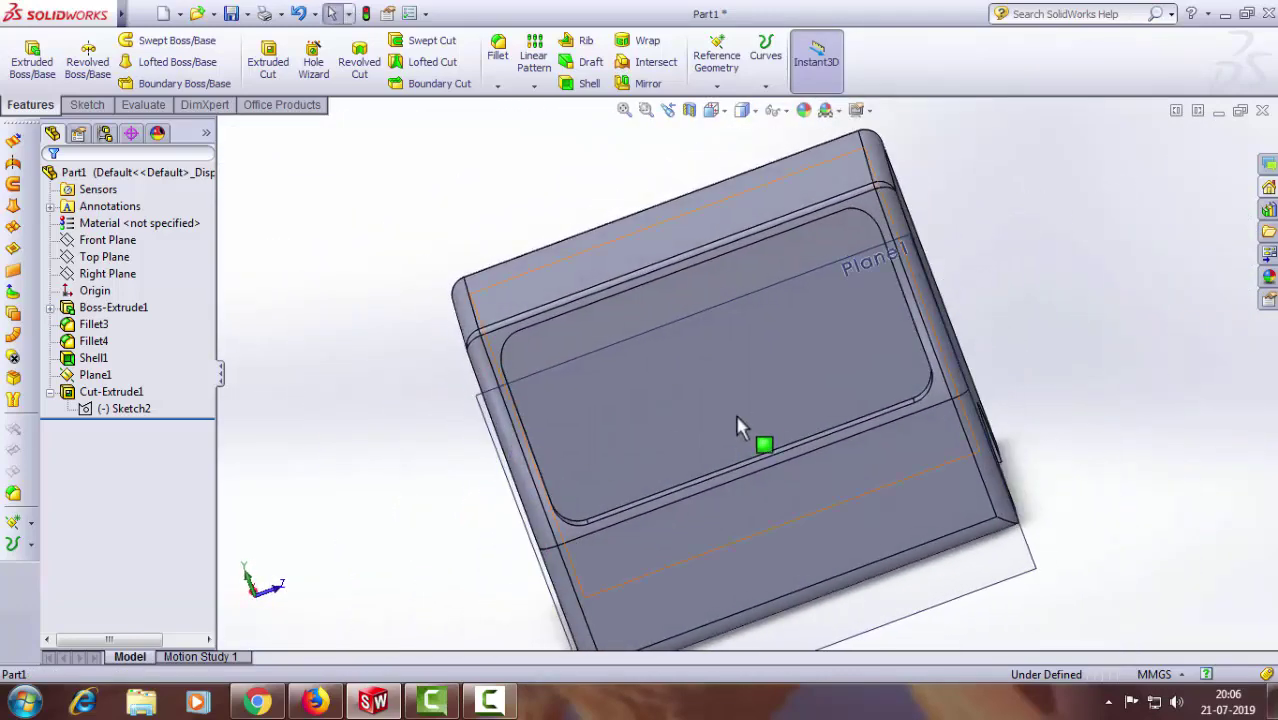
pyautogui.moveTo(1012, 405); pyautogui.dragTo(988, 513, button='middle')
pyautogui.rightClick(966, 530)
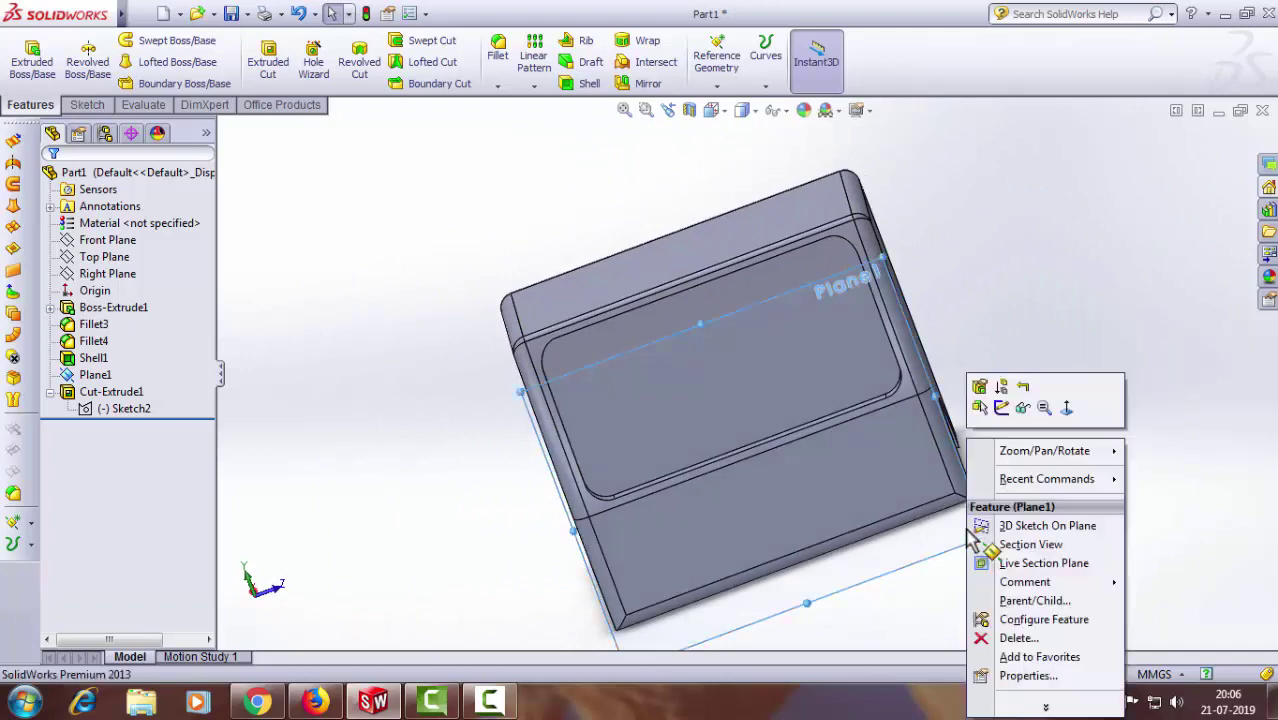
pyautogui.moveTo(1007, 434)
pyautogui.mouseDown(button='middle')
pyautogui.moveTo(816, 528)
pyautogui.moveTo(859, 522)
pyautogui.moveTo(879, 437)
pyautogui.moveTo(699, 405)
pyautogui.moveTo(690, 434)
pyautogui.moveTo(805, 448)
pyautogui.moveTo(850, 408)
pyautogui.moveTo(797, 515)
pyautogui.moveTo(813, 533)
pyautogui.moveTo(879, 522)
pyautogui.moveTo(830, 521)
pyautogui.mouseUp(button='middle')
pyautogui.scroll(-2, 816, 503)
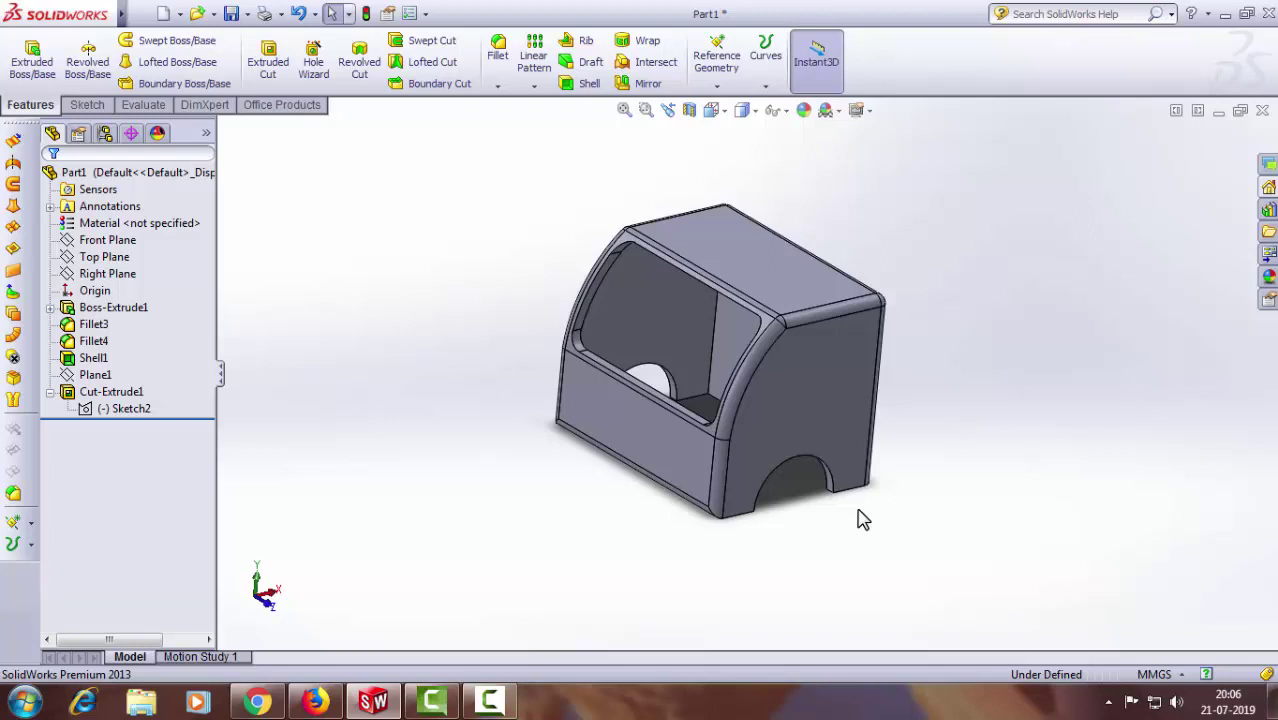
# Step: On the side face viewed straight on, sketch a short horizontal line near its left edge
pyautogui.click(789, 389)
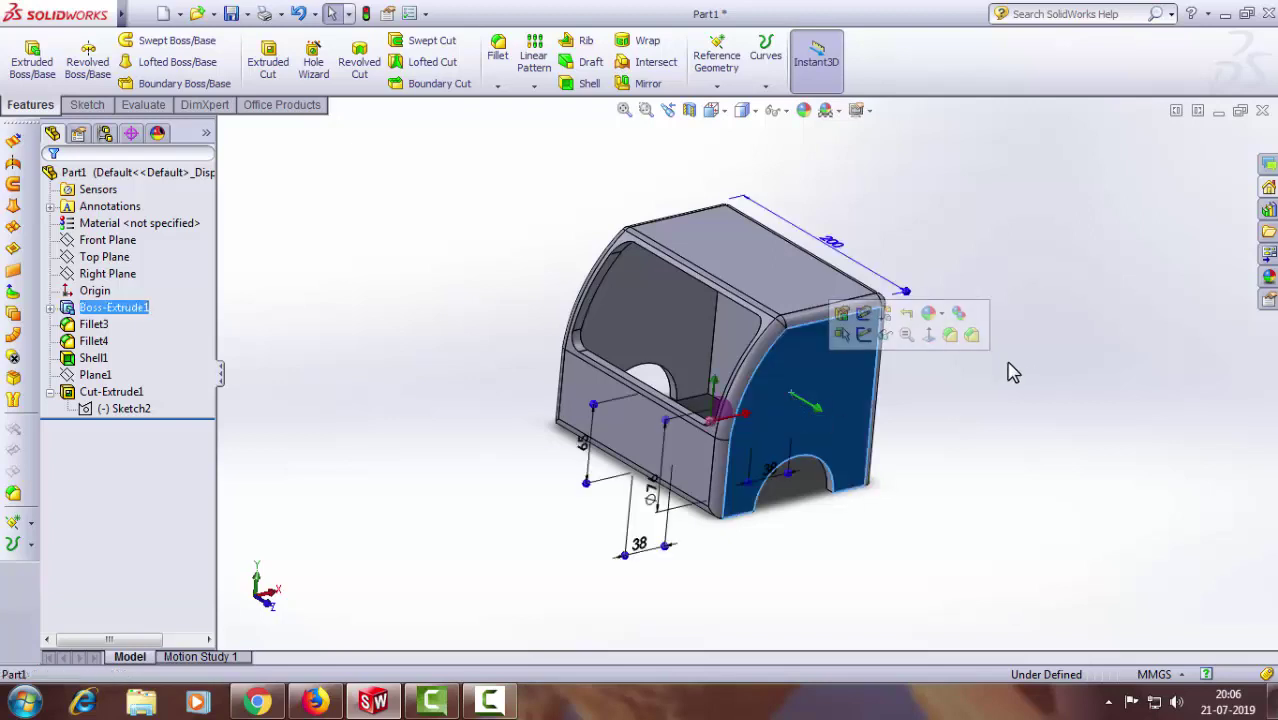
pyautogui.click(940, 335)
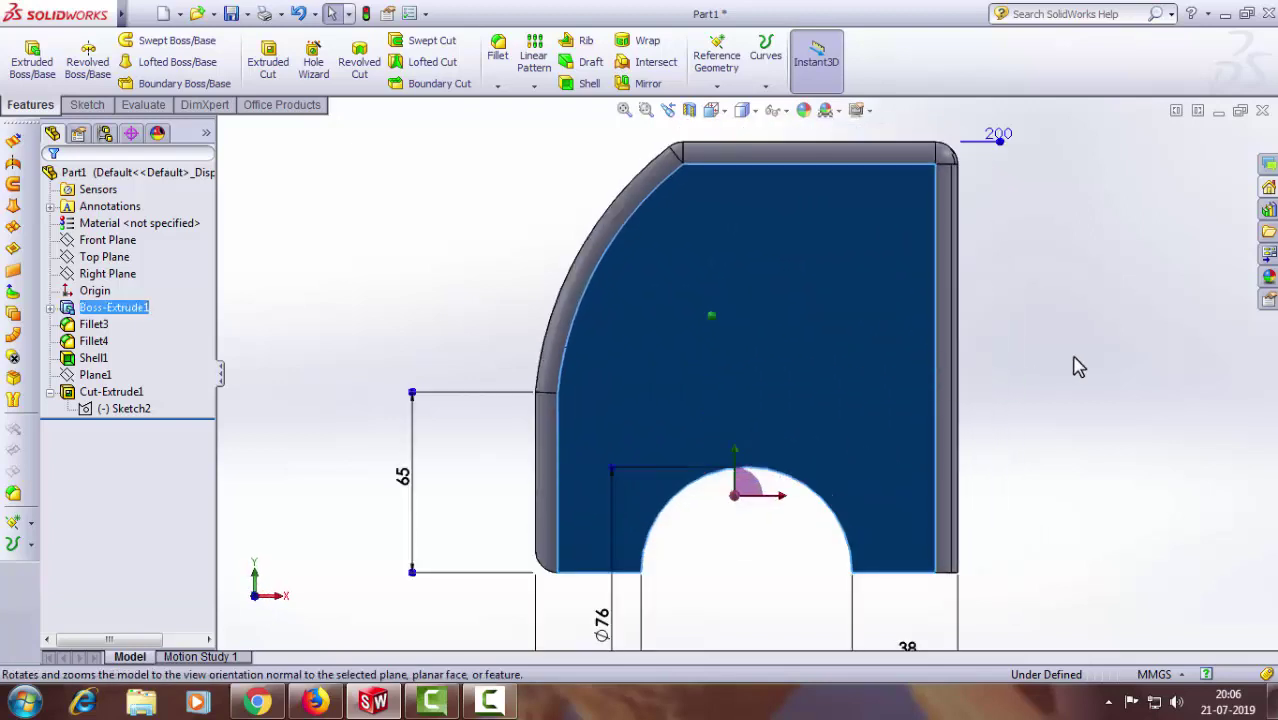
pyautogui.click(87, 104)
pyautogui.click(117, 45)
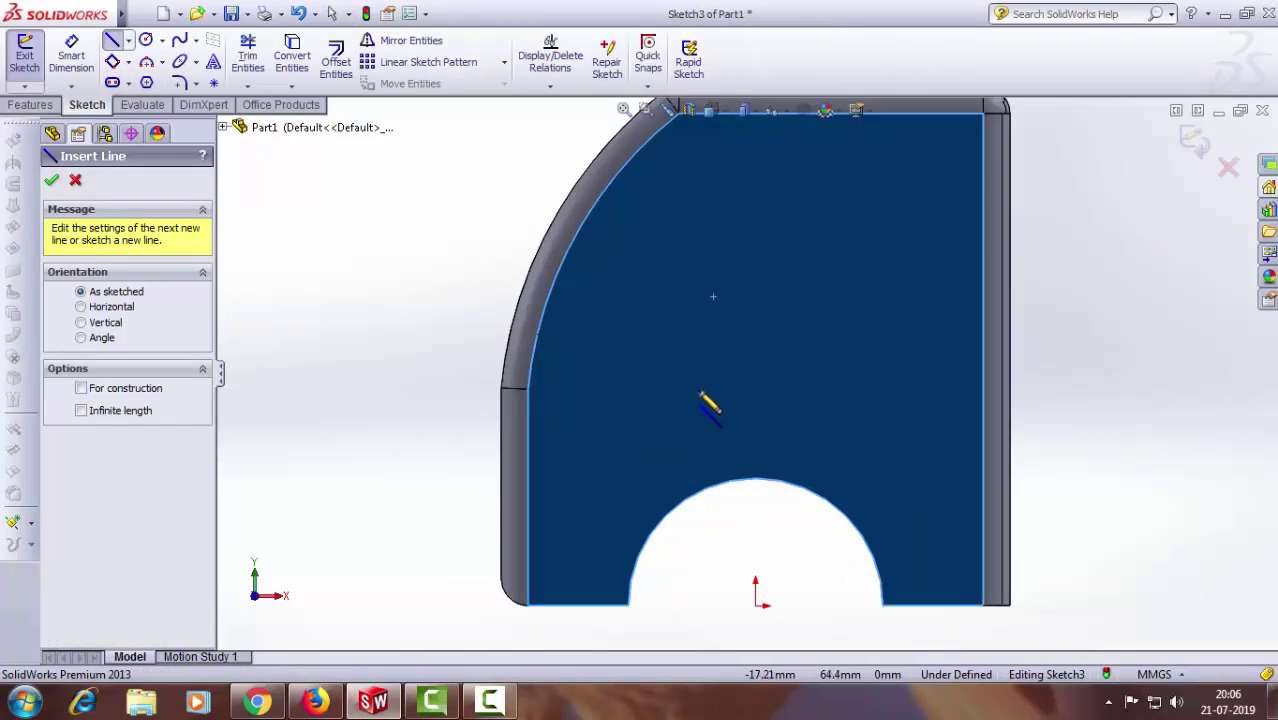
pyautogui.scroll(1, 700, 398)
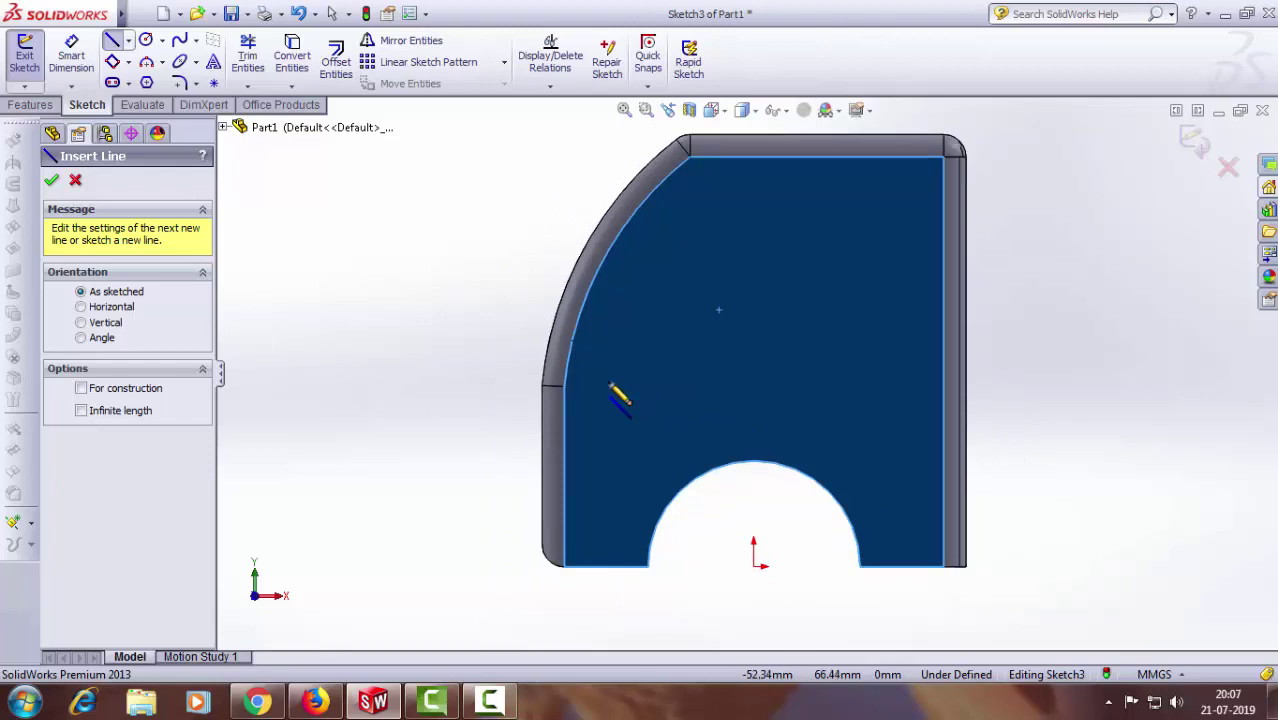
pyautogui.click(608, 381)
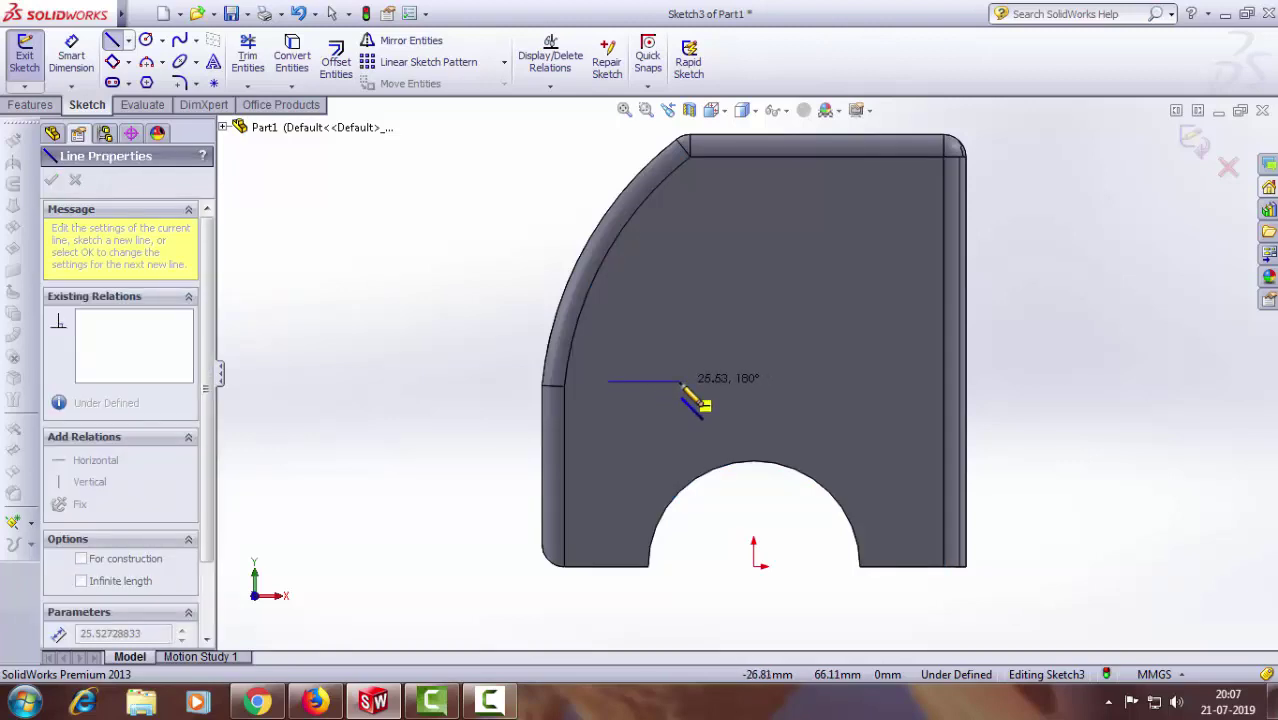
pyautogui.click(681, 382)
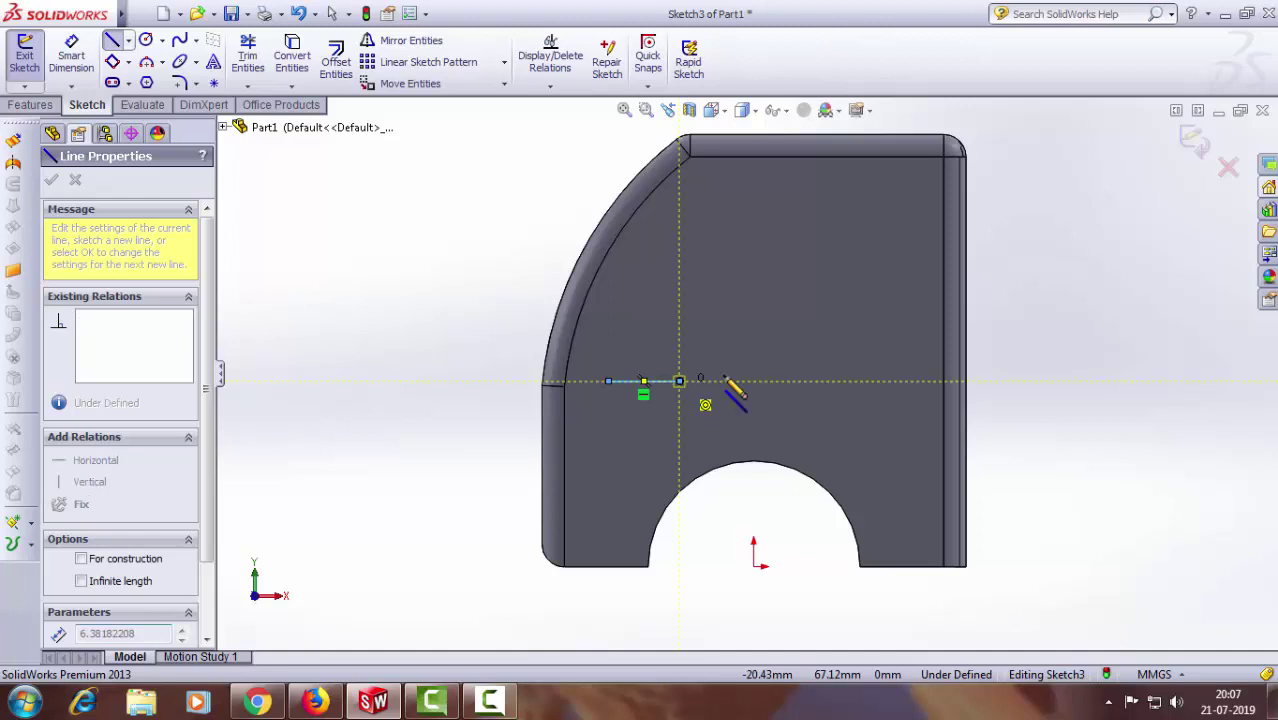
pyautogui.rightClick(780, 372)
pyautogui.click(820, 170)
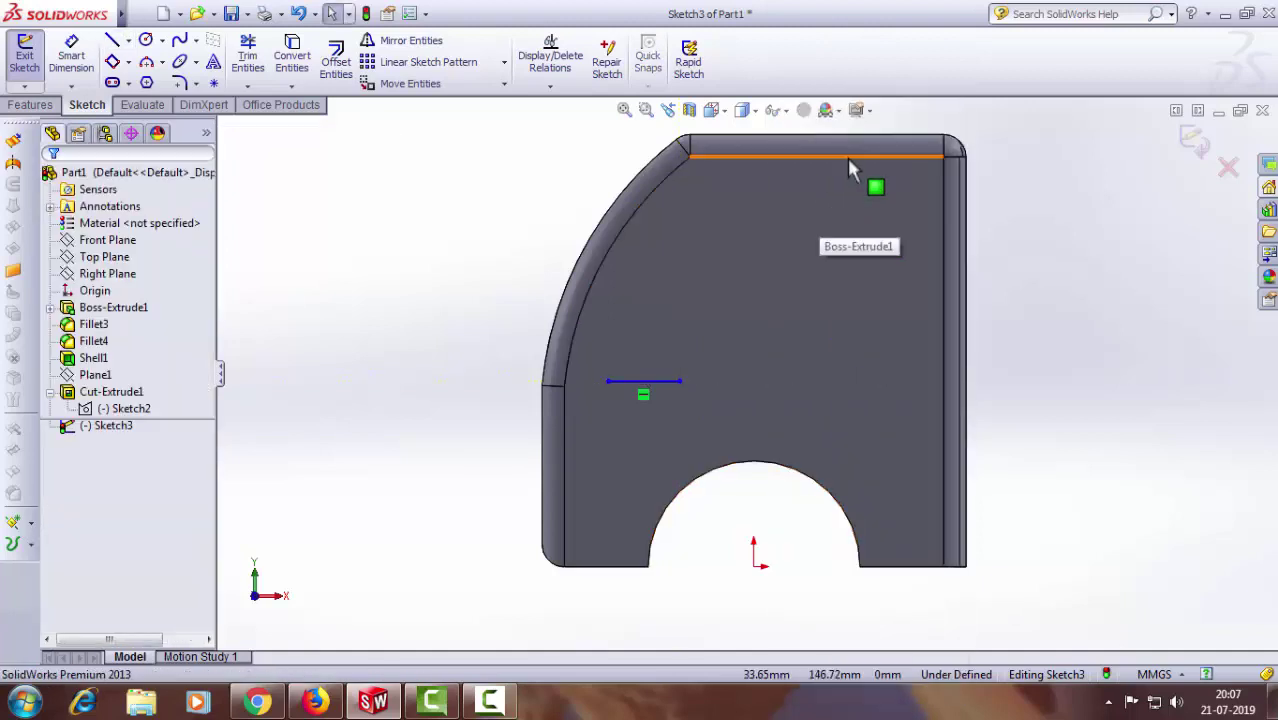
# Step: Draw a 3-point arc from the short line's left end up along the curved edge
pyautogui.click(150, 65)
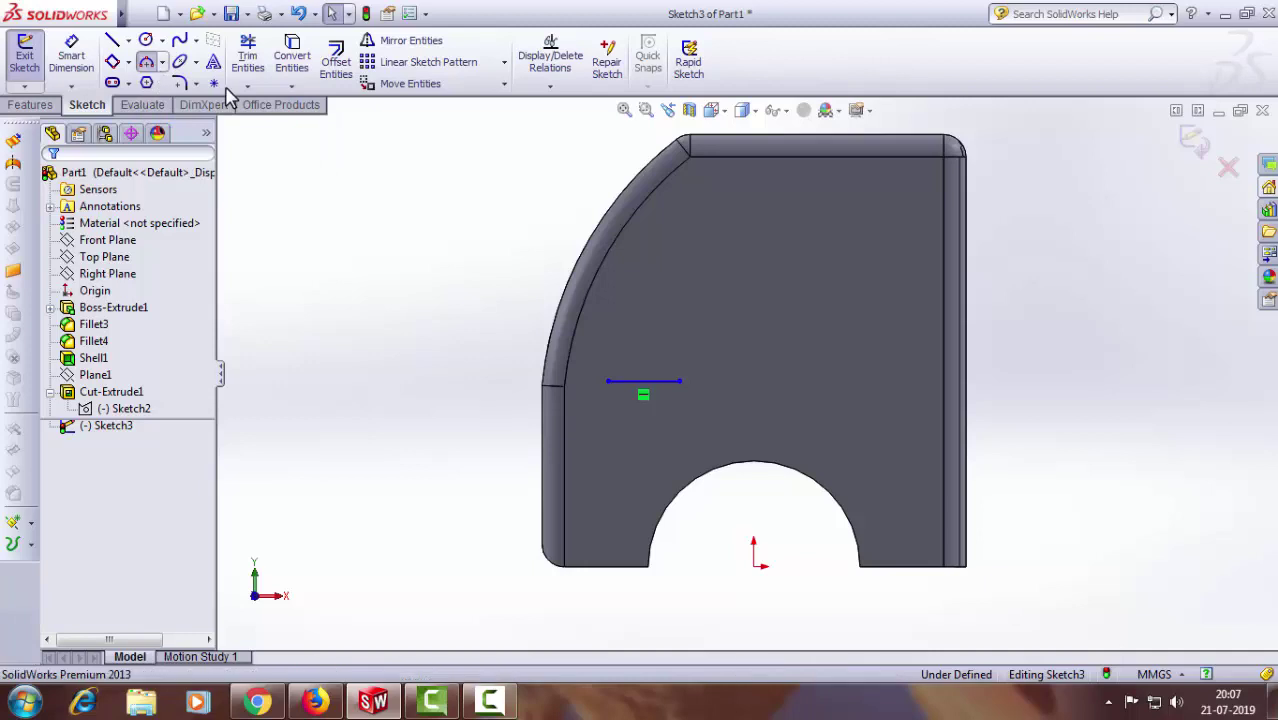
pyautogui.click(608, 381)
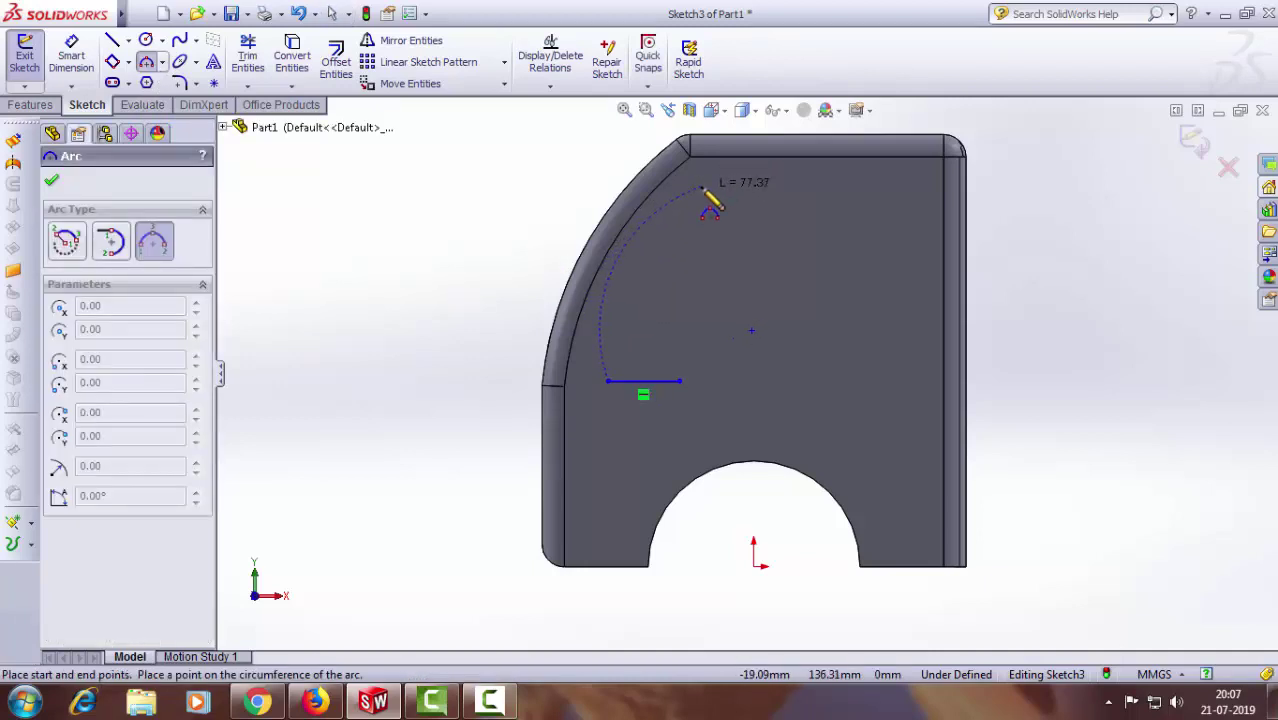
pyautogui.click(709, 190)
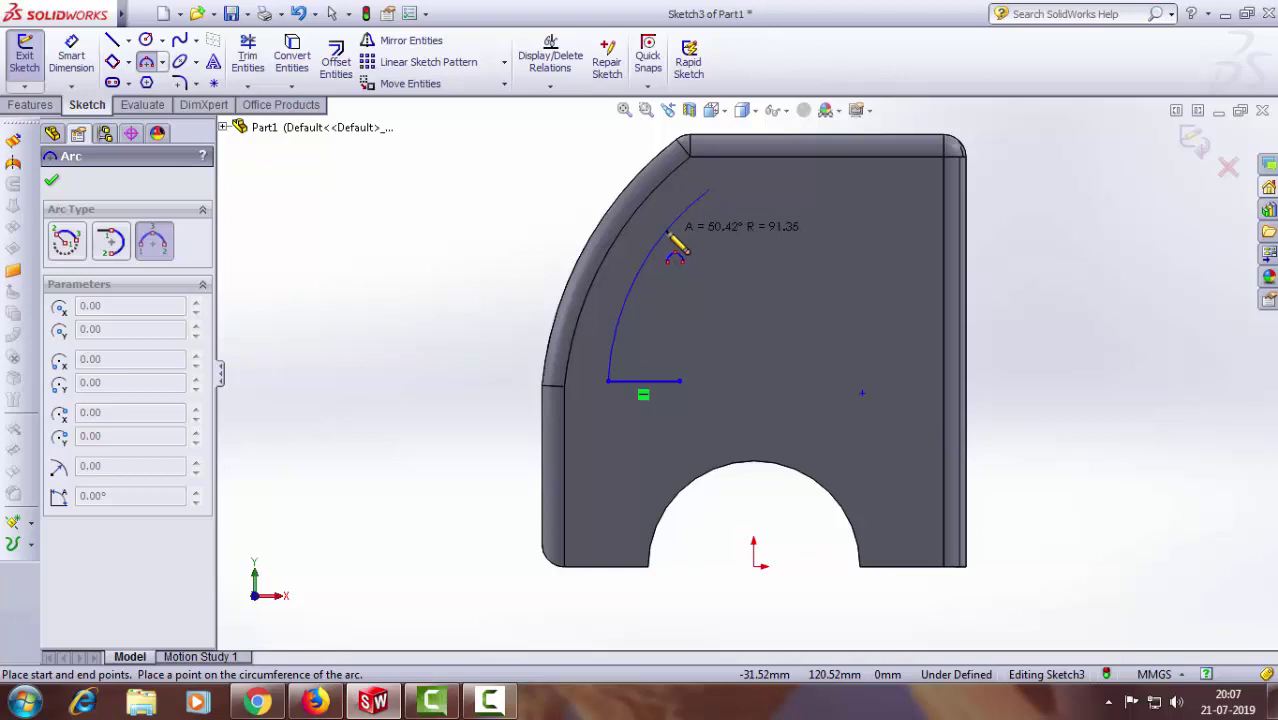
pyautogui.click(669, 234)
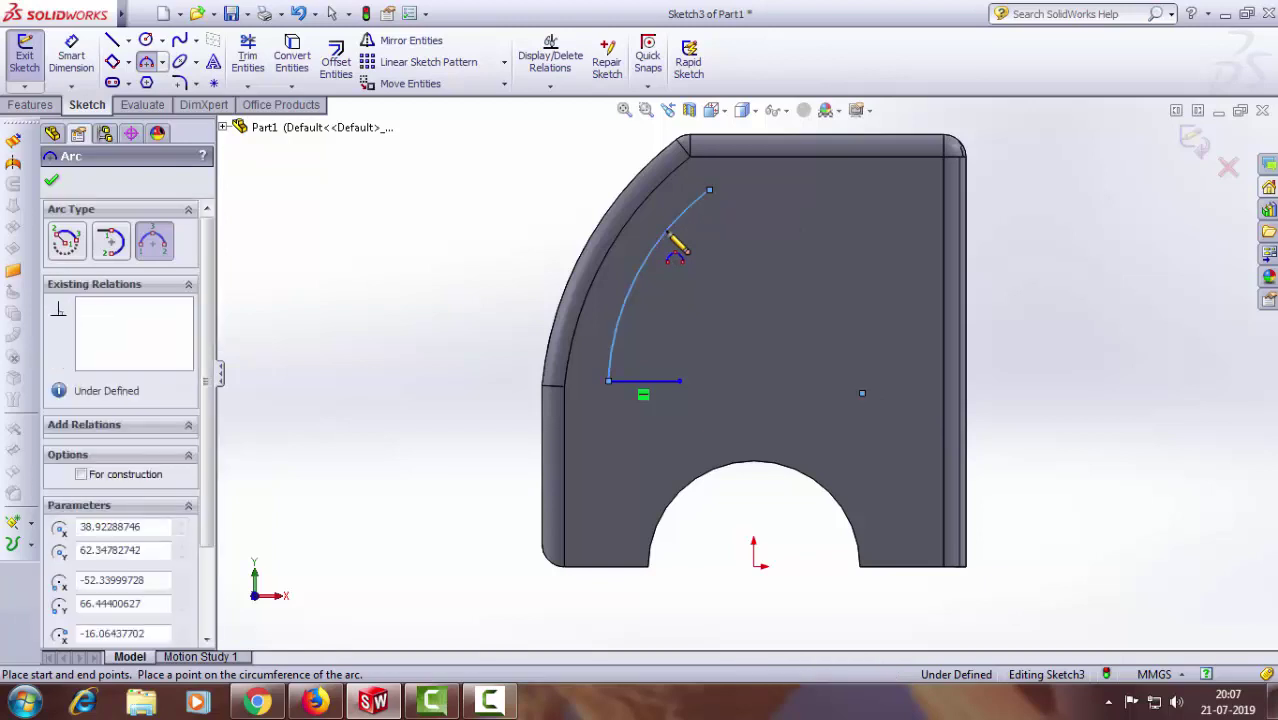
pyautogui.click(52, 182)
# Step: Drag the arc's endpoints onto the line's end and just below the top edge
pyautogui.click(712, 206)
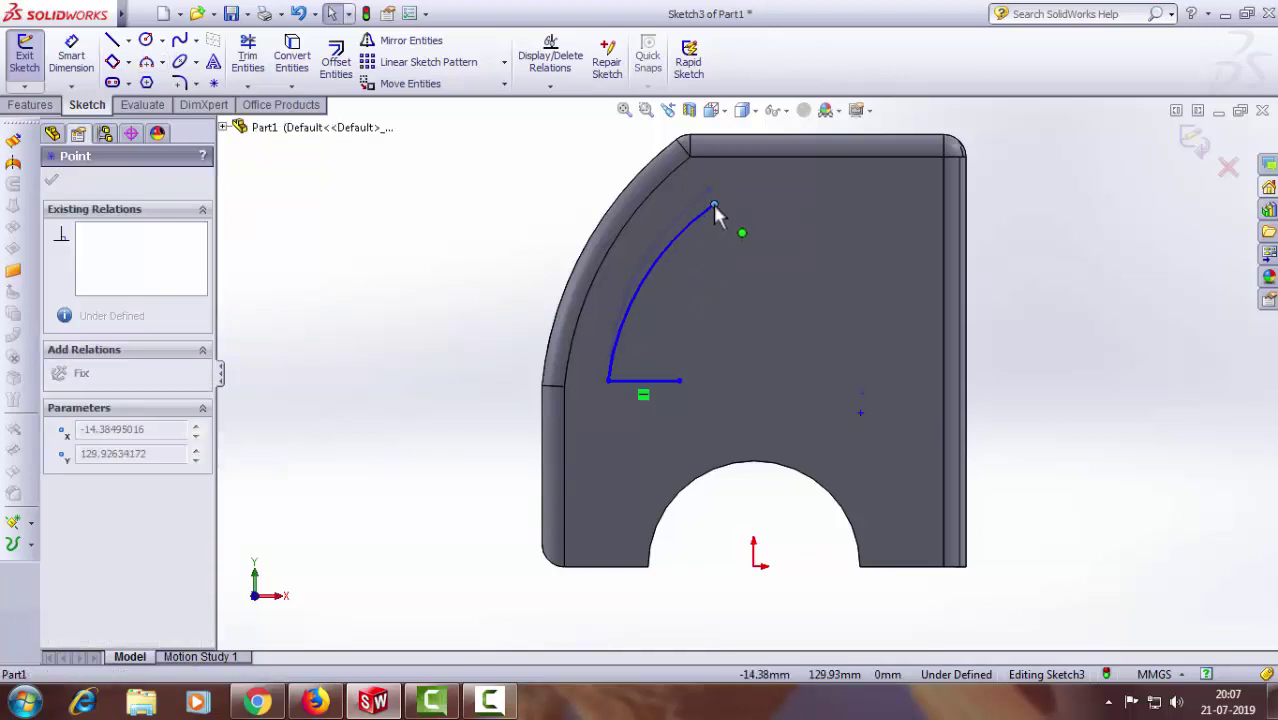
pyautogui.moveTo(713, 205); pyautogui.dragTo(713, 192)
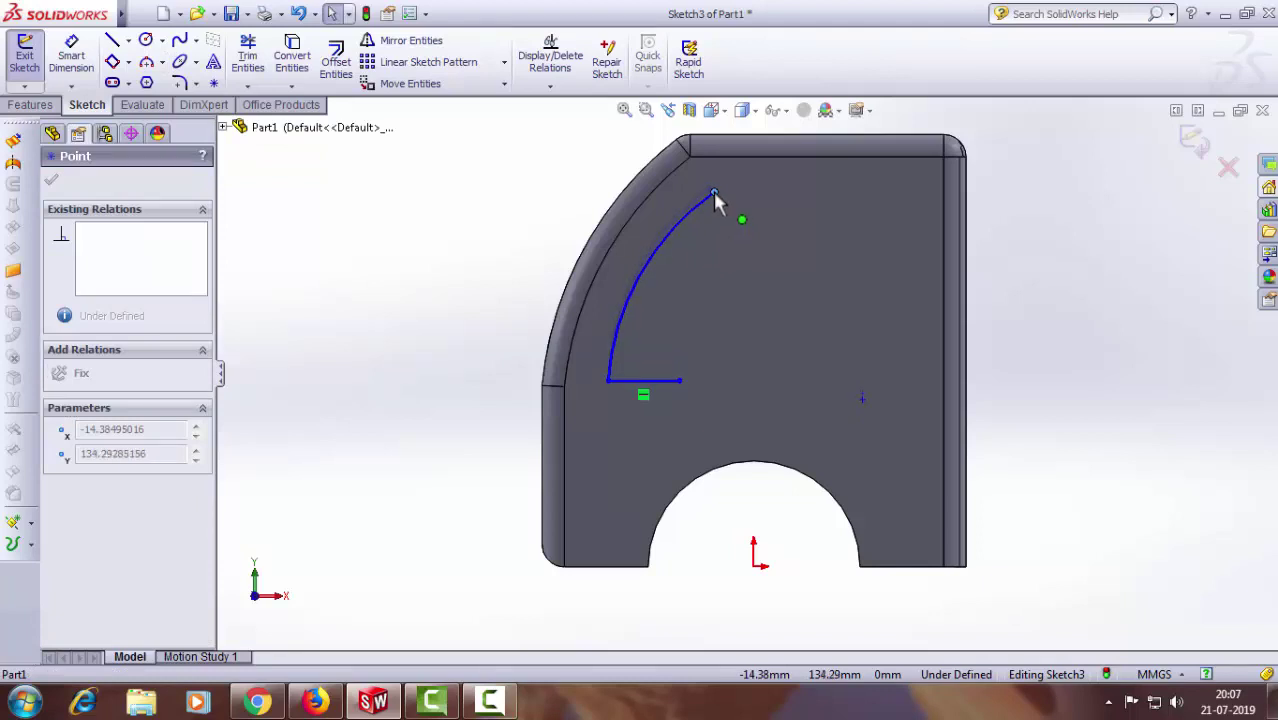
pyautogui.click(609, 382)
pyautogui.moveTo(608, 382); pyautogui.dragTo(591, 381)
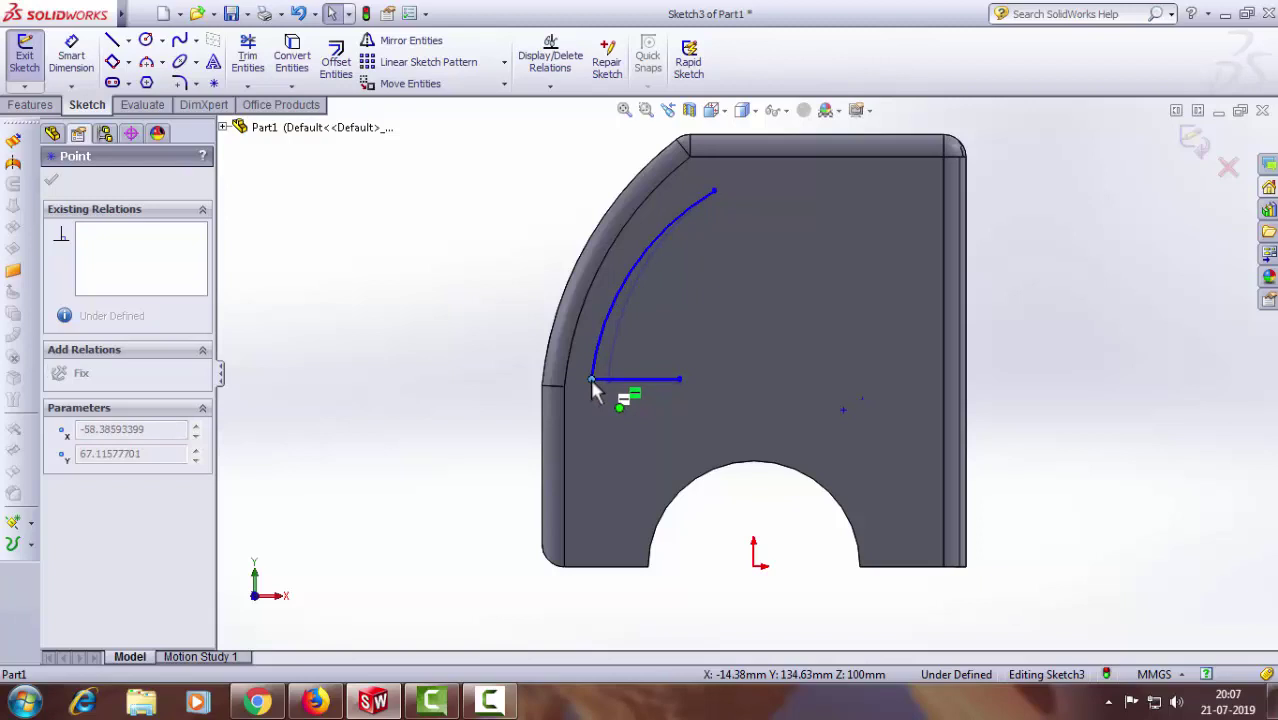
pyautogui.moveTo(591, 381); pyautogui.dragTo(601, 384)
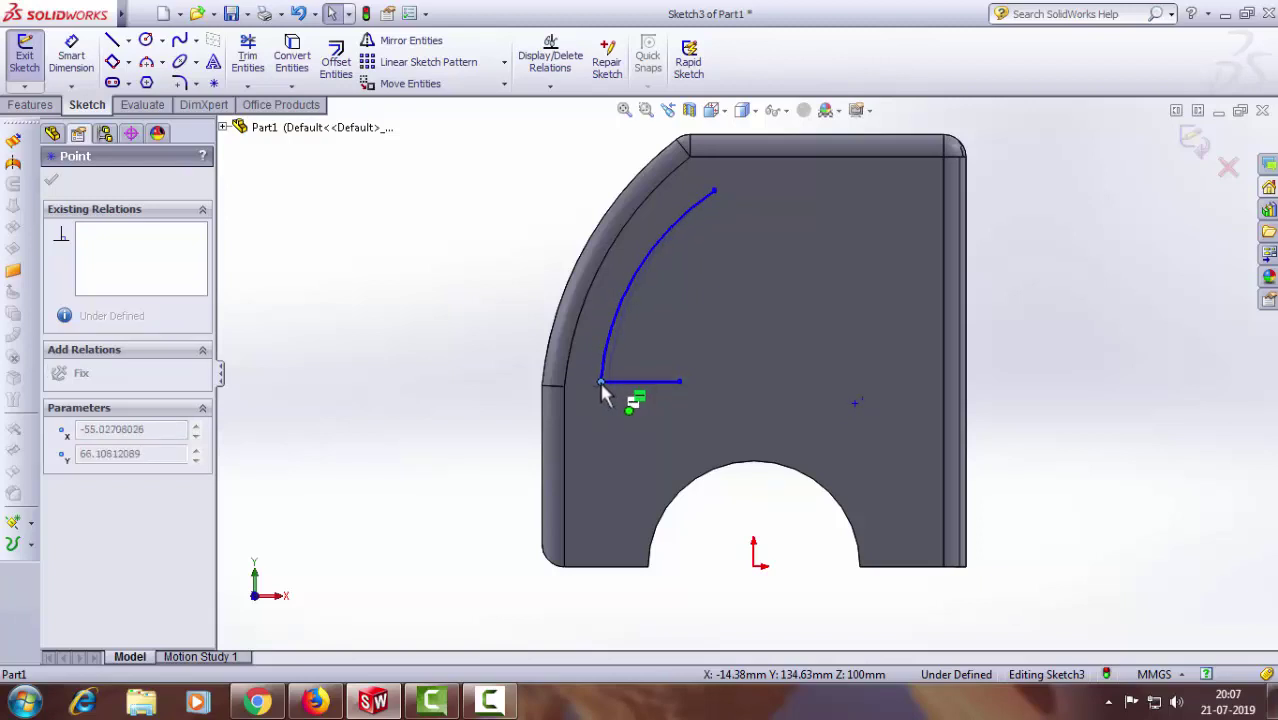
pyautogui.moveTo(601, 384); pyautogui.dragTo(596, 382)
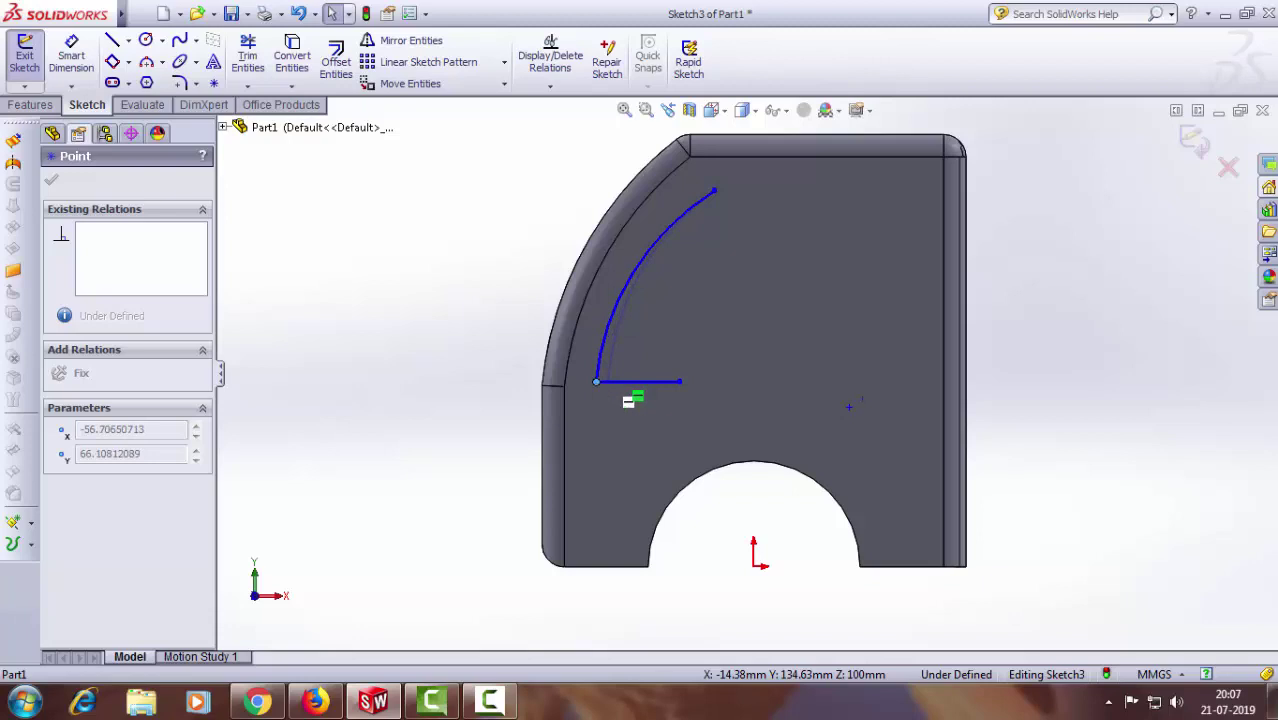
pyautogui.click(708, 198)
pyautogui.moveTo(687, 190); pyautogui.dragTo(705, 186)
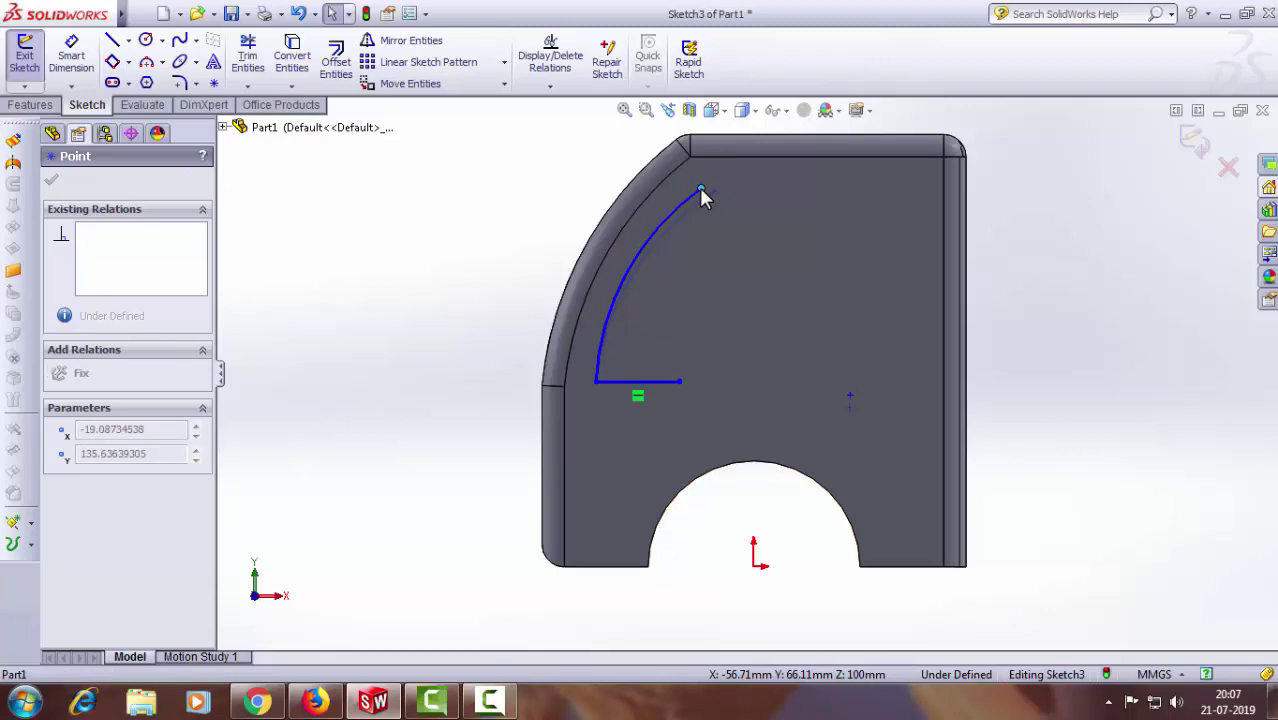
pyautogui.moveTo(703, 197); pyautogui.dragTo(702, 195)
# Step: Draw a top line rightward from the arc's upper end, then a vertical line partway down
pyautogui.click(52, 185)
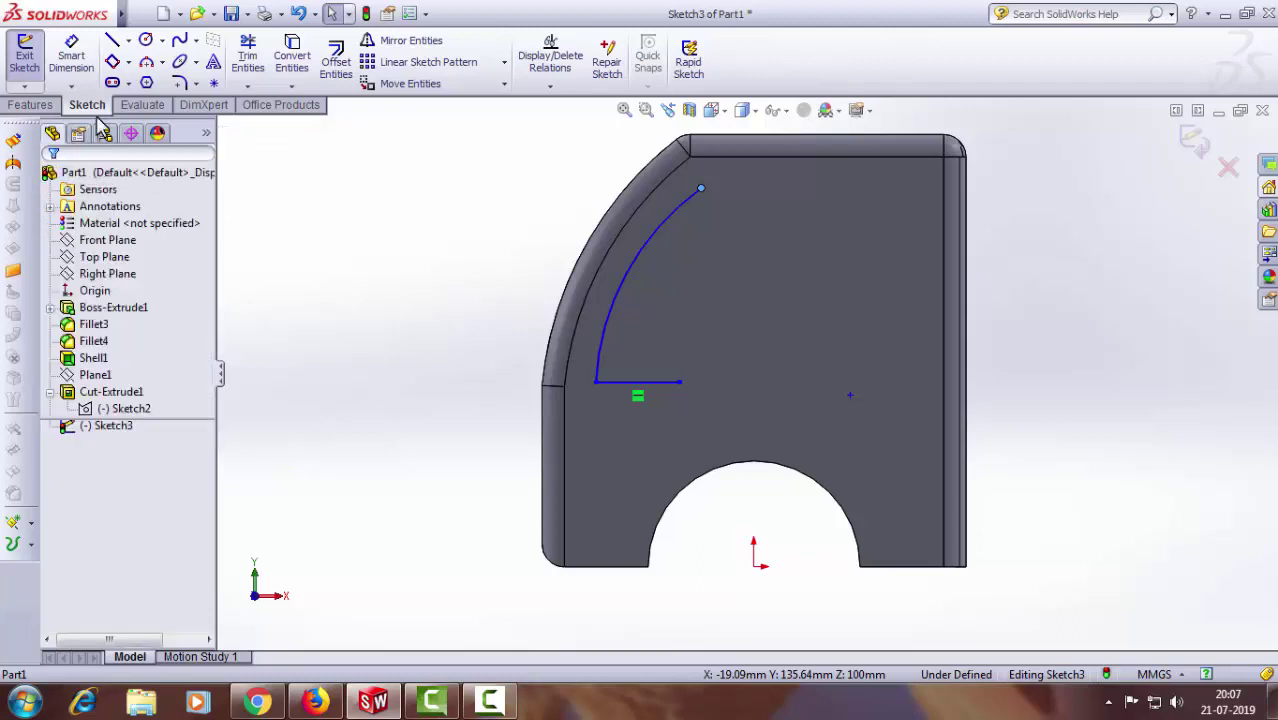
pyautogui.click(114, 42)
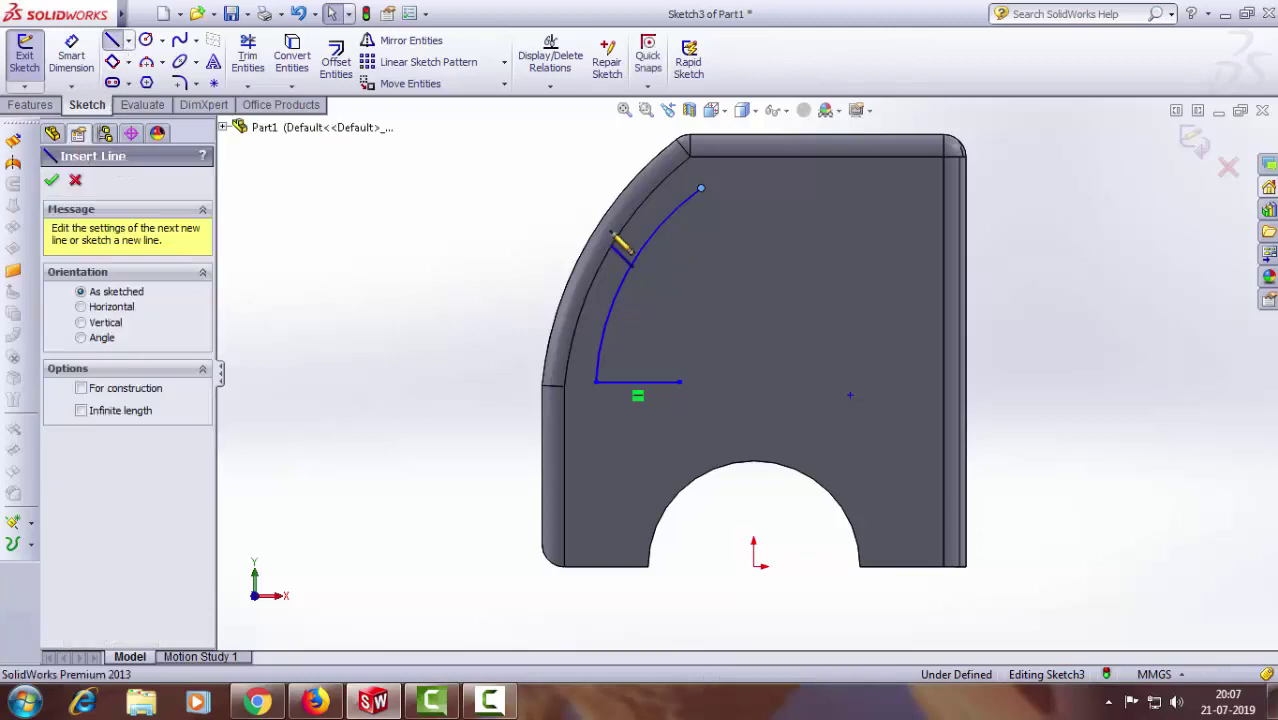
pyautogui.click(701, 189)
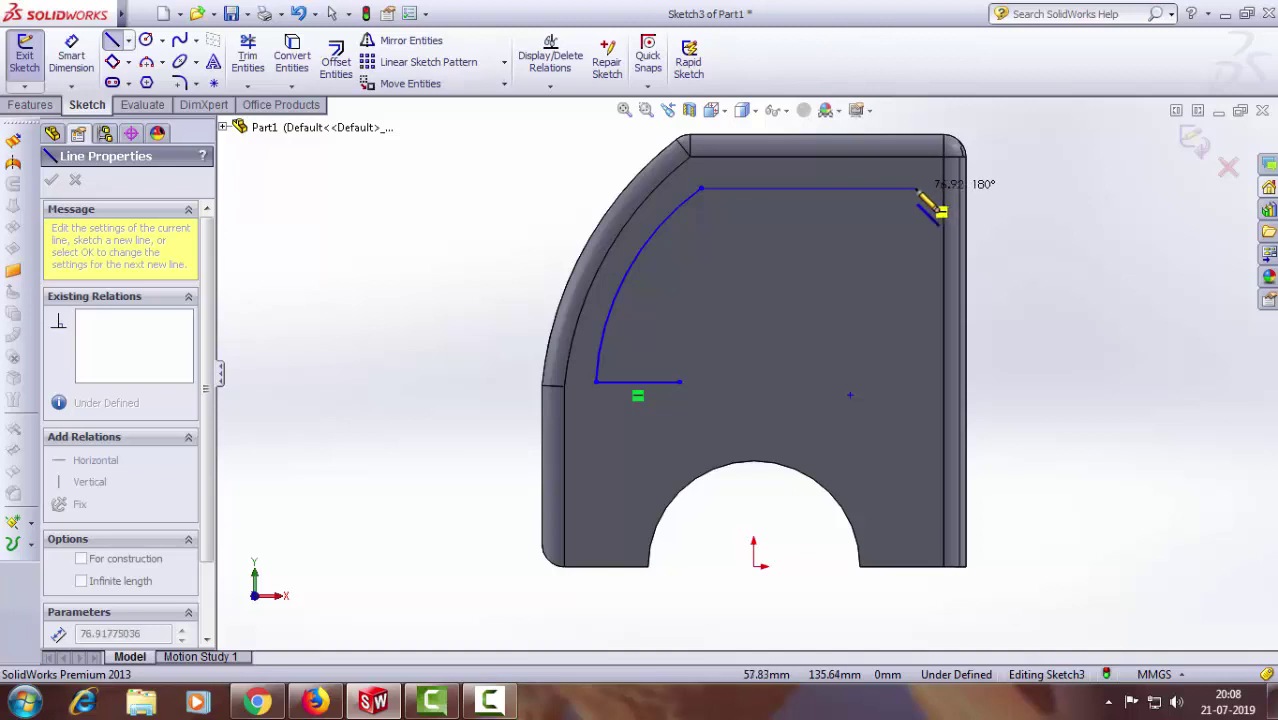
pyautogui.click(915, 189)
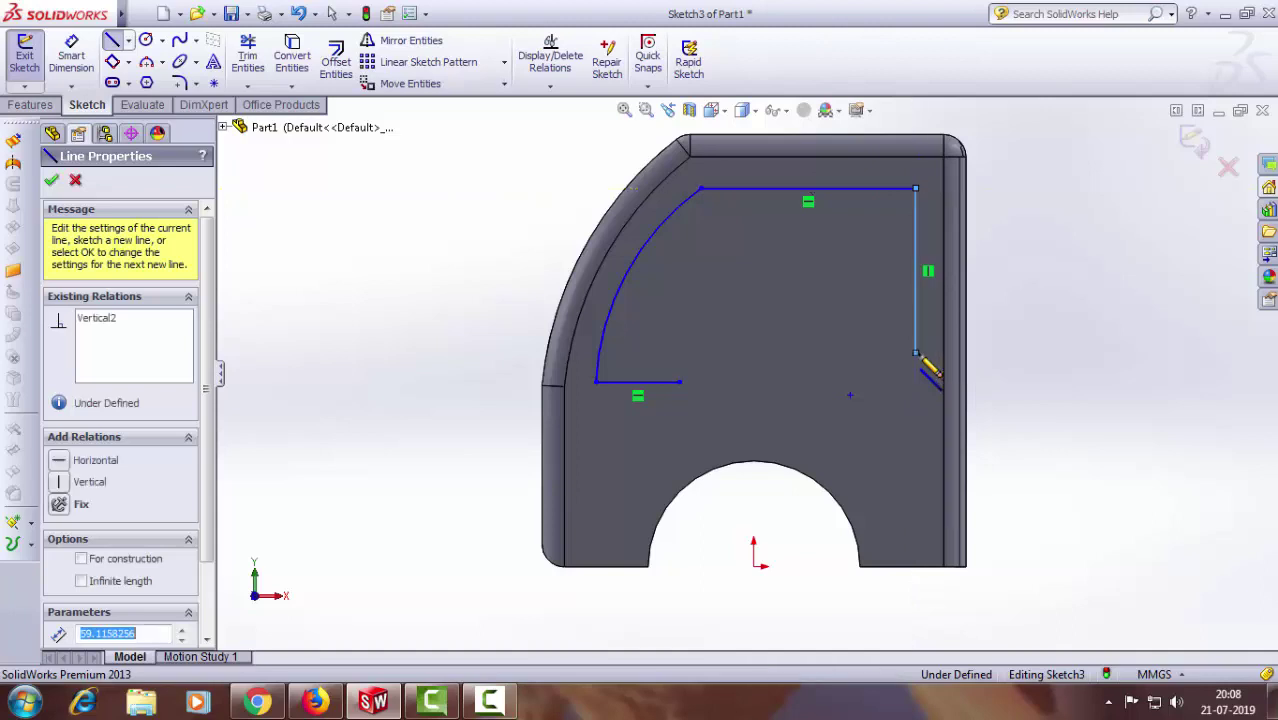
pyautogui.click(915, 353)
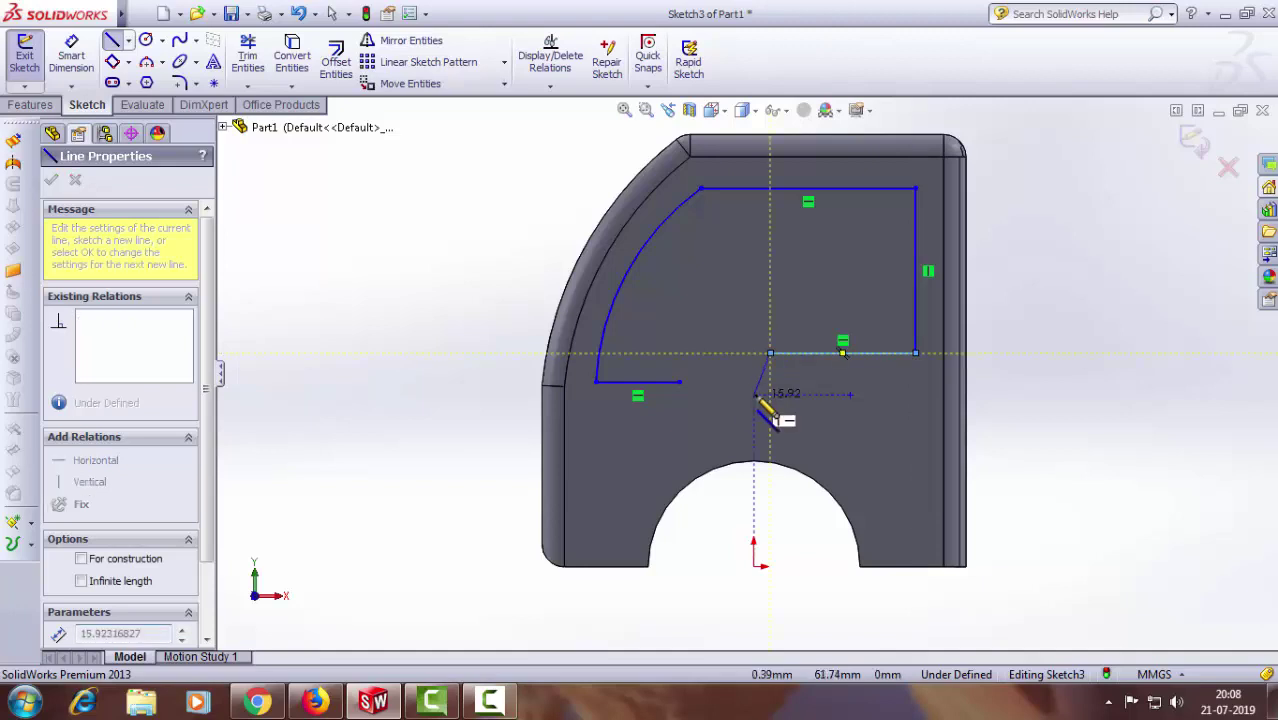
pyautogui.rightClick(760, 395)
pyautogui.click(802, 172)
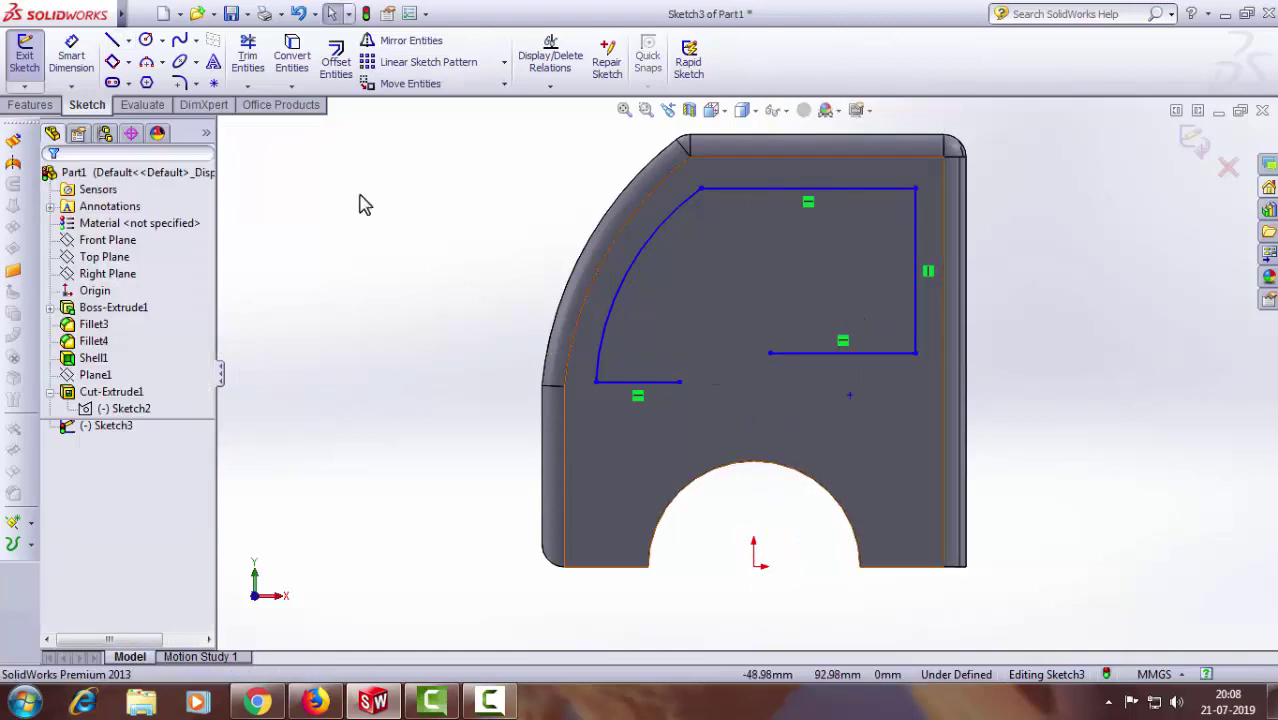
# Step: Add a 3-point arc linking the short line's right end to the bottom line's left end
pyautogui.click(181, 85)
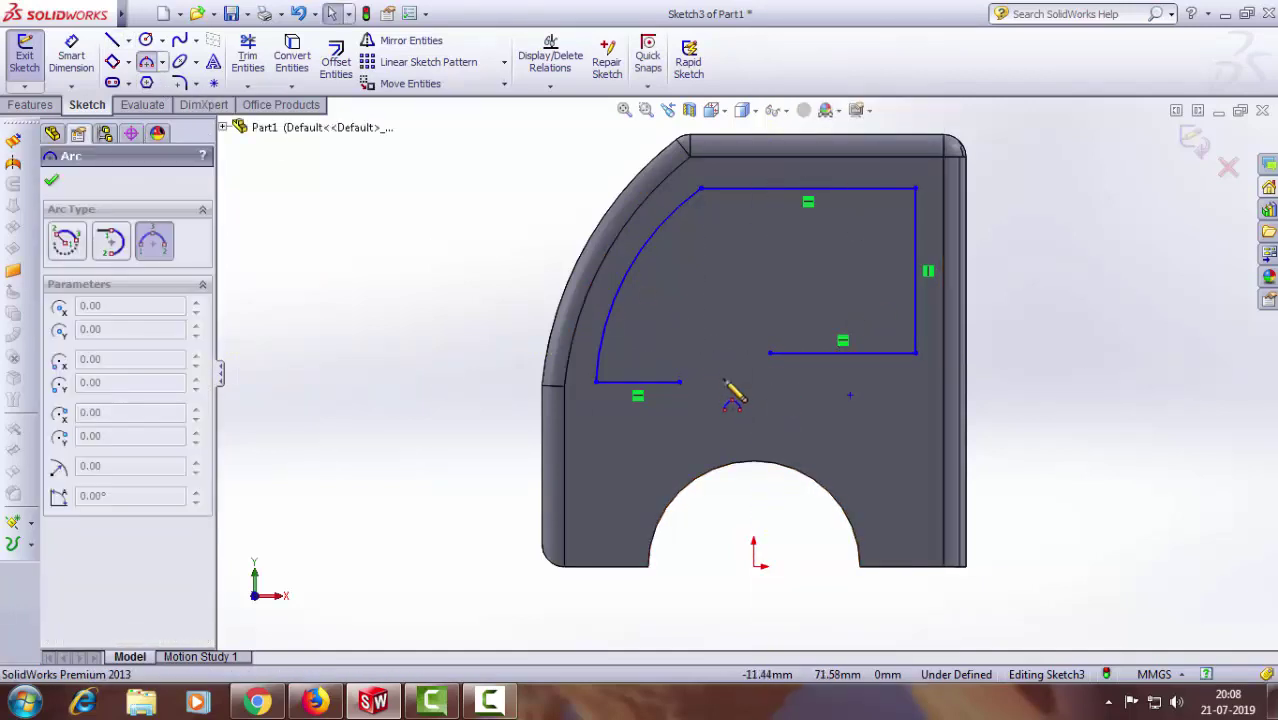
pyautogui.scroll(-2, 730, 380)
pyautogui.click(662, 389)
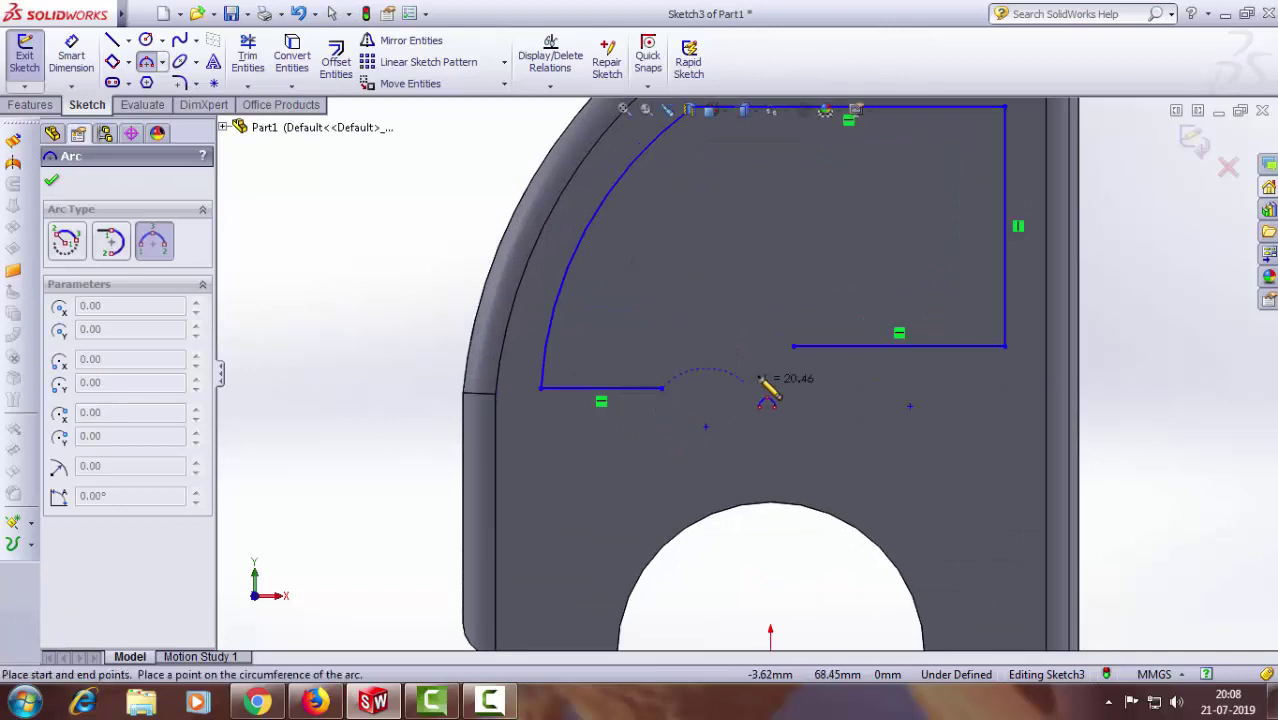
pyautogui.click(794, 347)
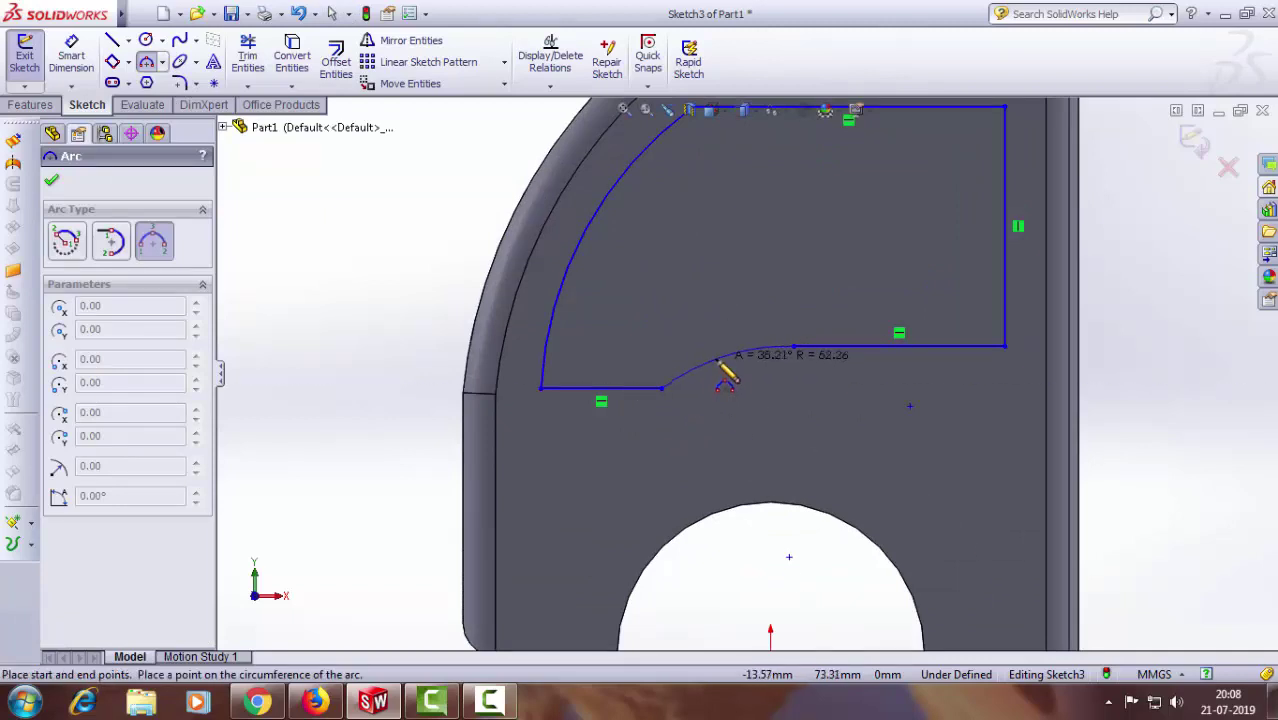
pyautogui.click(722, 360)
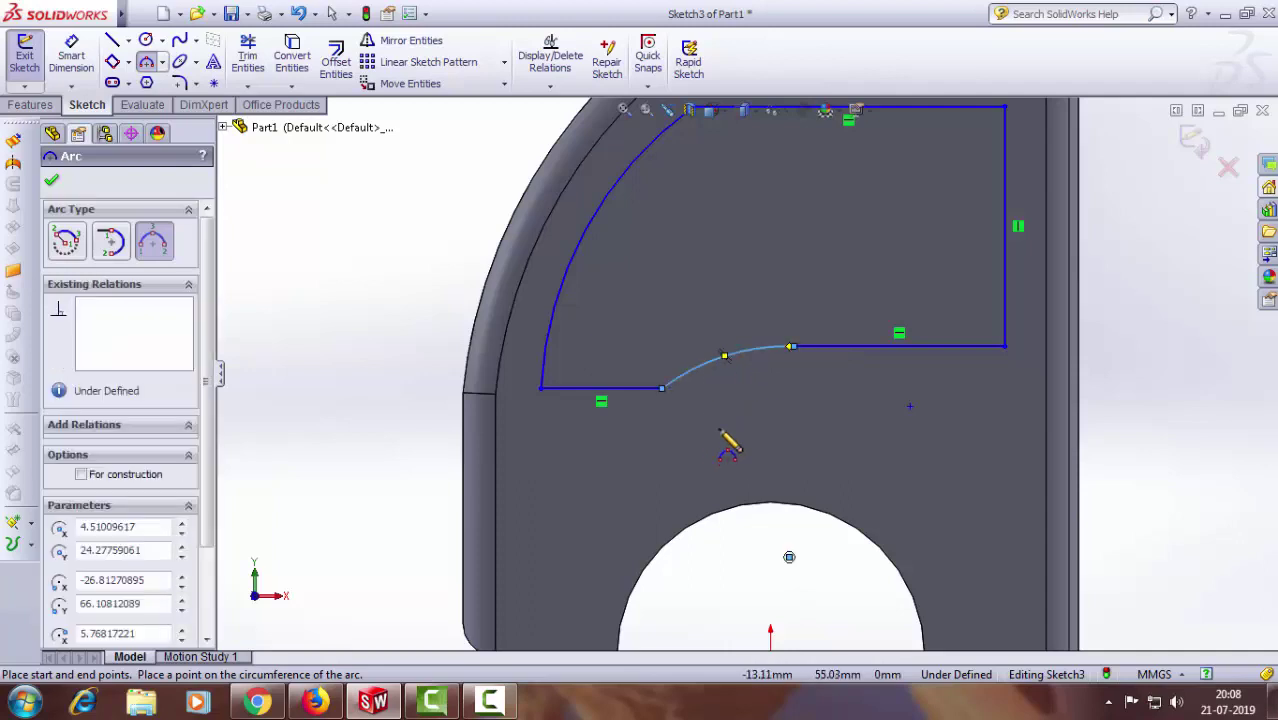
pyautogui.click(52, 182)
# Step: Snap the connecting arc's lower end onto the short line, nudge the lower right corner, and fit the view
pyautogui.scroll(-2, 745, 390)
pyautogui.click(644, 388)
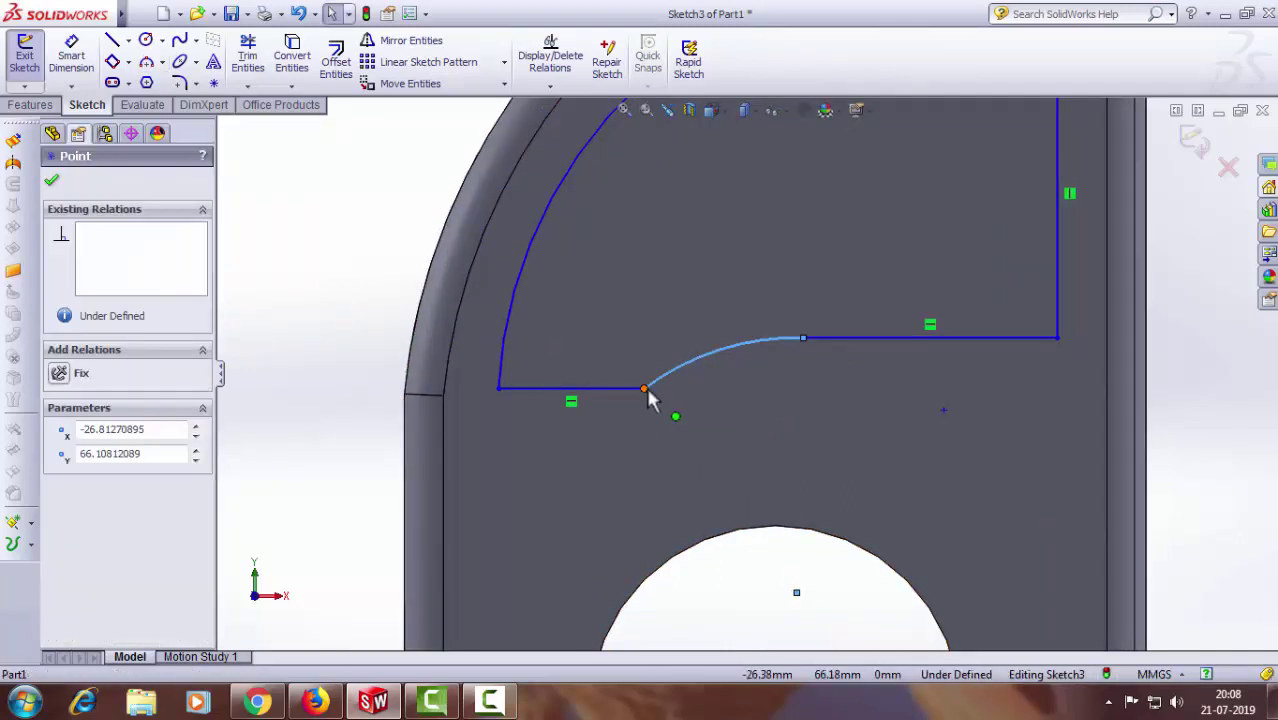
pyautogui.moveTo(644, 388); pyautogui.dragTo(667, 391)
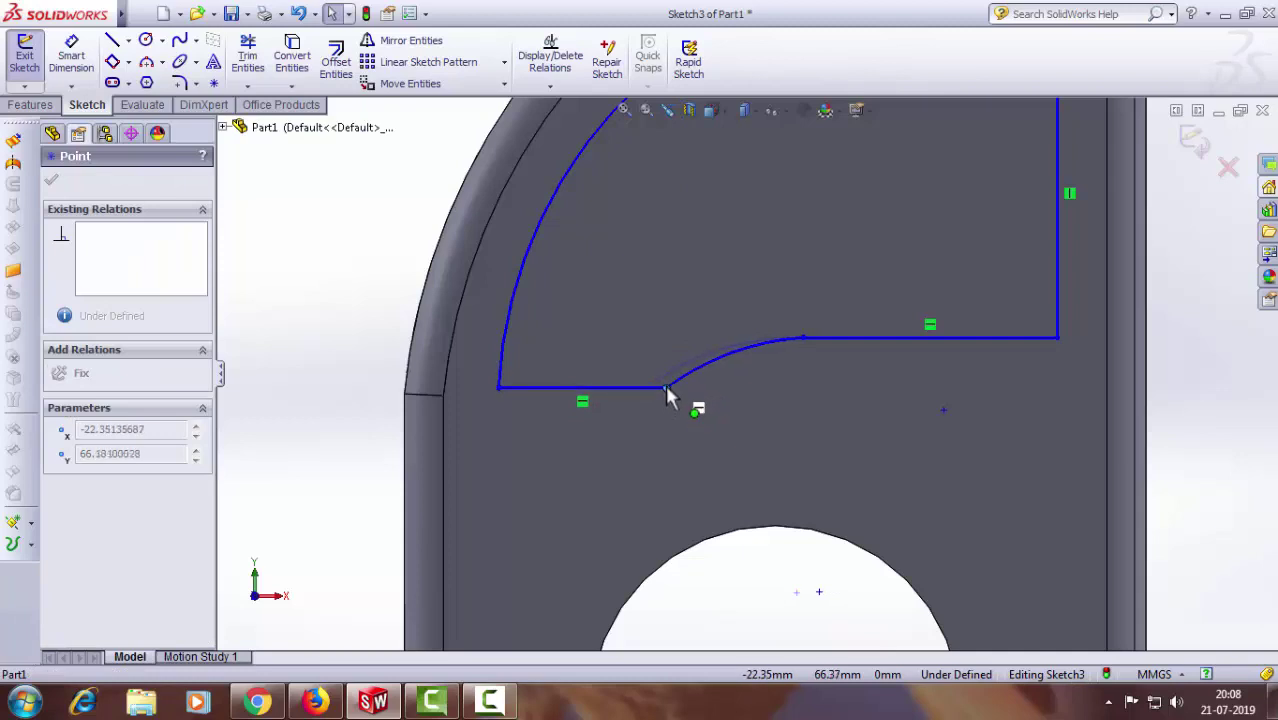
pyautogui.moveTo(669, 403); pyautogui.dragTo(668, 392)
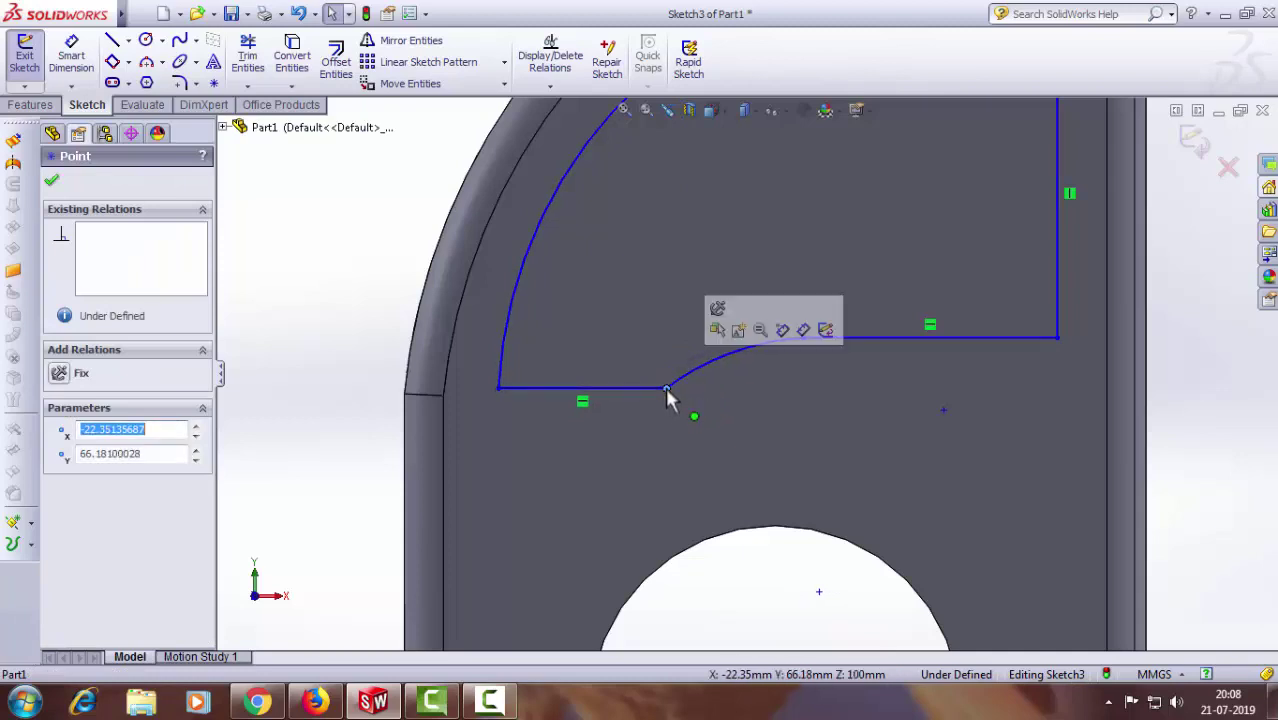
pyautogui.moveTo(1058, 340); pyautogui.dragTo(1078, 346)
pyautogui.press('f')
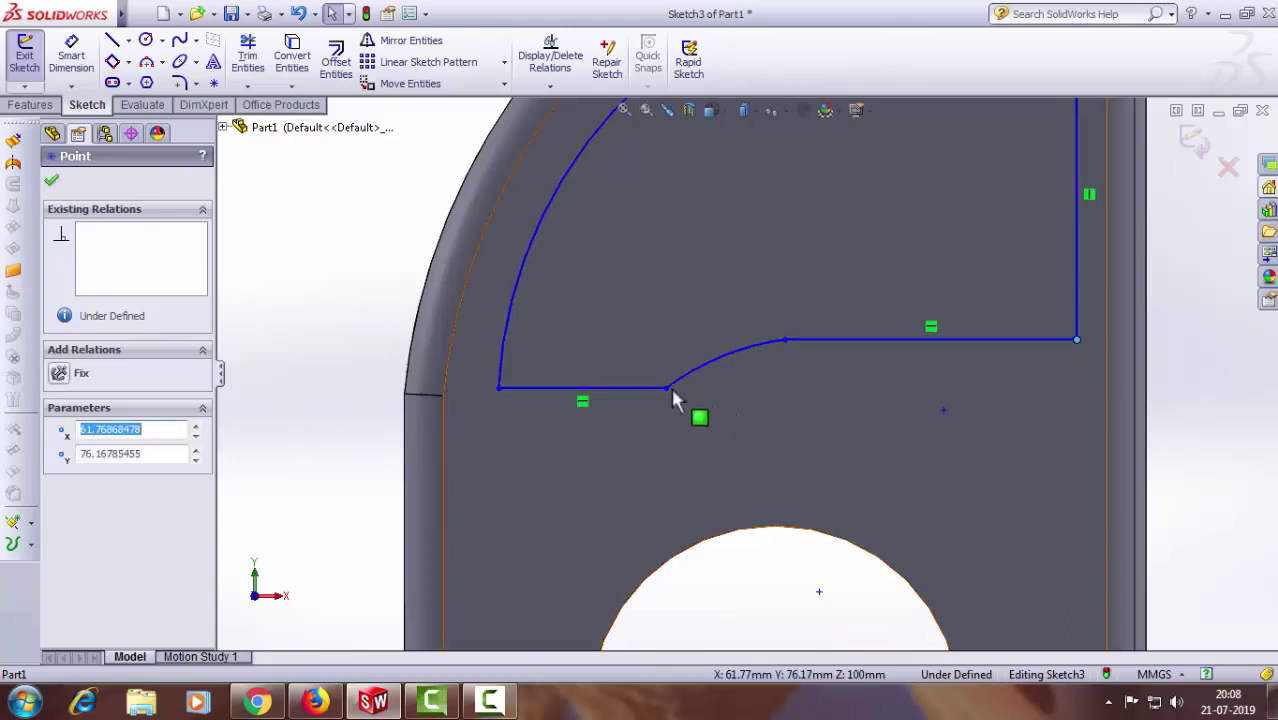
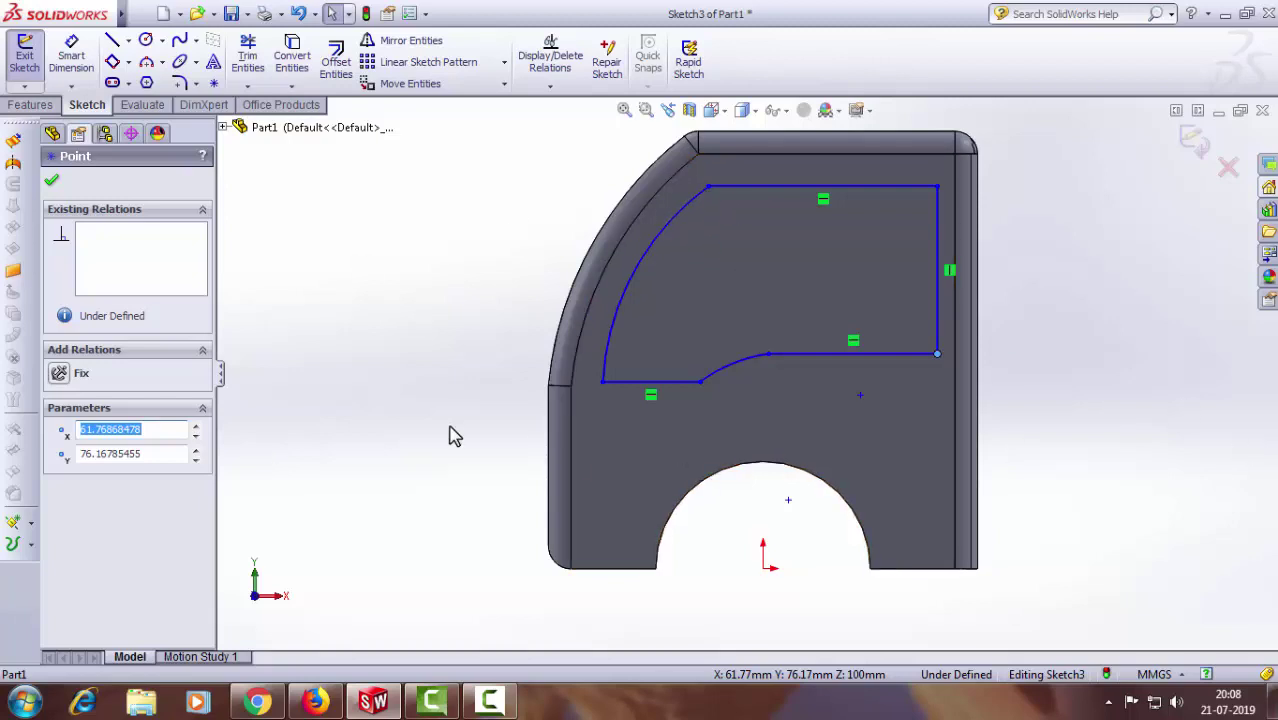
# Step: Apply a first pass of sketch fillets to the window outline's corners
pyautogui.click(50, 182)
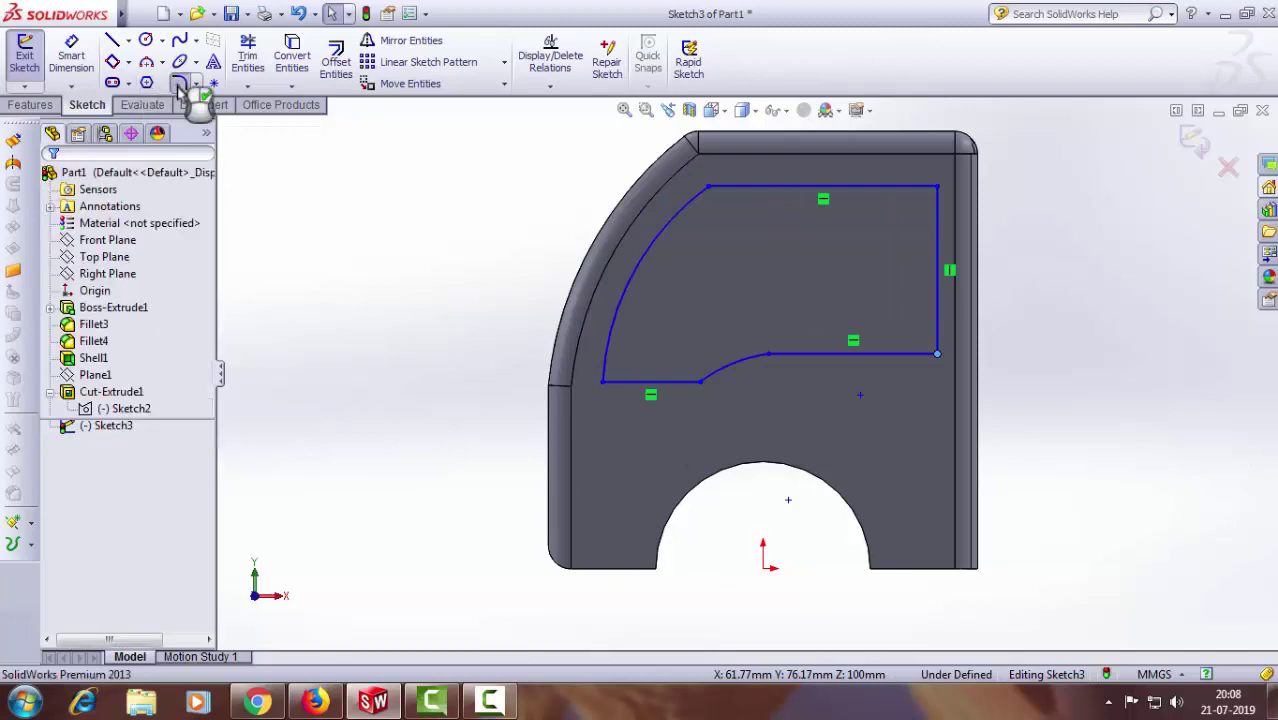
pyautogui.click(180, 82)
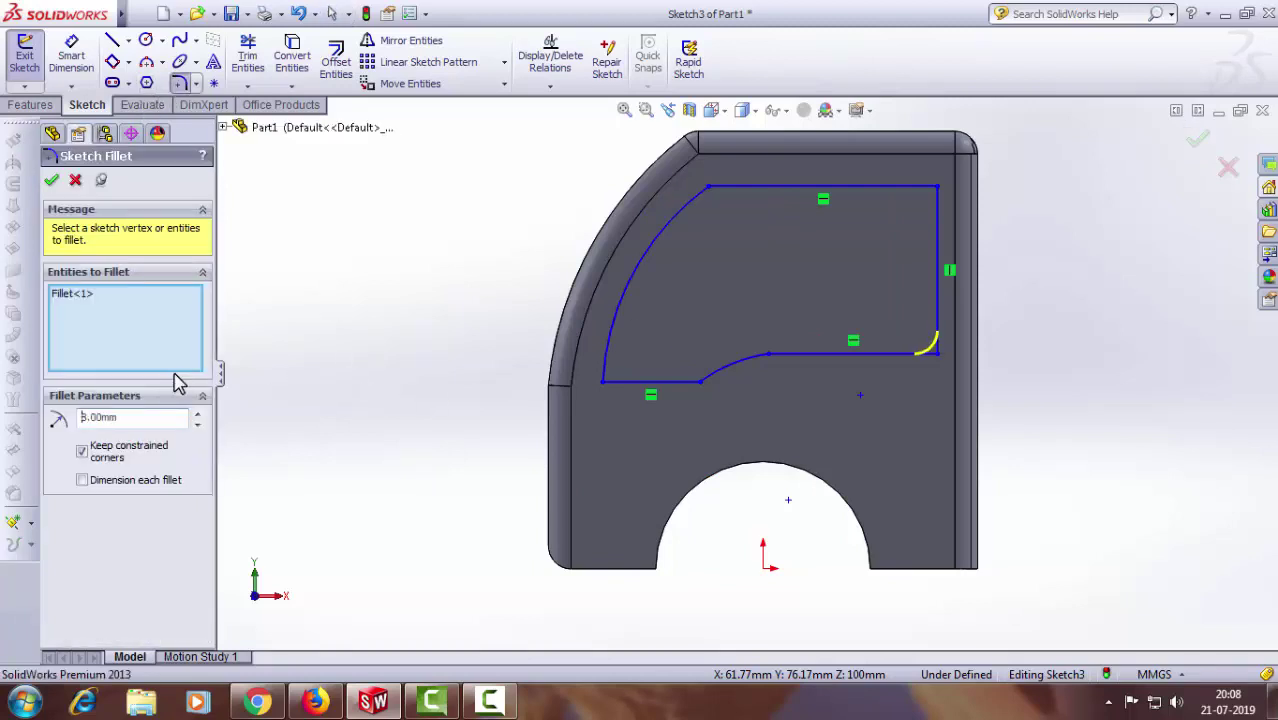
pyautogui.click(945, 218)
pyautogui.click(913, 190)
pyautogui.click(697, 207)
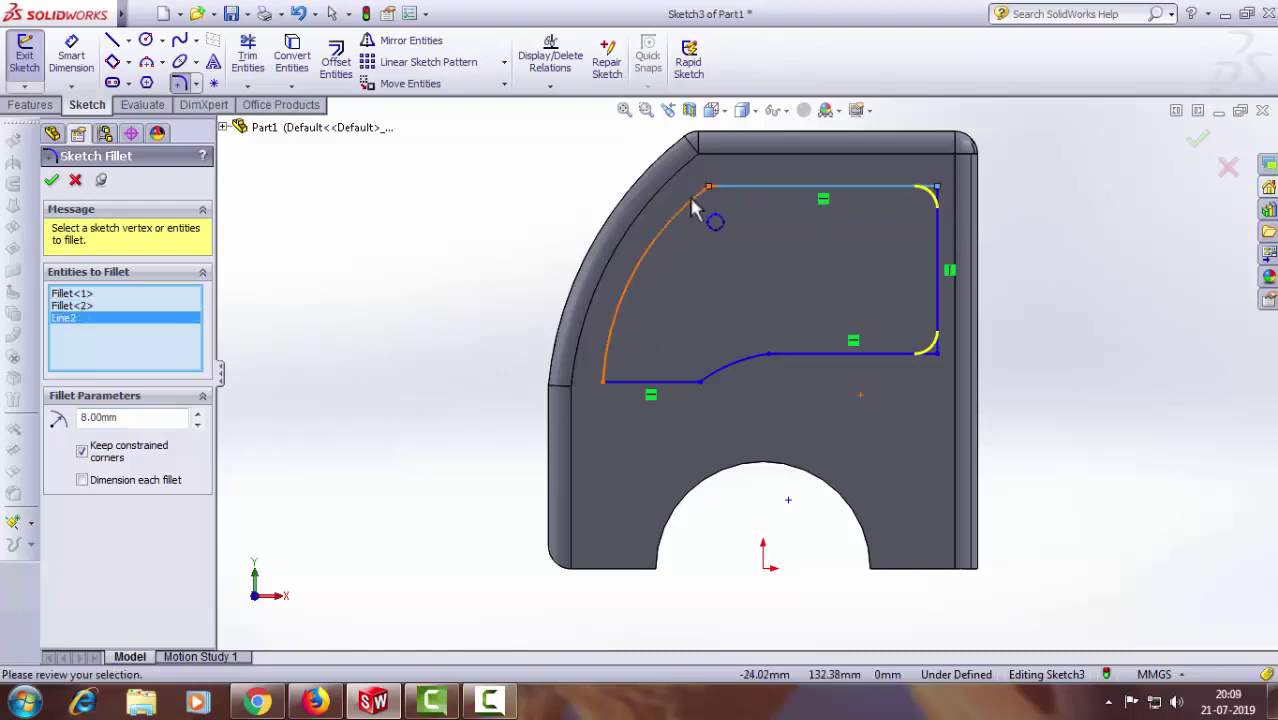
pyautogui.click(697, 215)
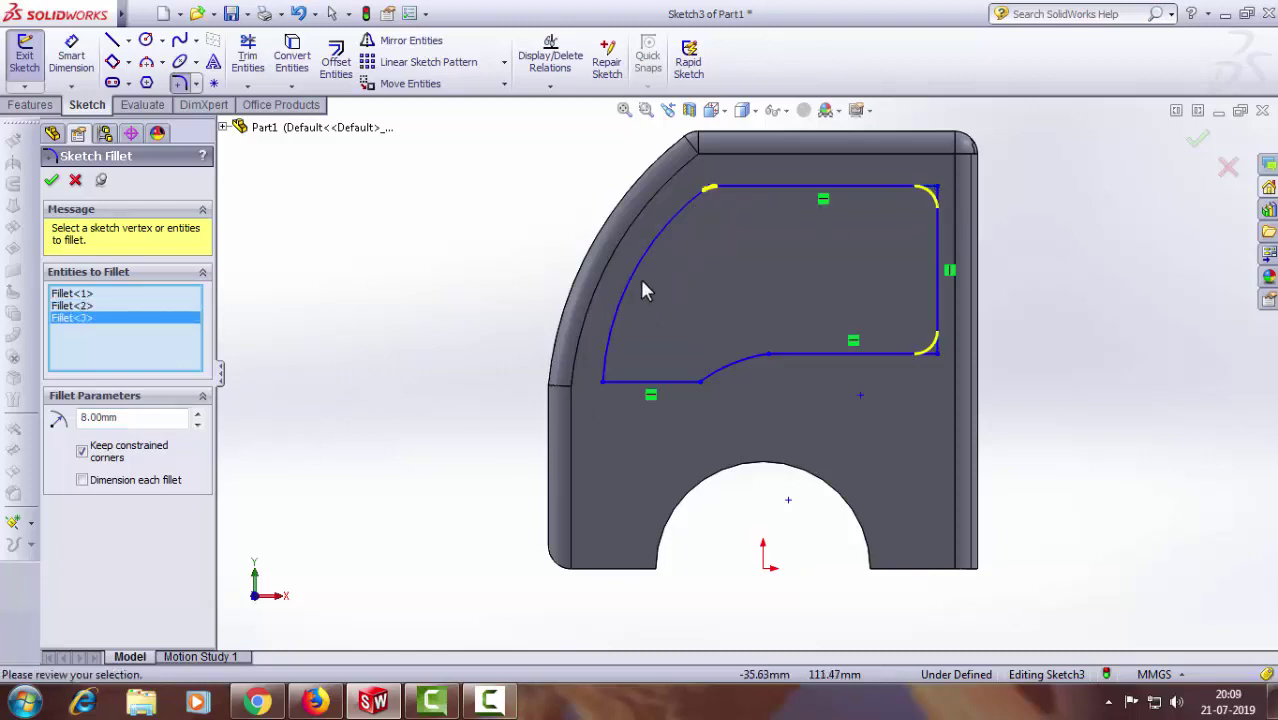
pyautogui.click(617, 381)
pyautogui.click(608, 368)
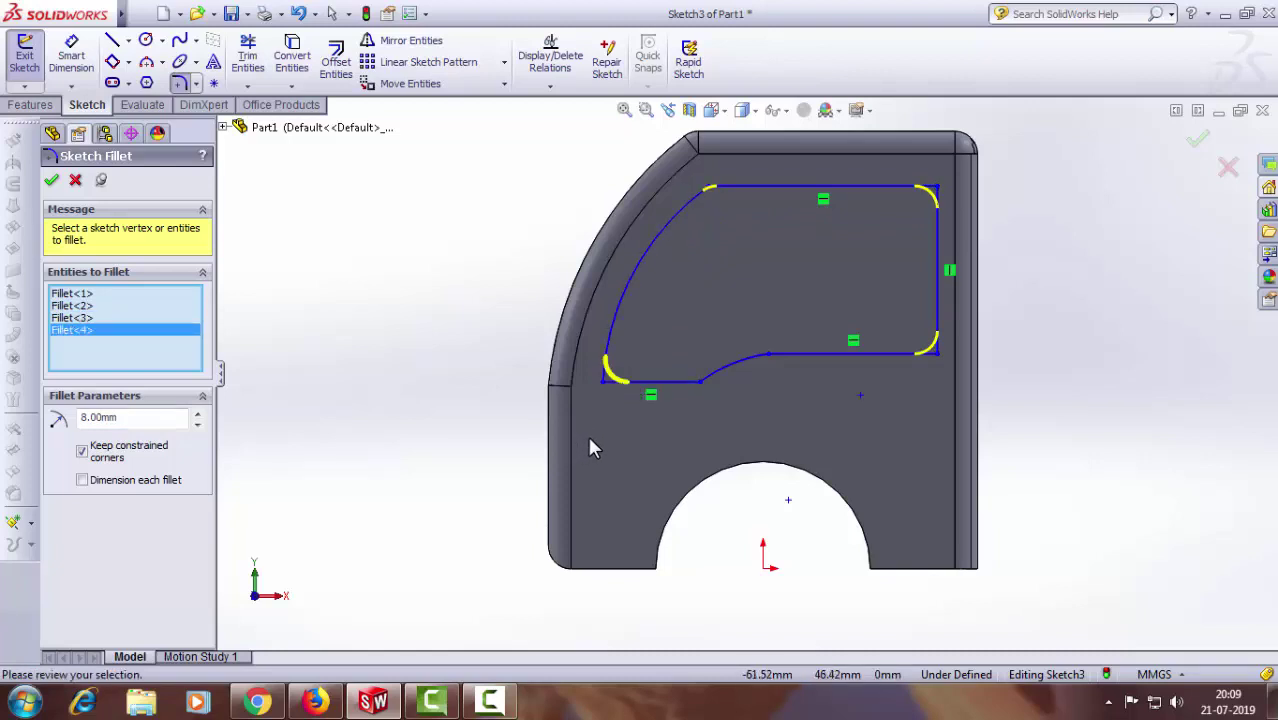
pyautogui.click(690, 382)
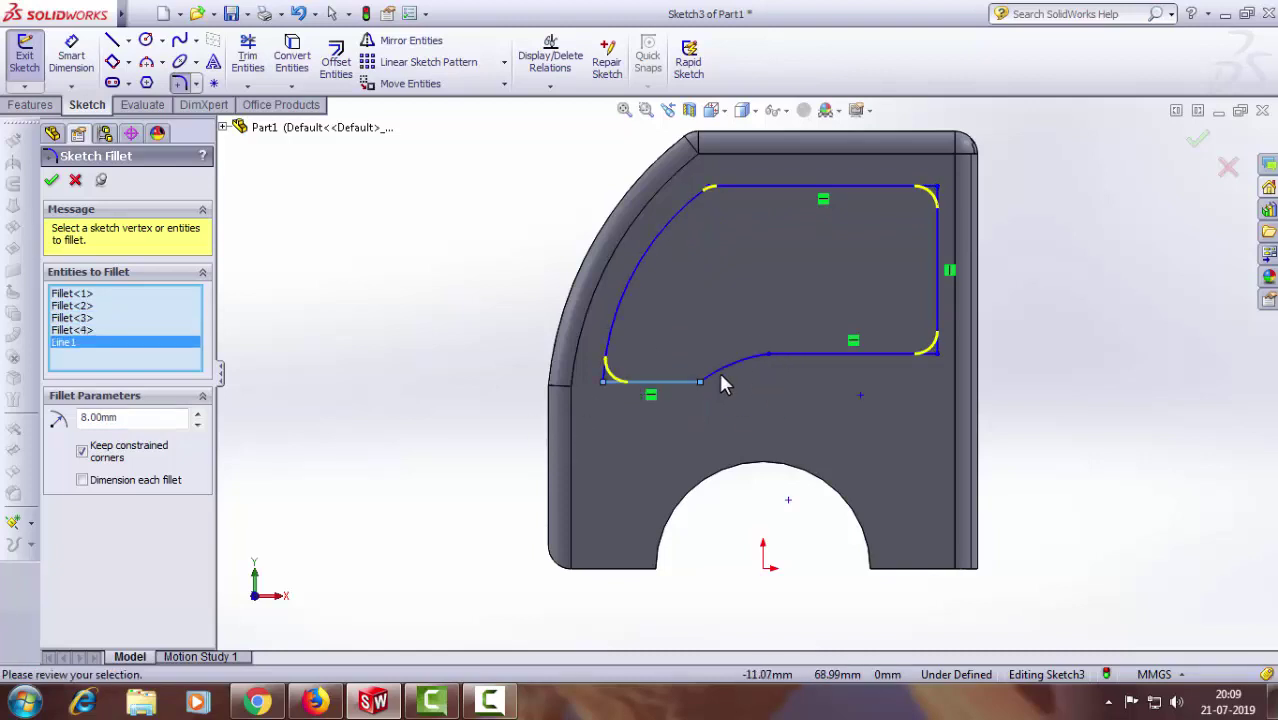
pyautogui.click(768, 364)
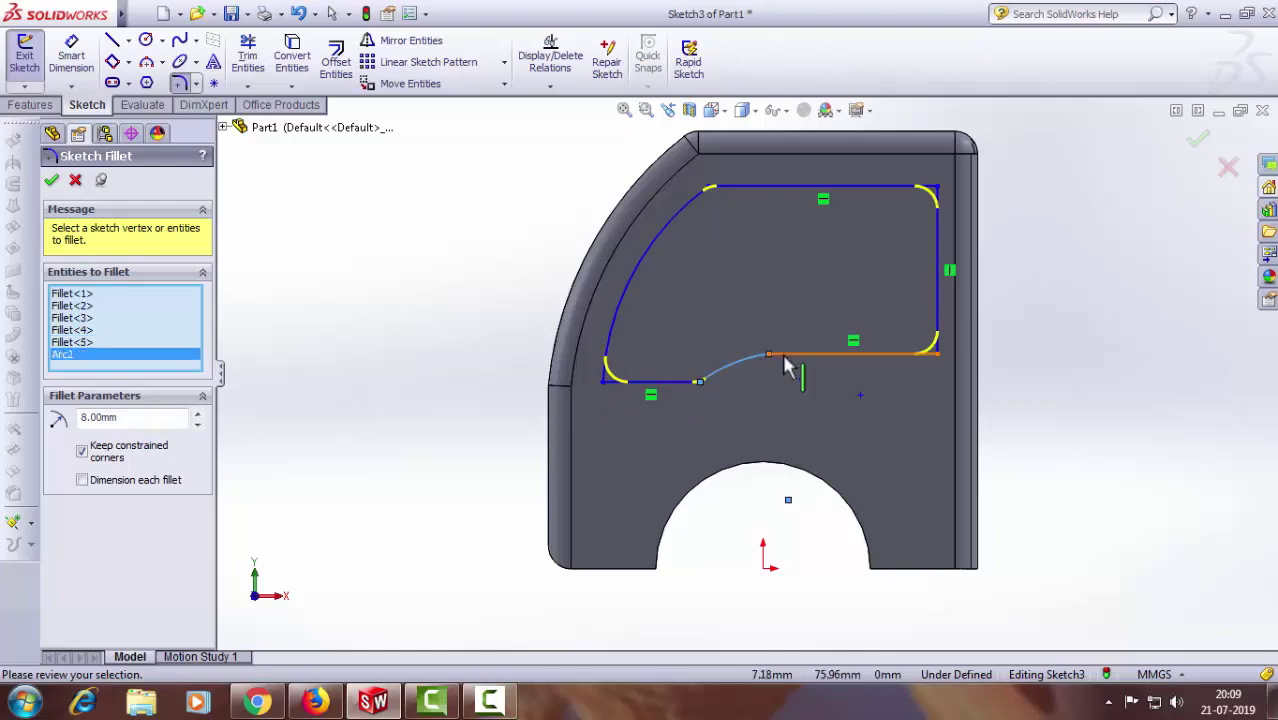
pyautogui.click(51, 181)
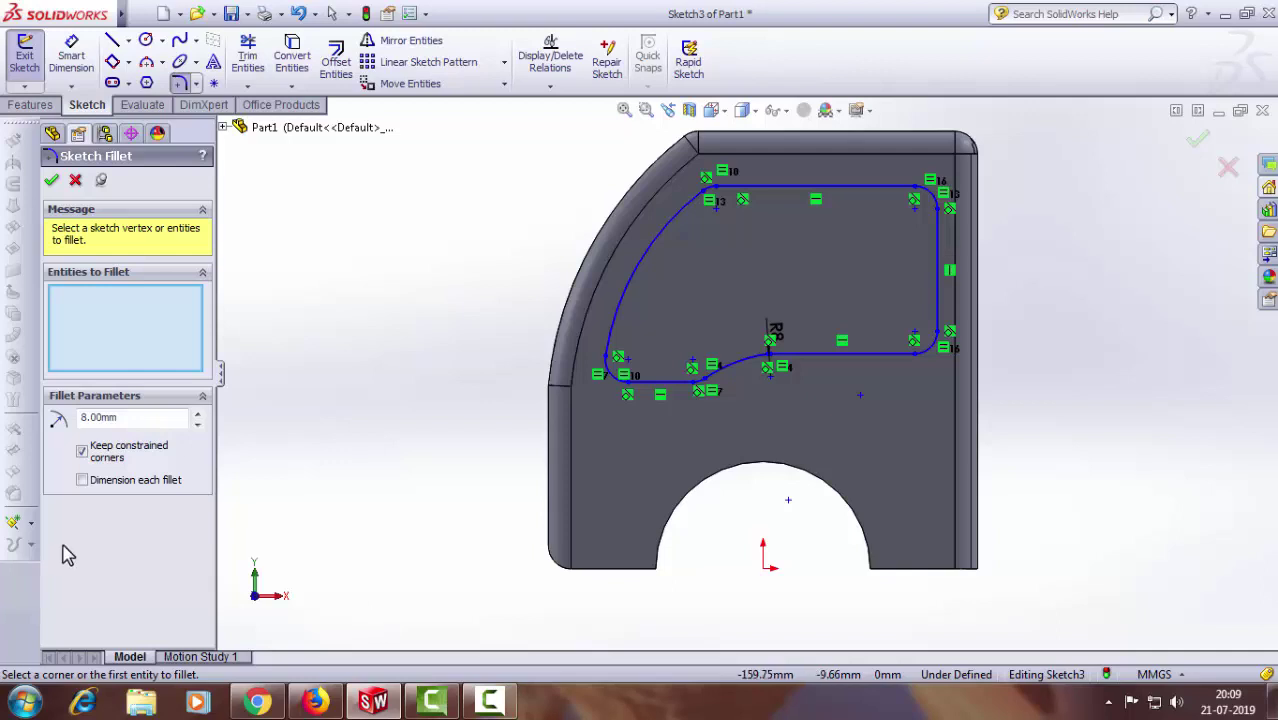
pyautogui.click(76, 180)
# Step: Undo those fillets and zoom to fit the whole cab side
pyautogui.scroll(-2, 782, 375)
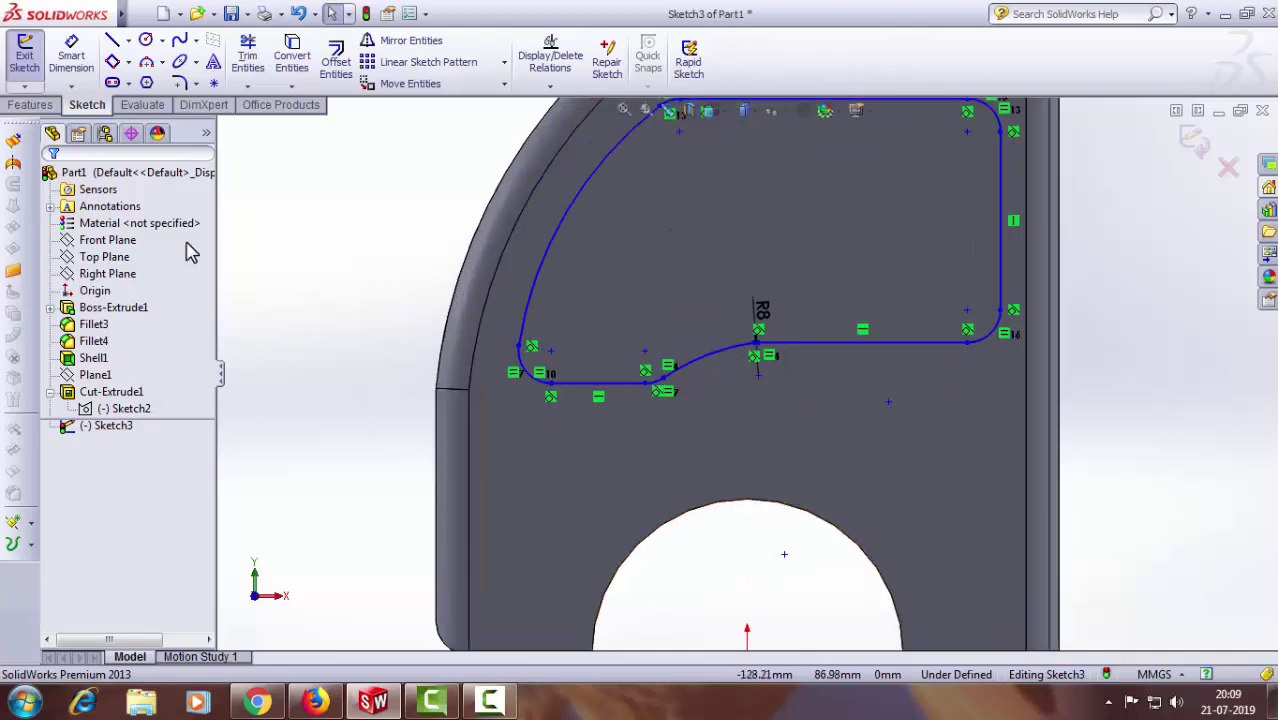
pyautogui.click(298, 13)
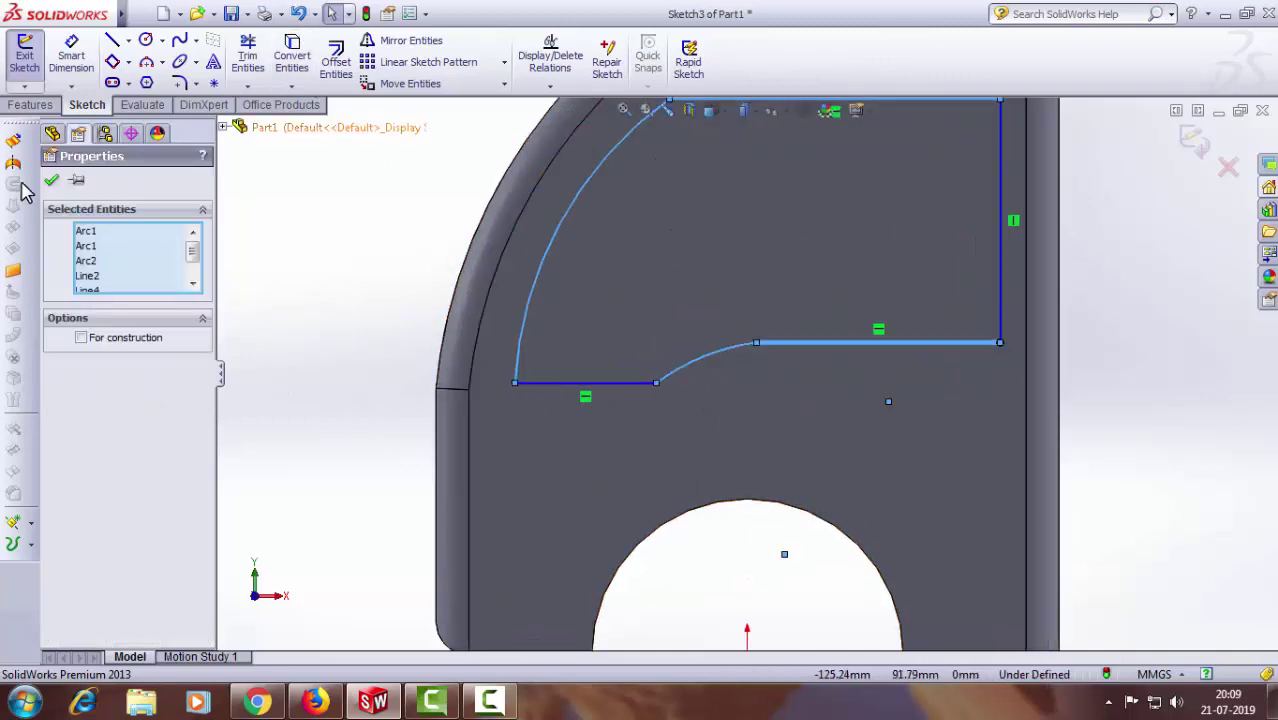
pyautogui.click(50, 182)
pyautogui.press('z')
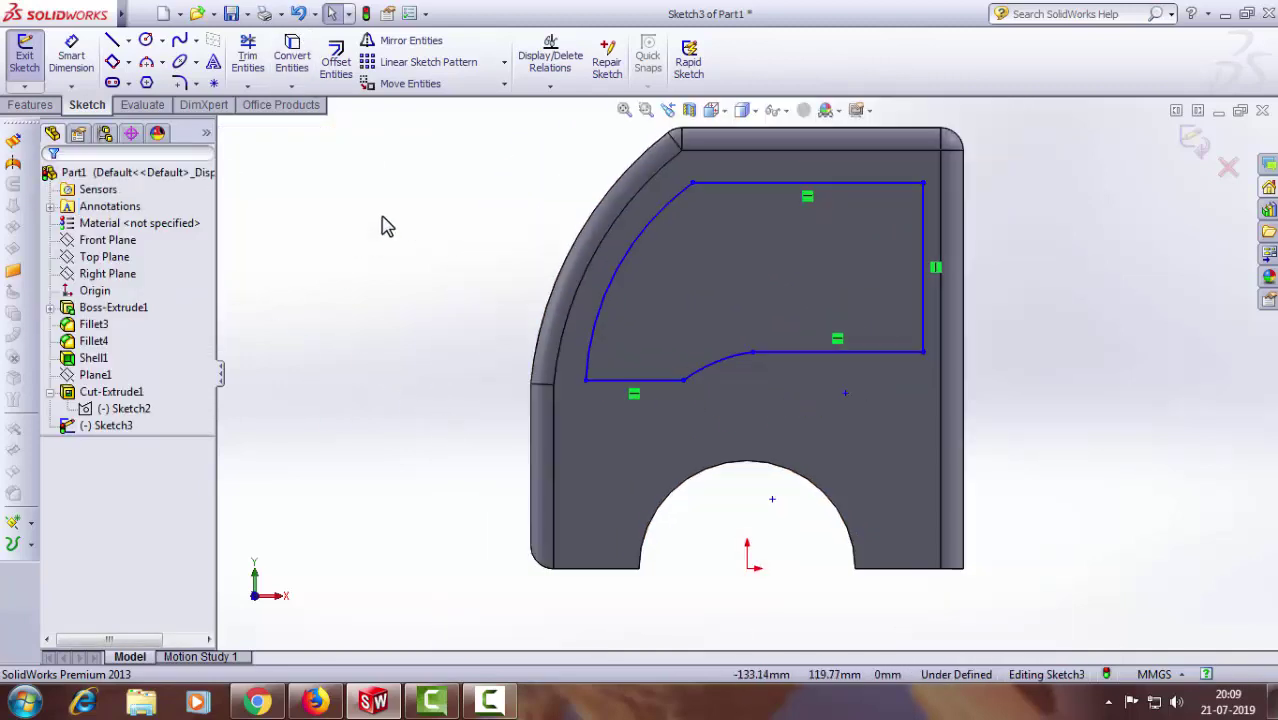
# Step: Round the window's five corners, including the curved-step joints, with 8 mm fillets, viewed in 3D
pyautogui.click(180, 84)
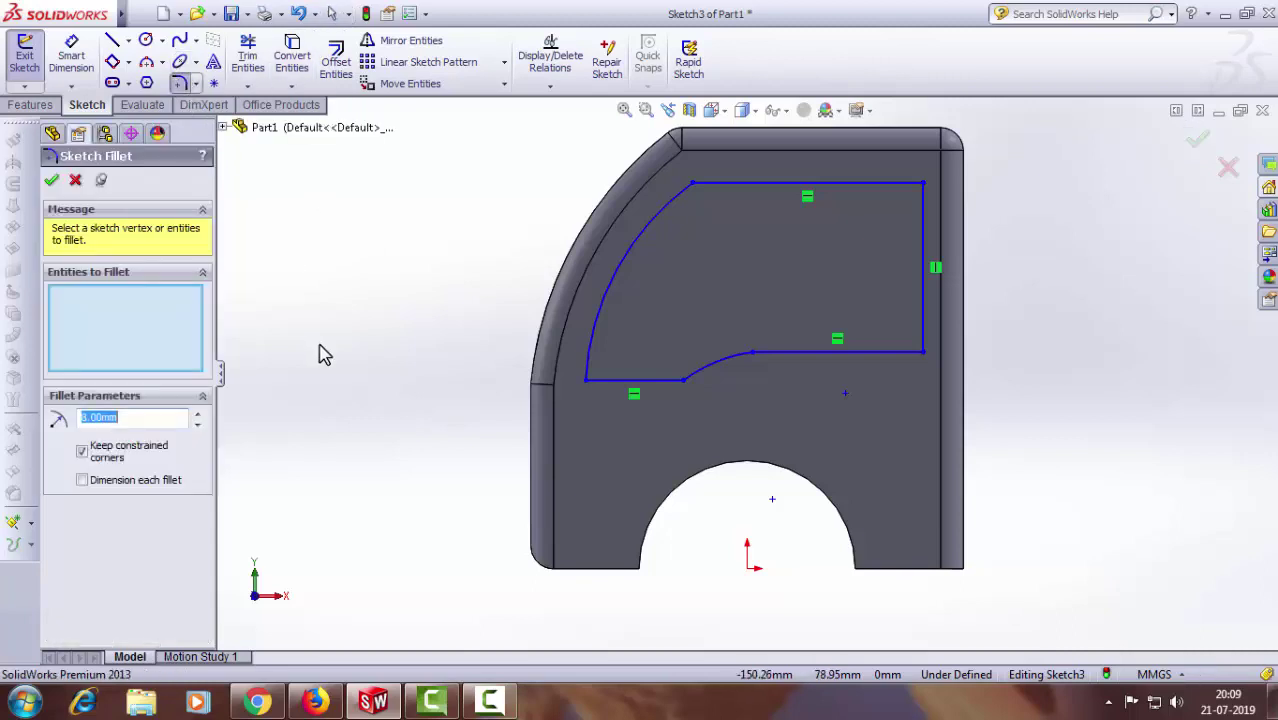
pyautogui.click(679, 200)
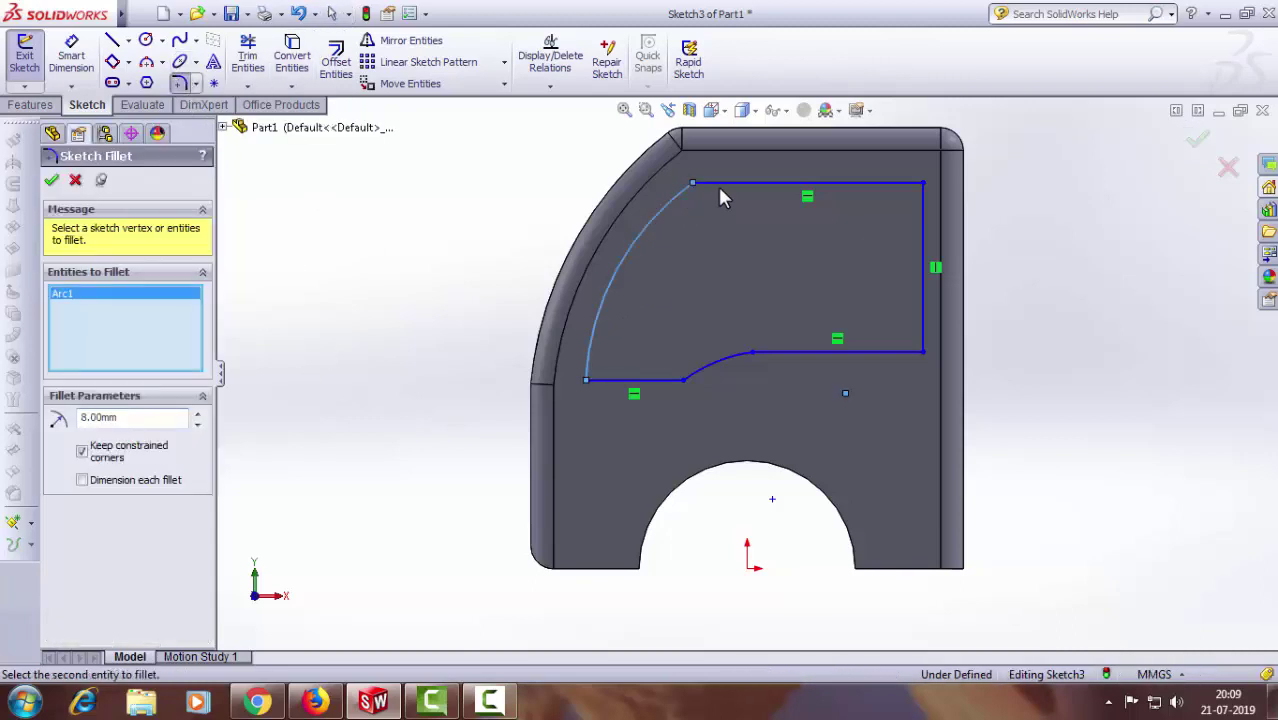
pyautogui.click(906, 186)
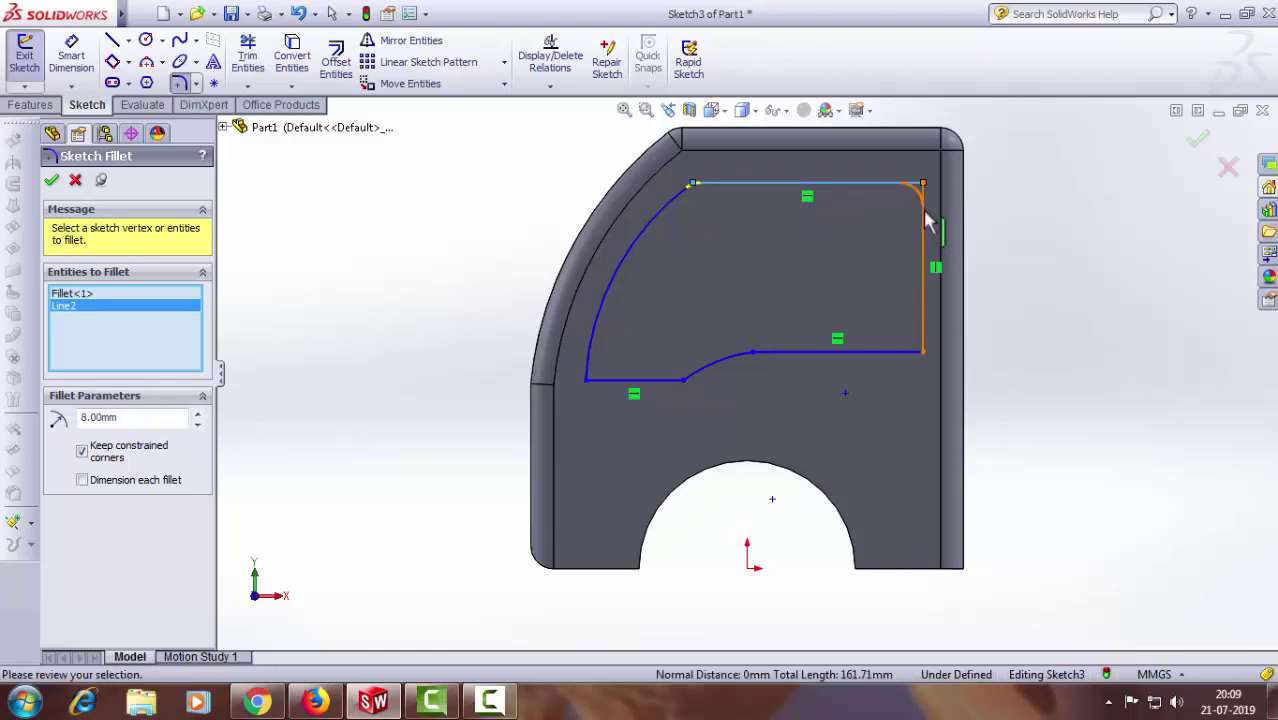
pyautogui.click(923, 348)
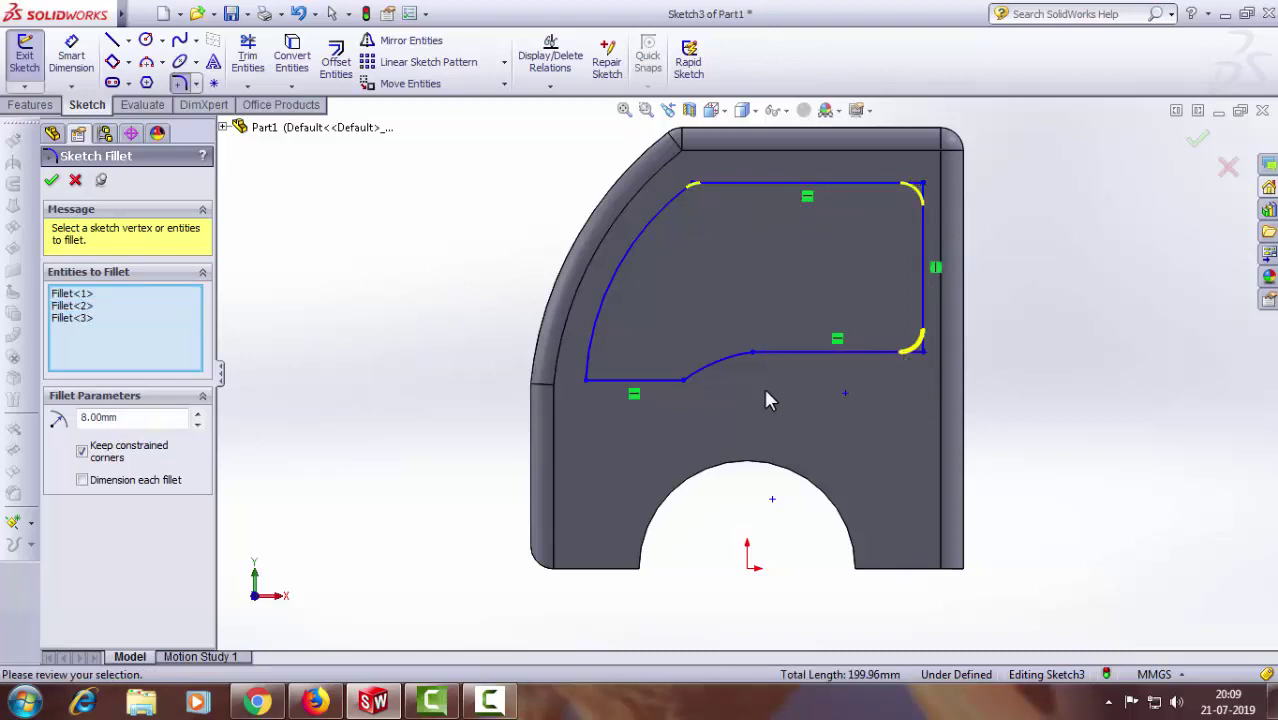
pyautogui.click(752, 354)
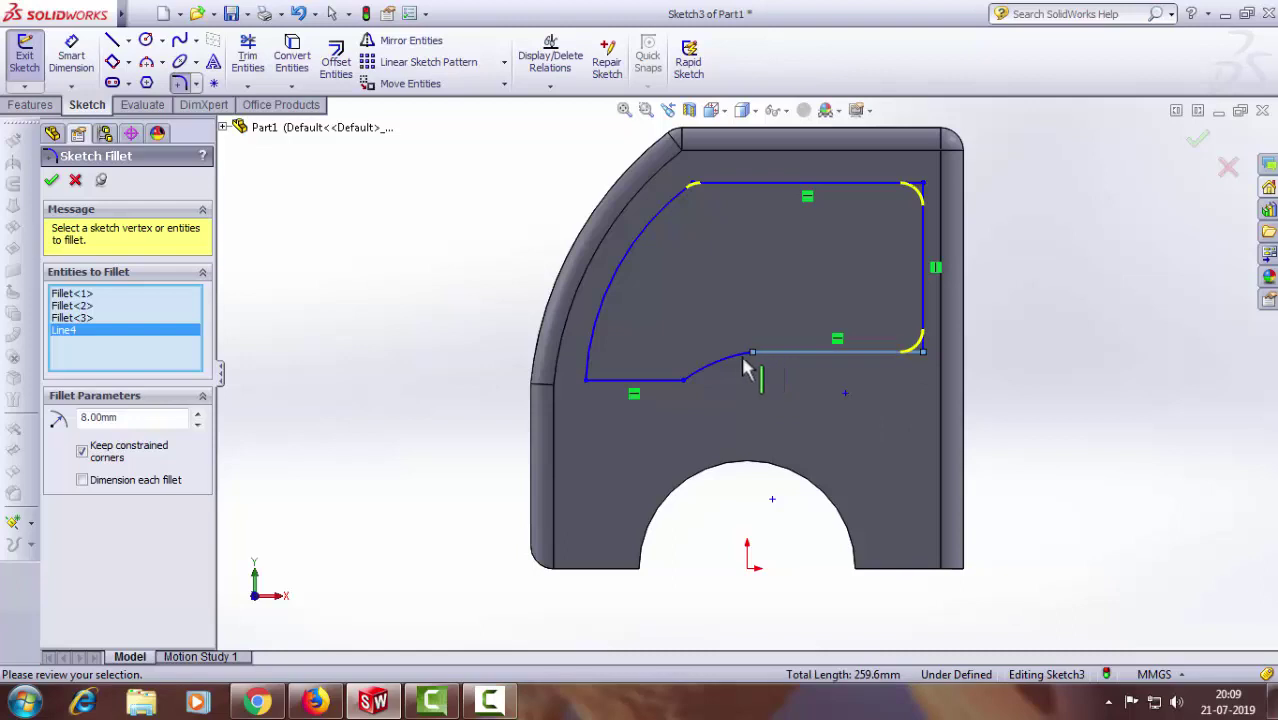
pyautogui.click(683, 380)
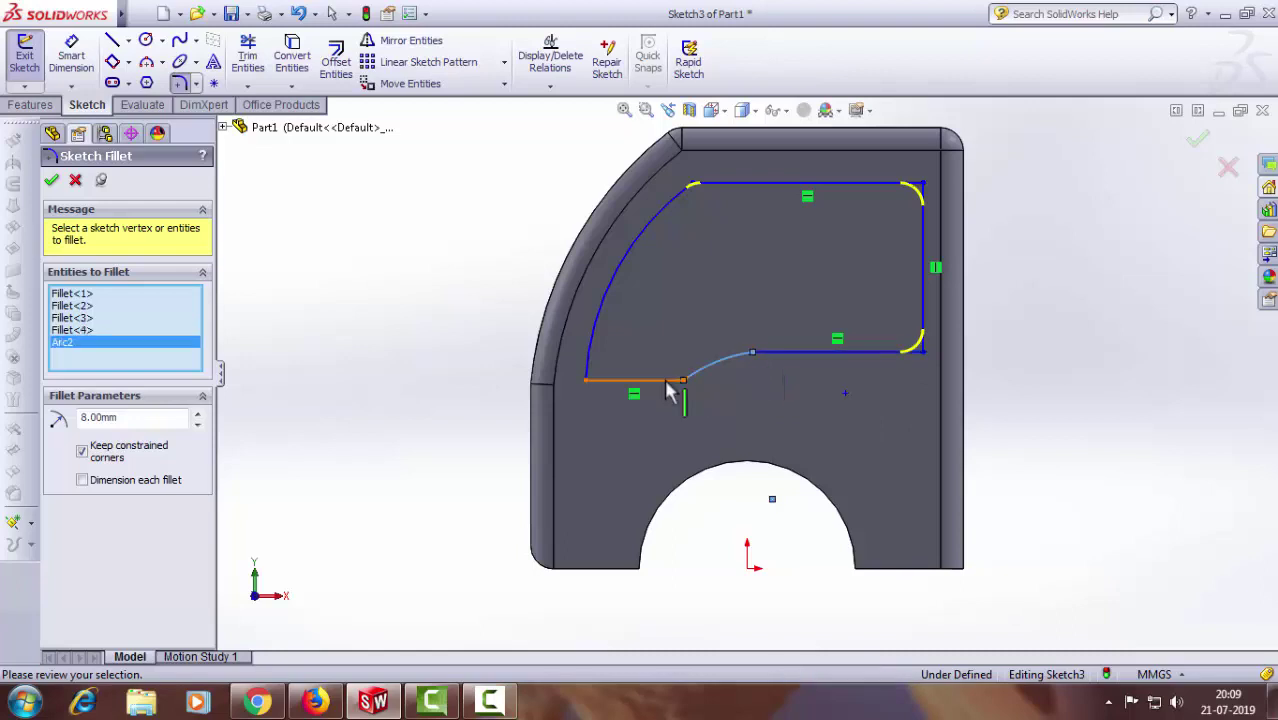
pyautogui.click(50, 180)
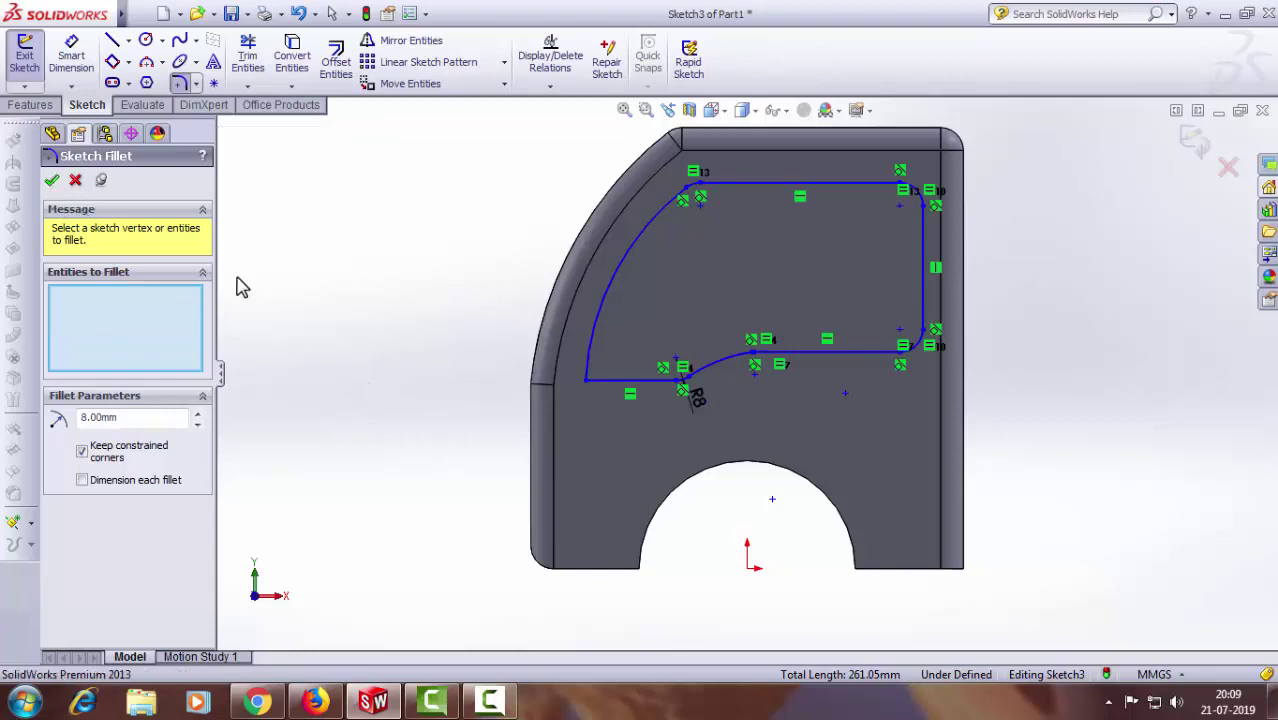
pyautogui.press('Escape')
pyautogui.scroll(2, 445, 355)
pyautogui.moveTo(439, 377)
pyautogui.mouseDown(button='middle')
pyautogui.moveTo(498, 385)
pyautogui.moveTo(502, 399)
pyautogui.mouseUp(button='middle')
pyautogui.scroll(-3, 1010, 310)
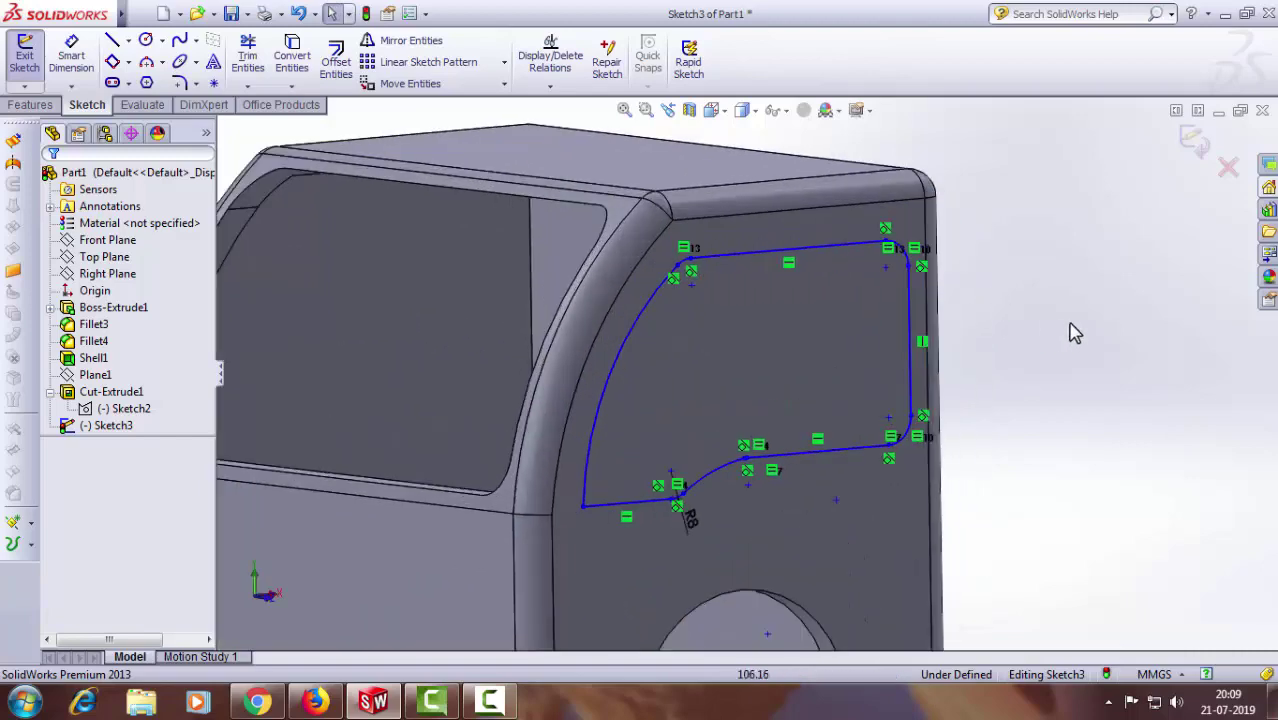
pyautogui.moveTo(1073, 331)
pyautogui.mouseDown(button='middle')
pyautogui.moveTo(1013, 359)
pyautogui.moveTo(1064, 374)
pyautogui.mouseUp(button='middle')
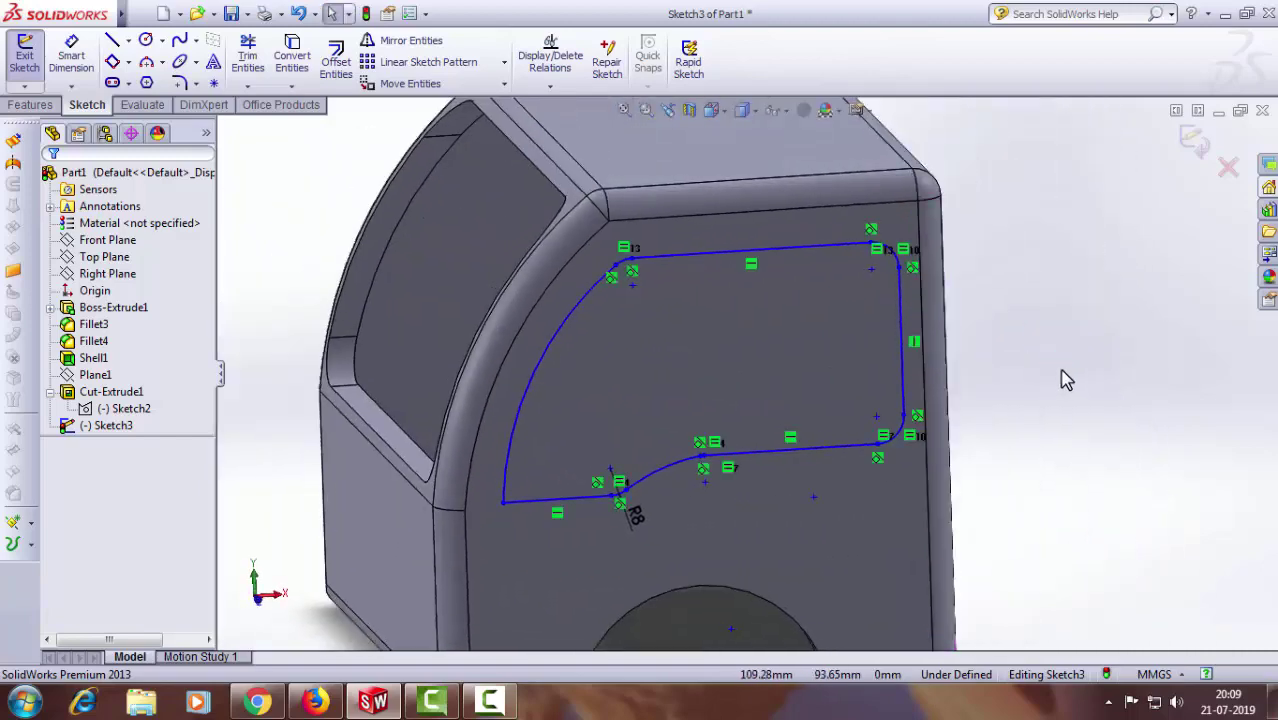
# Step: Extrude-cut the filleted window outline 230 mm through the cab to open the side windows
pyautogui.click(40, 104)
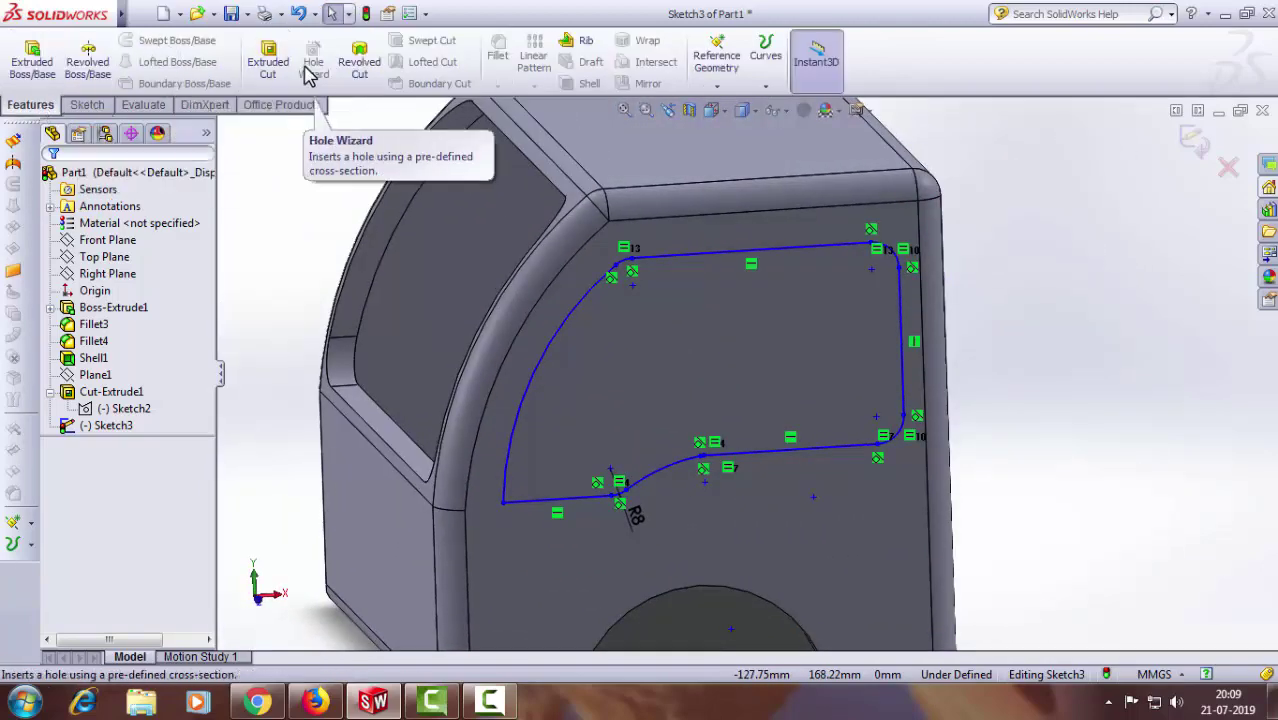
pyautogui.click(268, 60)
pyautogui.scroll(3, 485, 348)
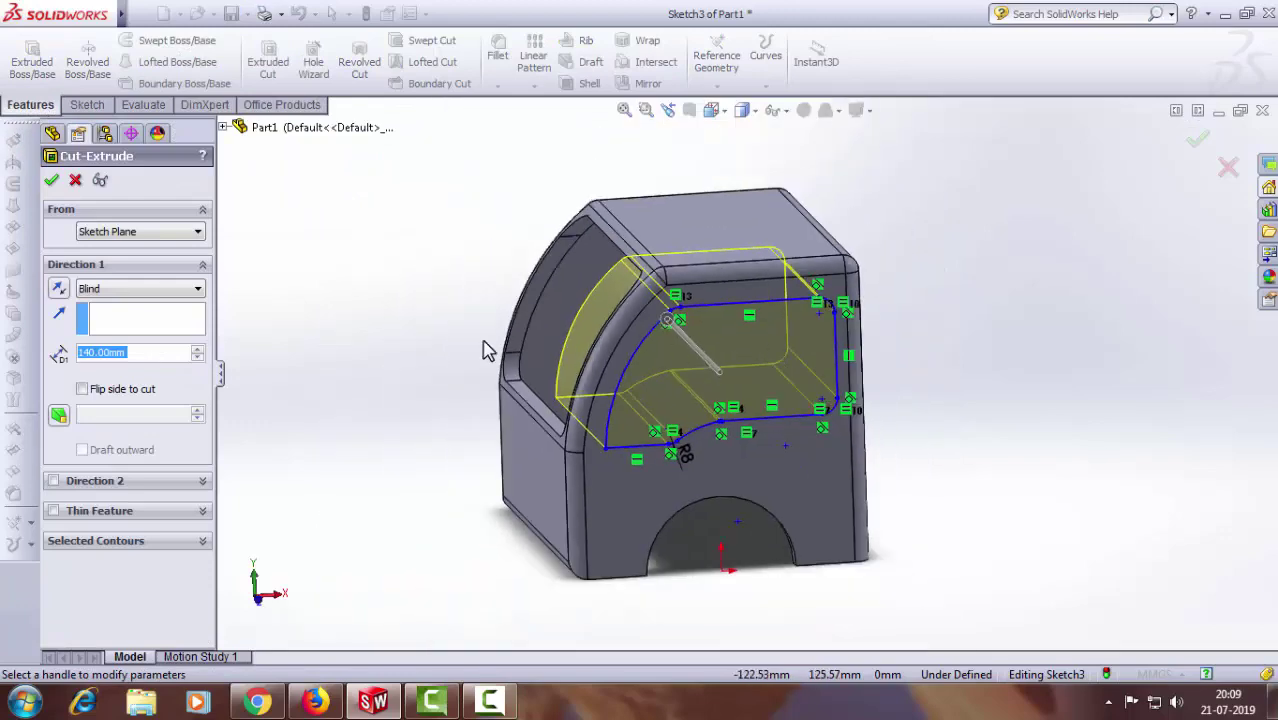
pyautogui.moveTo(485, 348); pyautogui.dragTo(590, 385, button='middle')
pyautogui.moveTo(593, 322); pyautogui.dragTo(414, 283)
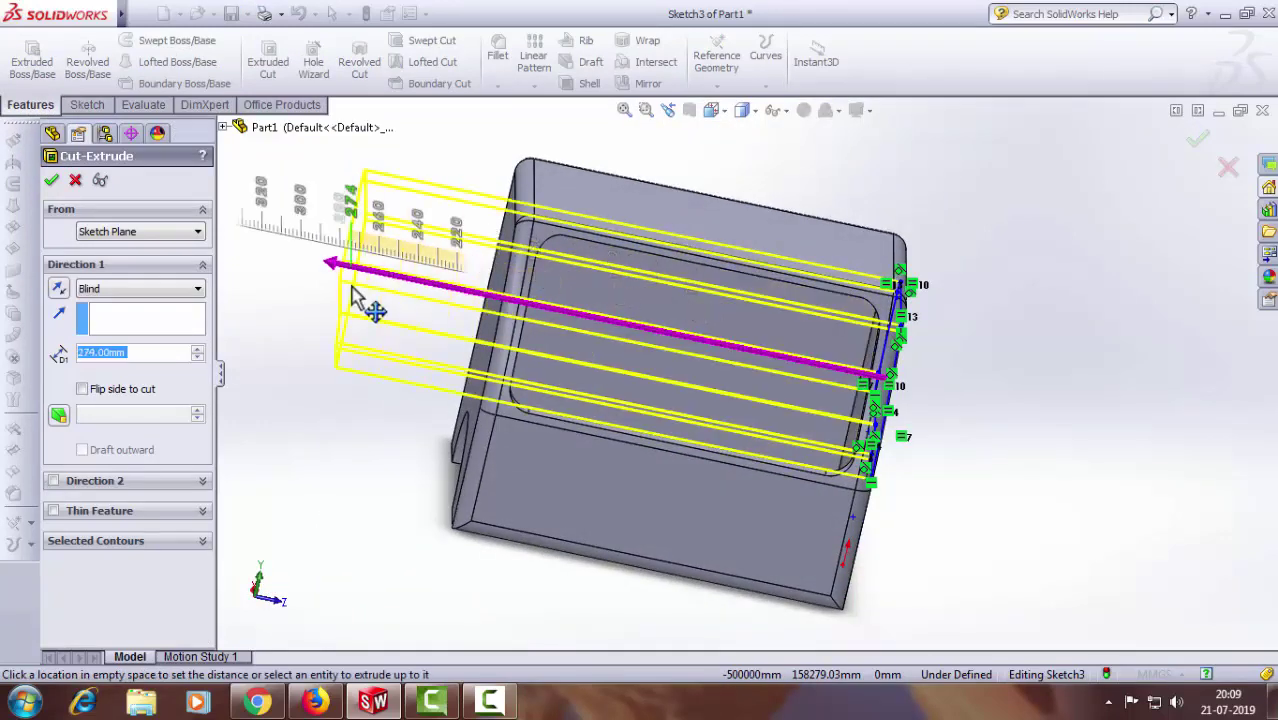
pyautogui.click(51, 181)
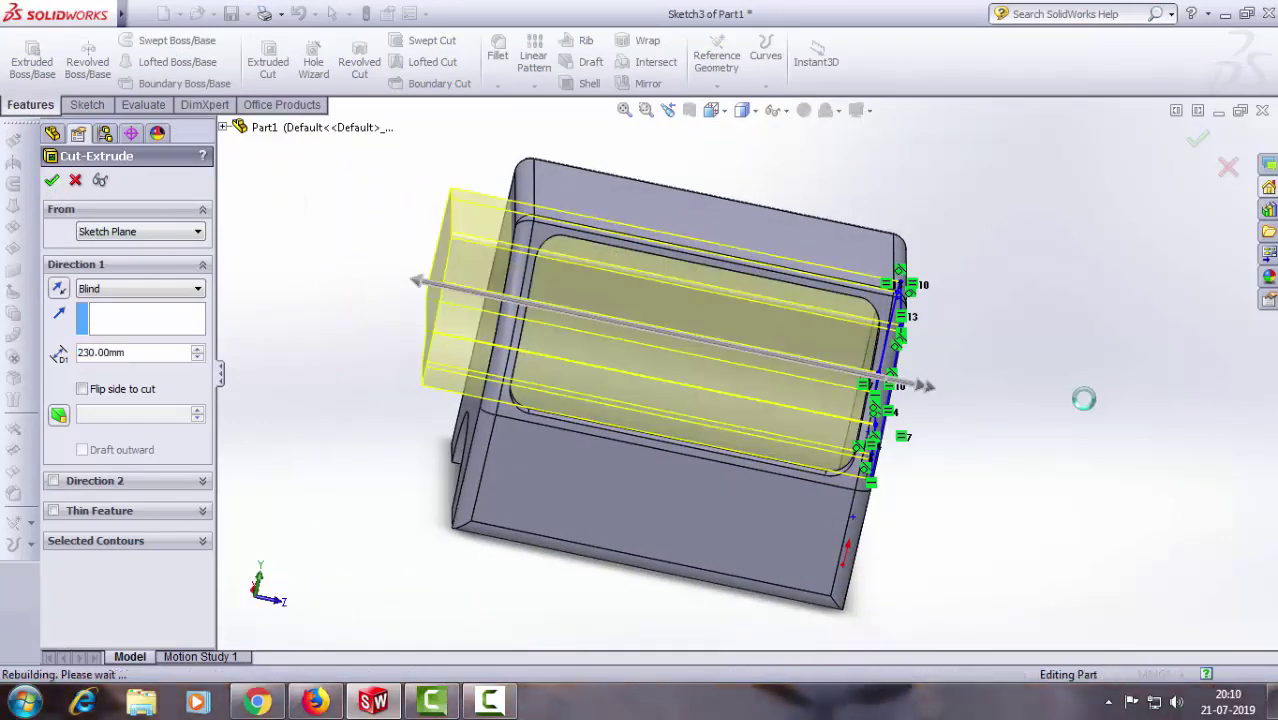
pyautogui.moveTo(948, 388)
pyautogui.mouseDown(button='middle')
pyautogui.moveTo(876, 383)
pyautogui.moveTo(973, 417)
pyautogui.moveTo(753, 380)
pyautogui.moveTo(755, 443)
pyautogui.moveTo(820, 461)
pyautogui.moveTo(824, 422)
pyautogui.moveTo(876, 377)
pyautogui.moveTo(959, 394)
pyautogui.moveTo(987, 342)
pyautogui.moveTo(966, 320)
pyautogui.moveTo(950, 425)
pyautogui.moveTo(948, 336)
pyautogui.moveTo(1004, 317)
pyautogui.moveTo(1036, 380)
pyautogui.moveTo(1064, 397)
pyautogui.moveTo(1102, 290)
pyautogui.moveTo(944, 391)
pyautogui.moveTo(993, 419)
pyautogui.moveTo(969, 322)
pyautogui.moveTo(901, 300)
pyautogui.moveTo(882, 242)
pyautogui.moveTo(807, 277)
pyautogui.moveTo(816, 320)
pyautogui.mouseUp(button='middle')
pyautogui.scroll(-3, 677, 293)
pyautogui.scroll(-2, 677, 293)
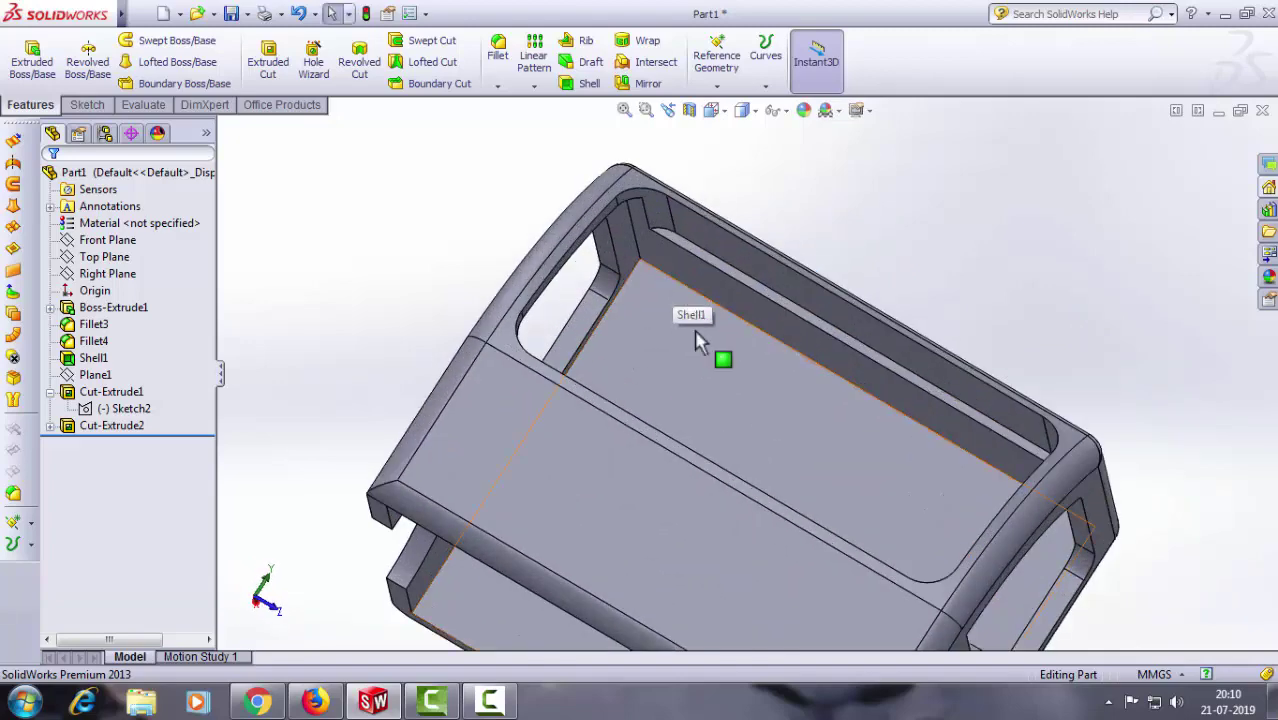
pyautogui.scroll(3, 697, 370)
pyautogui.moveTo(702, 362)
pyautogui.mouseDown(button='middle')
pyautogui.moveTo(665, 222)
pyautogui.moveTo(650, 271)
pyautogui.moveTo(662, 334)
pyautogui.moveTo(835, 366)
pyautogui.moveTo(846, 393)
pyautogui.moveTo(736, 442)
pyautogui.moveTo(633, 462)
pyautogui.moveTo(591, 488)
pyautogui.moveTo(568, 532)
pyautogui.moveTo(895, 460)
pyautogui.moveTo(465, 442)
pyautogui.moveTo(536, 379)
pyautogui.moveTo(549, 446)
pyautogui.moveTo(595, 294)
pyautogui.moveTo(590, 331)
pyautogui.mouseUp(button='middle')
pyautogui.scroll(2, 826, 398)
pyautogui.scroll(-2, 752, 270)
pyautogui.scroll(-2, 750, 270)
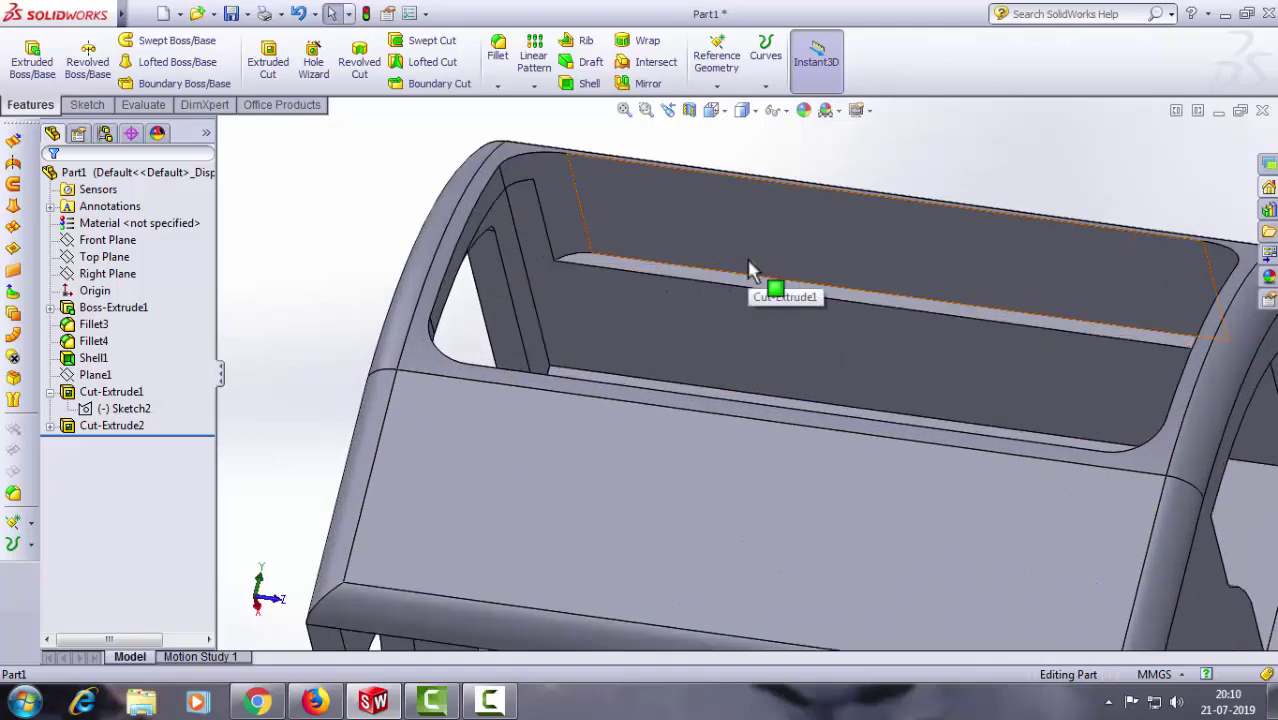
pyautogui.scroll(2, 752, 270)
pyautogui.moveTo(456, 300); pyautogui.dragTo(408, 342, button='middle')
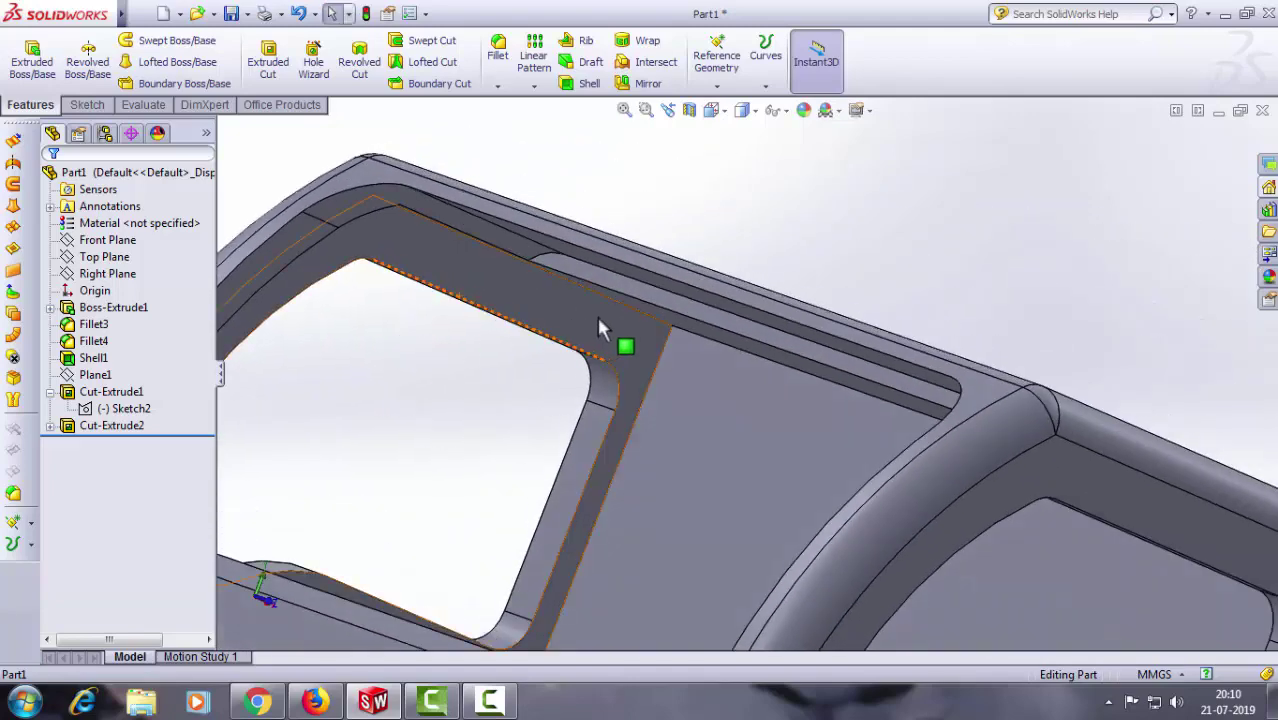
pyautogui.click(604, 281)
pyautogui.scroll(2, 613, 322)
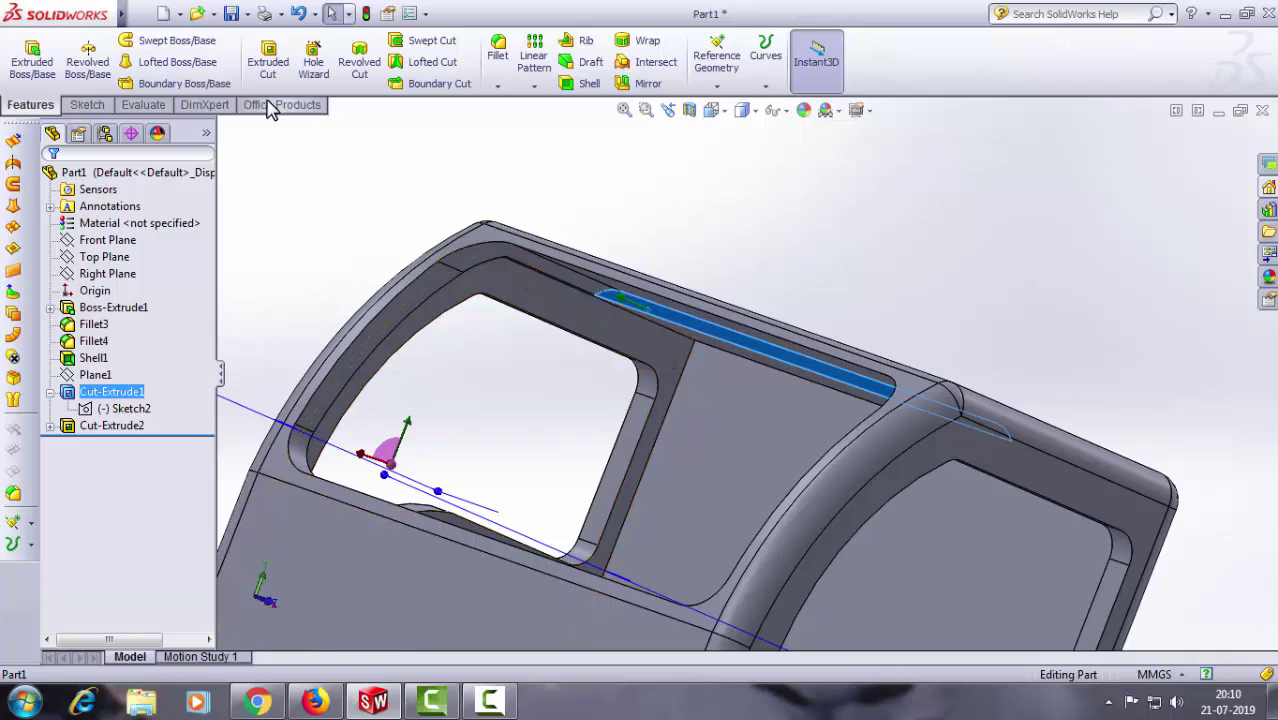
# Step: Start a sketch on the roof ledge face and convert its edges into it
pyautogui.click(87, 105)
pyautogui.click(112, 40)
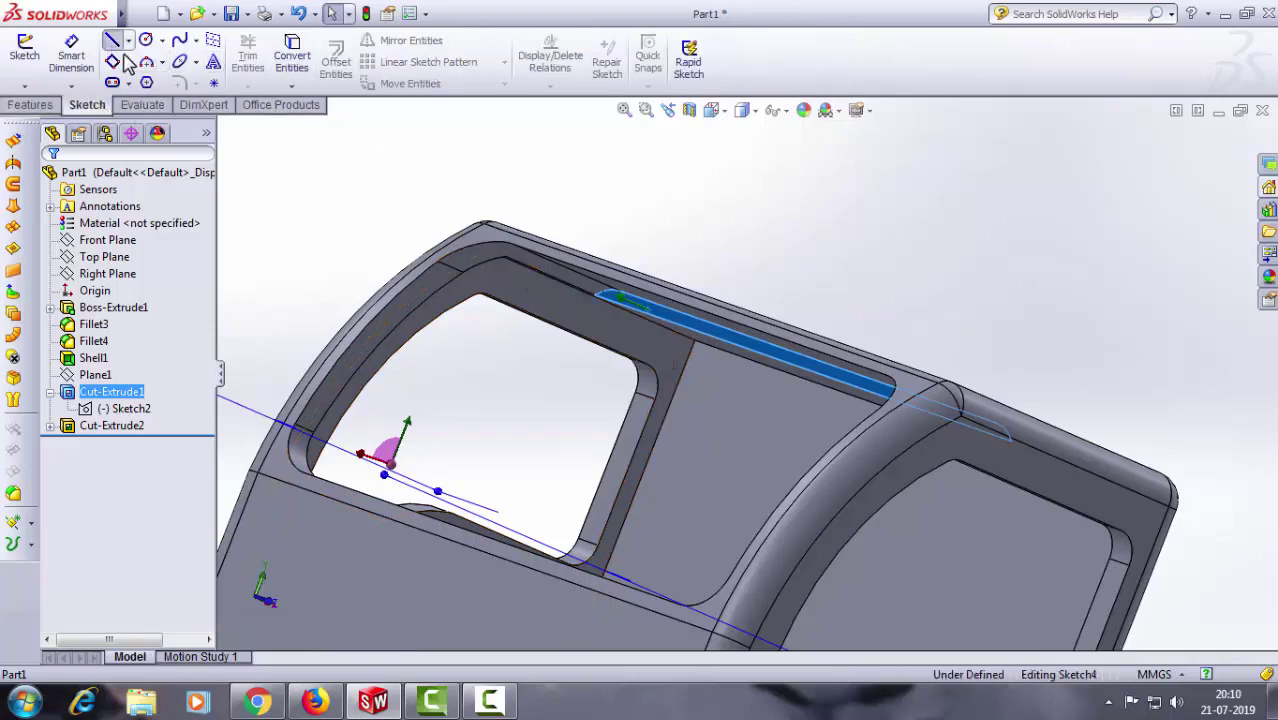
pyautogui.click(292, 50)
pyautogui.scroll(2, 881, 231)
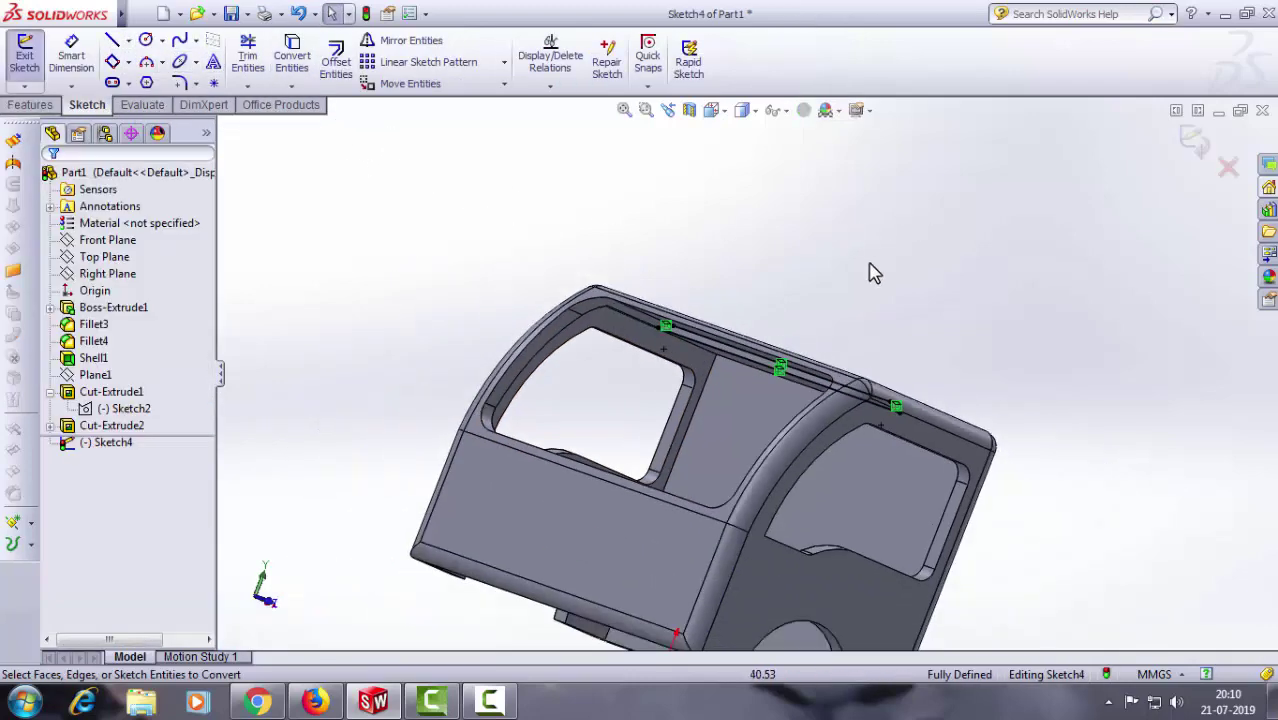
# Step: Set up a reversed extruded cut of the roof sketch ending Up To Surface at a picked face
pyautogui.click(30, 105)
pyautogui.click(268, 62)
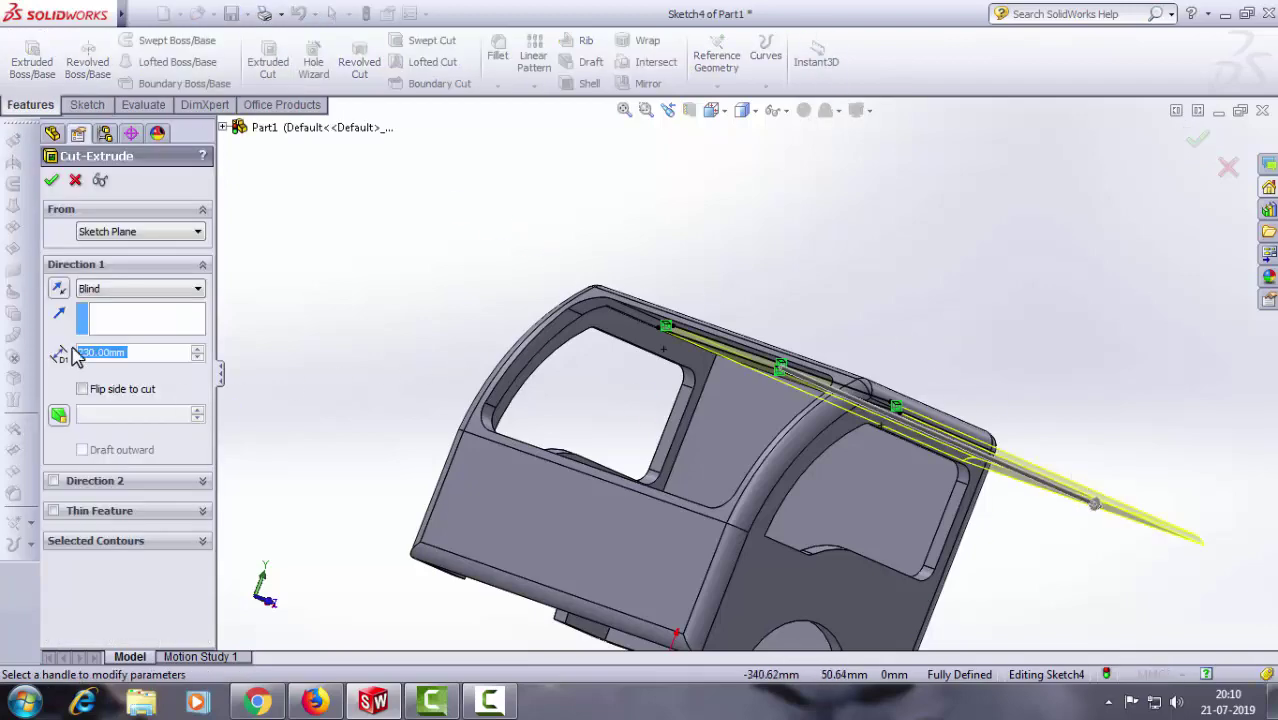
pyautogui.click(60, 290)
pyautogui.moveTo(780, 360)
pyautogui.mouseDown(button='middle')
pyautogui.moveTo(712, 390)
pyautogui.moveTo(736, 380)
pyautogui.mouseUp(button='middle')
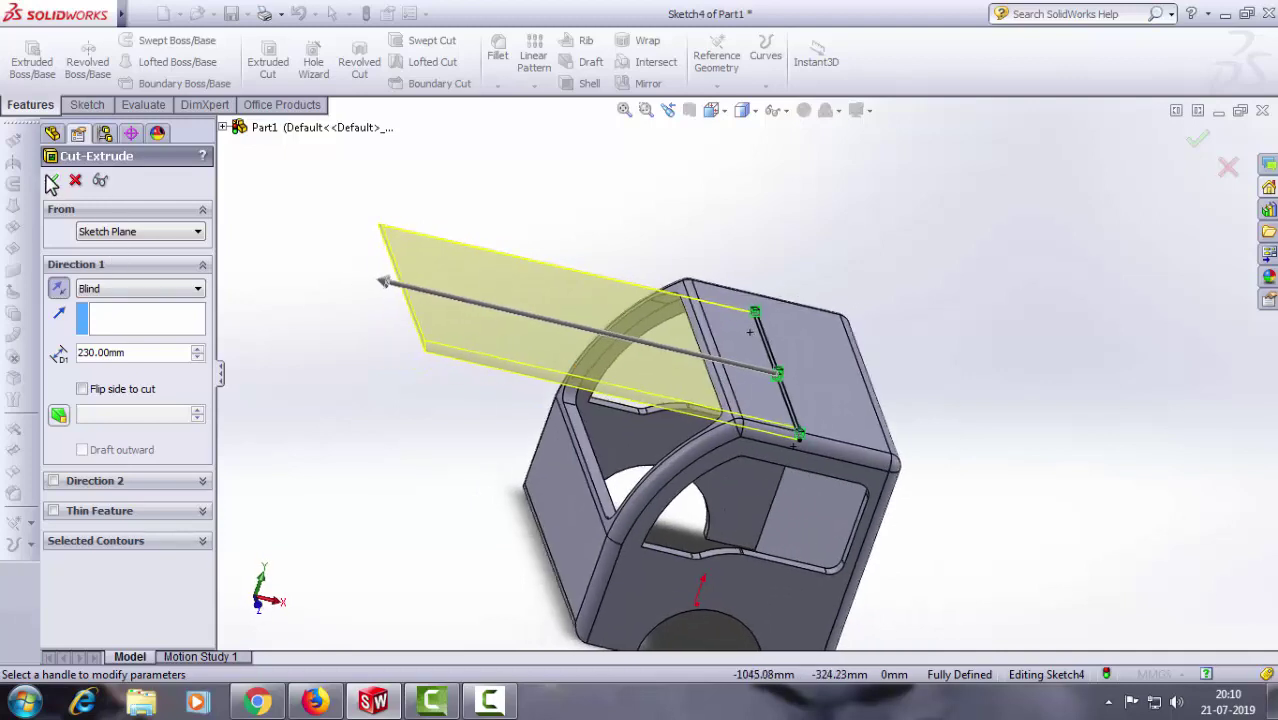
pyautogui.scroll(-2, 666, 373)
pyautogui.click(186, 291)
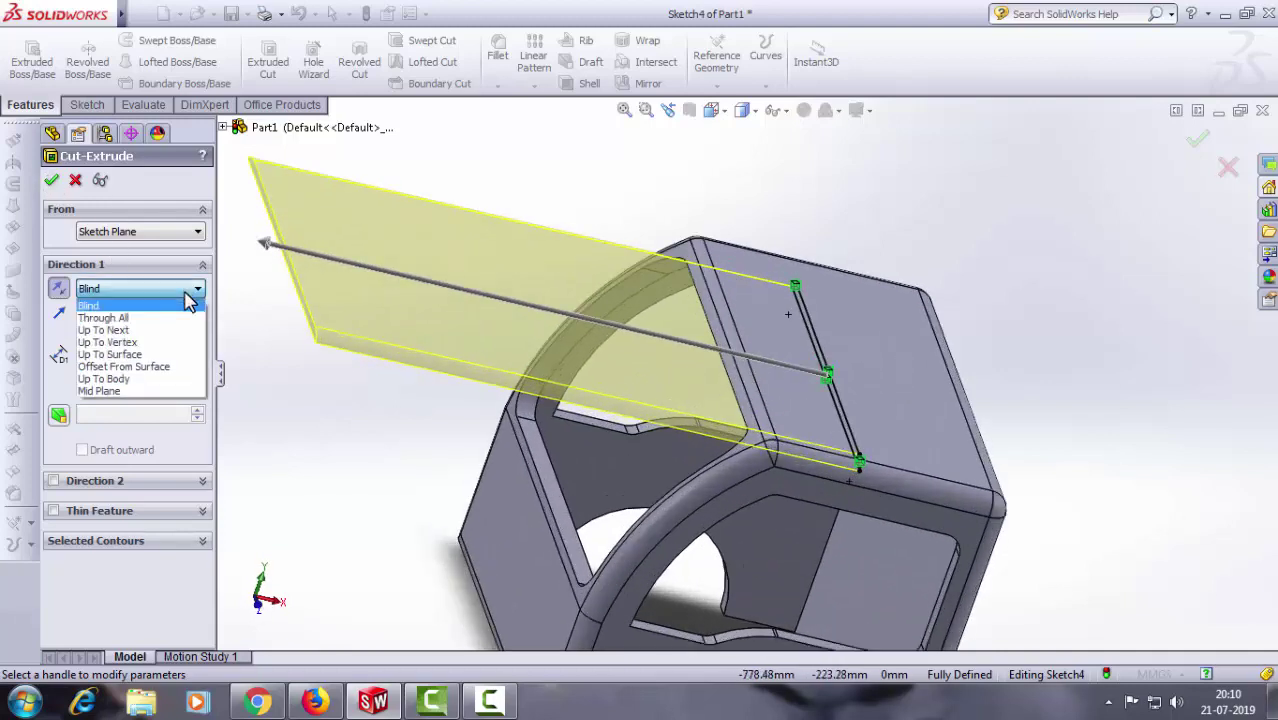
pyautogui.click(140, 356)
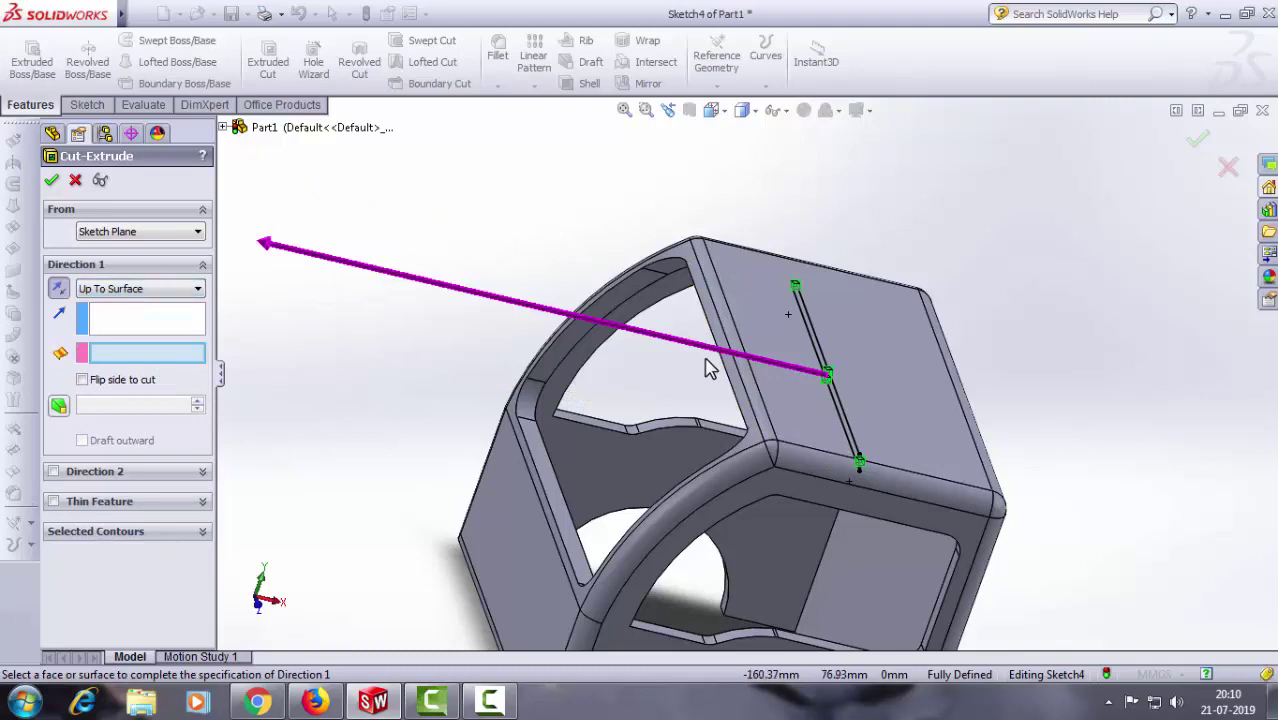
pyautogui.scroll(-2, 707, 362)
pyautogui.click(716, 310)
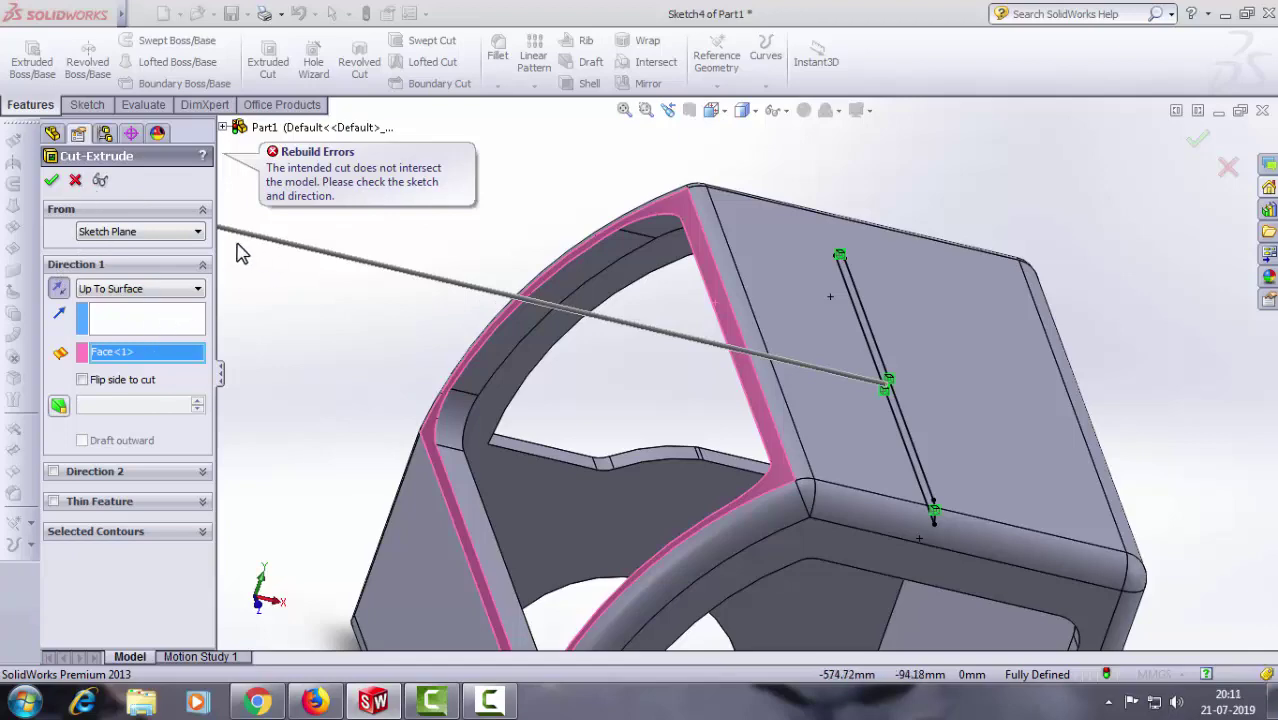
# Step: Switch the roof cut back to Blind, attempt it, then cancel the failed cut
pyautogui.click(197, 290)
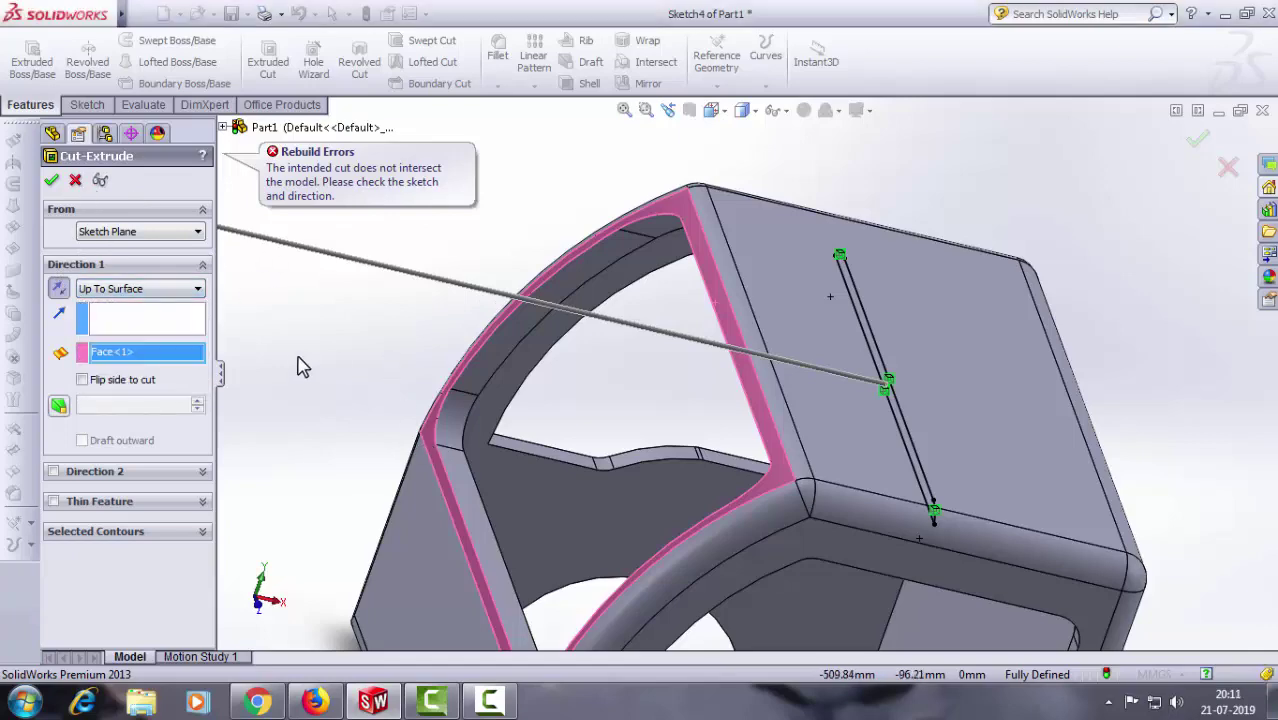
pyautogui.moveTo(305, 366)
pyautogui.mouseDown(button='middle')
pyautogui.moveTo(522, 300)
pyautogui.moveTo(411, 379)
pyautogui.moveTo(406, 415)
pyautogui.moveTo(417, 406)
pyautogui.moveTo(427, 443)
pyautogui.mouseUp(button='middle')
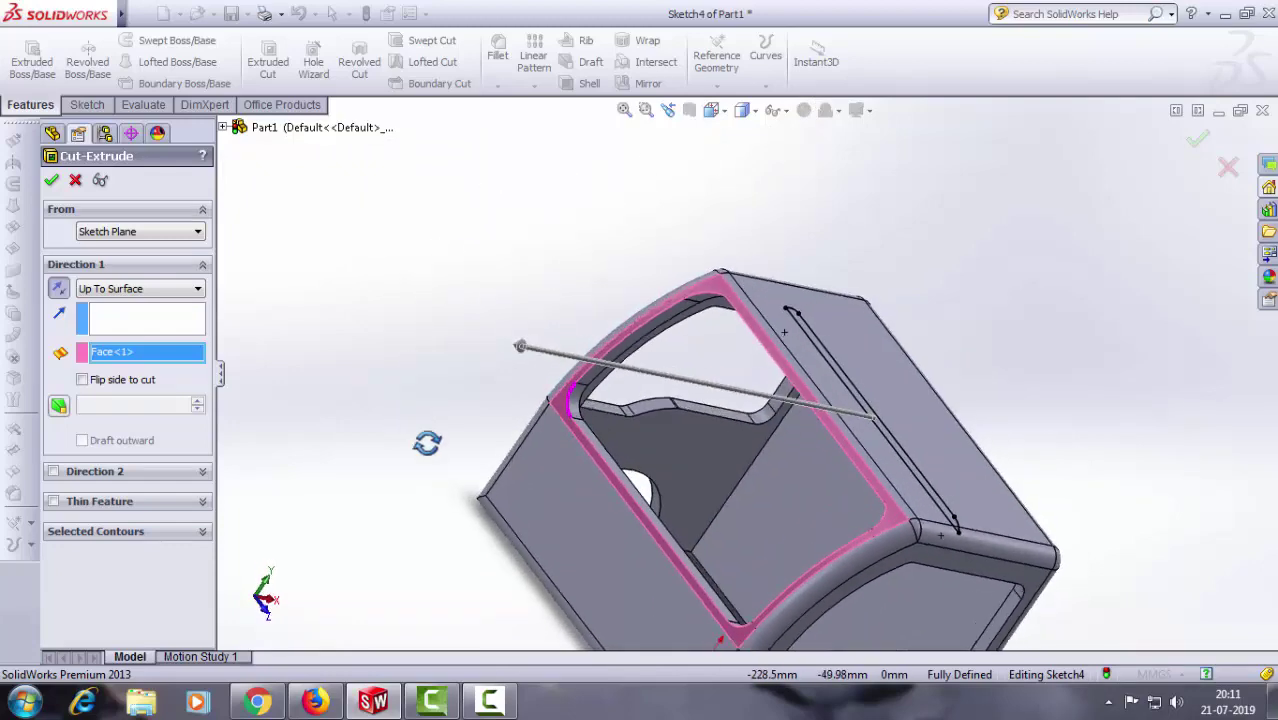
pyautogui.click(198, 289)
pyautogui.click(190, 301)
pyautogui.moveTo(632, 430)
pyautogui.mouseDown(button='middle')
pyautogui.moveTo(456, 348)
pyautogui.moveTo(534, 337)
pyautogui.moveTo(551, 303)
pyautogui.mouseUp(button='middle')
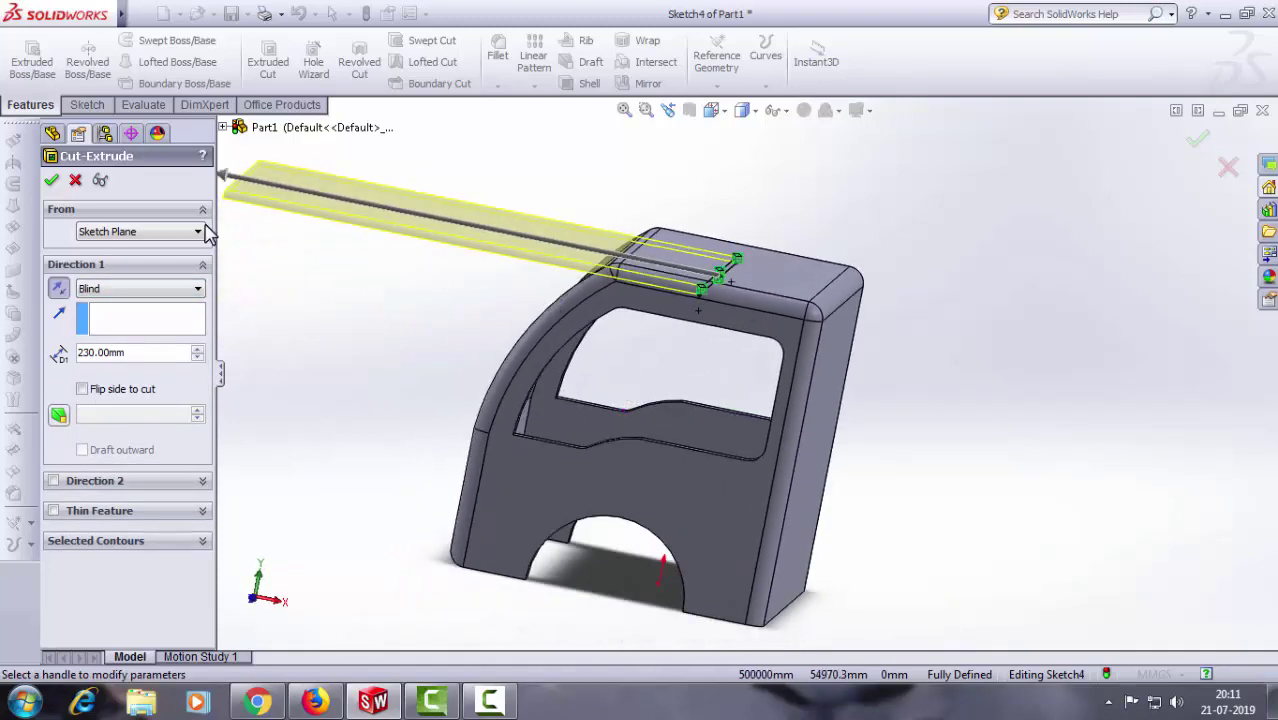
pyautogui.click(51, 182)
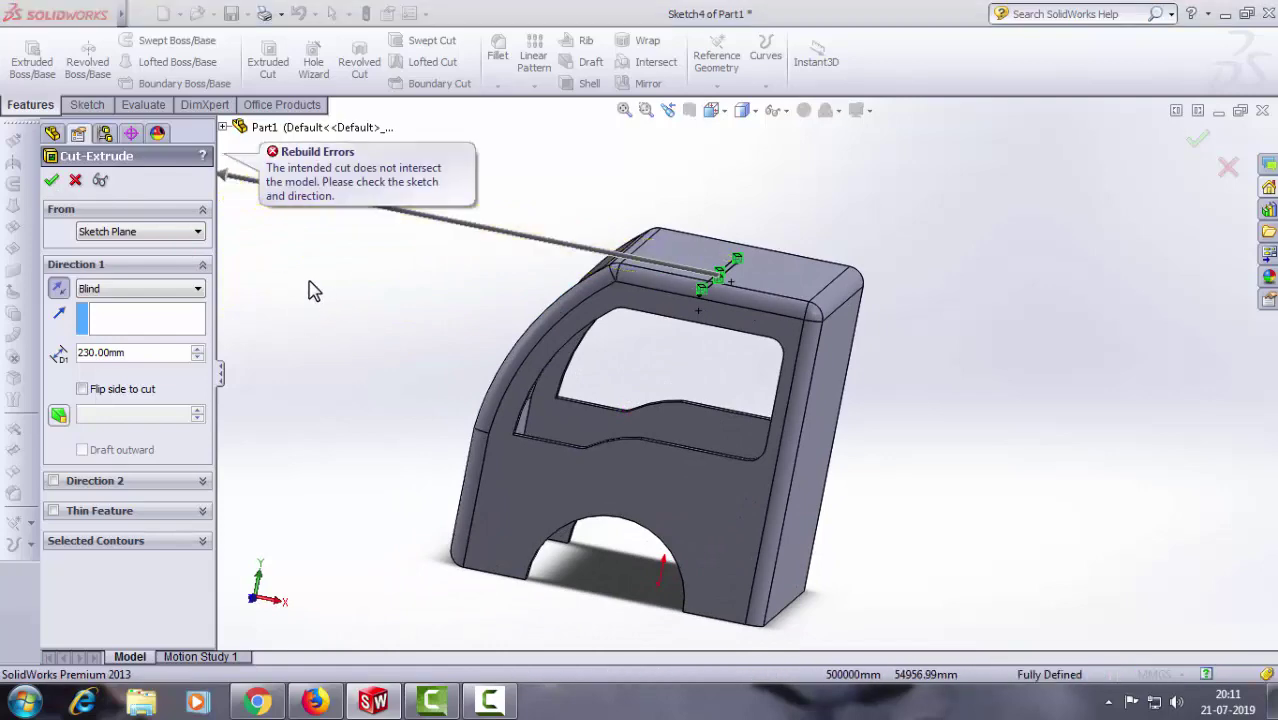
pyautogui.moveTo(407, 320); pyautogui.dragTo(479, 372, button='middle')
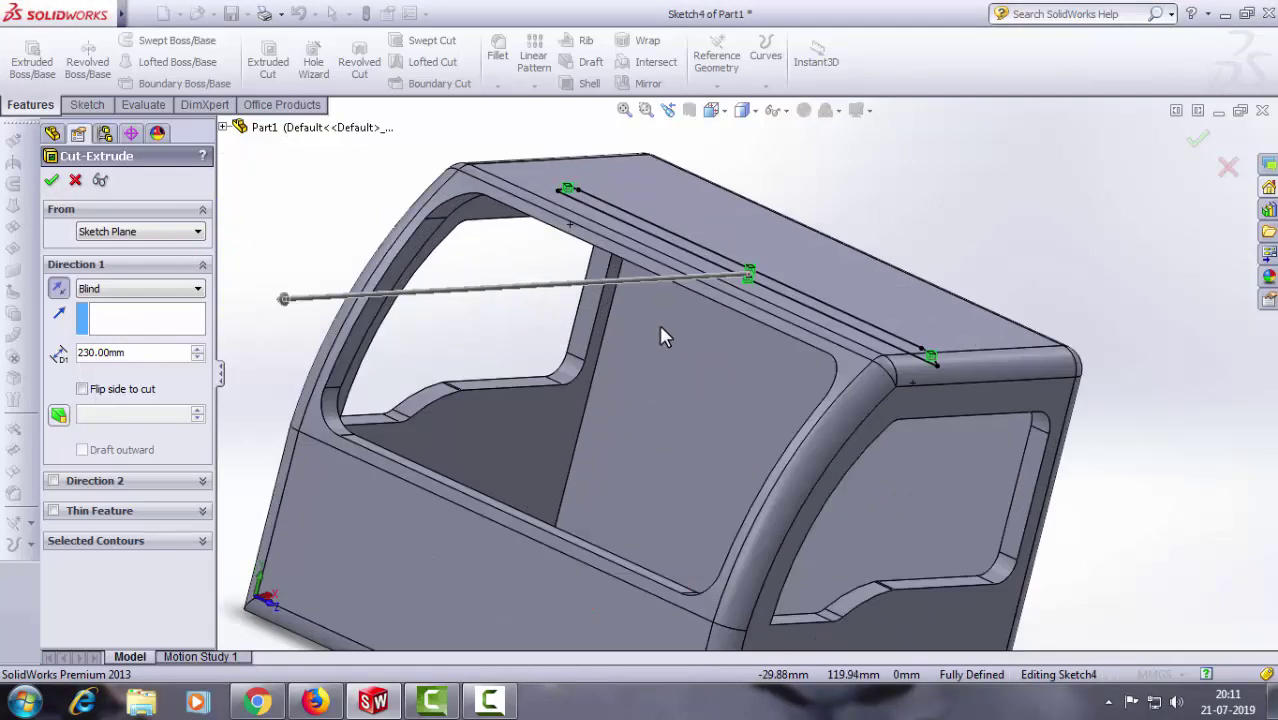
pyautogui.moveTo(662, 334)
pyautogui.mouseDown(button='middle')
pyautogui.moveTo(705, 285)
pyautogui.moveTo(676, 286)
pyautogui.moveTo(665, 262)
pyautogui.moveTo(652, 272)
pyautogui.mouseUp(button='middle')
pyautogui.scroll(3, 716, 297)
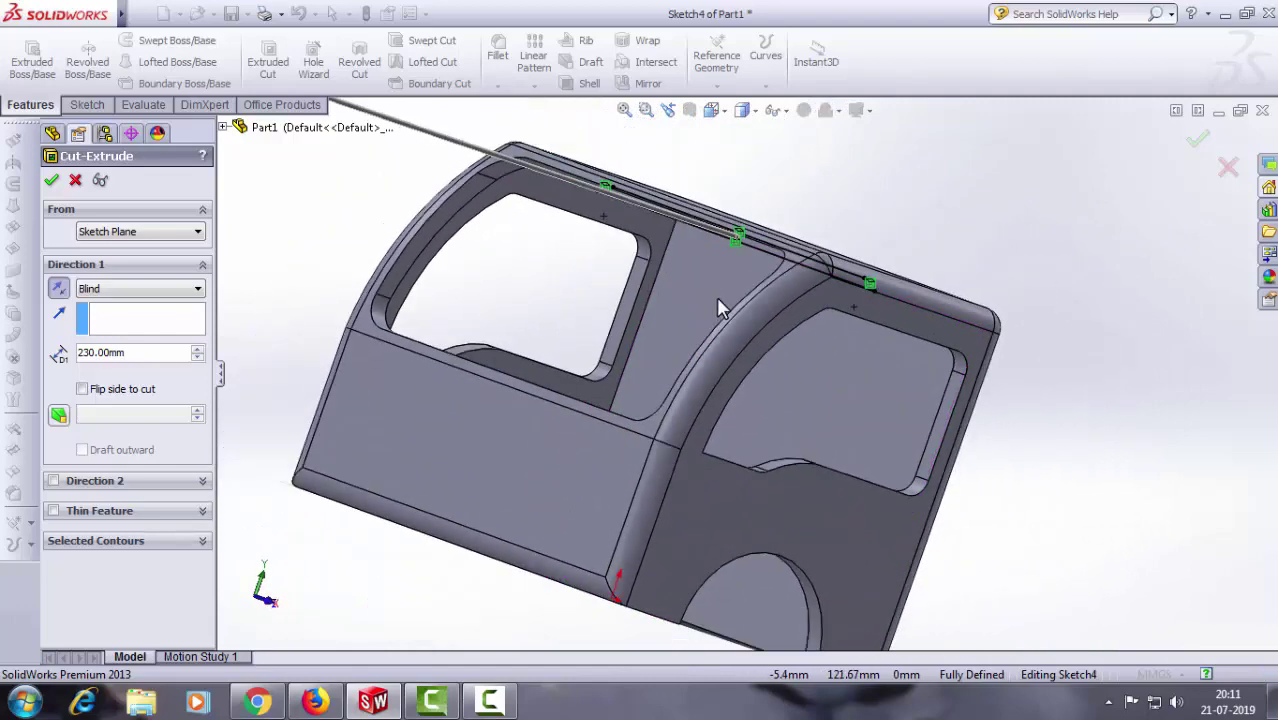
pyautogui.moveTo(716, 297)
pyautogui.mouseDown(button='middle')
pyautogui.moveTo(770, 277)
pyautogui.moveTo(759, 245)
pyautogui.moveTo(780, 278)
pyautogui.mouseUp(button='middle')
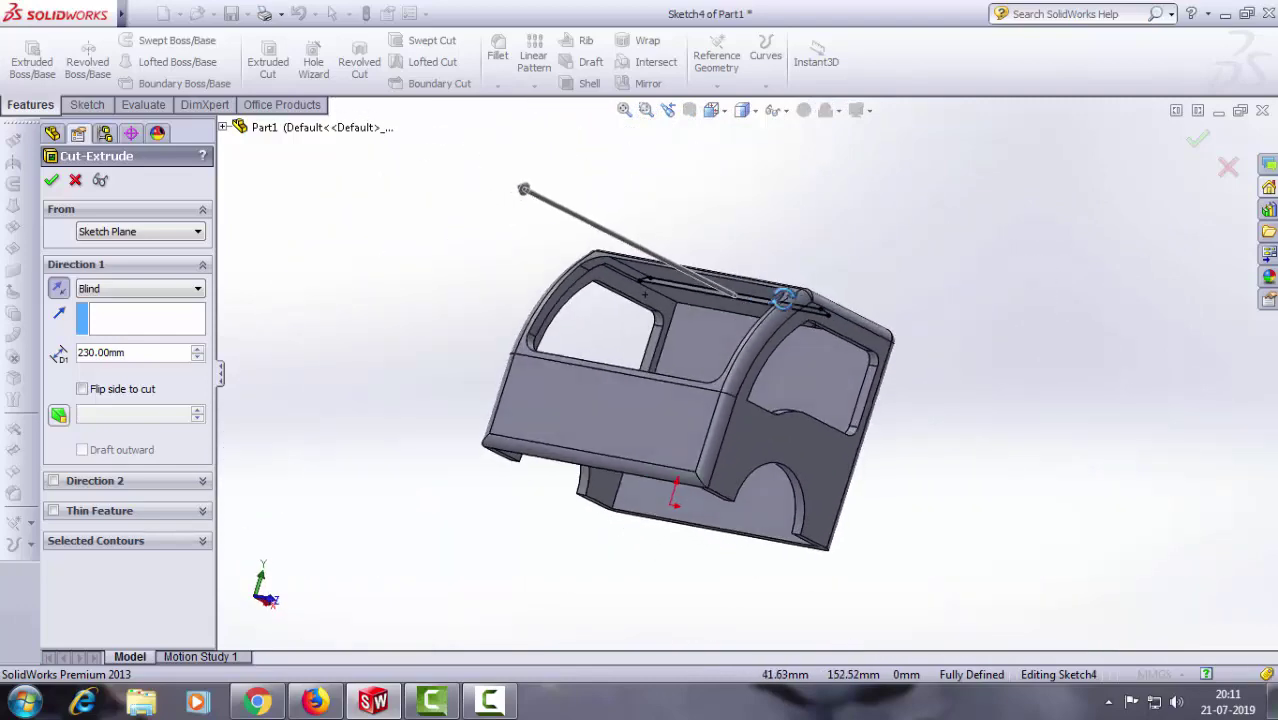
pyautogui.click(75, 181)
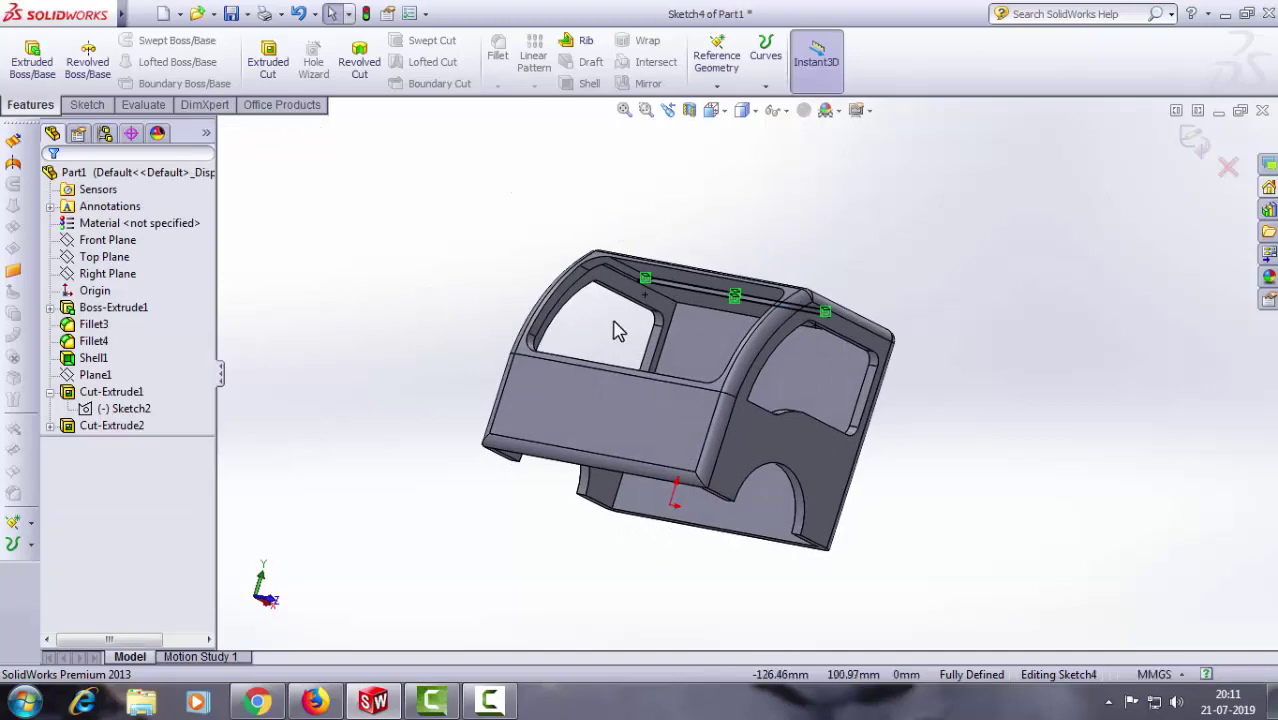
# Step: Inspect Cut-Extrude2 and Sketch2 in the tree and exit the roof sketch
pyautogui.scroll(-3, 617, 331)
pyautogui.scroll(-3, 617, 331)
pyautogui.click(120, 426)
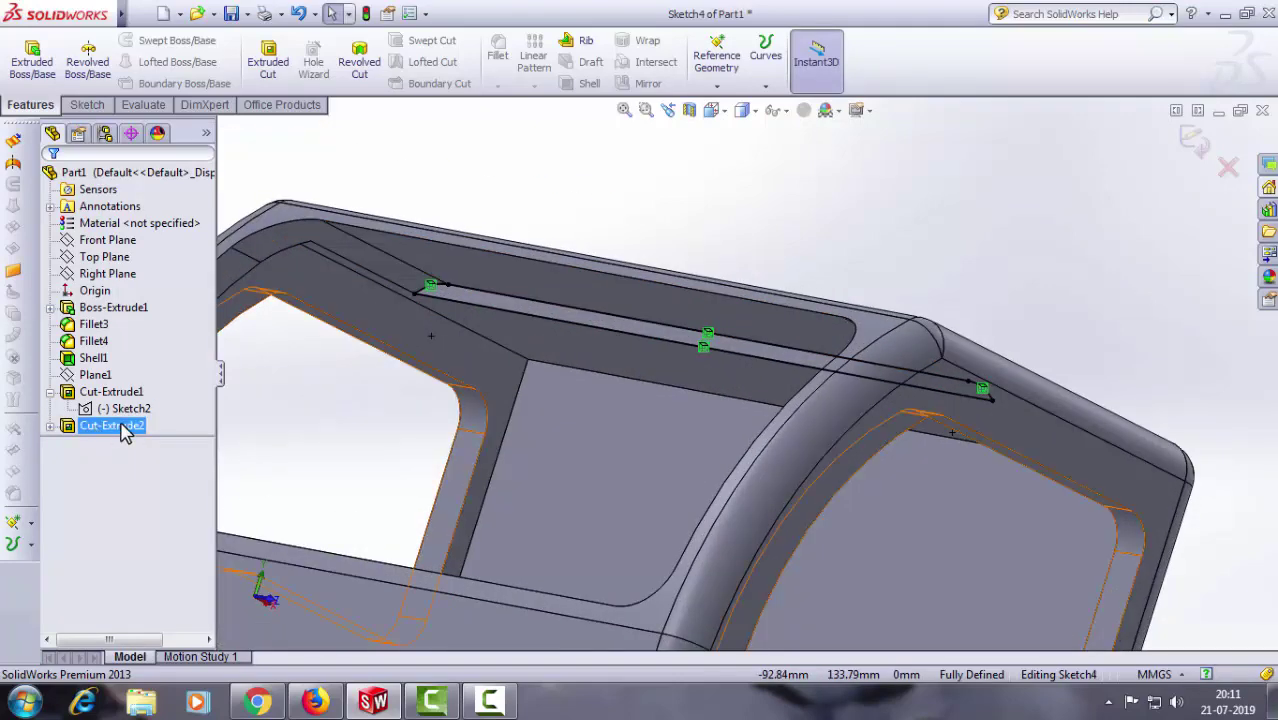
pyautogui.click(132, 410)
pyautogui.click(508, 351)
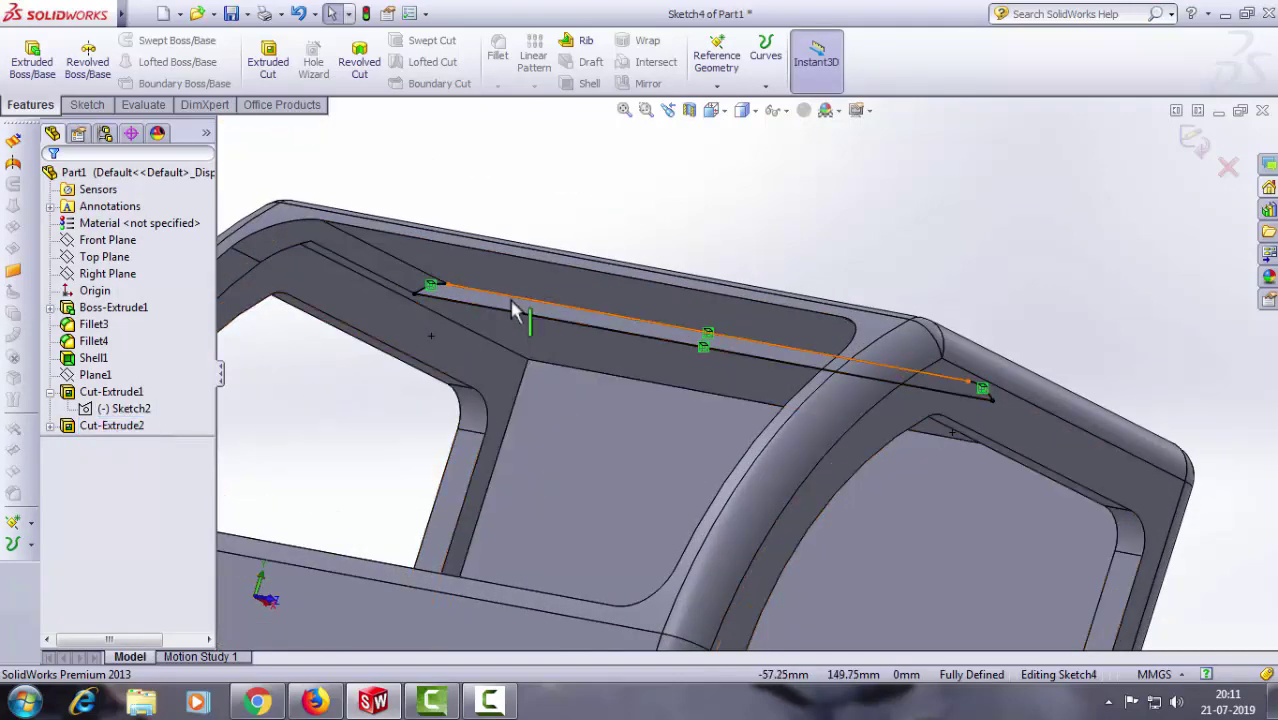
pyautogui.click(49, 426)
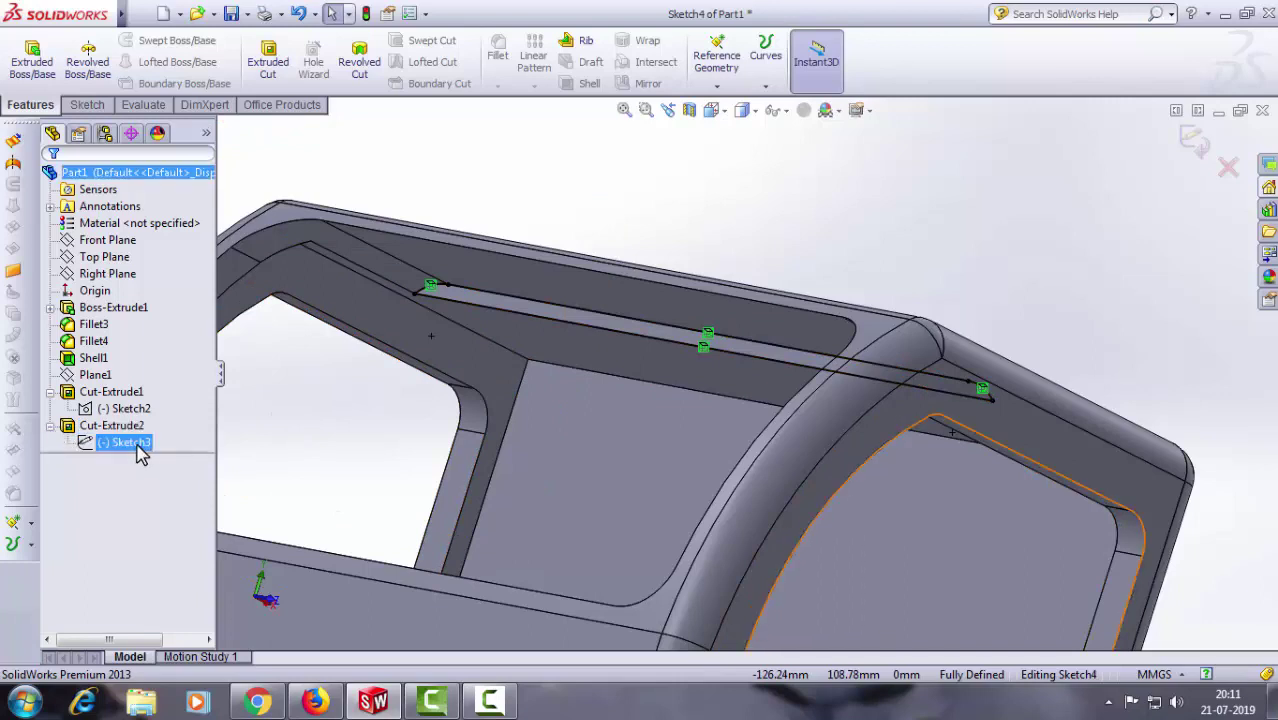
pyautogui.scroll(3, 950, 228)
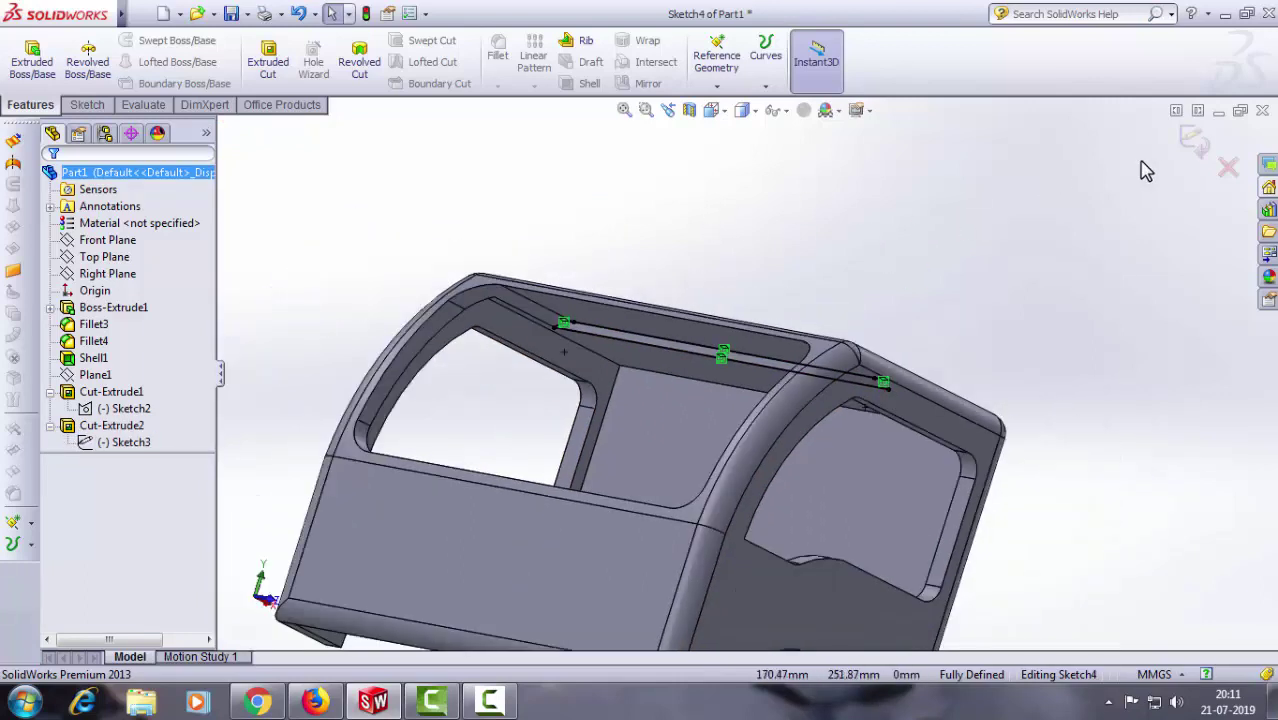
pyautogui.click(1197, 148)
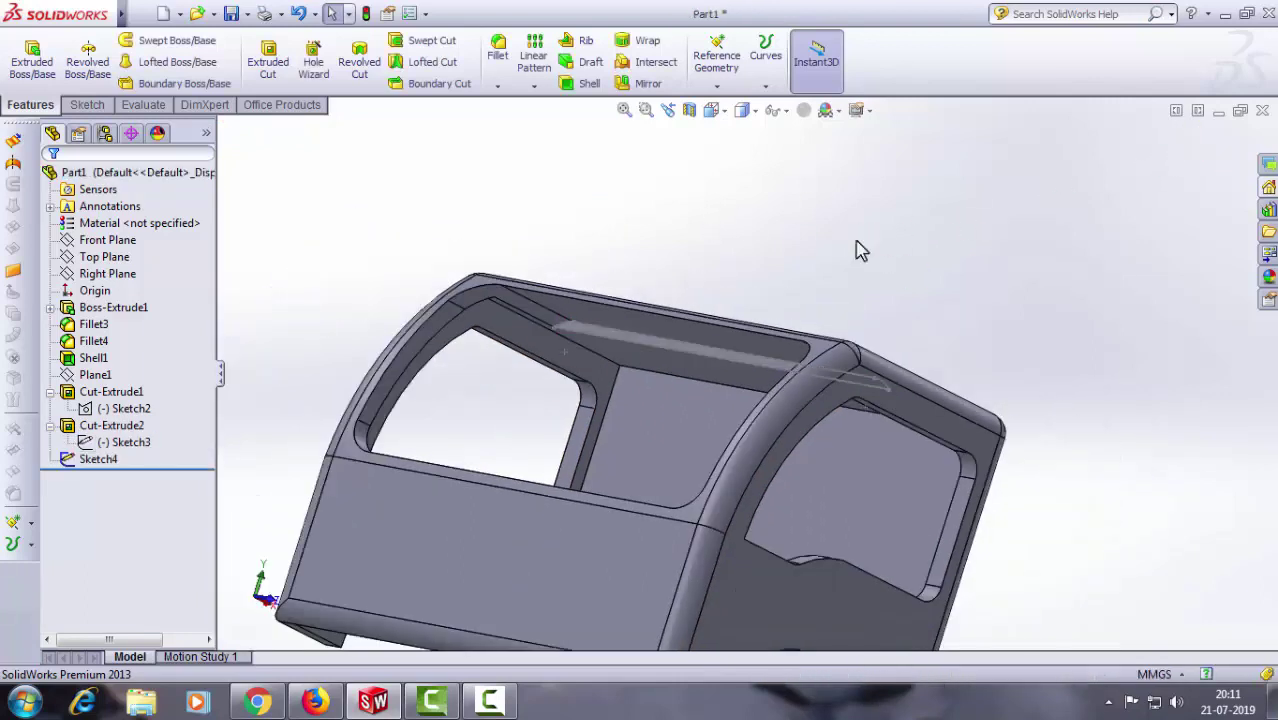
# Step: Delete the unused Sketch4 from the feature tree
pyautogui.rightClick(100, 458)
pyautogui.click(150, 516)
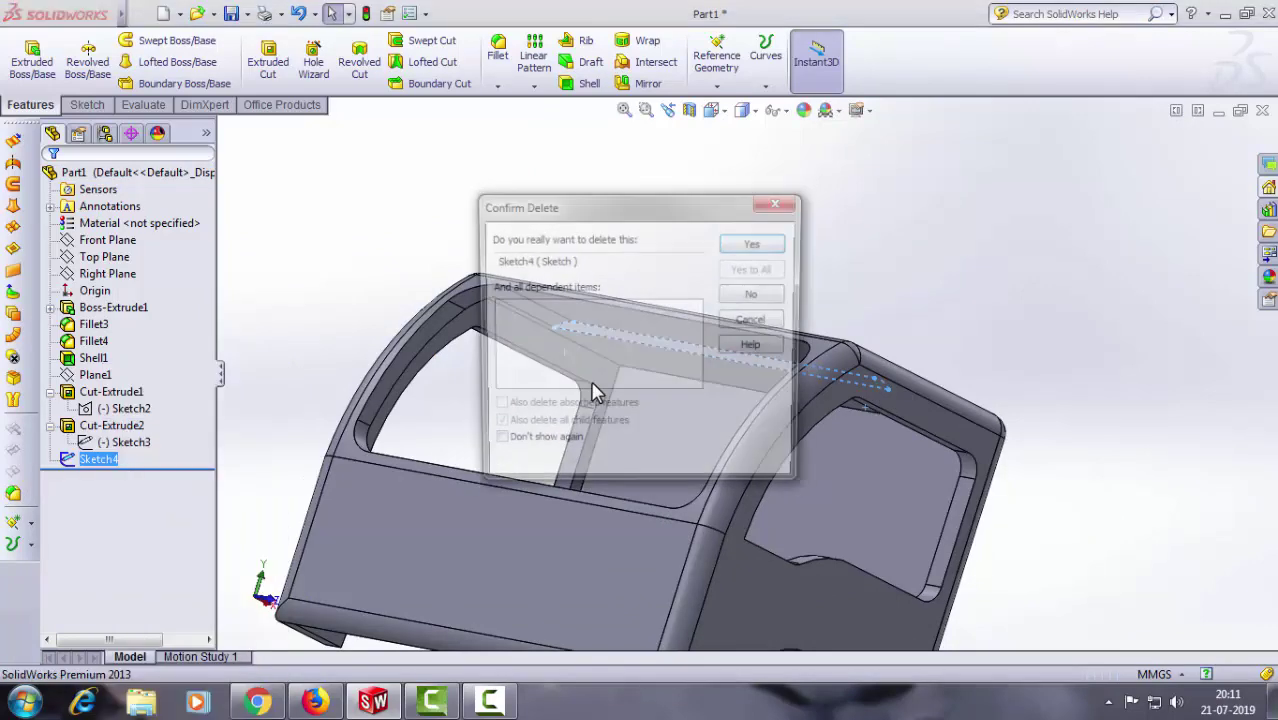
pyautogui.click(760, 245)
pyautogui.scroll(-3, 560, 320)
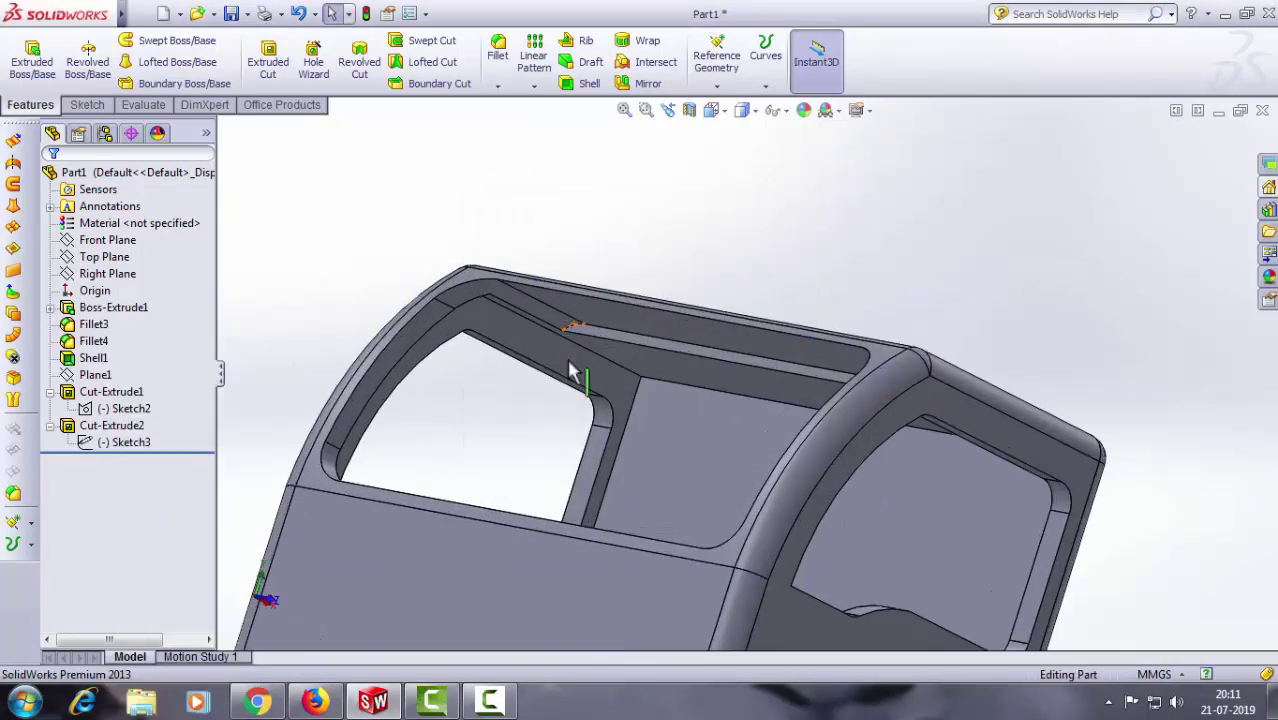
pyautogui.scroll(-3, 530, 348)
pyautogui.moveTo(530, 348)
pyautogui.mouseDown(button='middle')
pyautogui.moveTo(551, 302)
pyautogui.moveTo(607, 322)
pyautogui.moveTo(618, 341)
pyautogui.moveTo(585, 366)
pyautogui.moveTo(508, 363)
pyautogui.moveTo(499, 337)
pyautogui.moveTo(662, 345)
pyautogui.moveTo(690, 294)
pyautogui.moveTo(727, 277)
pyautogui.moveTo(729, 262)
pyautogui.moveTo(697, 240)
pyautogui.mouseUp(button='middle')
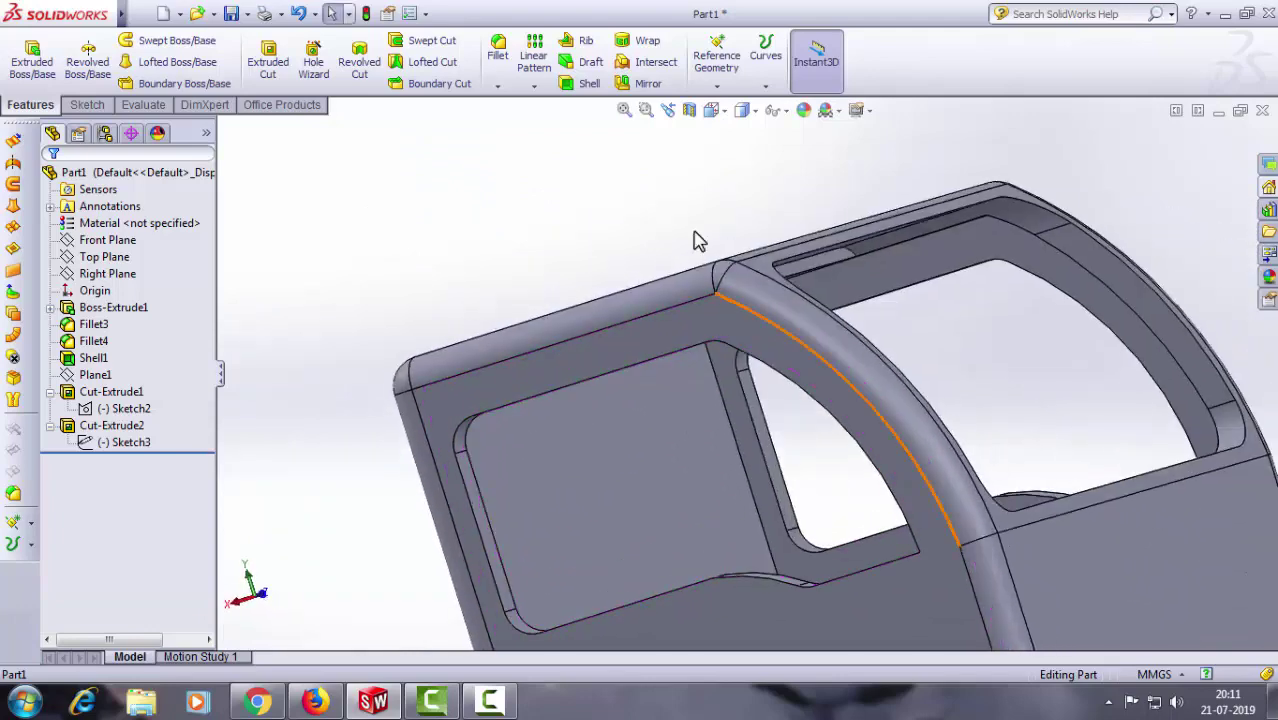
pyautogui.click(689, 110)
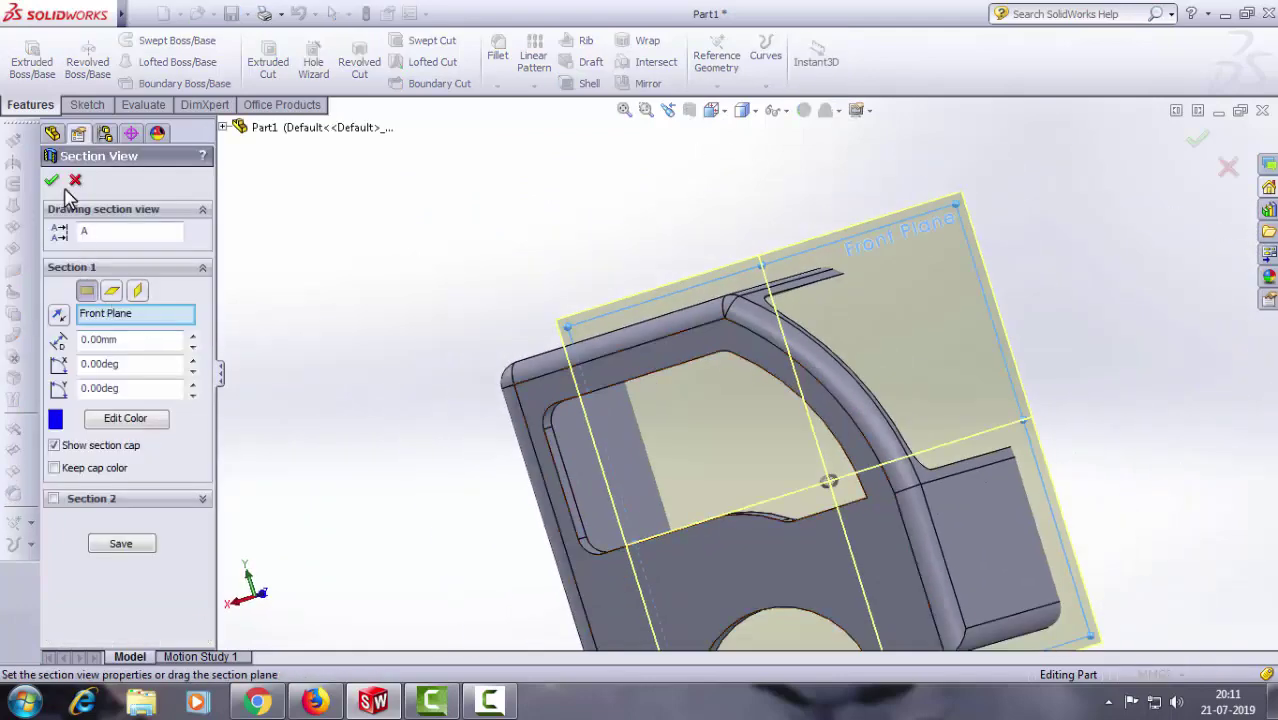
pyautogui.click(74, 181)
pyautogui.moveTo(926, 322)
pyautogui.mouseDown(button='middle')
pyautogui.moveTo(735, 376)
pyautogui.moveTo(716, 426)
pyautogui.moveTo(1110, 329)
pyautogui.moveTo(1053, 352)
pyautogui.moveTo(1033, 328)
pyautogui.moveTo(1021, 342)
pyautogui.moveTo(1059, 346)
pyautogui.mouseUp(button='middle')
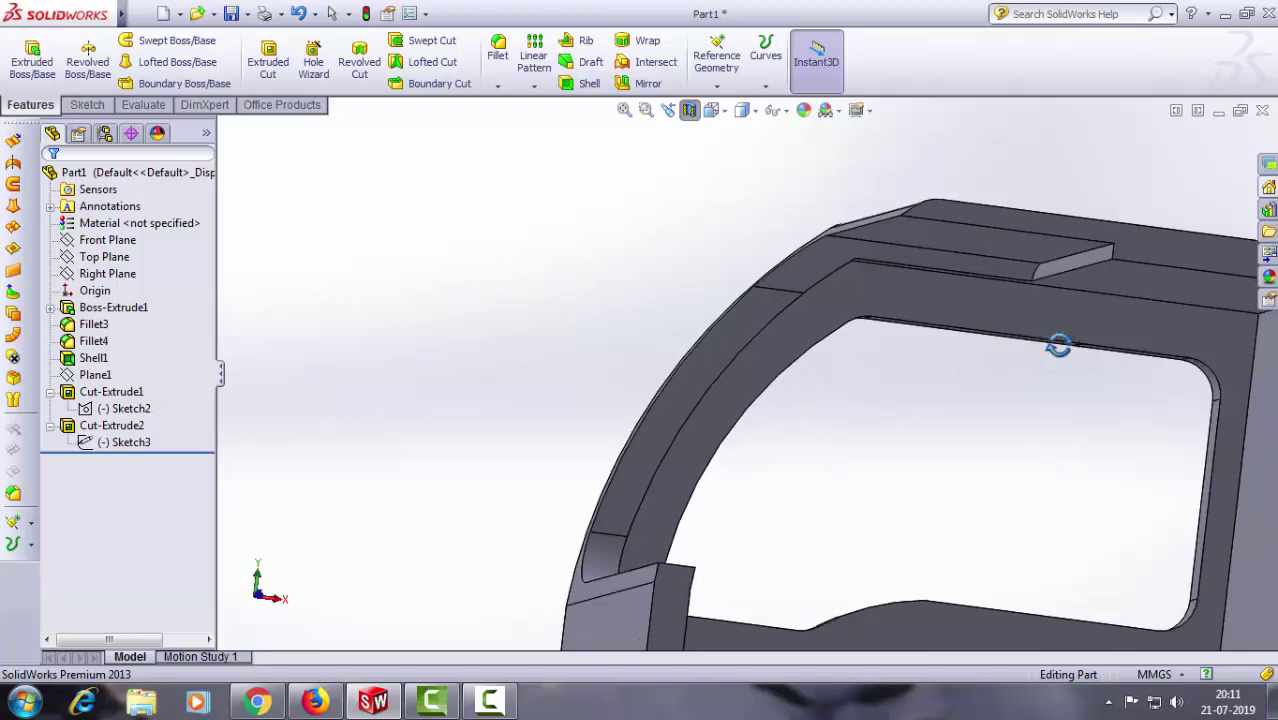
pyautogui.click(1052, 266)
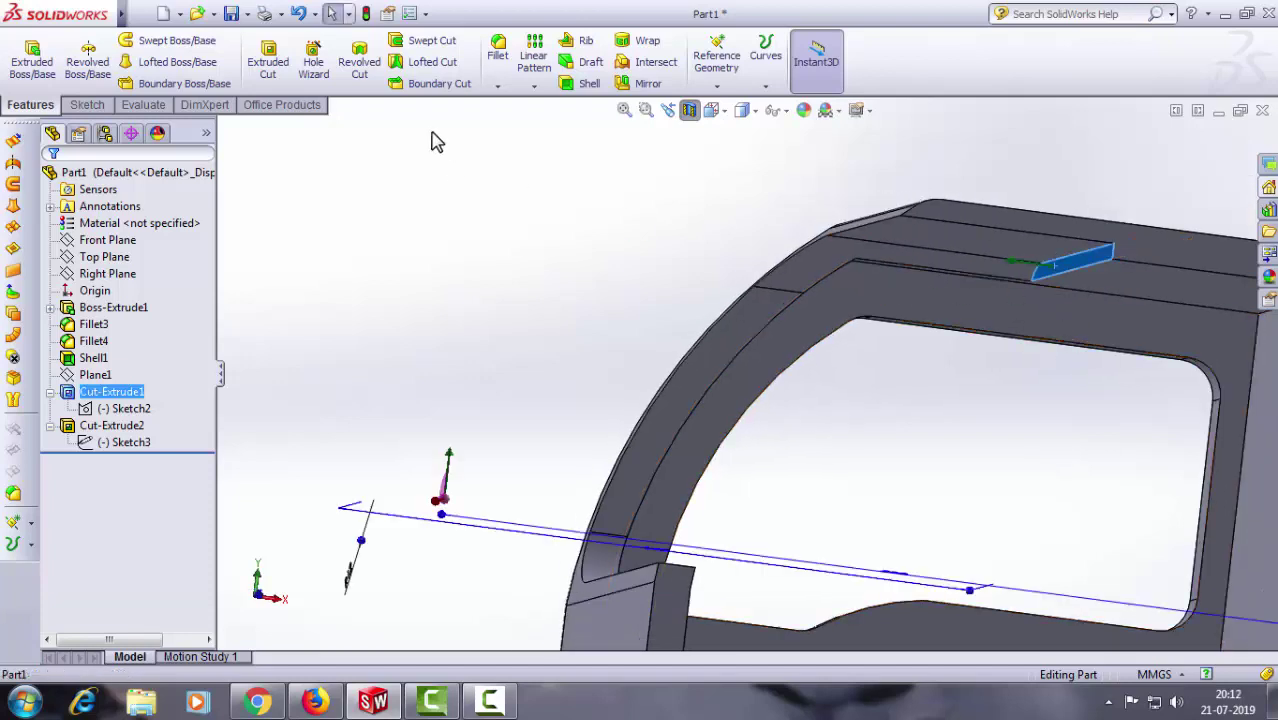
# Step: Extrude Sketch5 as a 95 mm boss plate sticking out from the roof edge
pyautogui.click(86, 105)
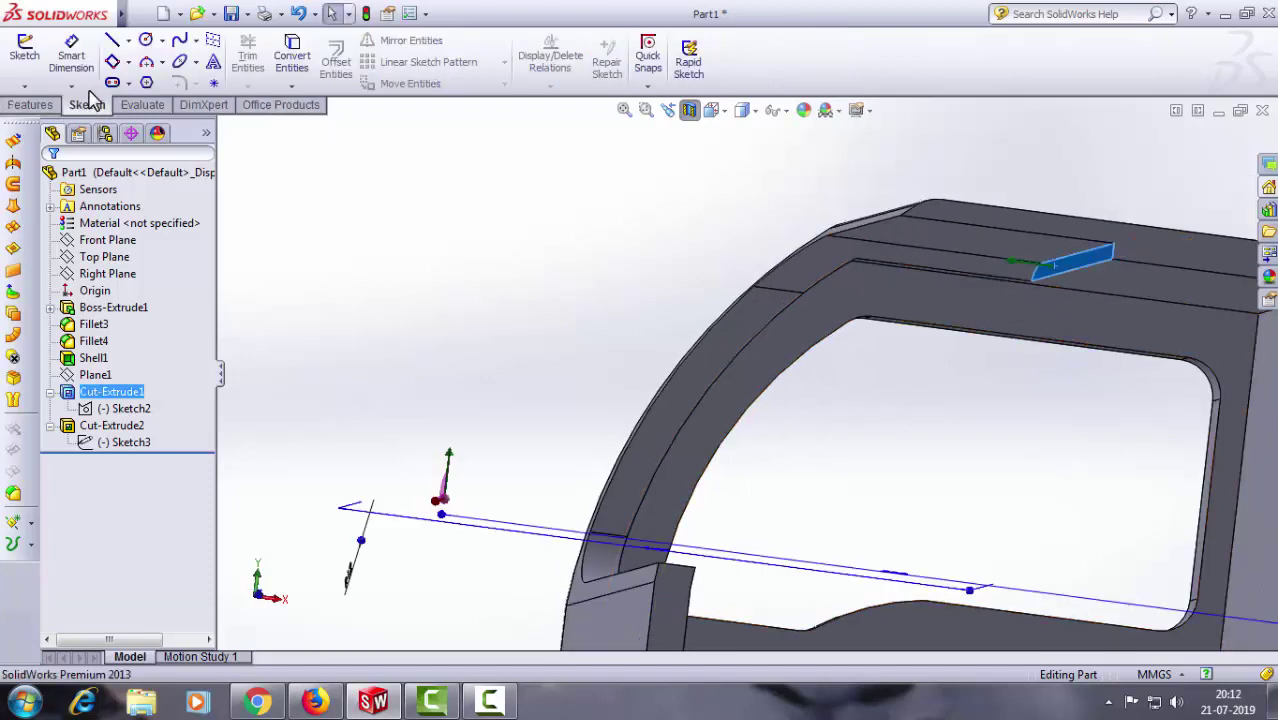
pyautogui.click(116, 45)
pyautogui.moveTo(607, 296); pyautogui.dragTo(733, 352, button='middle')
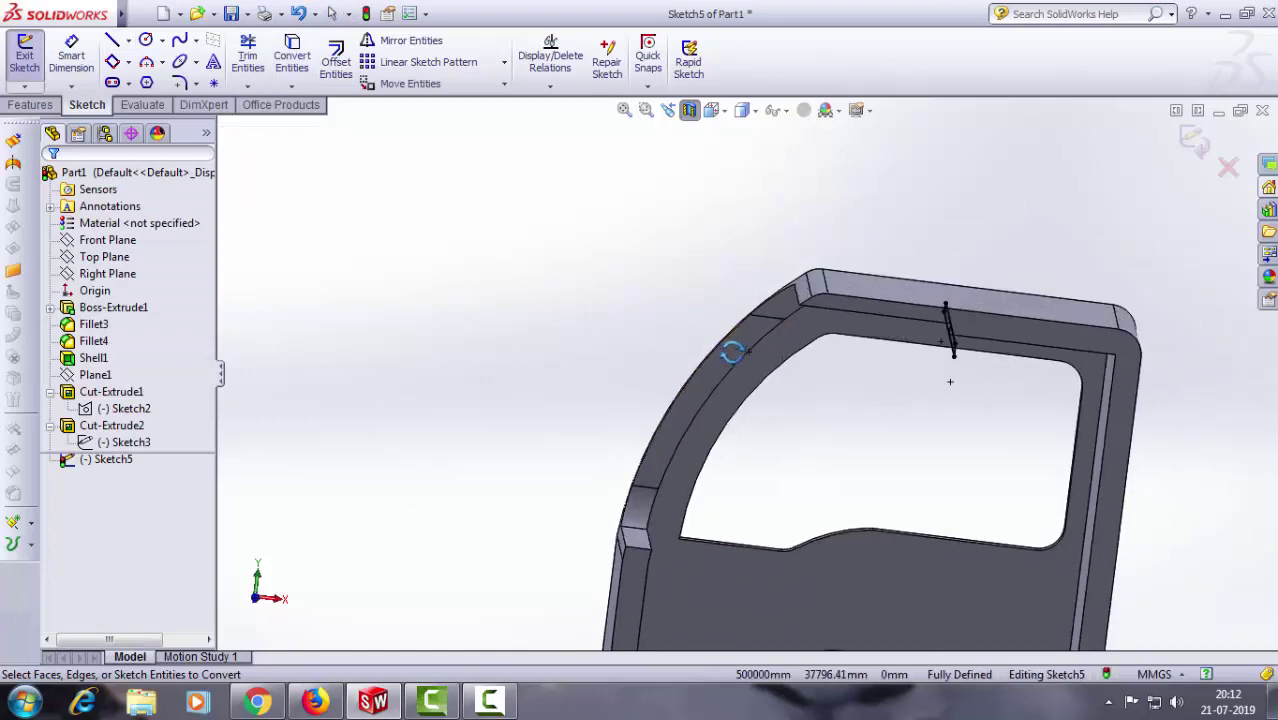
pyautogui.click(30, 105)
pyautogui.click(32, 60)
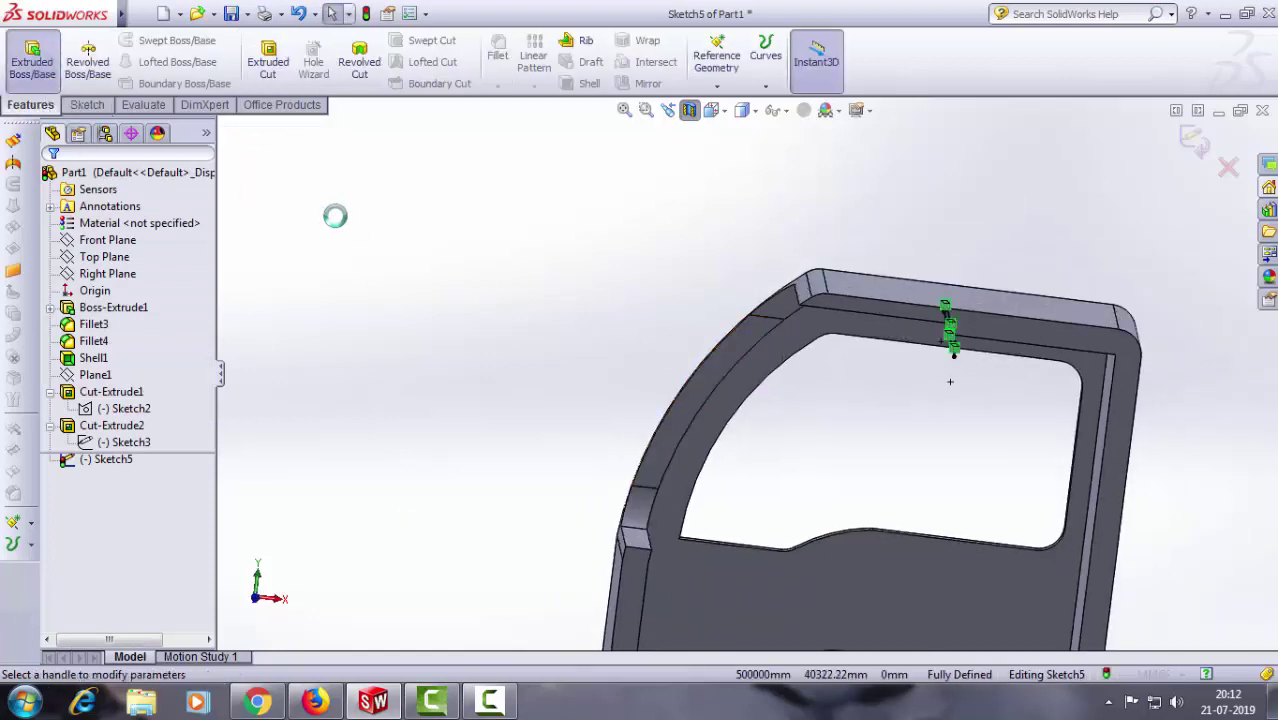
pyautogui.scroll(3, 455, 320)
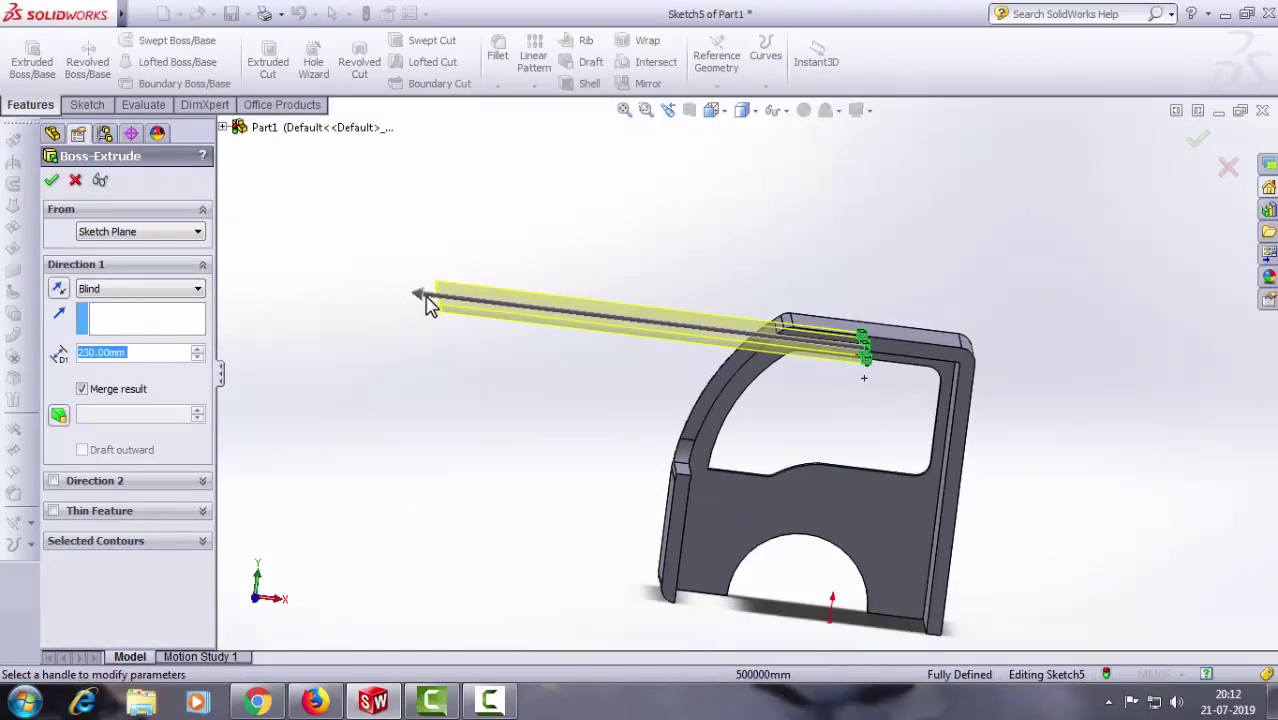
pyautogui.moveTo(427, 303); pyautogui.dragTo(668, 324)
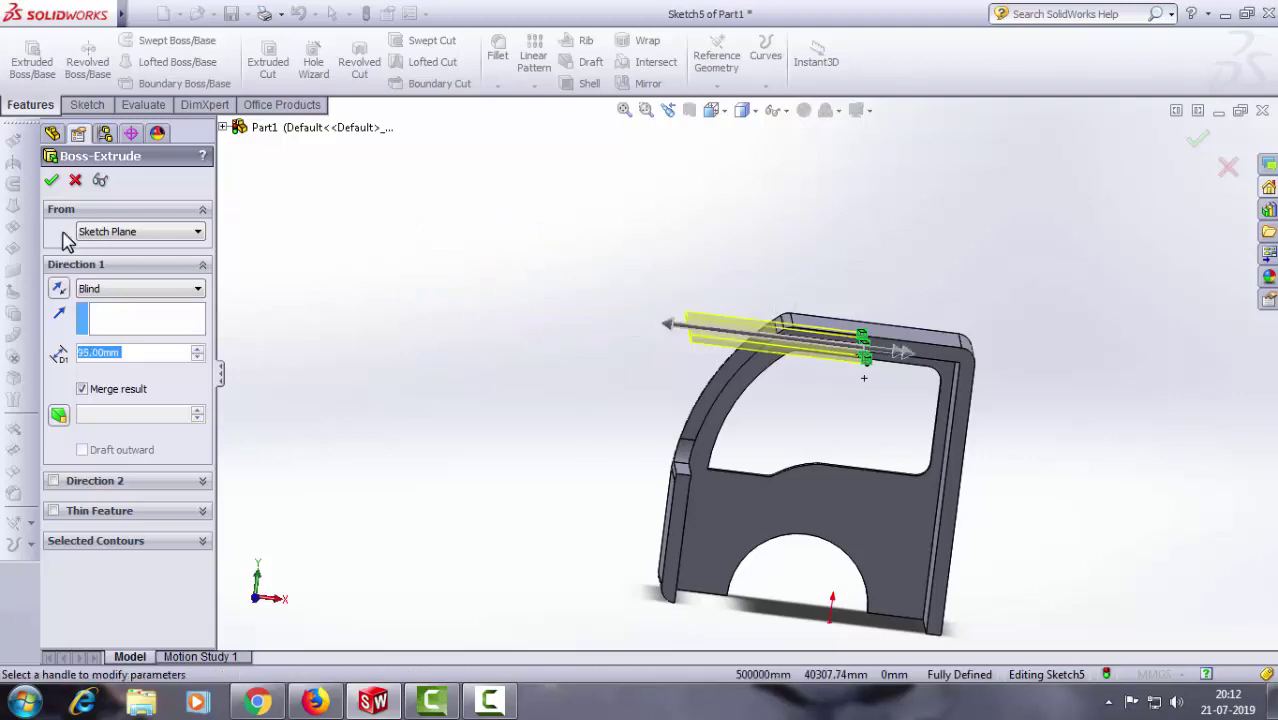
pyautogui.click(50, 182)
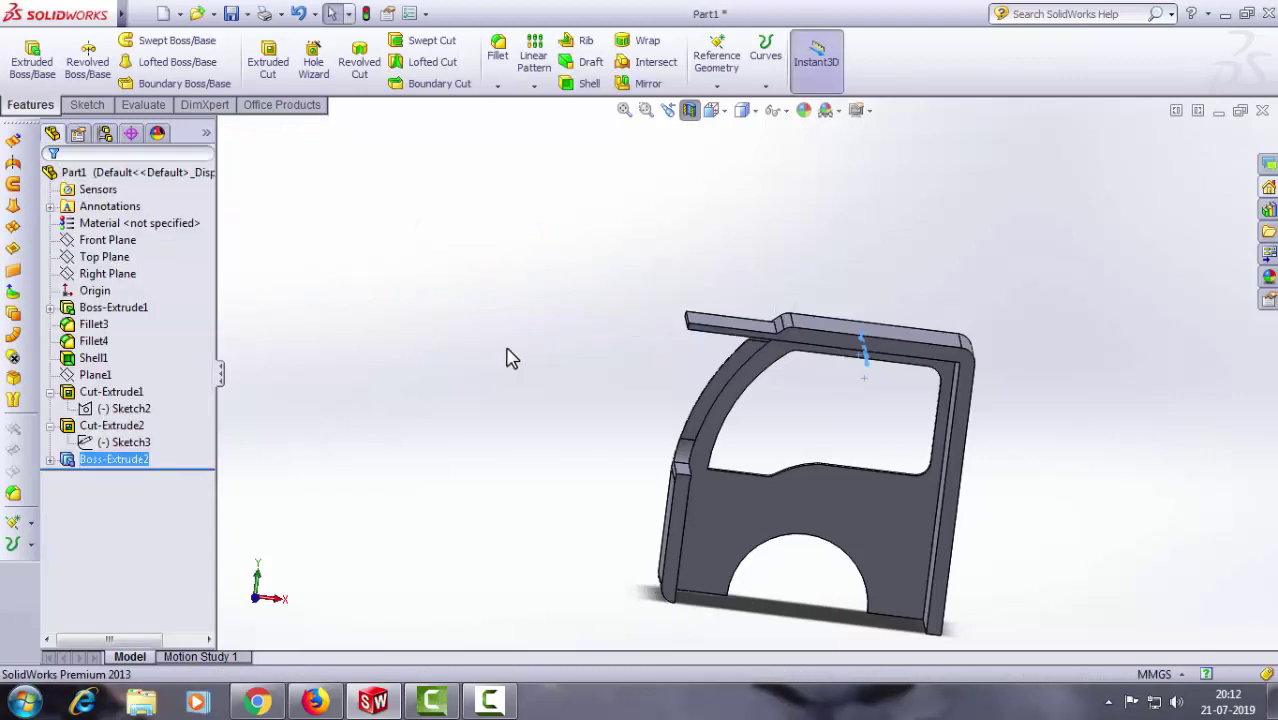
# Step: Orbit the cab to show its other side and select the Front Plane
pyautogui.moveTo(531, 385)
pyautogui.mouseDown(button='middle')
pyautogui.moveTo(565, 340)
pyautogui.moveTo(610, 360)
pyautogui.moveTo(622, 437)
pyautogui.moveTo(538, 450)
pyautogui.mouseUp(button='middle')
pyautogui.moveTo(688, 140); pyautogui.dragTo(667, 233, button='middle')
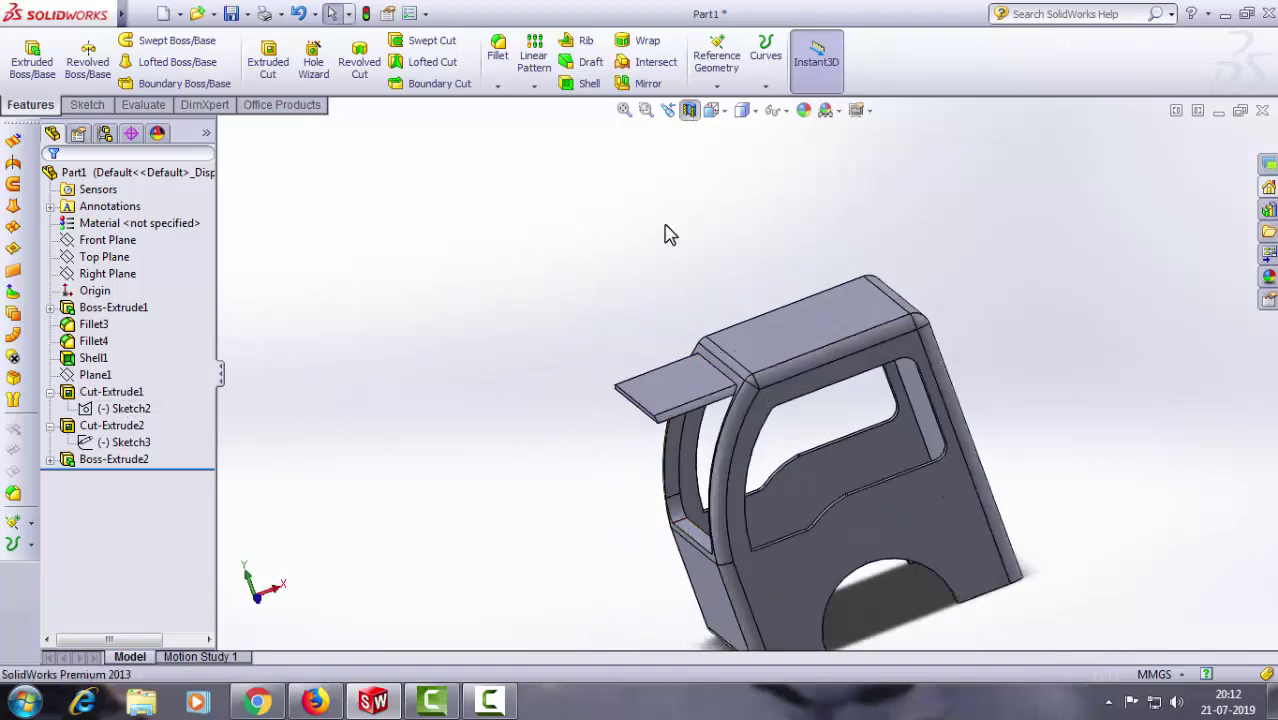
pyautogui.moveTo(538, 456)
pyautogui.mouseDown(button='middle')
pyautogui.moveTo(604, 422)
pyautogui.moveTo(776, 428)
pyautogui.mouseUp(button='middle')
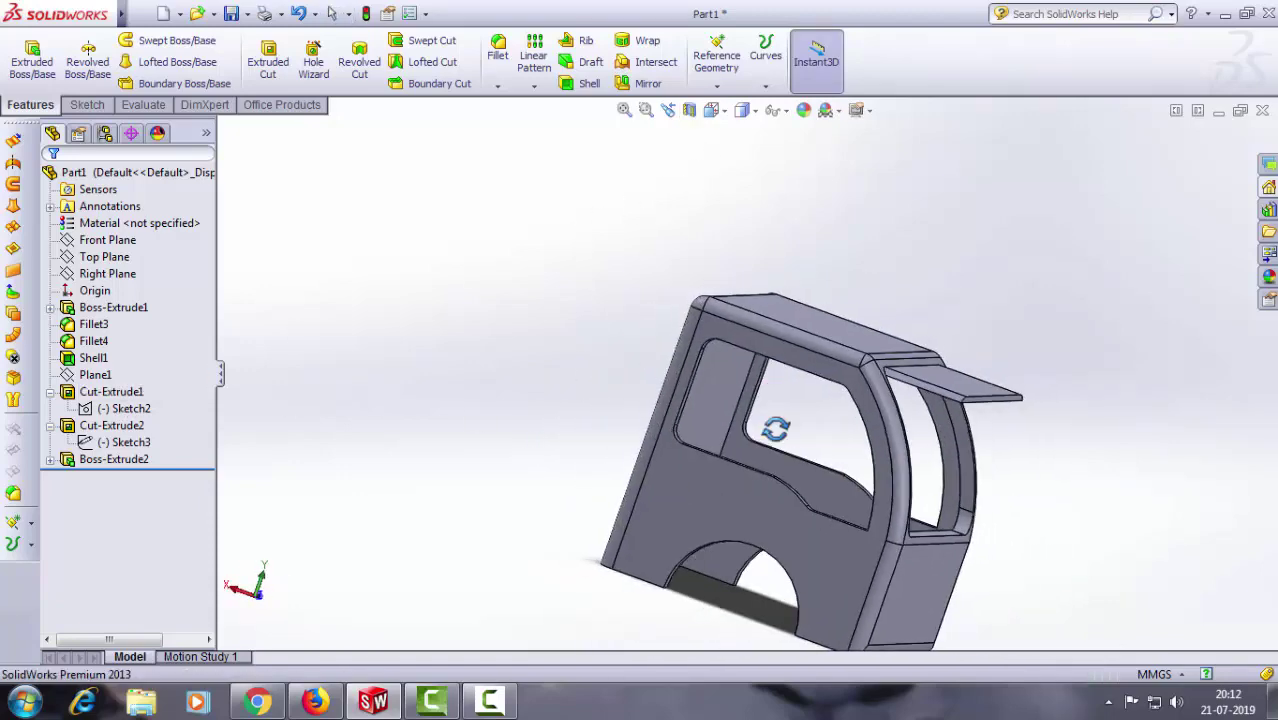
pyautogui.click(115, 242)
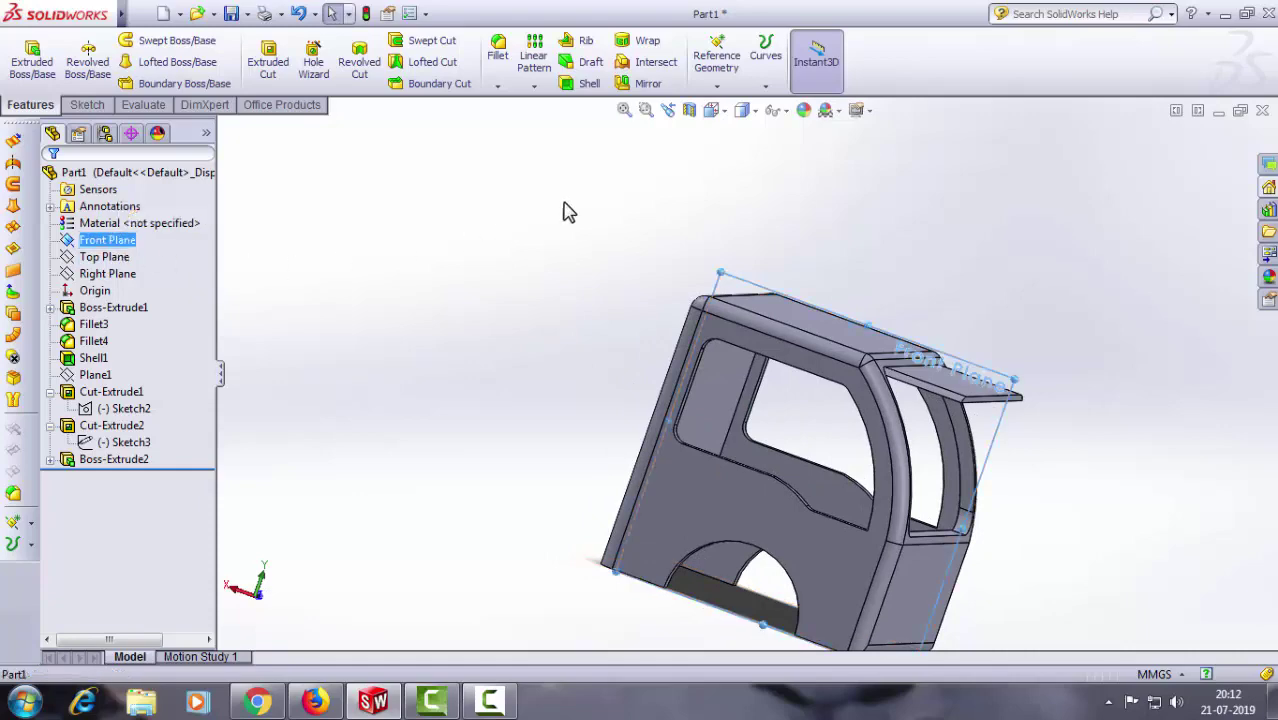
# Step: Look normal to the Front Plane and zoom in on the cab front
pyautogui.click(724, 110)
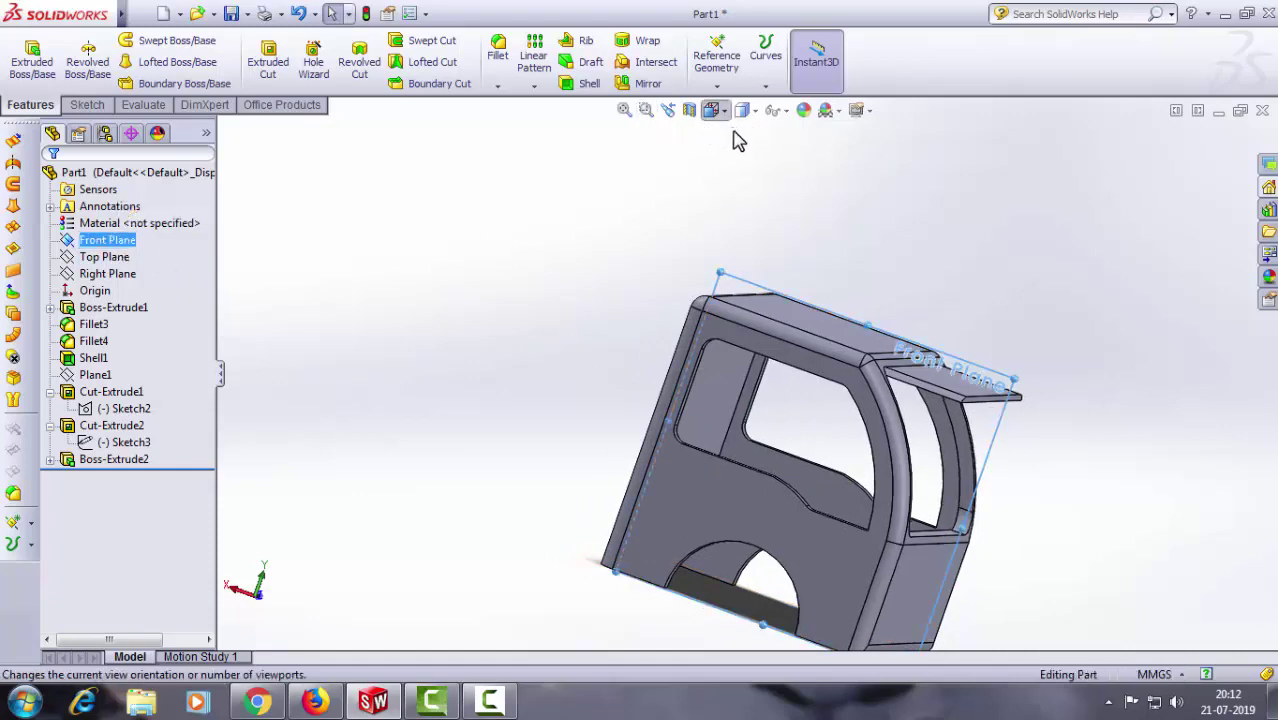
pyautogui.click(736, 134)
pyautogui.press('space')
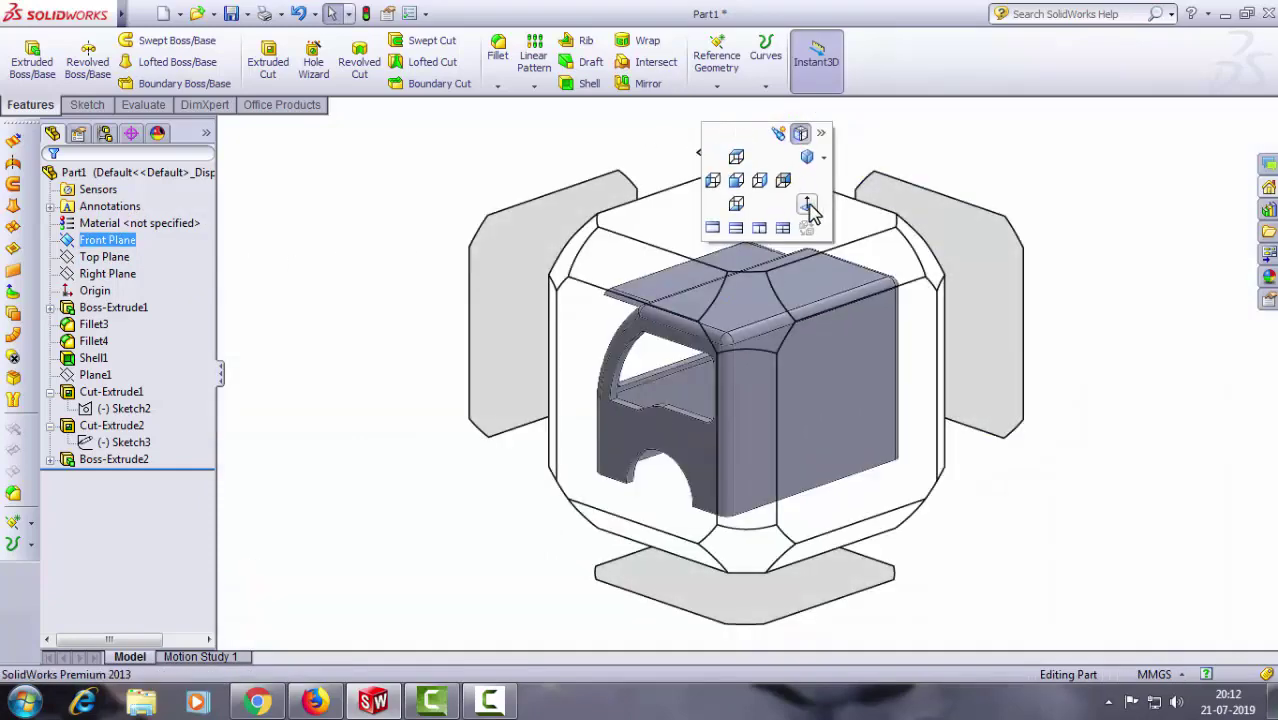
pyautogui.click(808, 206)
pyautogui.scroll(-3, 725, 250)
pyautogui.scroll(-2, 715, 255)
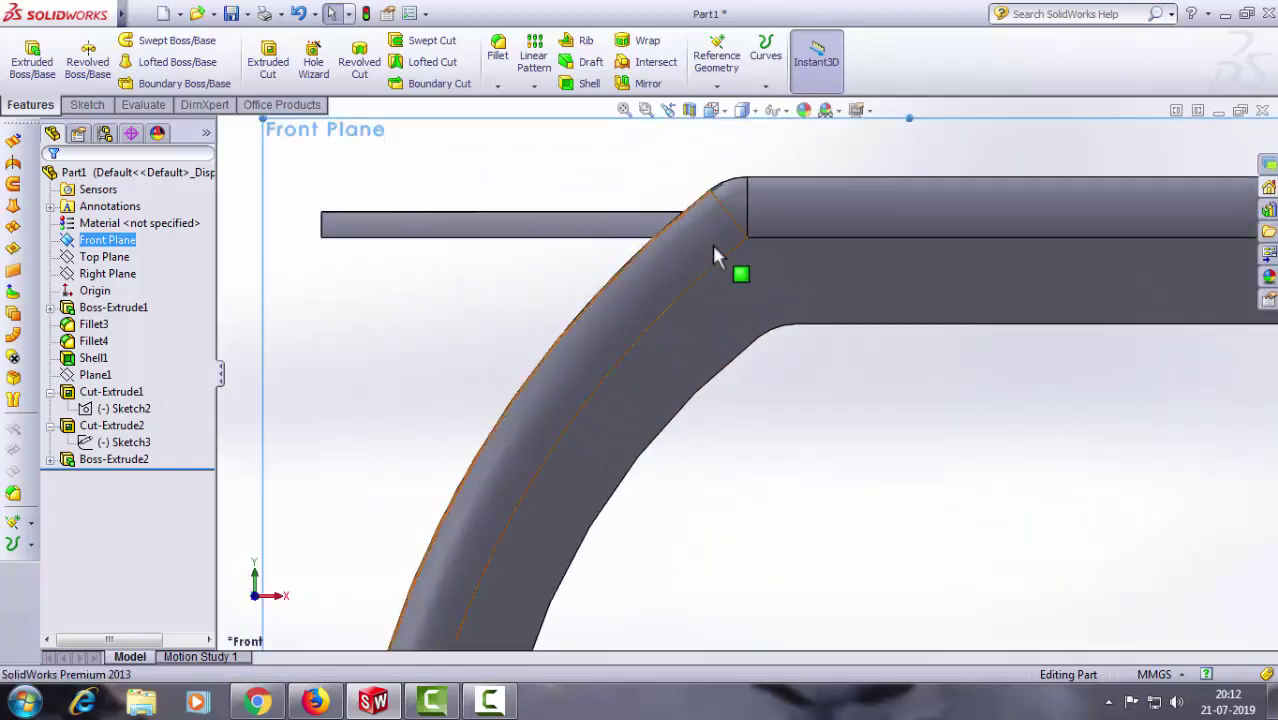
pyautogui.scroll(-2, 728, 265)
pyautogui.scroll(-2, 645, 225)
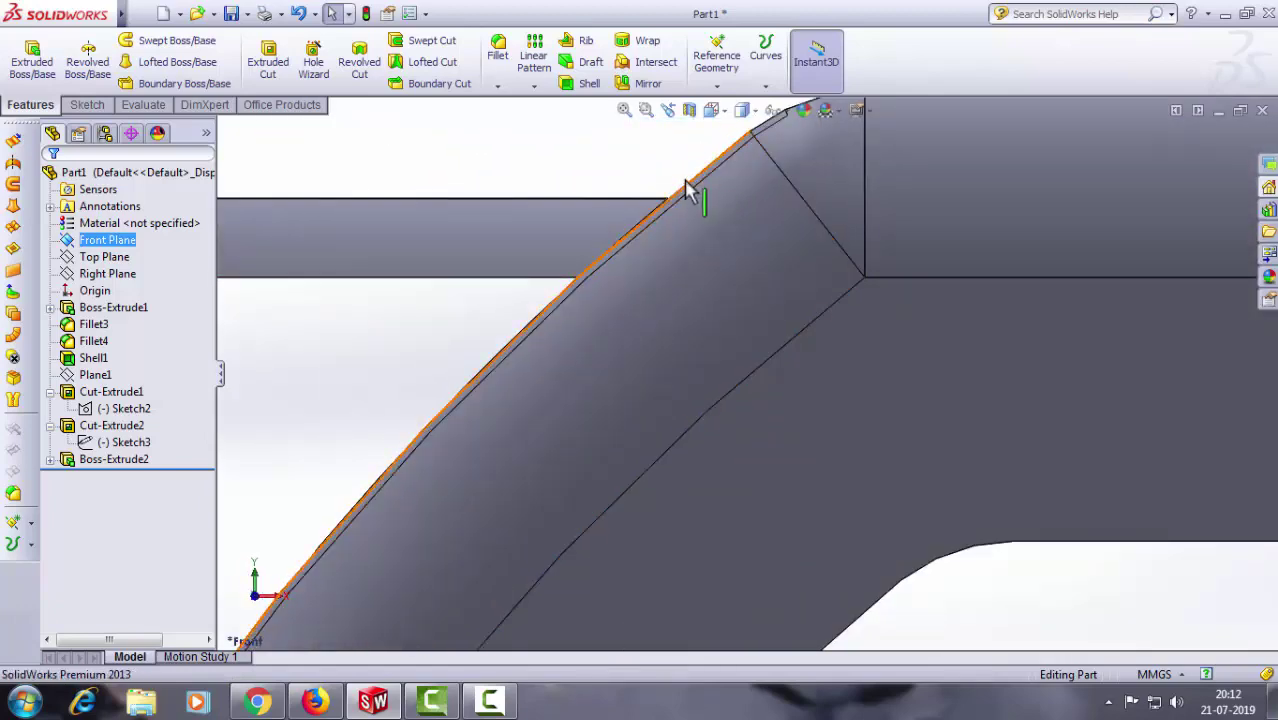
# Step: Start a Front Plane sketch with a short vertical line above the roof
pyautogui.click(90, 106)
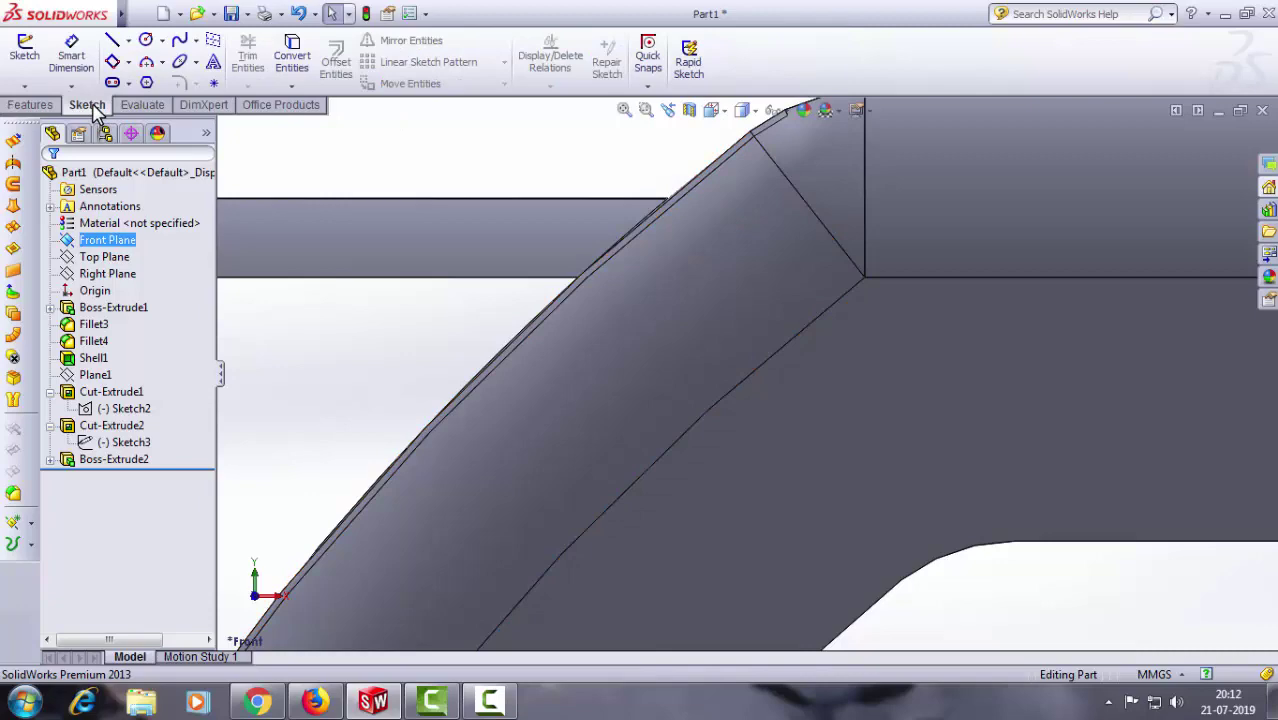
pyautogui.click(113, 45)
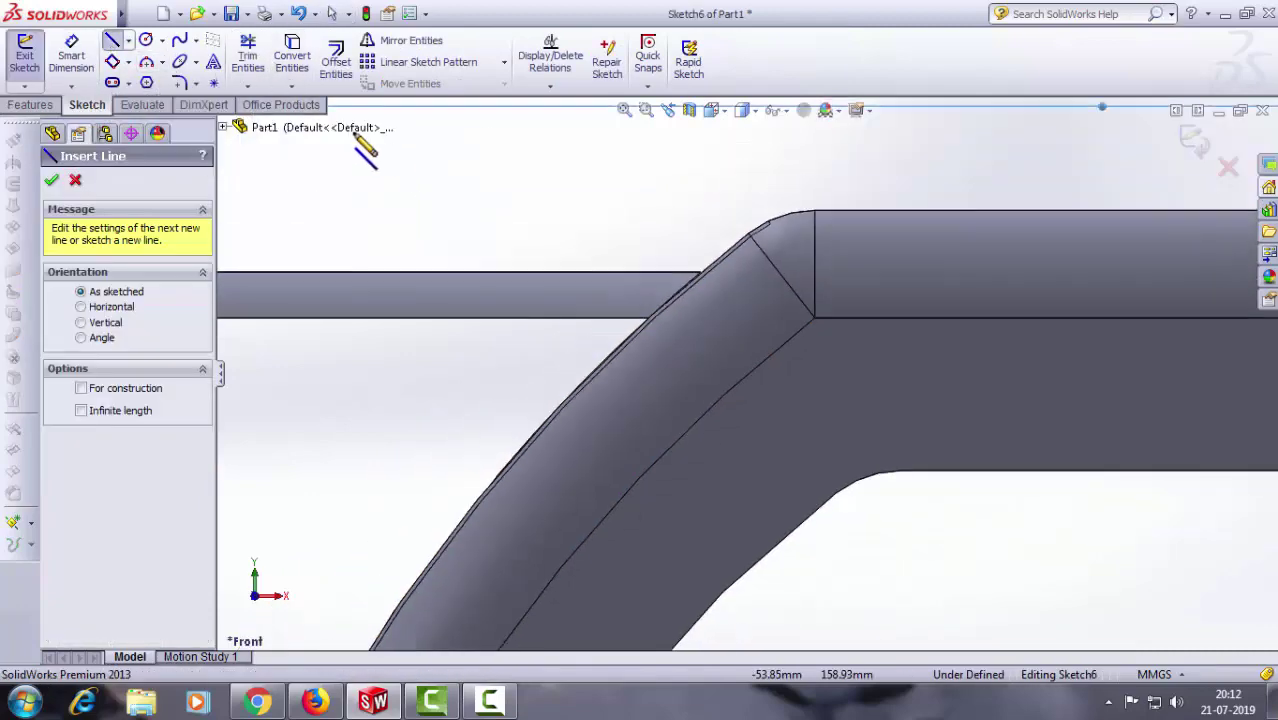
pyautogui.moveTo(343, 151); pyautogui.dragTo(343, 180)
pyautogui.rightClick(340, 168)
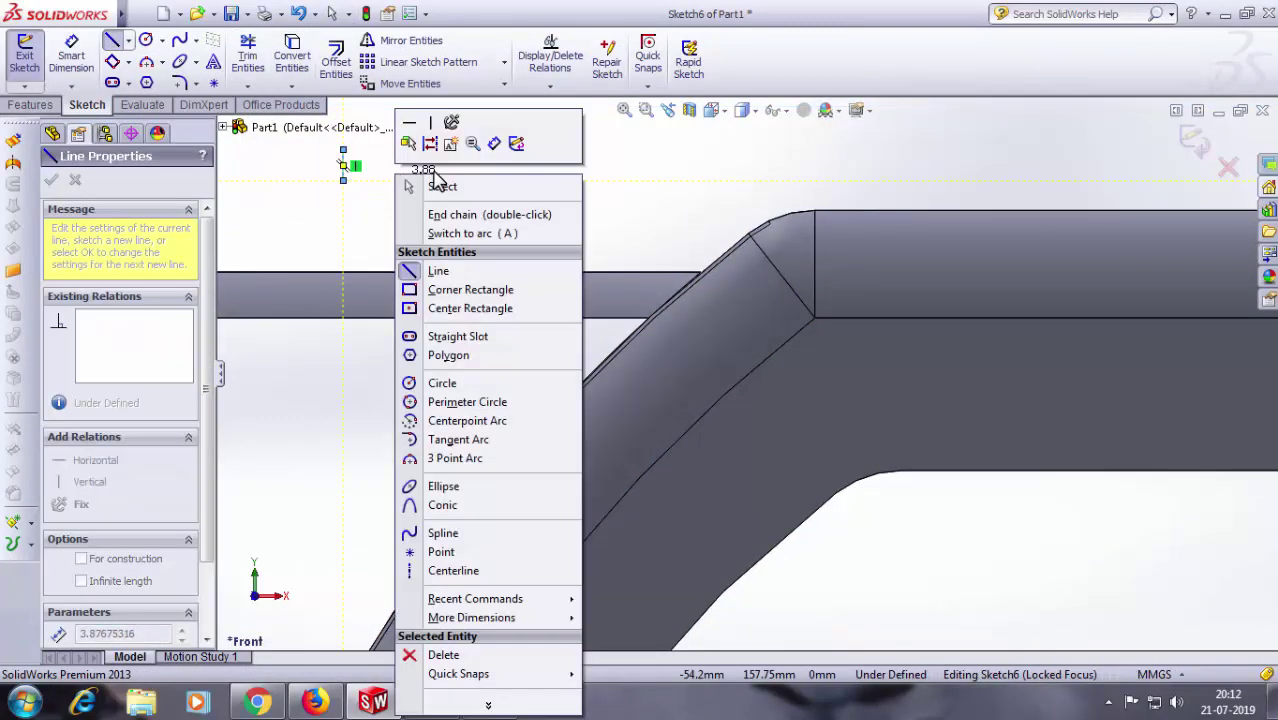
pyautogui.click(365, 183)
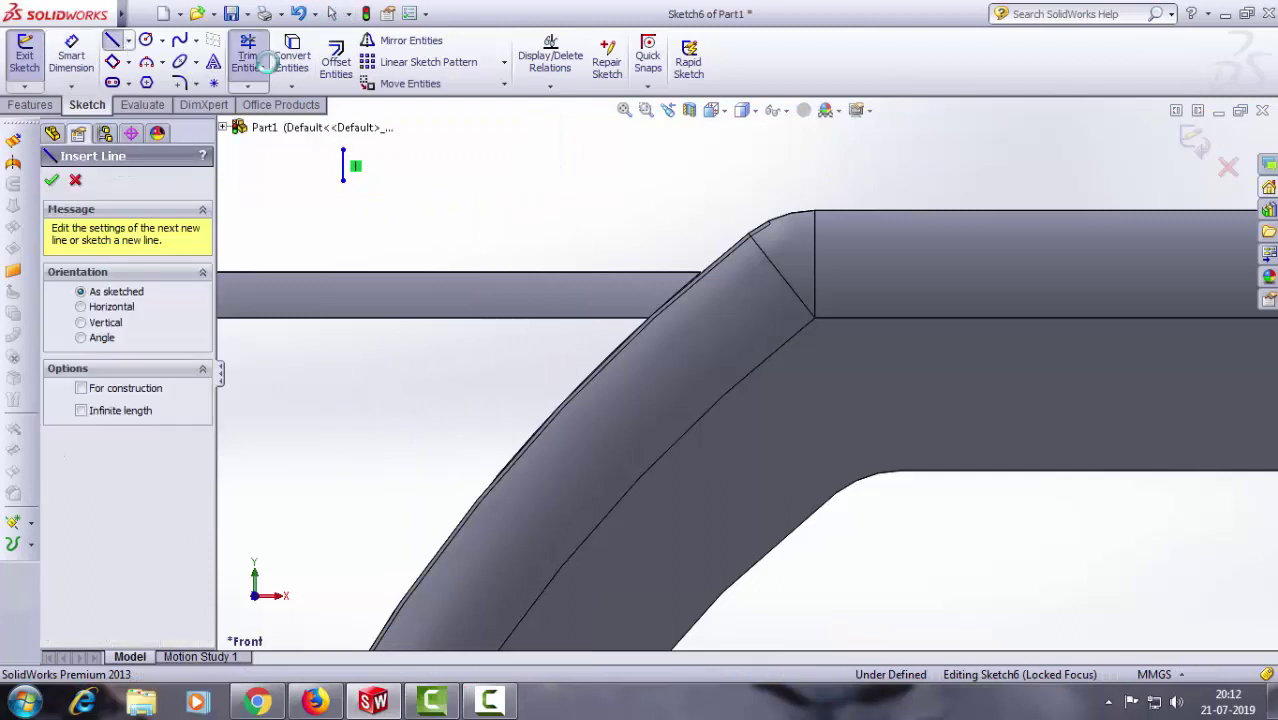
pyautogui.click(248, 55)
pyautogui.scroll(-3, 690, 302)
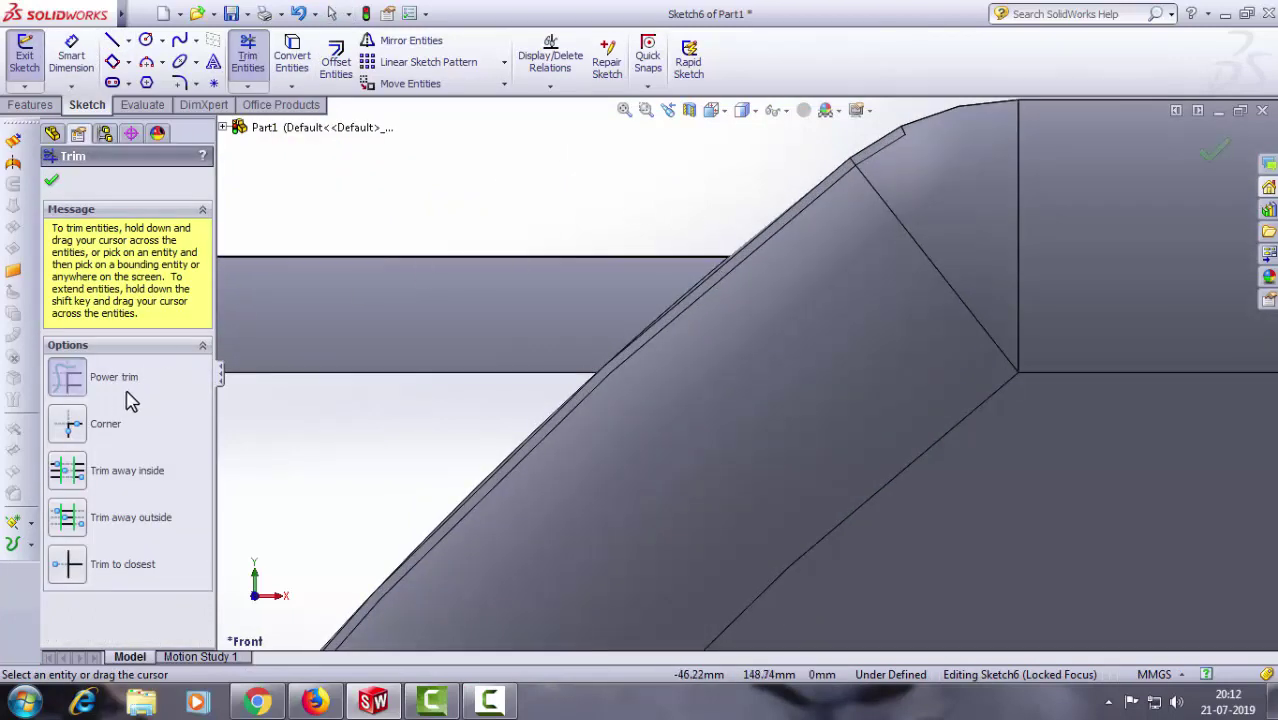
pyautogui.click(51, 177)
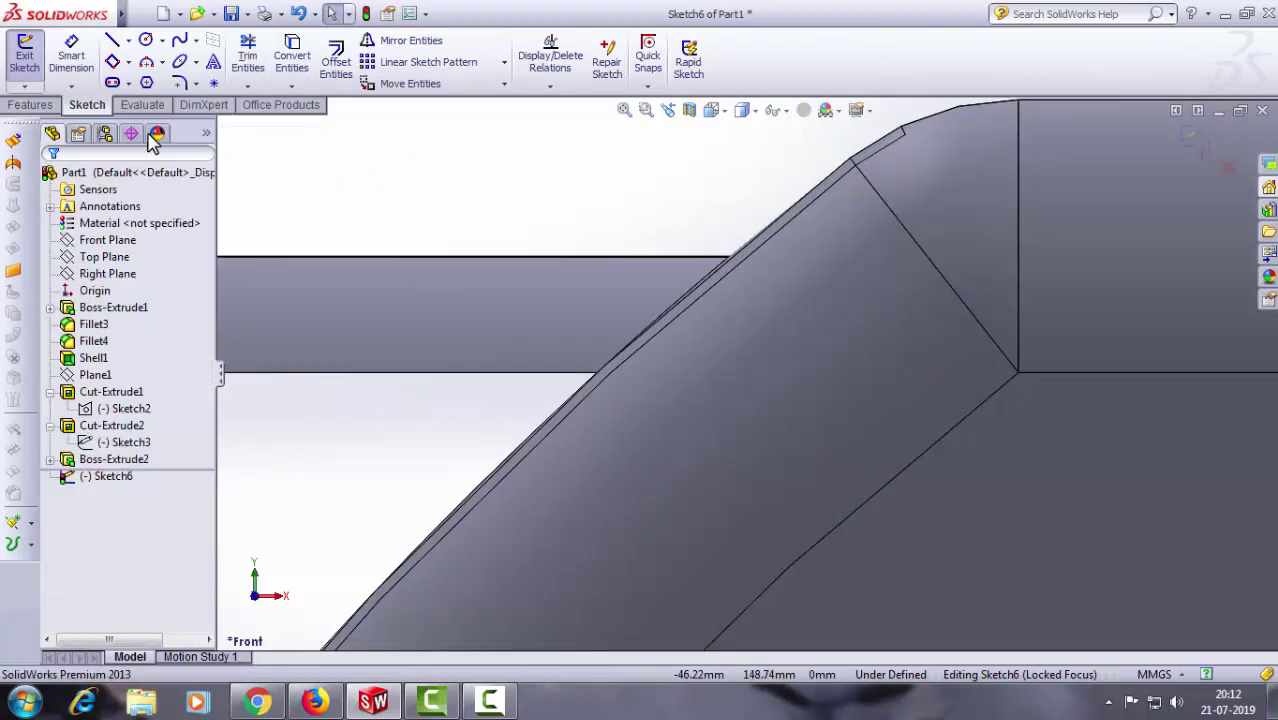
# Step: Convert the curved front pillar edge into the sketch
pyautogui.click(112, 40)
pyautogui.click(292, 55)
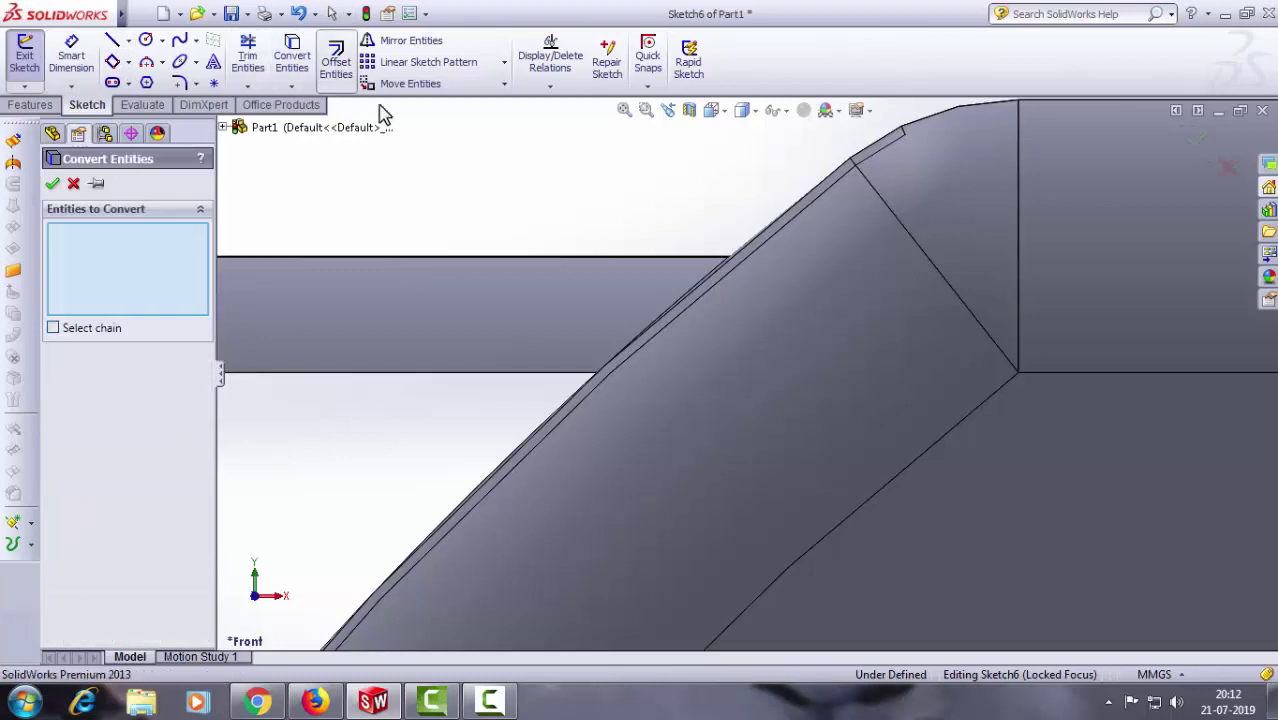
pyautogui.click(744, 250)
pyautogui.scroll(5, 845, 245)
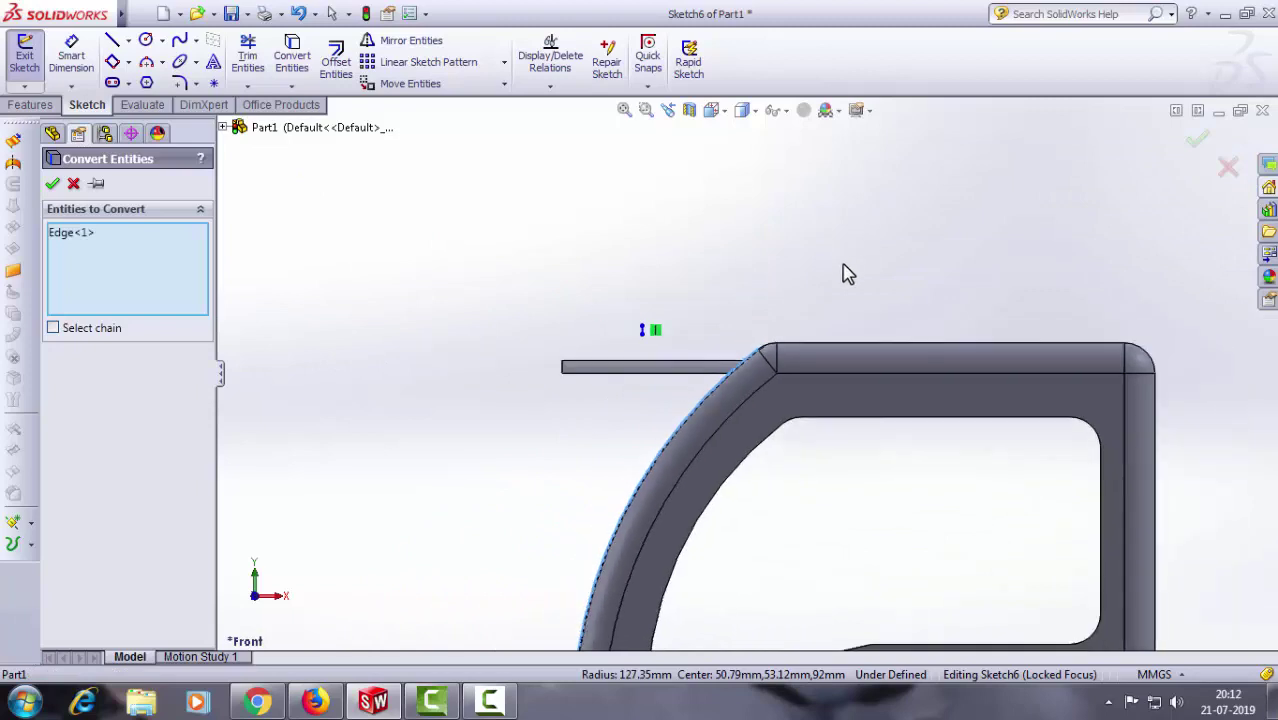
pyautogui.scroll(3, 830, 330)
pyautogui.scroll(-1, 685, 500)
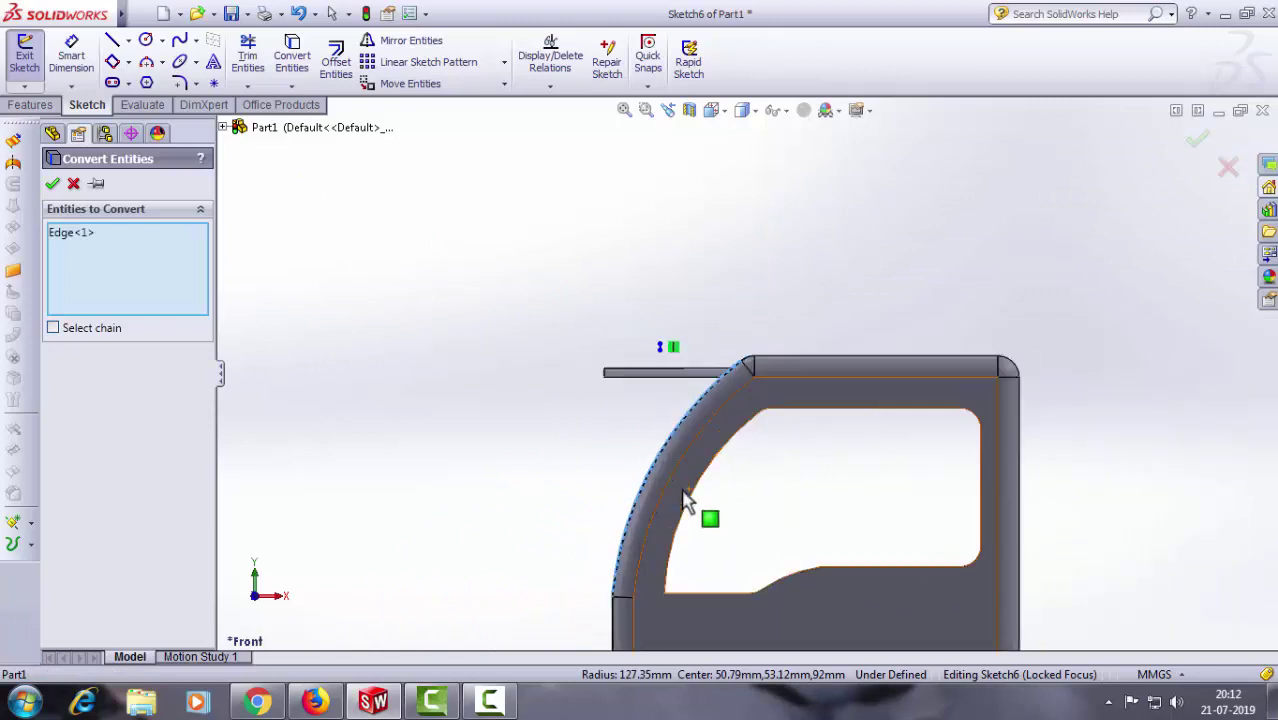
pyautogui.click(52, 183)
# Step: Draw three lines boxing the region from the visor tip down to the cab's lower front
pyautogui.click(112, 40)
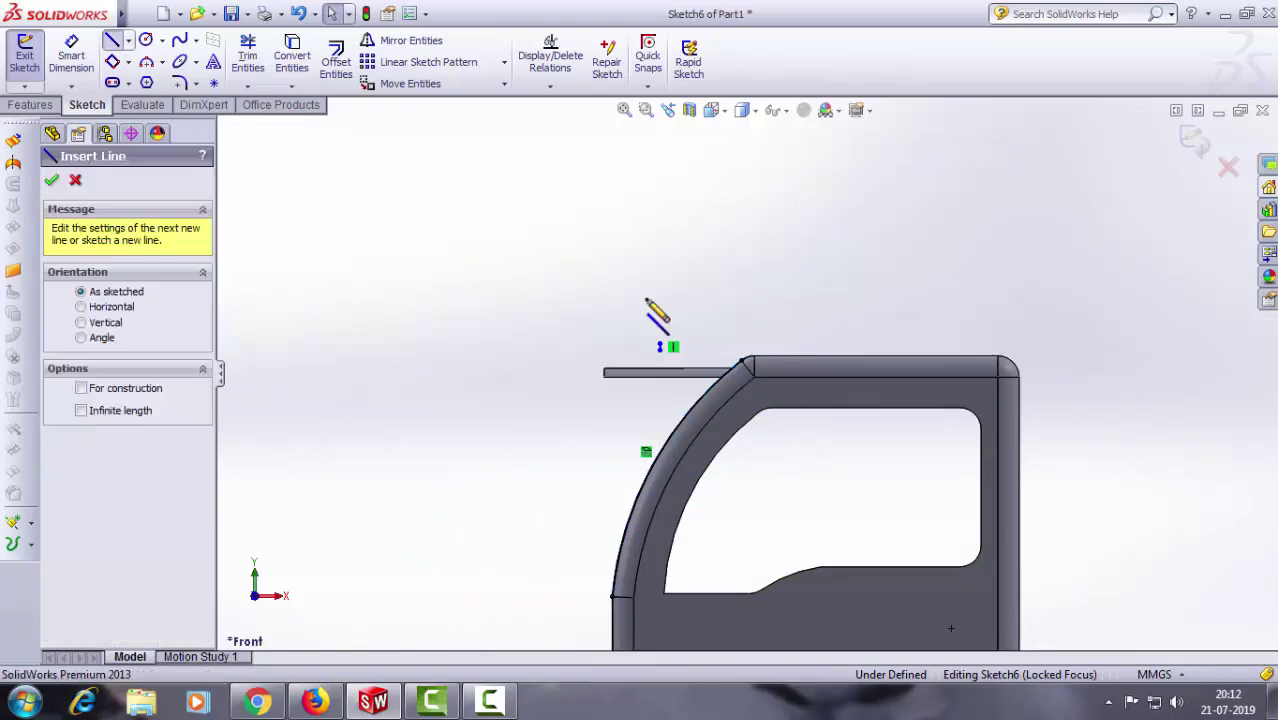
pyautogui.click(741, 361)
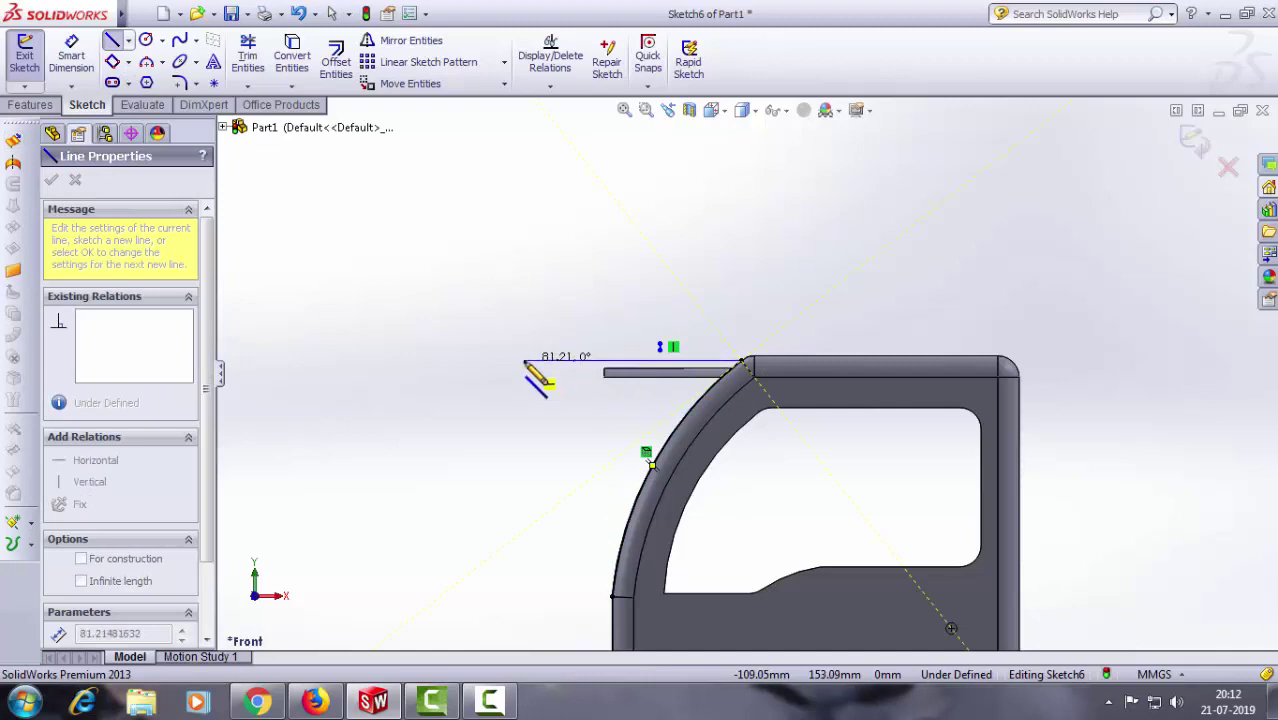
pyautogui.click(524, 361)
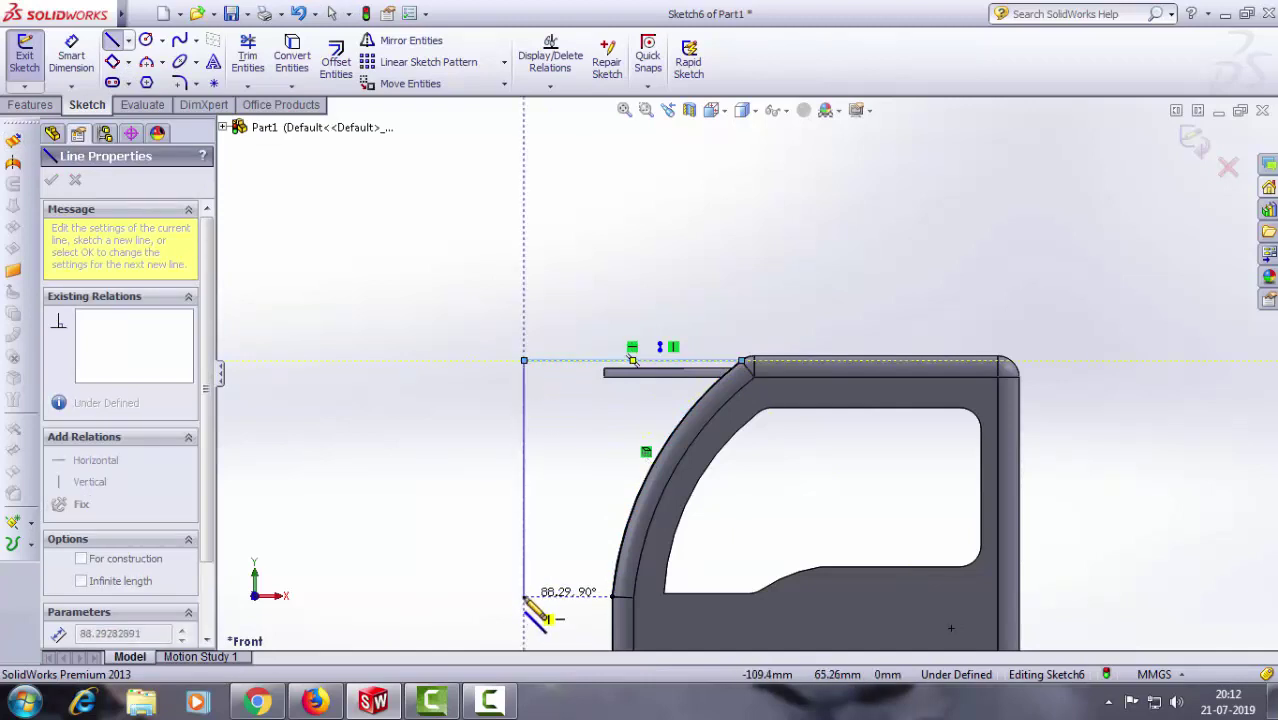
pyautogui.click(524, 597)
pyautogui.click(612, 597)
pyautogui.rightClick(632, 234)
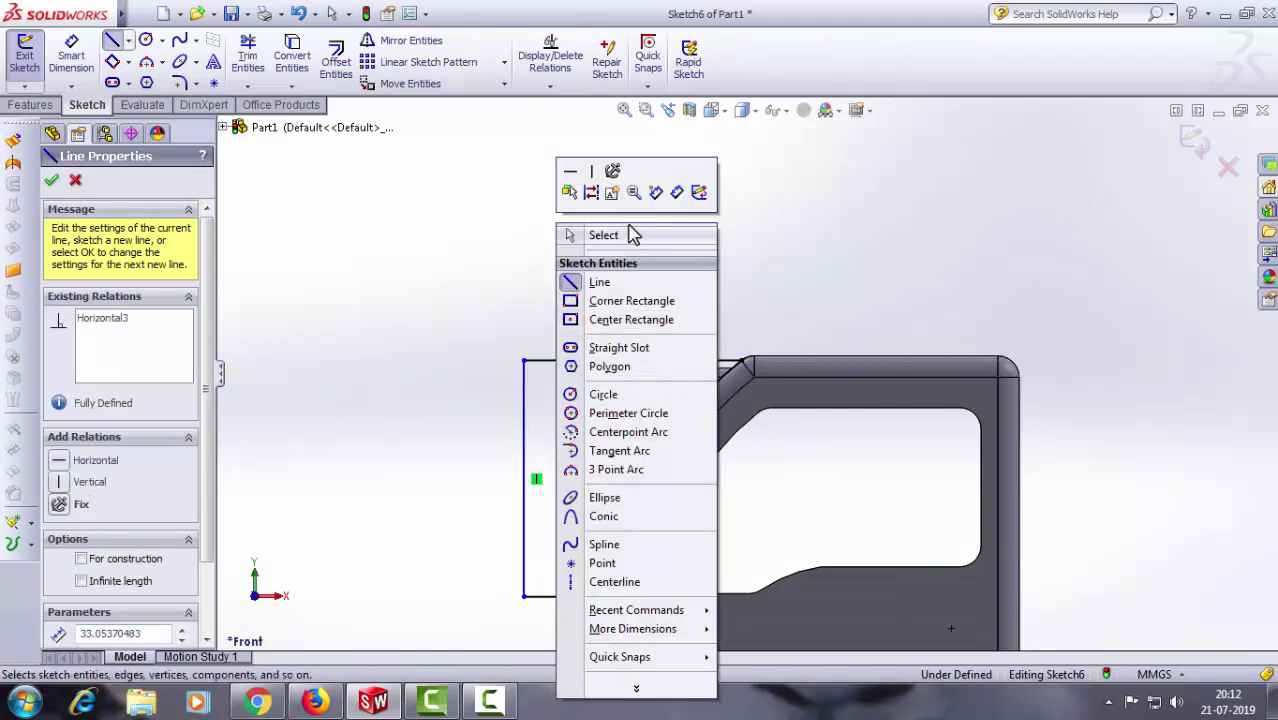
pyautogui.click(632, 234)
# Step: Delete the stray short vertical line and finish Sketch6
pyautogui.scroll(2, 698, 370)
pyautogui.scroll(-3, 704, 333)
pyautogui.scroll(-2, 648, 335)
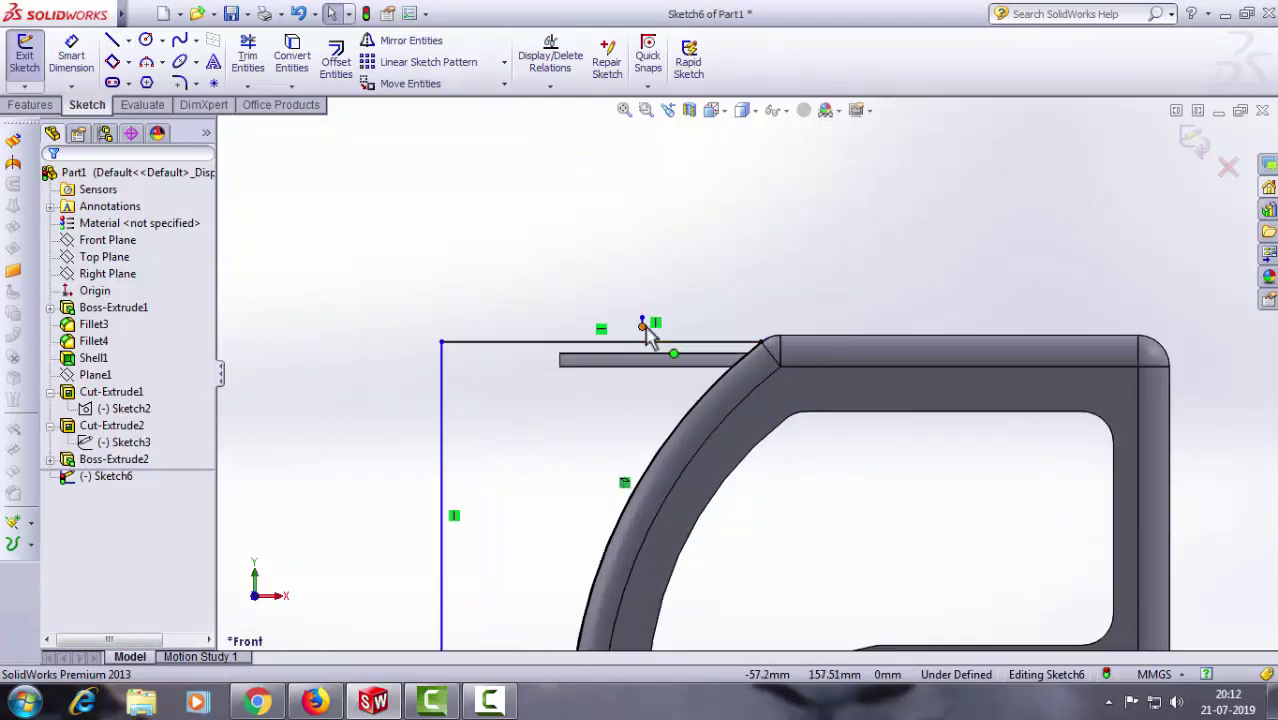
pyautogui.scroll(-3, 648, 335)
pyautogui.scroll(-2, 670, 332)
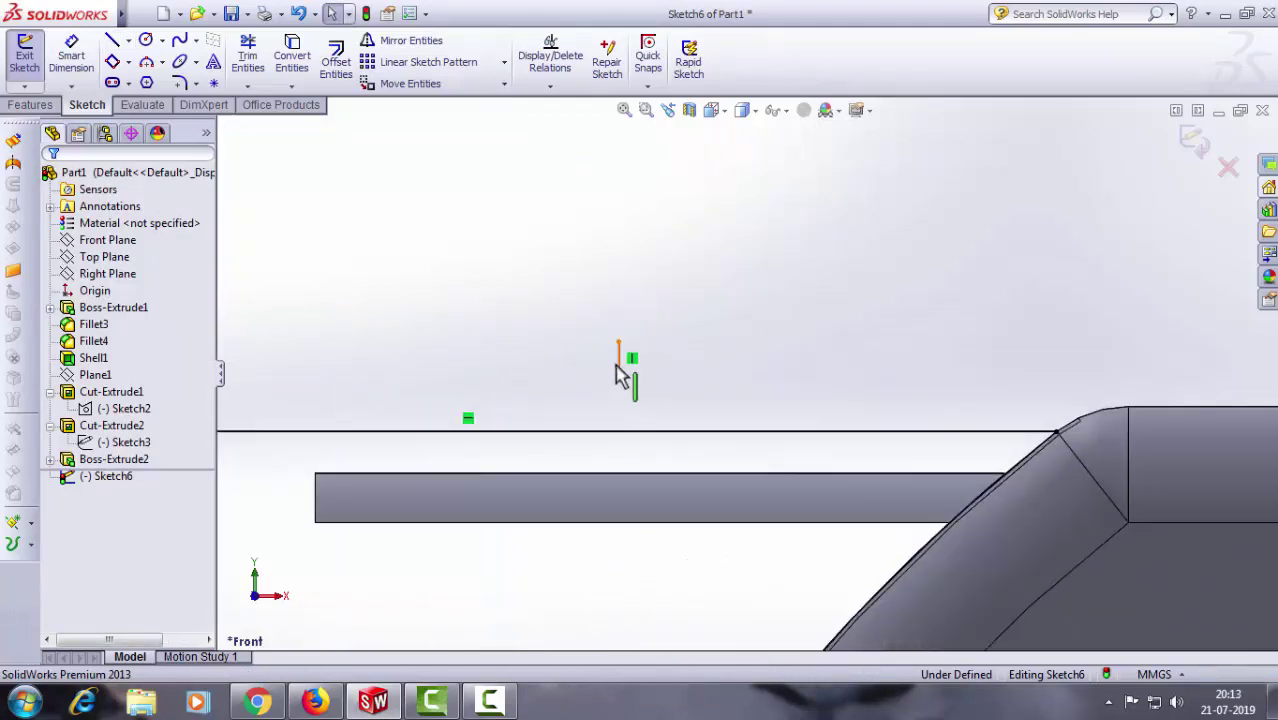
pyautogui.click(617, 368)
pyautogui.rightClick(617, 368)
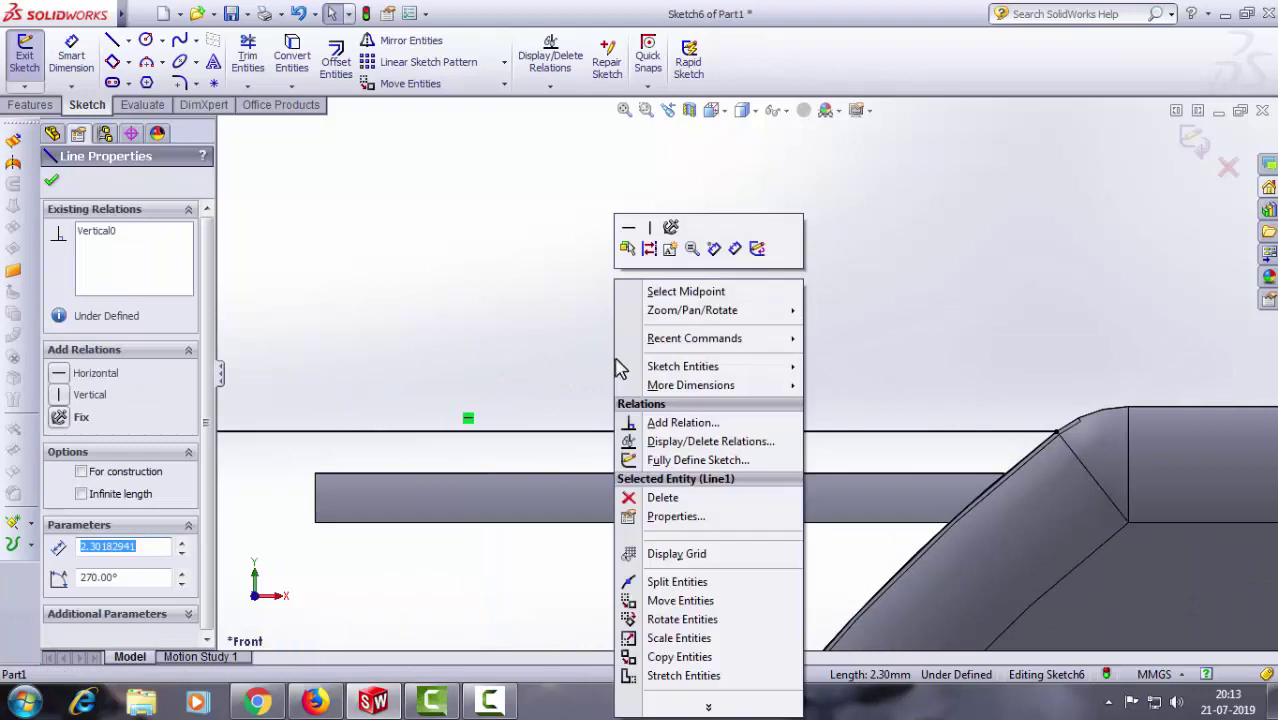
pyautogui.click(662, 497)
pyautogui.scroll(2, 571, 286)
pyautogui.scroll(2, 606, 272)
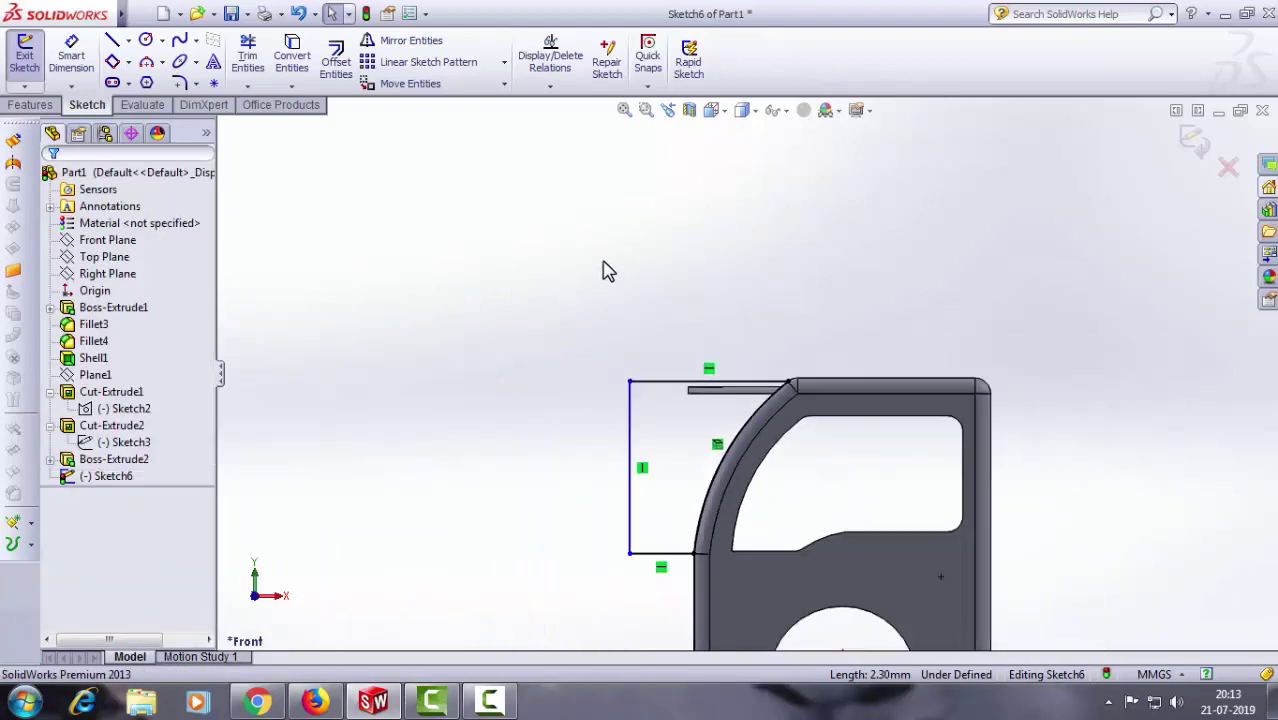
pyautogui.scroll(2, 606, 272)
pyautogui.click(1190, 140)
pyautogui.moveTo(773, 314)
pyautogui.mouseDown(button='middle')
pyautogui.moveTo(662, 320)
pyautogui.moveTo(697, 365)
pyautogui.mouseUp(button='middle')
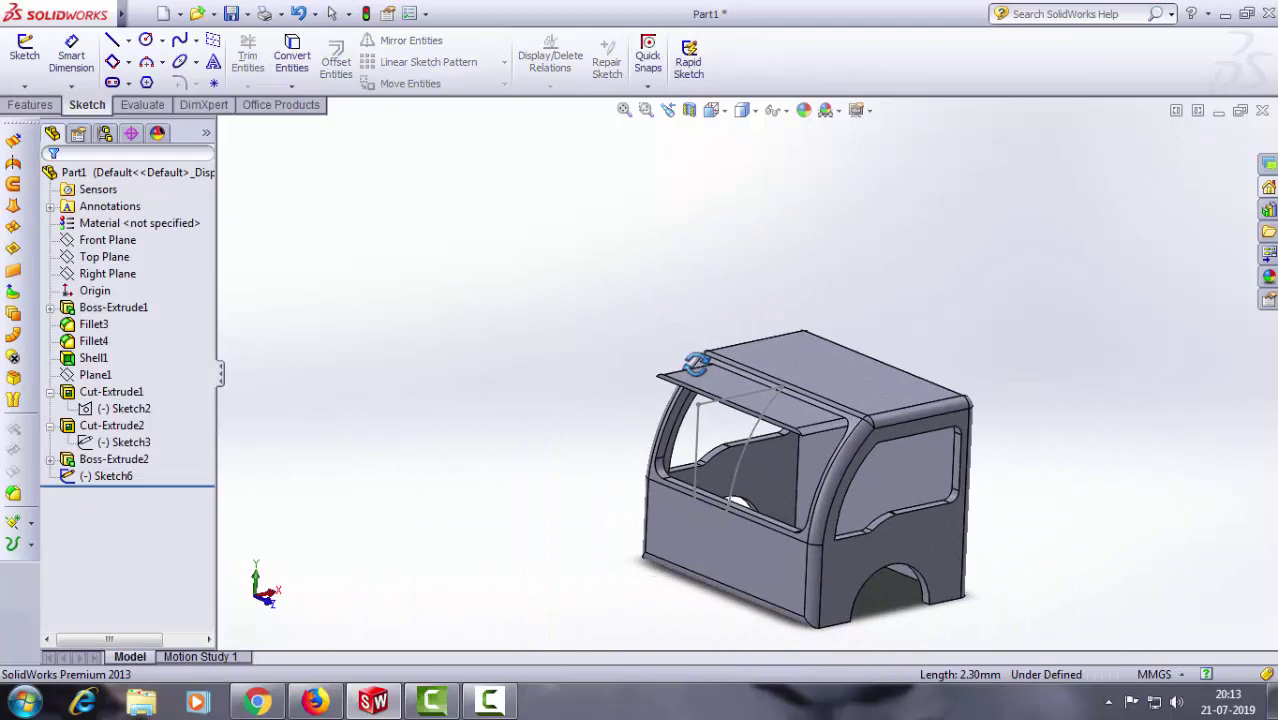
# Step: Cut Sketch6 Mid Plane 351 mm deep, trimming the visor ahead of the windshield pillar
pyautogui.click(36, 108)
pyautogui.click(268, 58)
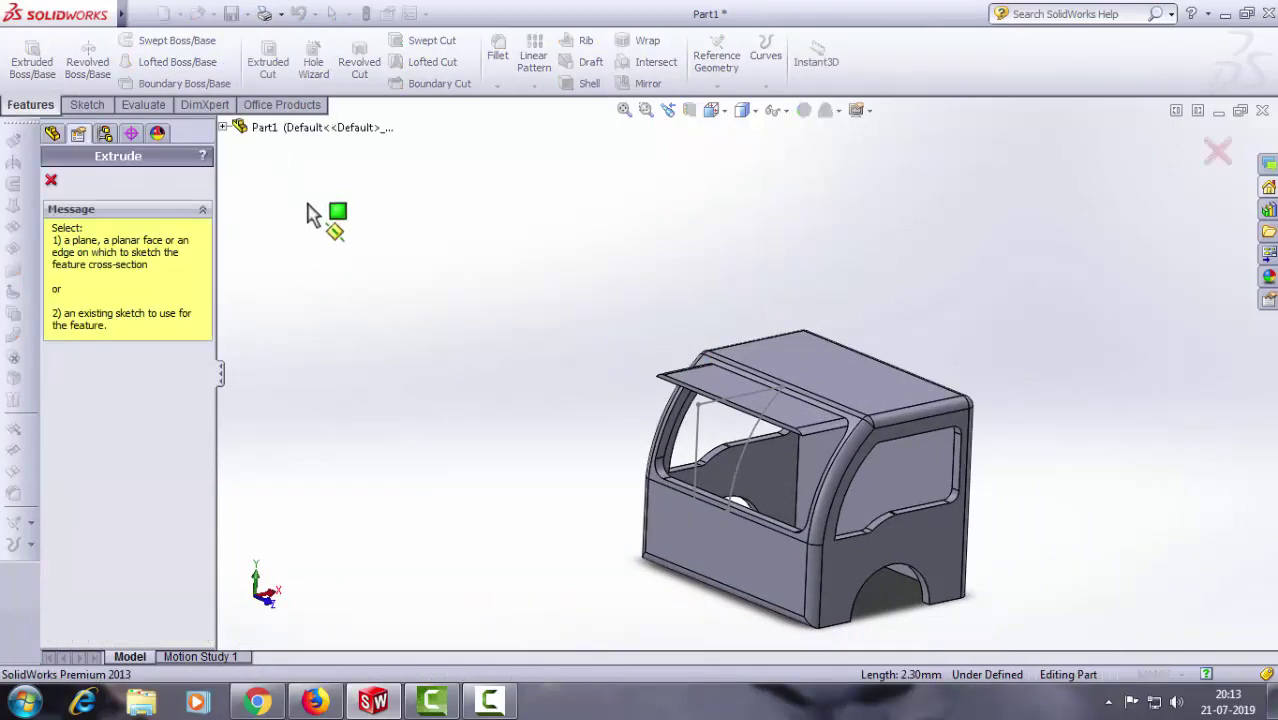
pyautogui.click(700, 458)
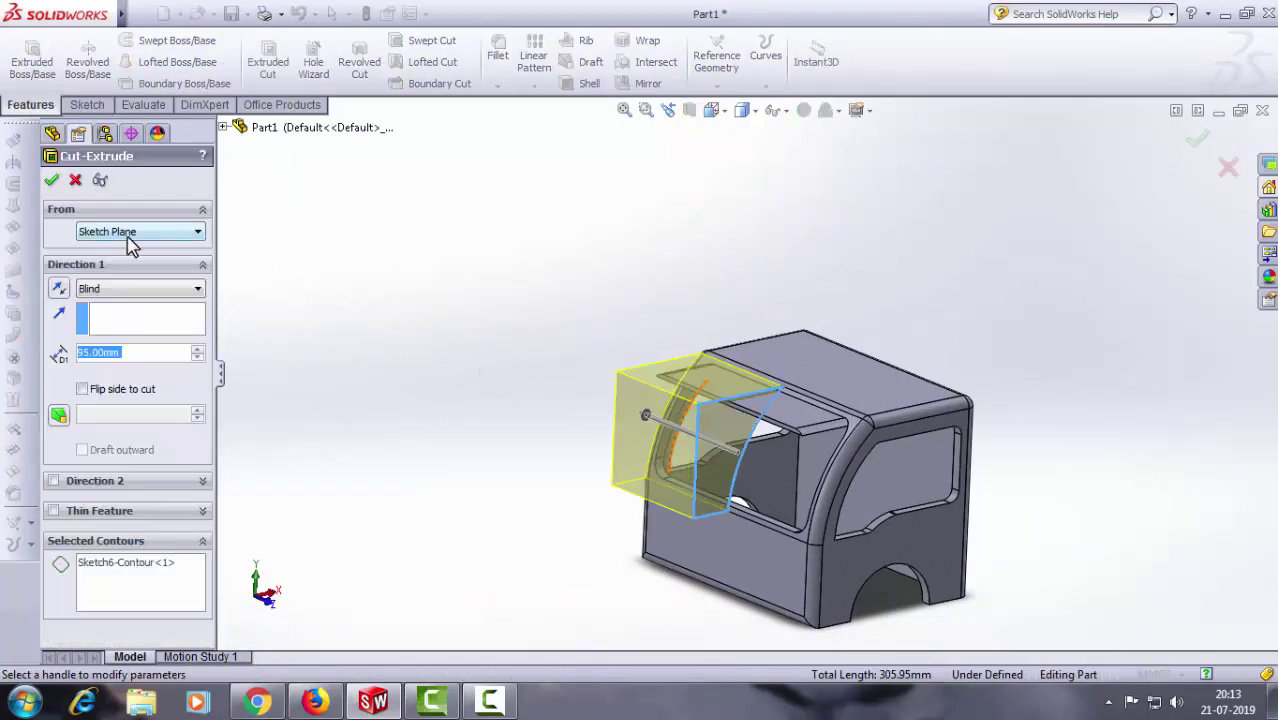
pyautogui.click(143, 289)
pyautogui.click(143, 395)
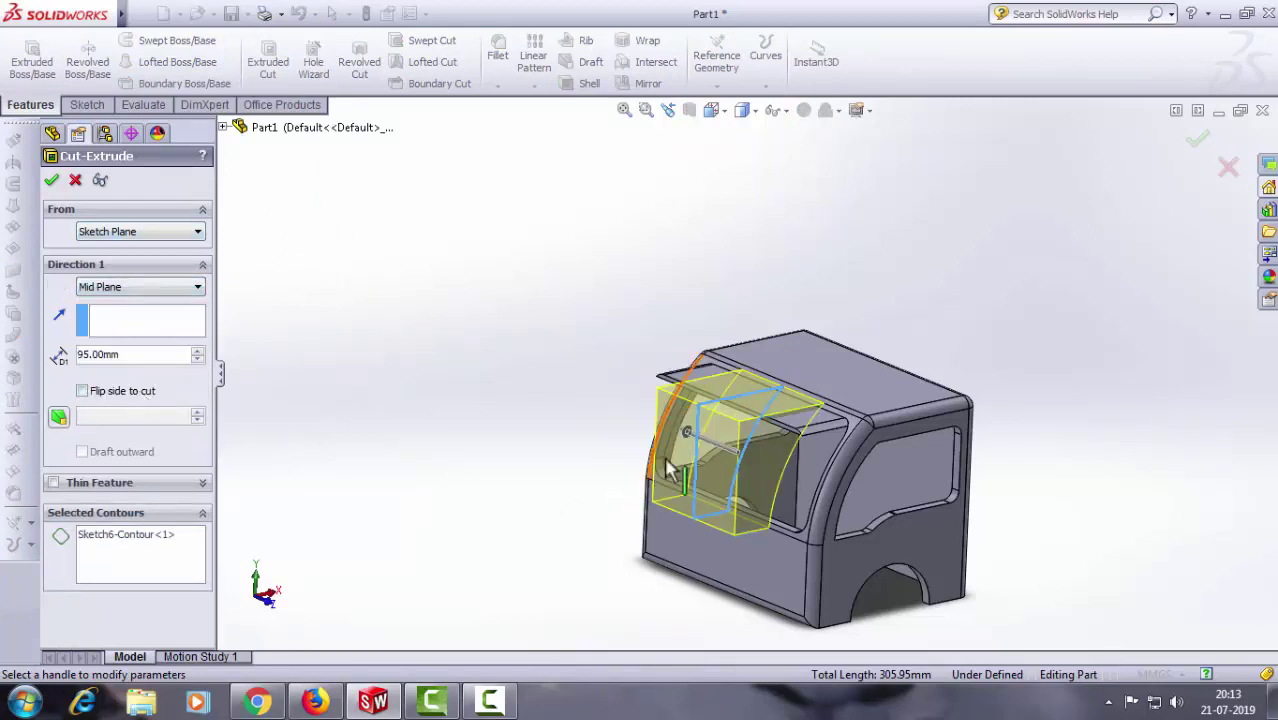
pyautogui.moveTo(686, 440); pyautogui.dragTo(576, 386)
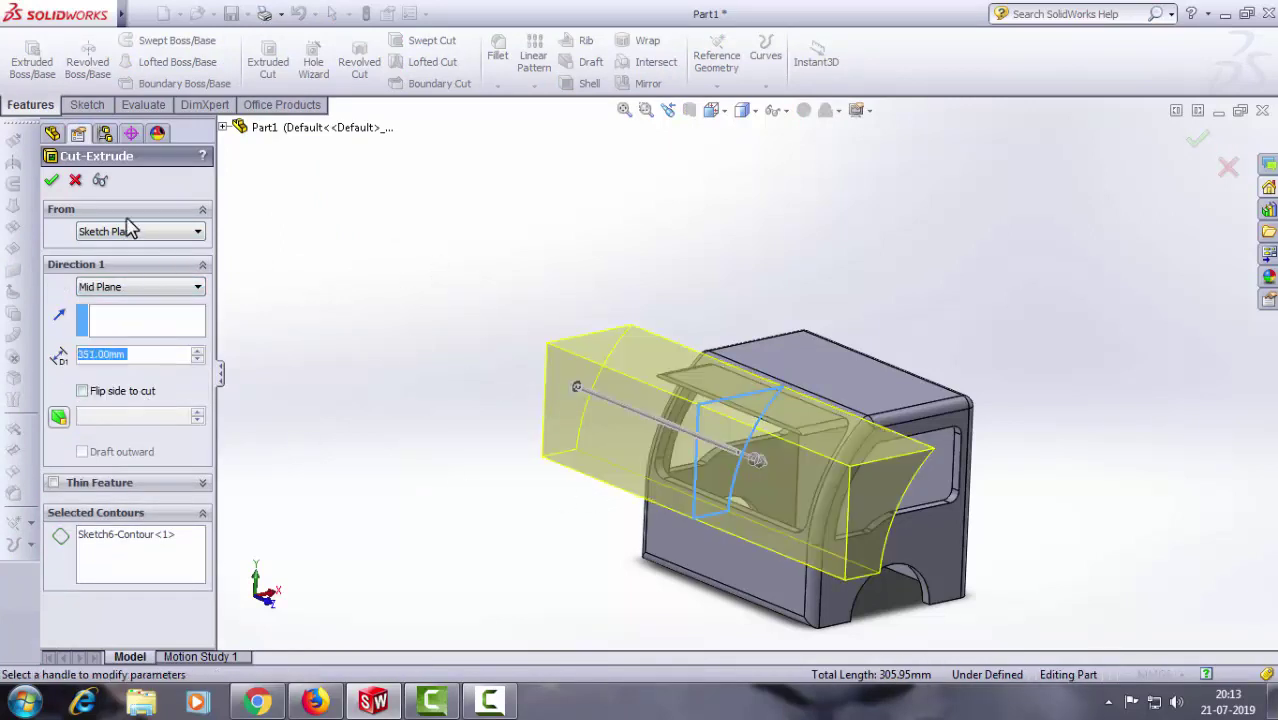
pyautogui.click(52, 183)
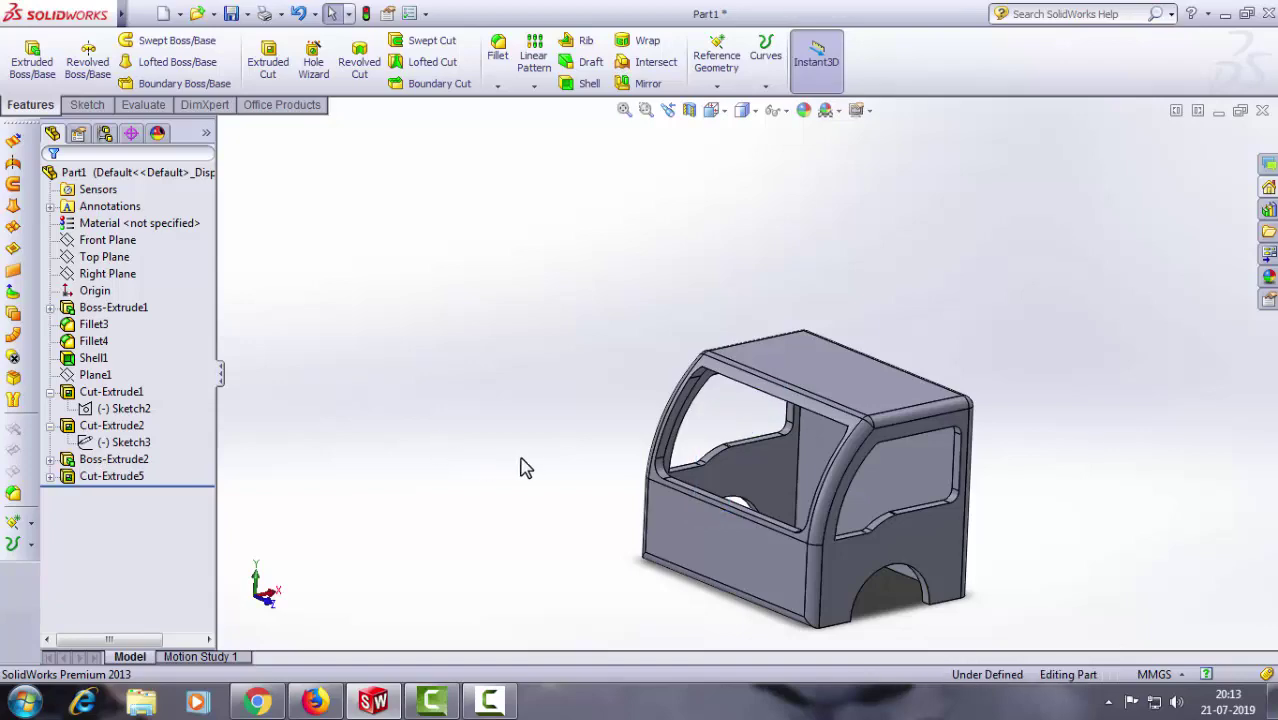
pyautogui.moveTo(522, 466)
pyautogui.mouseDown(button='middle')
pyautogui.moveTo(469, 318)
pyautogui.moveTo(476, 450)
pyautogui.mouseUp(button='middle')
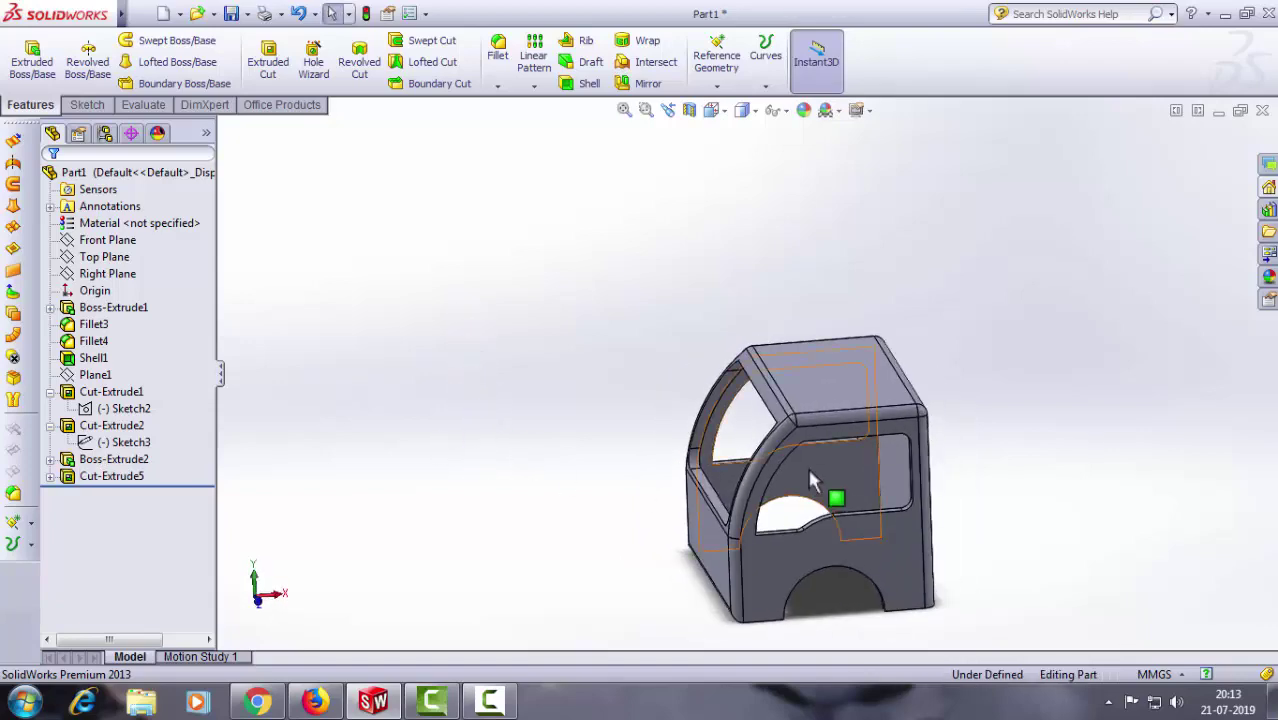
# Step: Turn the view to look straight at the cab's large flat side face
pyautogui.scroll(-3, 713, 485)
pyautogui.scroll(3, 713, 485)
pyautogui.moveTo(639, 514)
pyautogui.mouseDown(button='middle')
pyautogui.moveTo(713, 456)
pyautogui.moveTo(686, 352)
pyautogui.moveTo(729, 342)
pyautogui.moveTo(665, 400)
pyautogui.moveTo(582, 347)
pyautogui.moveTo(613, 322)
pyautogui.moveTo(613, 336)
pyautogui.moveTo(676, 365)
pyautogui.moveTo(673, 349)
pyautogui.moveTo(733, 389)
pyautogui.moveTo(851, 400)
pyautogui.moveTo(919, 363)
pyautogui.moveTo(902, 383)
pyautogui.moveTo(733, 456)
pyautogui.moveTo(716, 505)
pyautogui.moveTo(539, 511)
pyautogui.moveTo(625, 511)
pyautogui.moveTo(862, 552)
pyautogui.moveTo(836, 465)
pyautogui.moveTo(807, 500)
pyautogui.moveTo(839, 528)
pyautogui.mouseUp(button='middle')
pyautogui.scroll(-3, 729, 342)
pyautogui.scroll(2, 683, 390)
pyautogui.scroll(3, 670, 482)
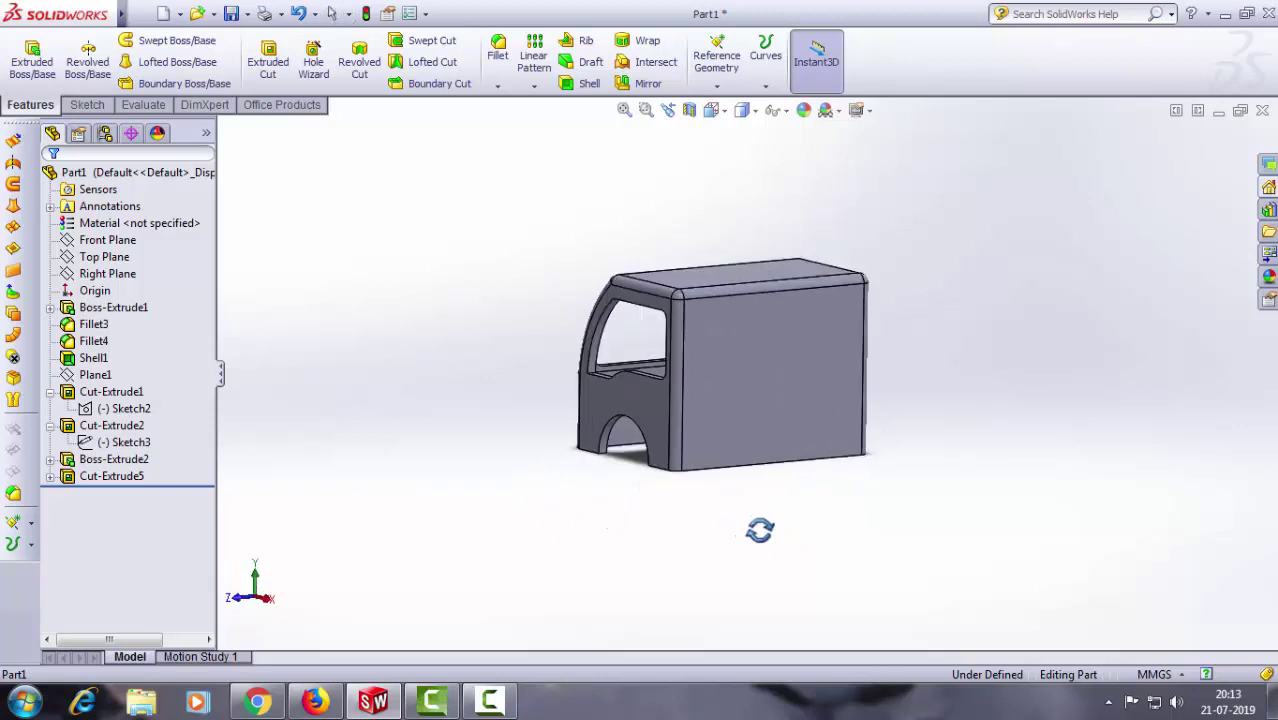
pyautogui.click(788, 340)
pyautogui.click(913, 281)
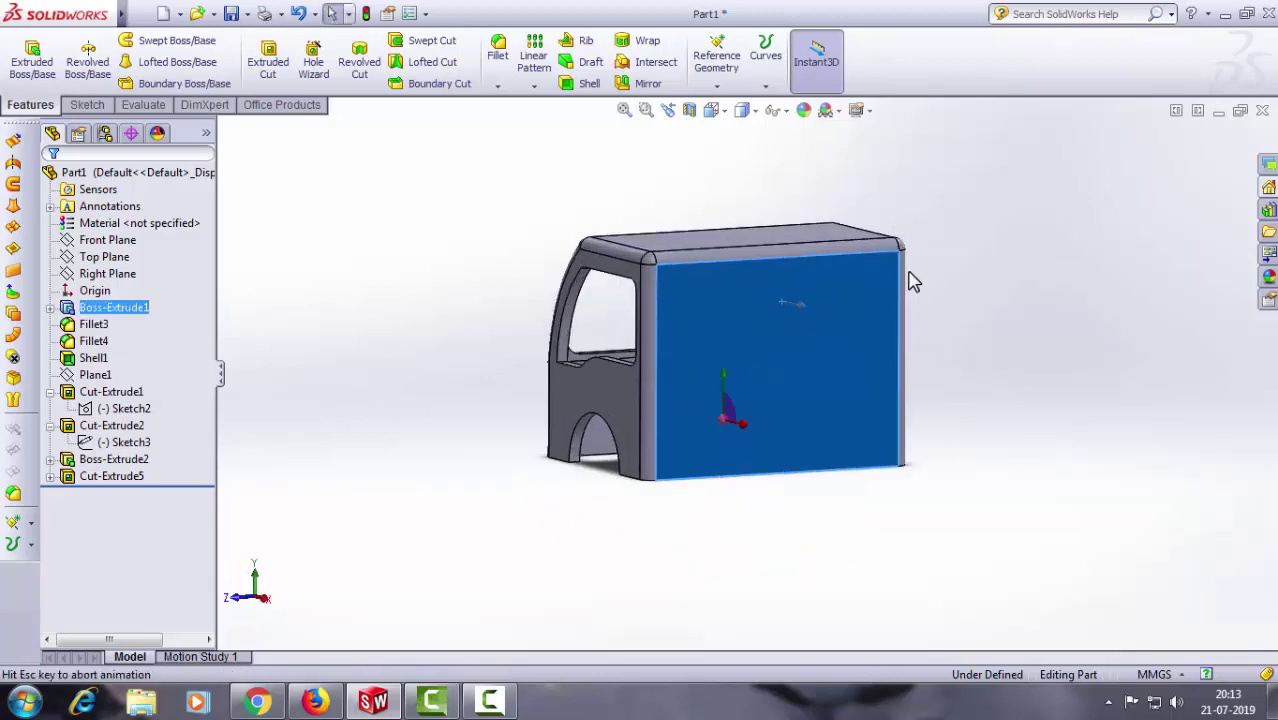
# Step: Switch the display style to Hidden Lines Visible so hidden edges show dashed
pyautogui.click(752, 112)
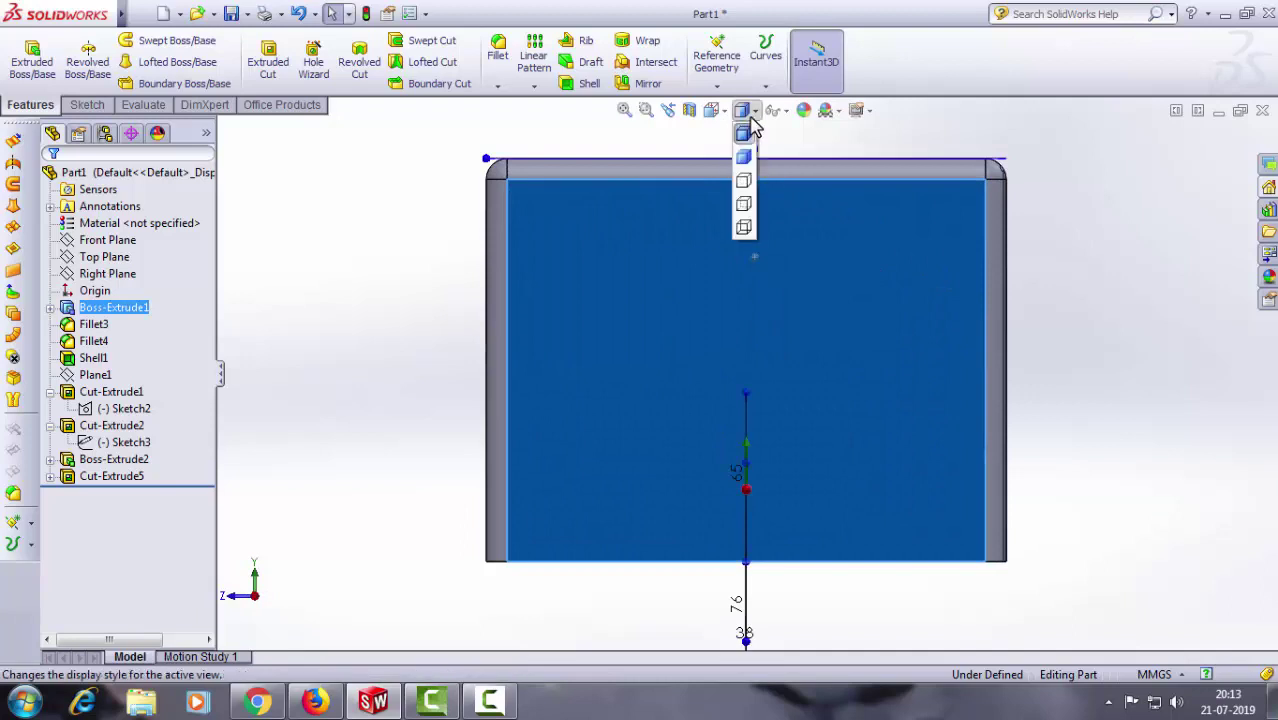
pyautogui.click(750, 206)
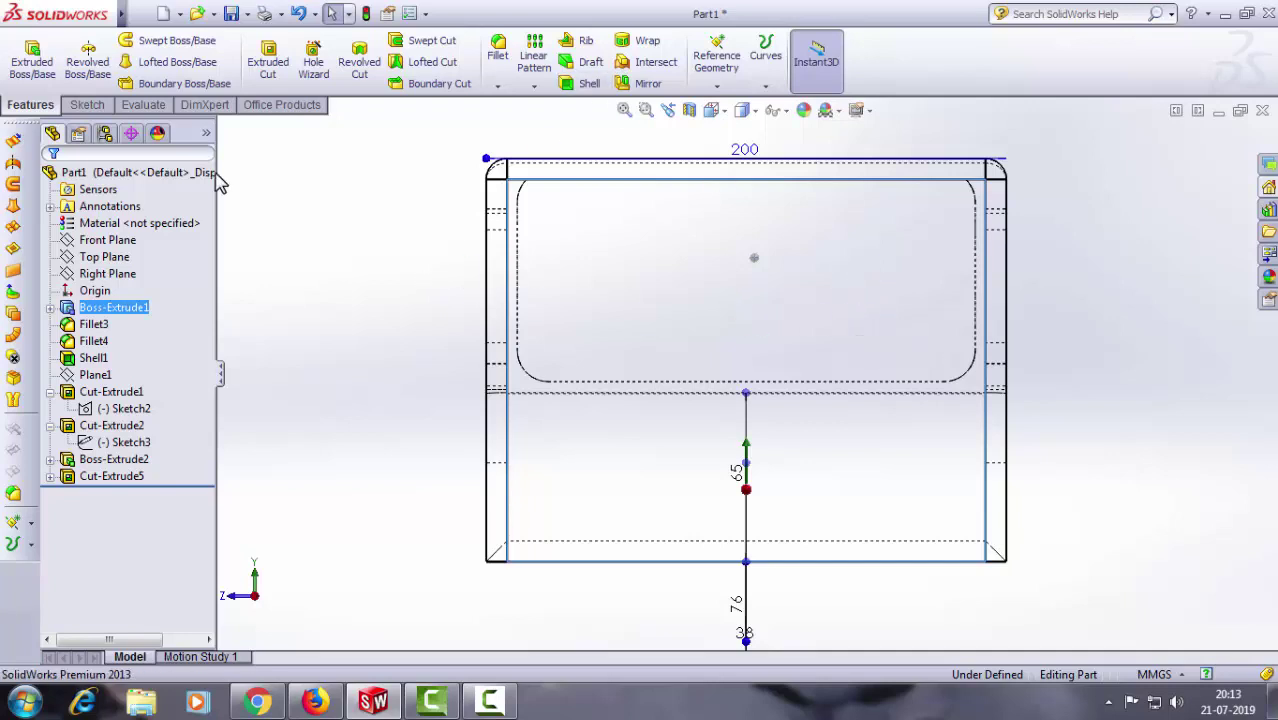
pyautogui.click(88, 105)
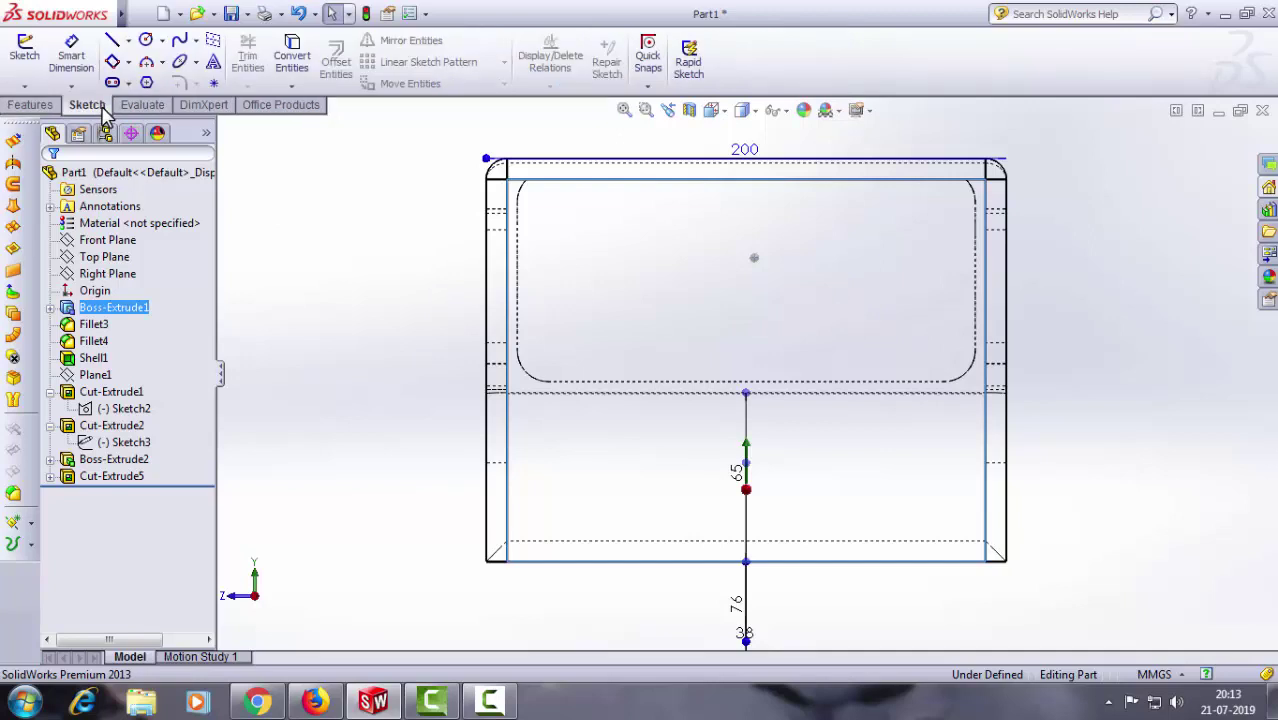
# Step: Start a sketch on the side face with a vertical centerline spanning the face
pyautogui.click(128, 40)
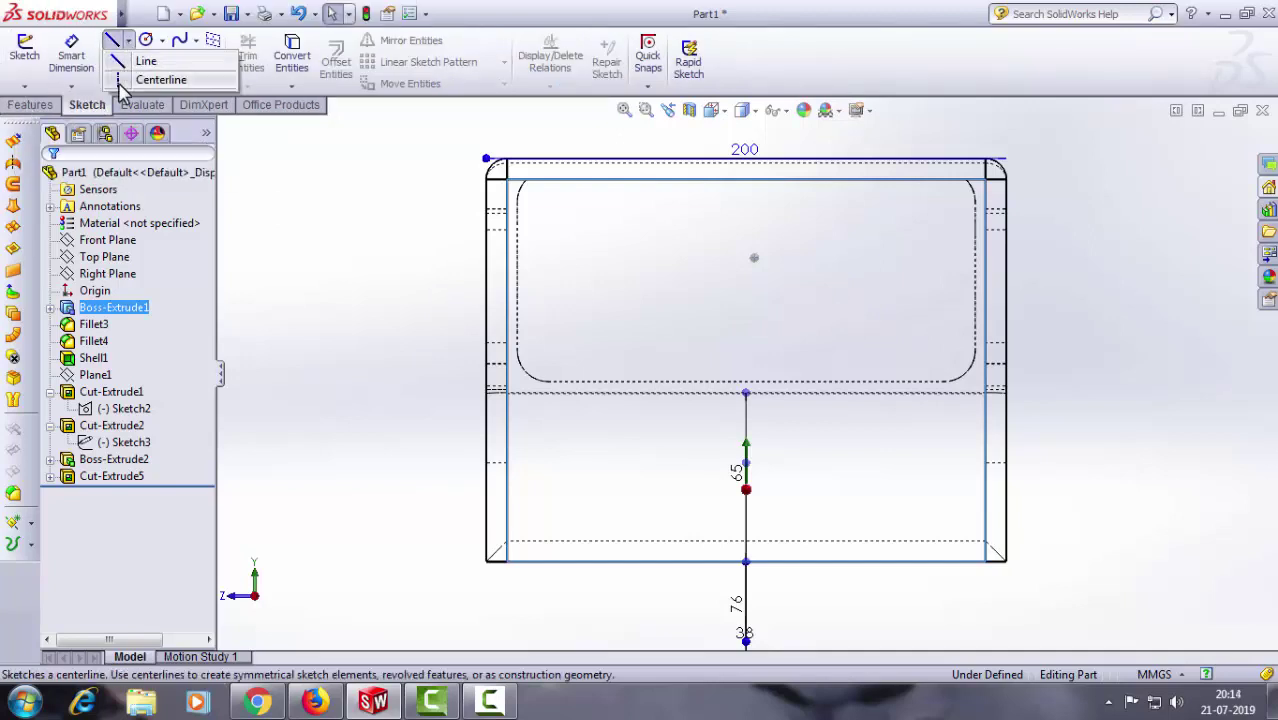
pyautogui.click(148, 76)
pyautogui.press('z')
pyautogui.click(746, 166)
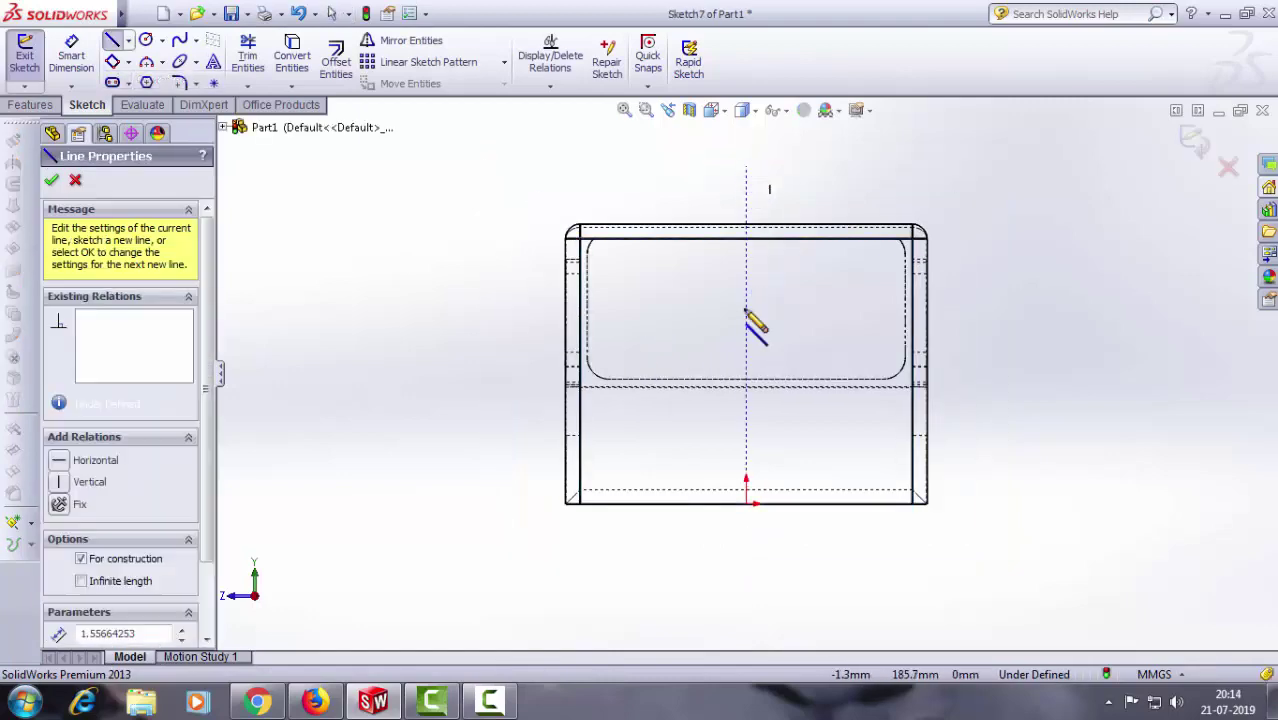
pyautogui.click(746, 557)
pyautogui.rightClick(578, 562)
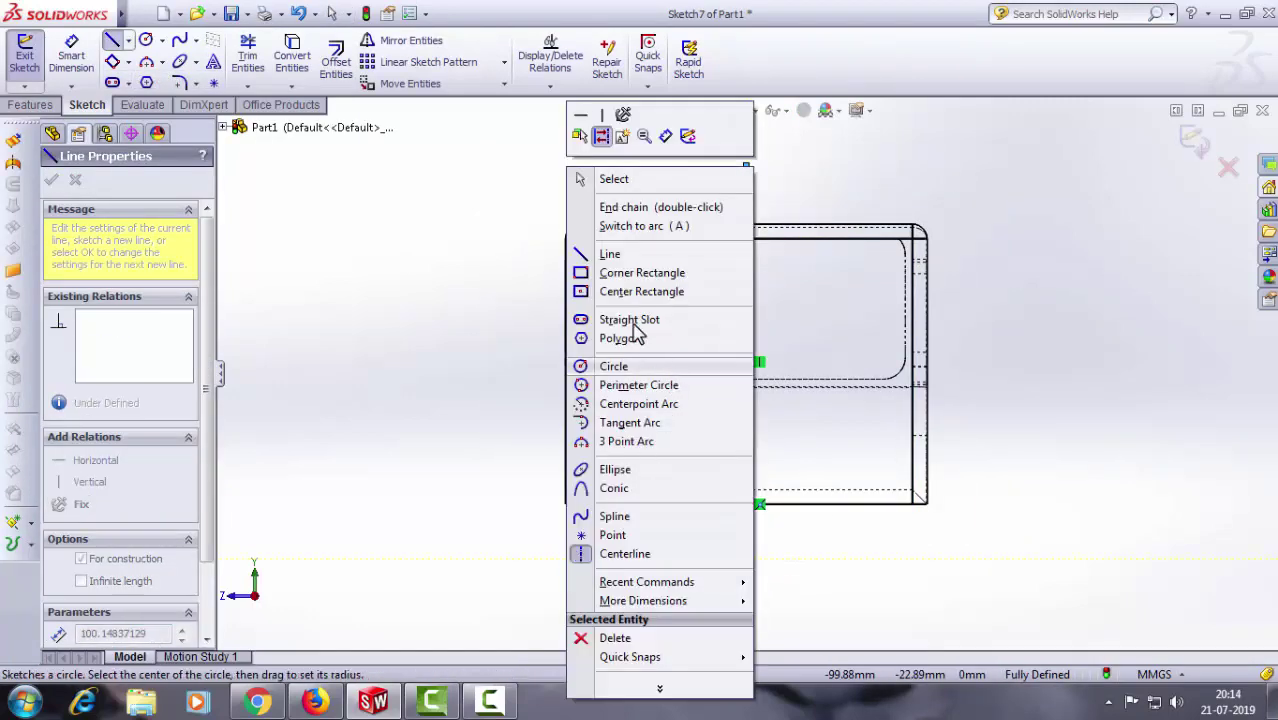
pyautogui.click(608, 176)
# Step: Draw a corner rectangle across the centerline inside the window outline
pyautogui.scroll(-1, 850, 330)
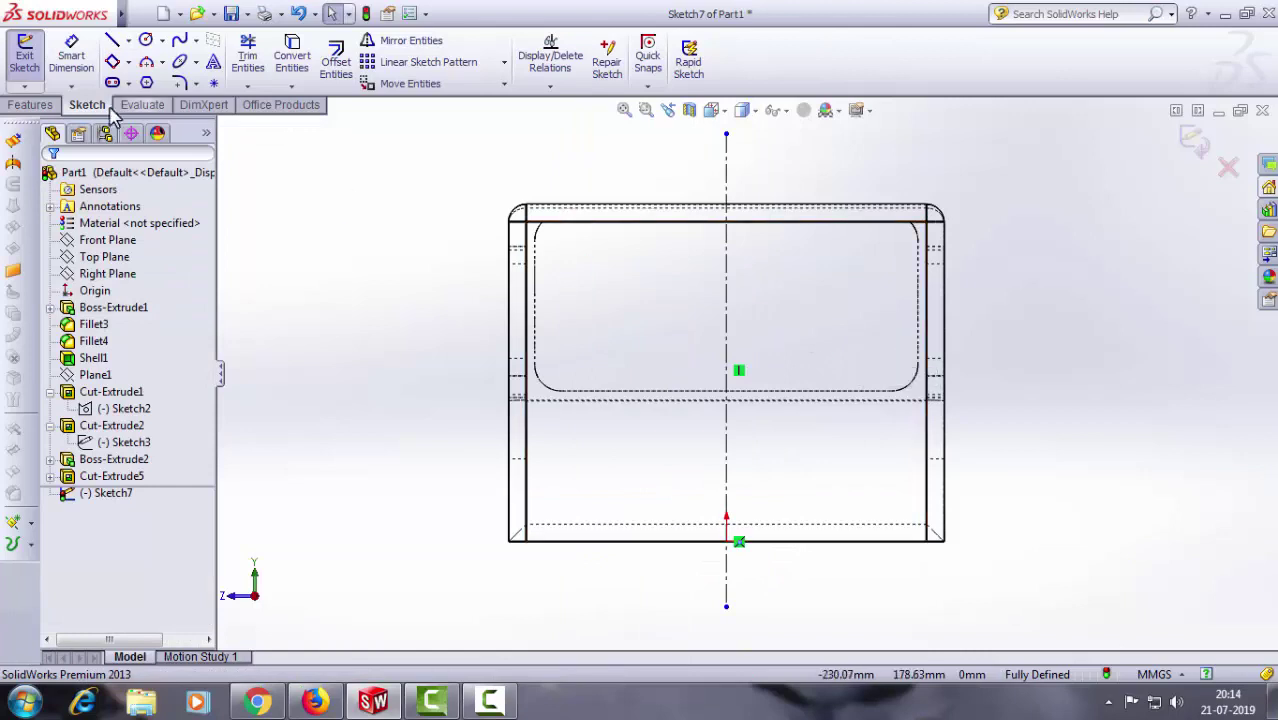
pyautogui.click(128, 63)
pyautogui.click(165, 80)
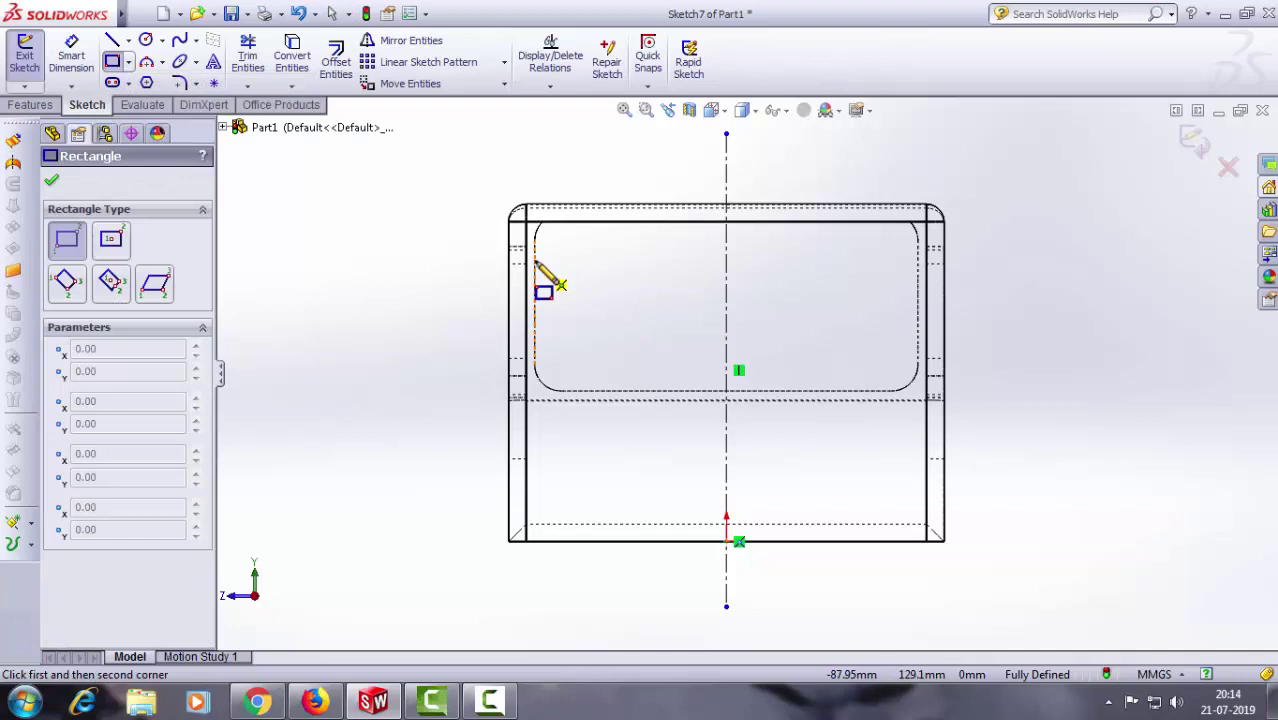
pyautogui.click(571, 259)
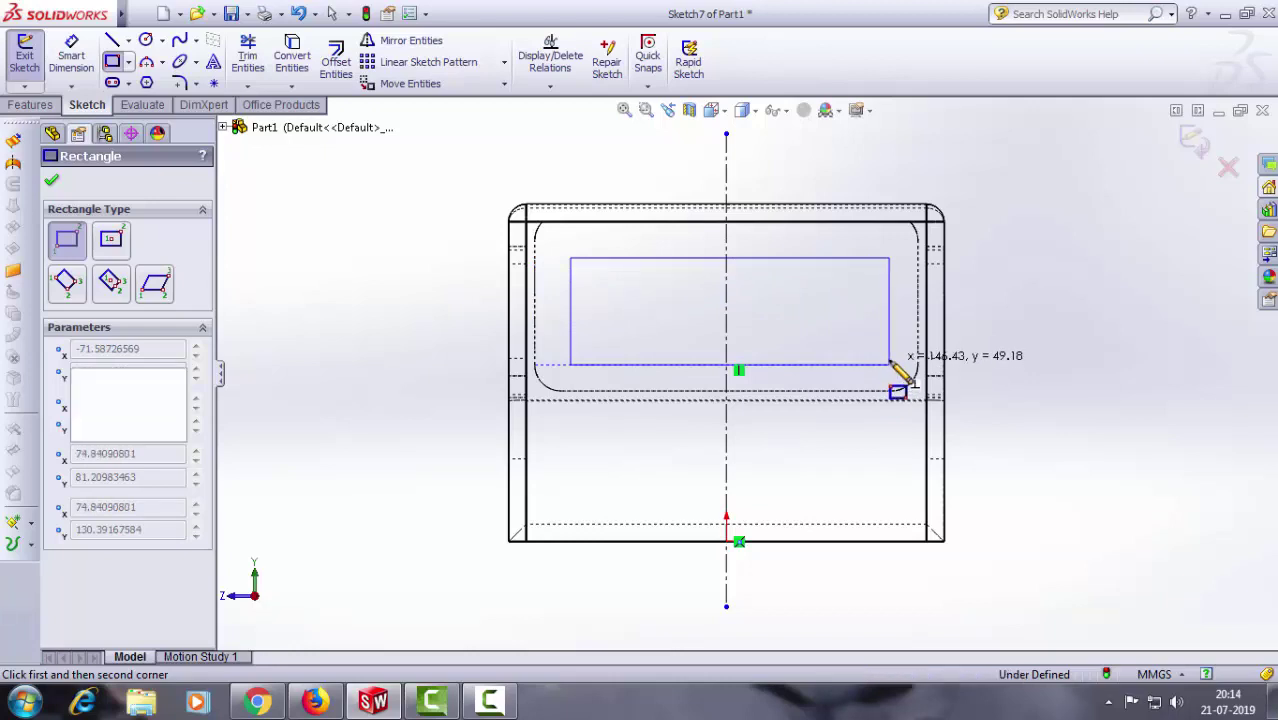
pyautogui.click(889, 364)
pyautogui.rightClick(793, 186)
pyautogui.click(842, 198)
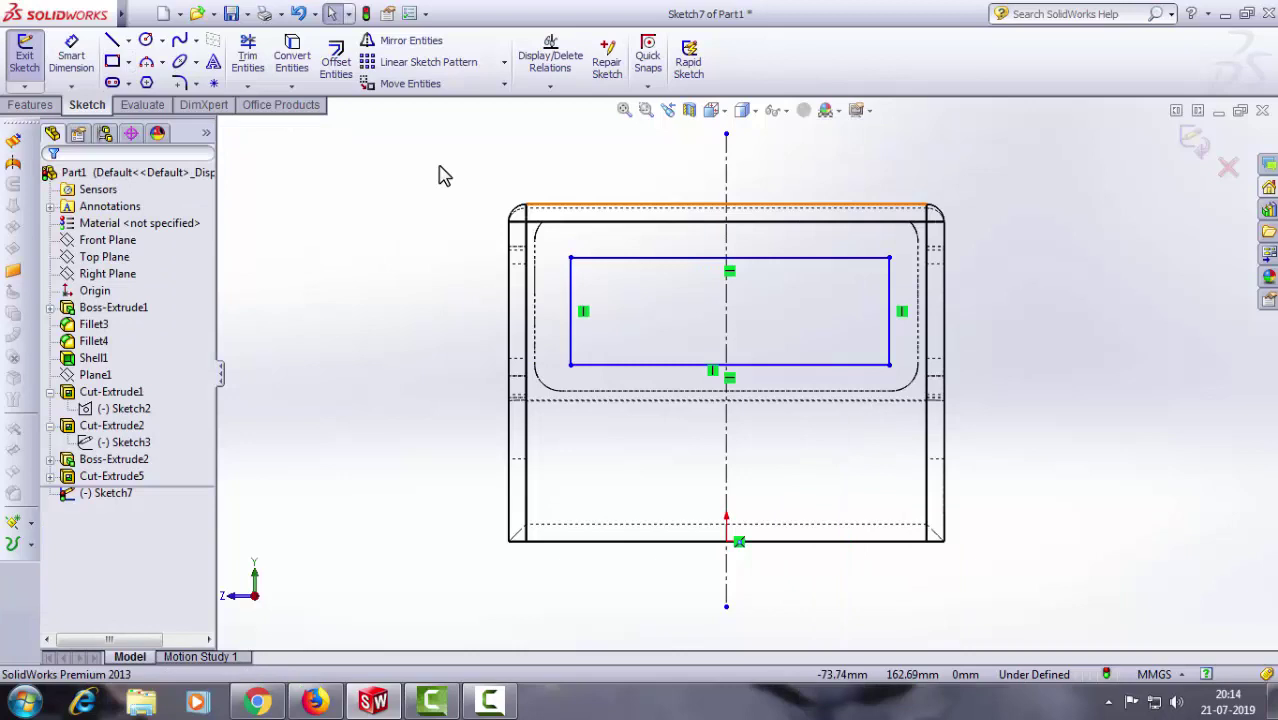
# Step: Trim away the rectangle's right half and raise its top edge slightly
pyautogui.click(248, 55)
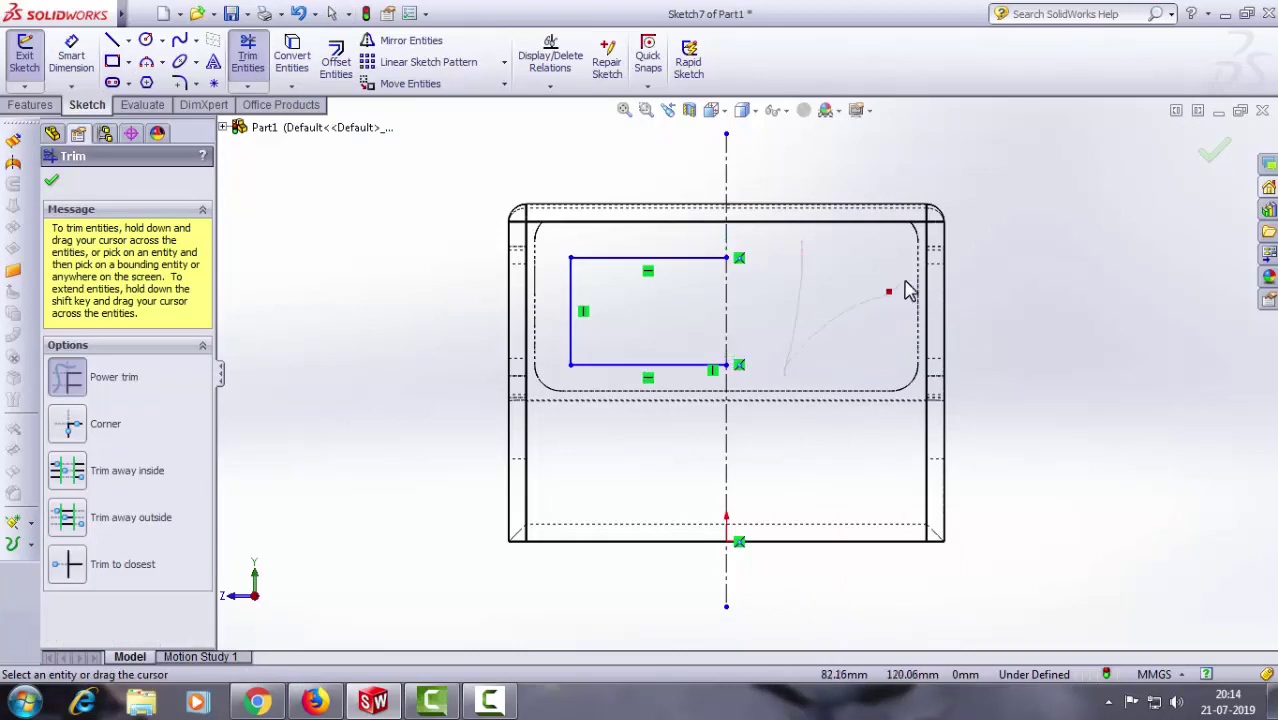
pyautogui.click(55, 181)
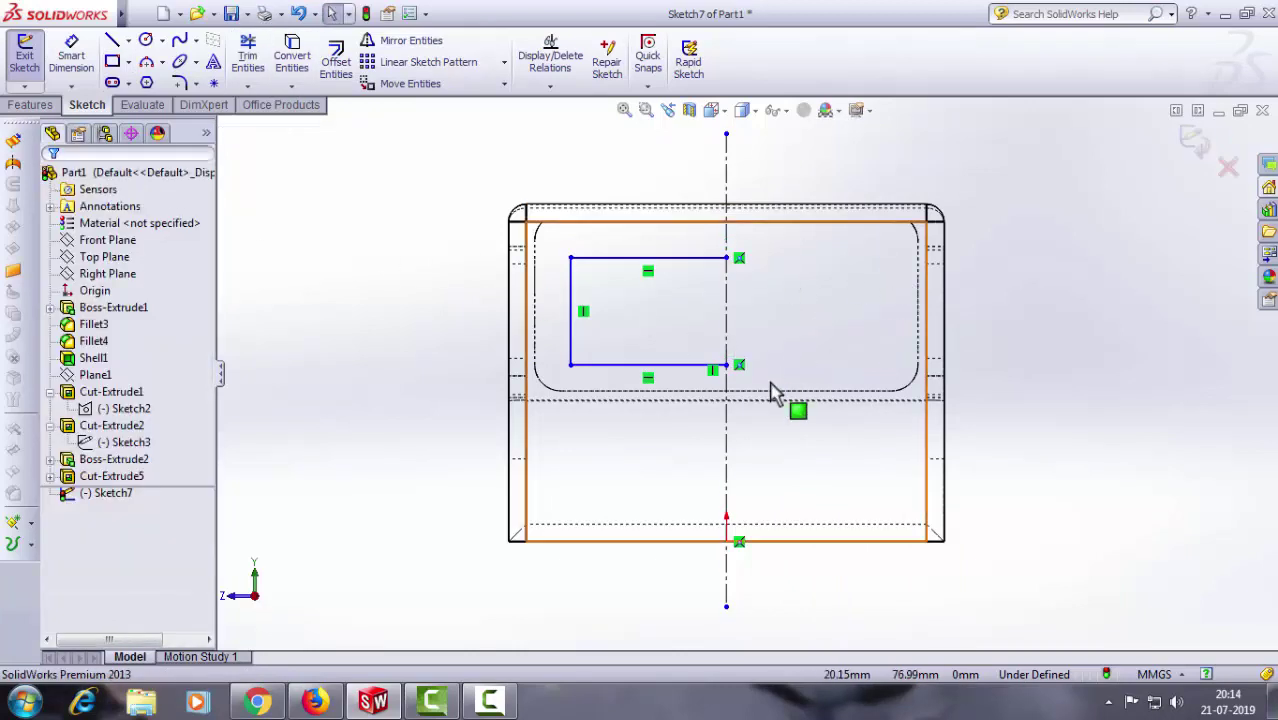
pyautogui.click(679, 262)
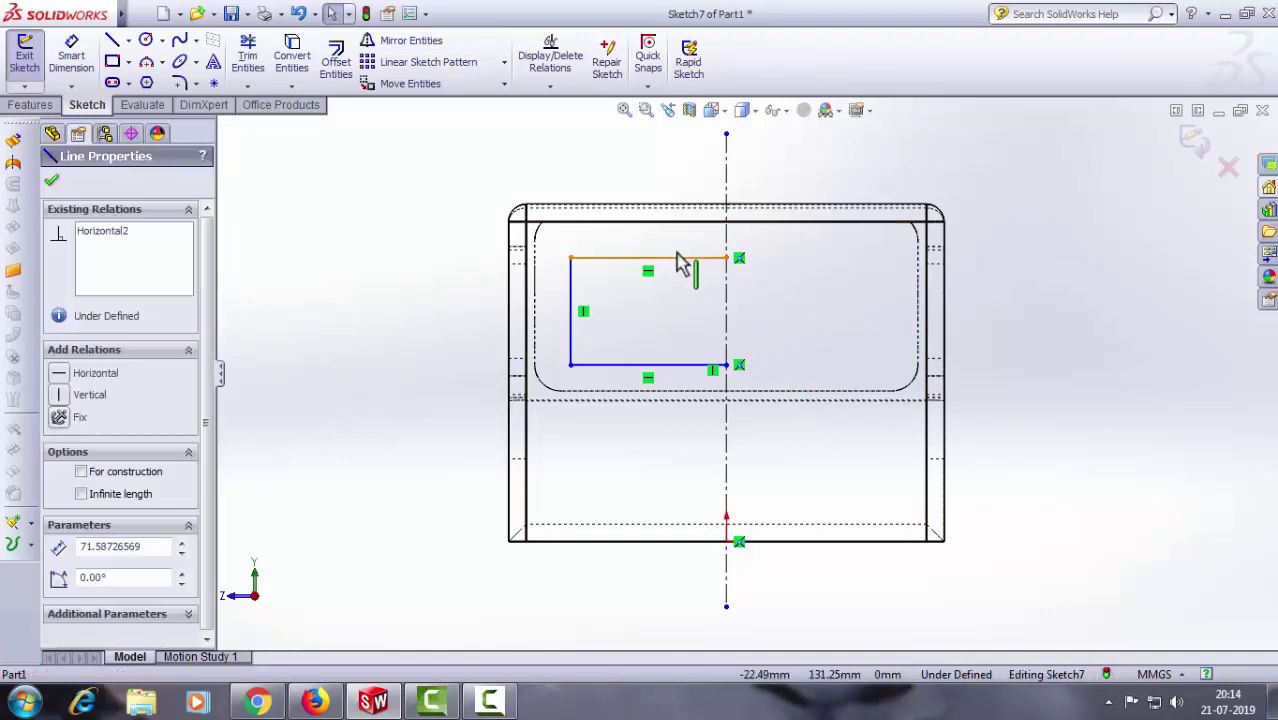
pyautogui.moveTo(679, 252); pyautogui.dragTo(678, 260)
pyautogui.click(51, 182)
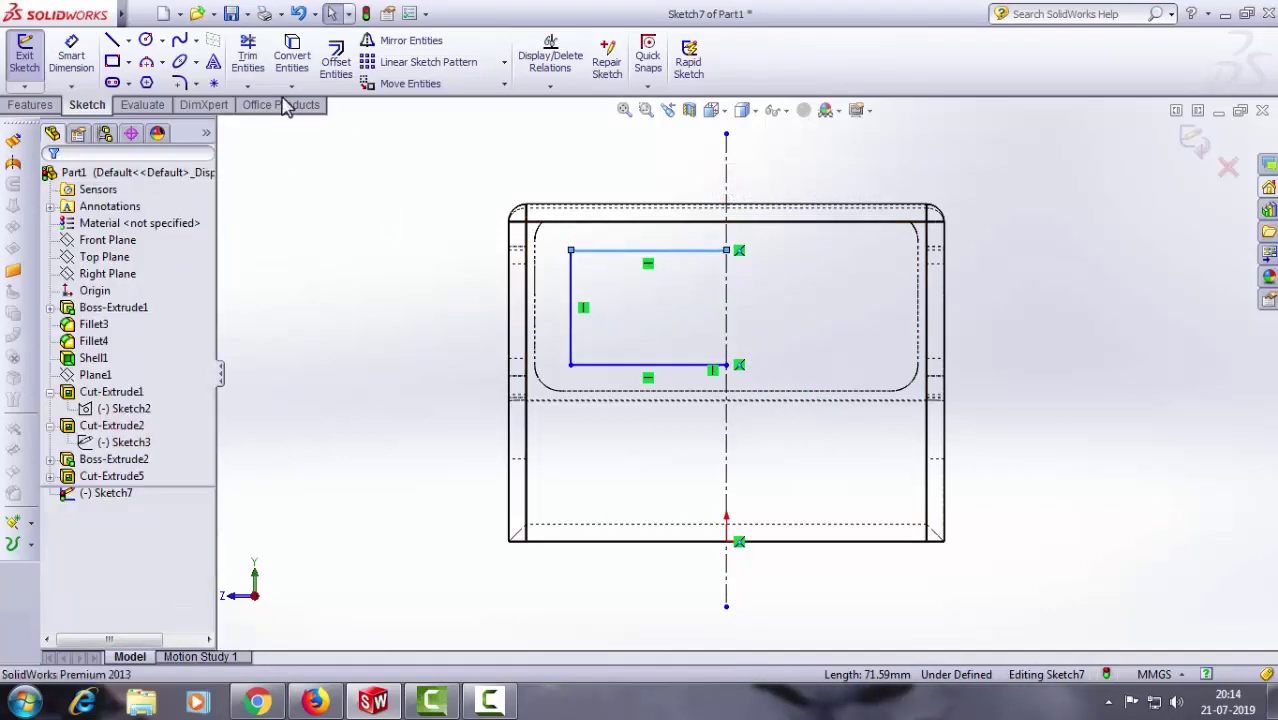
# Step: Round the top-left and bottom-left corners with 8 mm sketch fillets
pyautogui.click(176, 84)
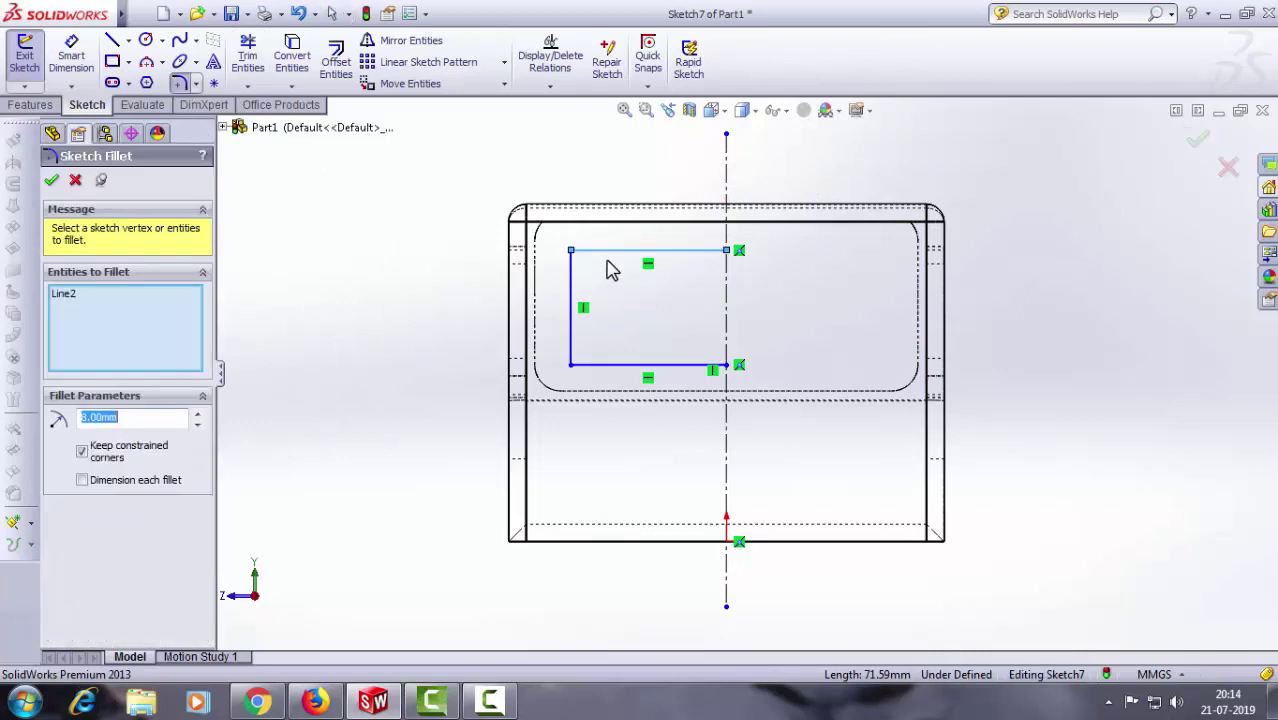
pyautogui.click(588, 284)
pyautogui.click(572, 305)
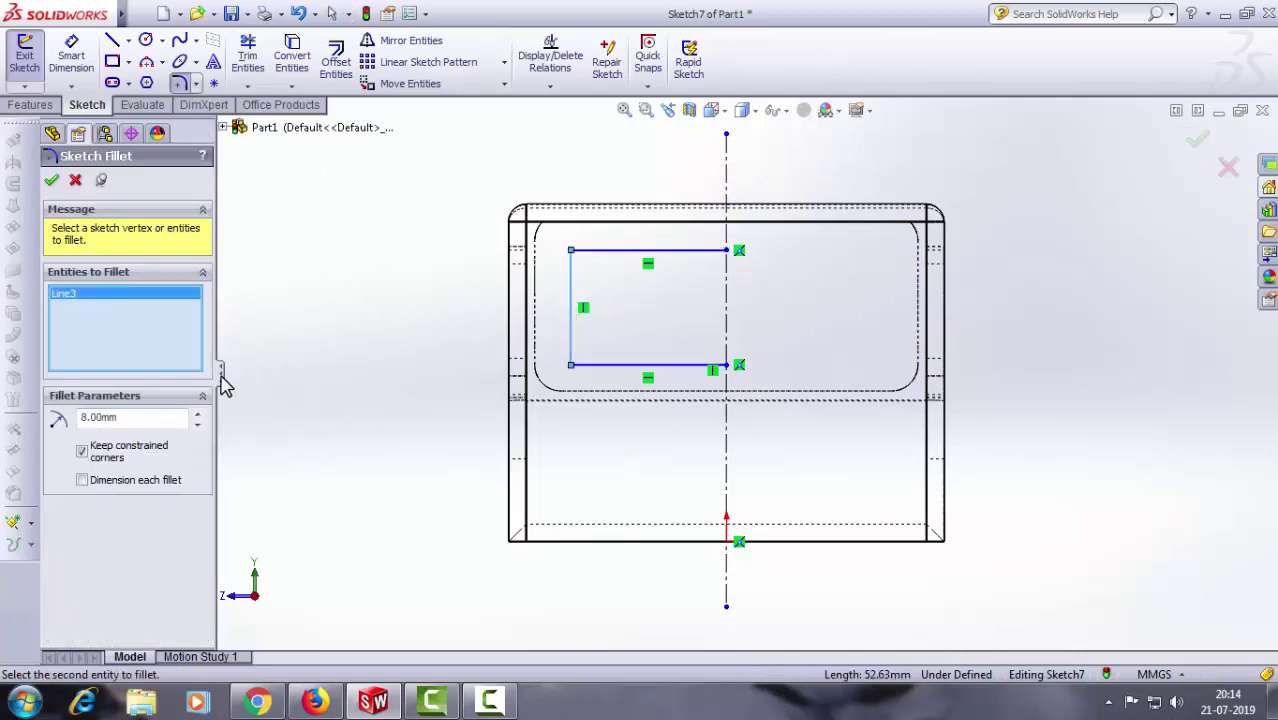
pyautogui.click(636, 249)
pyautogui.click(598, 366)
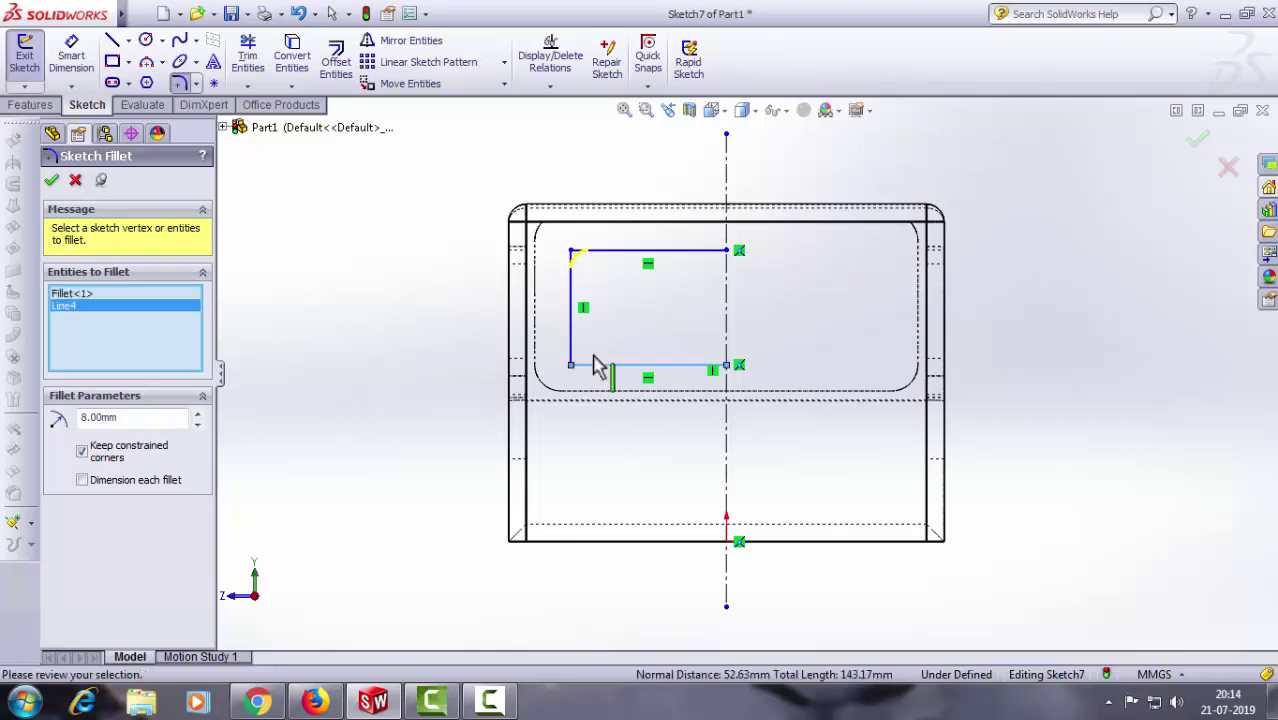
pyautogui.click(577, 340)
pyautogui.click(51, 182)
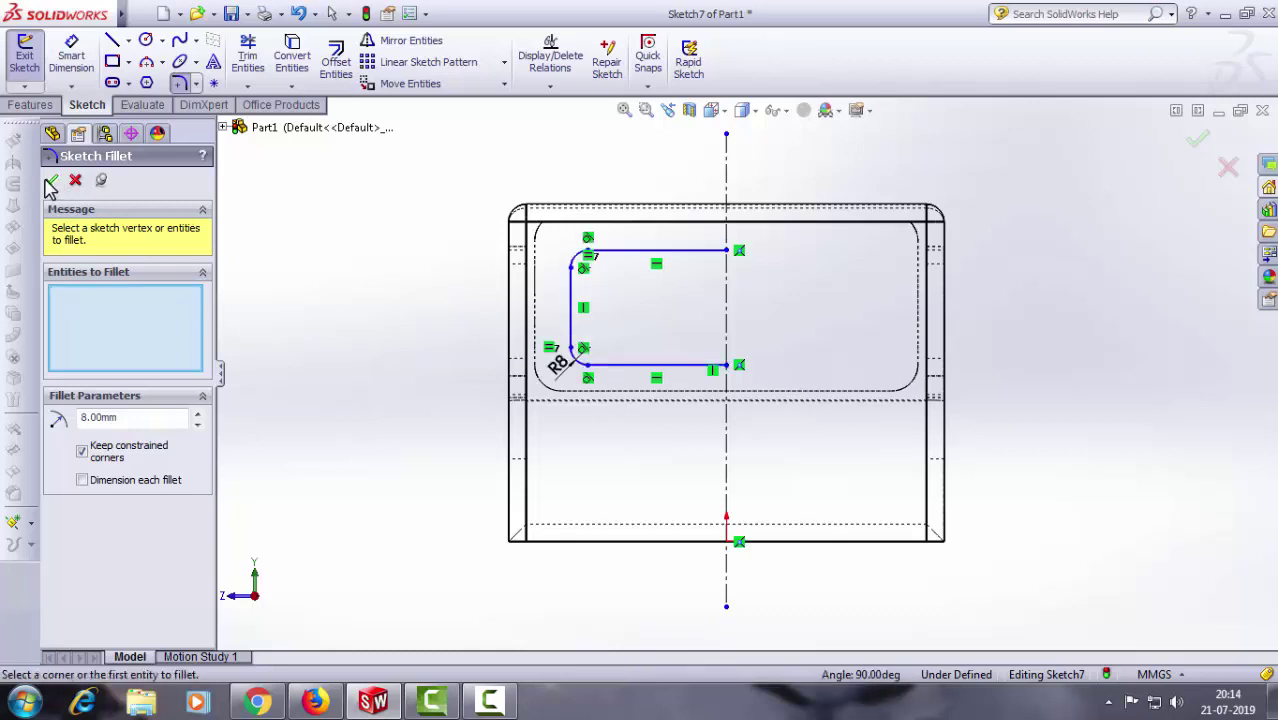
pyautogui.click(51, 180)
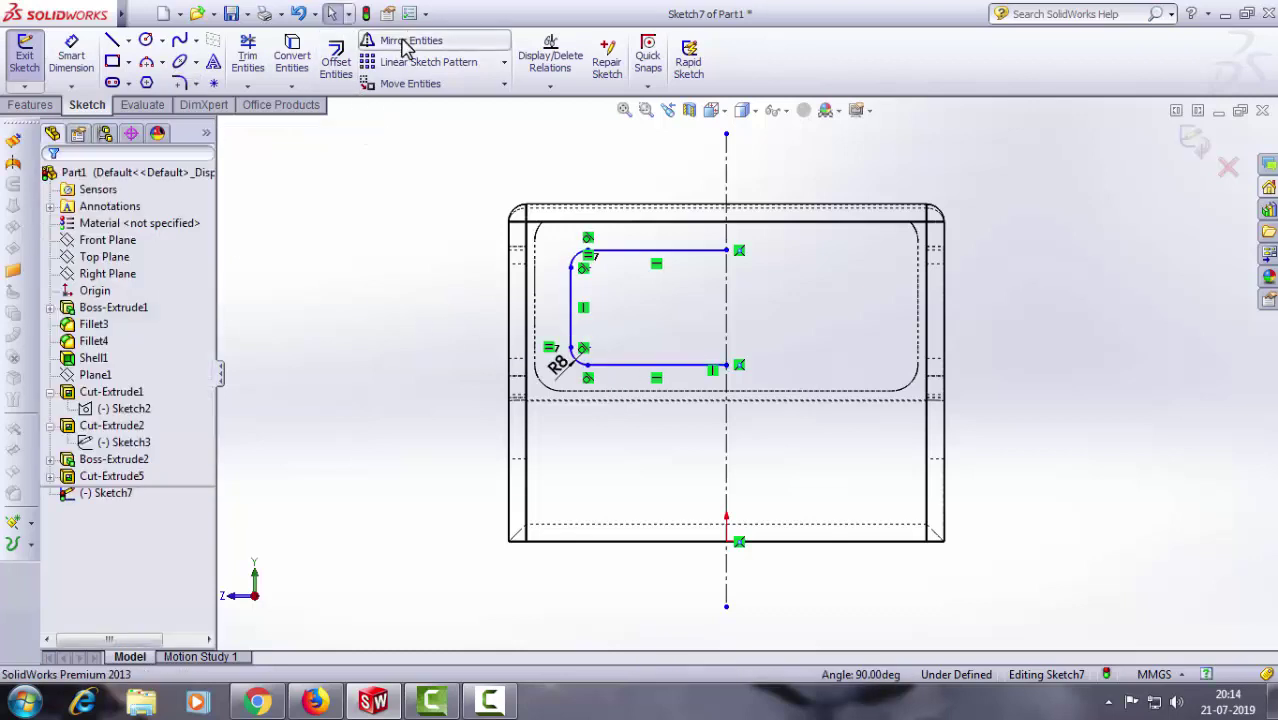
# Step: Mirror Sketch7's R8 half-outline about the vertical centerline into a full rounded rectangle
pyautogui.click(405, 40)
pyautogui.moveTo(666, 233); pyautogui.dragTo(563, 390)
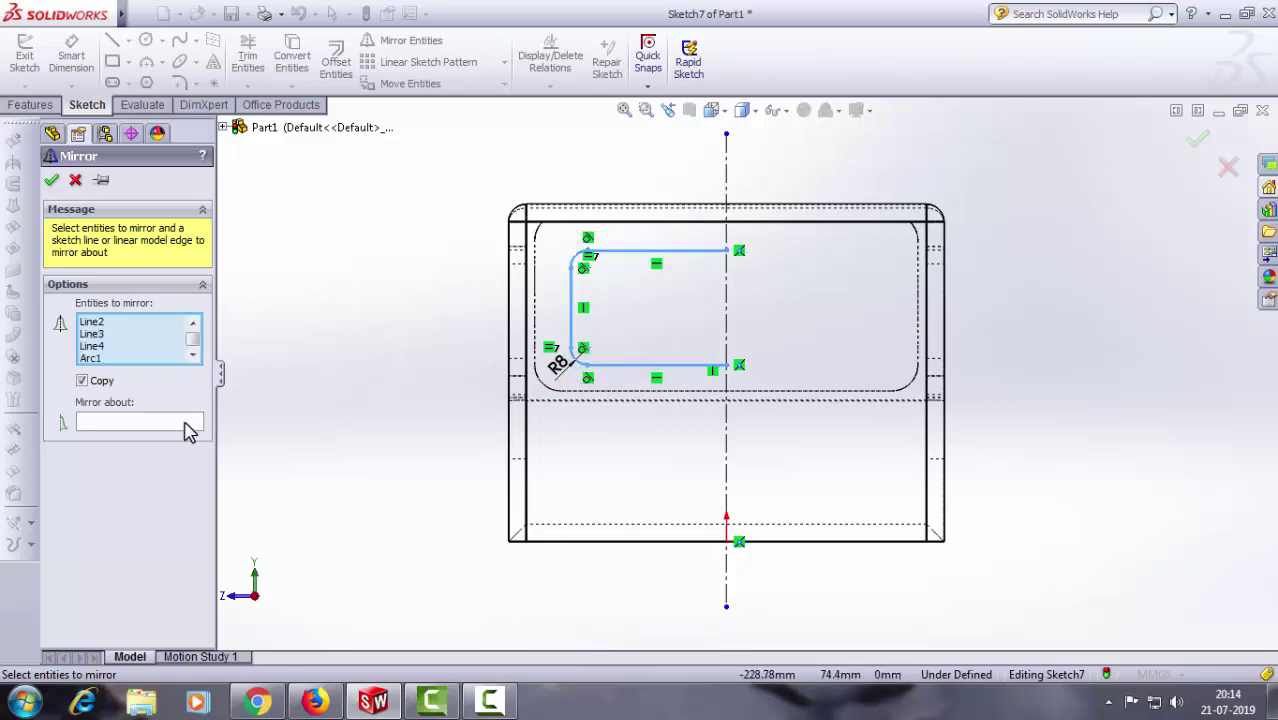
pyautogui.click(190, 425)
pyautogui.click(726, 325)
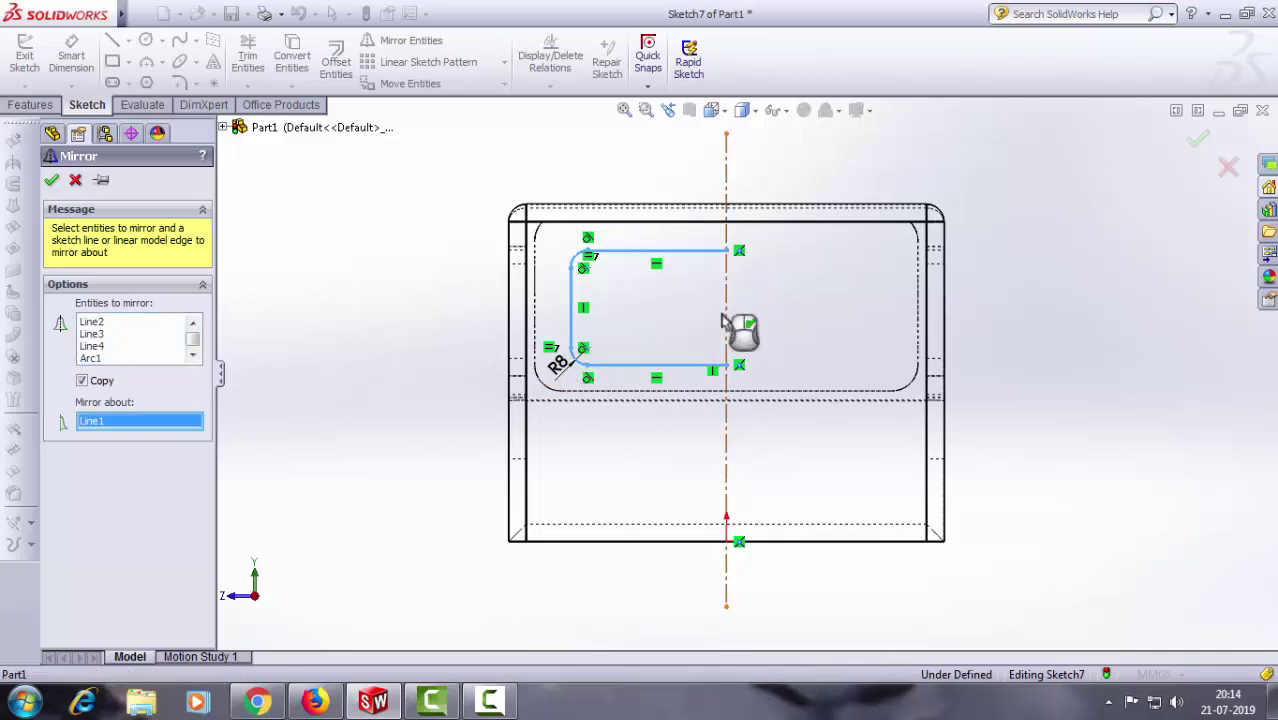
pyautogui.click(51, 180)
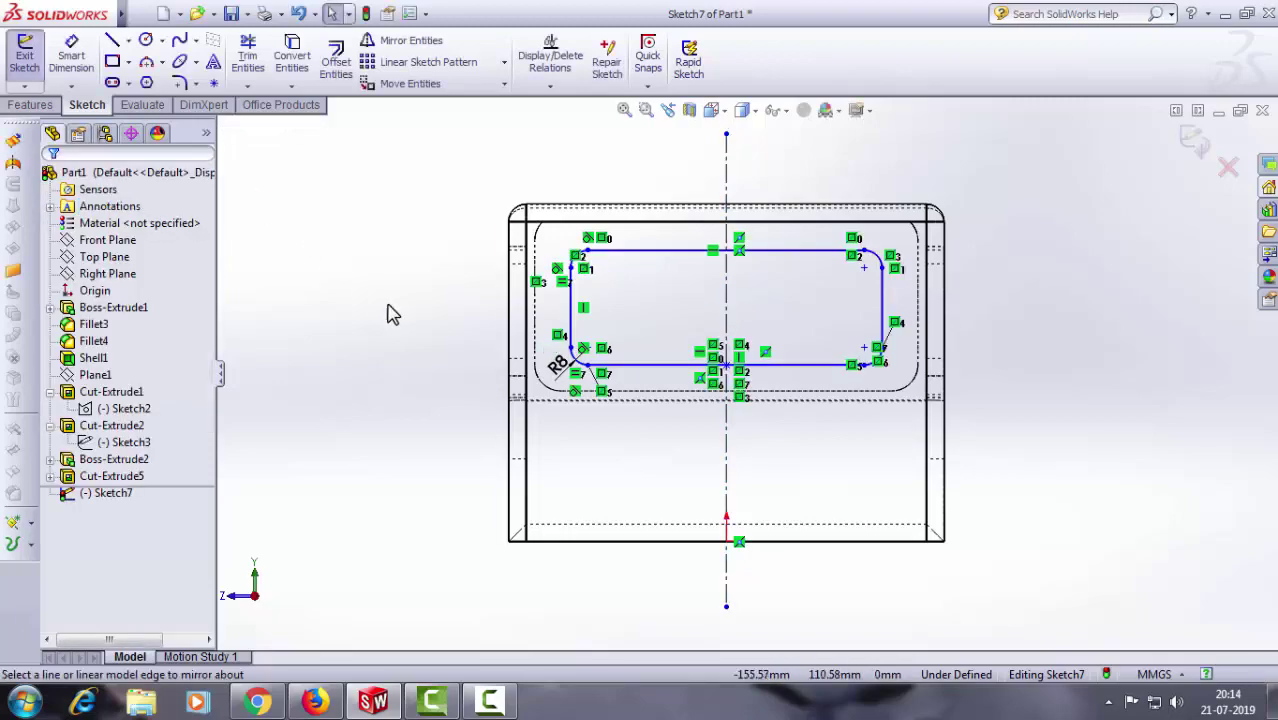
pyautogui.moveTo(388, 308)
pyautogui.mouseDown(button='middle')
pyautogui.moveTo(379, 331)
pyautogui.moveTo(416, 343)
pyautogui.moveTo(420, 358)
pyautogui.moveTo(422, 305)
pyautogui.moveTo(395, 310)
pyautogui.moveTo(451, 362)
pyautogui.mouseUp(button='middle')
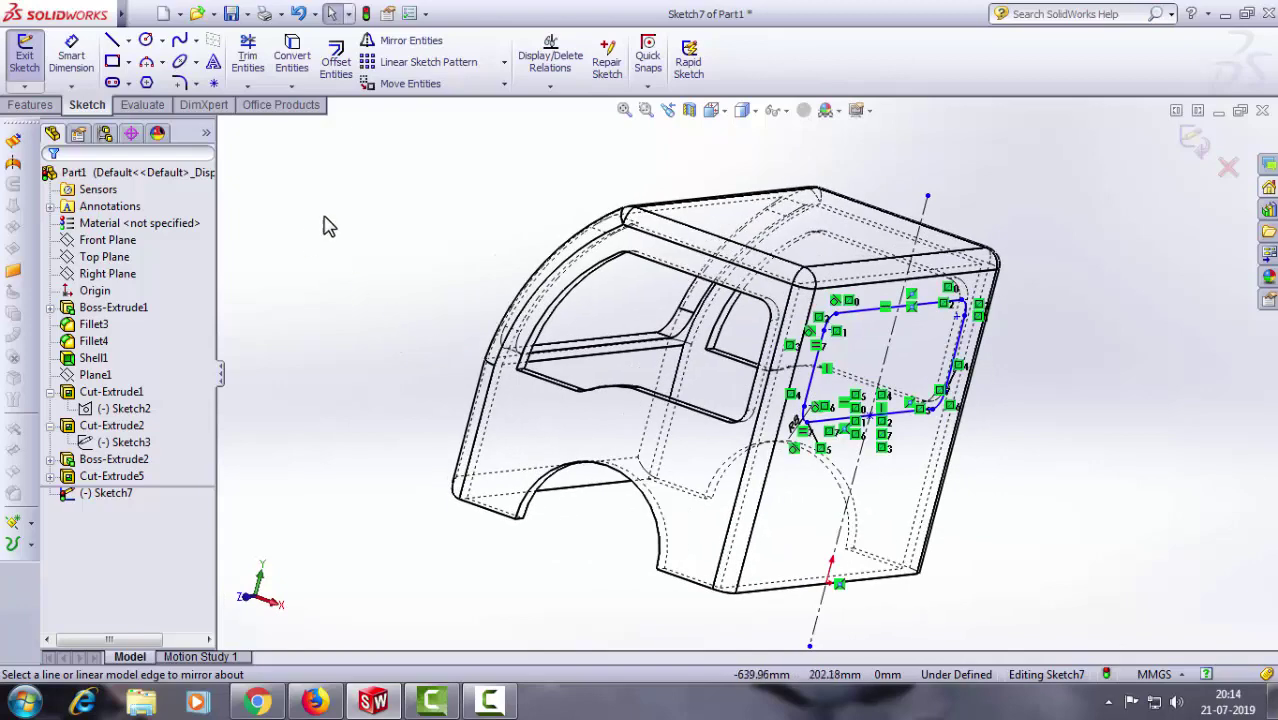
# Step: Cut-extrude Sketch7's rounded rectangle 33 mm into the cab's flat side face
pyautogui.click(44, 110)
pyautogui.click(264, 66)
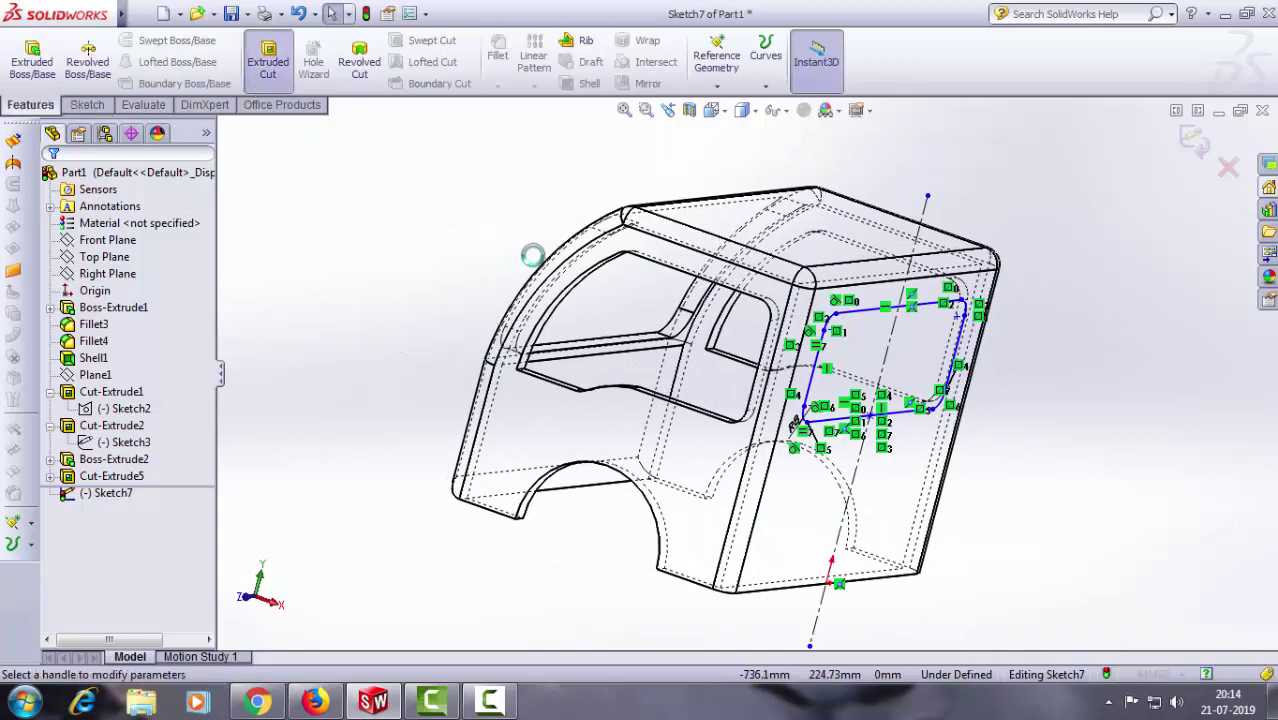
pyautogui.press('z')
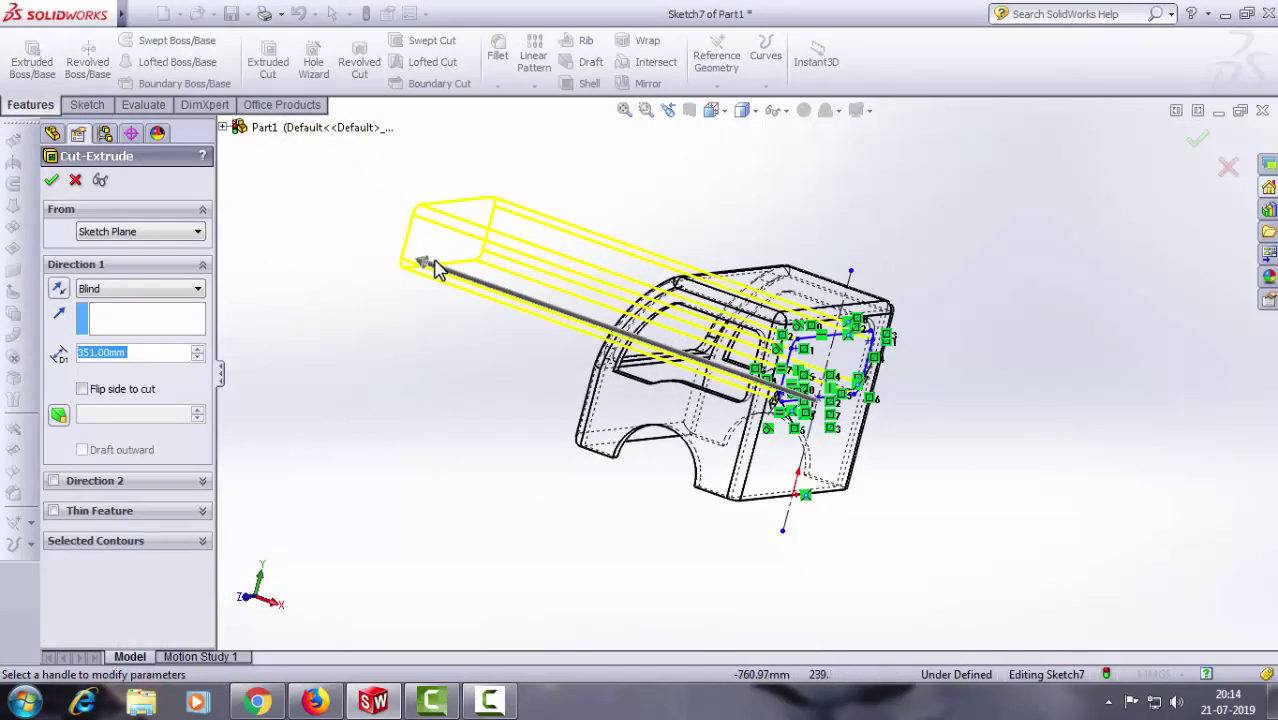
pyautogui.click(432, 268)
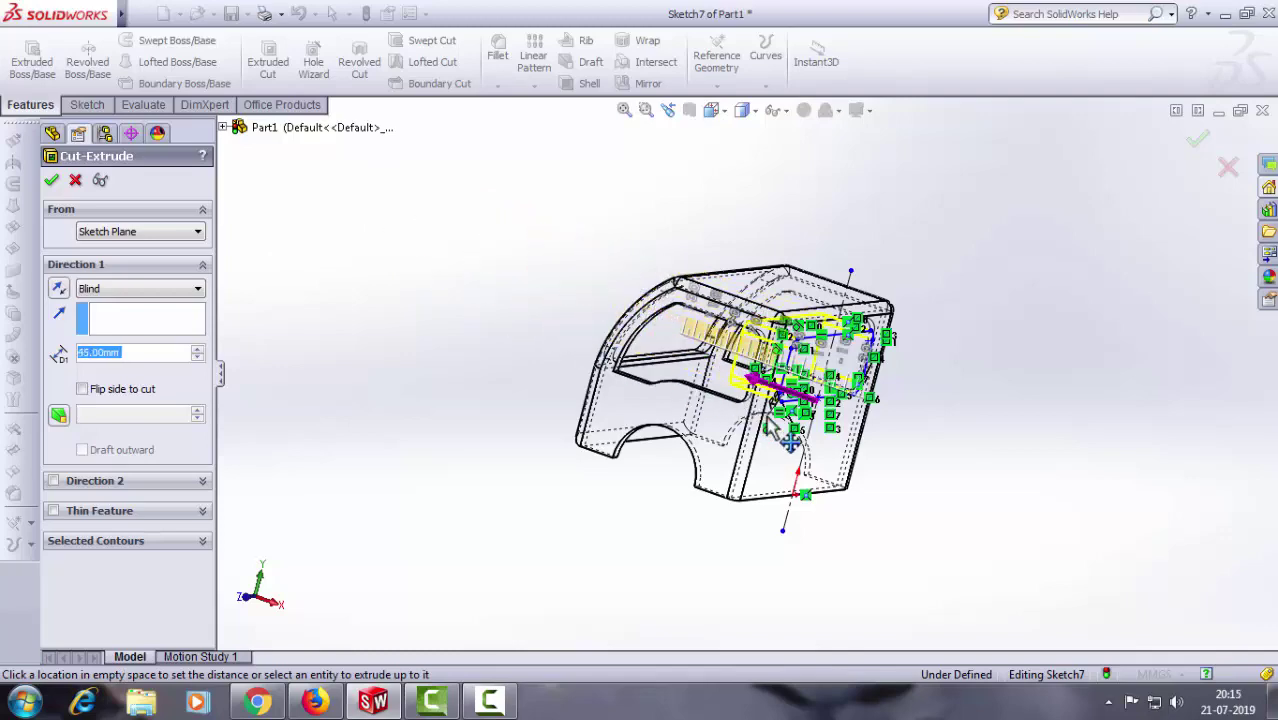
pyautogui.moveTo(577, 457); pyautogui.dragTo(590, 465, button='middle')
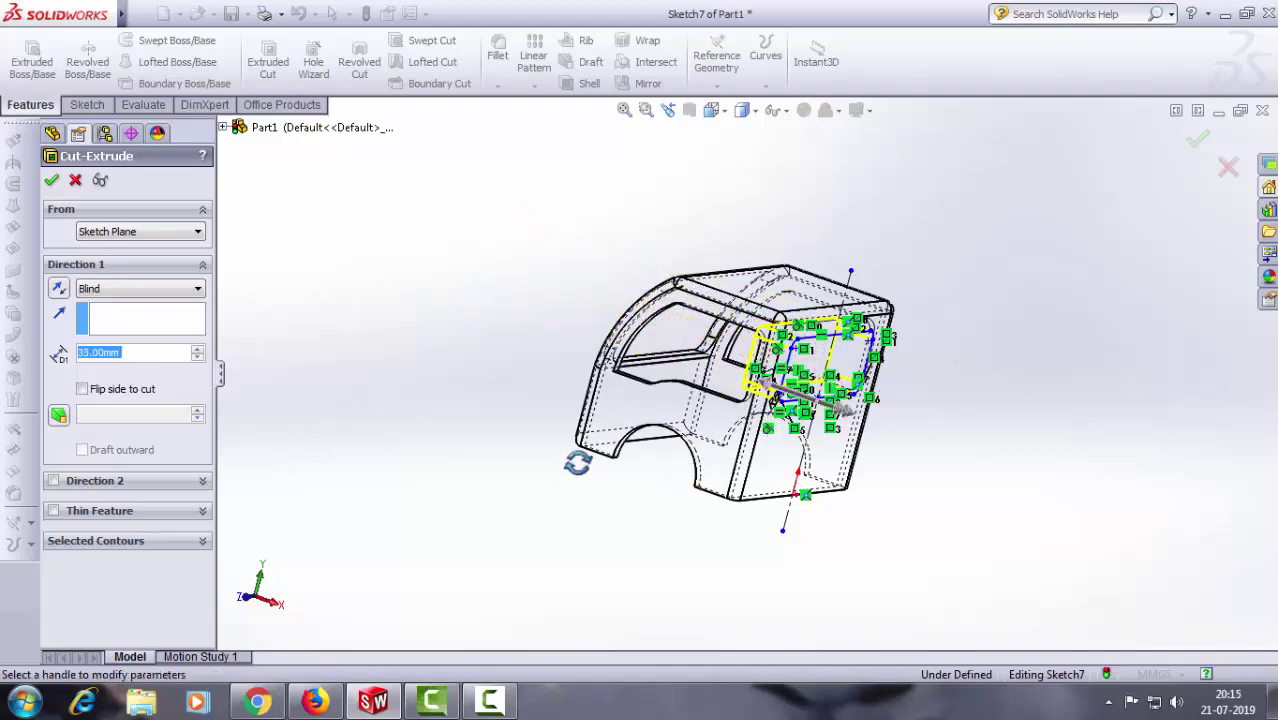
pyautogui.click(51, 181)
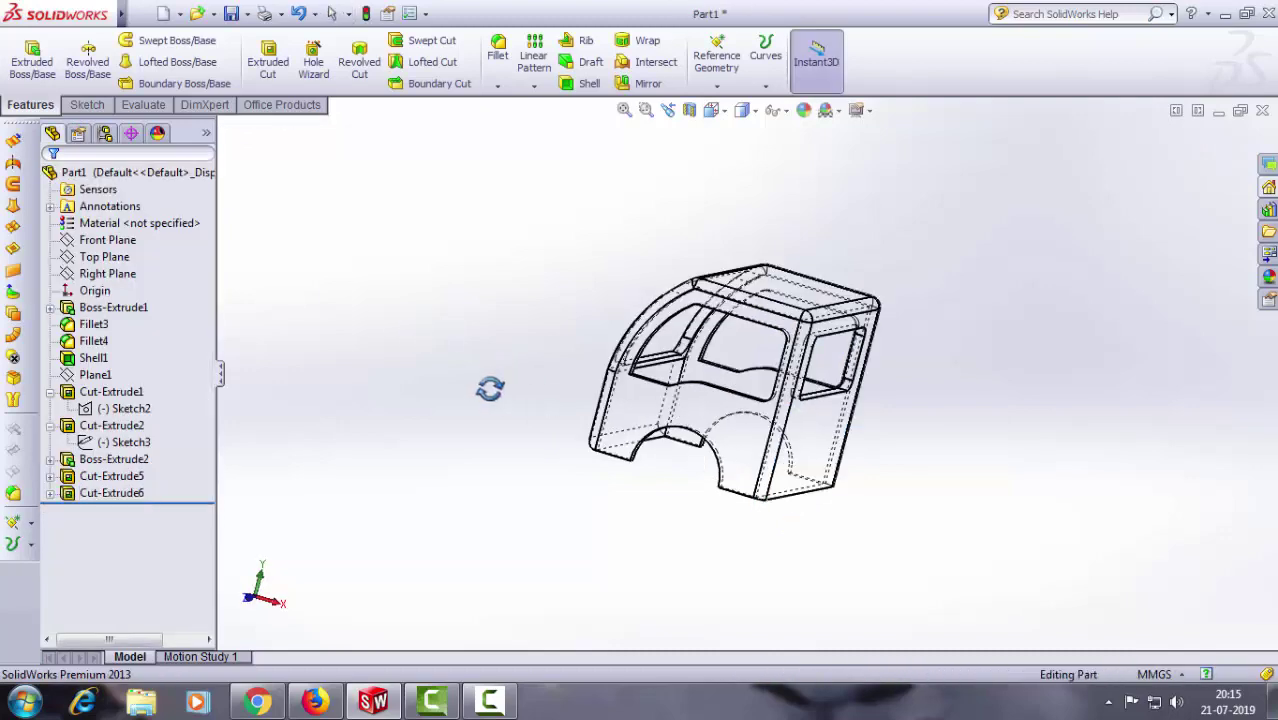
# Step: Return to shaded display and orbit to see the cab's open top and inner walls
pyautogui.moveTo(489, 389); pyautogui.dragTo(468, 396, button='middle')
pyautogui.click(755, 112)
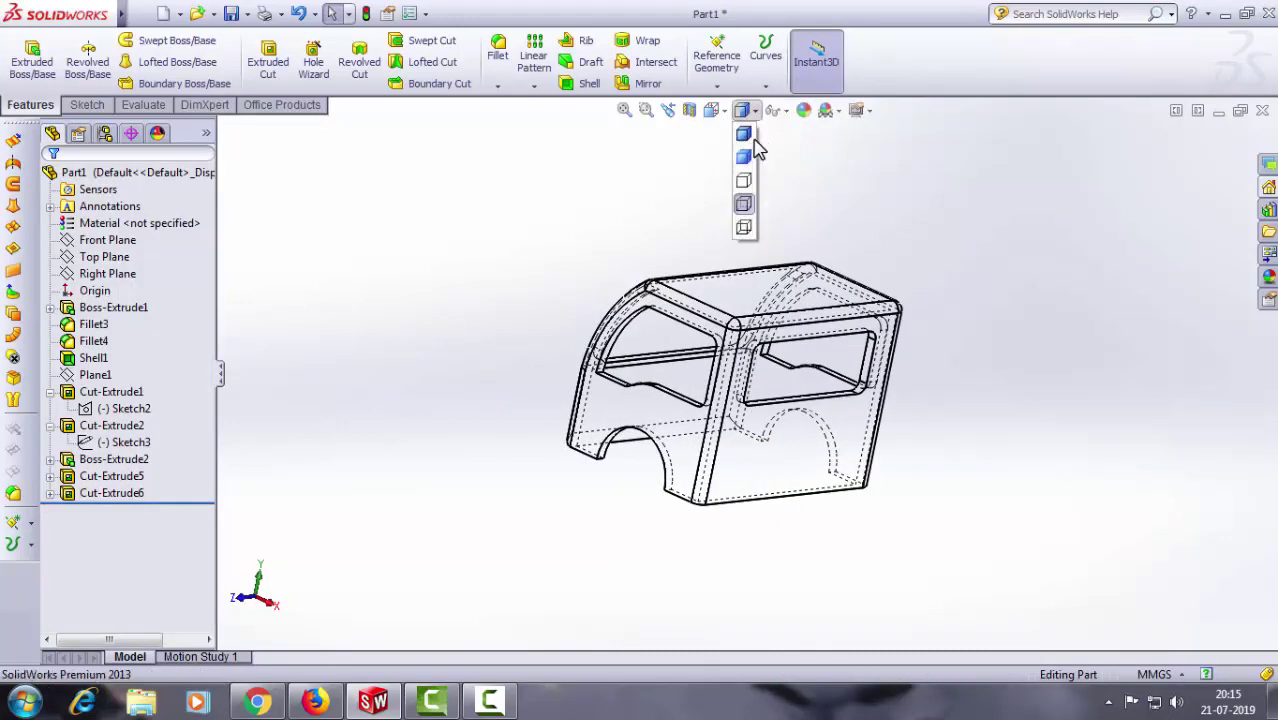
pyautogui.click(748, 155)
pyautogui.moveTo(953, 345)
pyautogui.mouseDown(button='middle')
pyautogui.moveTo(1047, 359)
pyautogui.moveTo(1033, 434)
pyautogui.moveTo(1013, 334)
pyautogui.moveTo(1090, 400)
pyautogui.moveTo(1015, 392)
pyautogui.moveTo(879, 448)
pyautogui.moveTo(926, 396)
pyautogui.moveTo(1013, 348)
pyautogui.moveTo(884, 411)
pyautogui.moveTo(899, 442)
pyautogui.moveTo(948, 444)
pyautogui.mouseUp(button='middle')
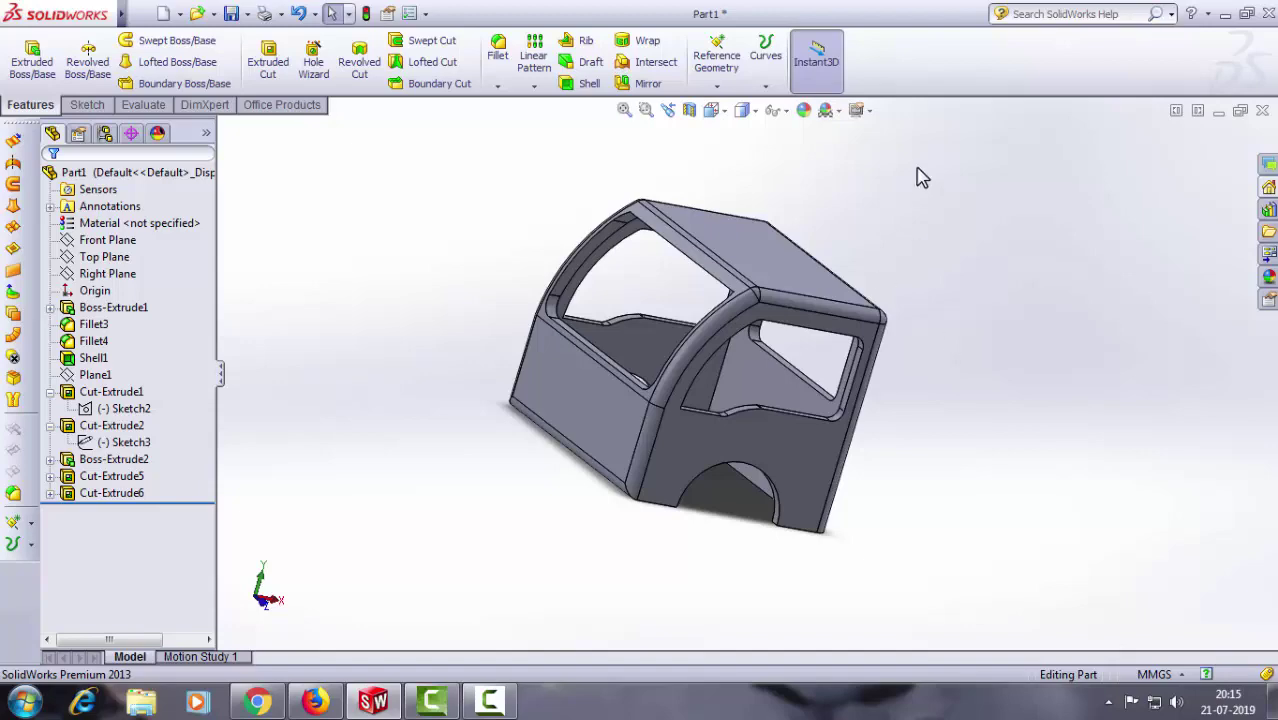
pyautogui.moveTo(948, 317)
pyautogui.mouseDown(button='middle')
pyautogui.moveTo(881, 450)
pyautogui.moveTo(1024, 365)
pyautogui.moveTo(1050, 388)
pyautogui.moveTo(1039, 271)
pyautogui.moveTo(1184, 357)
pyautogui.moveTo(876, 391)
pyautogui.moveTo(972, 352)
pyautogui.moveTo(1036, 285)
pyautogui.mouseUp(button='middle')
pyautogui.scroll(-3, 933, 297)
pyautogui.moveTo(933, 297)
pyautogui.mouseDown(button='middle')
pyautogui.moveTo(881, 298)
pyautogui.moveTo(956, 314)
pyautogui.mouseUp(button='middle')
pyautogui.moveTo(656, 337)
pyautogui.mouseDown(button='middle')
pyautogui.moveTo(685, 285)
pyautogui.moveTo(600, 250)
pyautogui.mouseUp(button='middle')
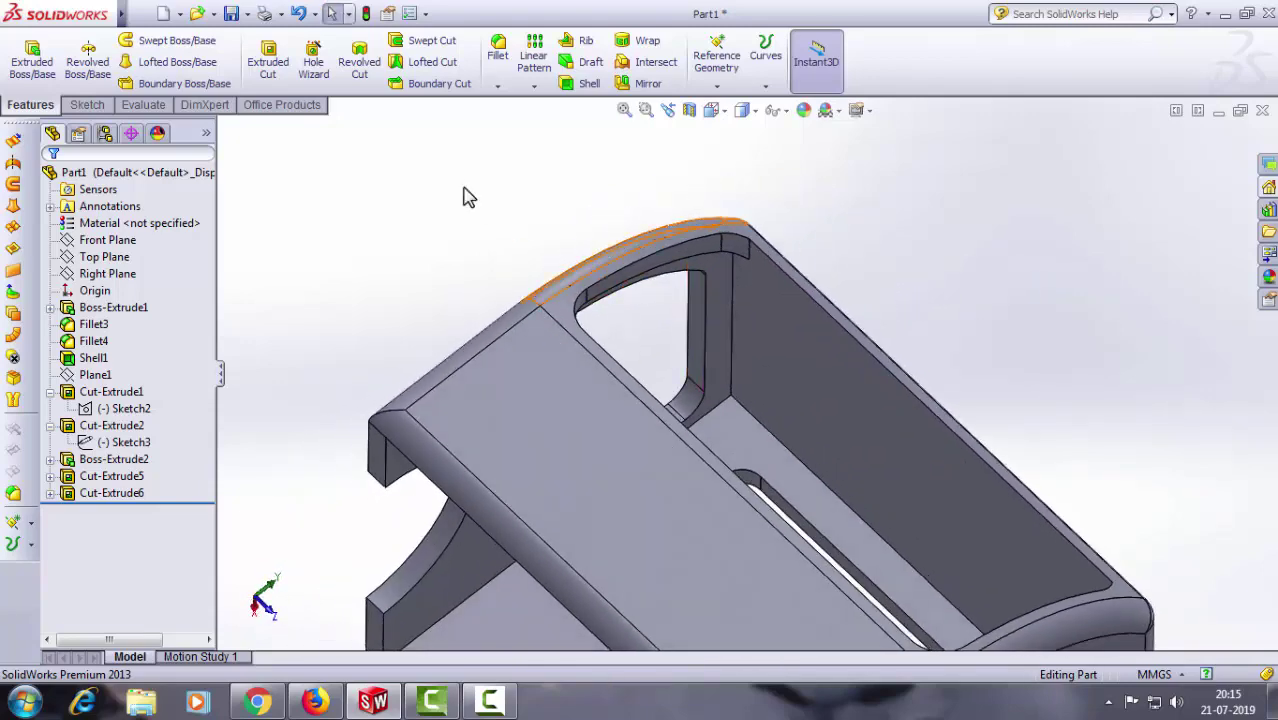
# Step: Fillet the curved window edge with an 8 mm radius (Fillet5)
pyautogui.click(497, 55)
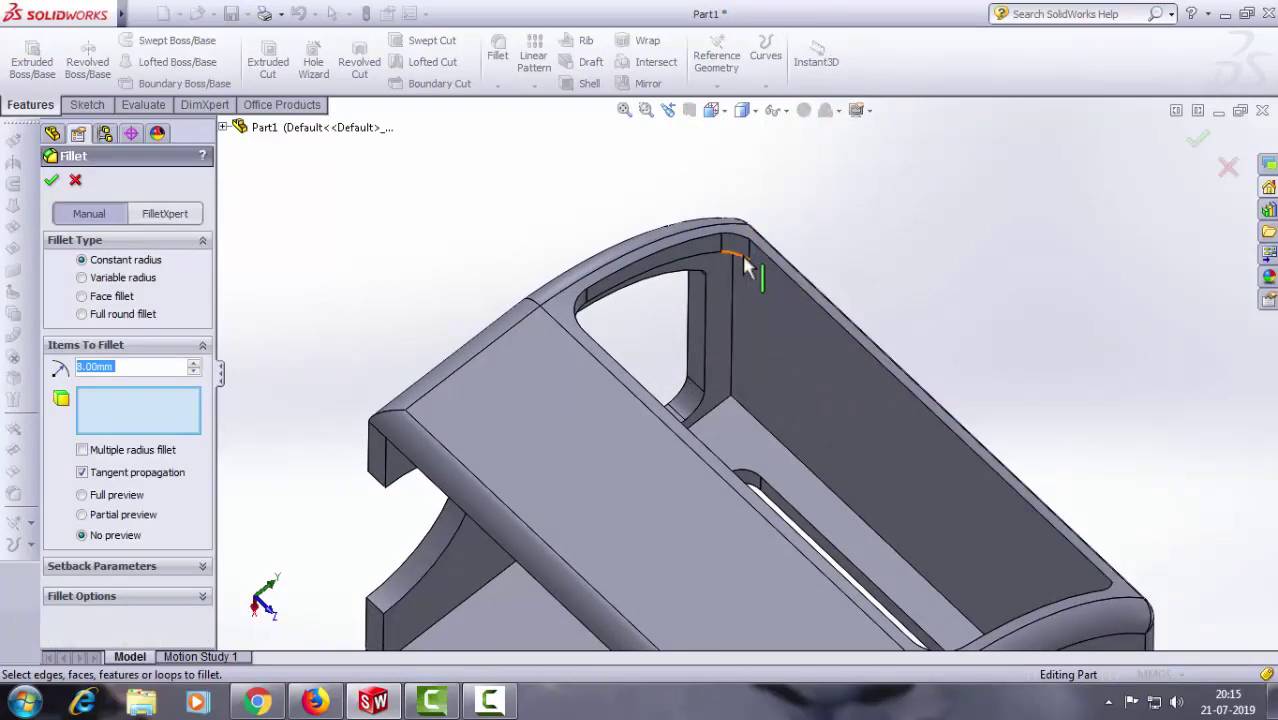
pyautogui.click(752, 258)
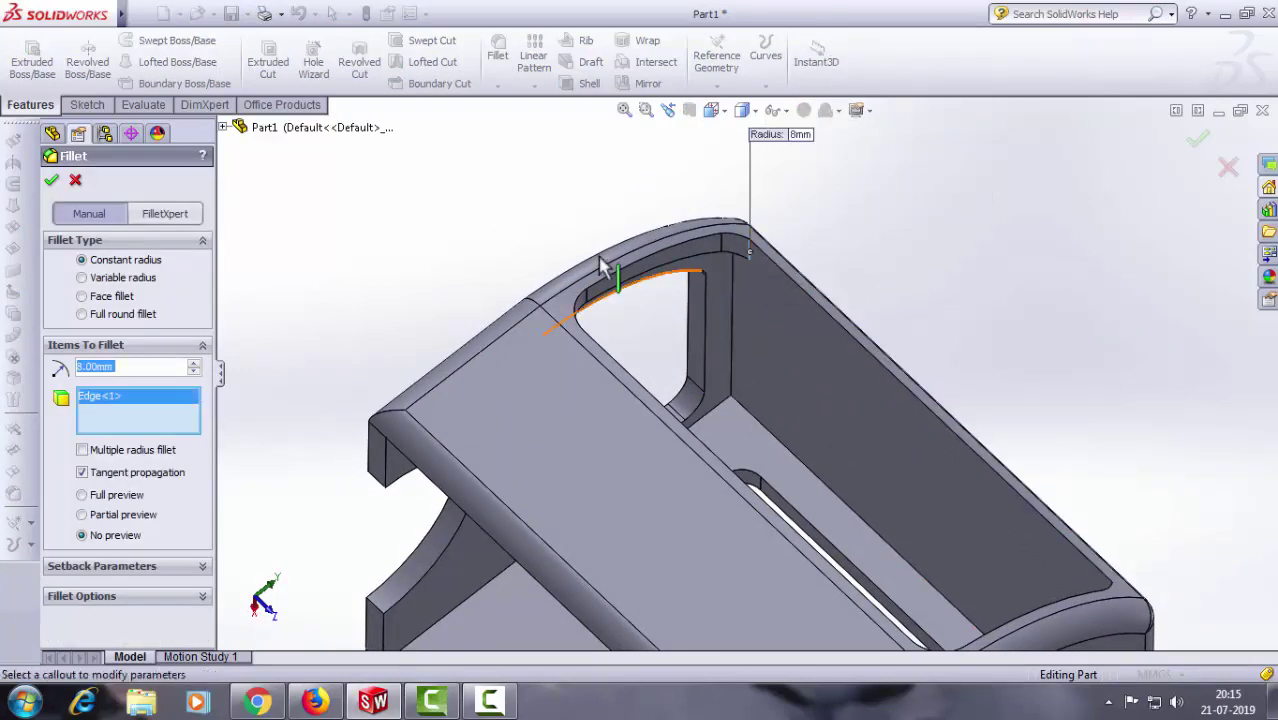
pyautogui.click(51, 180)
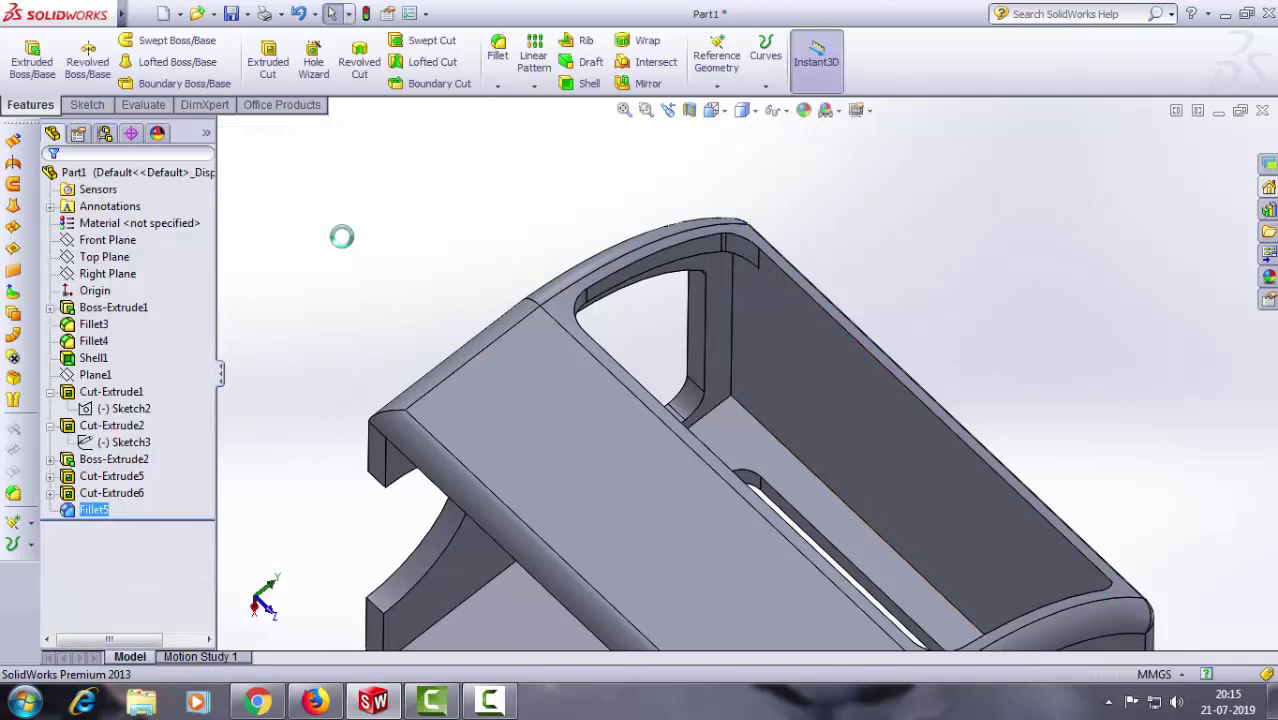
# Step: Fillet the short window-corner edge on the other side at 8 mm (Fillet6)
pyautogui.moveTo(340, 237)
pyautogui.mouseDown(button='middle')
pyautogui.moveTo(479, 306)
pyautogui.moveTo(465, 359)
pyautogui.moveTo(522, 317)
pyautogui.moveTo(700, 420)
pyautogui.mouseUp(button='middle')
pyautogui.scroll(-3, 790, 480)
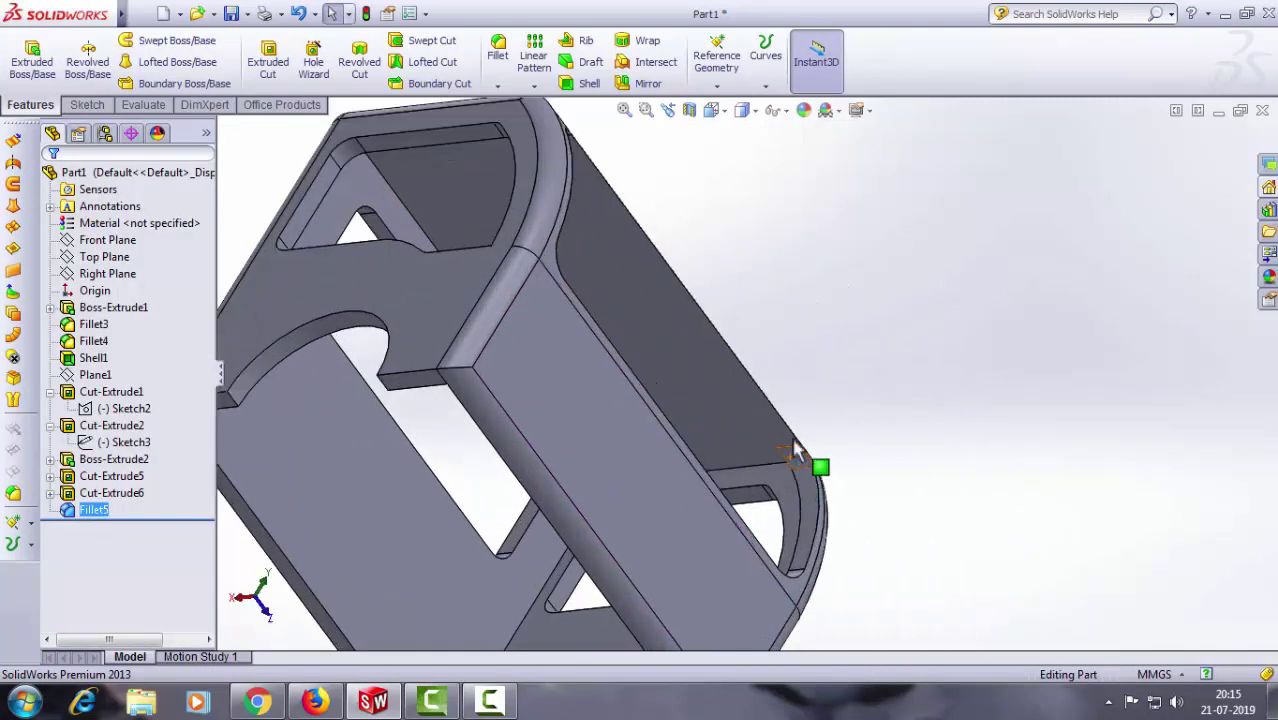
pyautogui.click(497, 50)
pyautogui.scroll(-3, 800, 470)
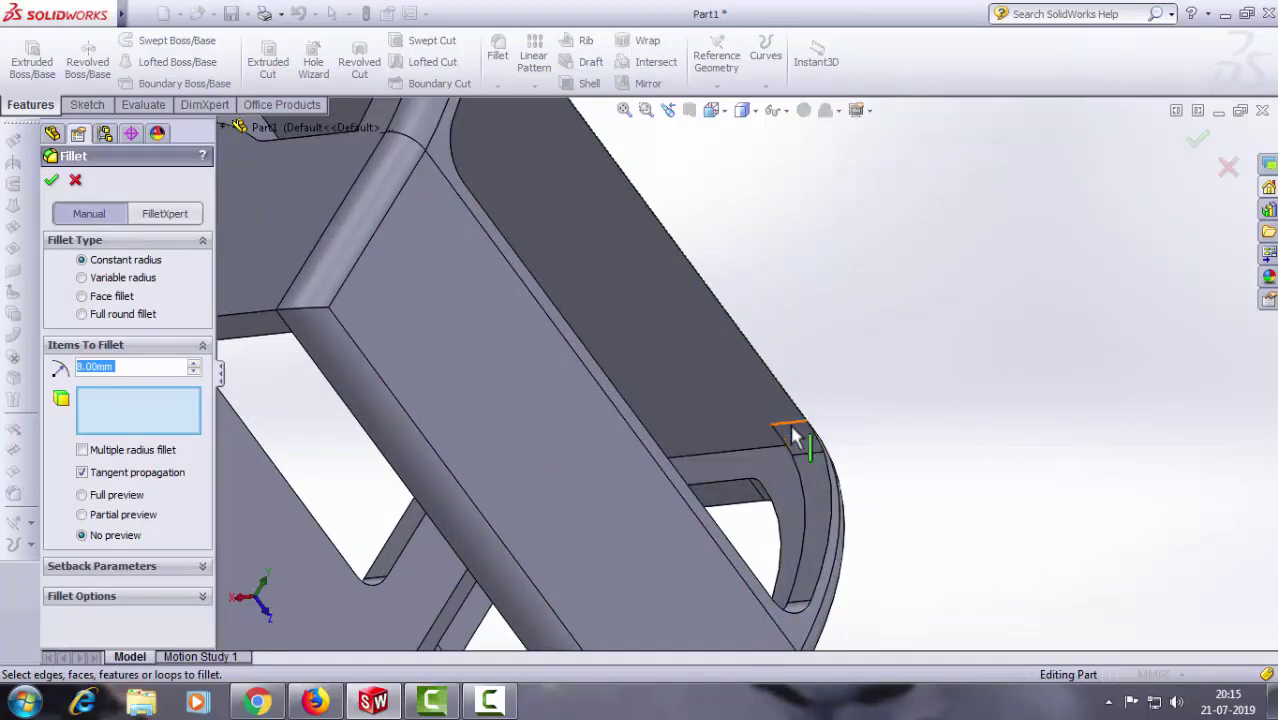
pyautogui.click(790, 425)
pyautogui.click(50, 180)
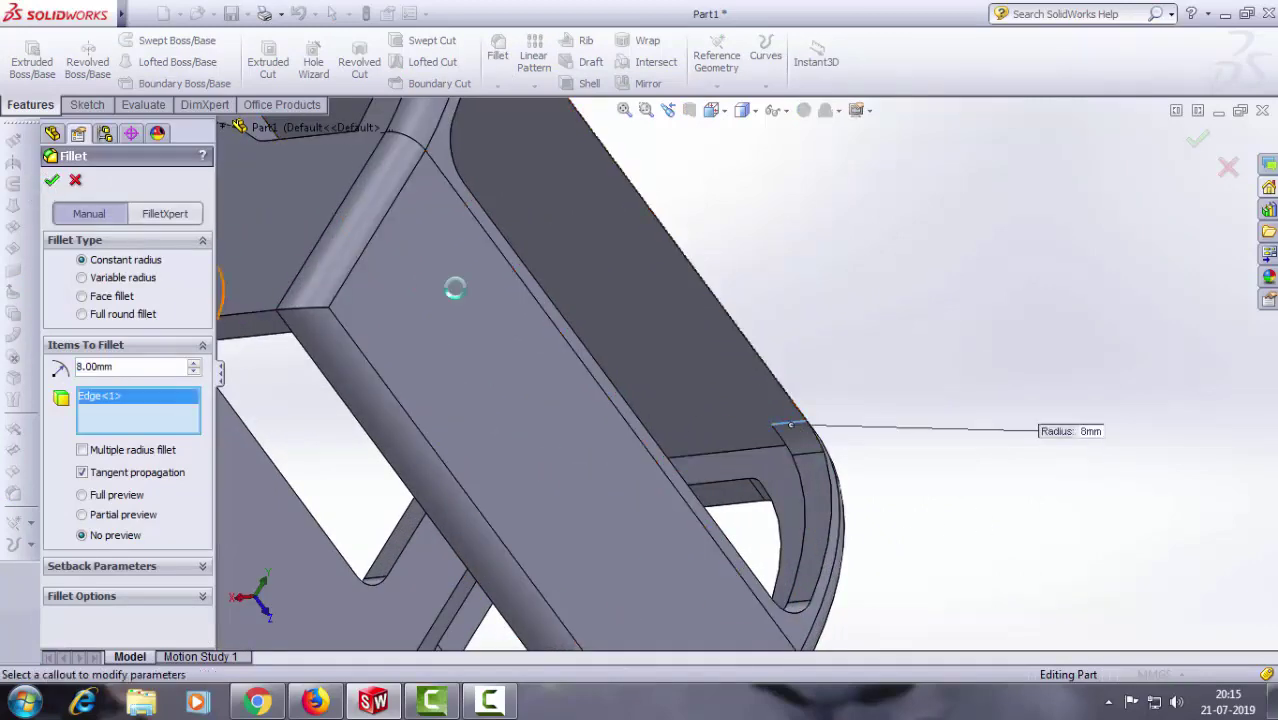
pyautogui.scroll(5, 990, 404)
pyautogui.moveTo(980, 404)
pyautogui.mouseDown(button='middle')
pyautogui.moveTo(847, 459)
pyautogui.moveTo(776, 451)
pyautogui.moveTo(850, 337)
pyautogui.moveTo(781, 310)
pyautogui.moveTo(859, 340)
pyautogui.moveTo(985, 421)
pyautogui.mouseUp(button='middle')
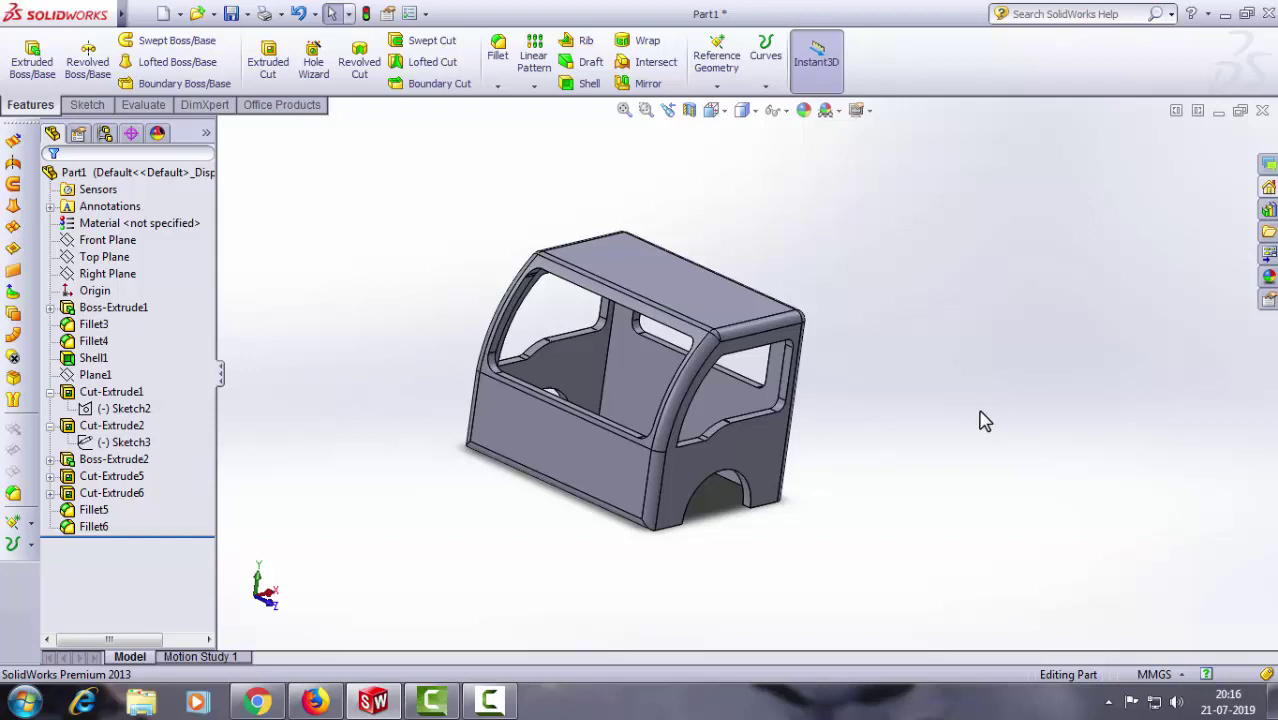
# Step: Face the cab's top face squarely and begin a sketch on it
pyautogui.click(765, 310)
pyautogui.click(871, 249)
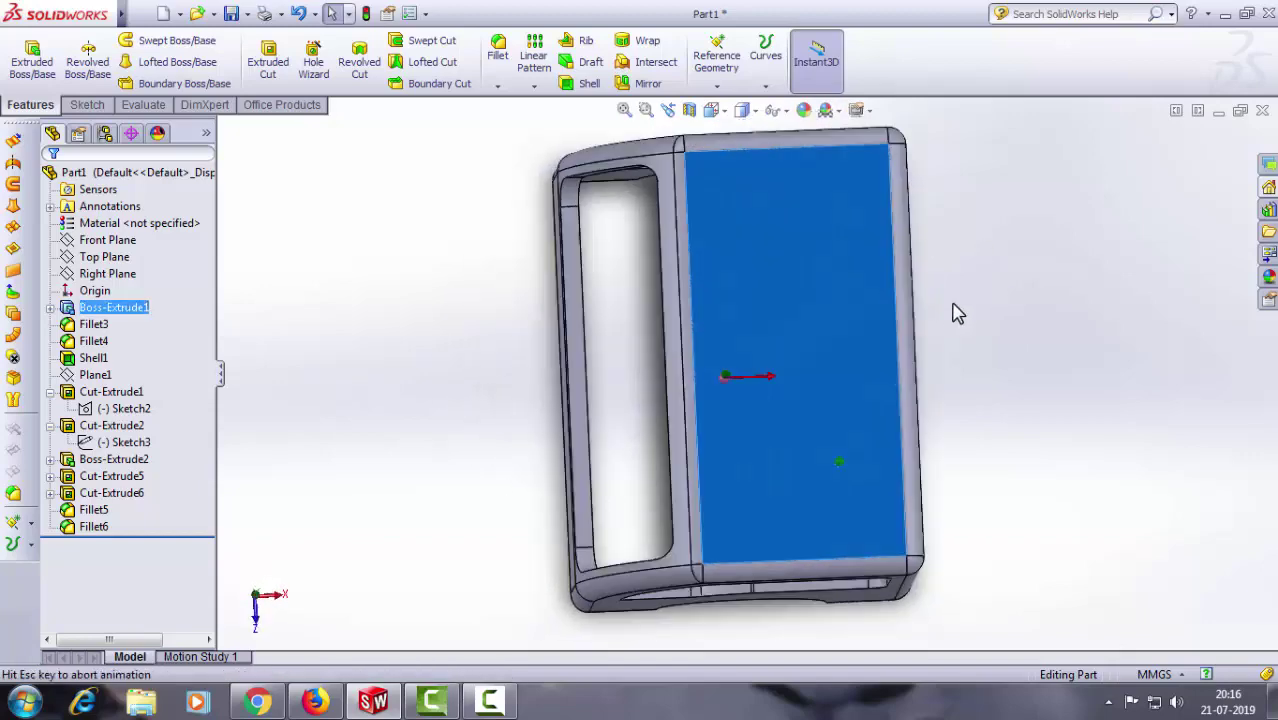
pyautogui.click(90, 105)
pyautogui.click(128, 40)
pyautogui.click(150, 80)
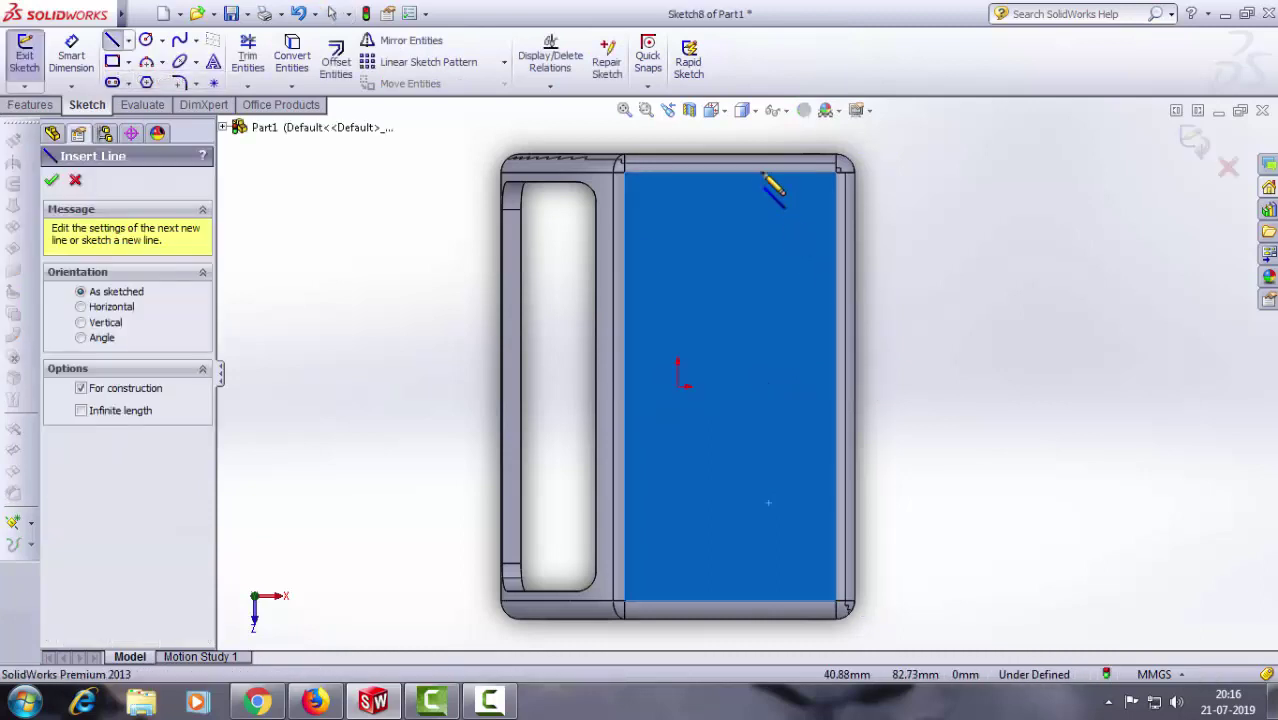
pyautogui.click(76, 181)
# Step: Draw a thin corner rectangle near the face's upper edge and nudge its top-left corner
pyautogui.click(117, 63)
pyautogui.scroll(-2, 880, 250)
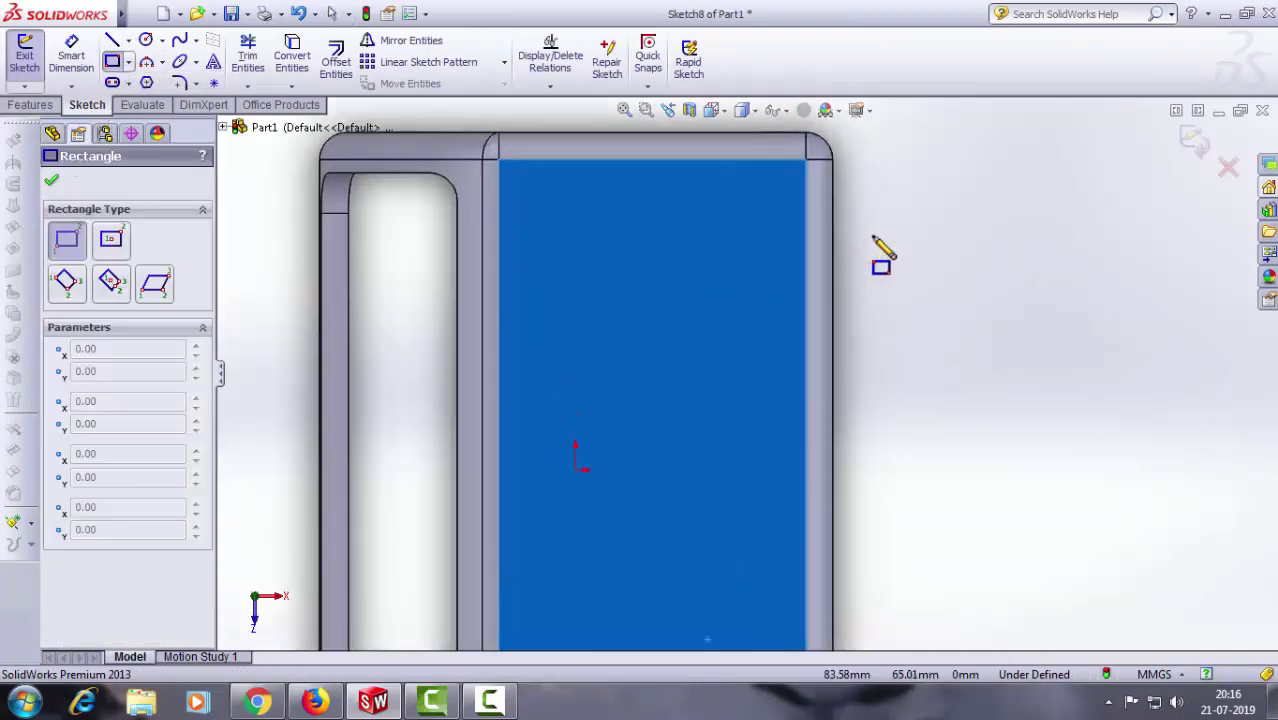
pyautogui.click(532, 189)
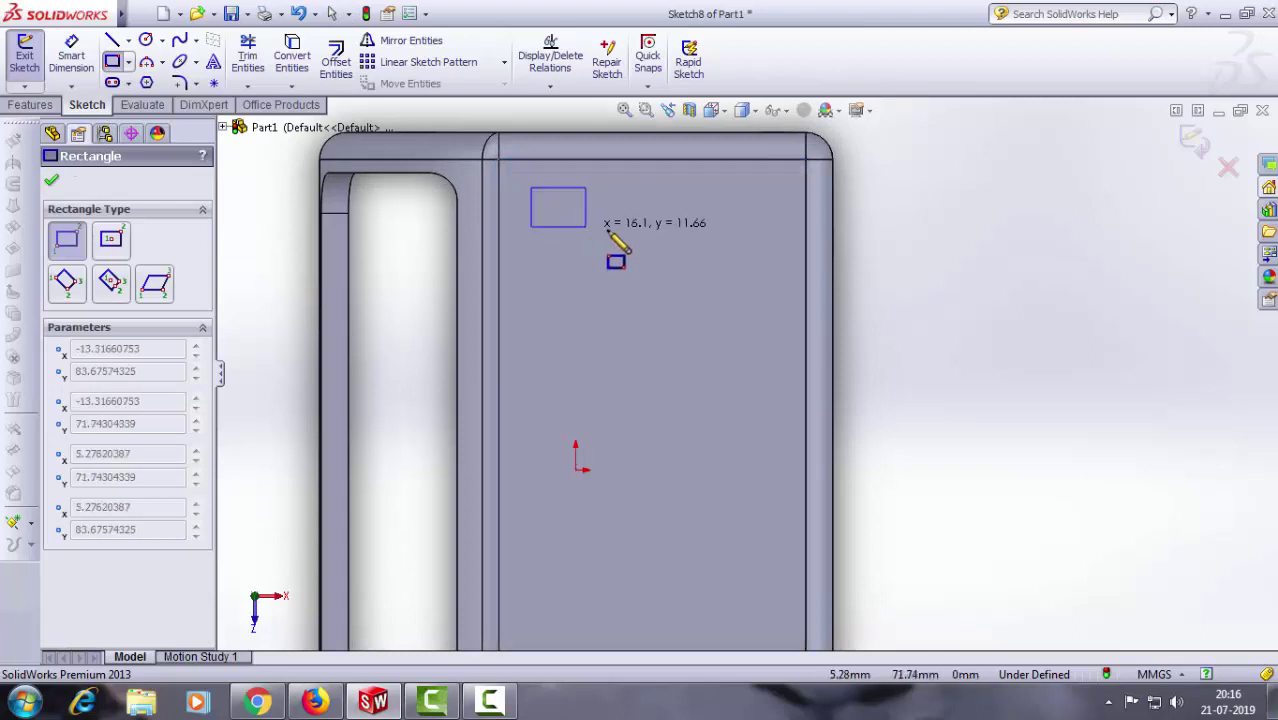
pyautogui.click(786, 213)
pyautogui.rightClick(938, 206)
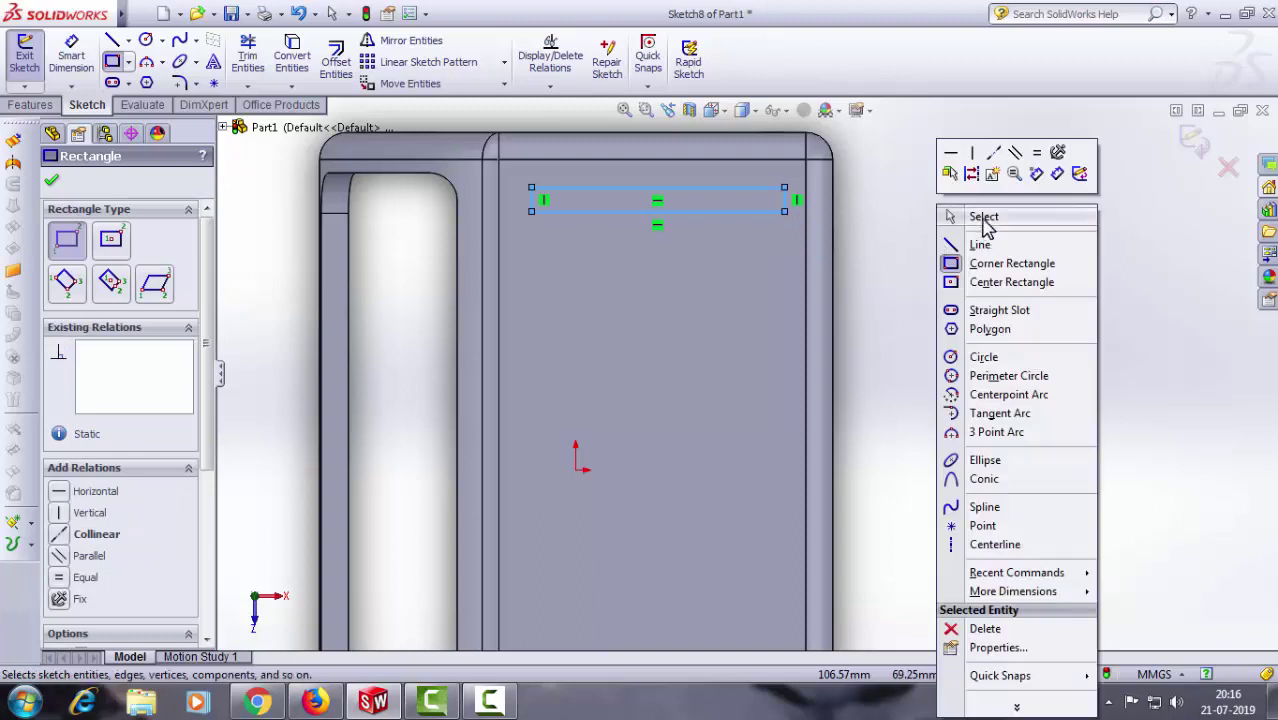
pyautogui.click(985, 222)
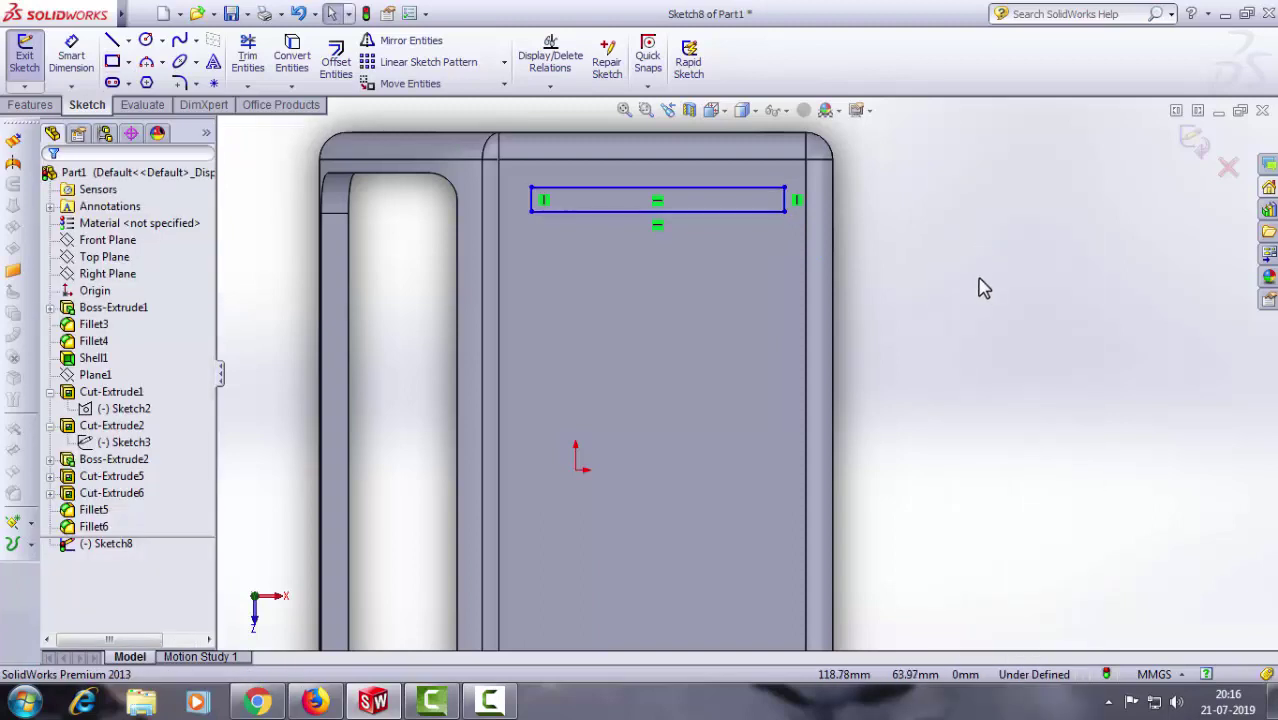
pyautogui.click(531, 189)
pyautogui.moveTo(531, 189); pyautogui.dragTo(530, 191)
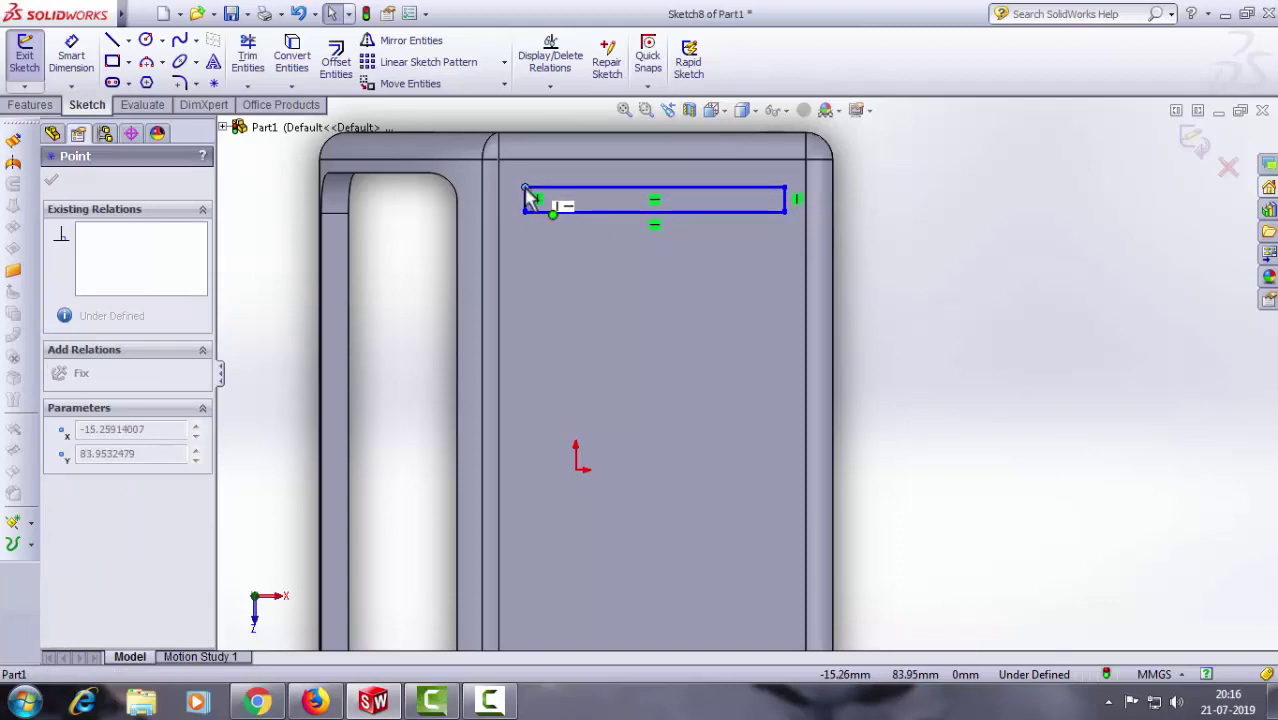
pyautogui.moveTo(523, 190); pyautogui.dragTo(523, 188)
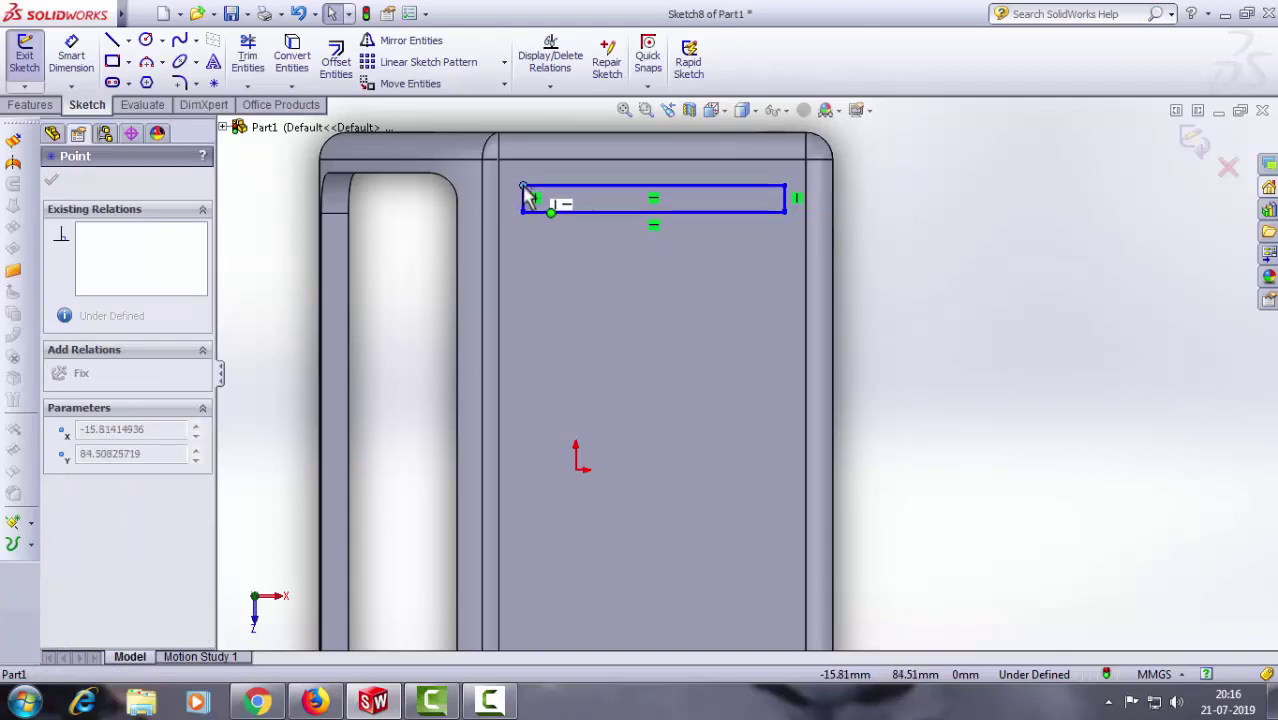
pyautogui.press('Escape')
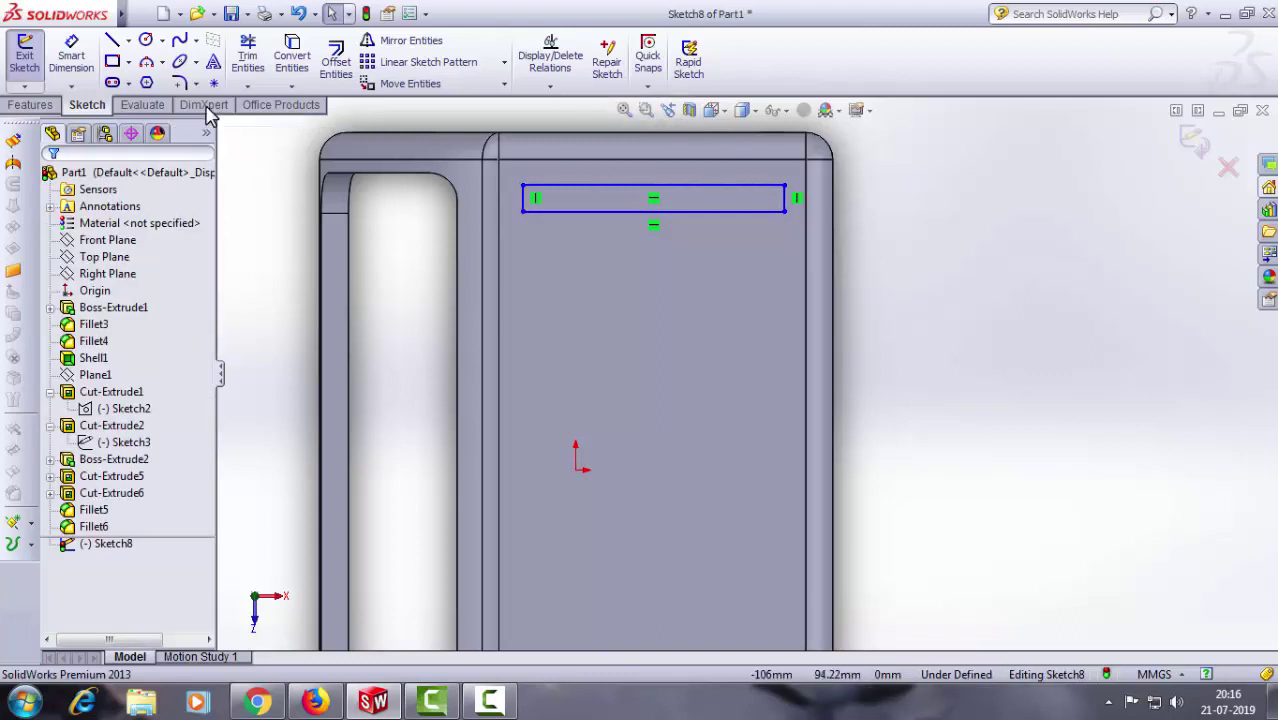
# Step: Apply 1 mm sketch fillets to the thin rectangle's corners, making a slot outline
pyautogui.click(181, 81)
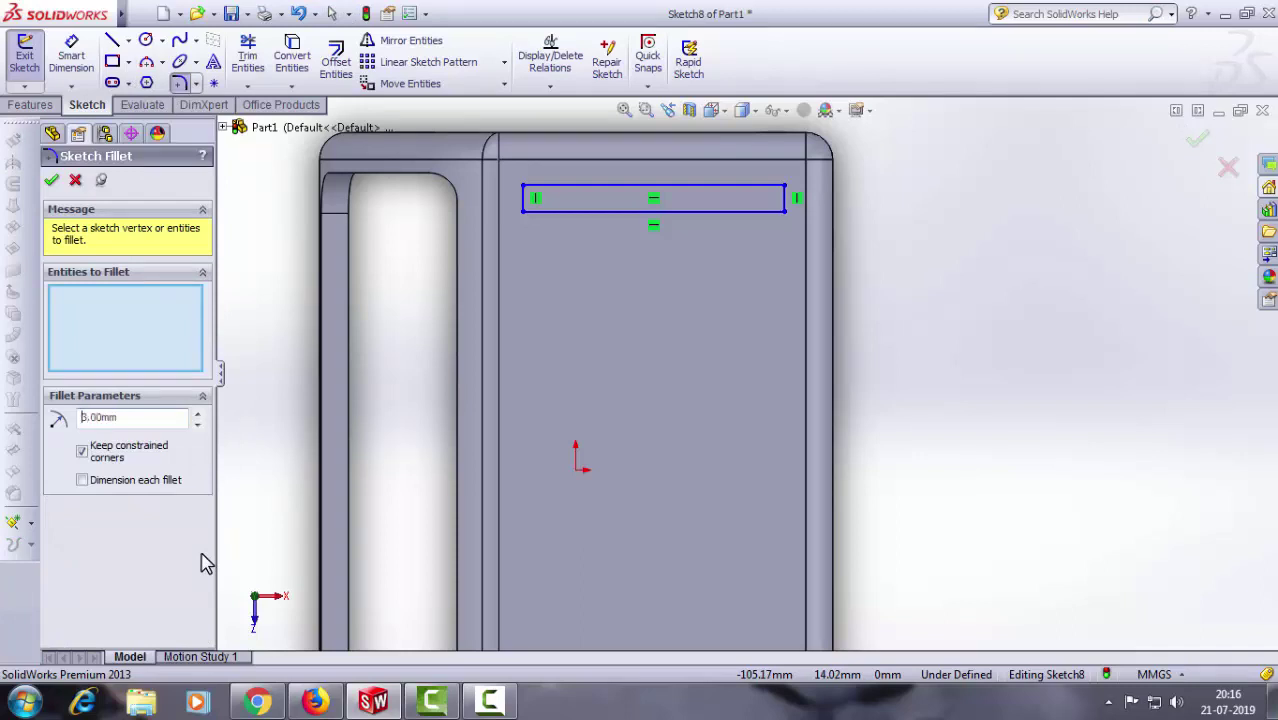
pyautogui.click(556, 188)
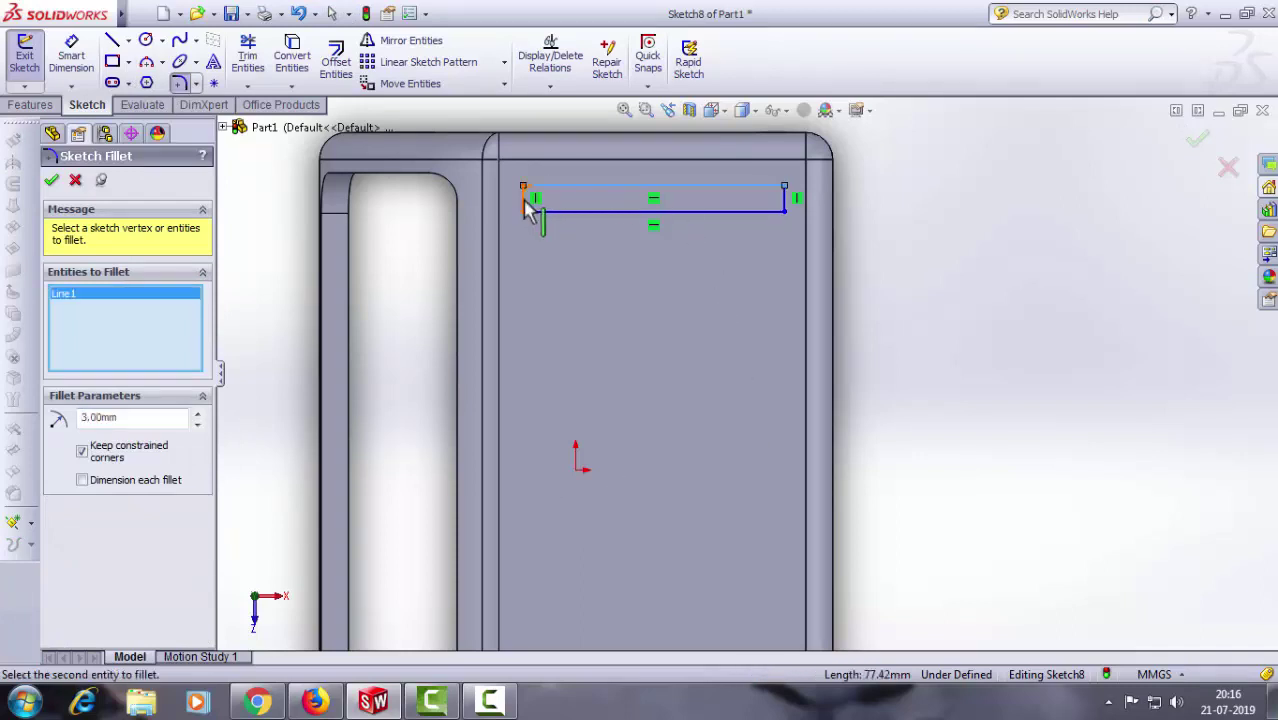
pyautogui.click(535, 211)
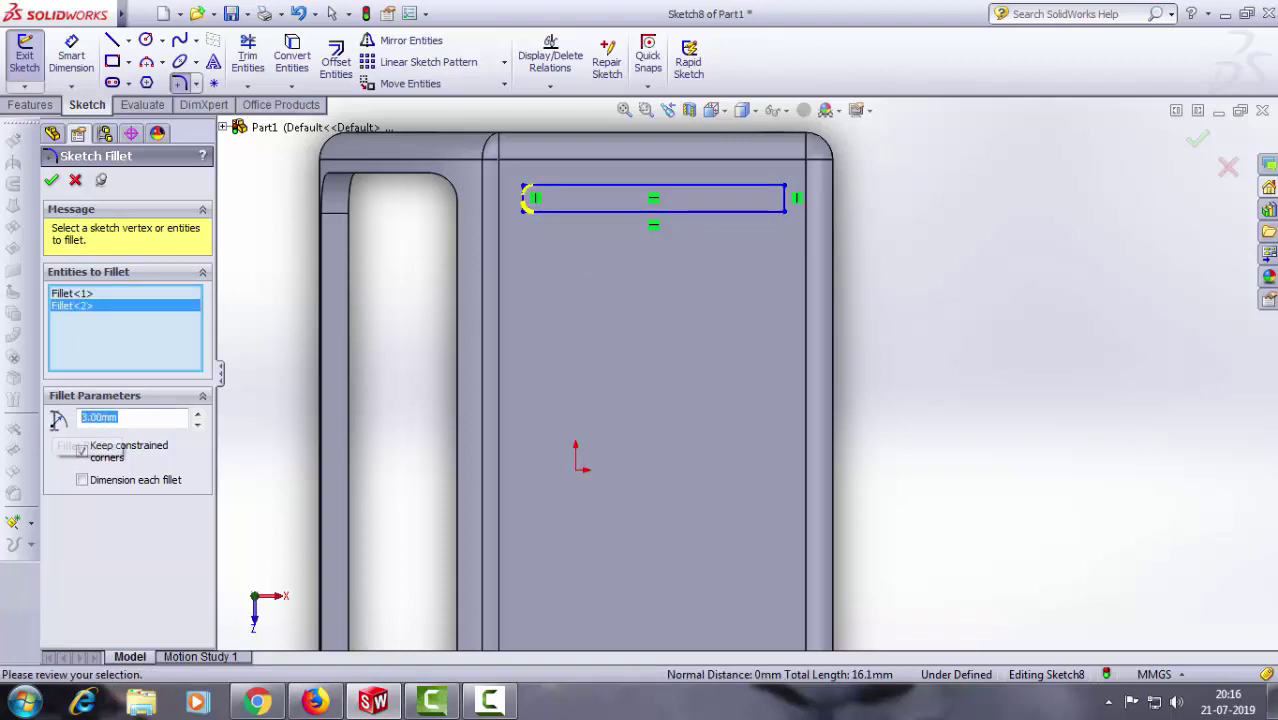
pyautogui.write('1')
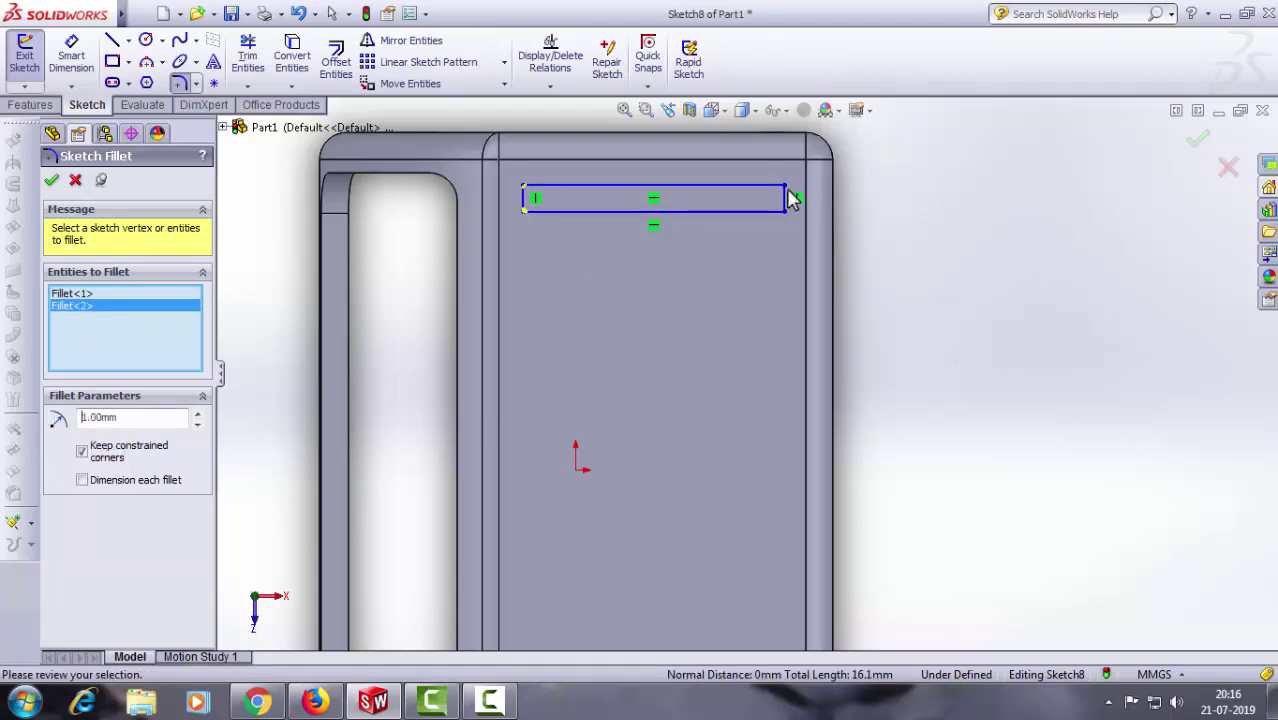
pyautogui.click(790, 201)
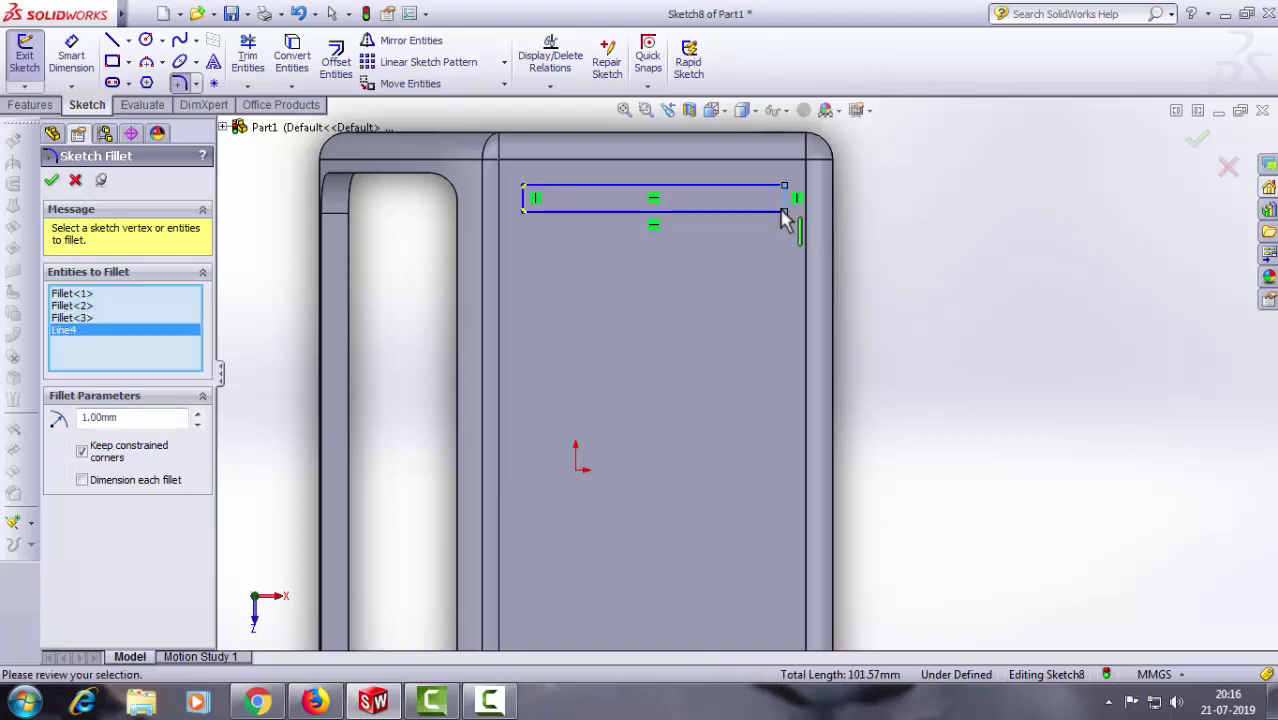
pyautogui.click(52, 183)
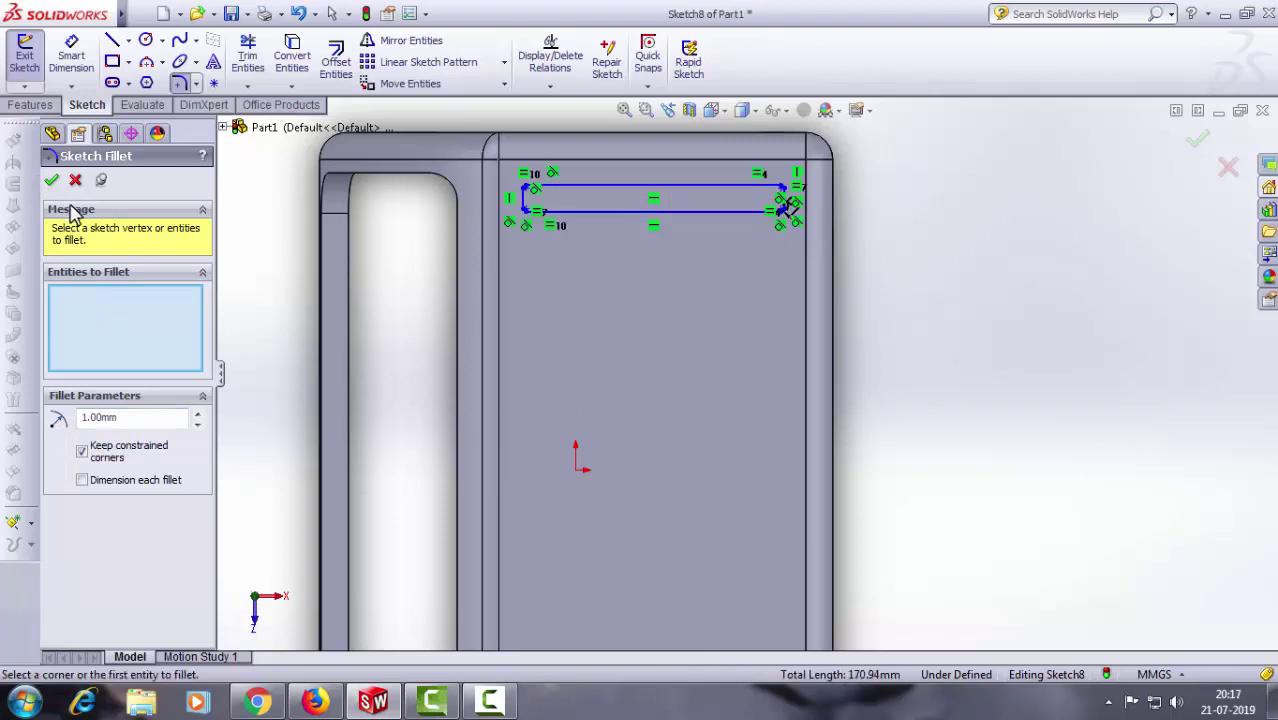
# Step: Try a 6 mm height dimension, then undo it and delete the 8.05 dimension
pyautogui.click(50, 190)
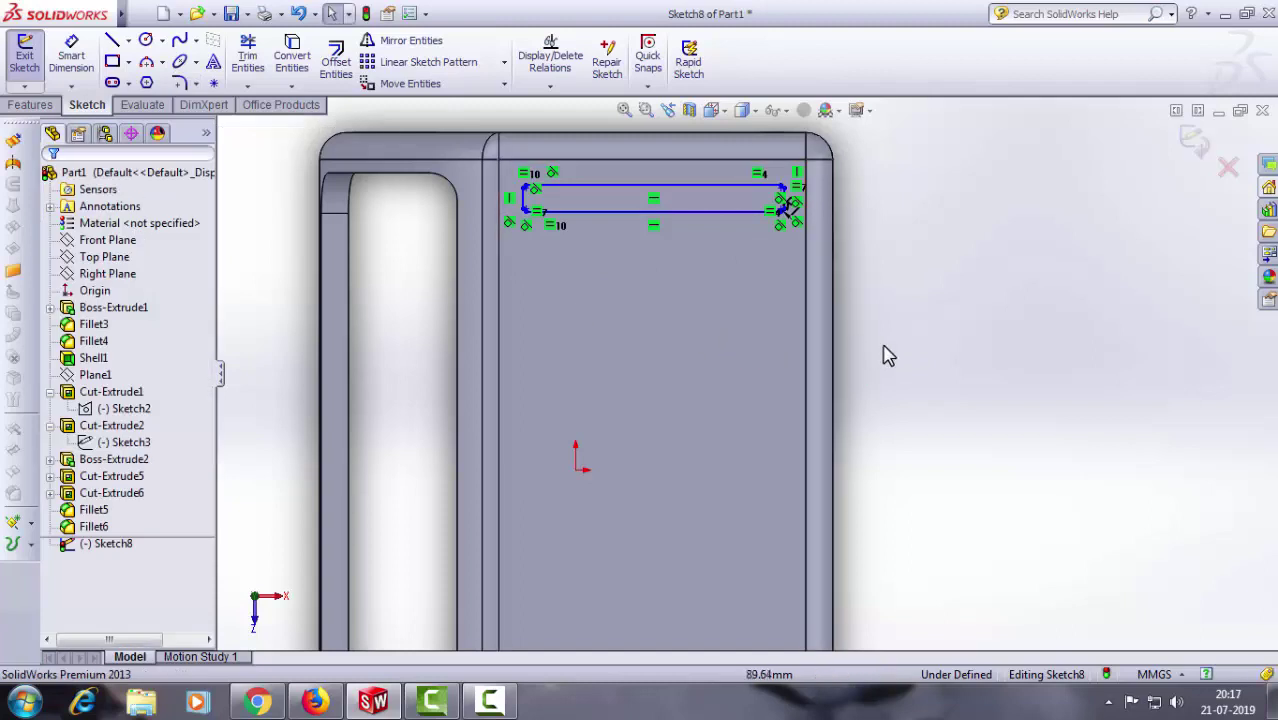
pyautogui.scroll(2, 740, 335)
pyautogui.scroll(-2, 683, 283)
pyautogui.scroll(-1, 683, 283)
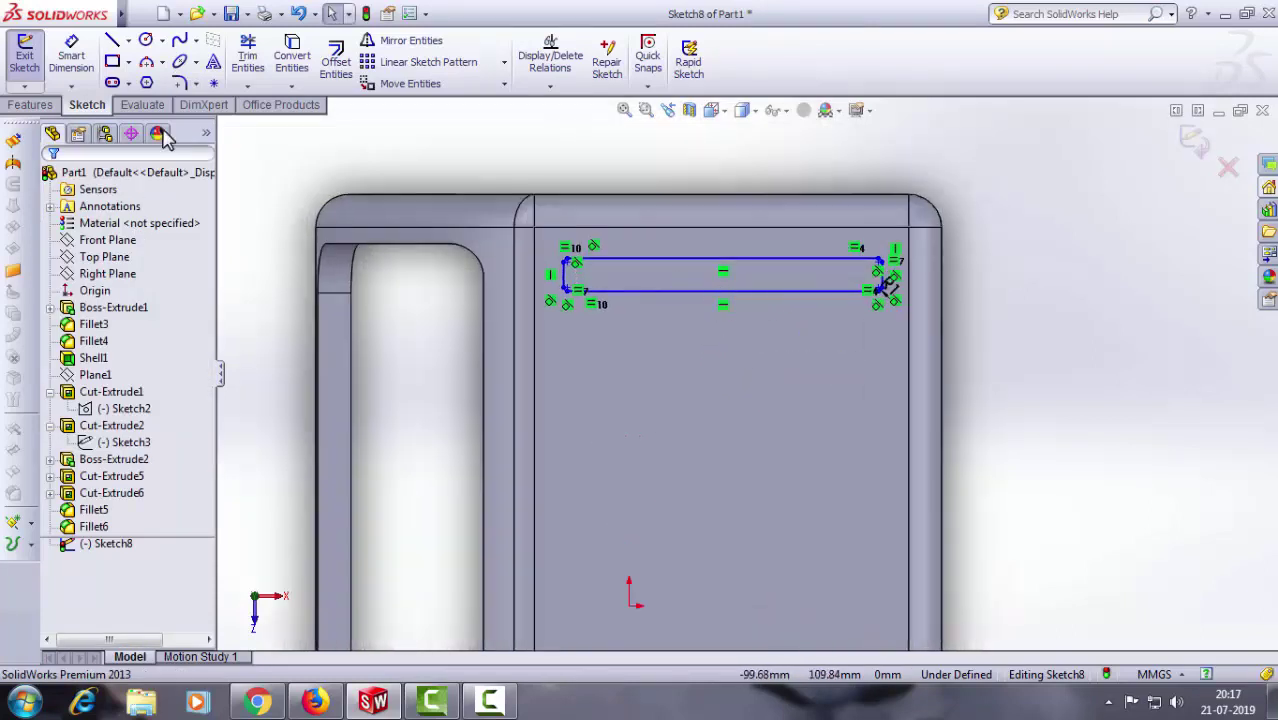
pyautogui.click(71, 55)
pyautogui.scroll(-2, 670, 275)
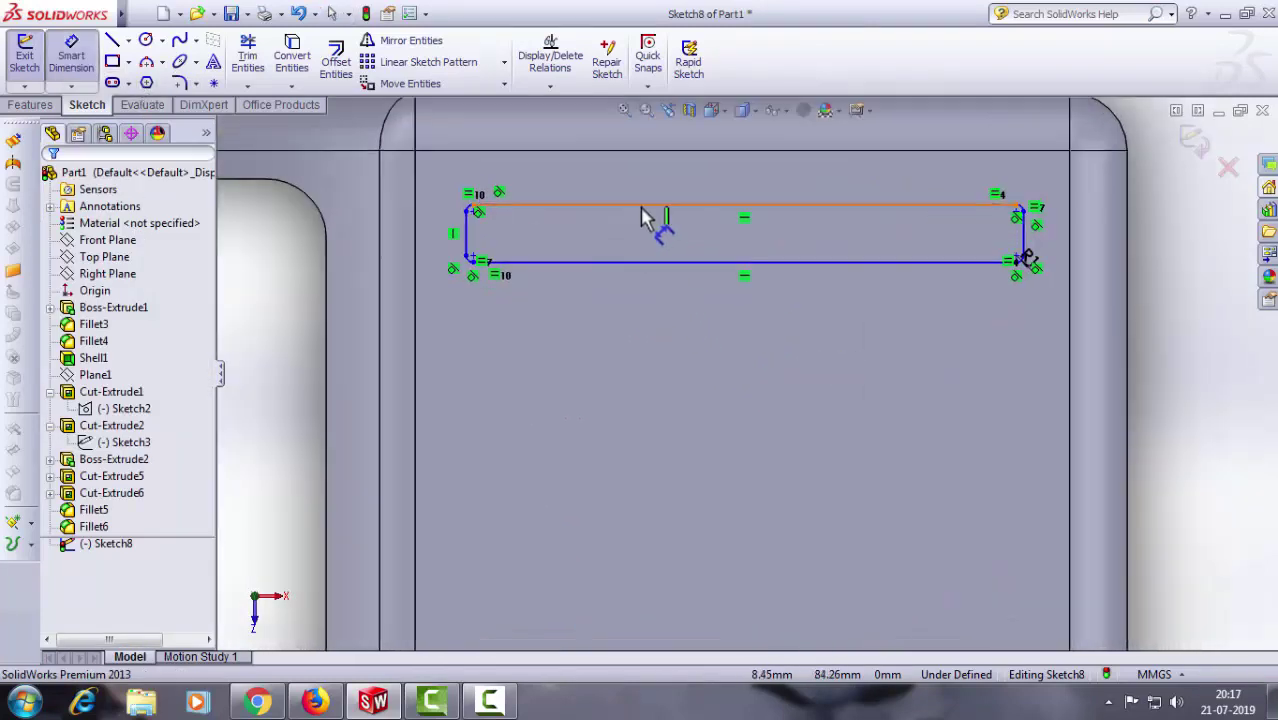
pyautogui.click(646, 205)
pyautogui.click(650, 262)
pyautogui.click(646, 248)
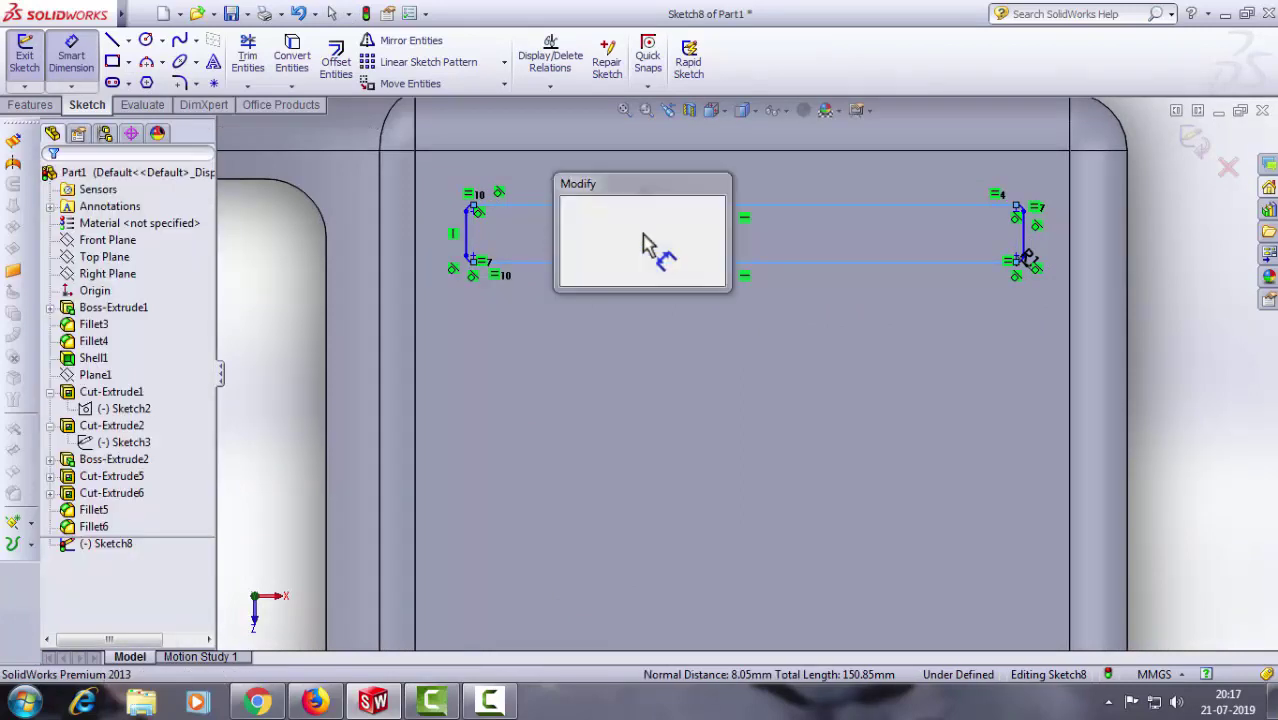
pyautogui.write('6')
pyautogui.press('Return')
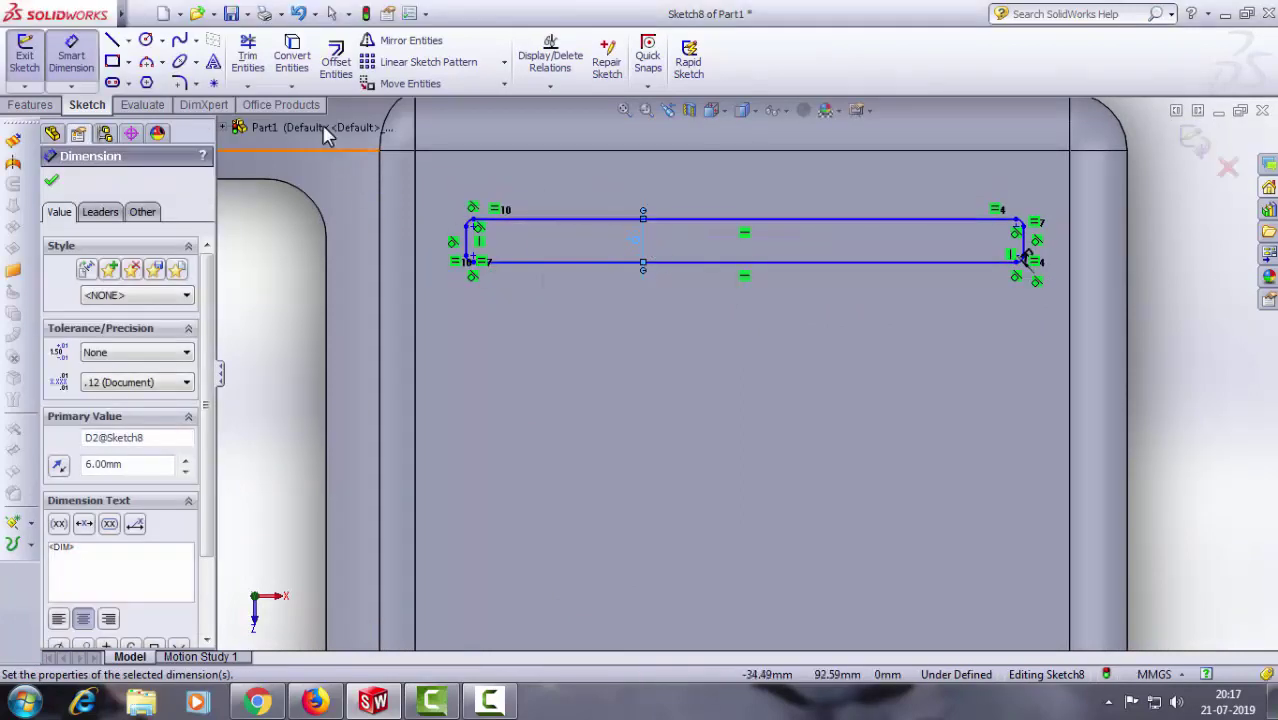
pyautogui.click(298, 13)
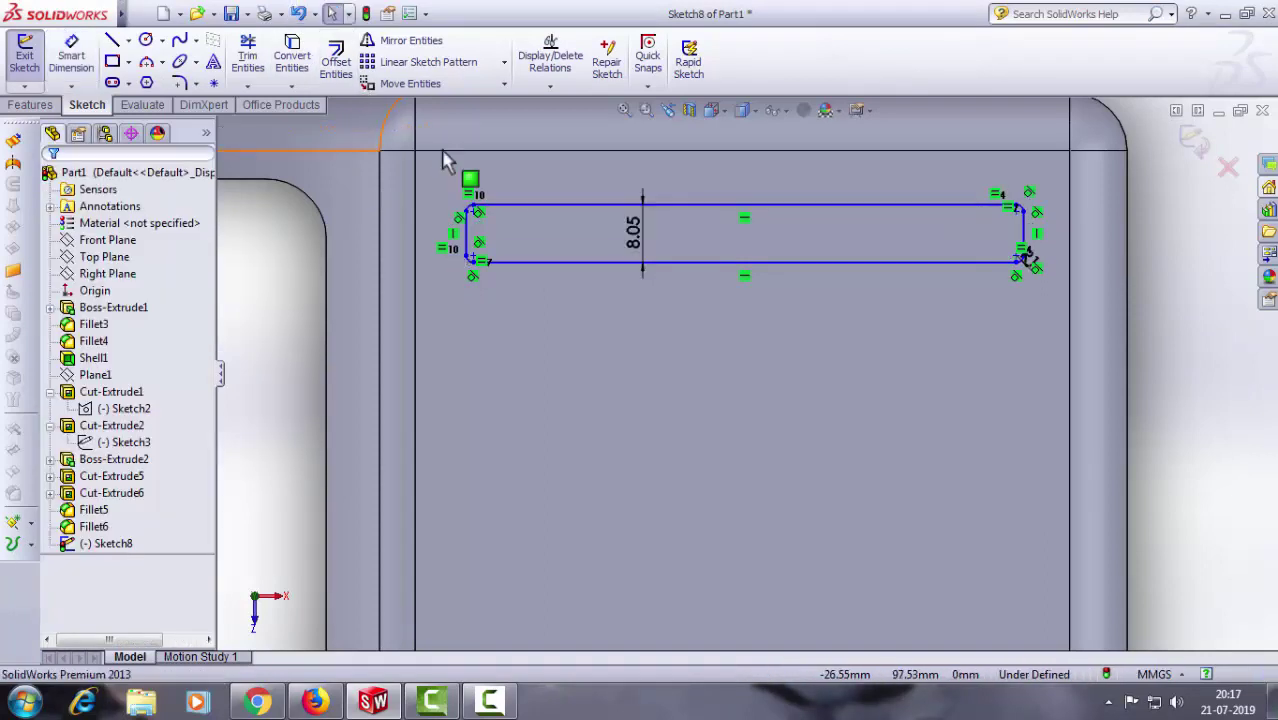
pyautogui.click(645, 240)
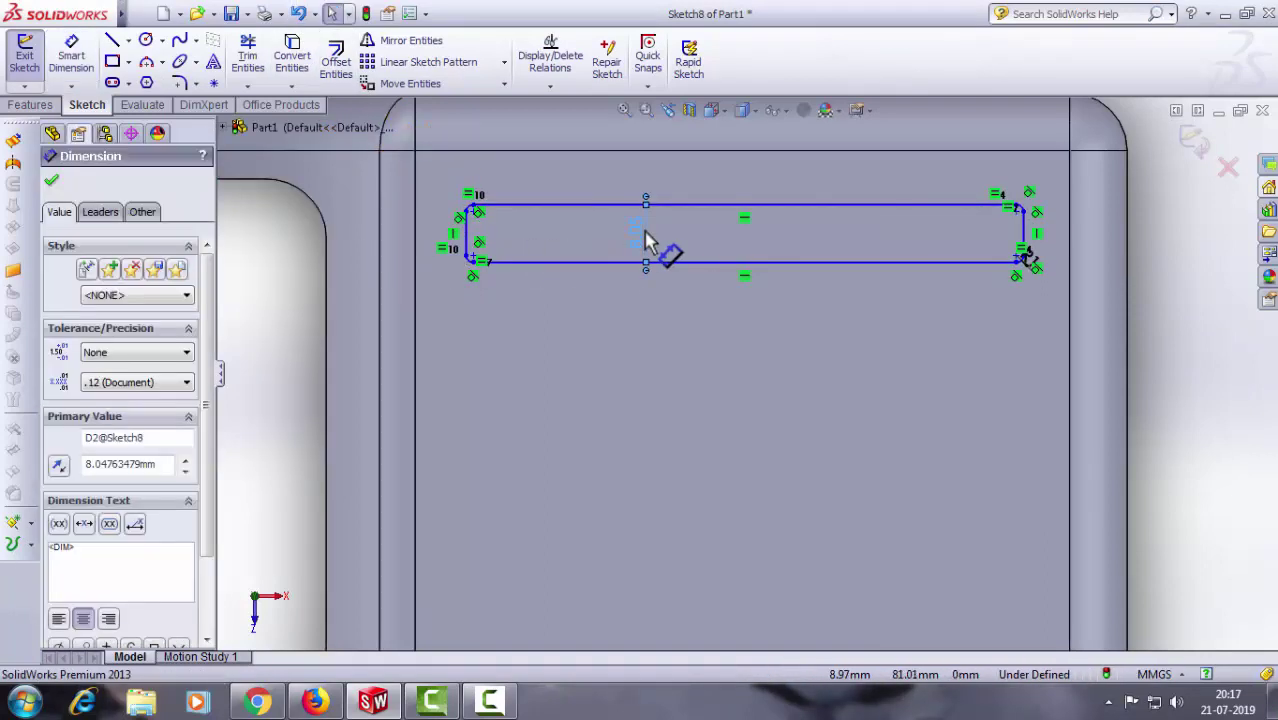
pyautogui.rightClick(645, 240)
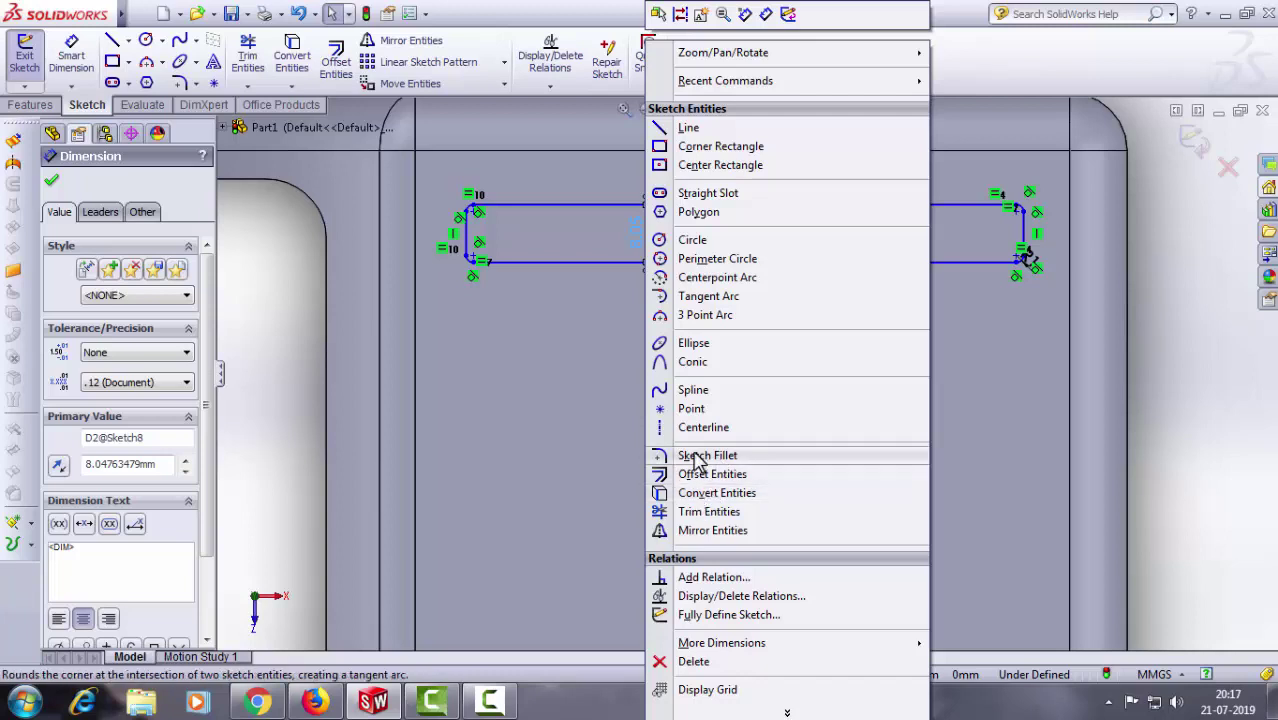
pyautogui.click(705, 661)
# Step: Dimension the slot's height between its bottom and top edges at 6 mm
pyautogui.click(71, 55)
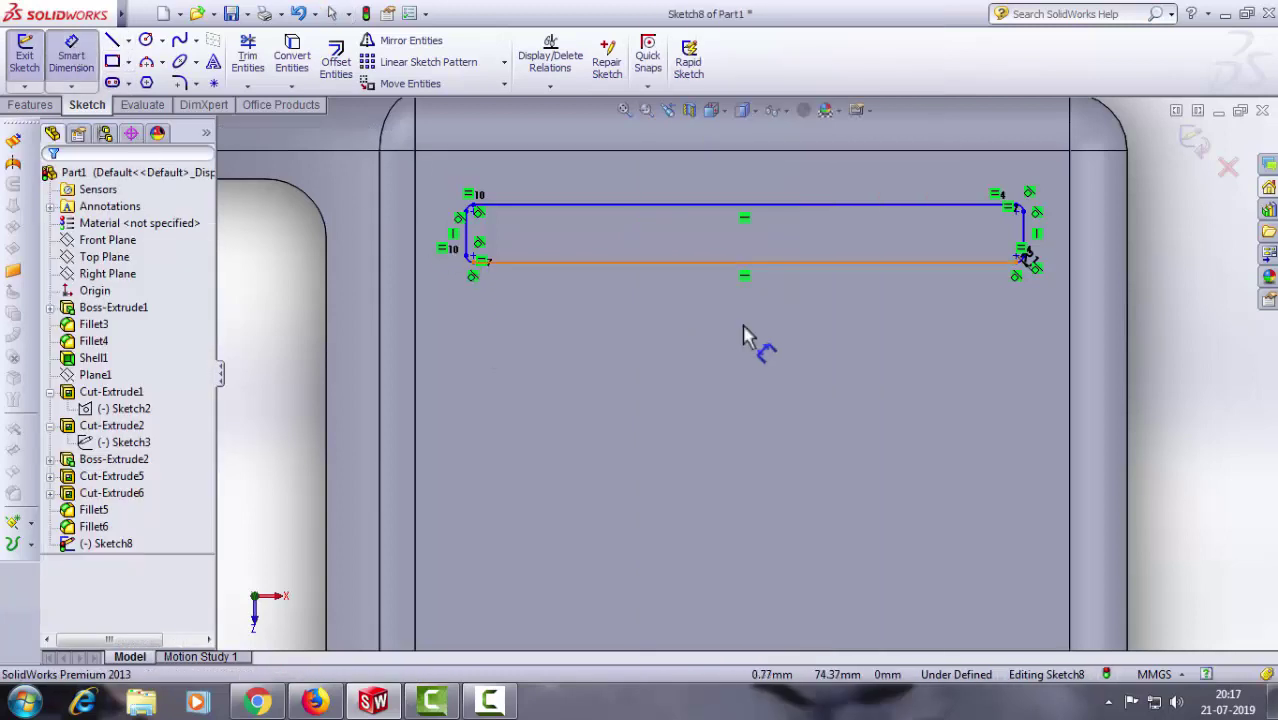
pyautogui.click(700, 263)
pyautogui.click(693, 207)
pyautogui.click(700, 240)
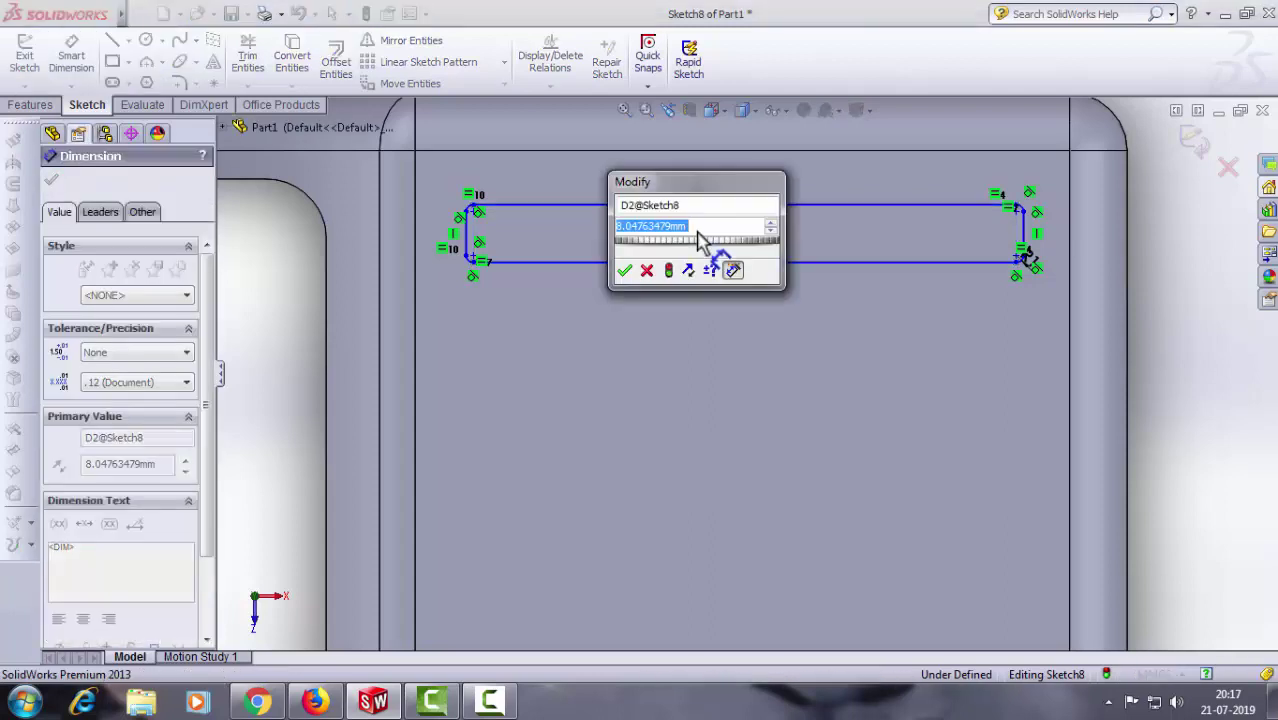
pyautogui.write('6')
pyautogui.press('Return')
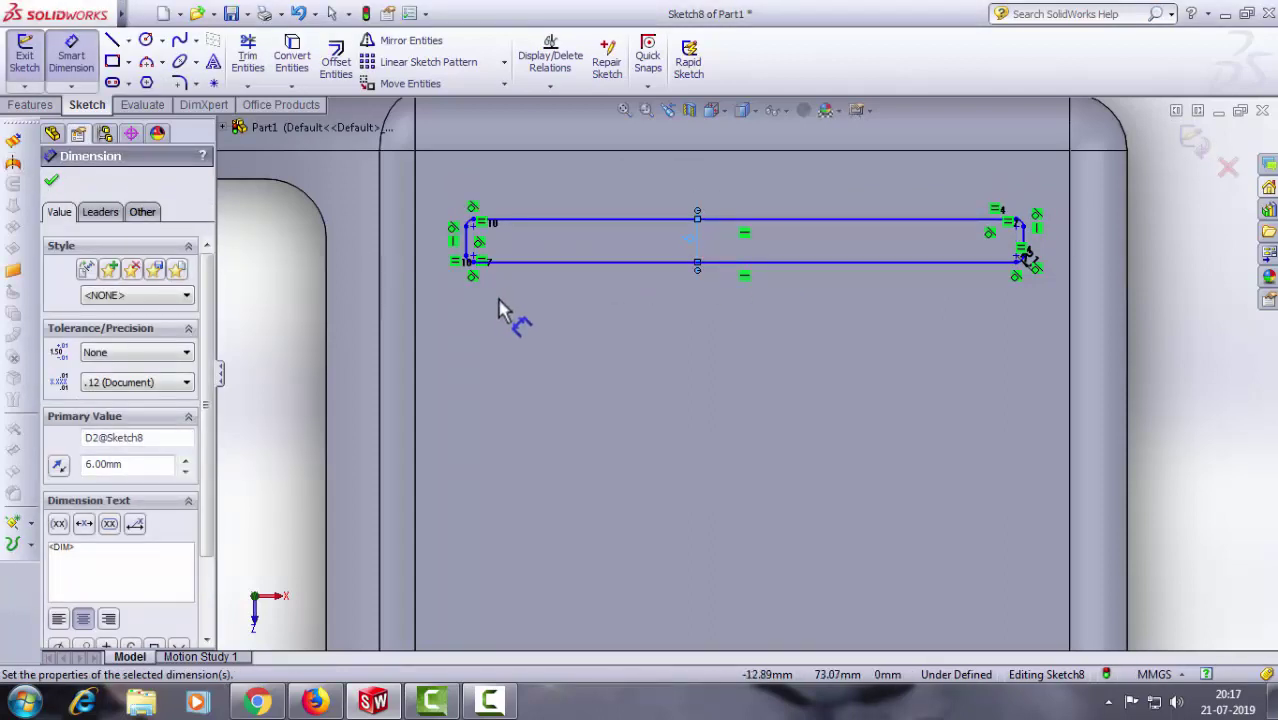
pyautogui.click(51, 180)
# Step: Drag the slot upward toward the top edge of the face
pyautogui.scroll(-3, 665, 371)
pyautogui.scroll(5, 662, 360)
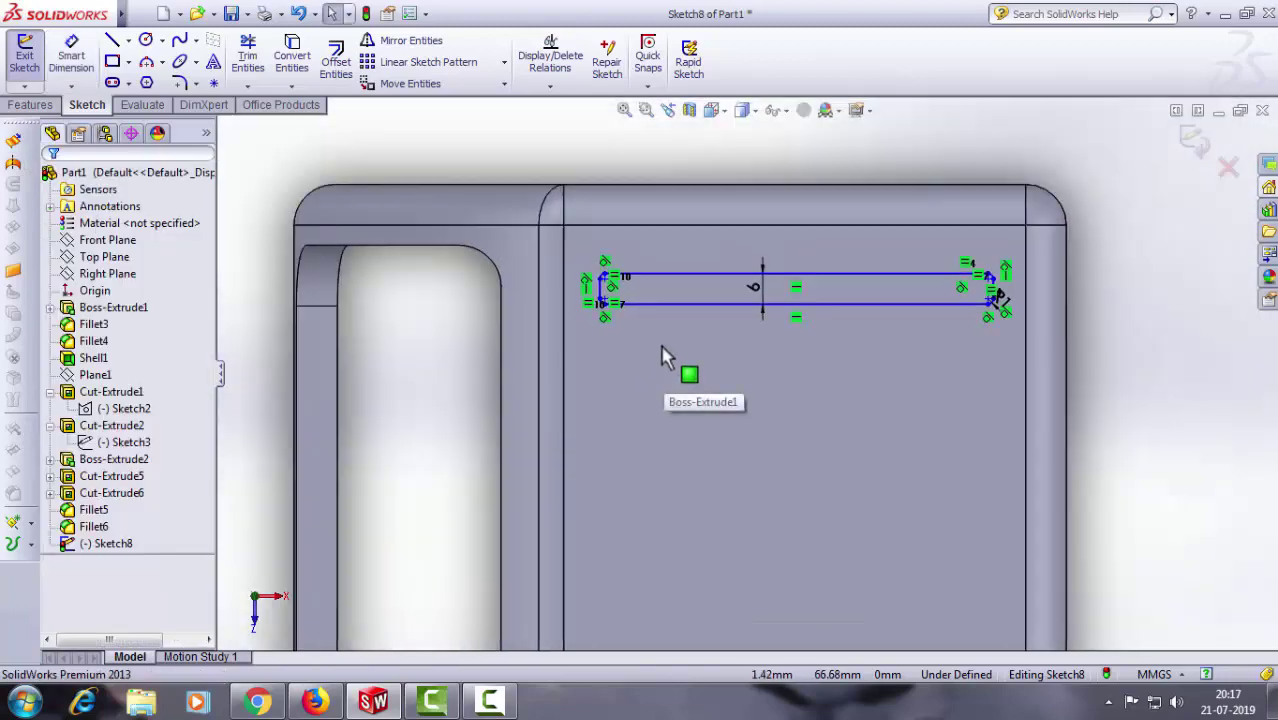
pyautogui.scroll(3, 663, 357)
pyautogui.scroll(-2, 676, 351)
pyautogui.scroll(-3, 746, 365)
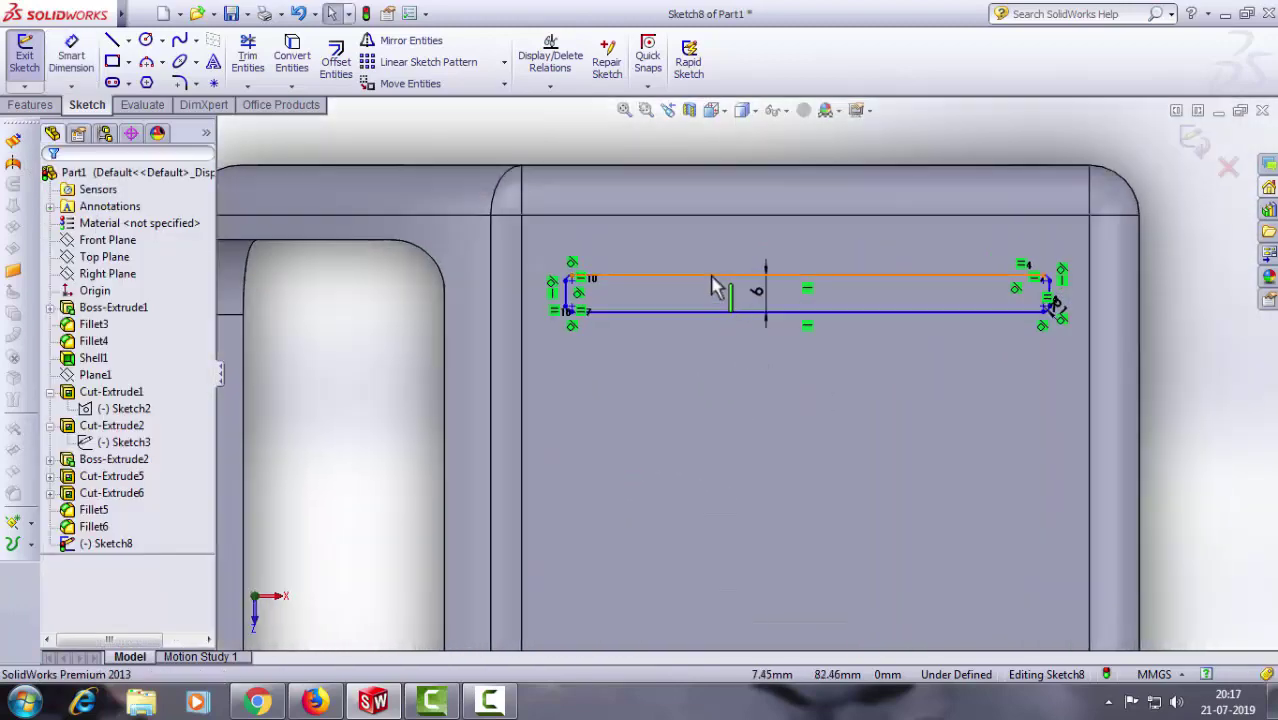
pyautogui.moveTo(713, 287); pyautogui.dragTo(706, 268)
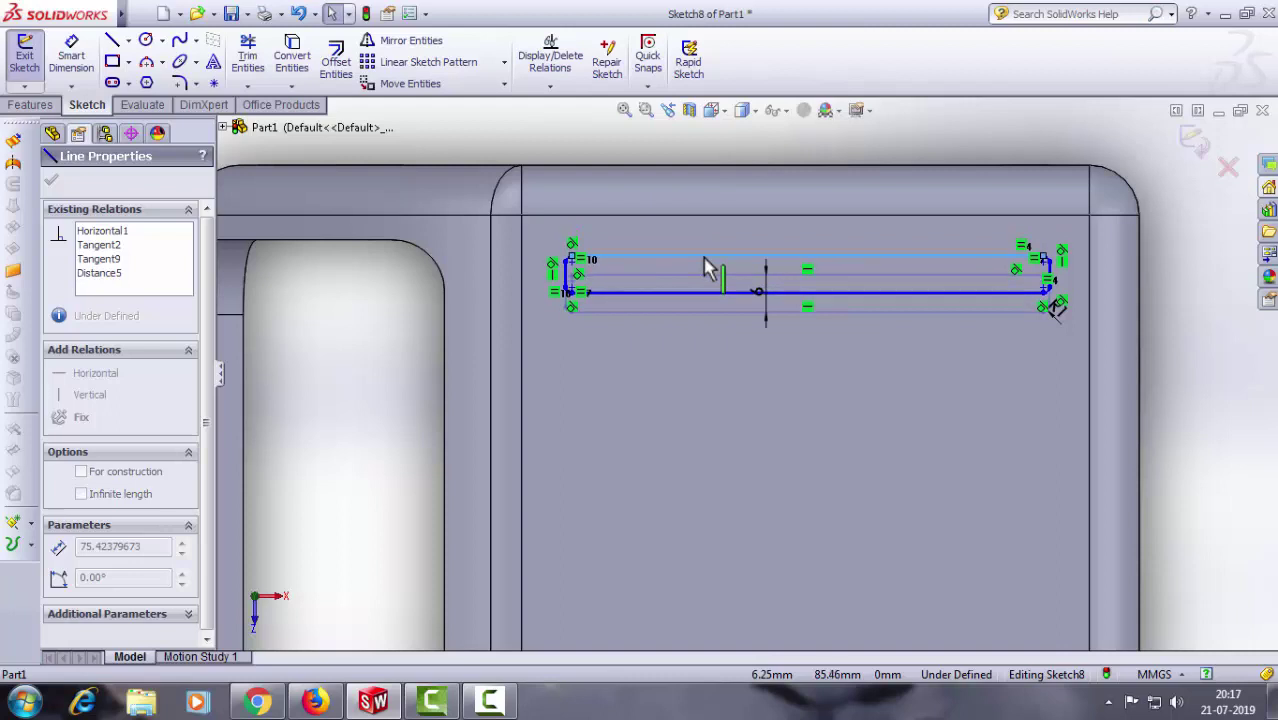
pyautogui.click(51, 180)
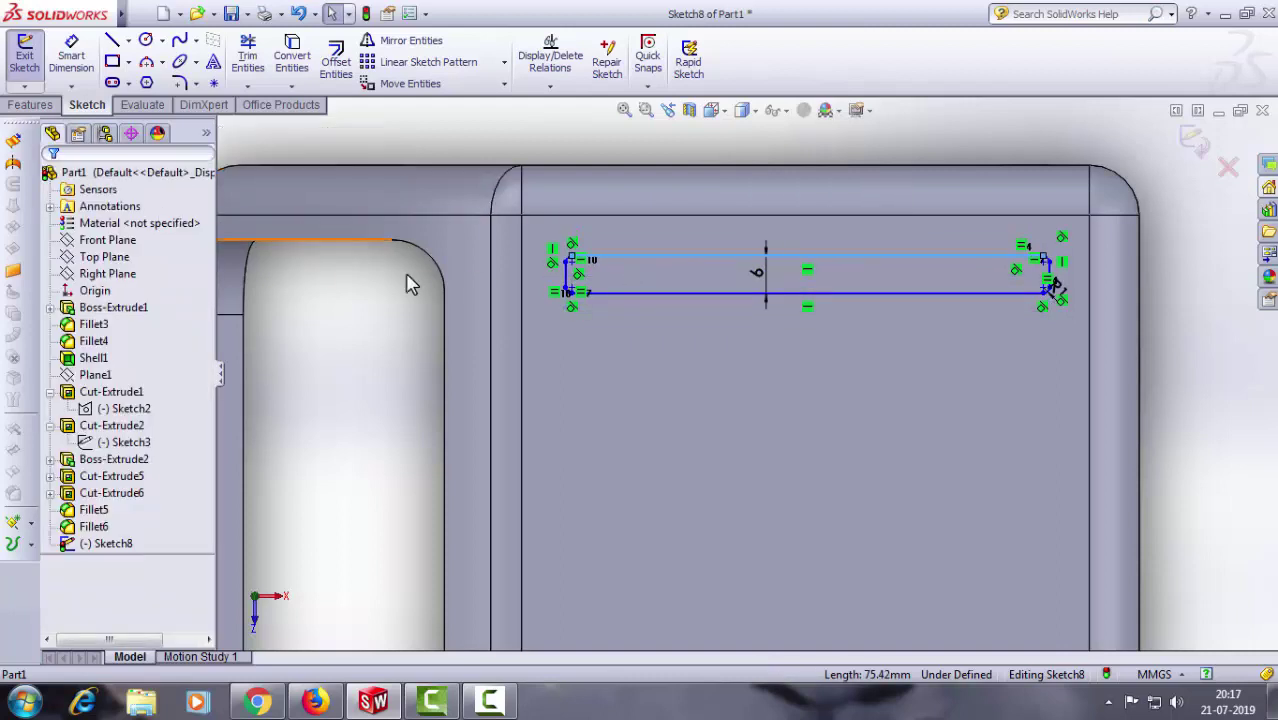
pyautogui.scroll(2, 563, 218)
pyautogui.scroll(3, 605, 322)
pyautogui.scroll(-2, 884, 476)
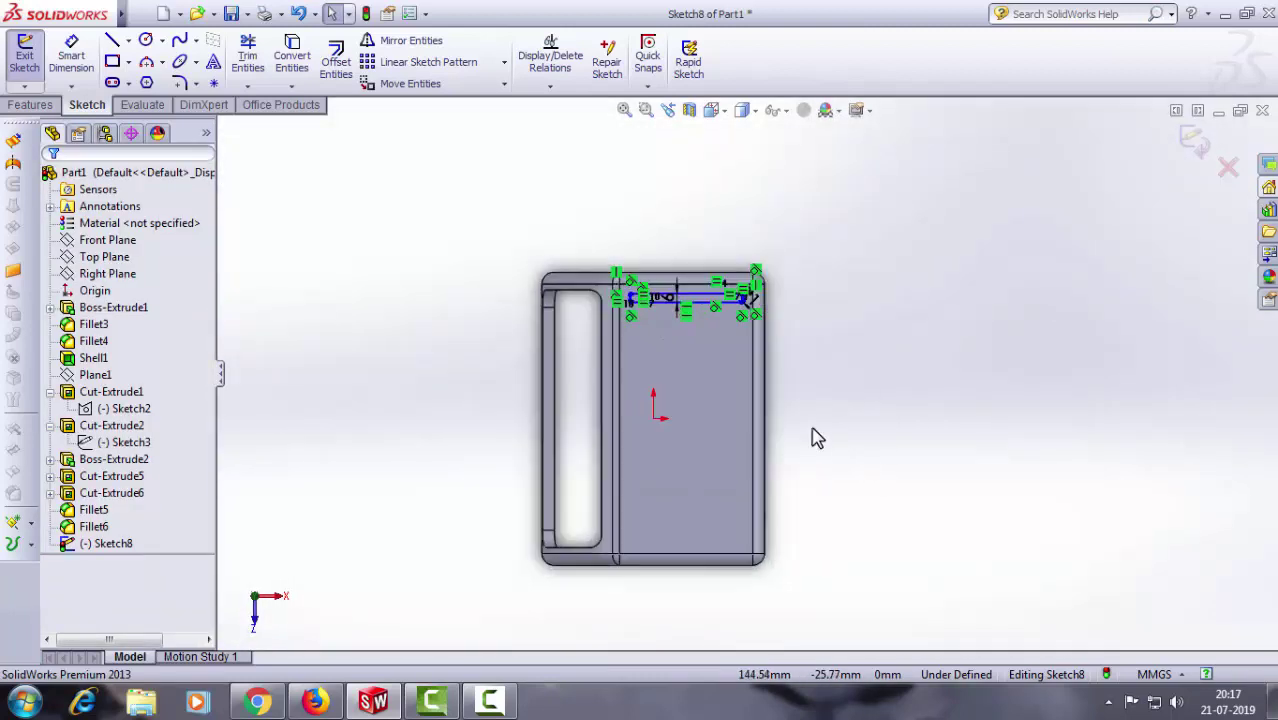
pyautogui.scroll(-1, 843, 318)
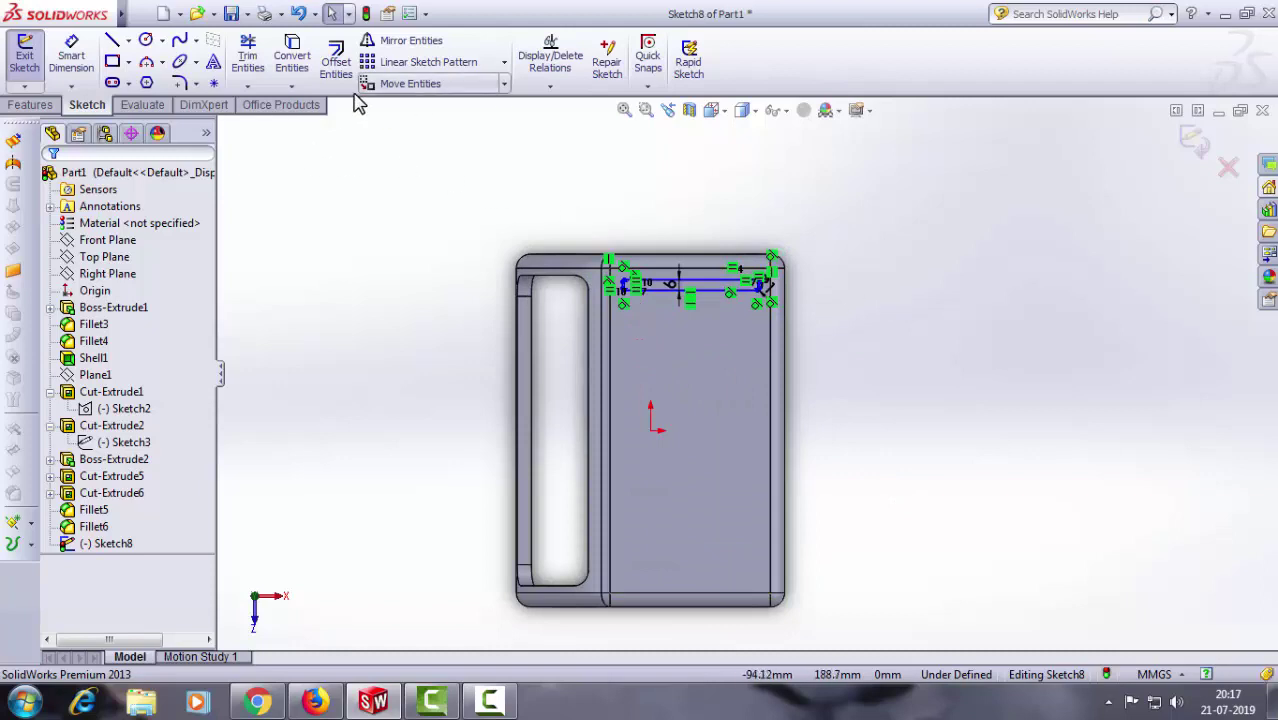
# Step: Start a Linear Sketch Pattern with its direction along the vertical edge
pyautogui.click(503, 62)
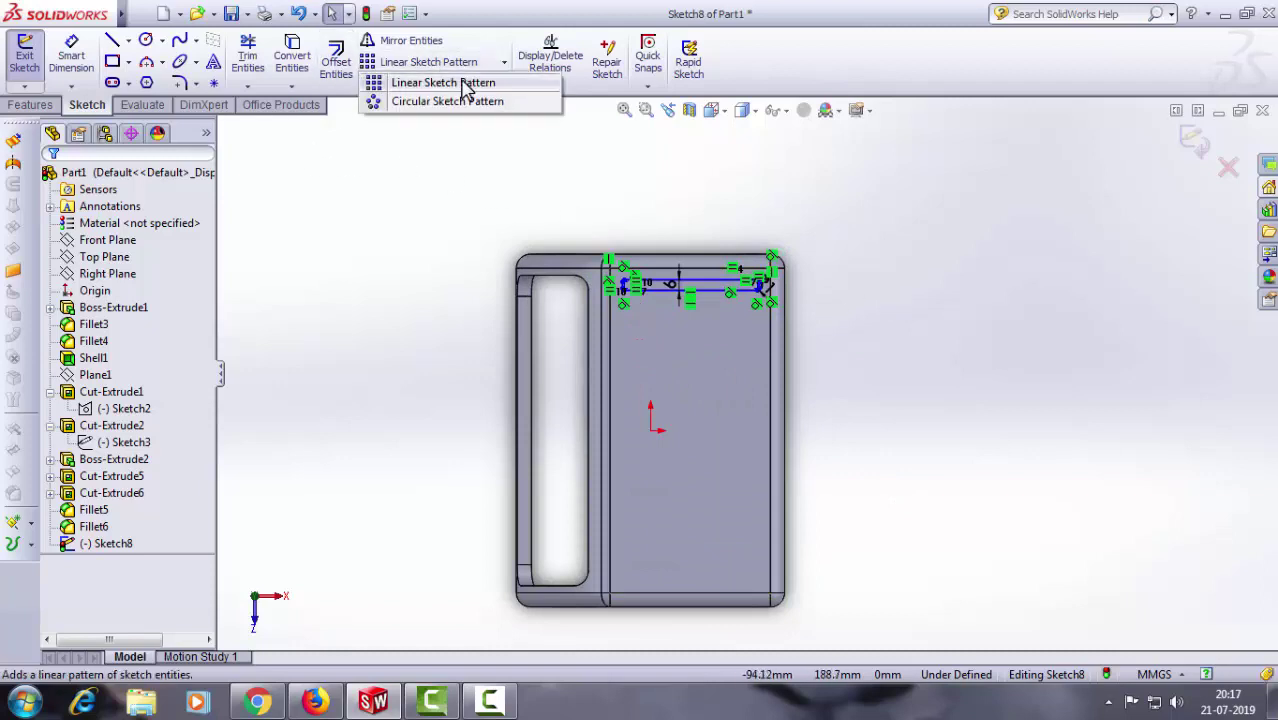
pyautogui.click(460, 82)
pyautogui.scroll(-3, 645, 300)
pyautogui.scroll(-3, 648, 305)
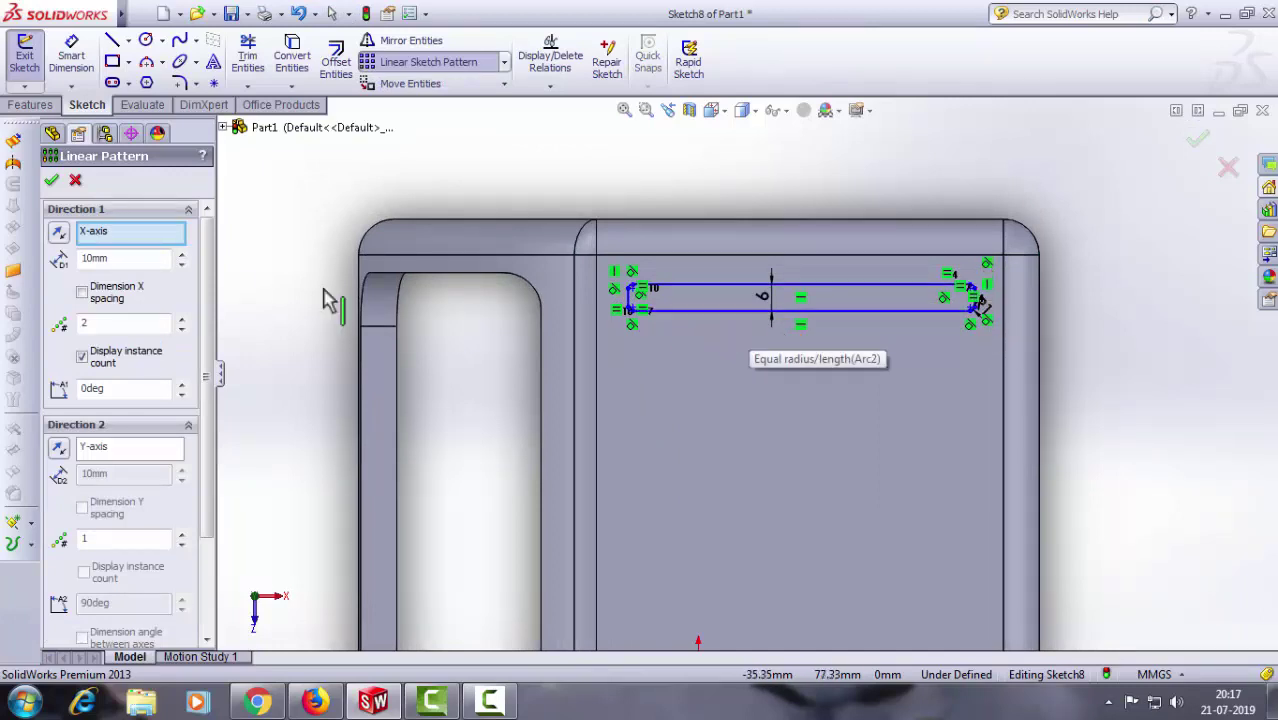
pyautogui.click(598, 345)
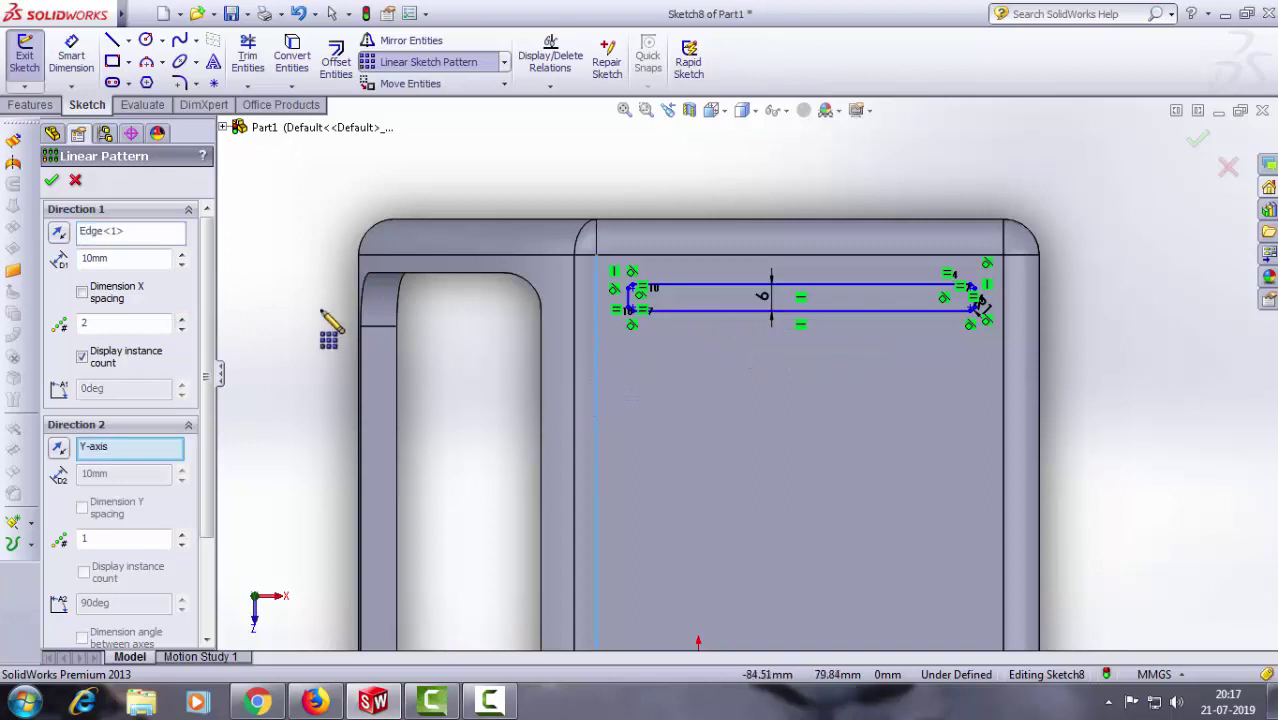
pyautogui.press('z')
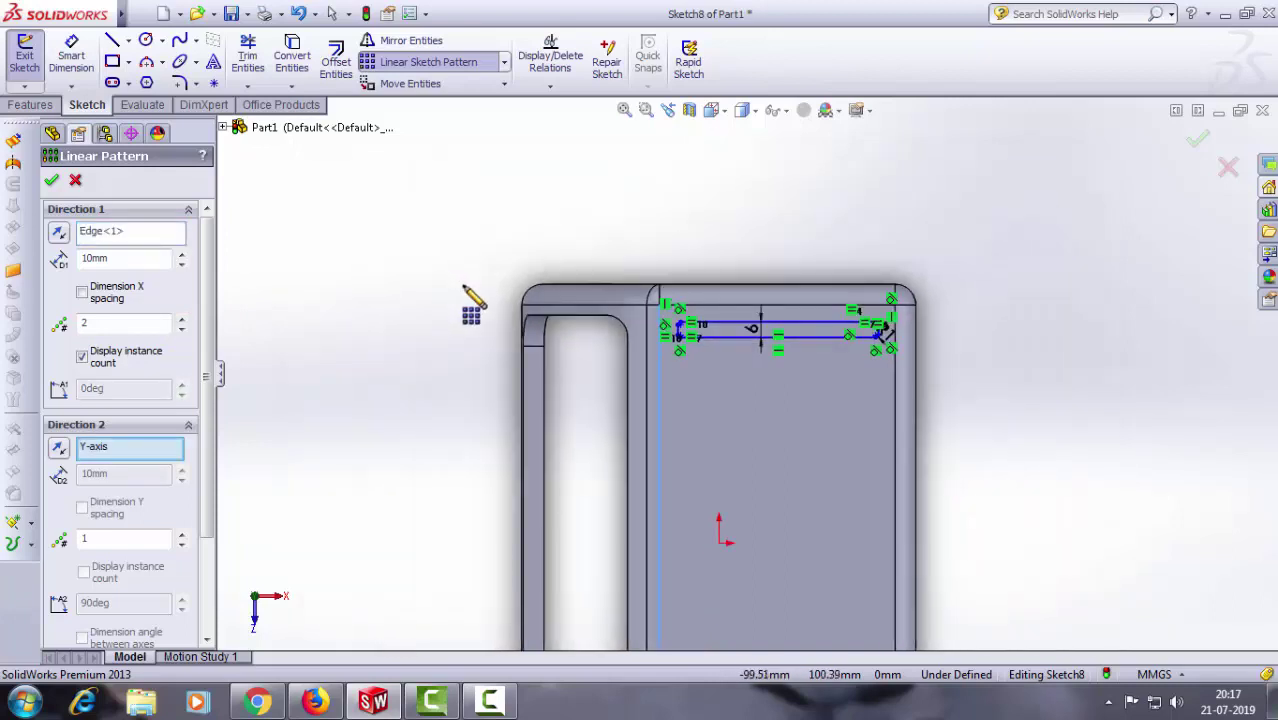
pyautogui.moveTo(208, 448); pyautogui.dragTo(210, 545)
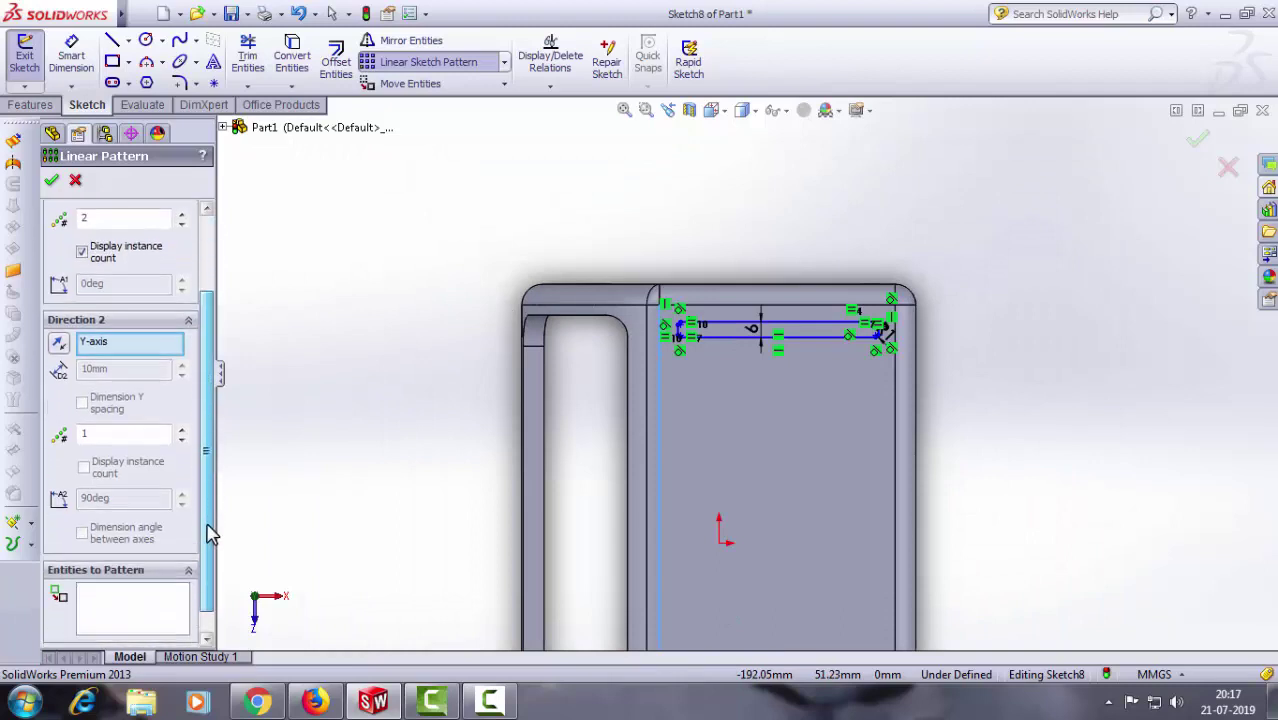
# Step: Cancel the pattern, then box-select the whole slot's arcs, lines and dimensions
pyautogui.click(108, 580)
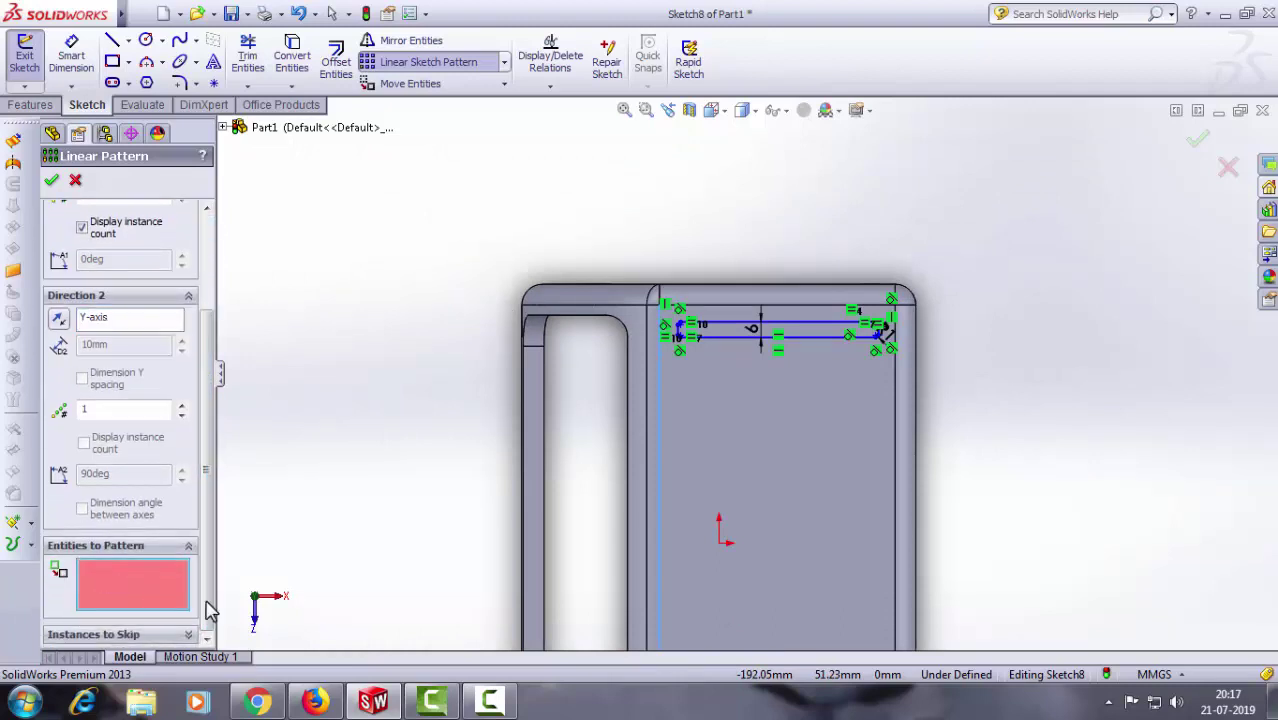
pyautogui.click(887, 333)
pyautogui.scroll(-3, 764, 348)
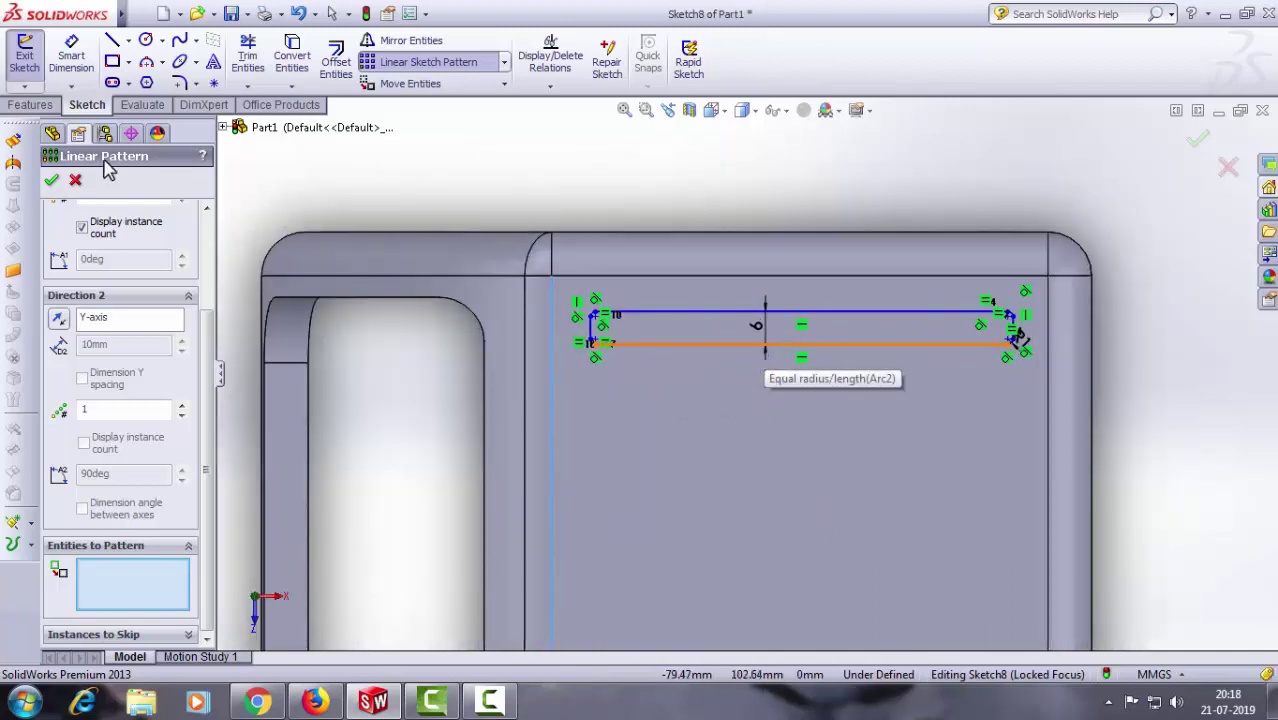
pyautogui.click(75, 180)
pyautogui.moveTo(1030, 302); pyautogui.dragTo(578, 366)
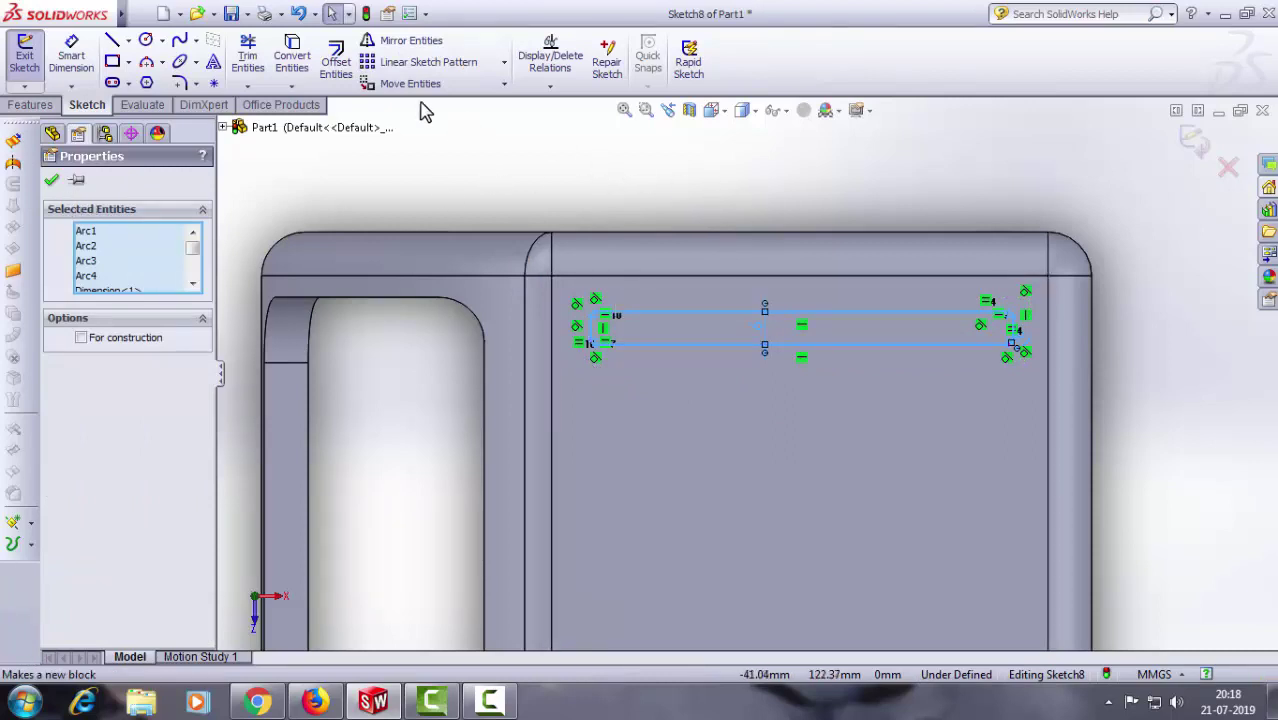
# Step: Start a linear sketch pattern of the slot along the vertical edge
pyautogui.click(410, 65)
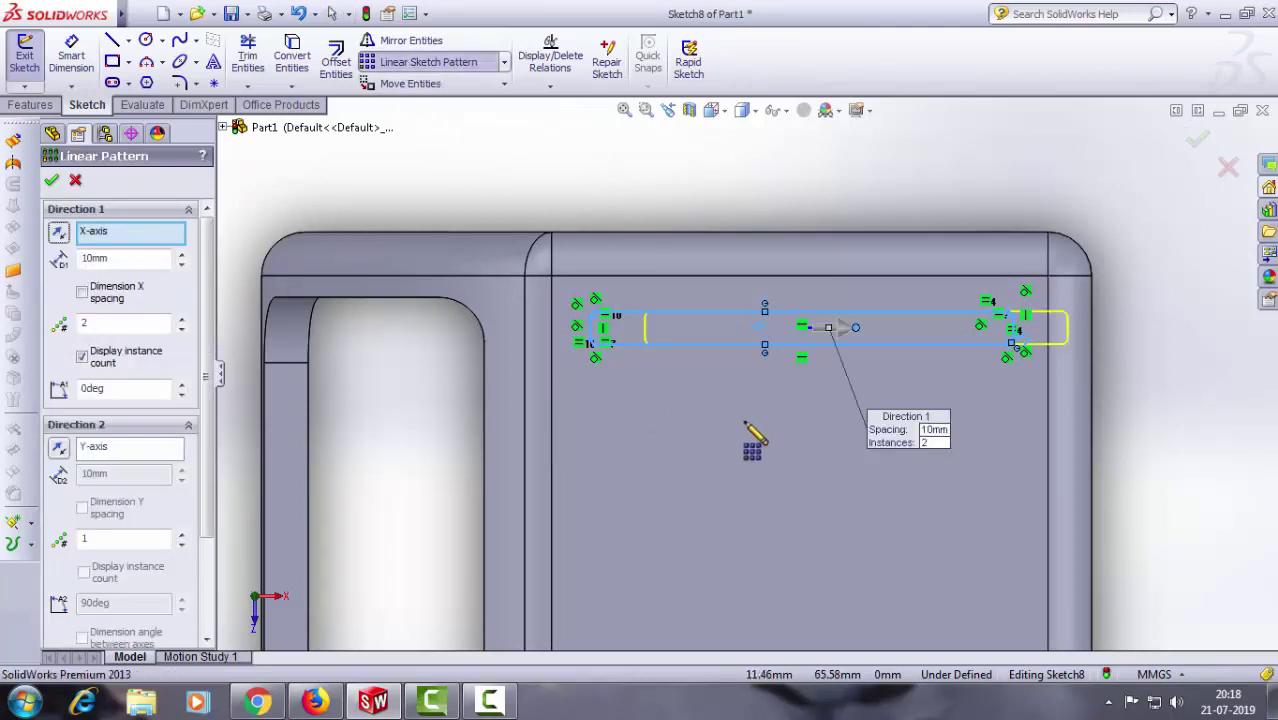
pyautogui.click(557, 418)
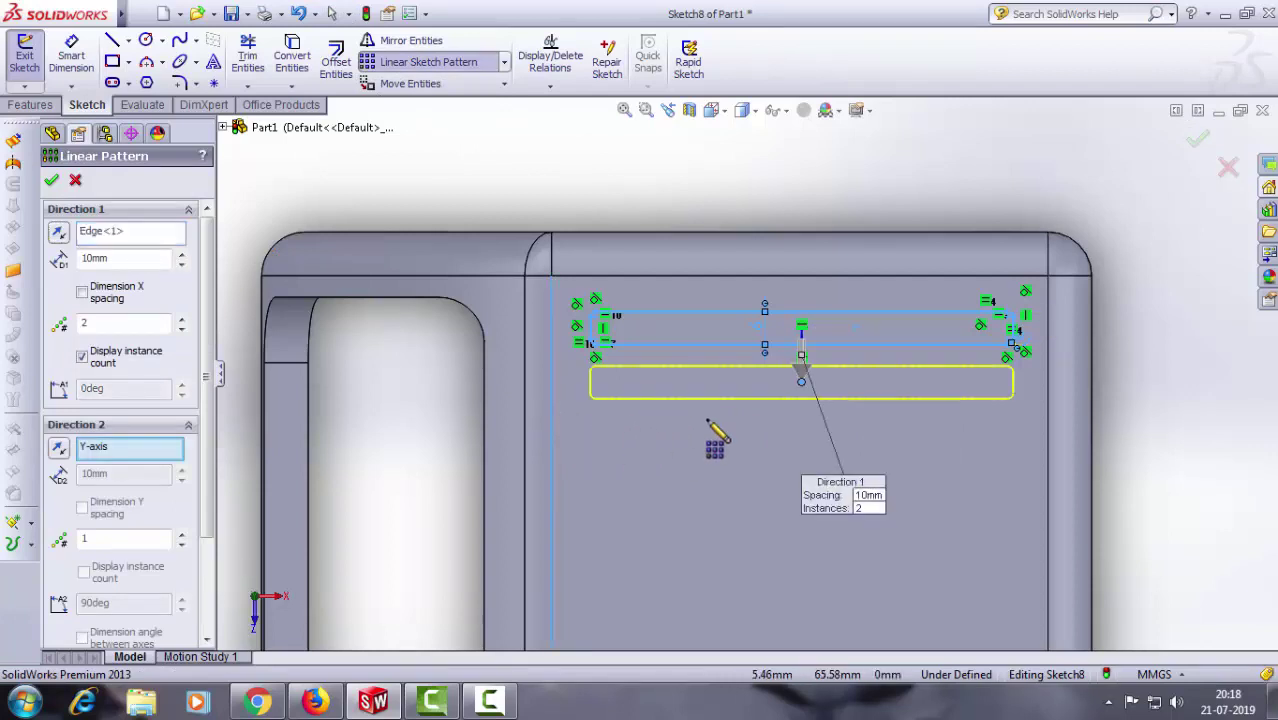
pyautogui.click(182, 319)
# Step: Raise the pattern to 18 slot instances at 10 mm spacing
pyautogui.scroll(-3, 722, 365)
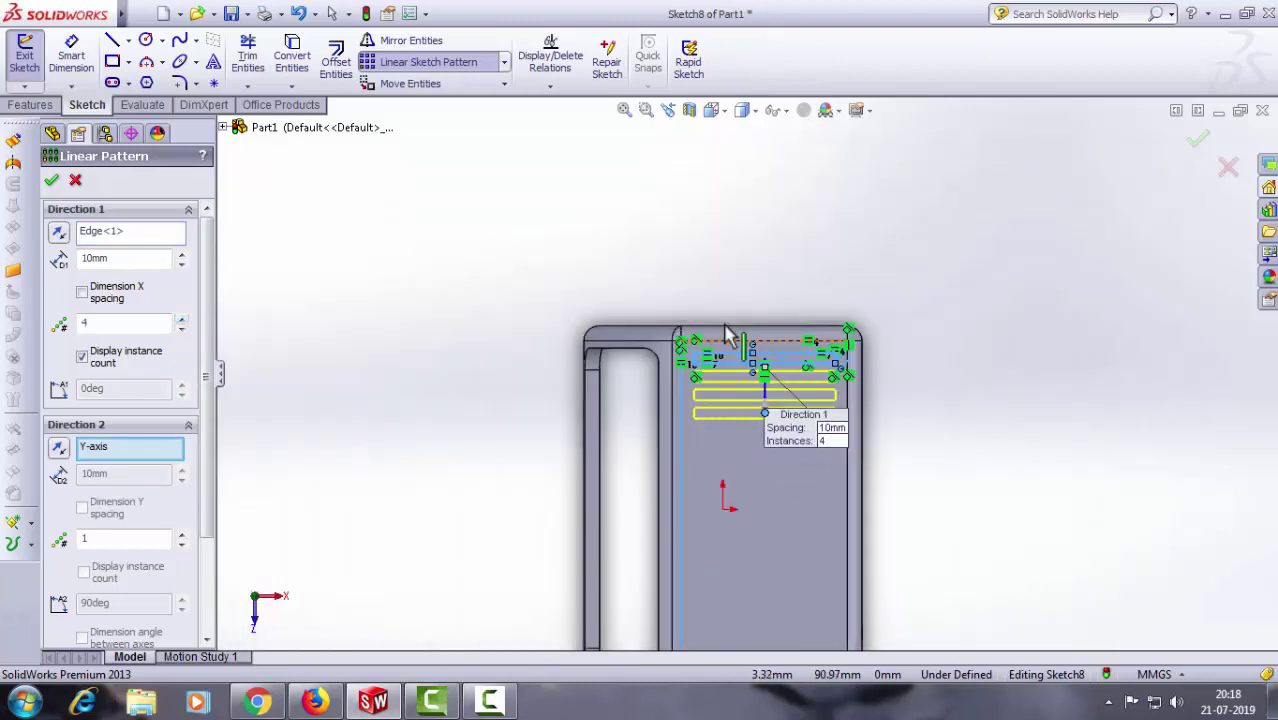
pyautogui.scroll(-3, 740, 360)
pyautogui.scroll(-2, 856, 590)
pyautogui.scroll(-1, 825, 570)
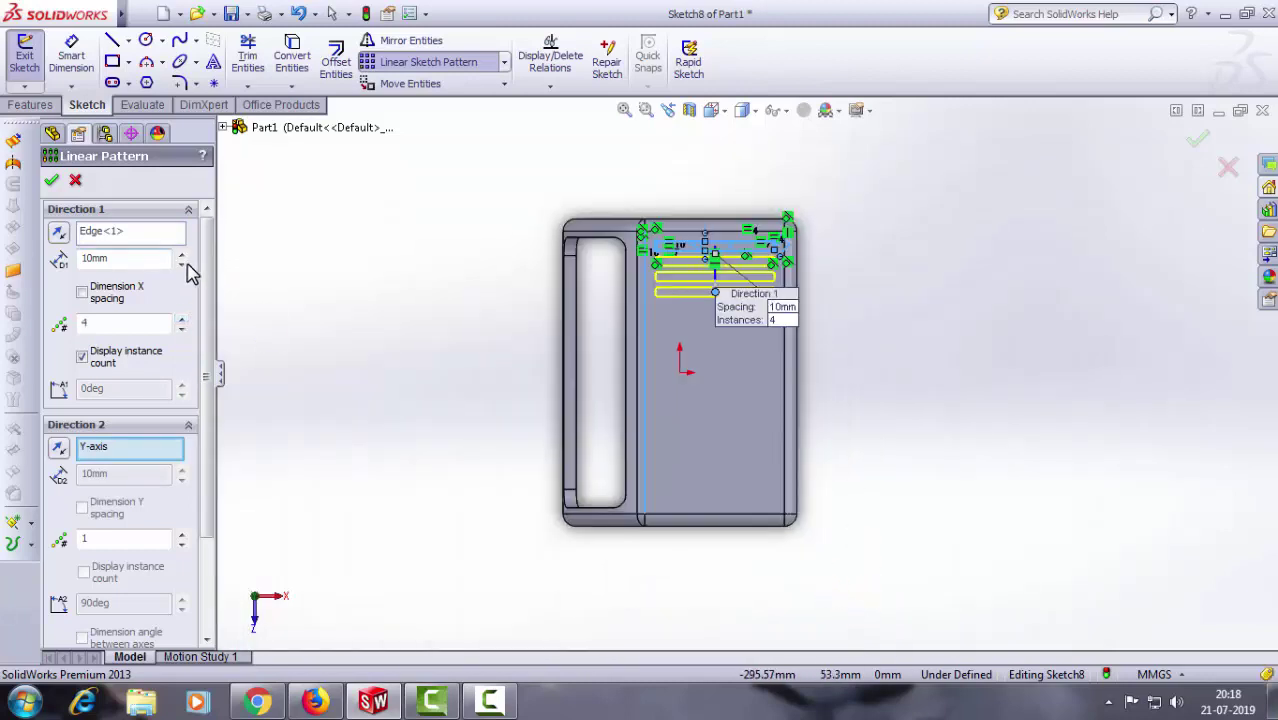
pyautogui.click(183, 321)
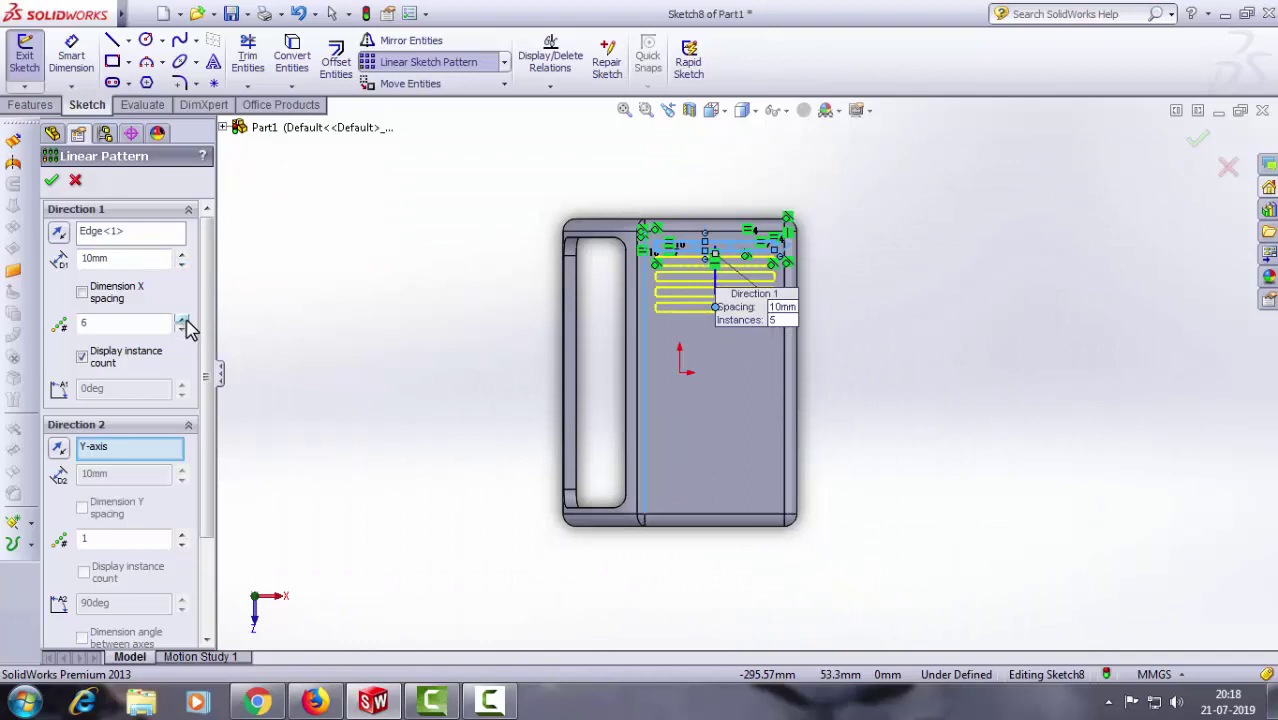
pyautogui.click(183, 321)
pyautogui.click(183, 321)
pyautogui.click(183, 321)
pyautogui.click(183, 321)
pyautogui.click(183, 321)
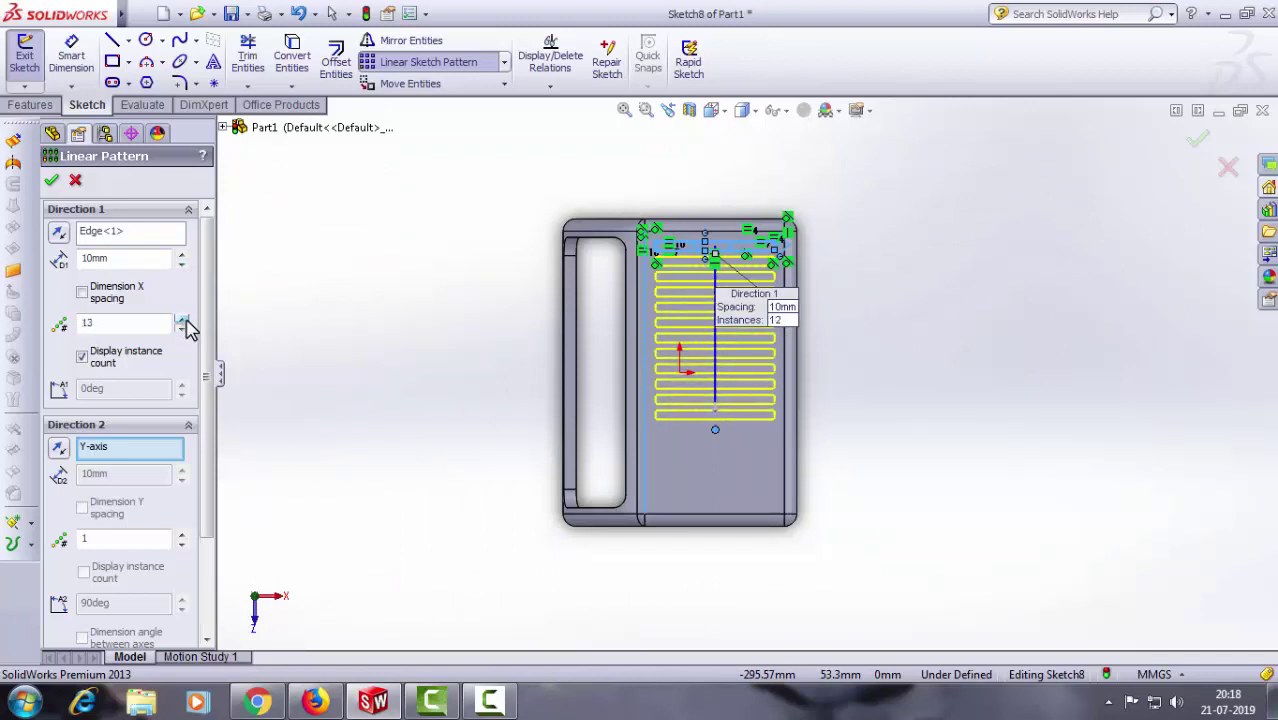
pyautogui.click(183, 321)
pyautogui.click(183, 321)
pyautogui.click(183, 321)
pyautogui.click(183, 321)
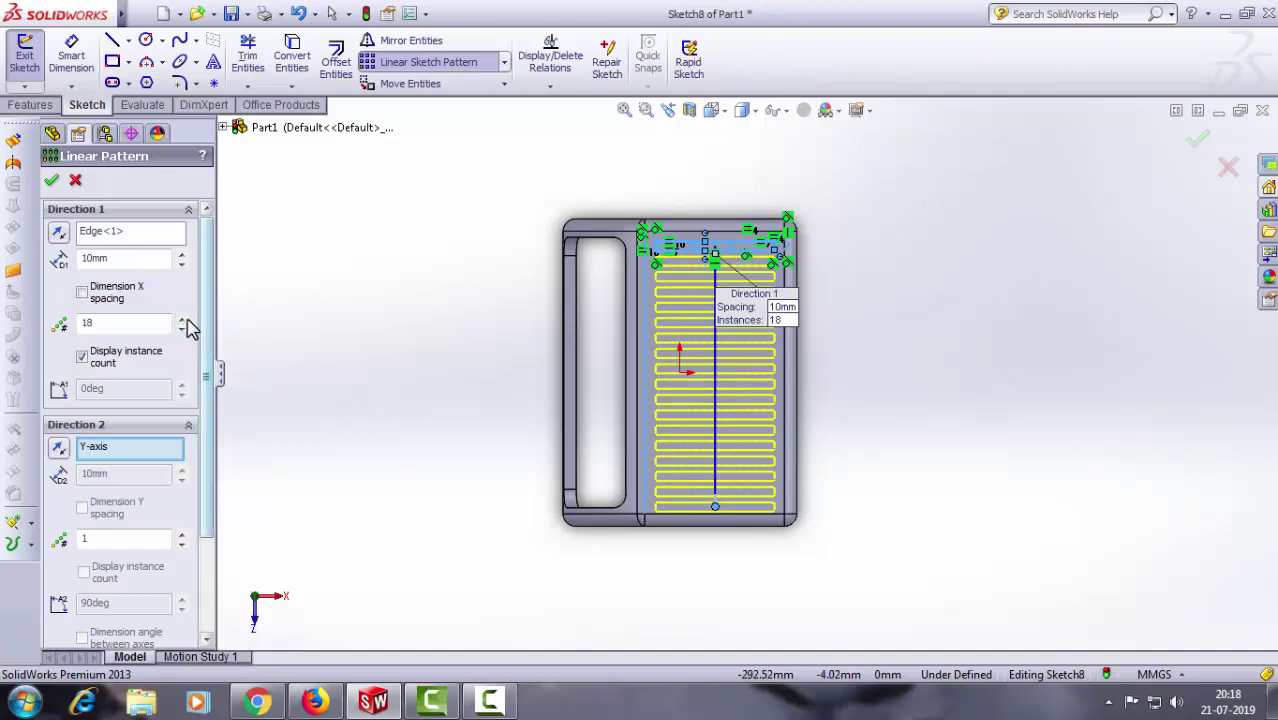
# Step: Try different slot spacings and copy counts in the linear pattern
pyautogui.click(183, 268)
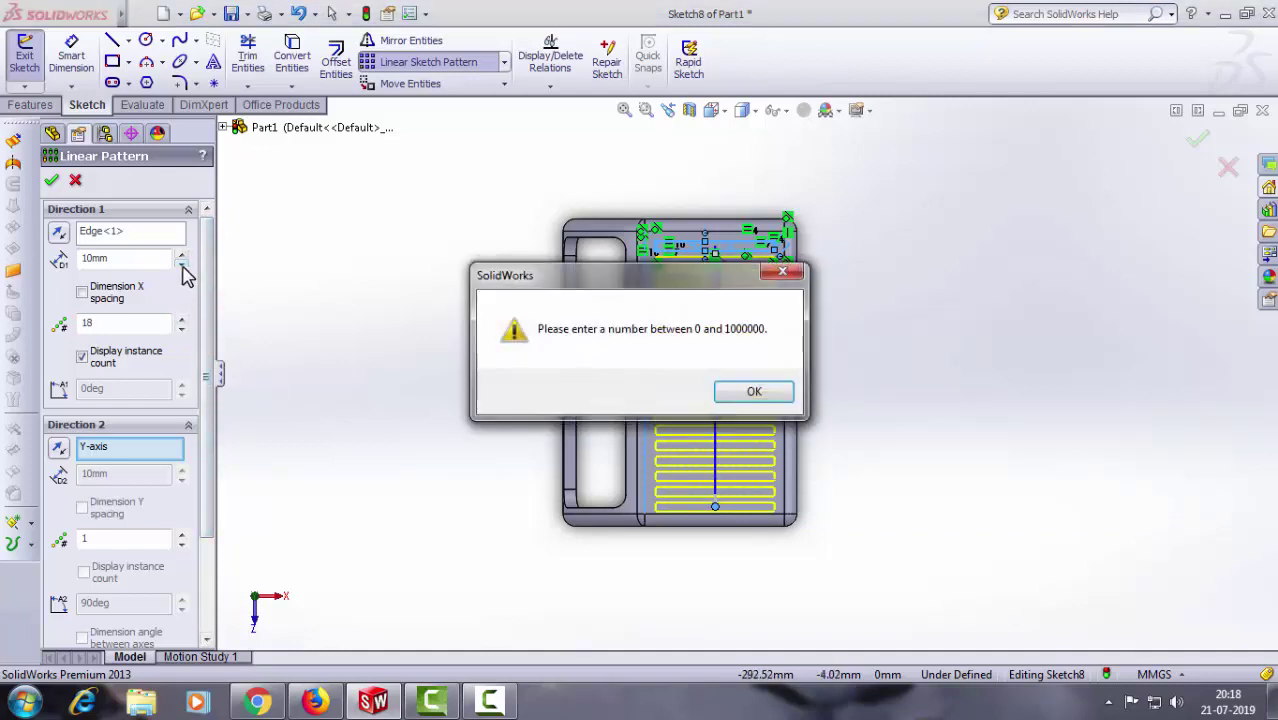
pyautogui.click(787, 266)
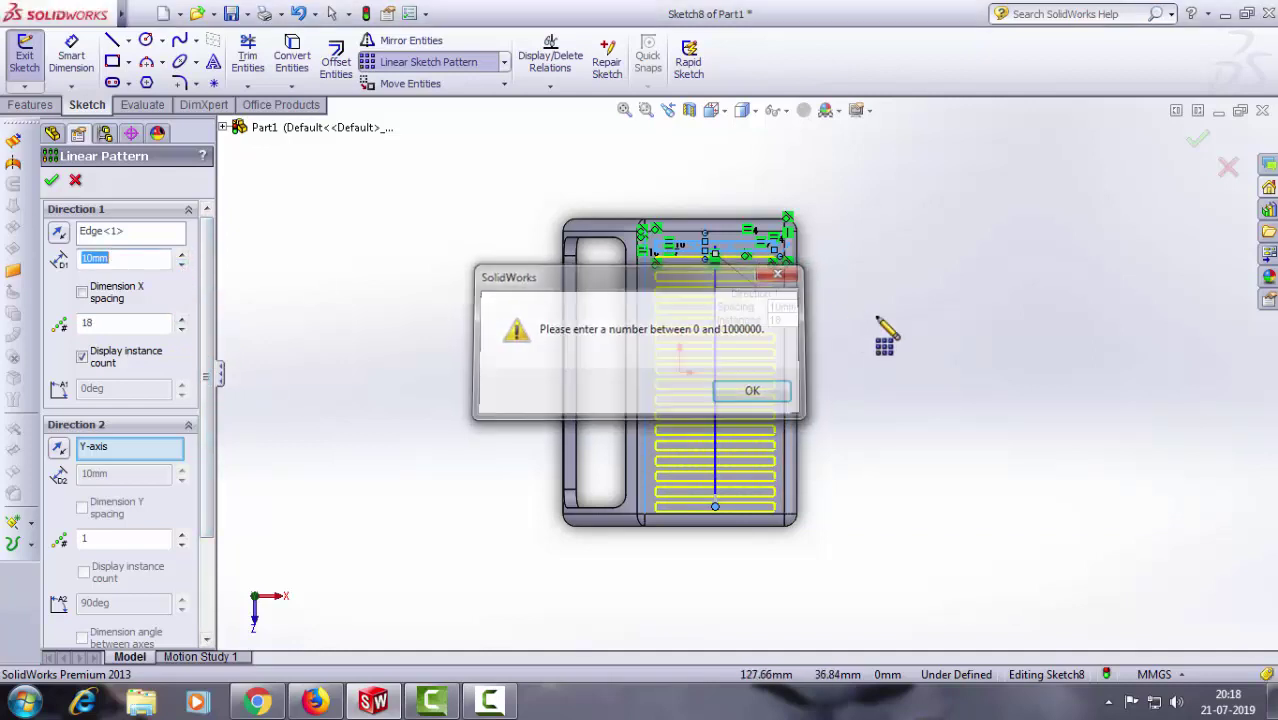
pyautogui.click(184, 256)
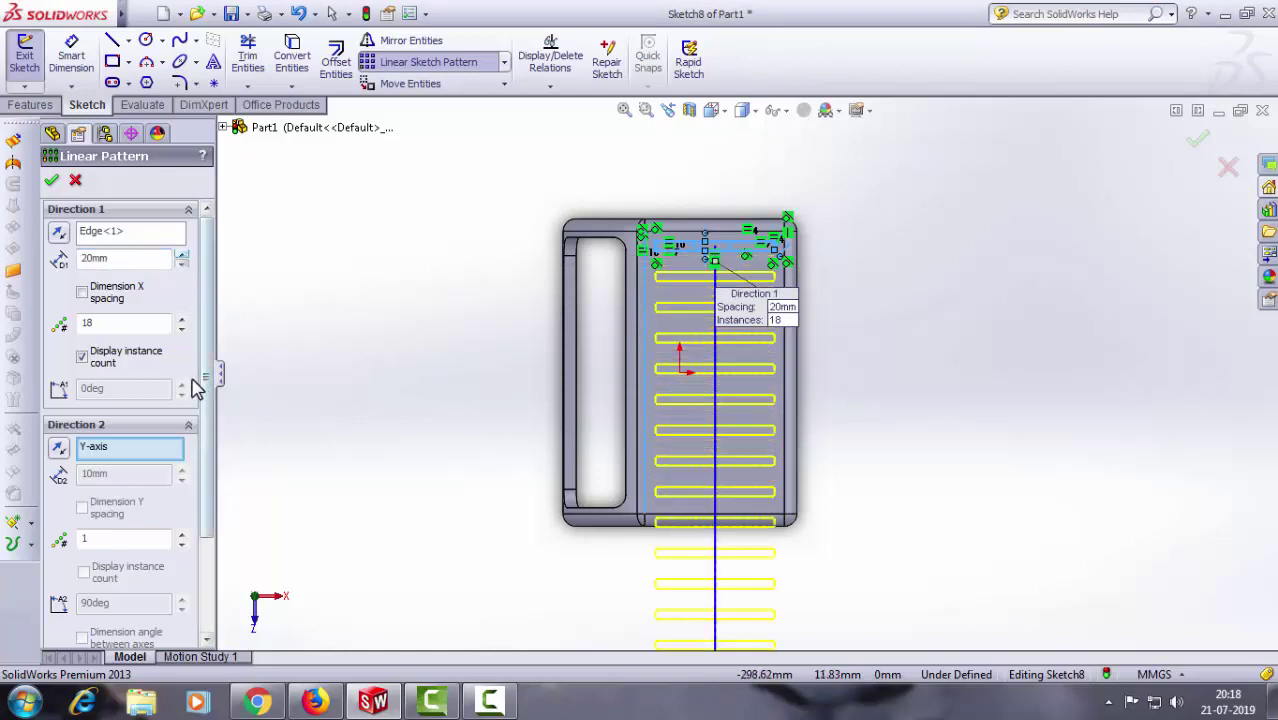
pyautogui.doubleClick(110, 323)
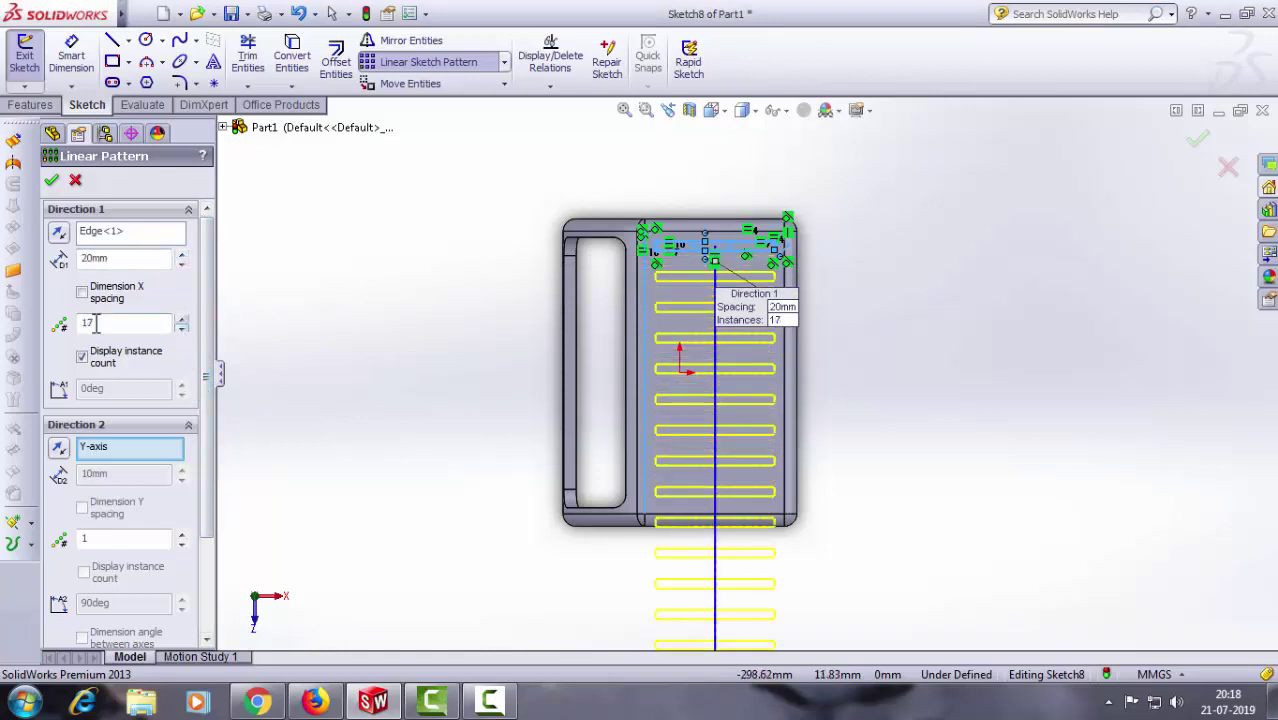
pyautogui.write('12')
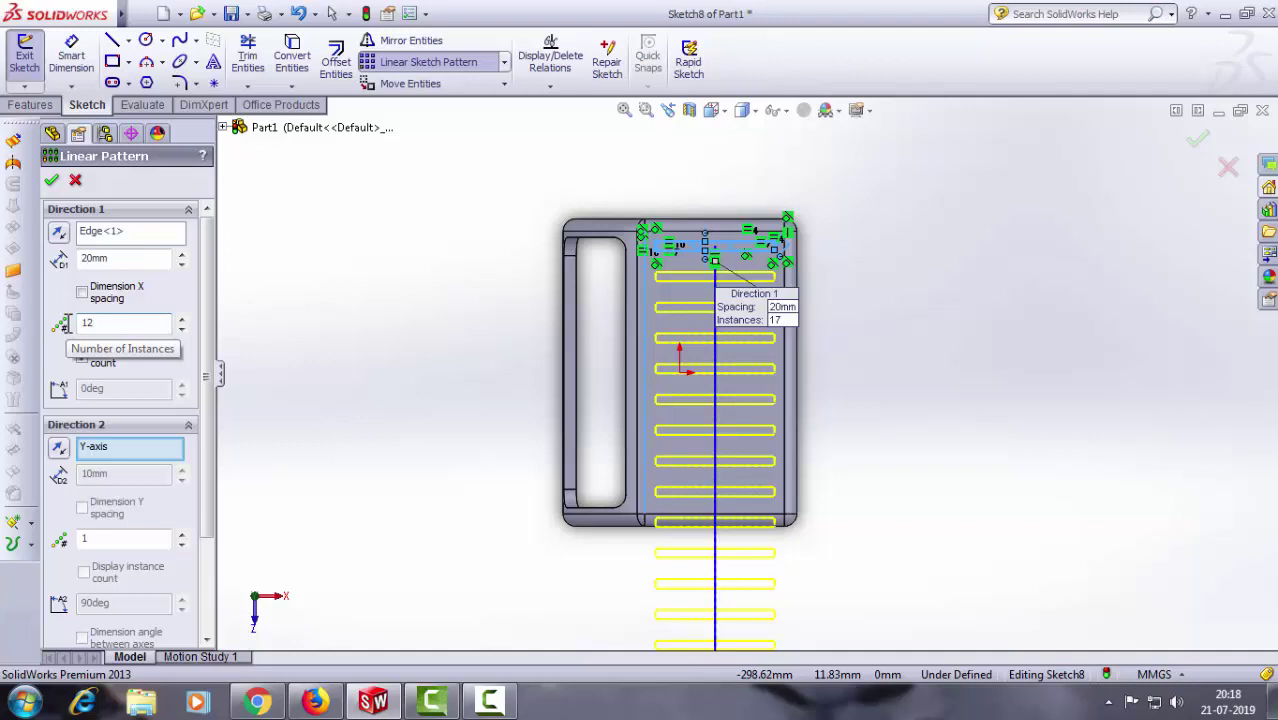
pyautogui.doubleClick(100, 258)
pyautogui.write('12')
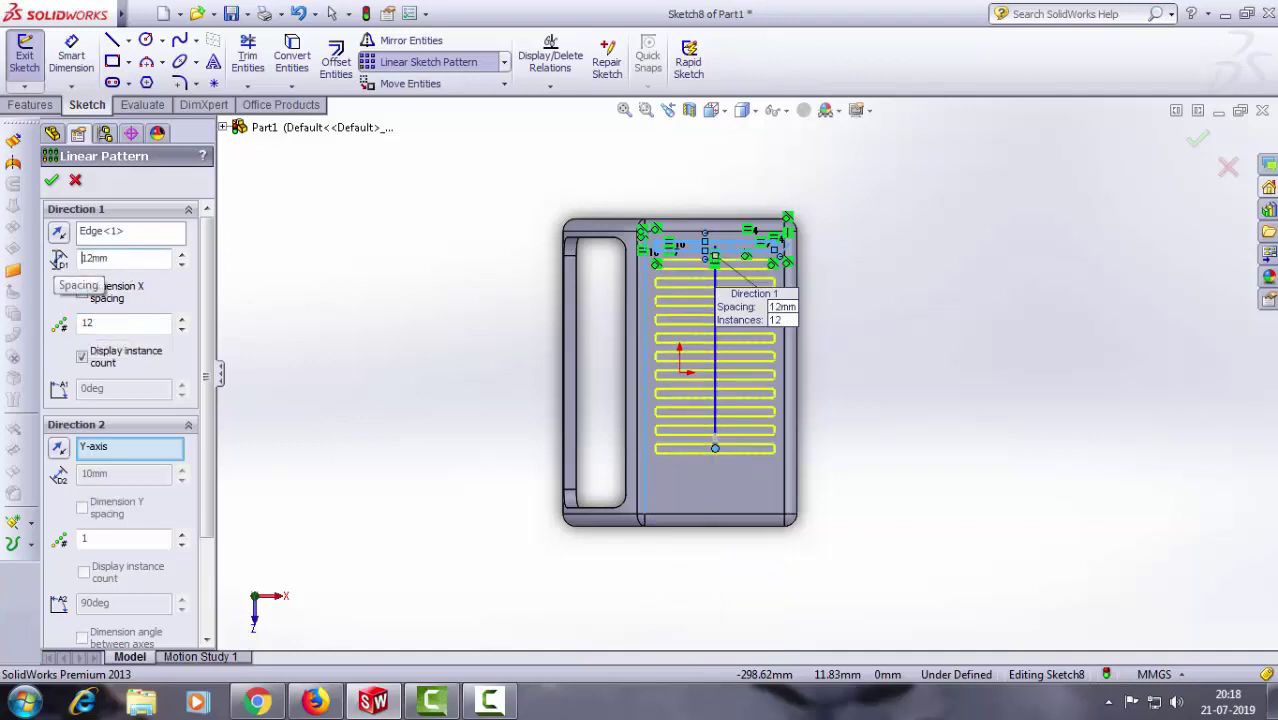
pyautogui.click(182, 320)
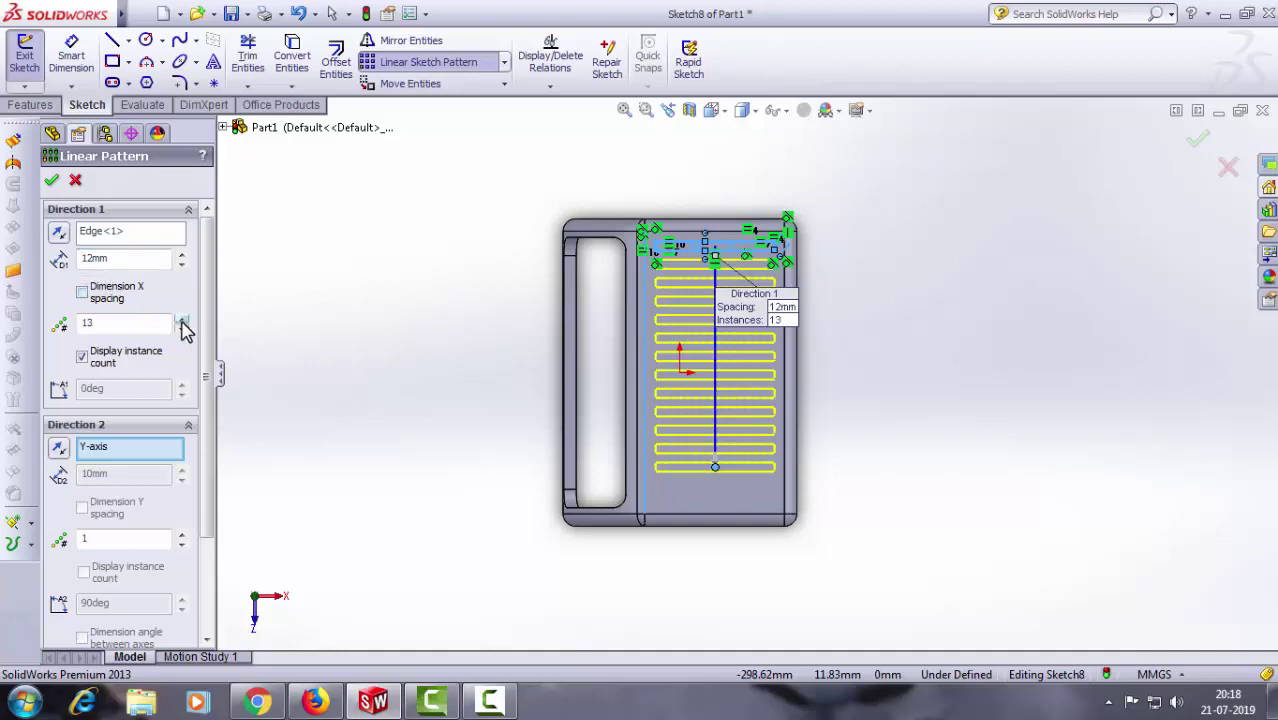
pyautogui.click(182, 320)
pyautogui.click(182, 320)
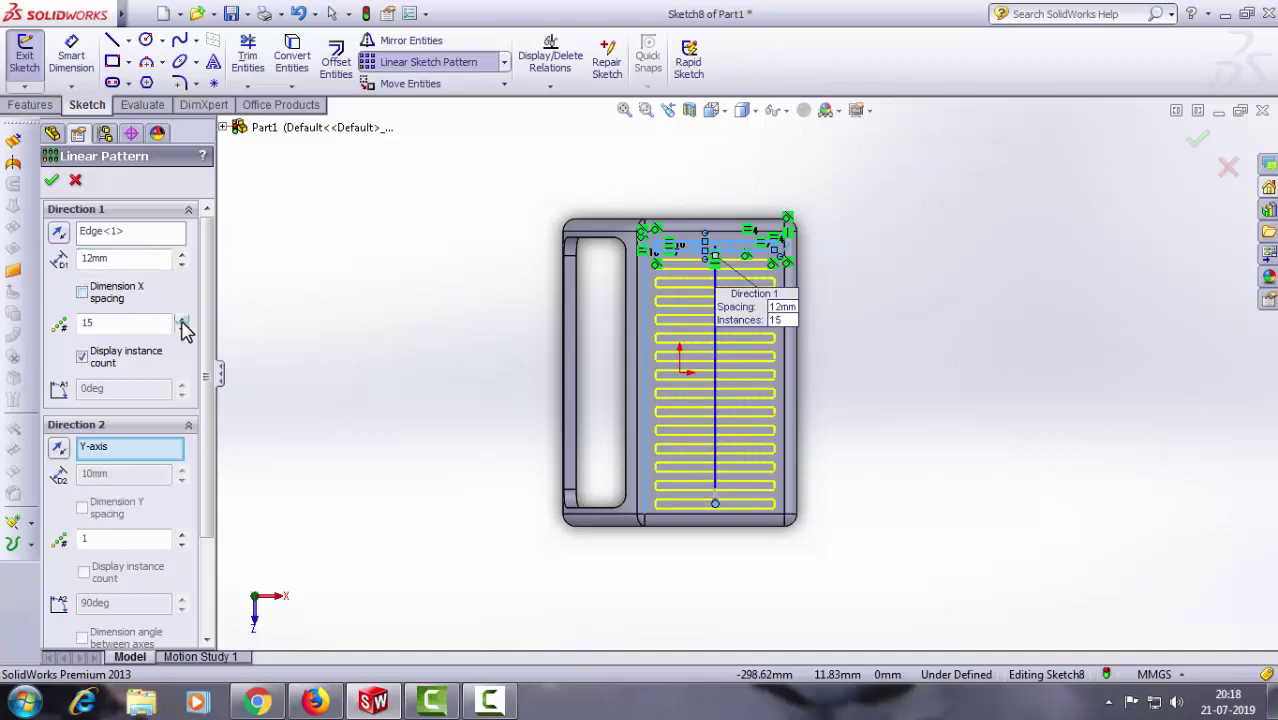
# Step: Settle on 12.5 mm spacing with 14 slot copies and accept the pattern
pyautogui.moveTo(120, 258); pyautogui.dragTo(44, 258)
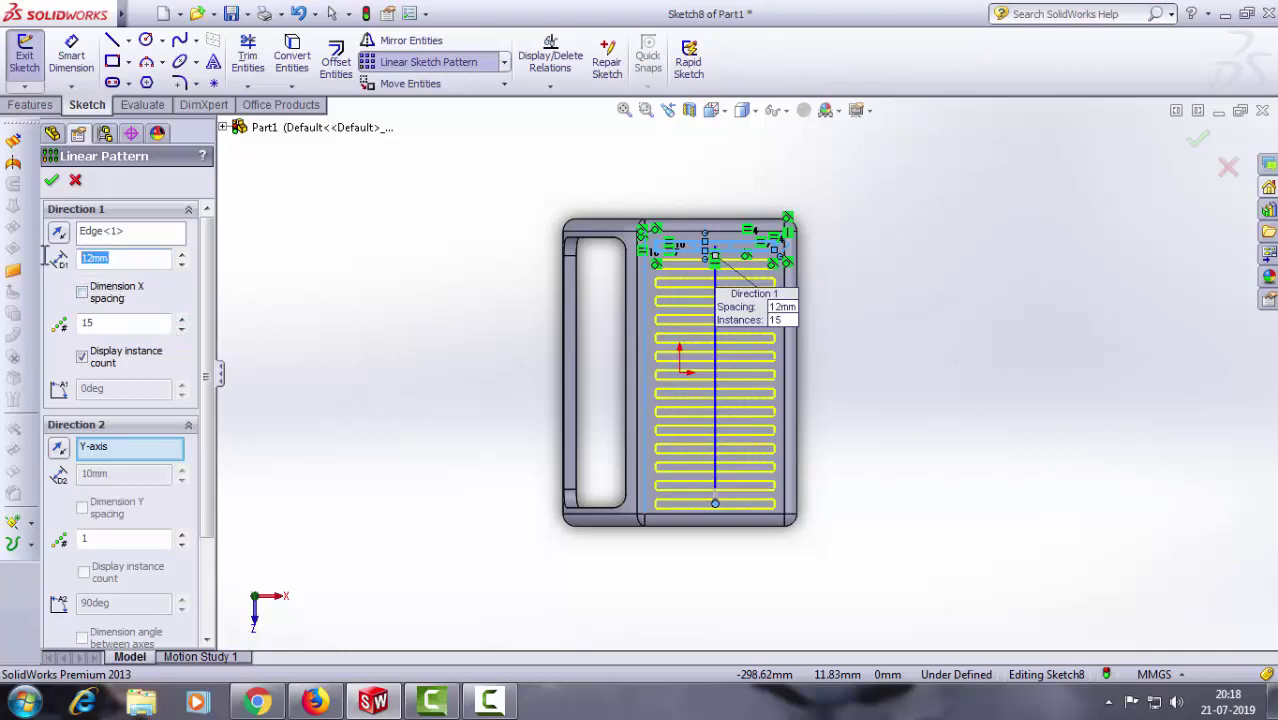
pyautogui.write('13')
pyautogui.press('Return')
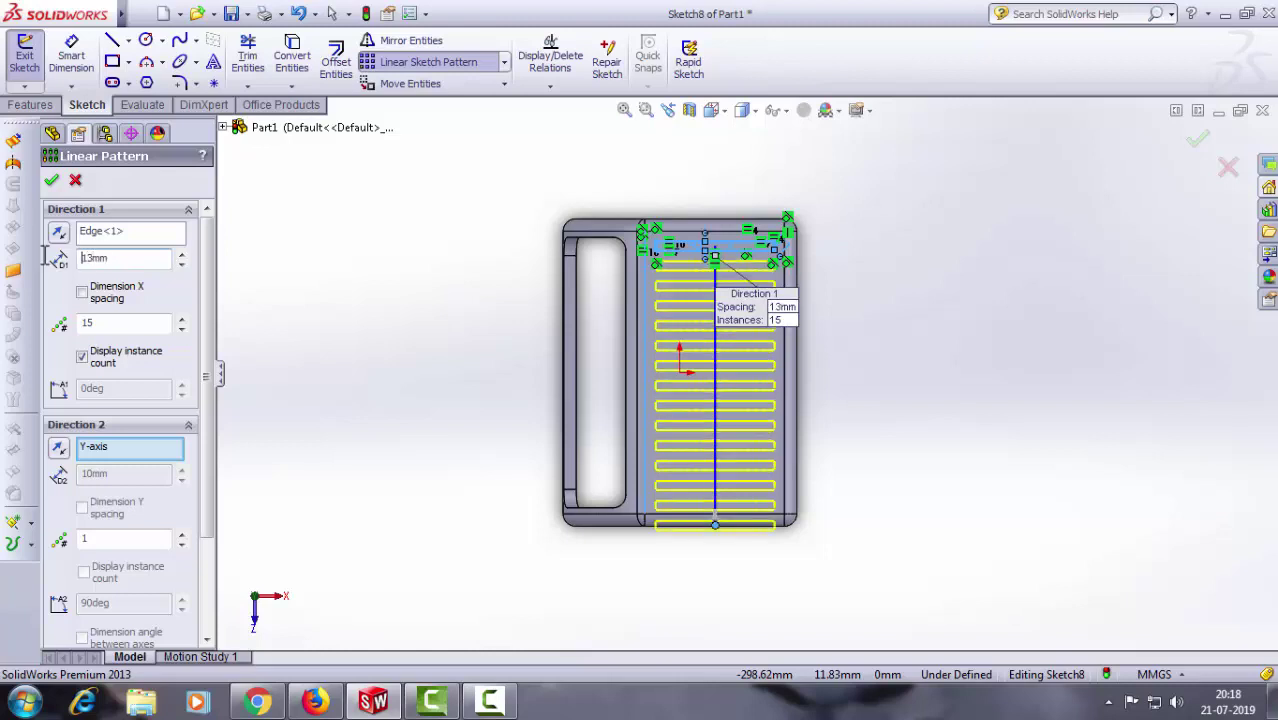
pyautogui.click(181, 329)
pyautogui.click(182, 330)
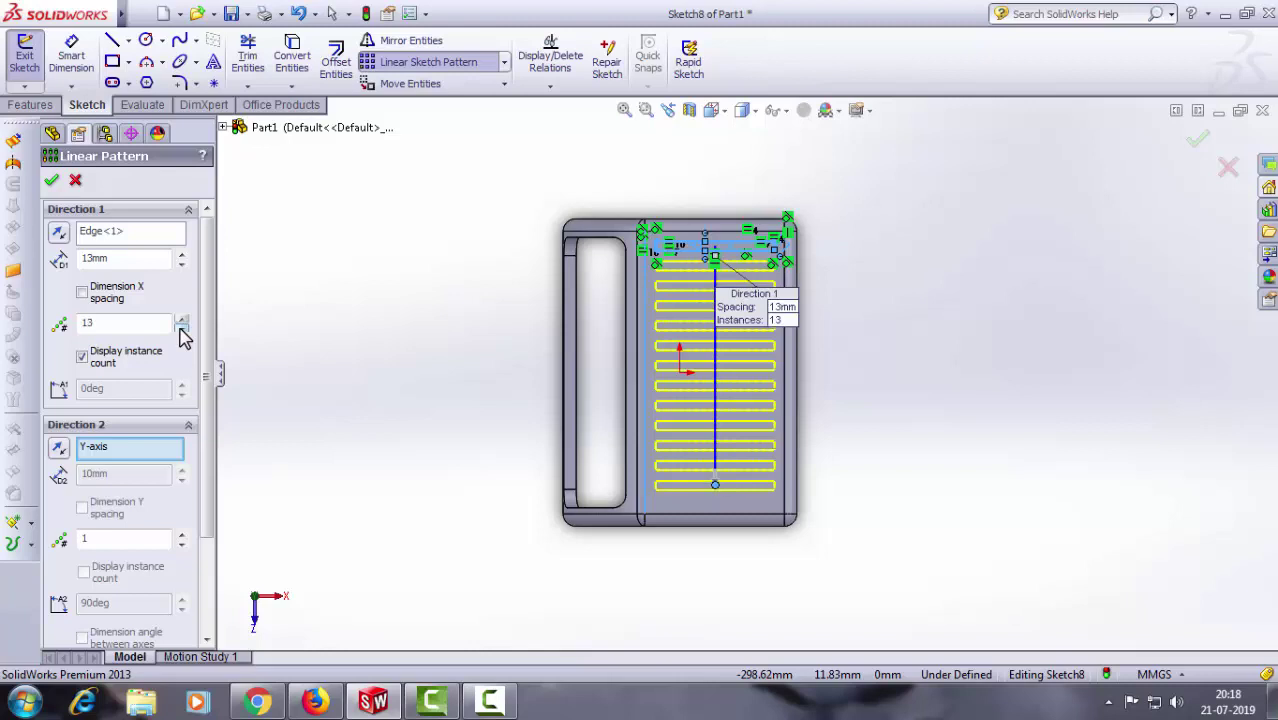
pyautogui.moveTo(111, 258); pyautogui.dragTo(64, 258)
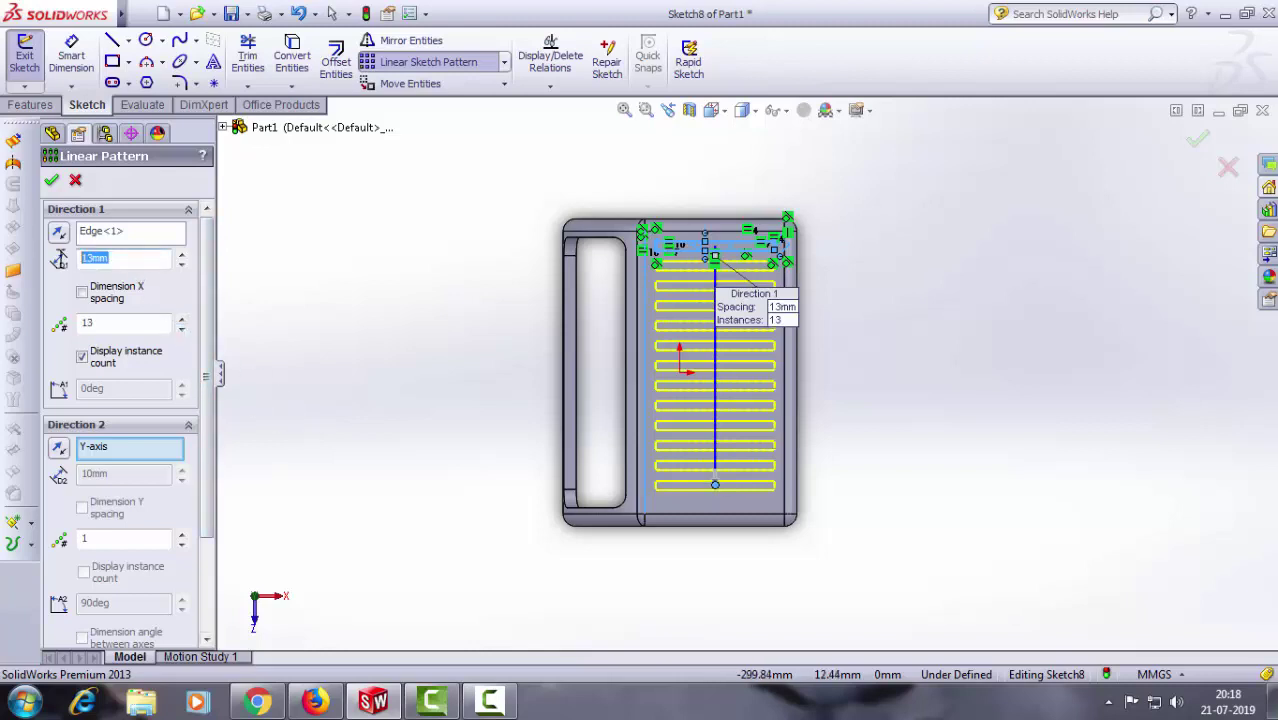
pyautogui.write('14')
pyautogui.press('Return')
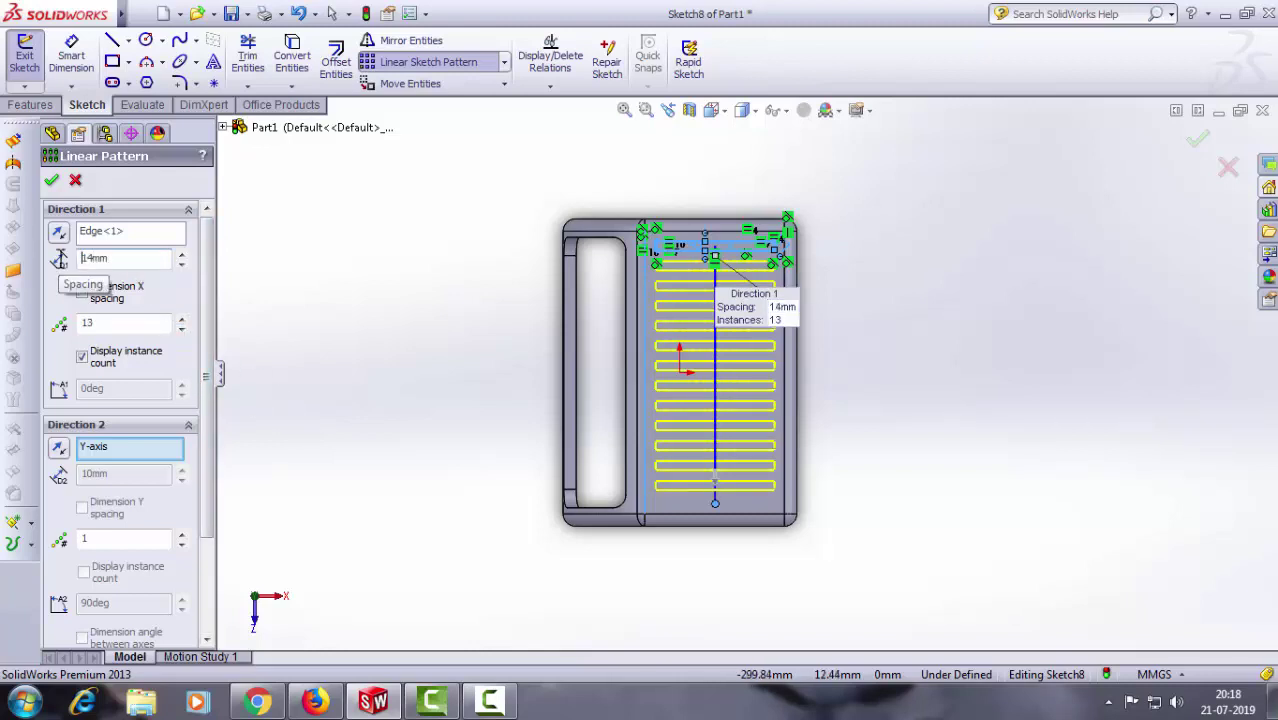
pyautogui.click(182, 328)
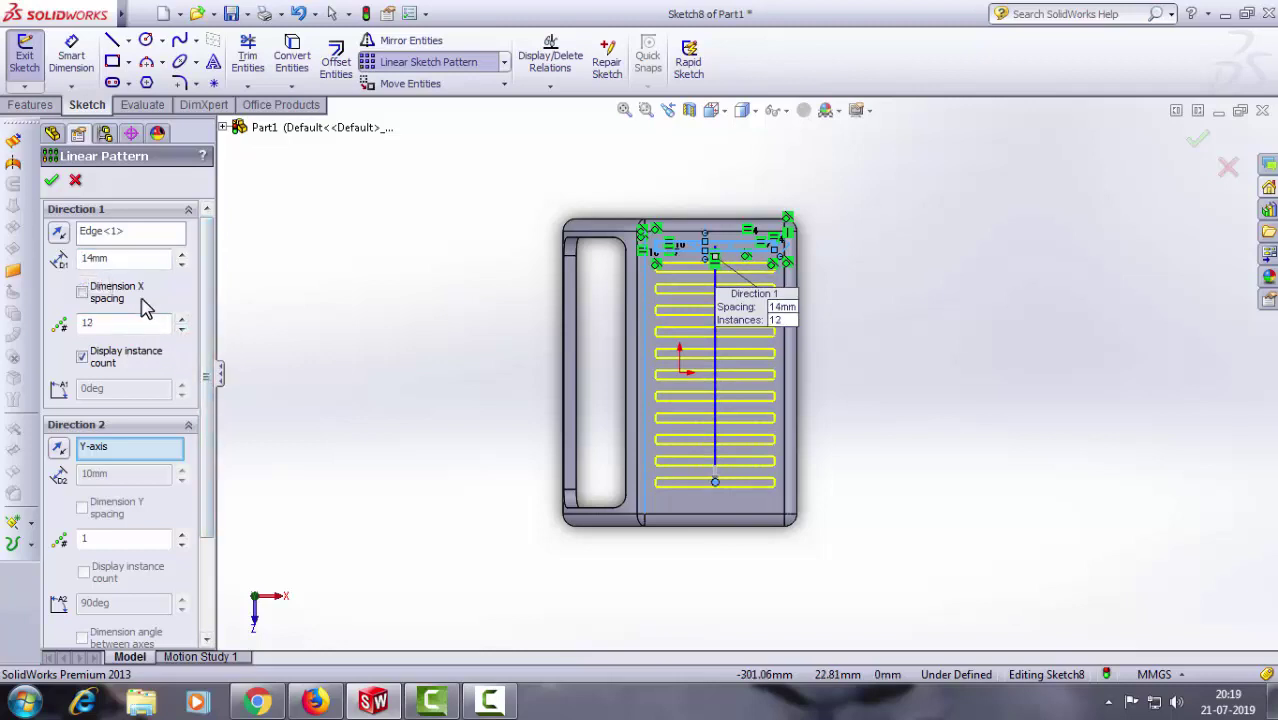
pyautogui.moveTo(130, 262); pyautogui.dragTo(31, 262)
pyautogui.write('12.5')
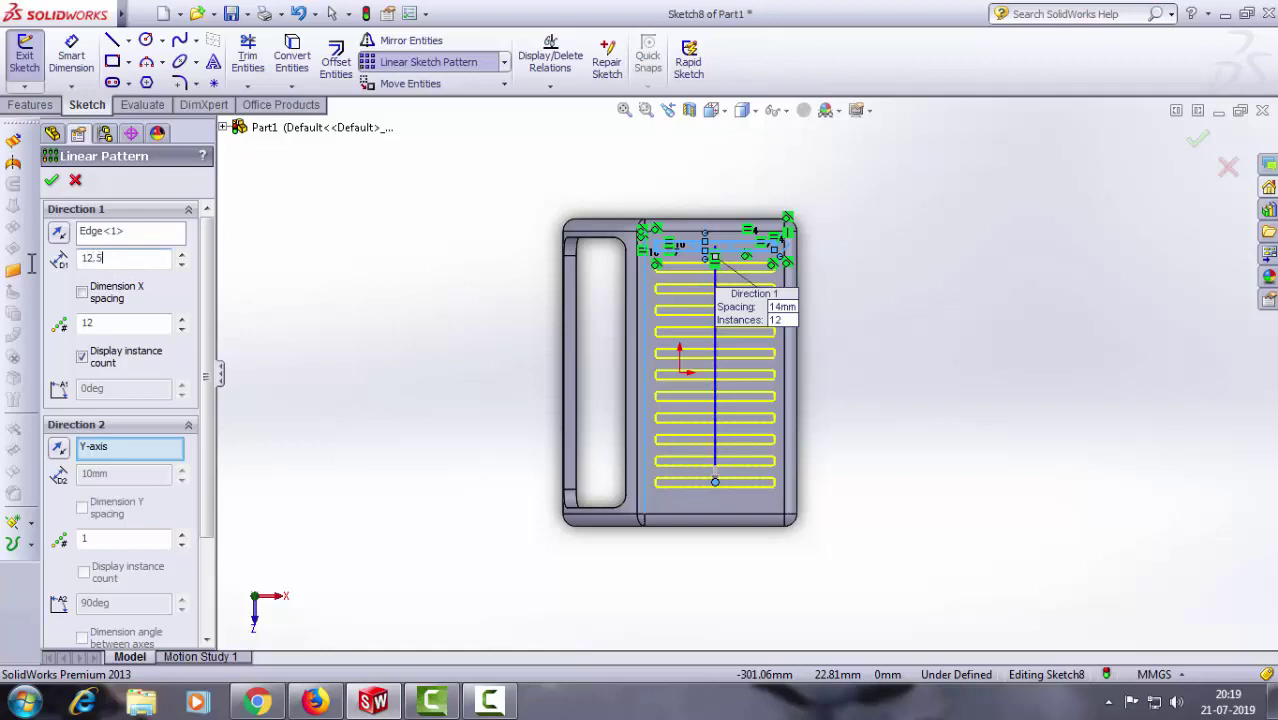
pyautogui.press('Return')
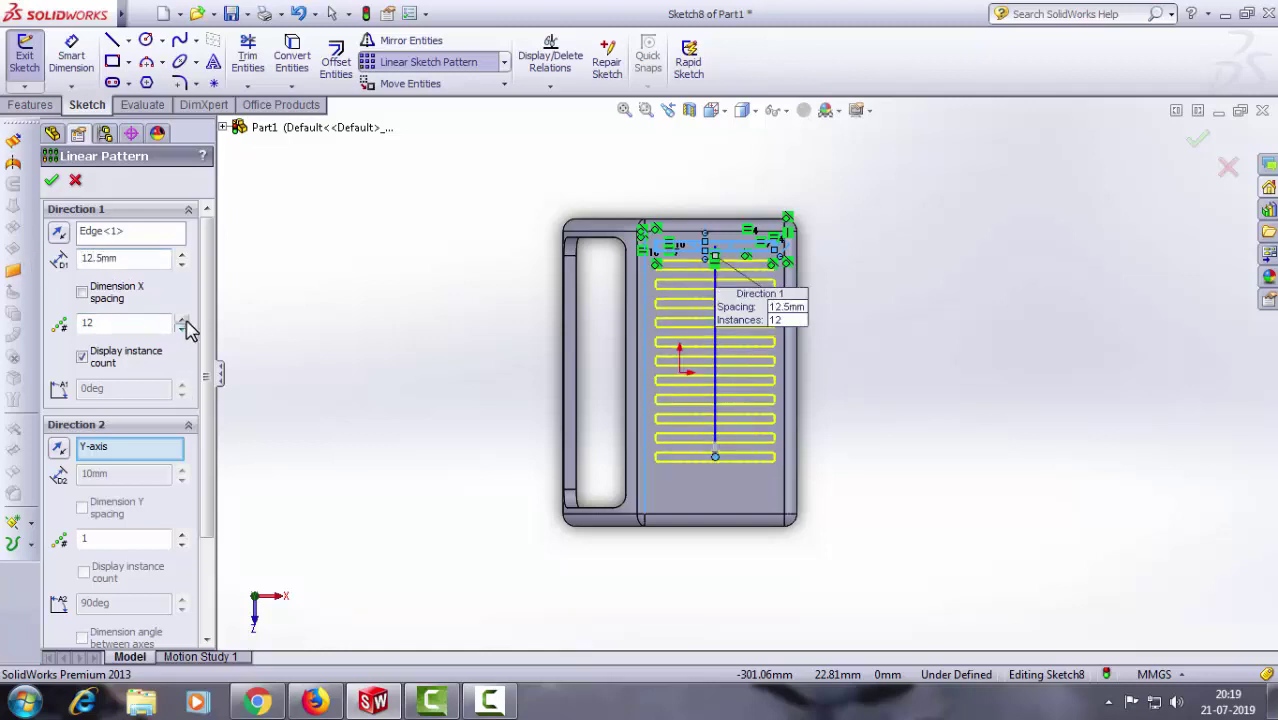
pyautogui.click(183, 320)
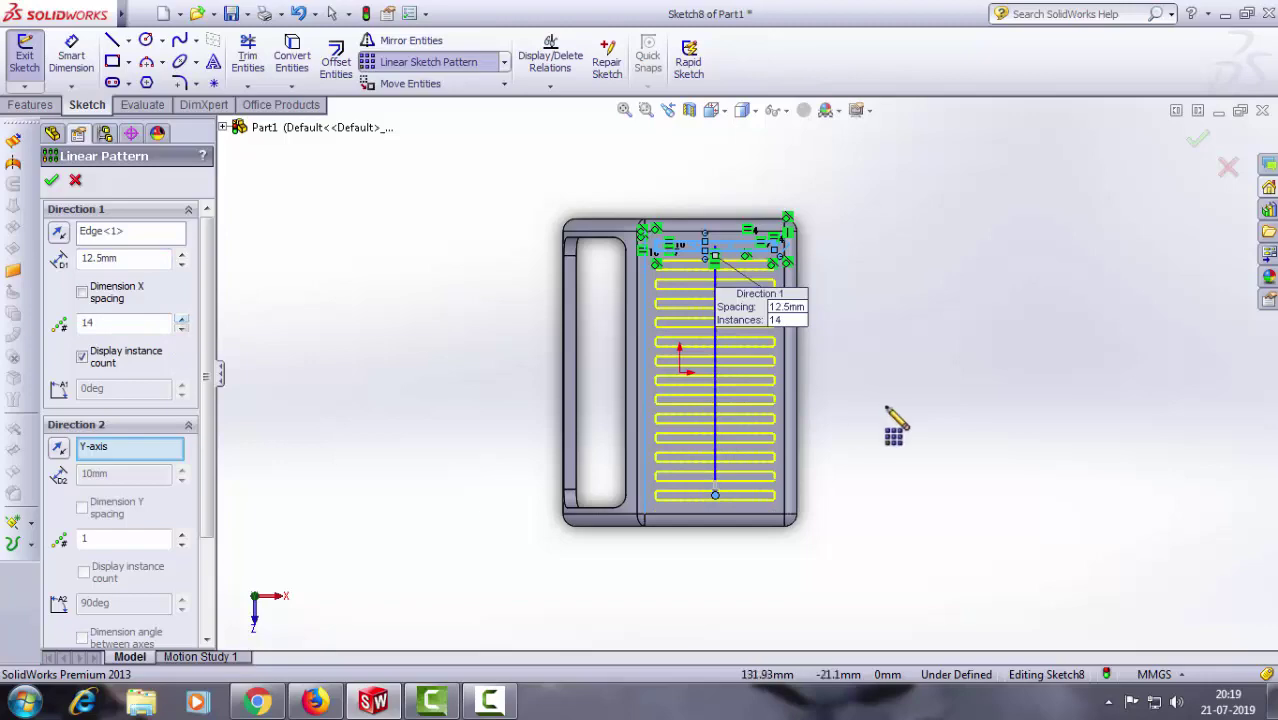
pyautogui.moveTo(862, 514); pyautogui.dragTo(786, 452, button='middle')
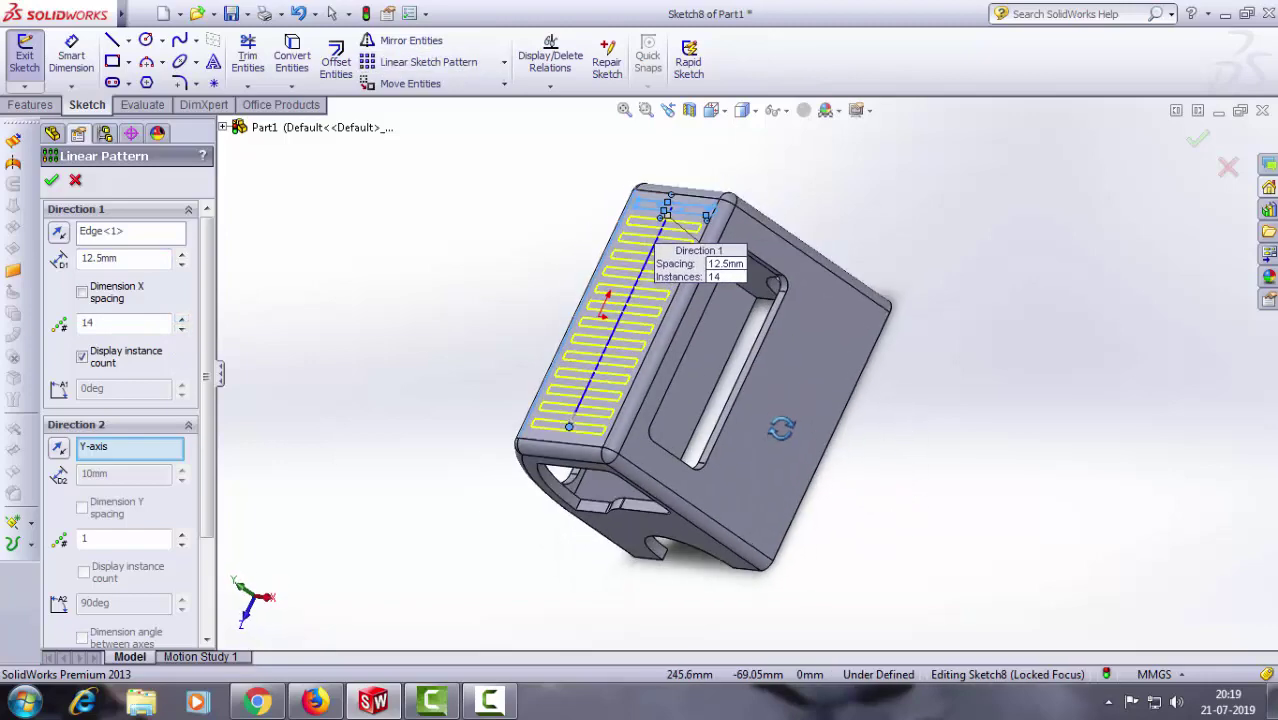
pyautogui.click(428, 62)
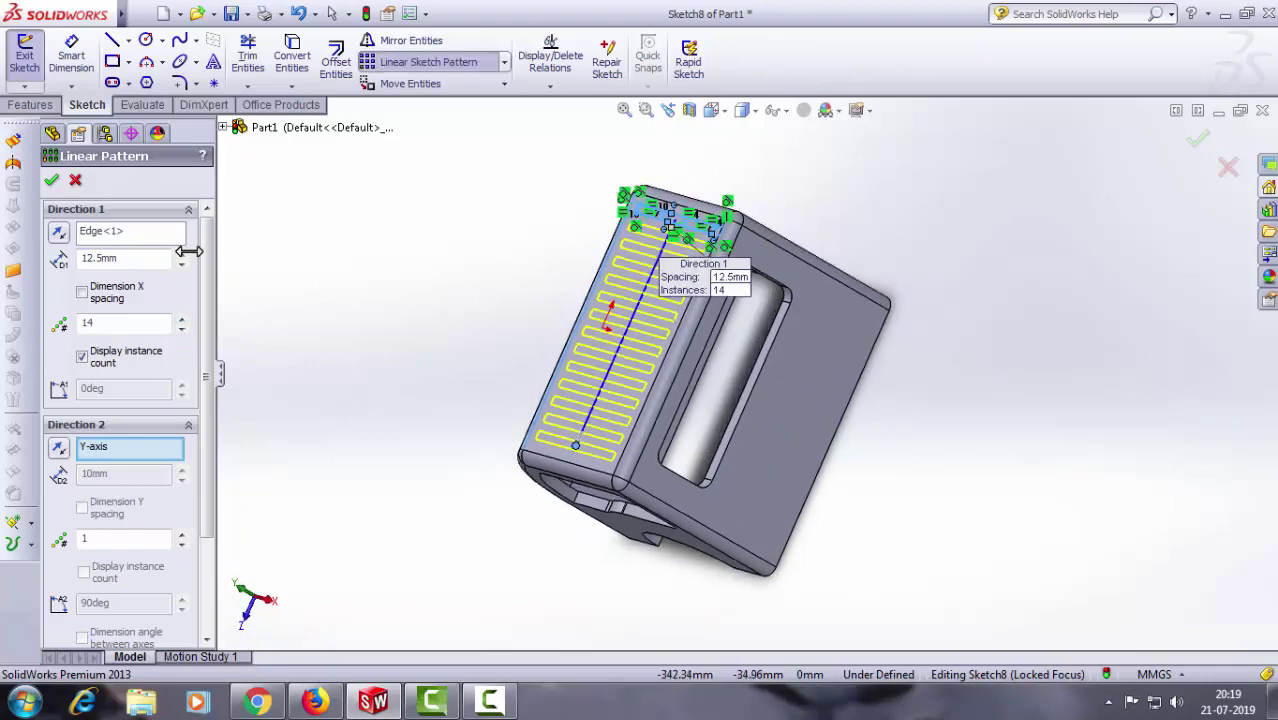
pyautogui.press('Return')
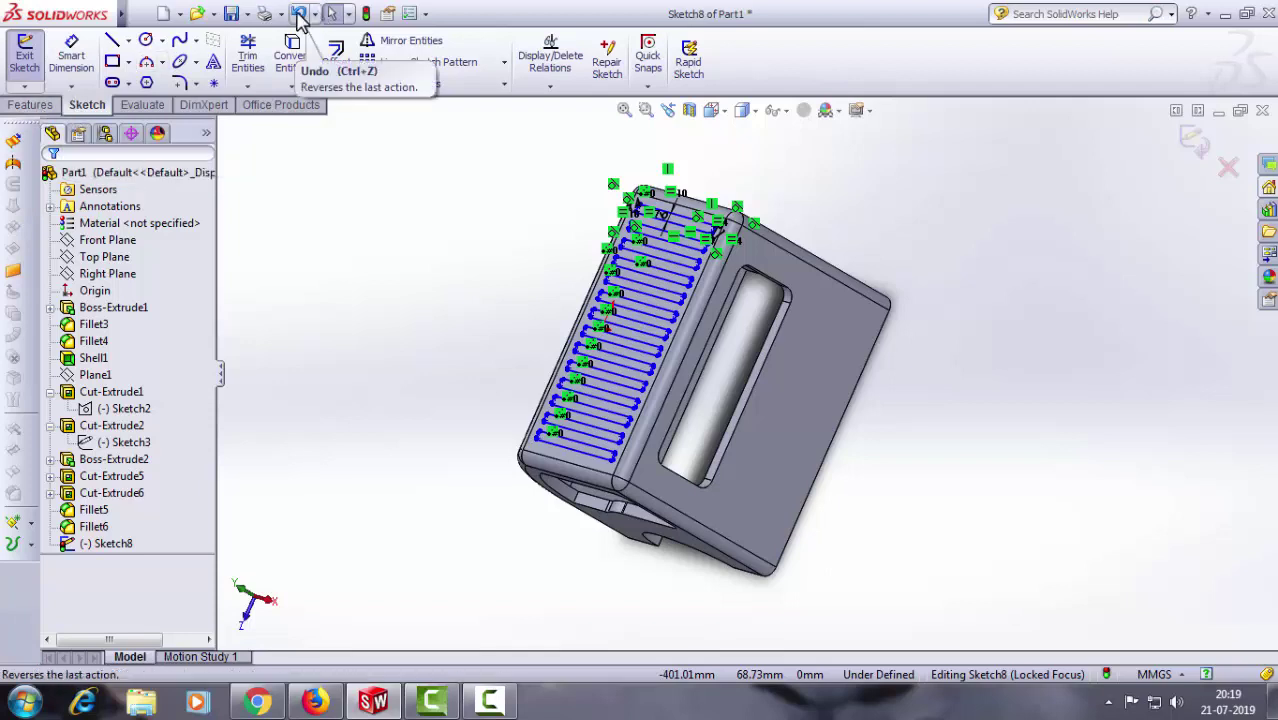
# Step: Extrude the slot sketch upward 1.5 mm as raised ribs (Boss-Extrude3)
pyautogui.click(30, 104)
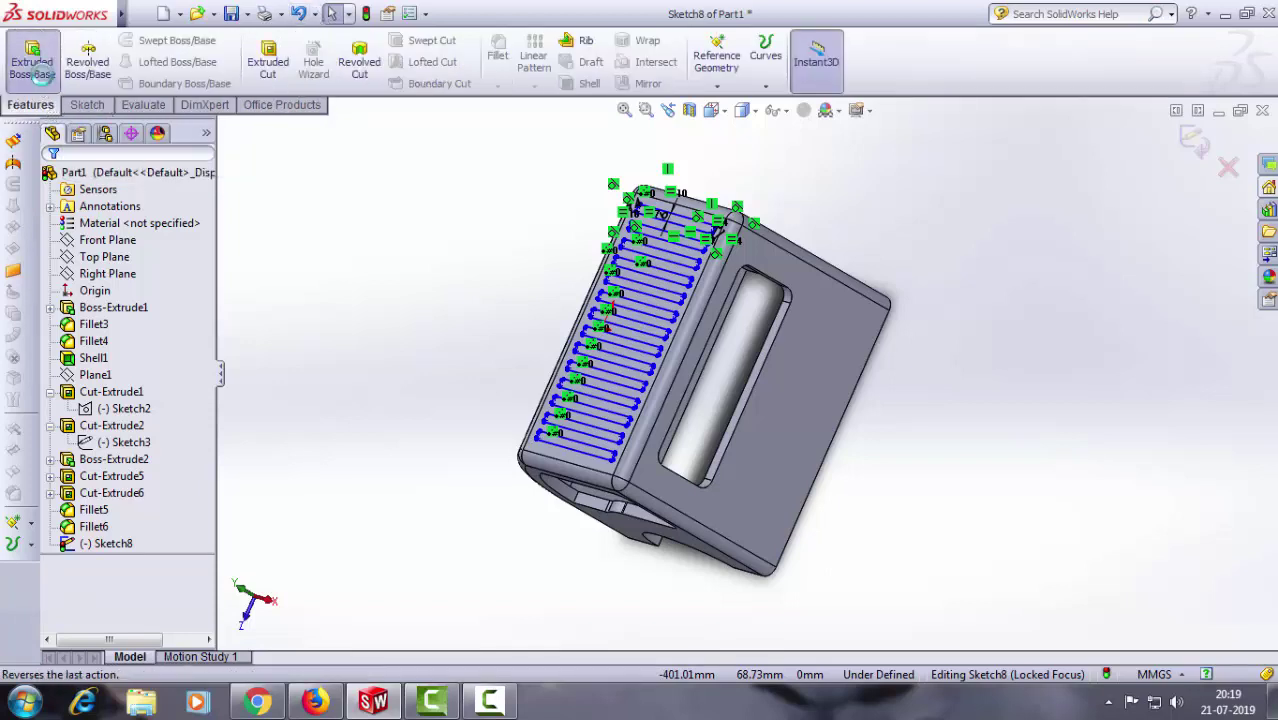
pyautogui.click(32, 58)
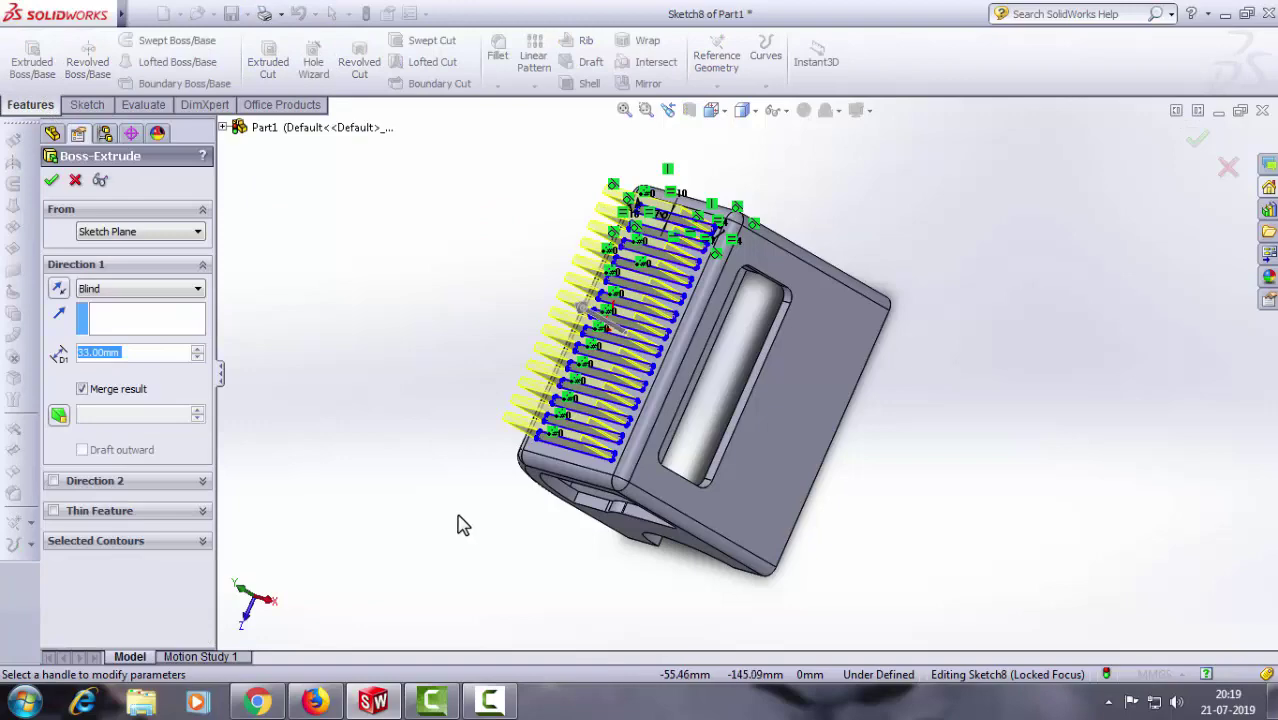
pyautogui.moveTo(459, 522)
pyautogui.mouseDown(button='middle')
pyautogui.moveTo(566, 466)
pyautogui.moveTo(580, 430)
pyautogui.mouseUp(button='middle')
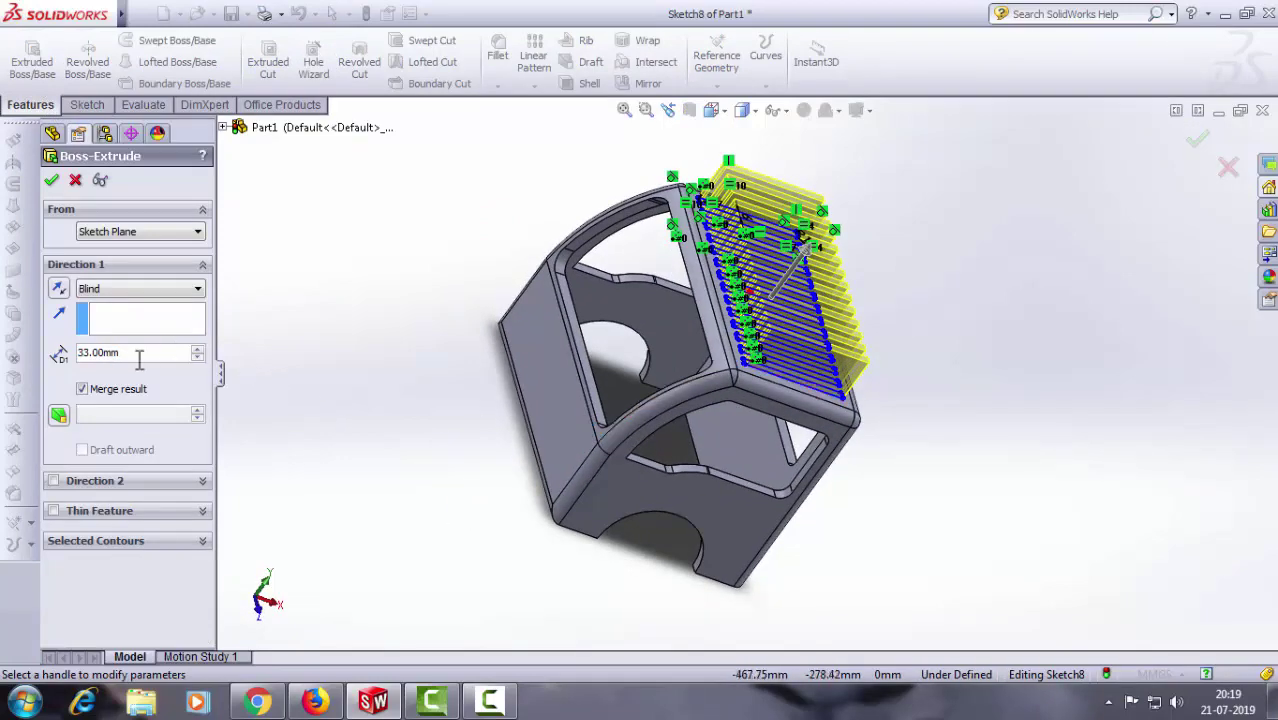
pyautogui.moveTo(140, 352); pyautogui.dragTo(44, 352)
pyautogui.write('1.5')
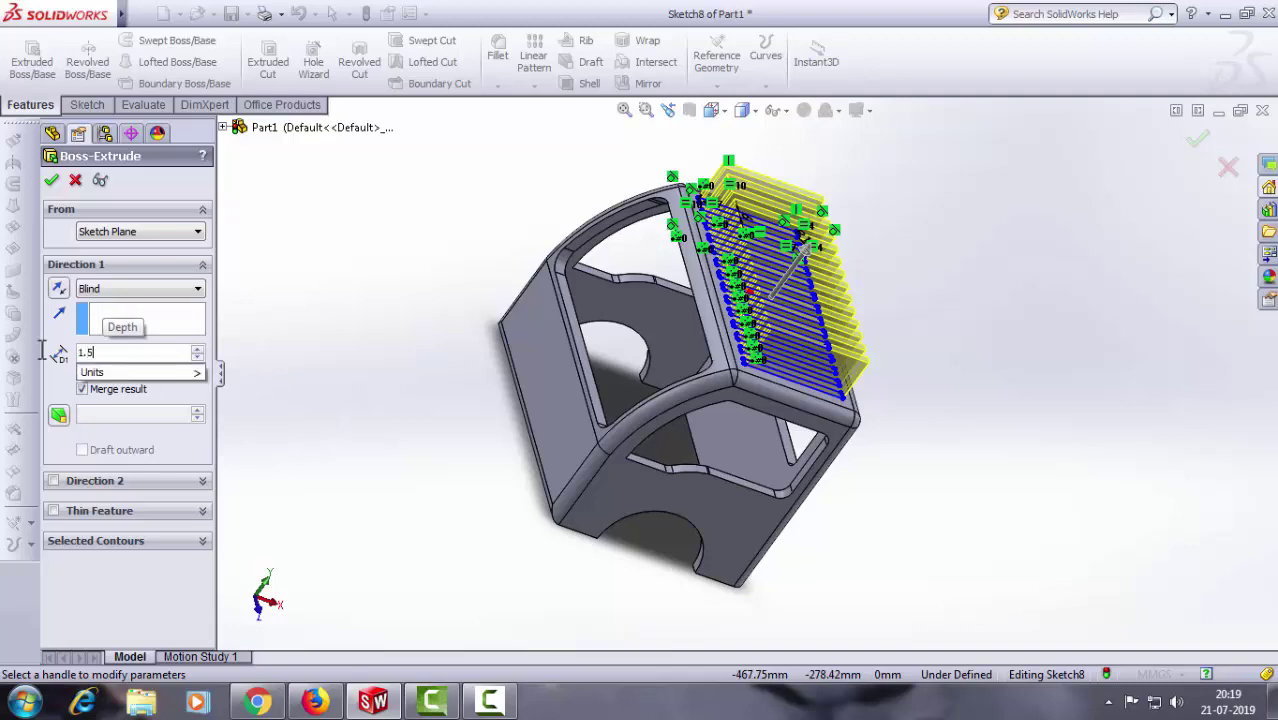
pyautogui.press('Return')
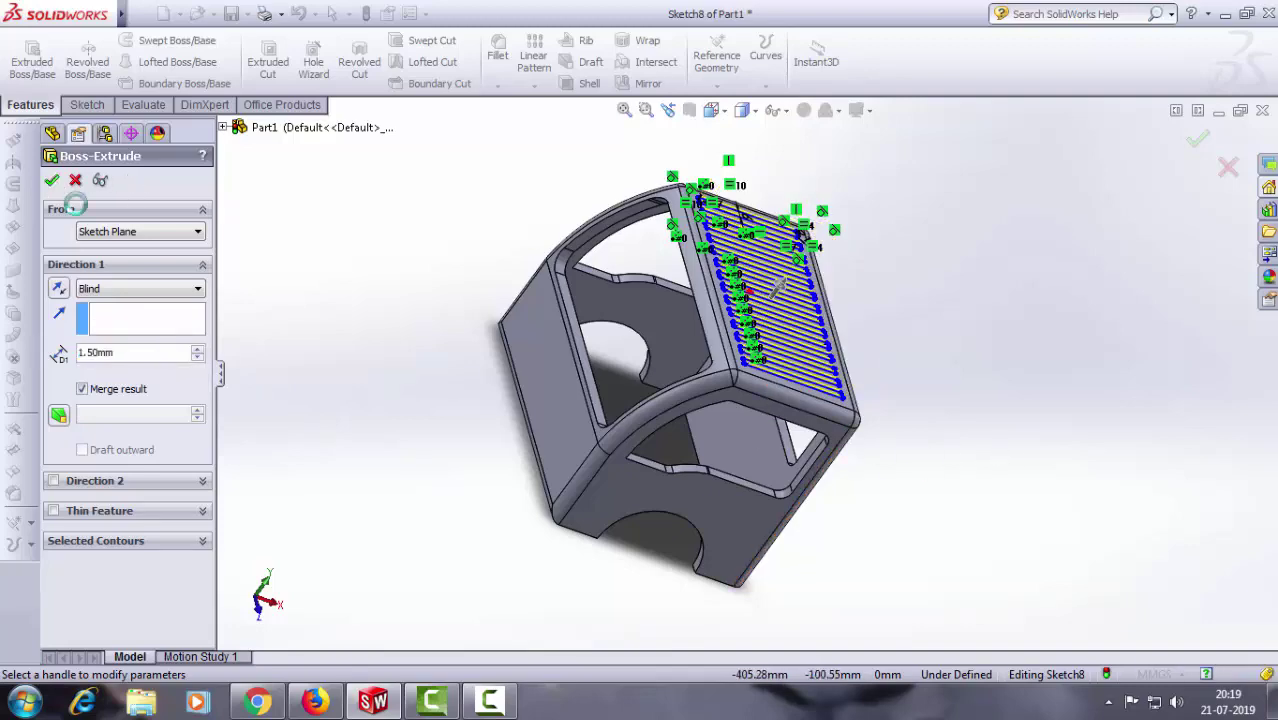
pyautogui.rightClick(990, 368)
pyautogui.moveTo(953, 382)
pyautogui.mouseDown(button='middle')
pyautogui.moveTo(873, 448)
pyautogui.moveTo(1130, 345)
pyautogui.moveTo(1100, 394)
pyautogui.moveTo(1060, 408)
pyautogui.moveTo(979, 337)
pyautogui.moveTo(1064, 291)
pyautogui.moveTo(987, 277)
pyautogui.moveTo(953, 297)
pyautogui.moveTo(845, 273)
pyautogui.moveTo(893, 322)
pyautogui.mouseUp(button='middle')
# Step: Choose Delete on the Boss-Extrude3 raised slot feature
pyautogui.click(125, 543)
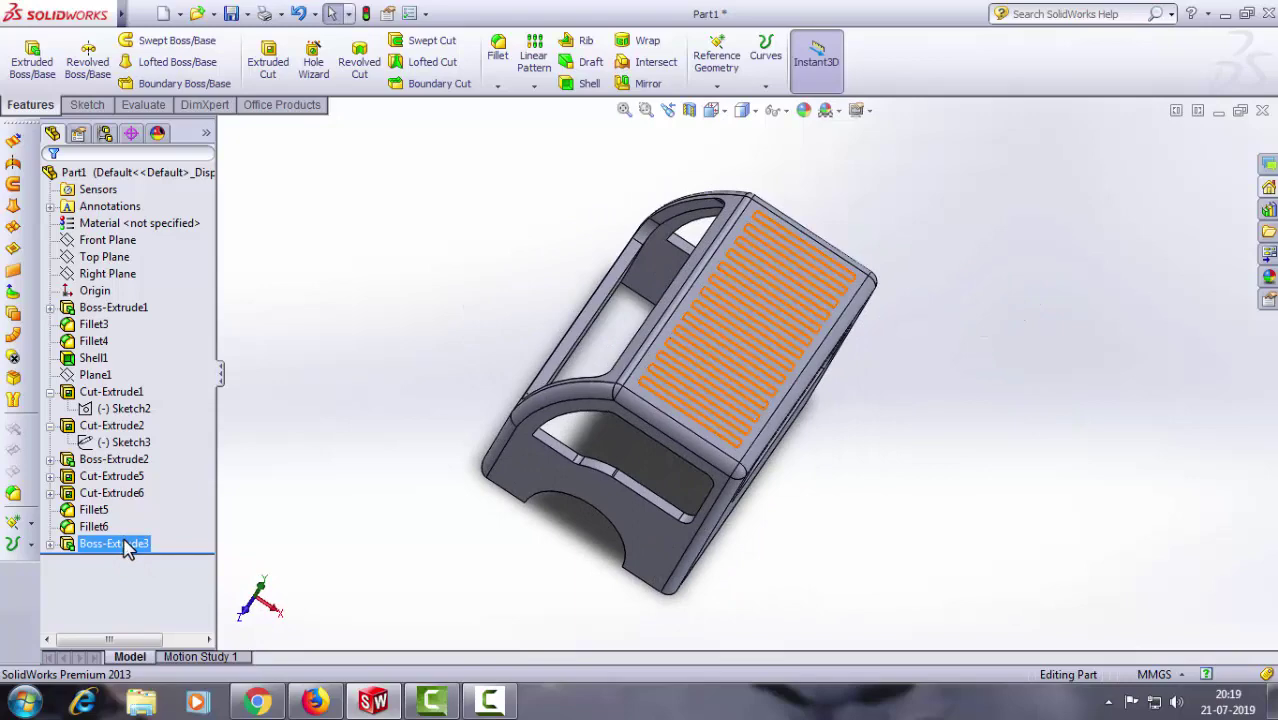
pyautogui.rightClick(125, 545)
pyautogui.click(170, 497)
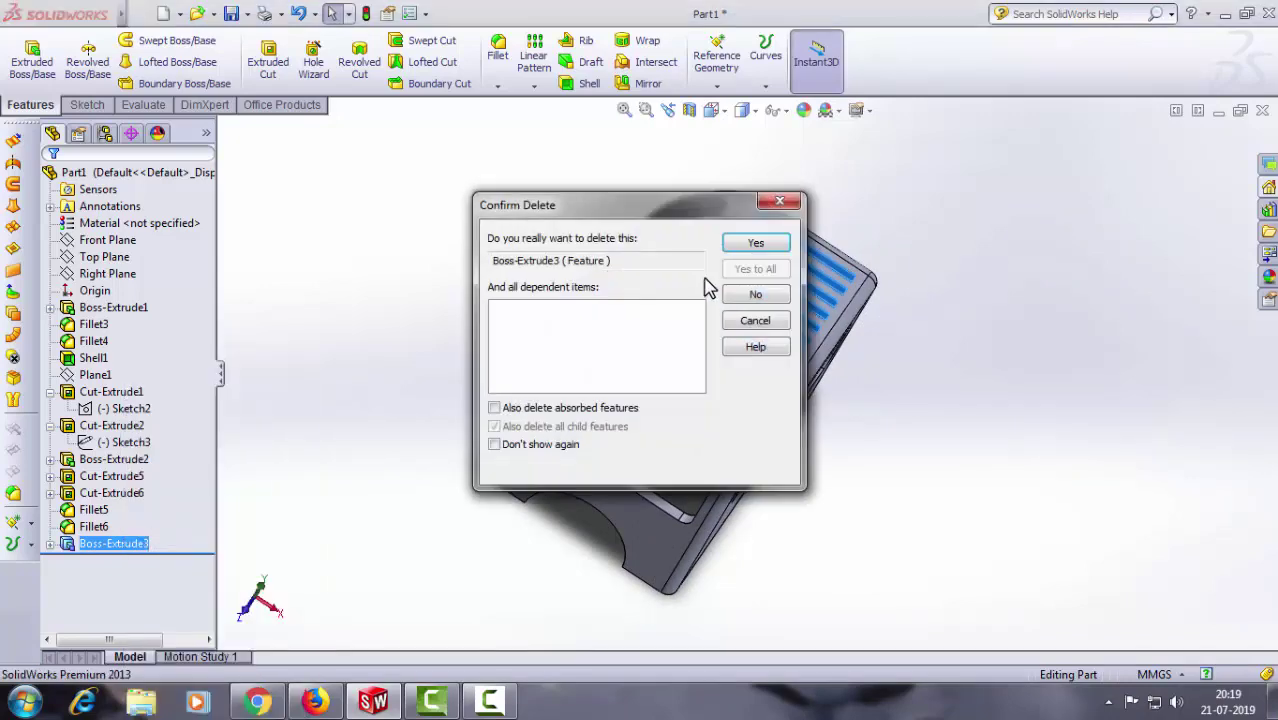
# Step: Confirm deleting Boss-Extrude3, then start a slot cut and cancel it
pyautogui.click(757, 244)
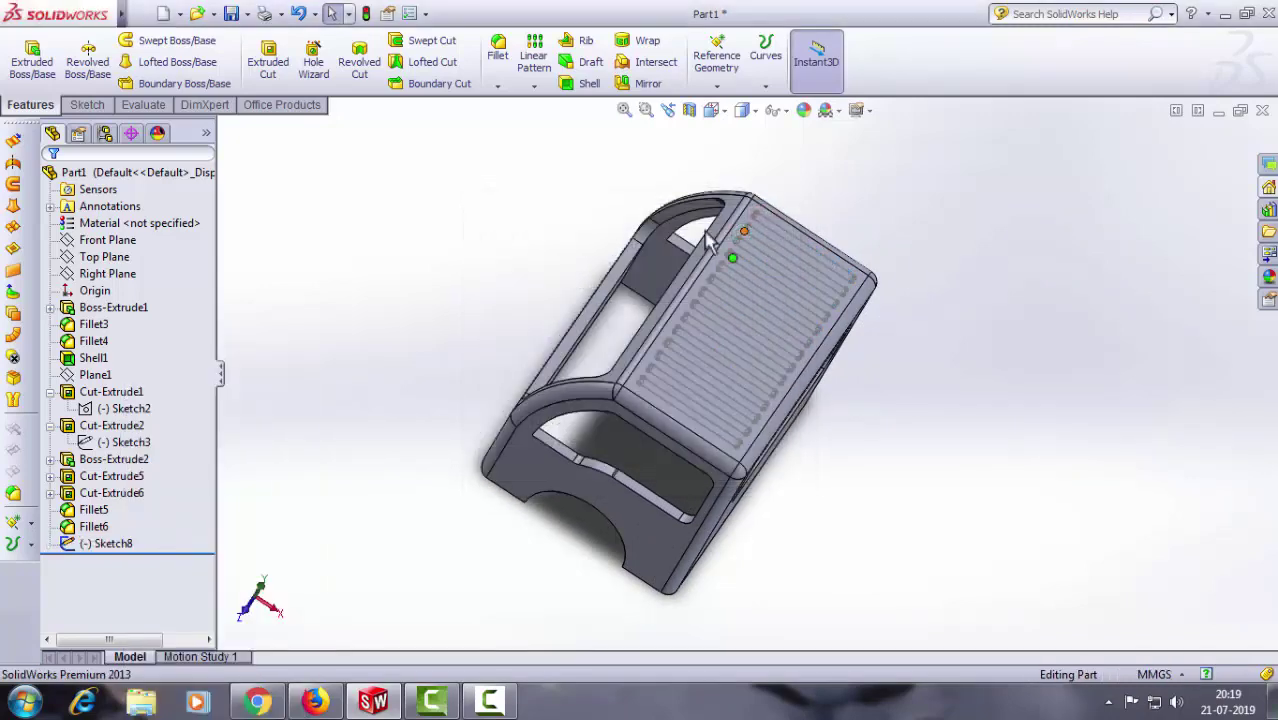
pyautogui.click(277, 73)
pyautogui.click(845, 265)
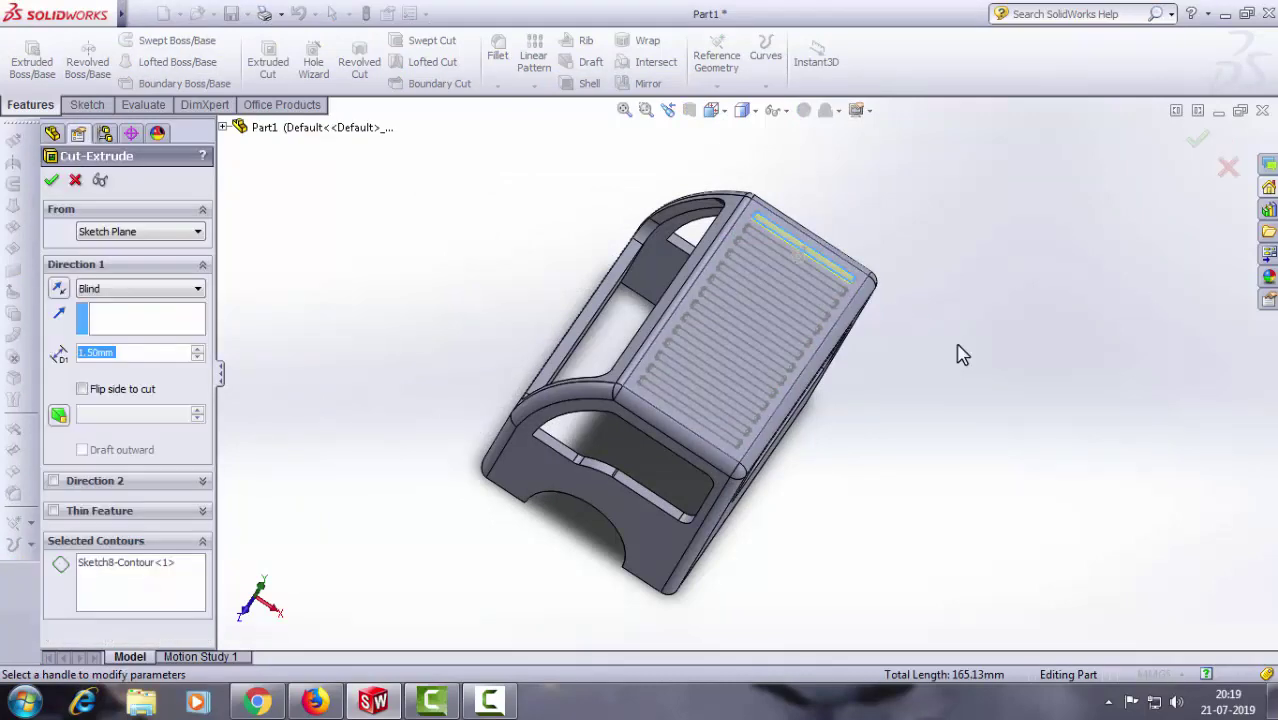
pyautogui.scroll(-1, 807, 349)
pyautogui.scroll(-2, 845, 320)
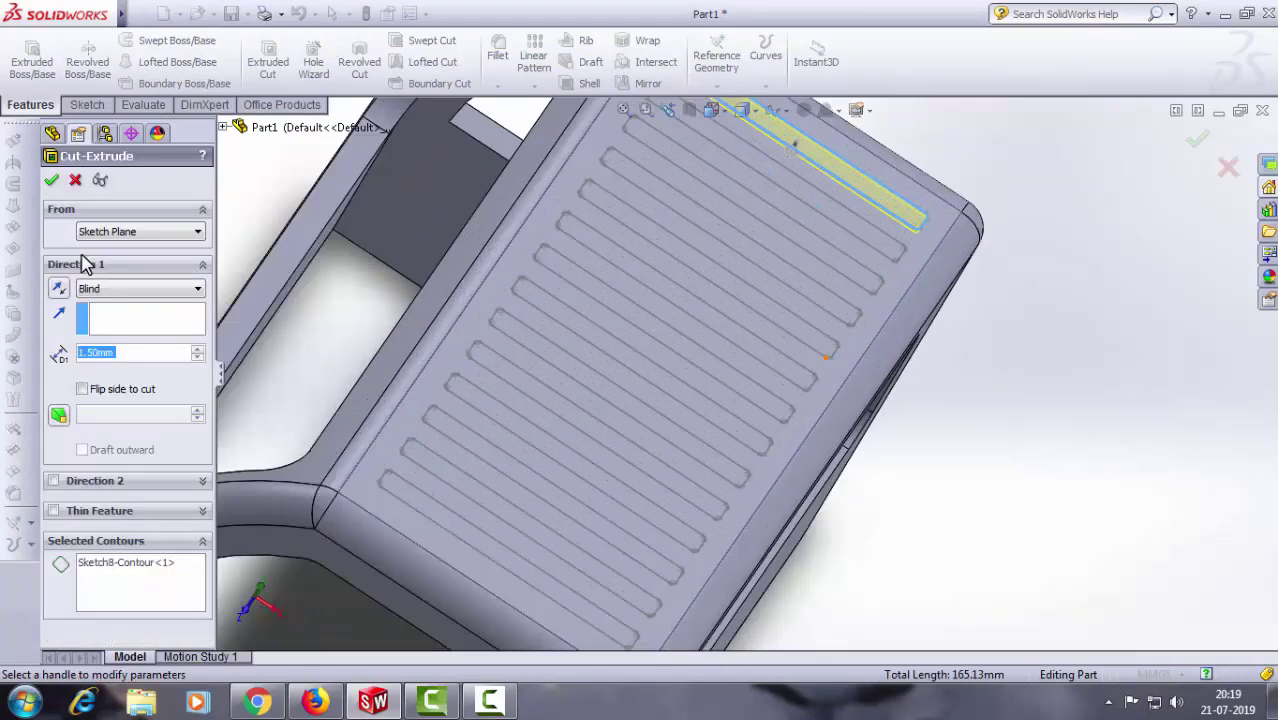
pyautogui.click(75, 179)
pyautogui.scroll(2, 1000, 521)
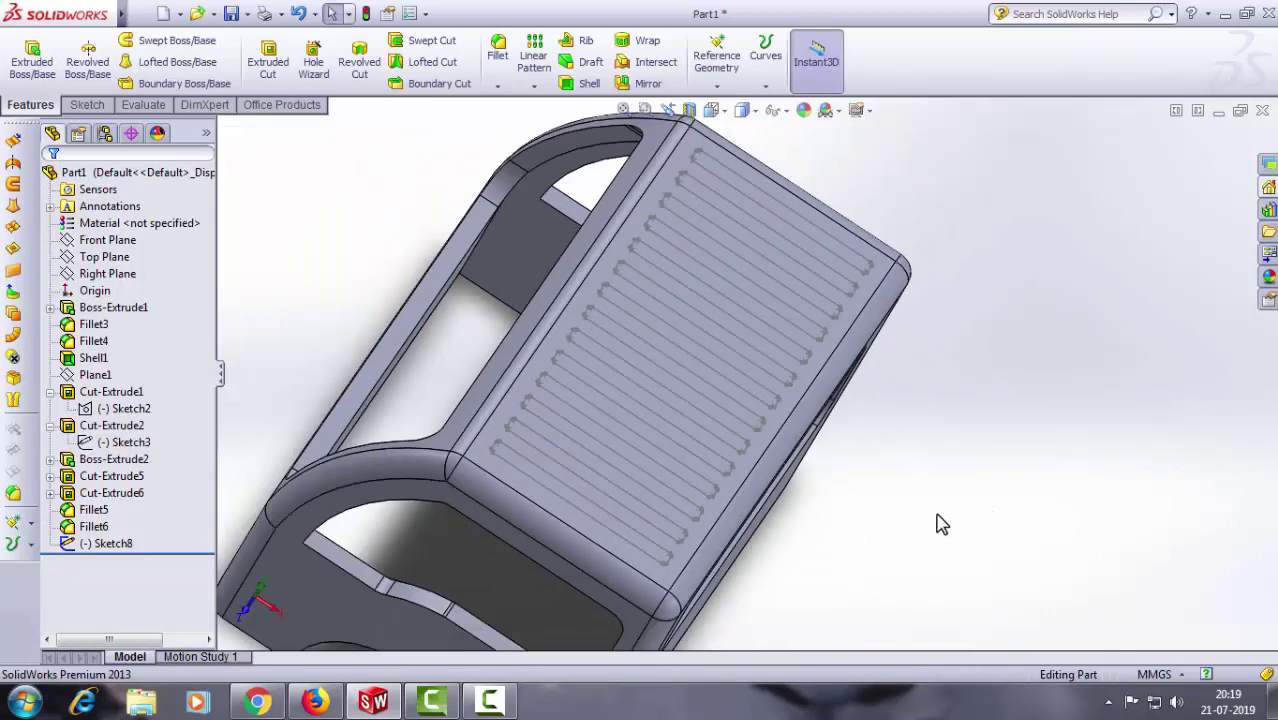
# Step: Cut Sketch8's slots 1.5 mm into the roof as Cut-Extrude7
pyautogui.rightClick(110, 545)
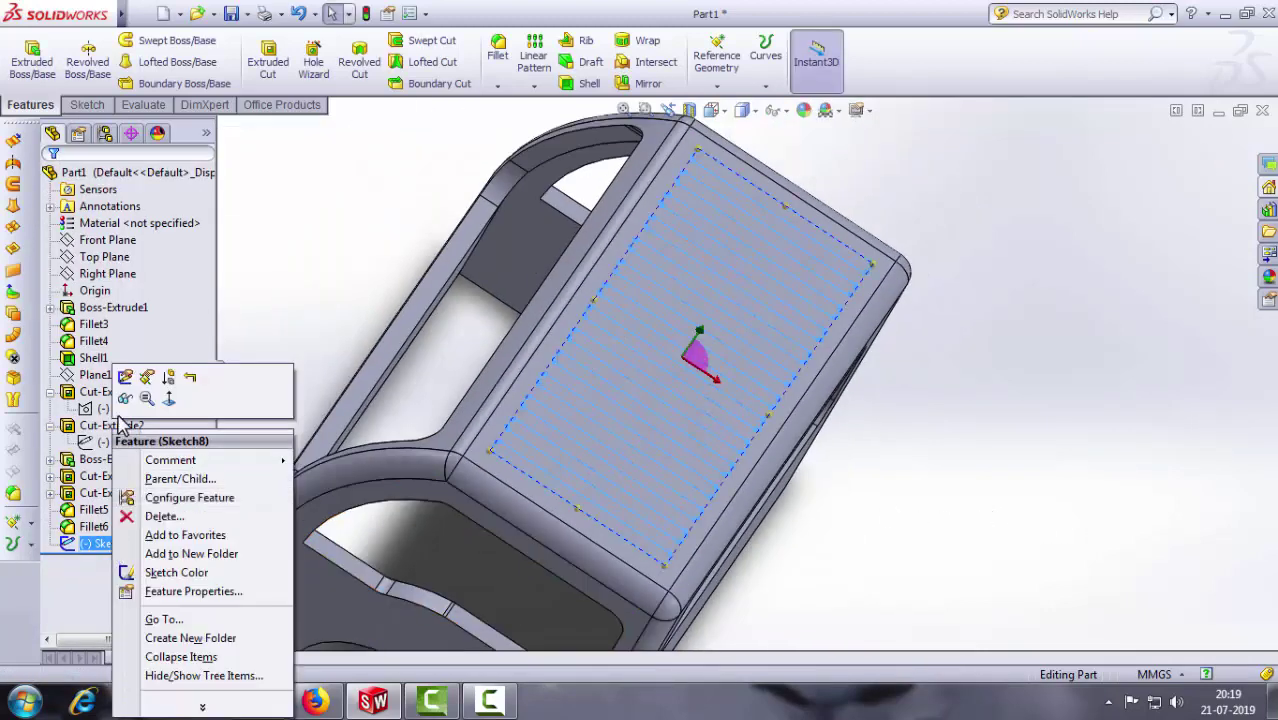
pyautogui.click(125, 377)
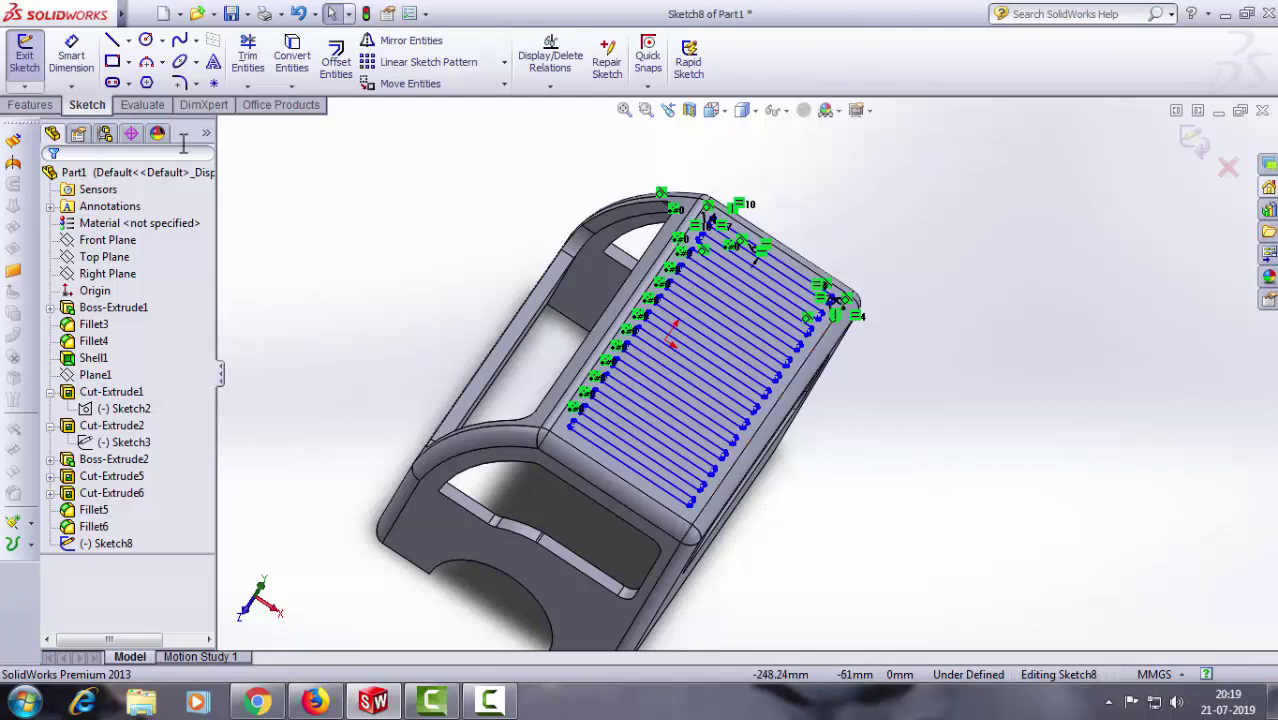
pyautogui.click(30, 104)
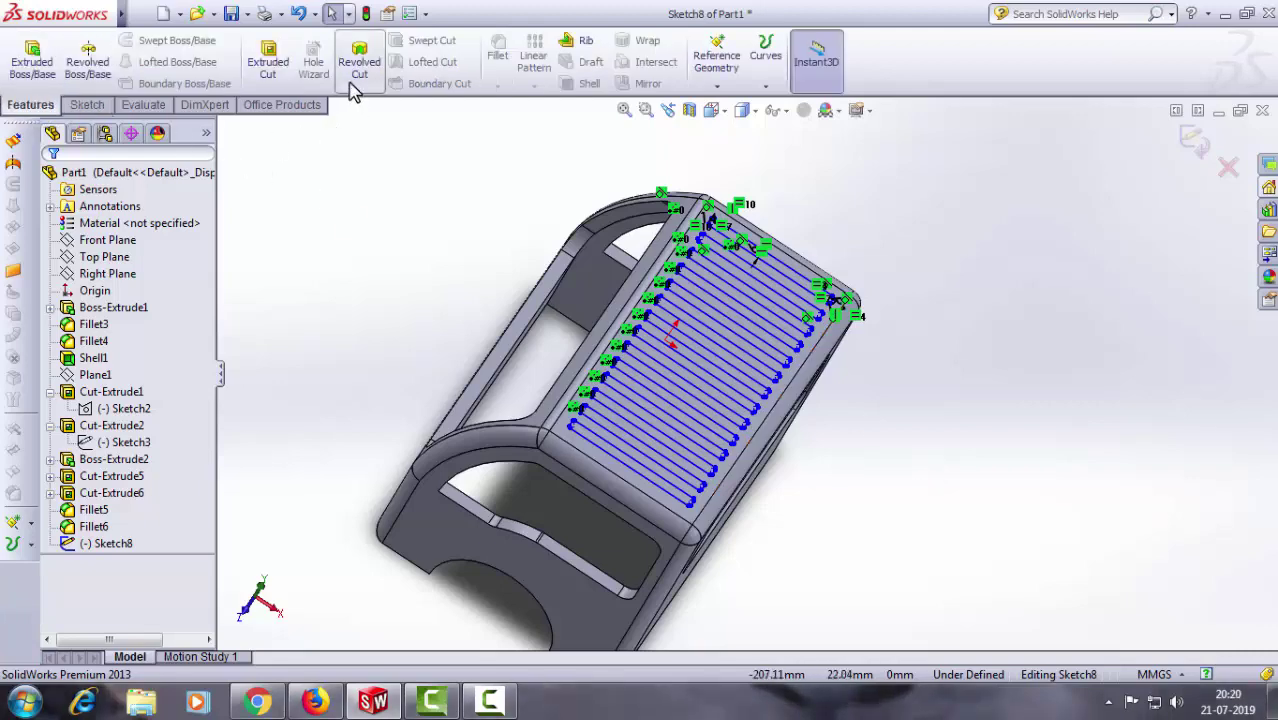
pyautogui.click(268, 62)
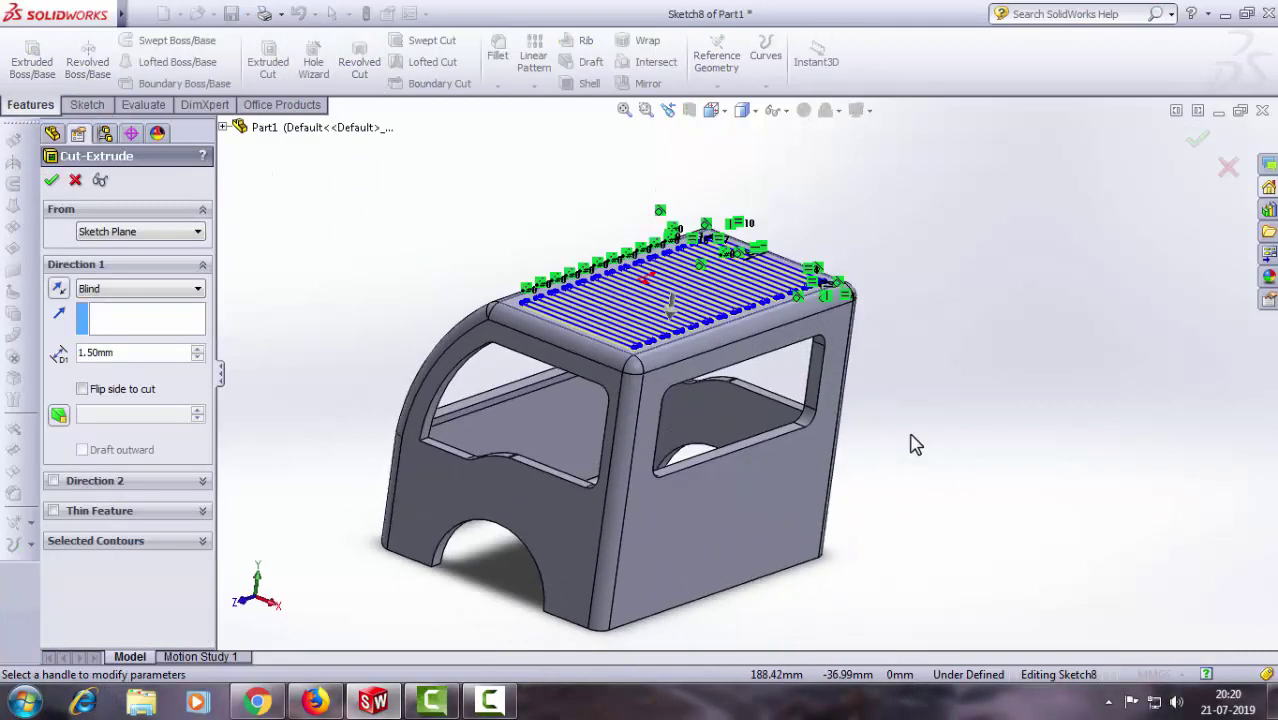
pyautogui.click(52, 183)
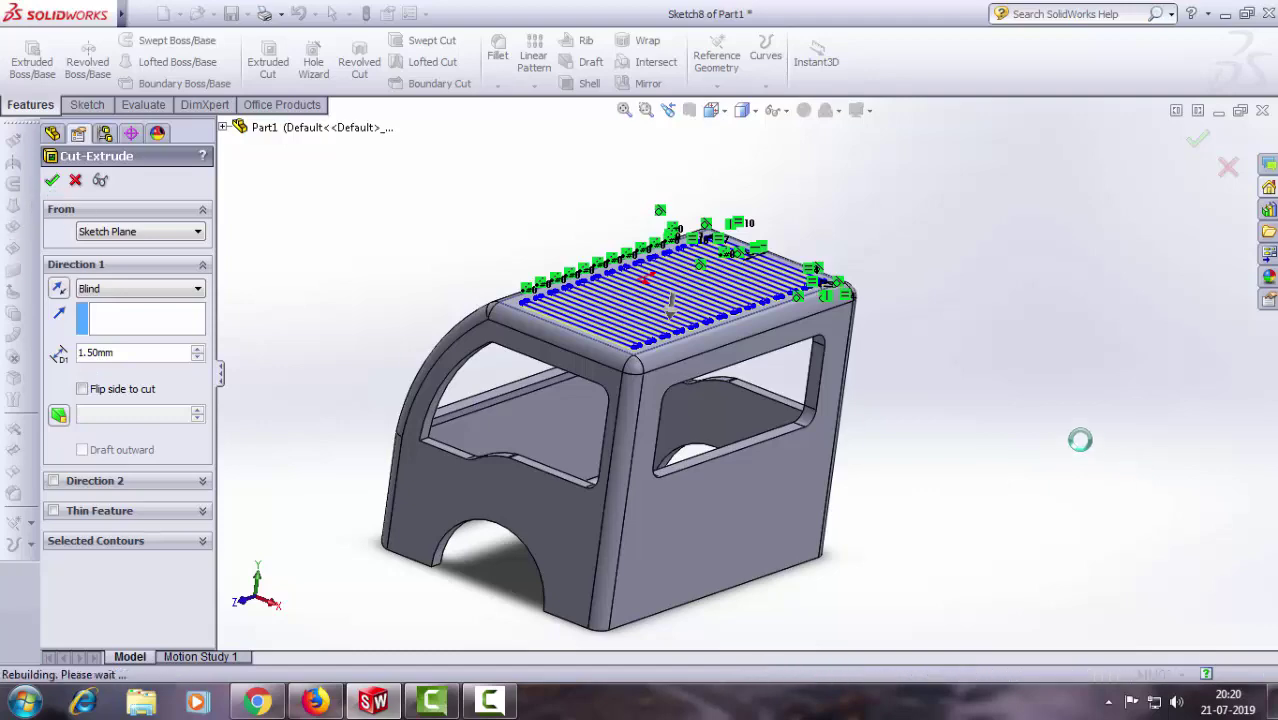
pyautogui.moveTo(979, 448)
pyautogui.mouseDown(button='middle')
pyautogui.moveTo(940, 522)
pyautogui.moveTo(1101, 506)
pyautogui.moveTo(964, 417)
pyautogui.moveTo(1104, 428)
pyautogui.moveTo(989, 484)
pyautogui.mouseUp(button='middle')
pyautogui.scroll(-3, 650, 500)
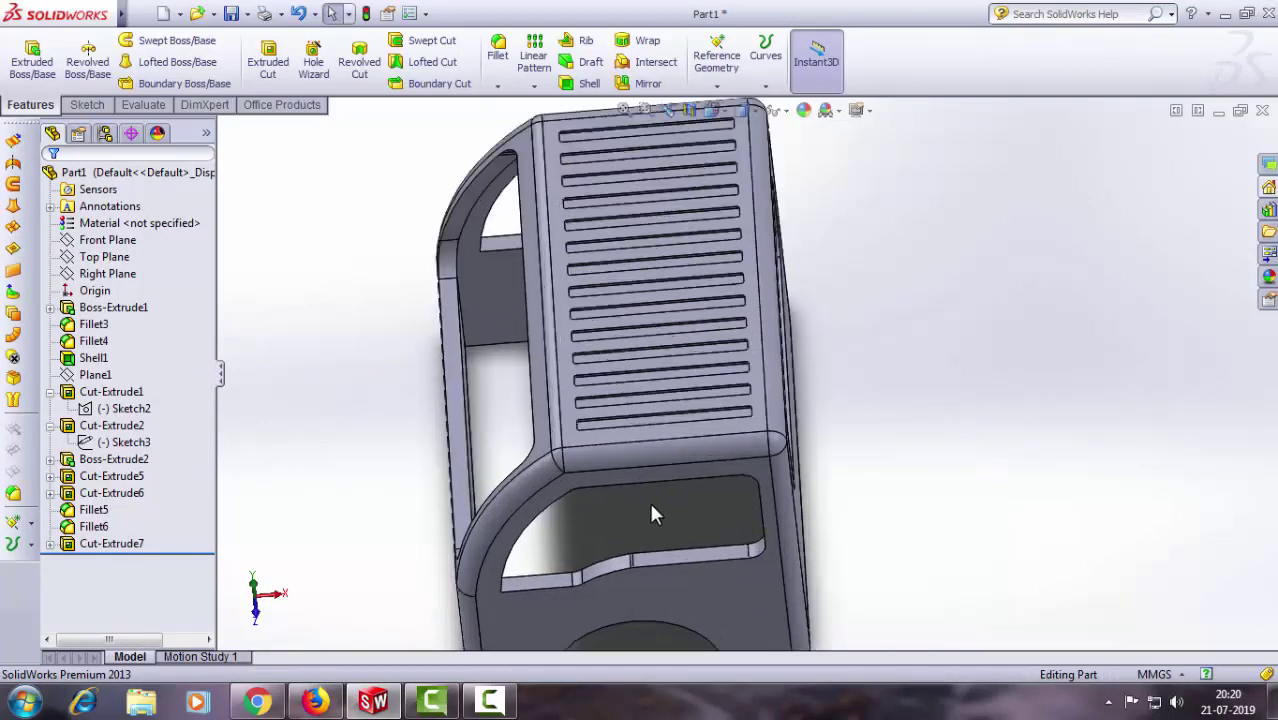
pyautogui.scroll(-3, 713, 457)
# Step: Edit Cut-Extrude7 to a 1 mm blind depth and view the slotted roof
pyautogui.moveTo(713, 457); pyautogui.dragTo(736, 466, button='middle')
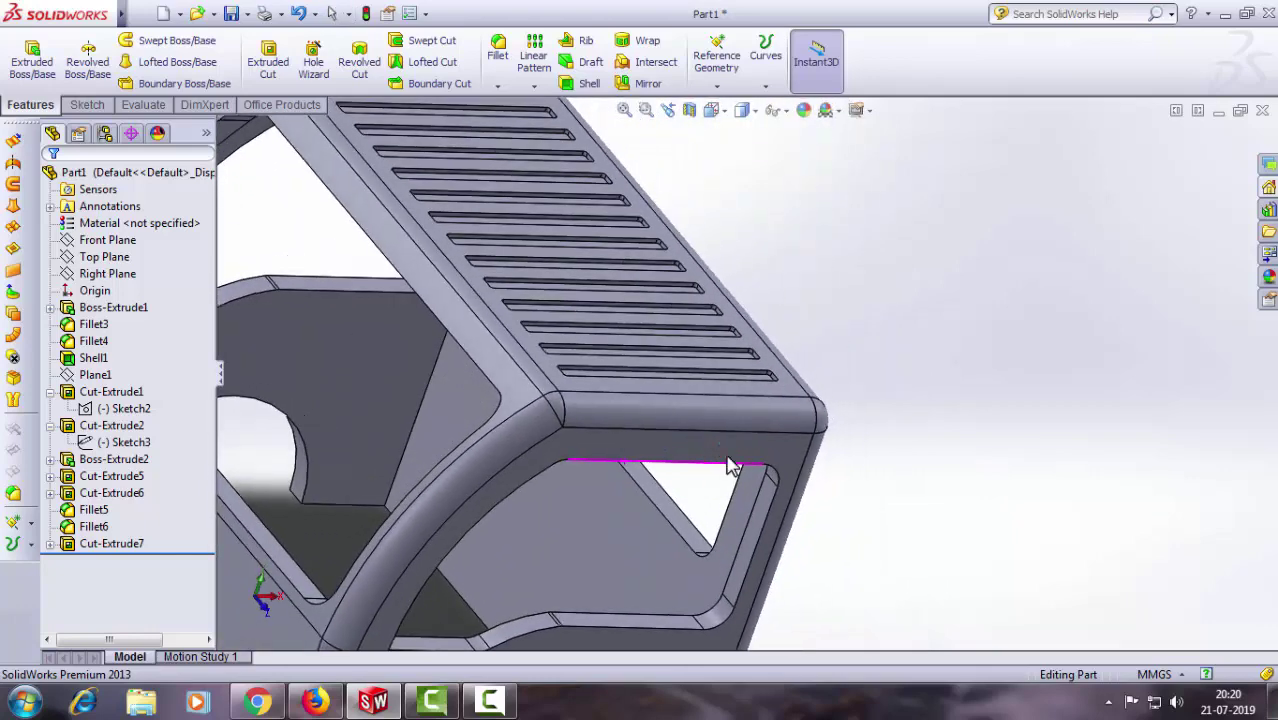
pyautogui.rightClick(130, 545)
pyautogui.click(163, 372)
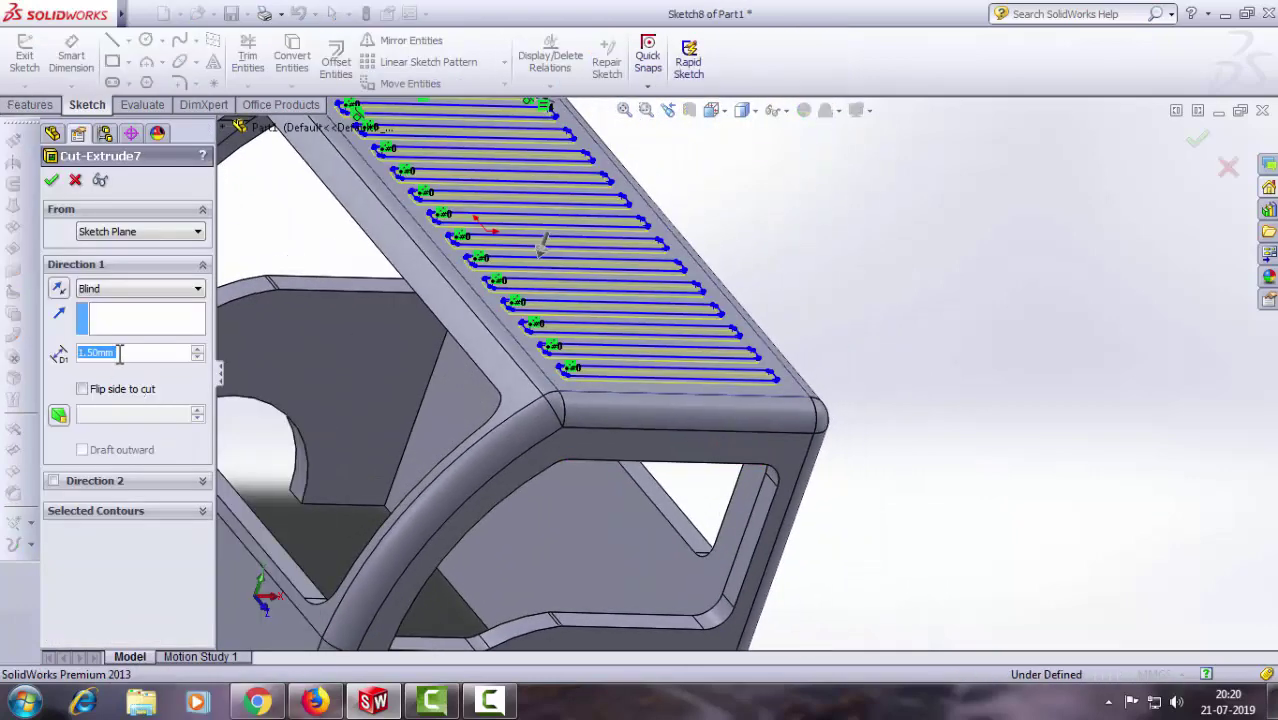
pyautogui.write('1')
pyautogui.press('Return')
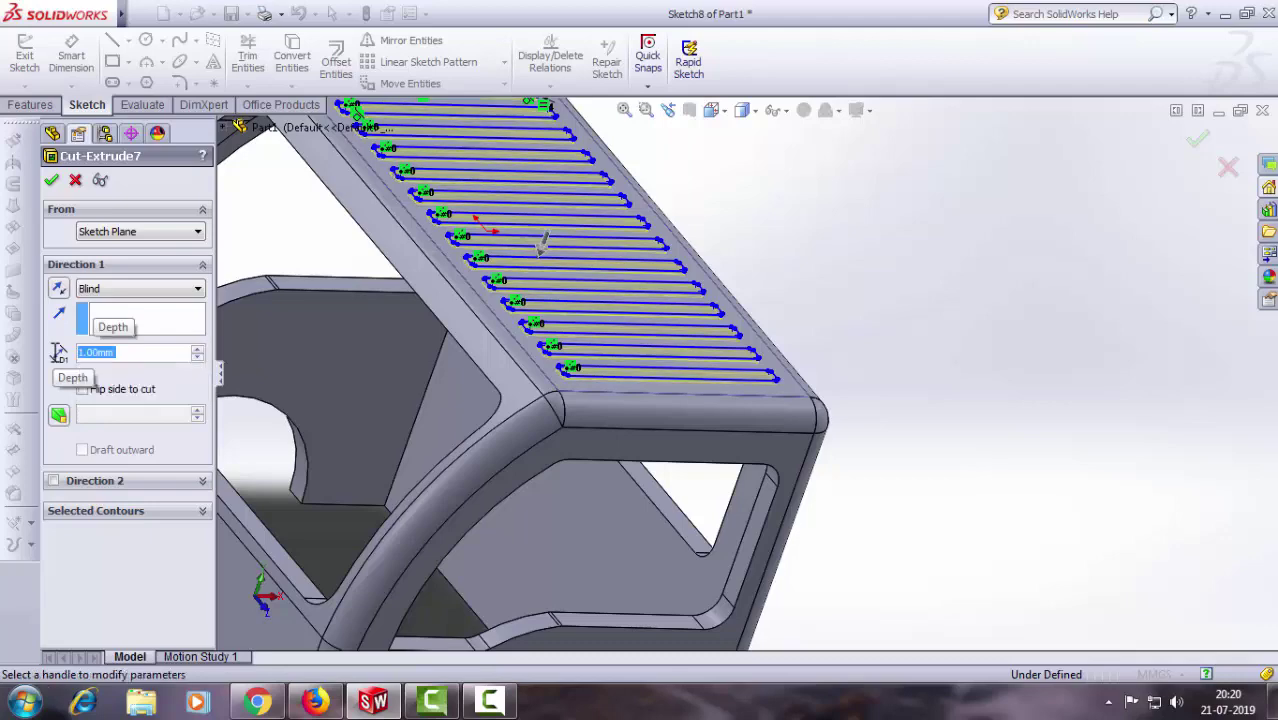
pyautogui.press('Return')
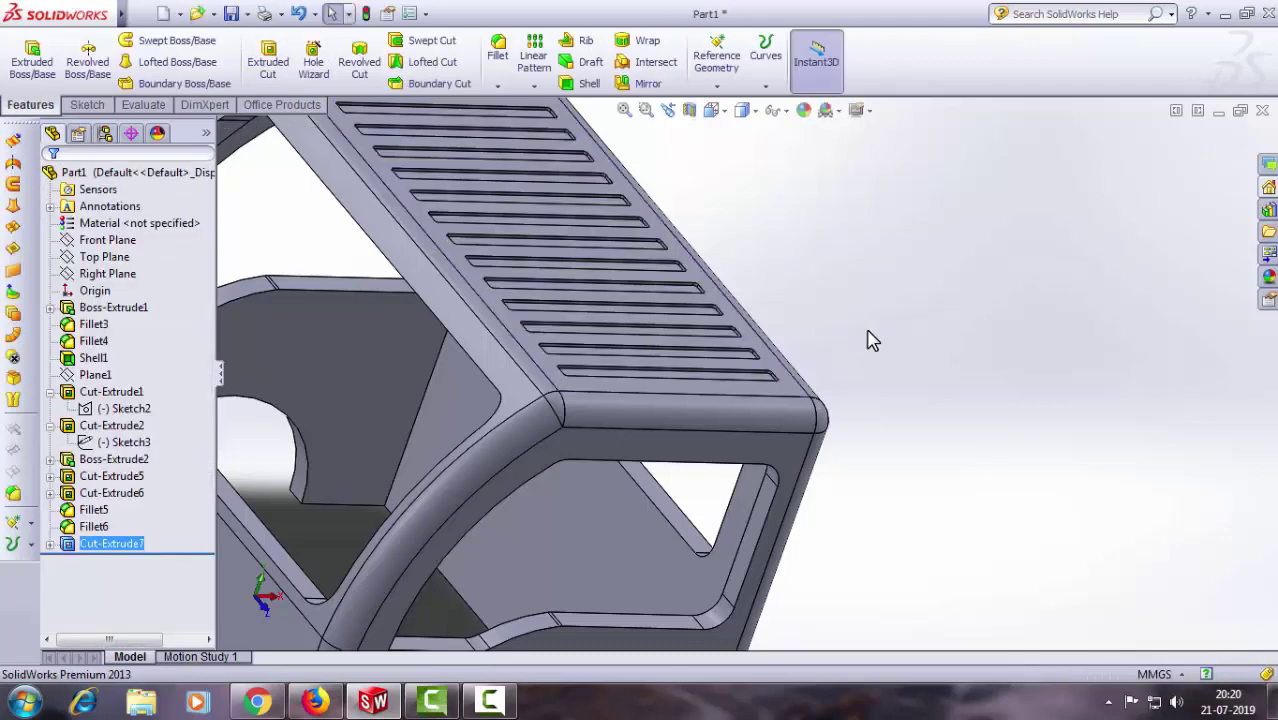
pyautogui.moveTo(963, 420)
pyautogui.mouseDown(button='middle')
pyautogui.moveTo(1004, 442)
pyautogui.moveTo(1061, 513)
pyautogui.moveTo(1016, 385)
pyautogui.moveTo(1065, 435)
pyautogui.moveTo(1107, 442)
pyautogui.moveTo(1050, 466)
pyautogui.moveTo(1050, 362)
pyautogui.moveTo(996, 425)
pyautogui.moveTo(1042, 386)
pyautogui.moveTo(1036, 348)
pyautogui.moveTo(944, 402)
pyautogui.moveTo(909, 397)
pyautogui.moveTo(990, 379)
pyautogui.moveTo(964, 468)
pyautogui.moveTo(973, 351)
pyautogui.moveTo(847, 465)
pyautogui.moveTo(608, 474)
pyautogui.moveTo(639, 488)
pyautogui.moveTo(652, 445)
pyautogui.moveTo(645, 454)
pyautogui.mouseUp(button='middle')
# Step: Select the cab's lower side face and view it Normal To
pyautogui.scroll(3, 622, 508)
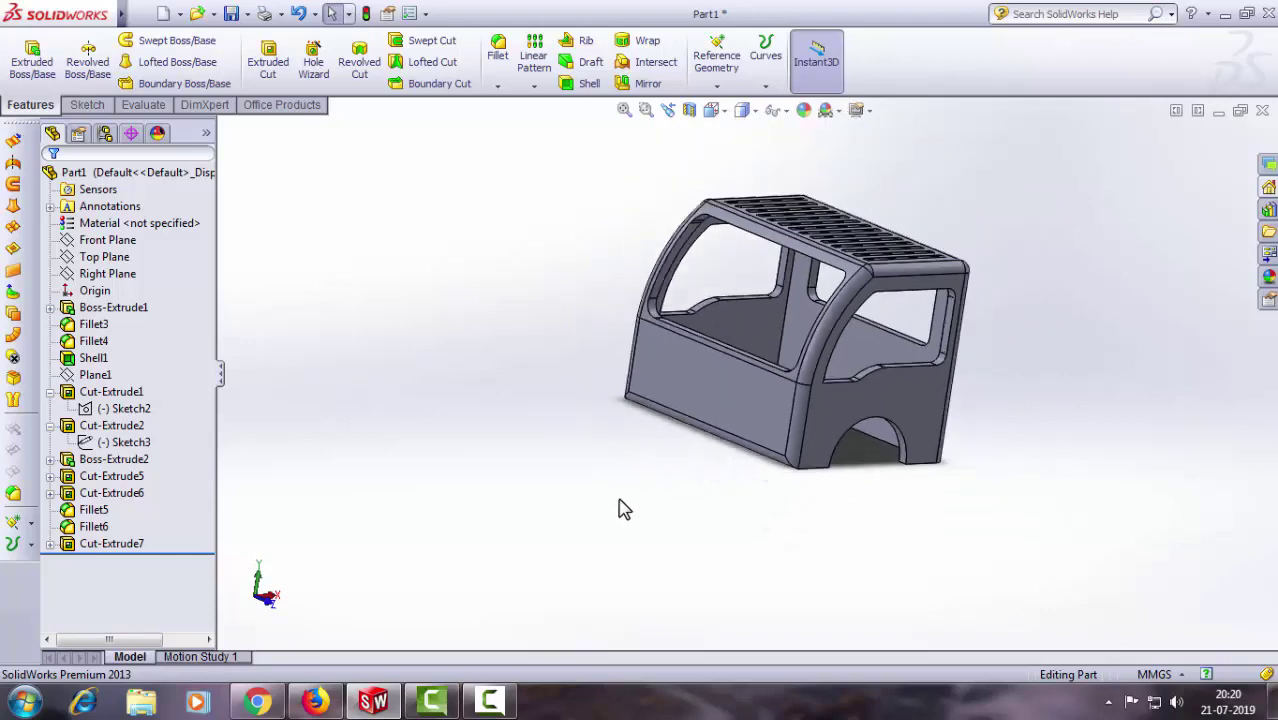
pyautogui.moveTo(622, 508); pyautogui.dragTo(614, 477, button='middle')
pyautogui.click(700, 396)
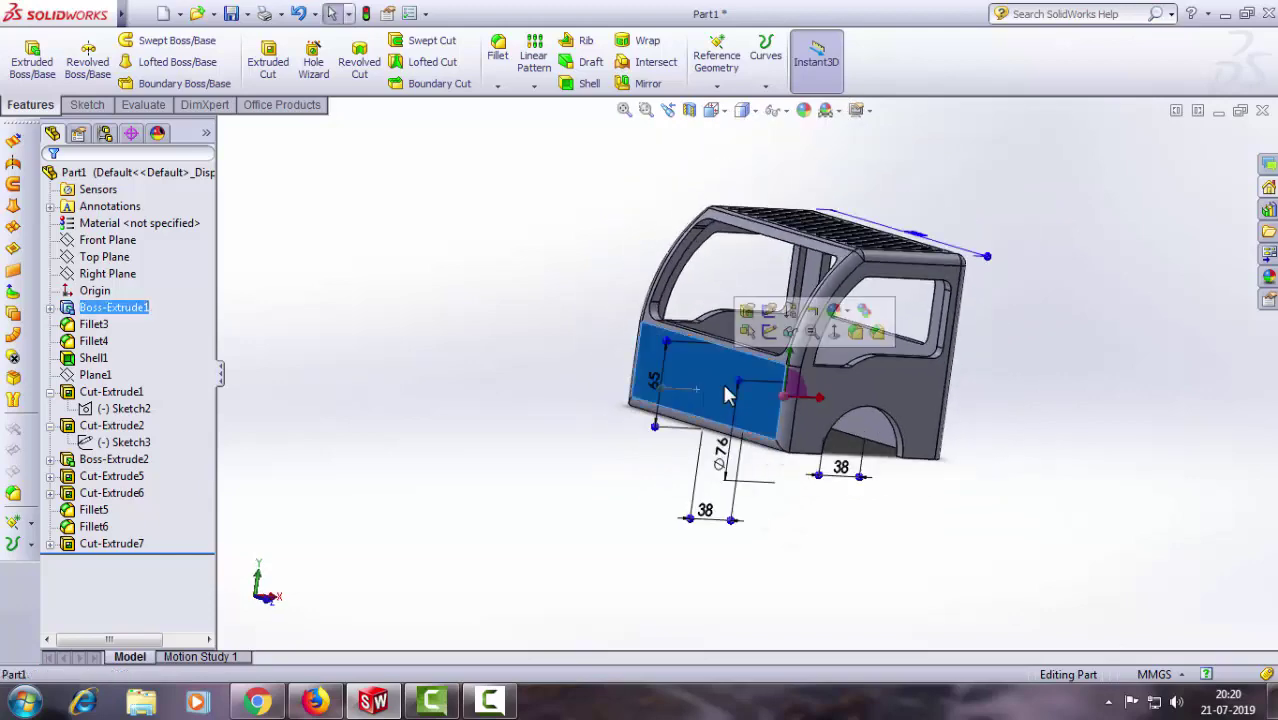
pyautogui.click(835, 334)
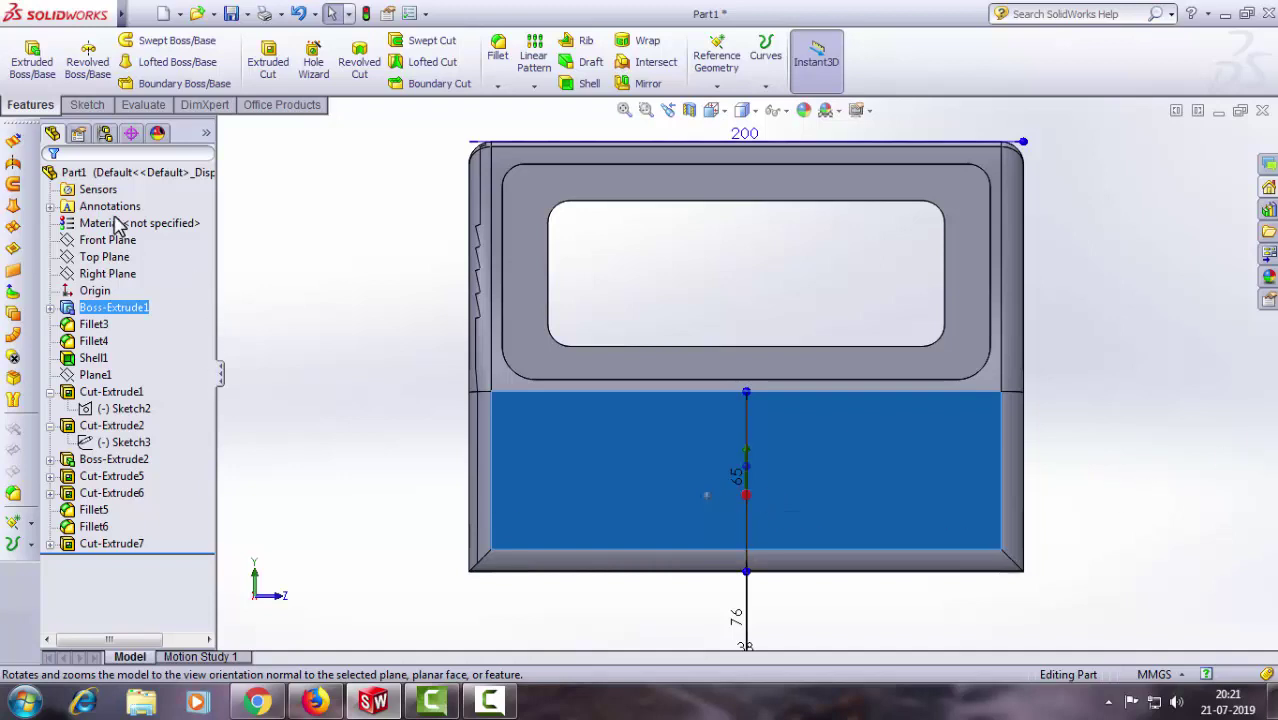
# Step: Draw a vertical construction centreline through the origin on the side face
pyautogui.click(88, 106)
pyautogui.click(128, 40)
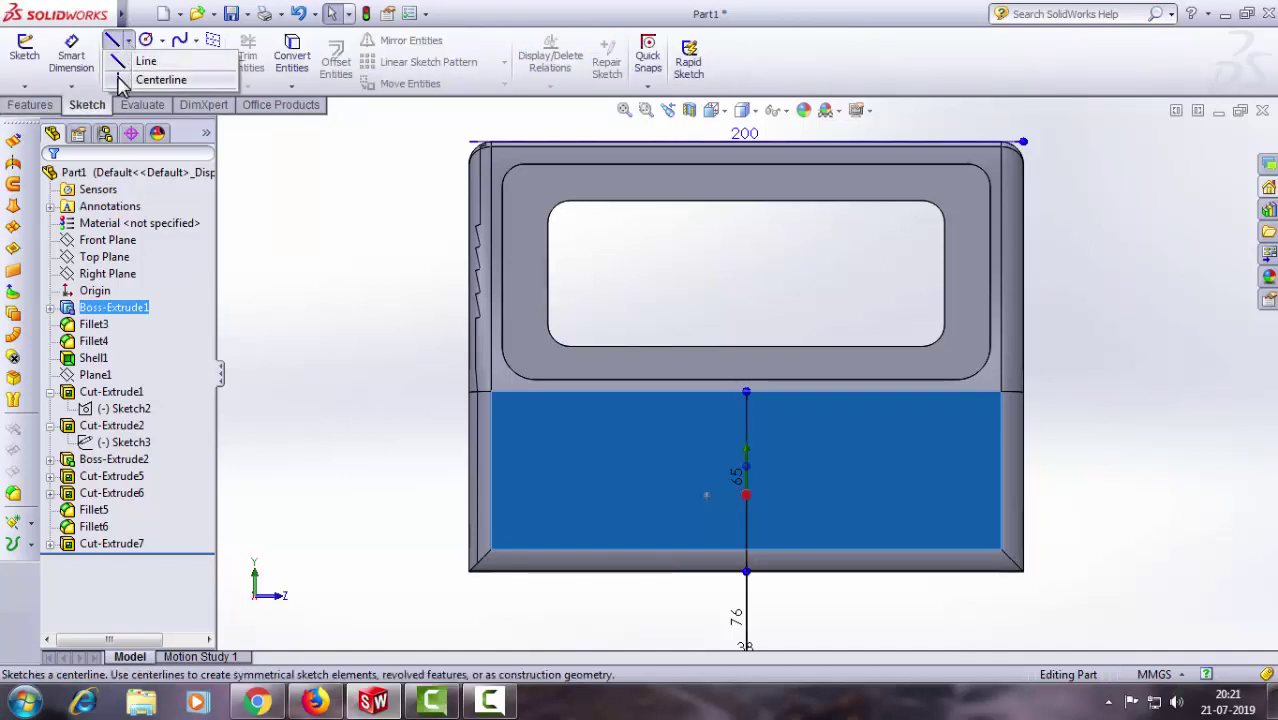
pyautogui.click(152, 80)
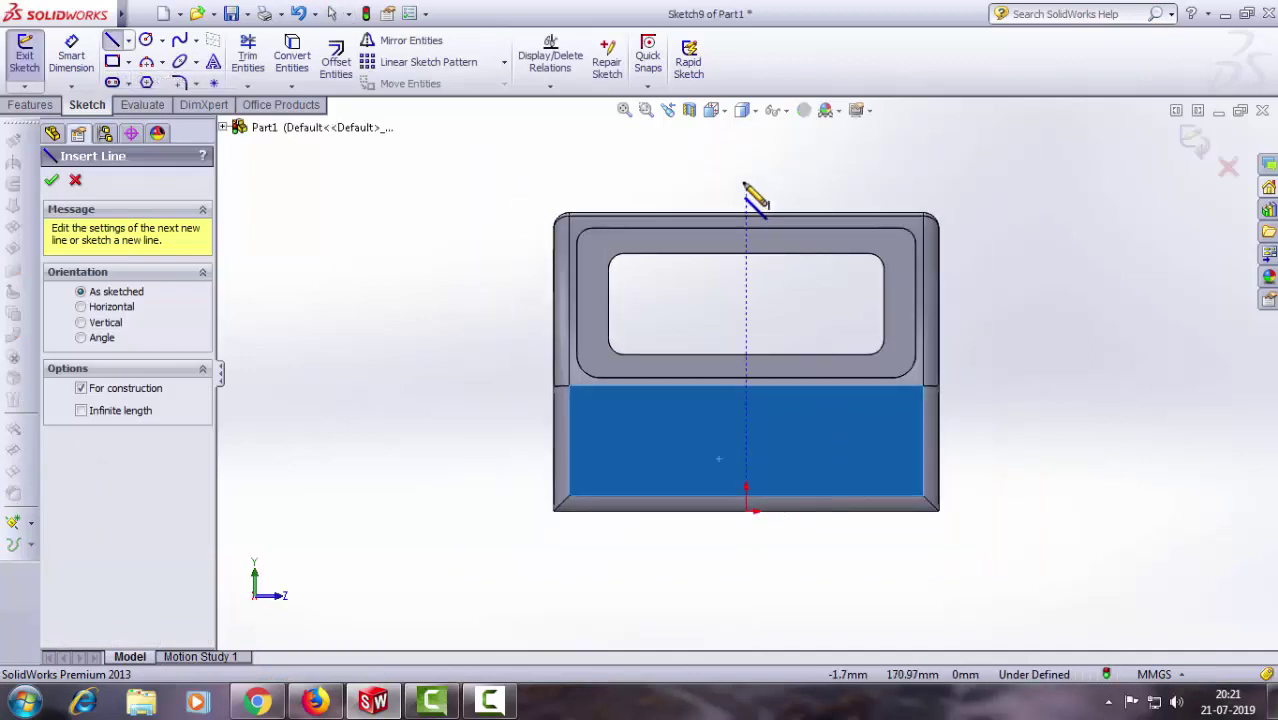
pyautogui.moveTo(747, 183); pyautogui.dragTo(779, 548)
pyautogui.click(746, 629)
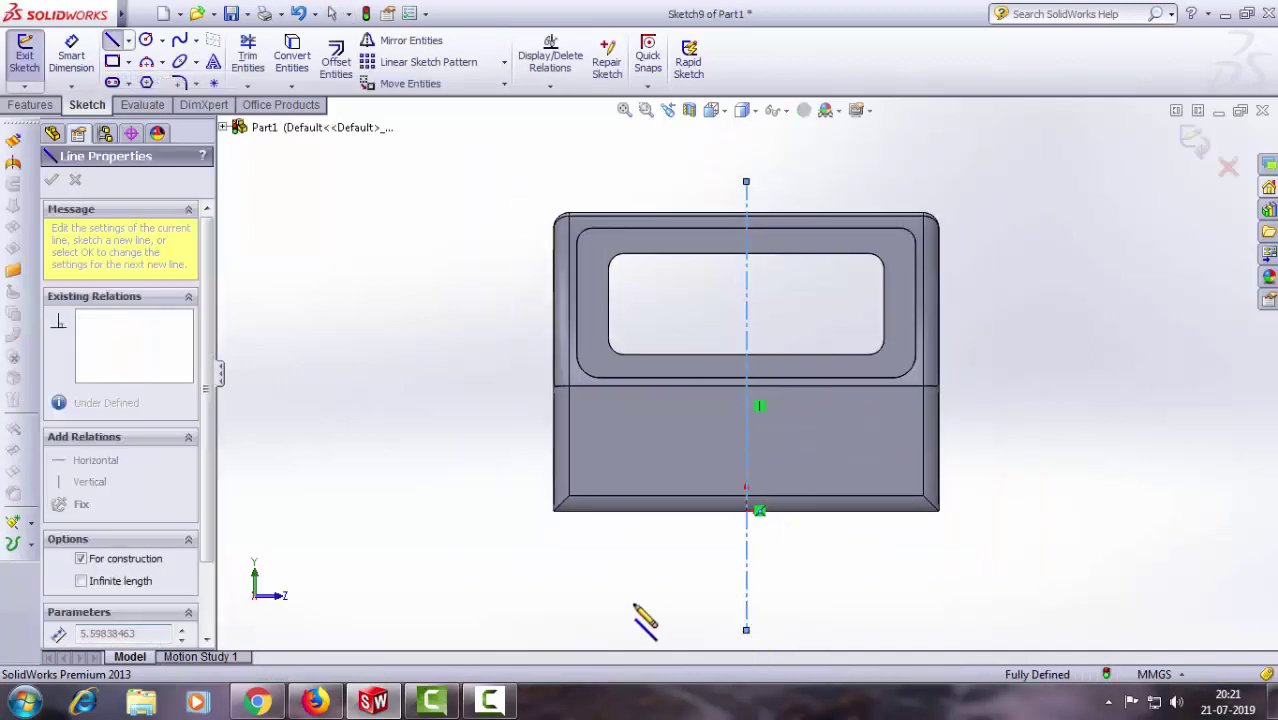
pyautogui.rightClick(592, 590)
pyautogui.click(628, 188)
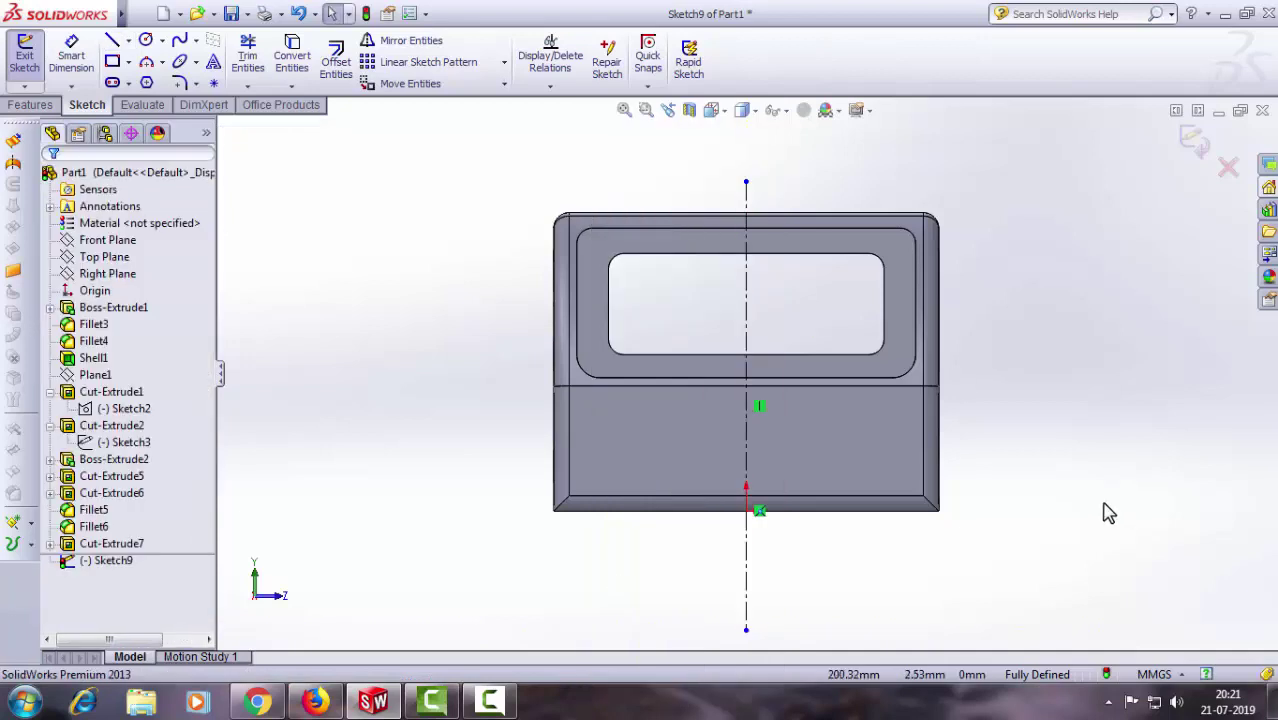
pyautogui.scroll(-1, 988, 505)
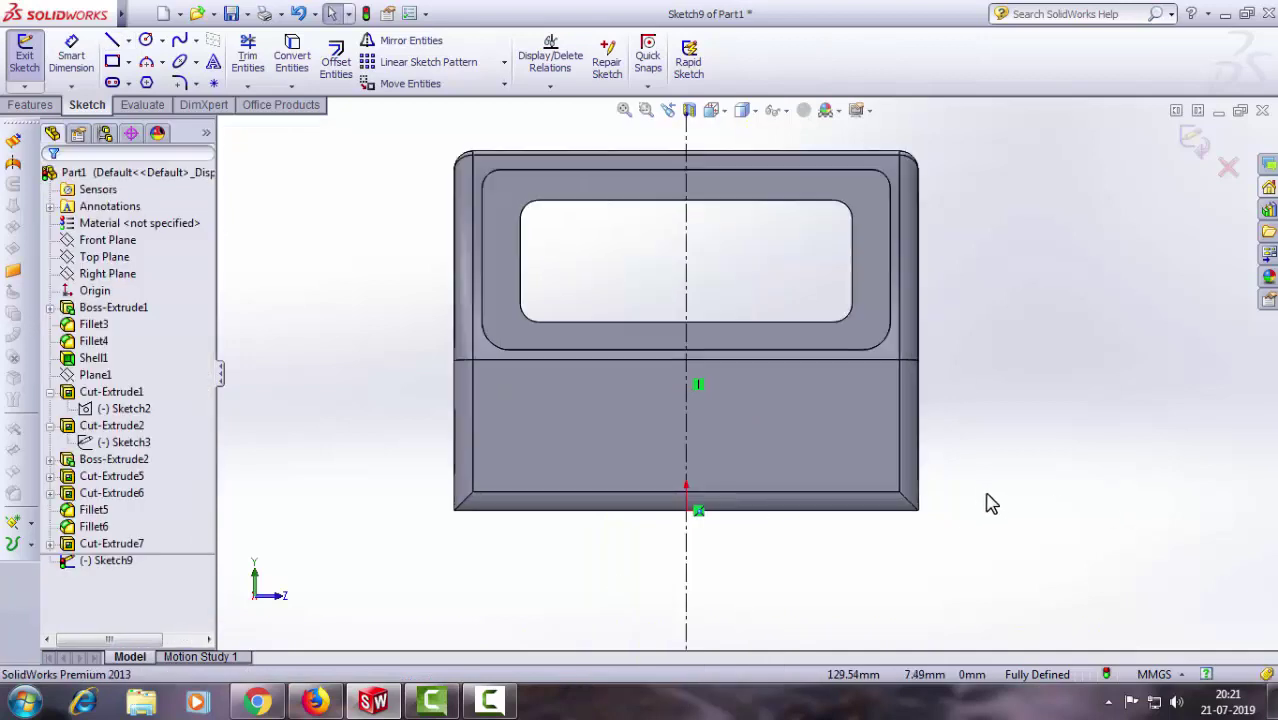
# Step: Sketch a circle near the face's lower left and dimension it 14 mm diameter
pyautogui.click(145, 40)
pyautogui.scroll(-2, 508, 485)
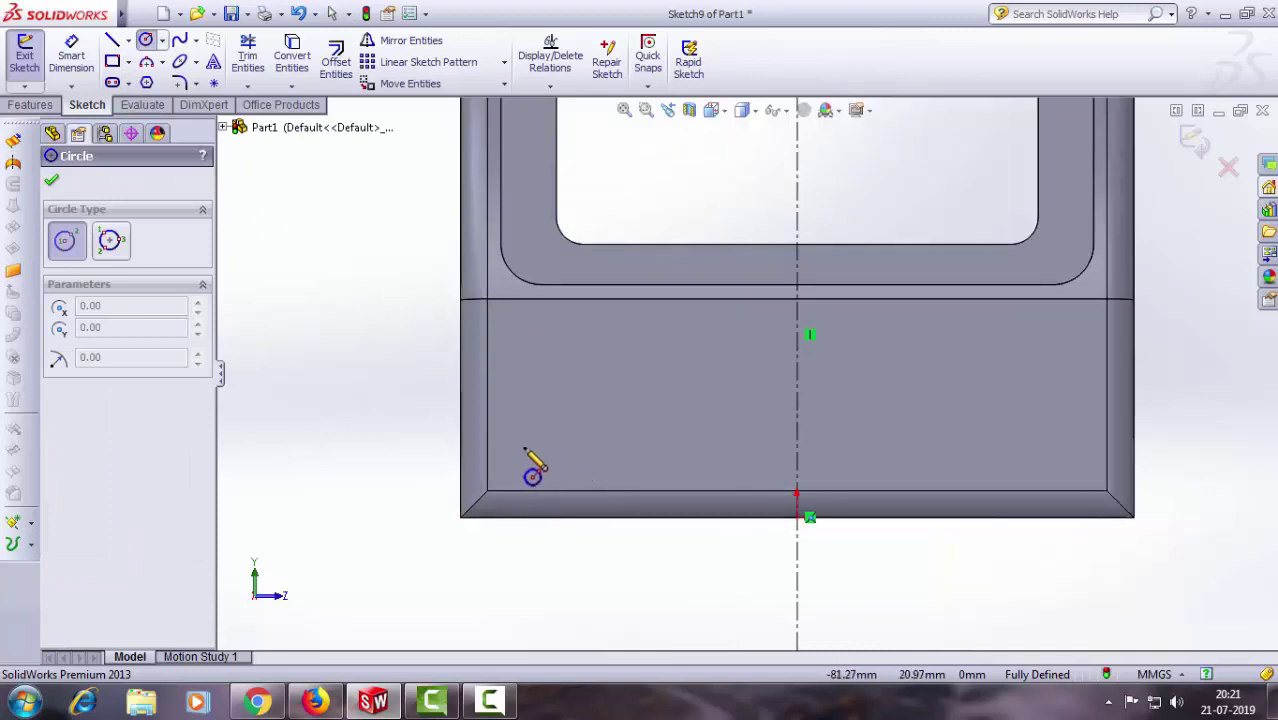
pyautogui.click(523, 448)
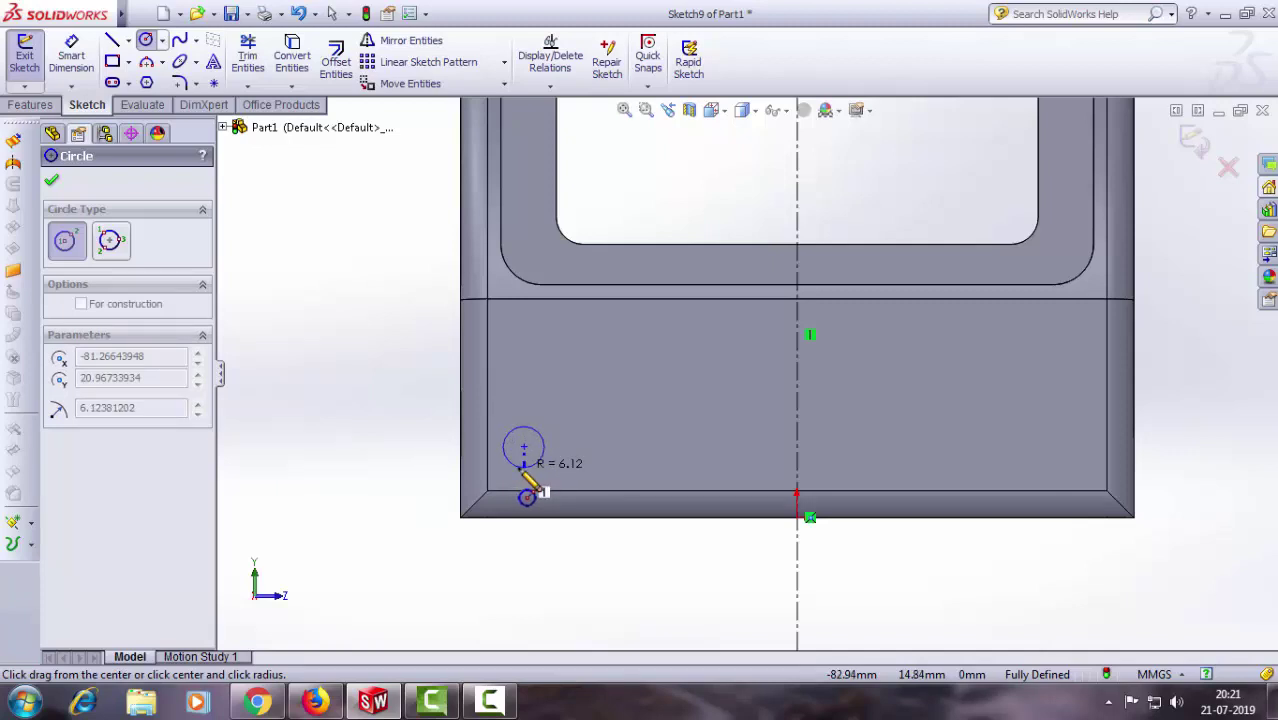
pyautogui.click(518, 469)
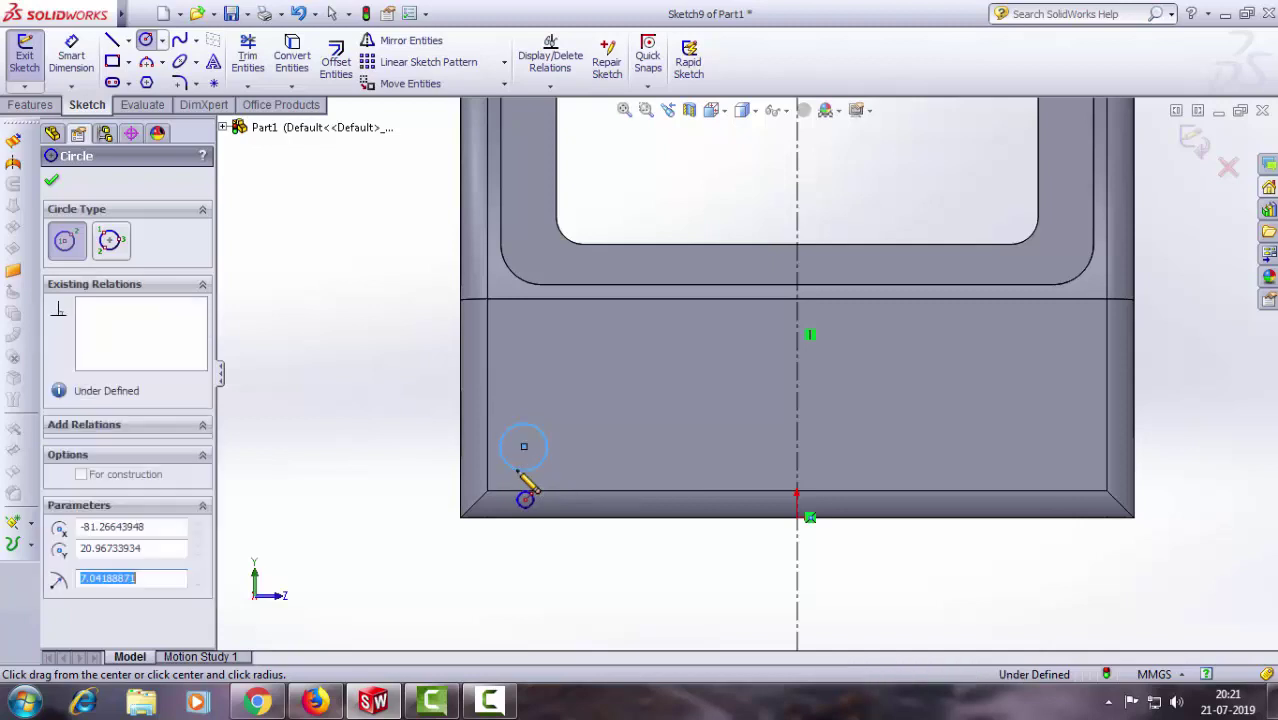
pyautogui.click(51, 180)
pyautogui.click(70, 57)
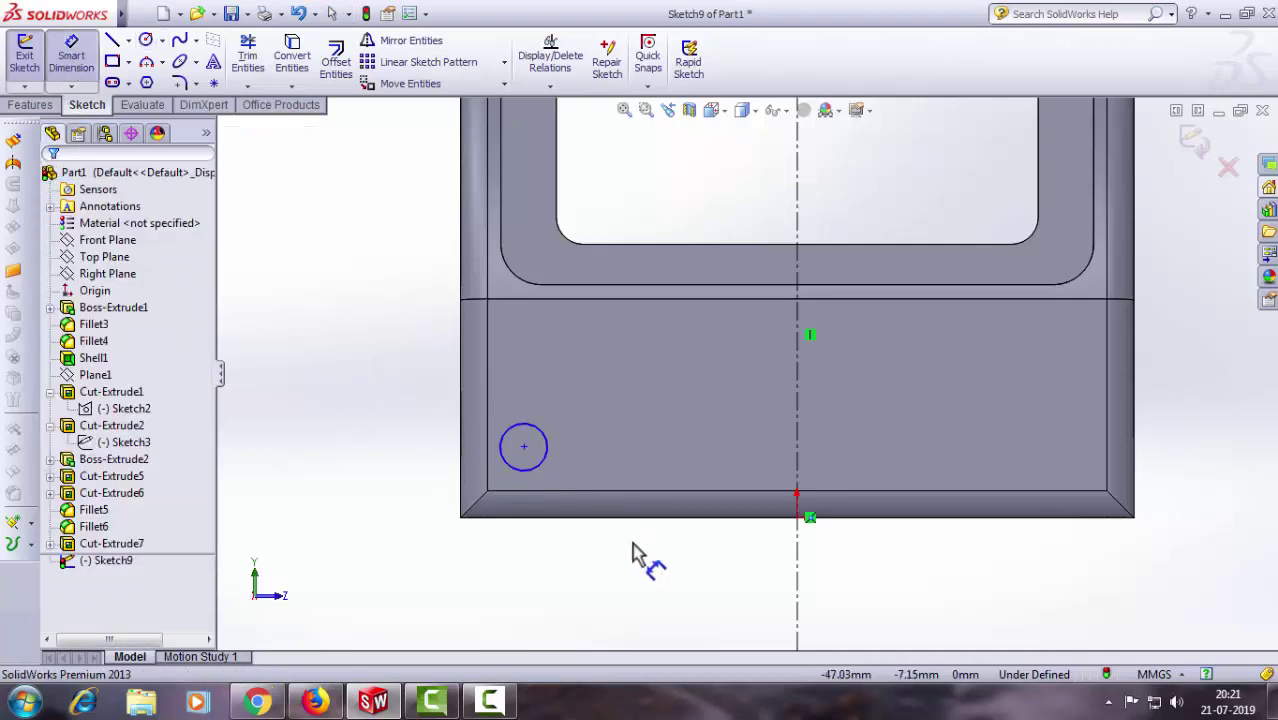
pyautogui.click(532, 468)
pyautogui.click(518, 547)
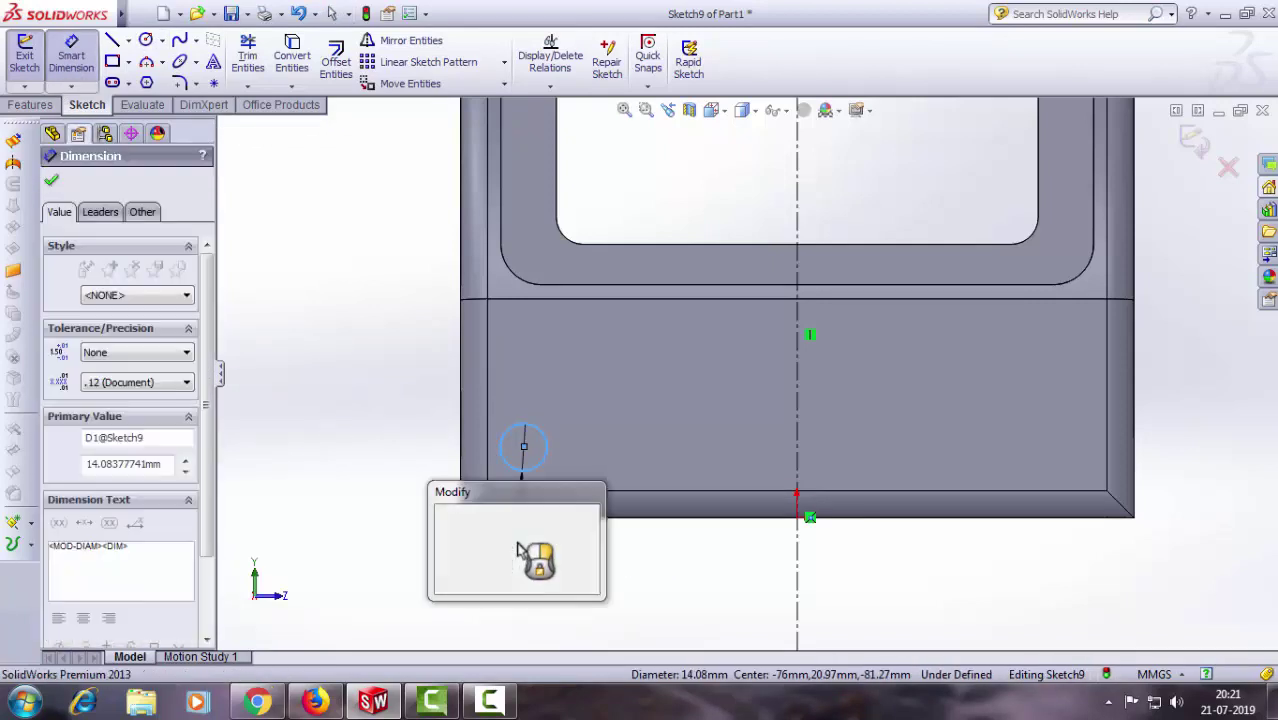
pyautogui.write('1')
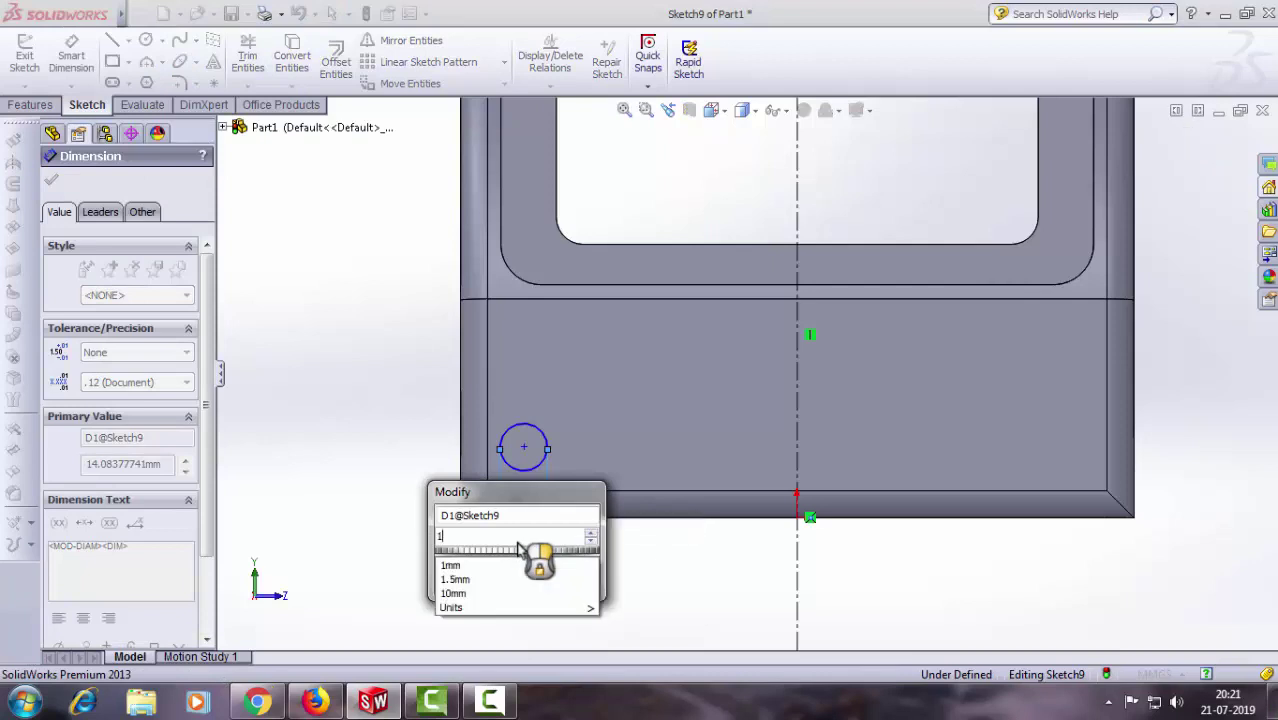
pyautogui.write('4')
pyautogui.press('Return')
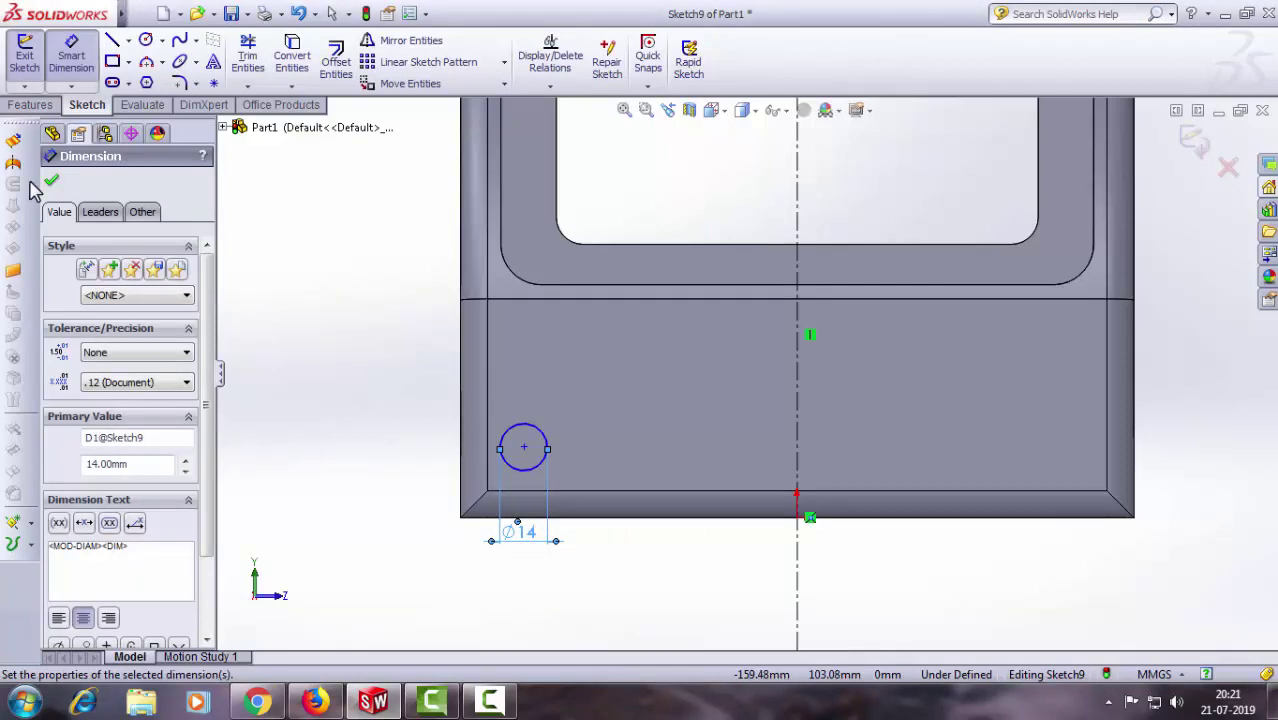
pyautogui.click(51, 181)
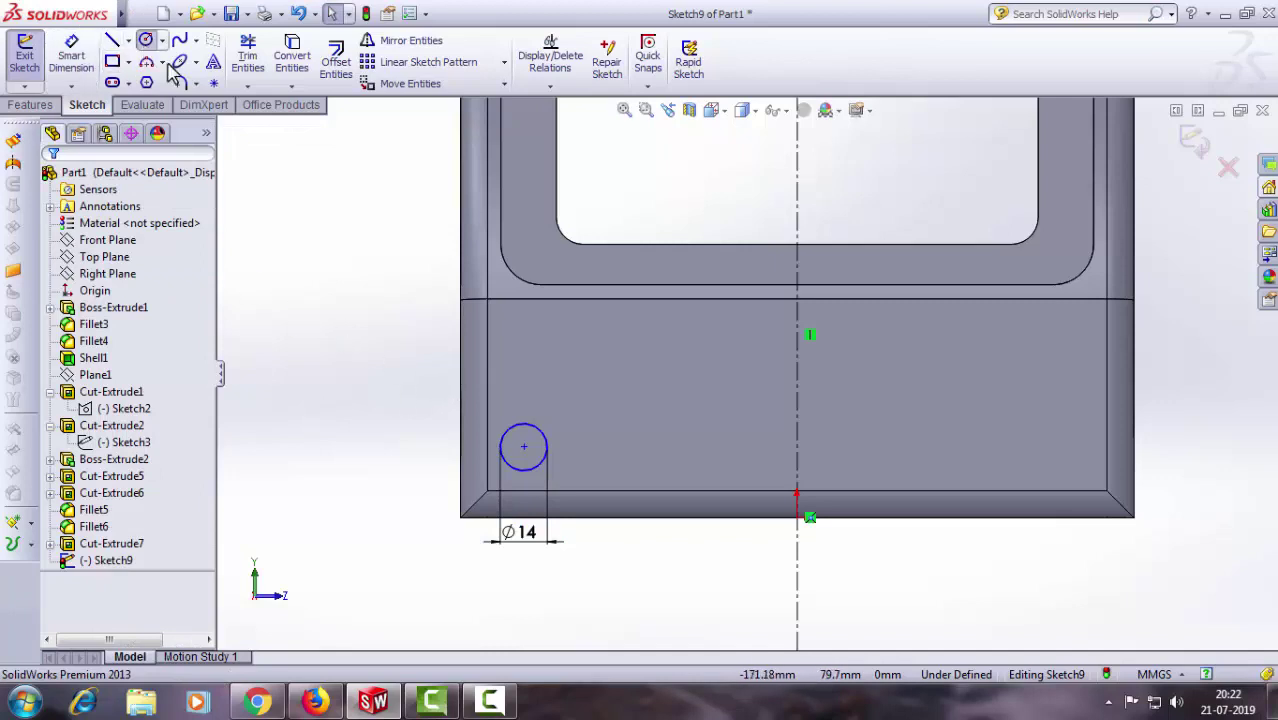
# Step: Draw a small circle above the 14 mm circle and dimension it 7 mm diameter
pyautogui.click(146, 40)
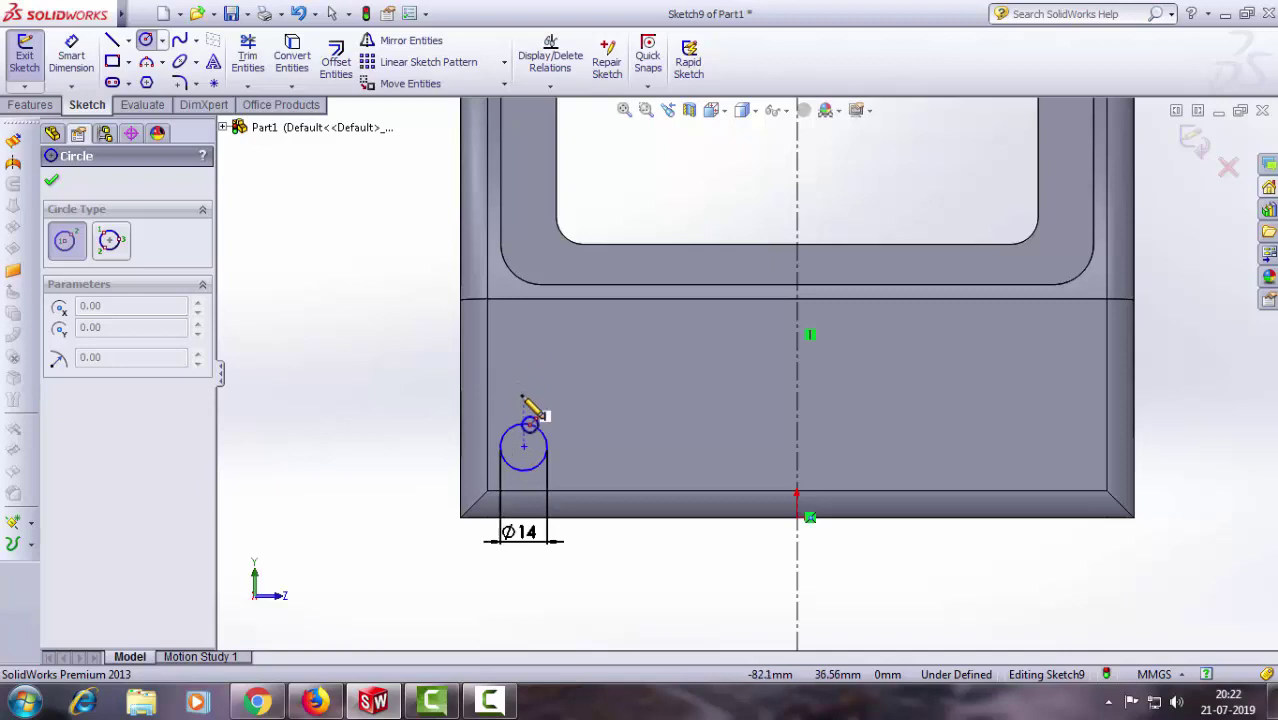
pyautogui.click(523, 385)
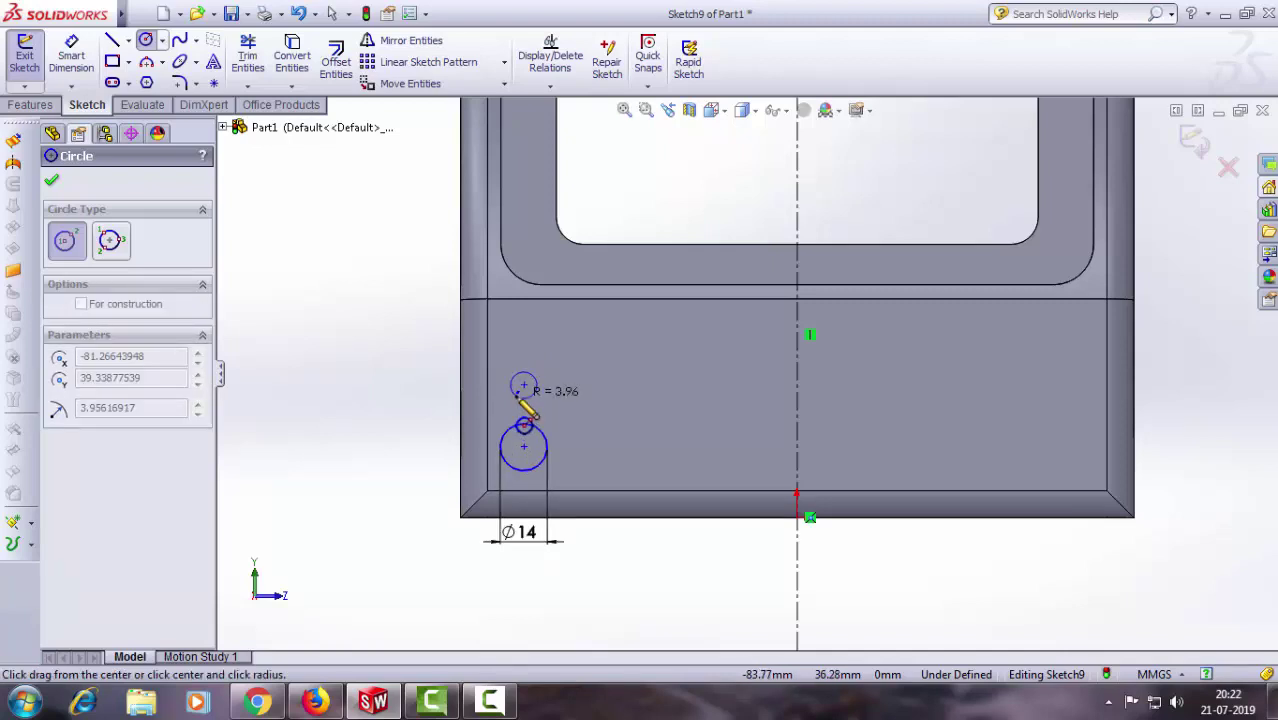
pyautogui.click(520, 396)
pyautogui.press('Escape')
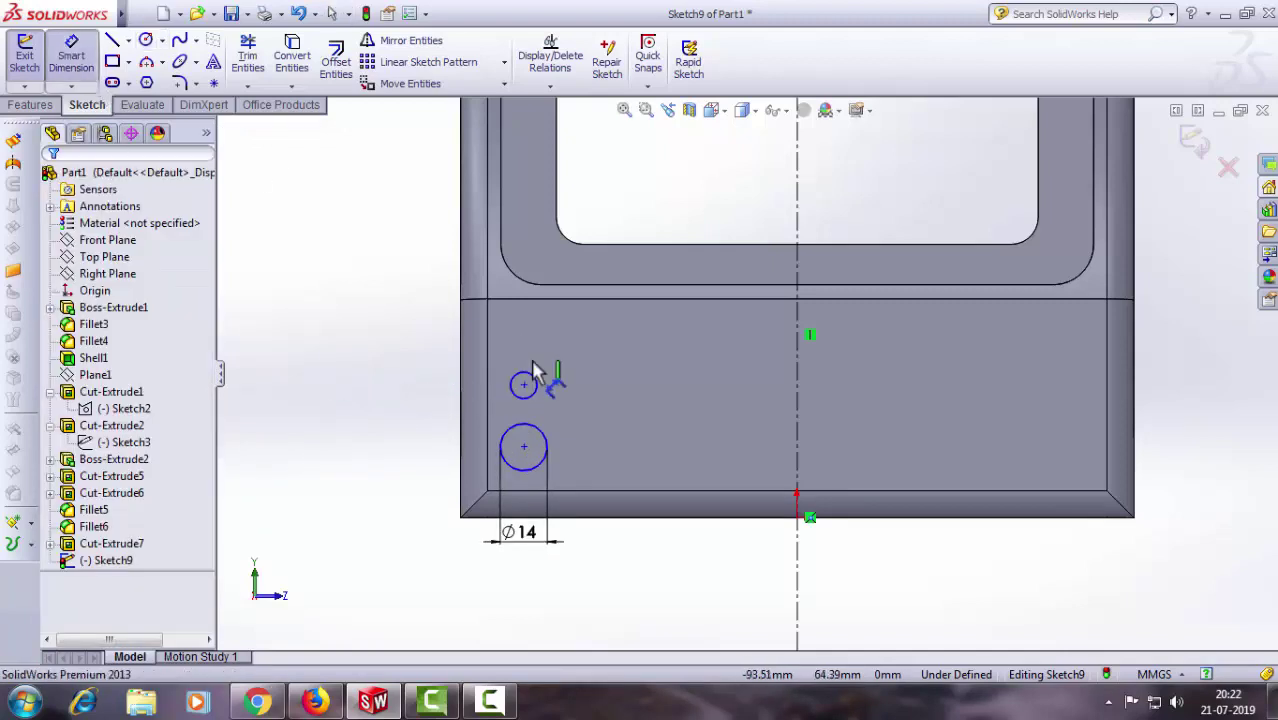
pyautogui.click(521, 396)
pyautogui.click(415, 385)
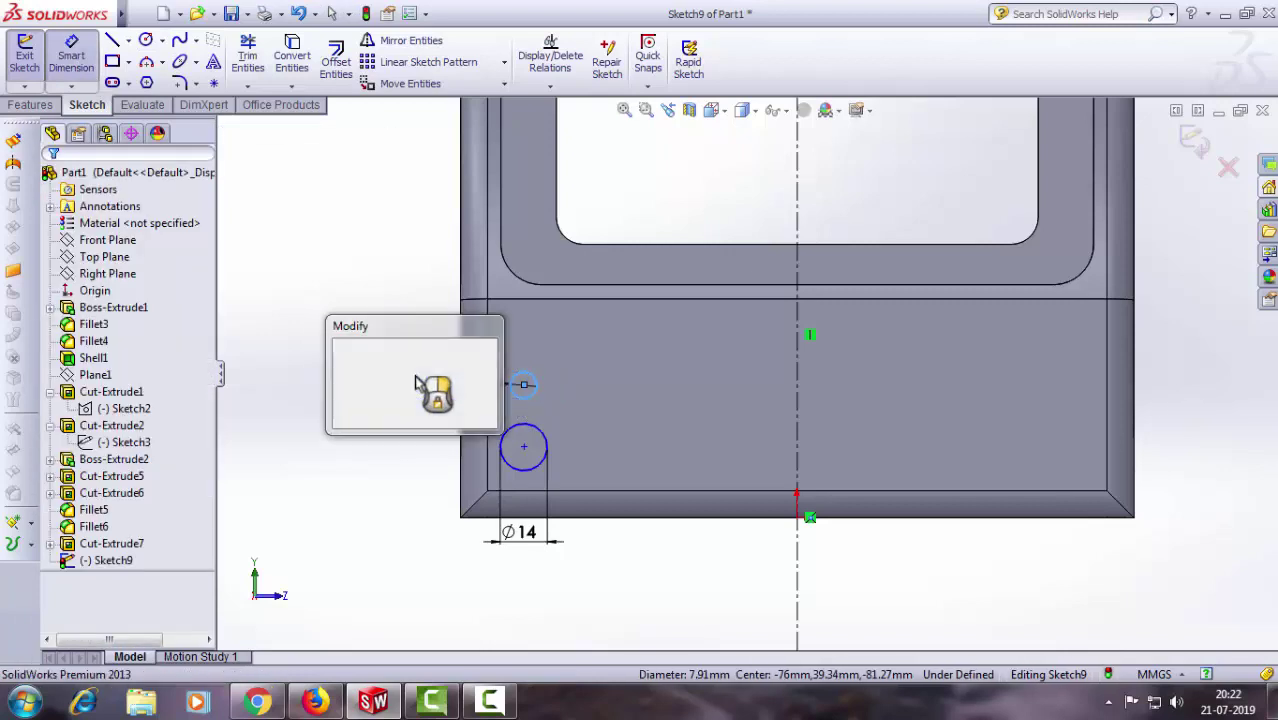
pyautogui.write('7')
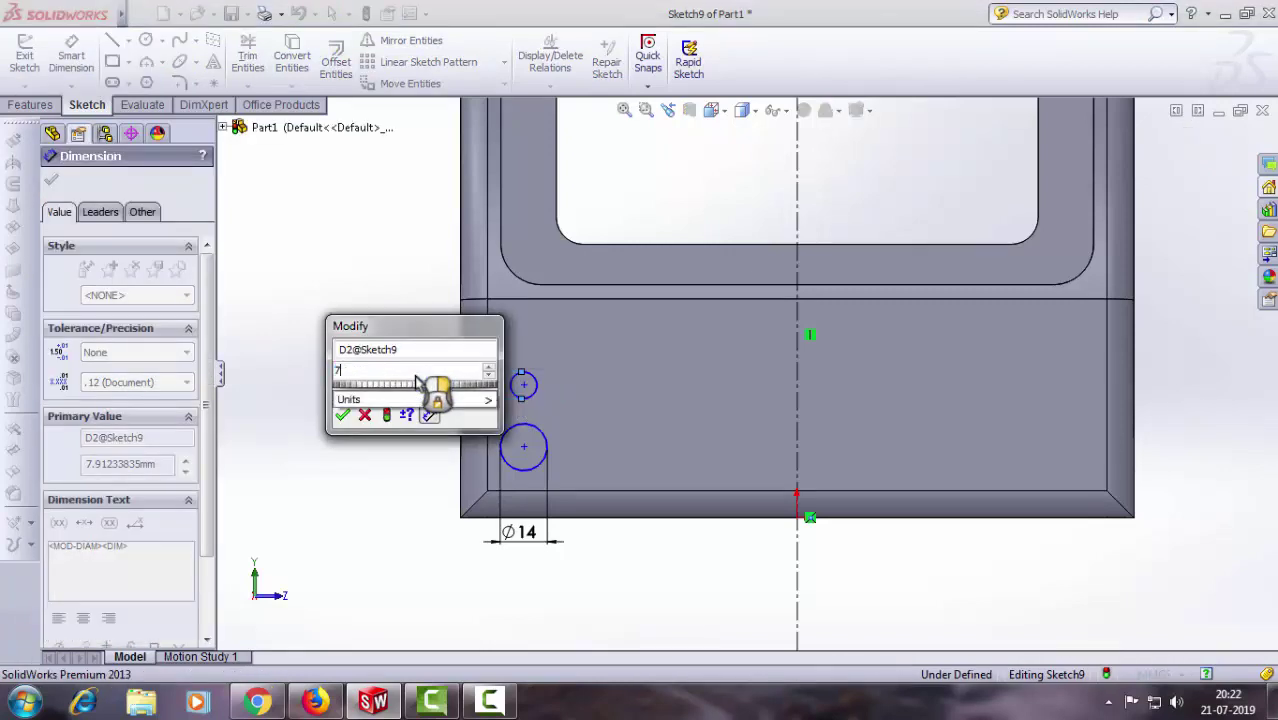
pyautogui.press('Return')
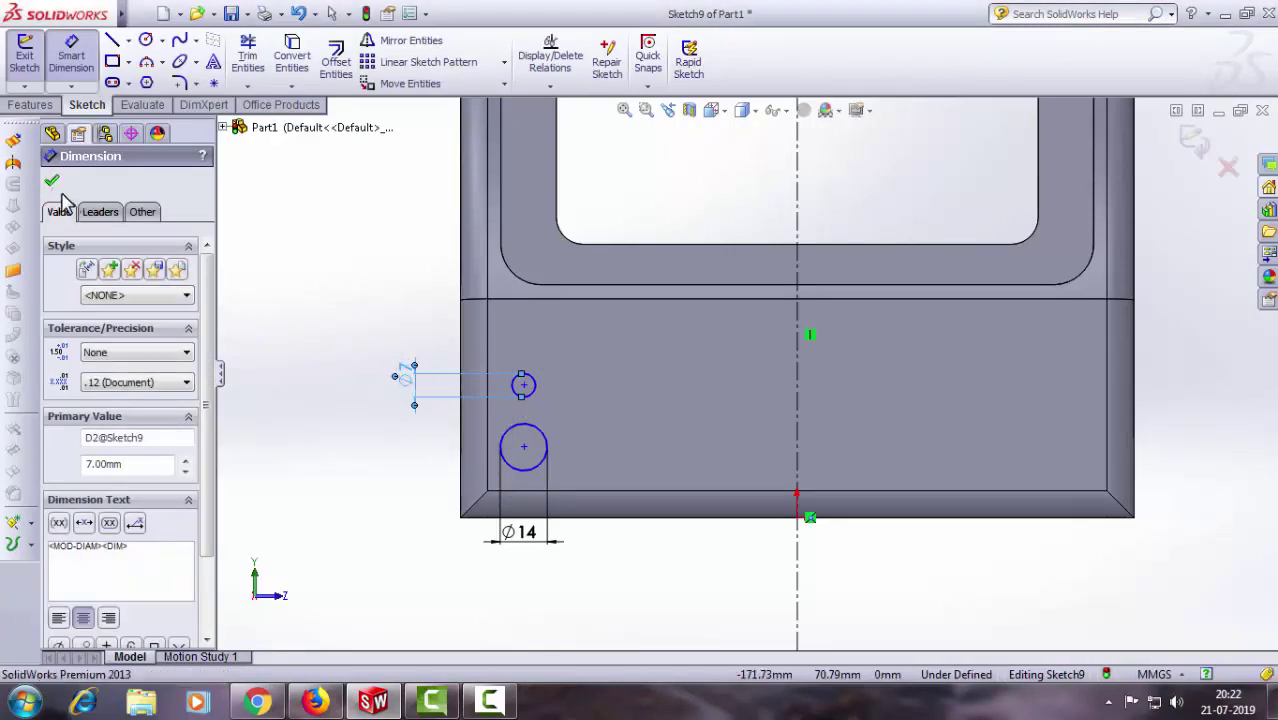
pyautogui.click(52, 182)
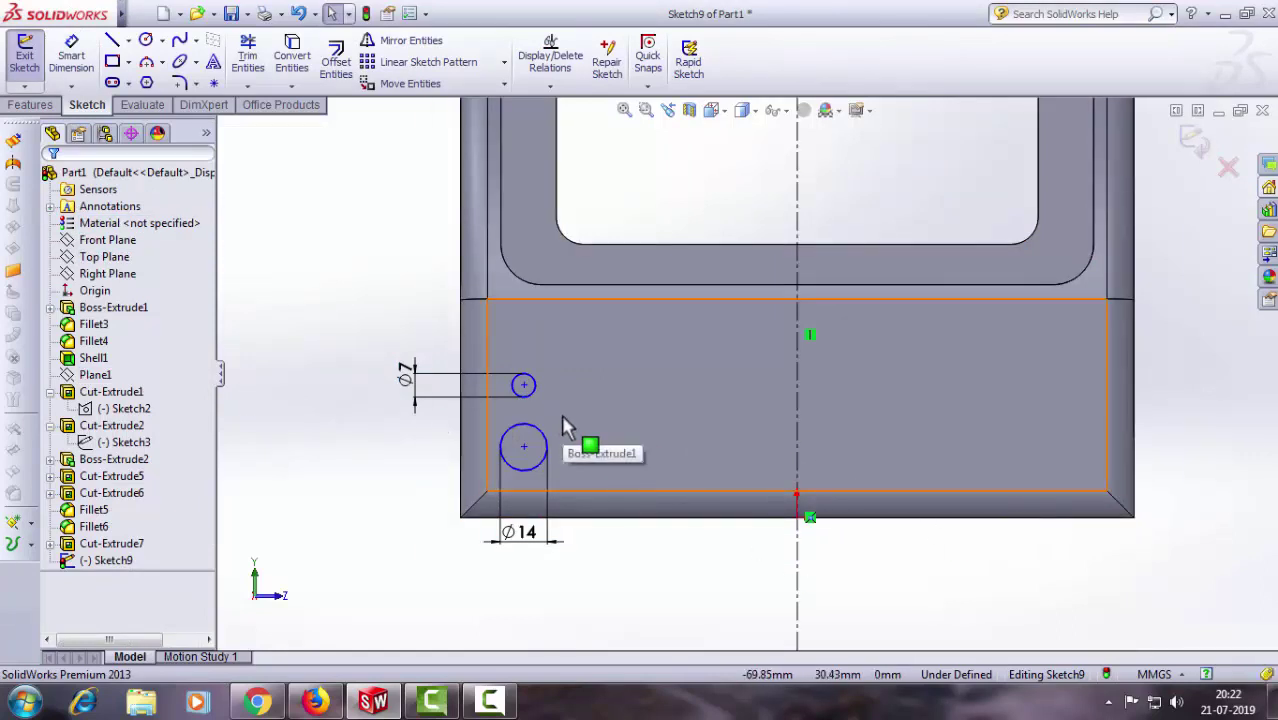
pyautogui.click(113, 41)
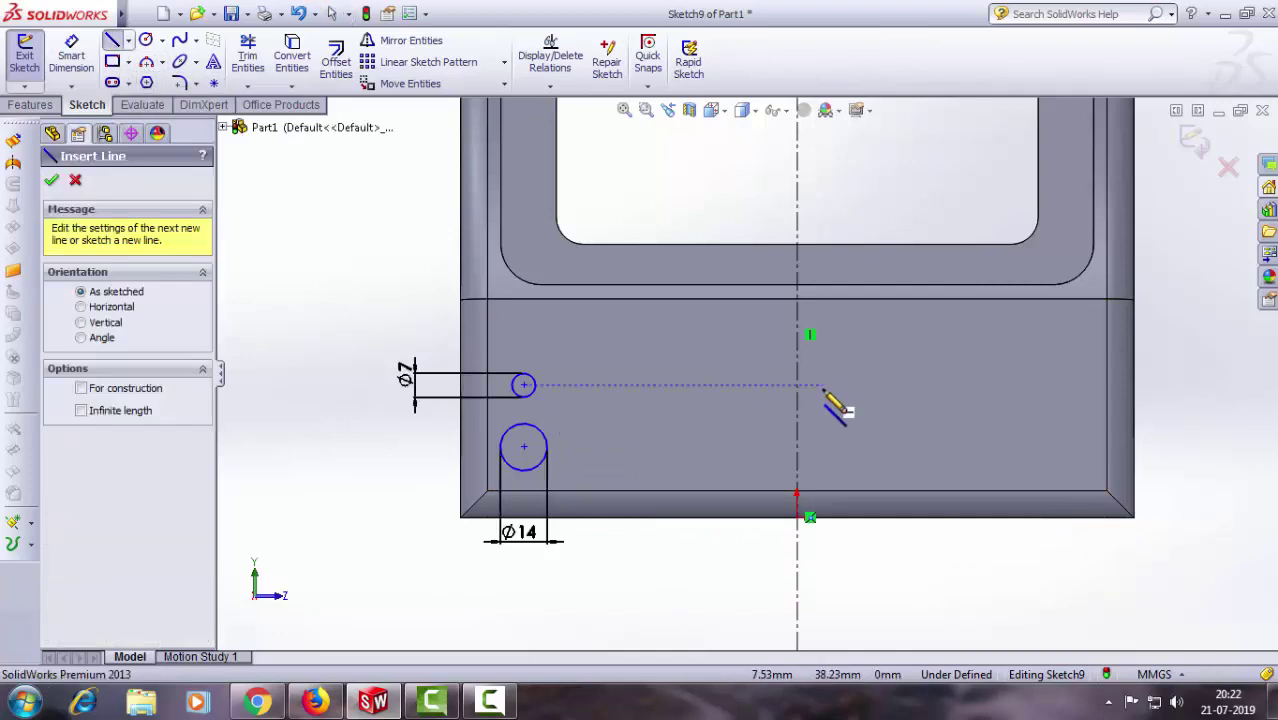
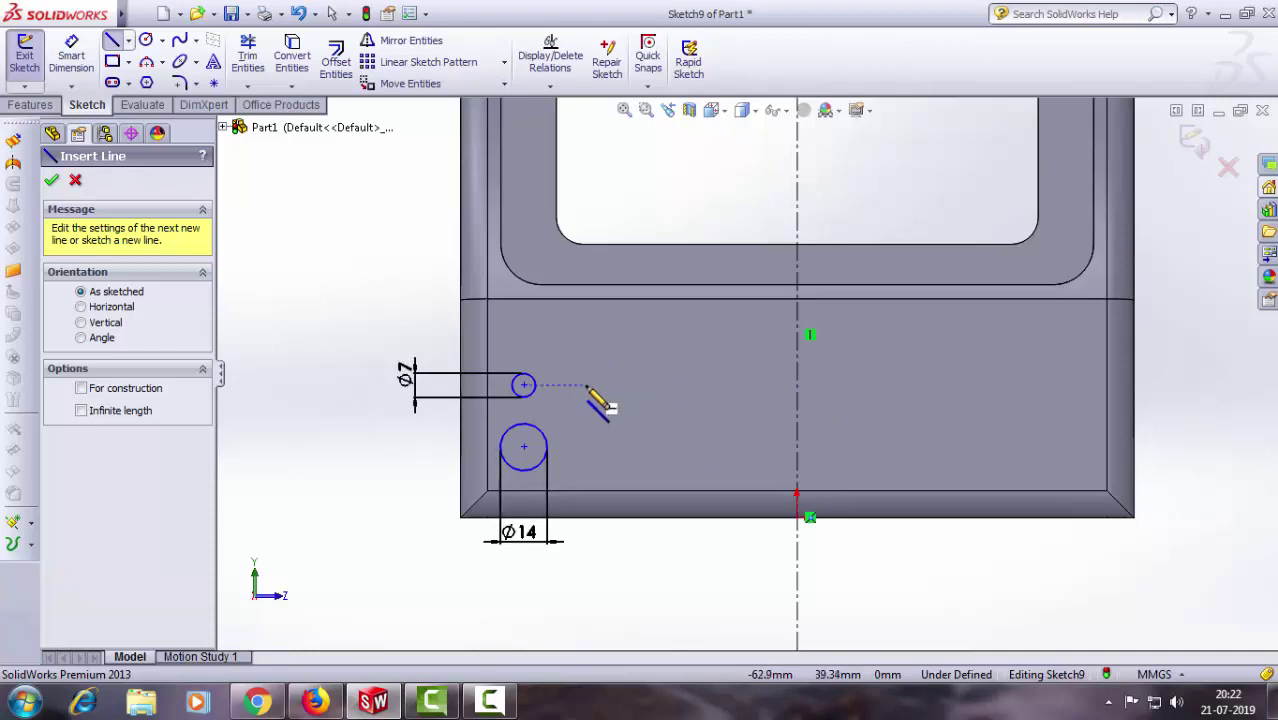
# Step: Draw a horizontal line level with the small circle, ending on the vertical centreline
pyautogui.click(586, 385)
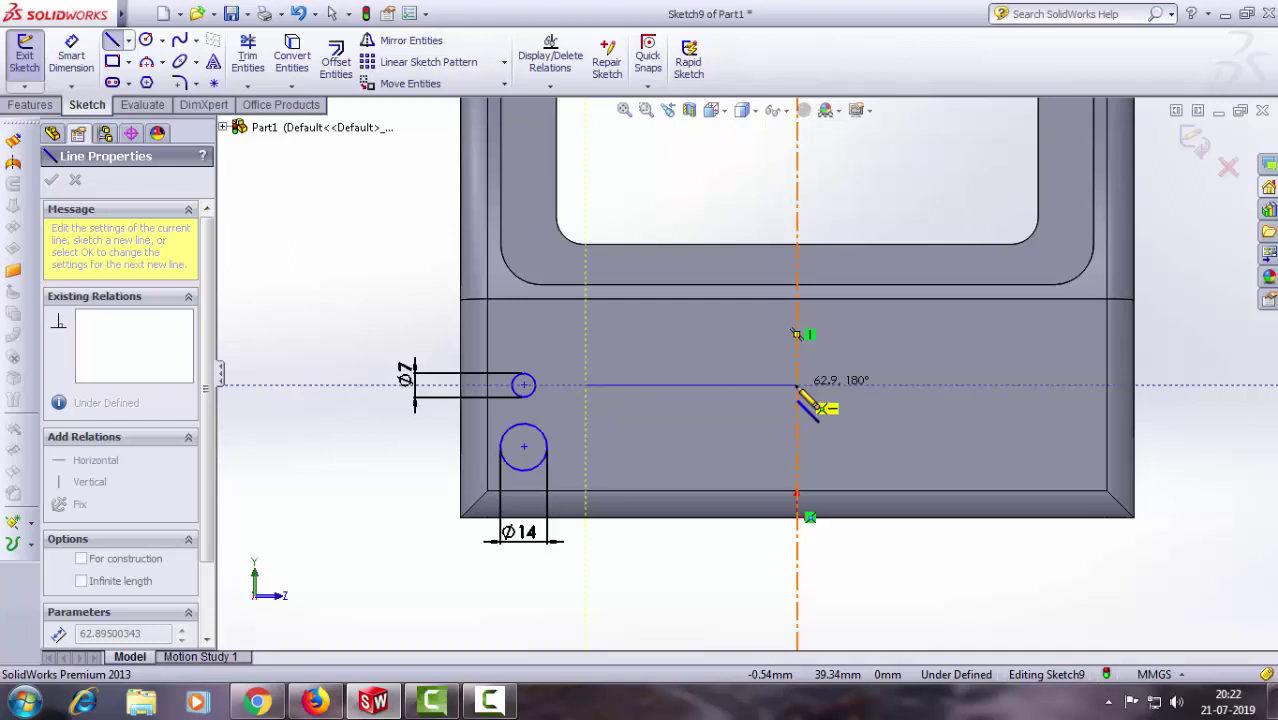
pyautogui.click(797, 385)
pyautogui.rightClick(757, 421)
pyautogui.click(795, 172)
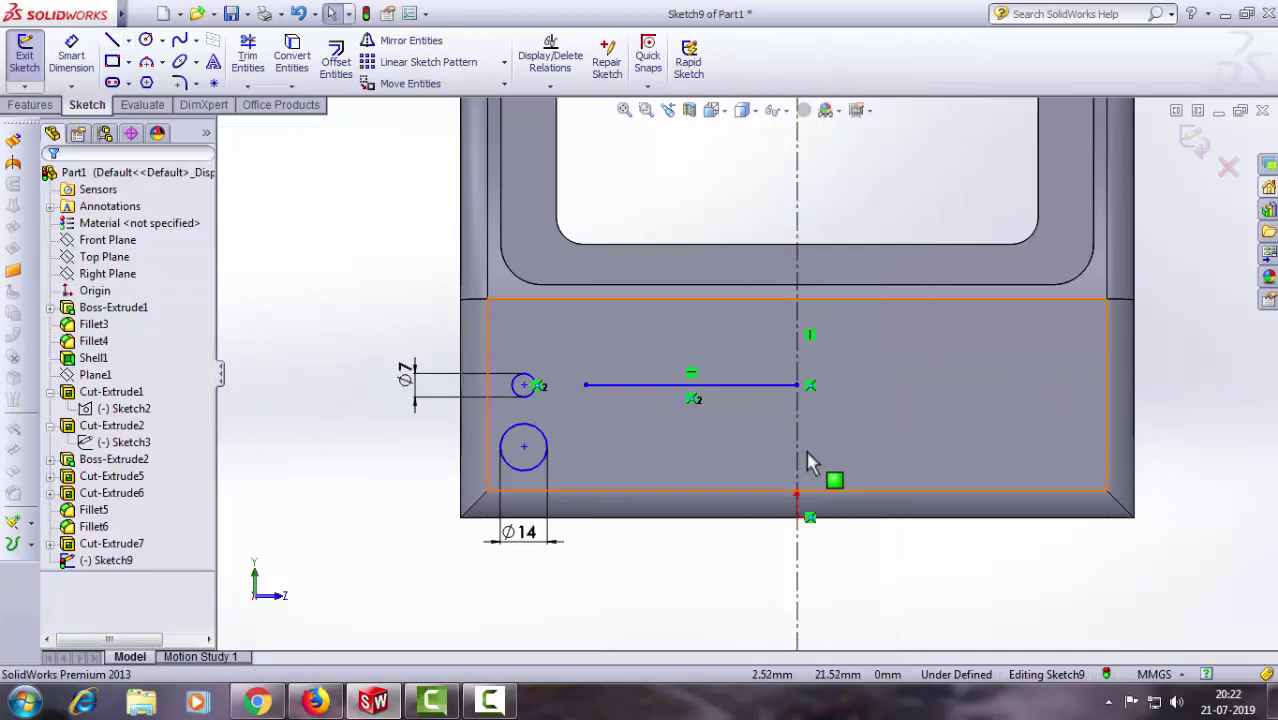
pyautogui.scroll(-2, 810, 462)
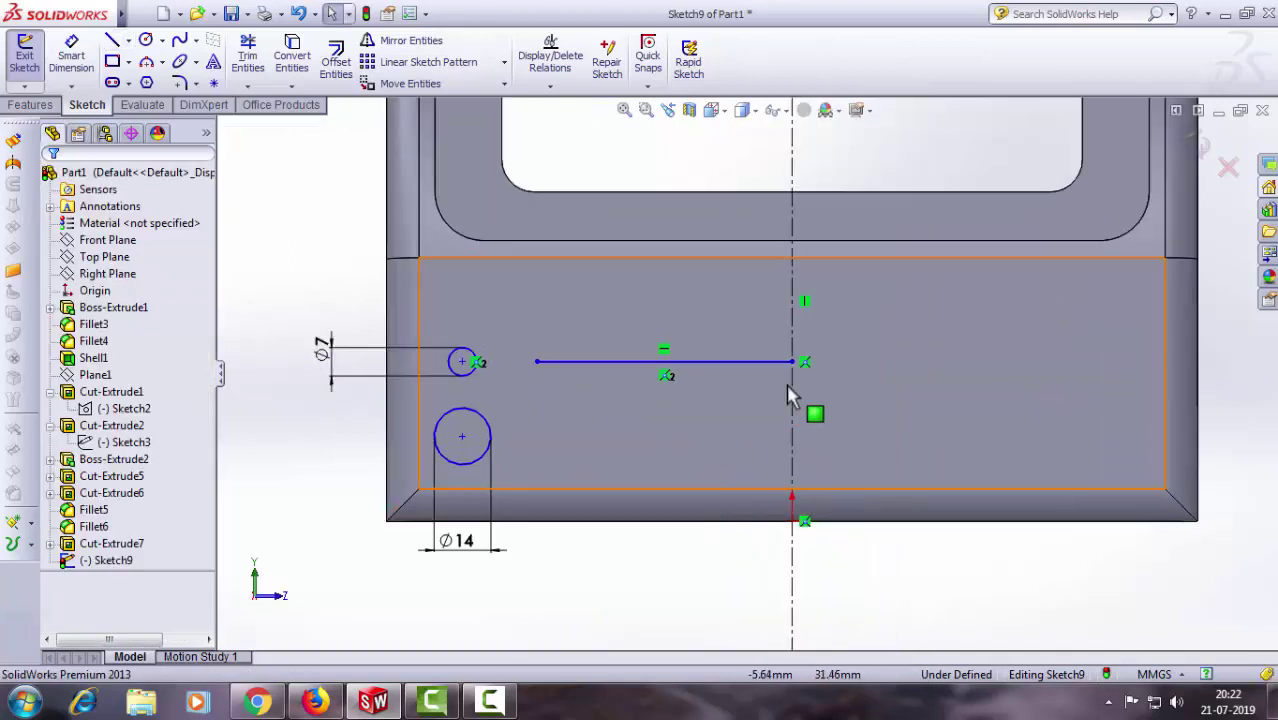
# Step: Add a short slanted line from its left end and a bottom line ending on the centreline
pyautogui.click(112, 40)
pyautogui.scroll(-2, 580, 452)
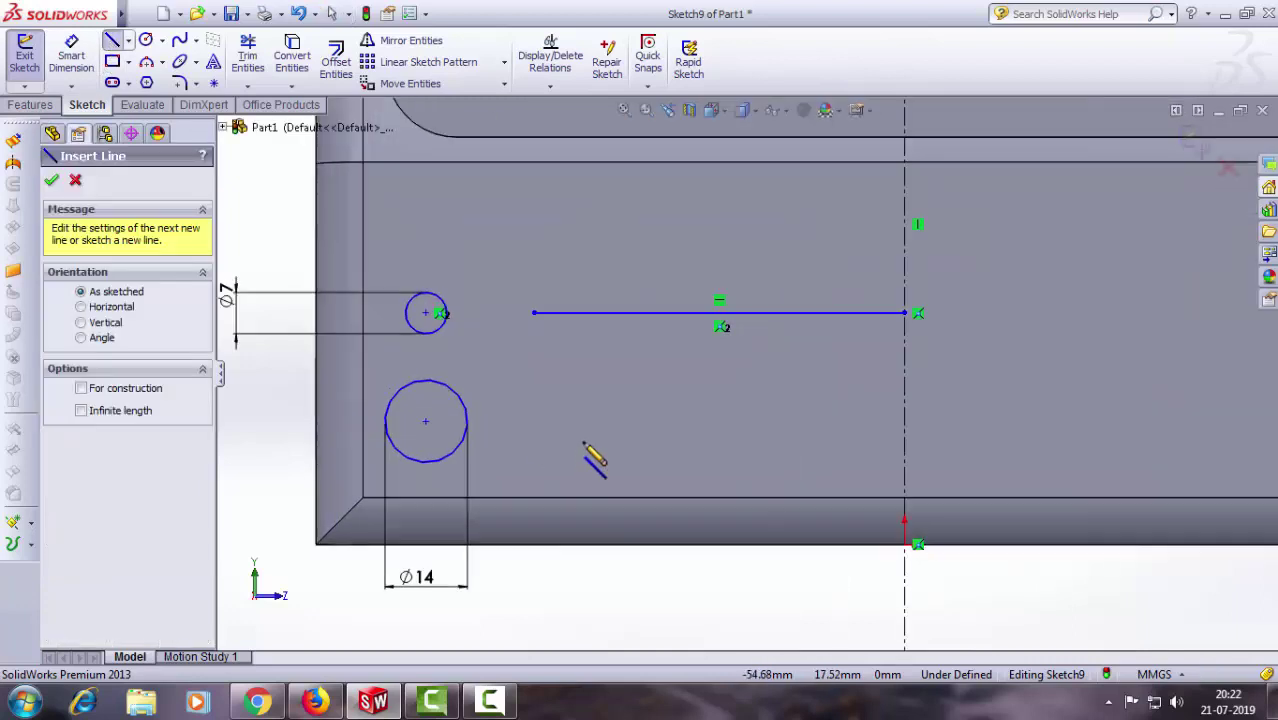
pyautogui.click(535, 314)
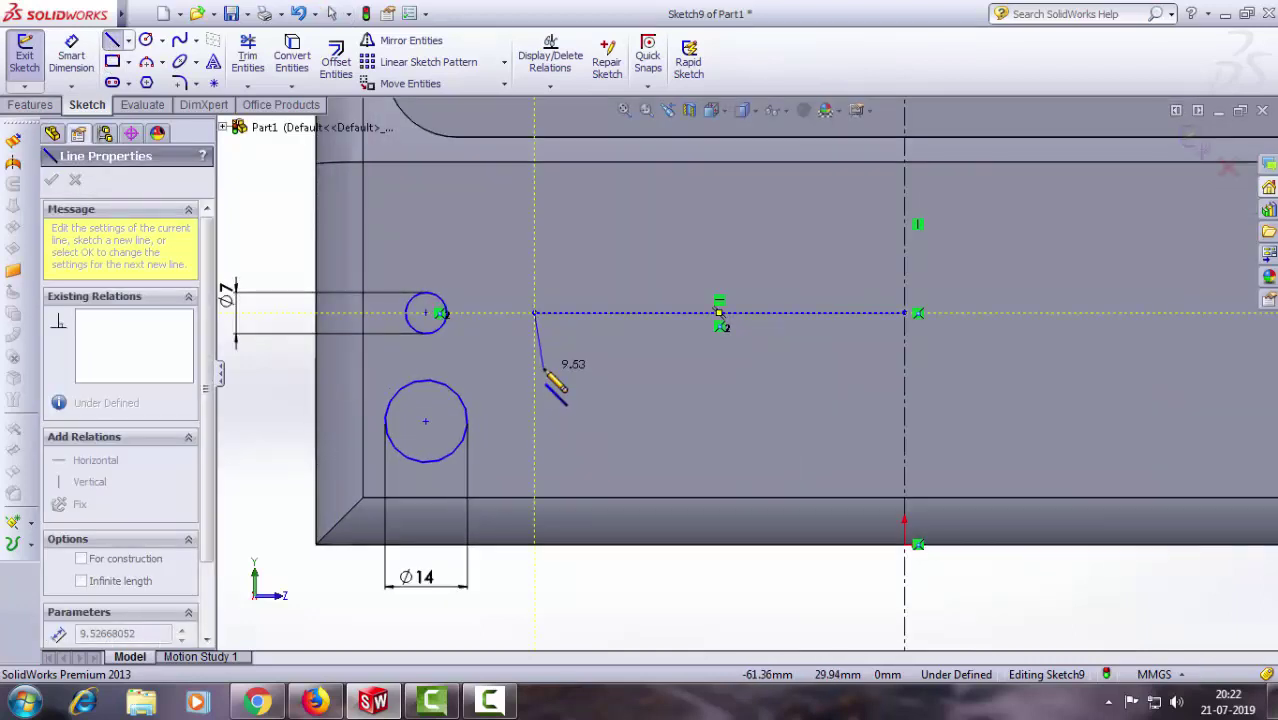
pyautogui.click(543, 370)
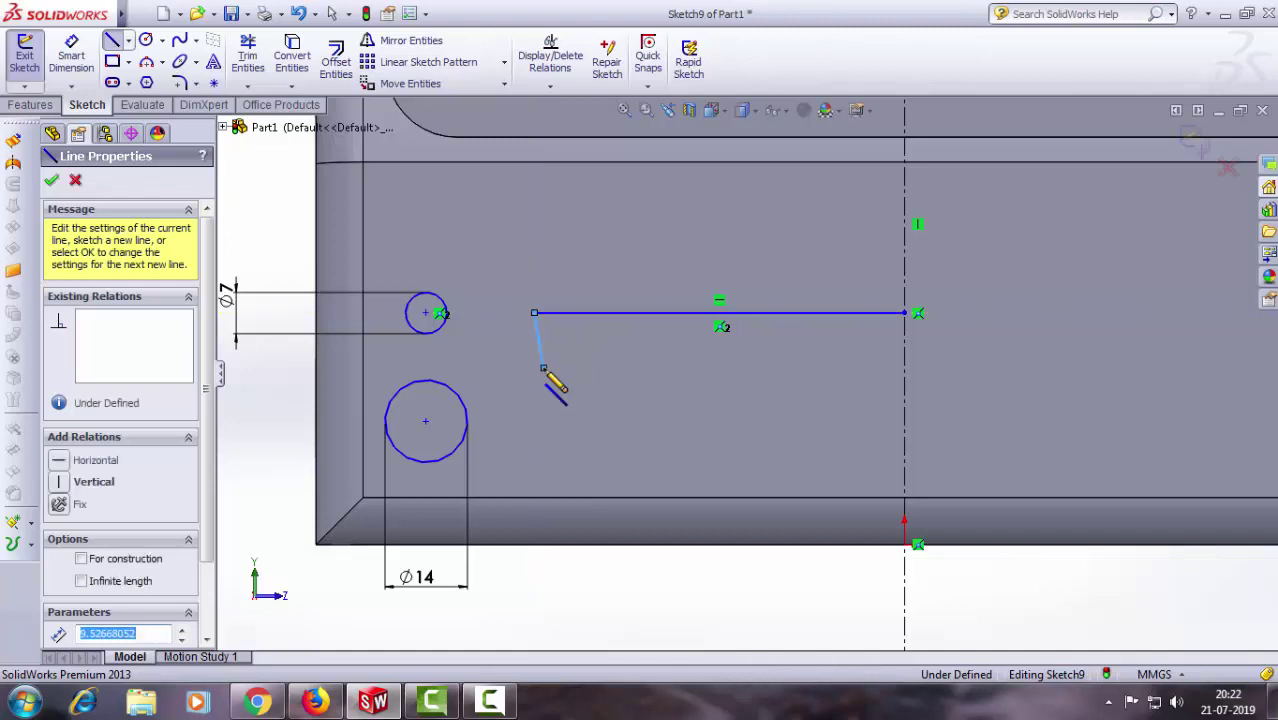
pyautogui.click(905, 369)
pyautogui.rightClick(865, 390)
pyautogui.click(870, 165)
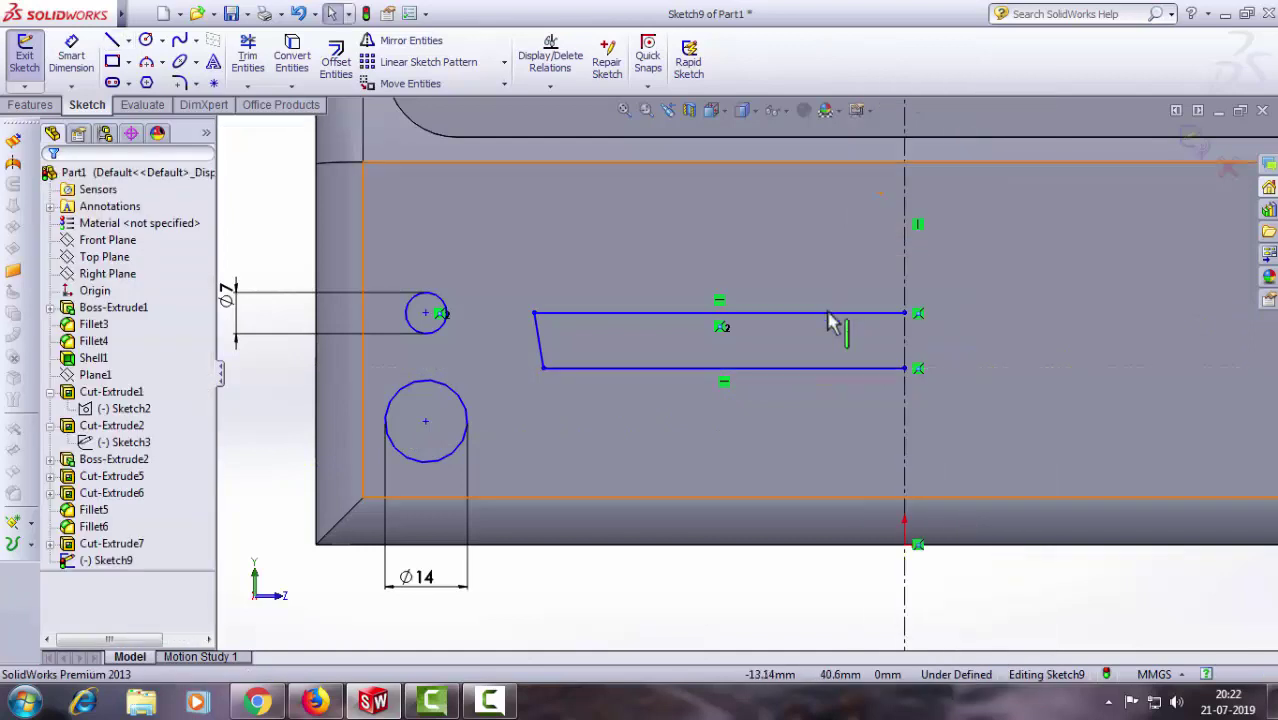
# Step: Draw a circle at the bottom line's end, then delete it as misplaced
pyautogui.click(145, 40)
pyautogui.click(905, 369)
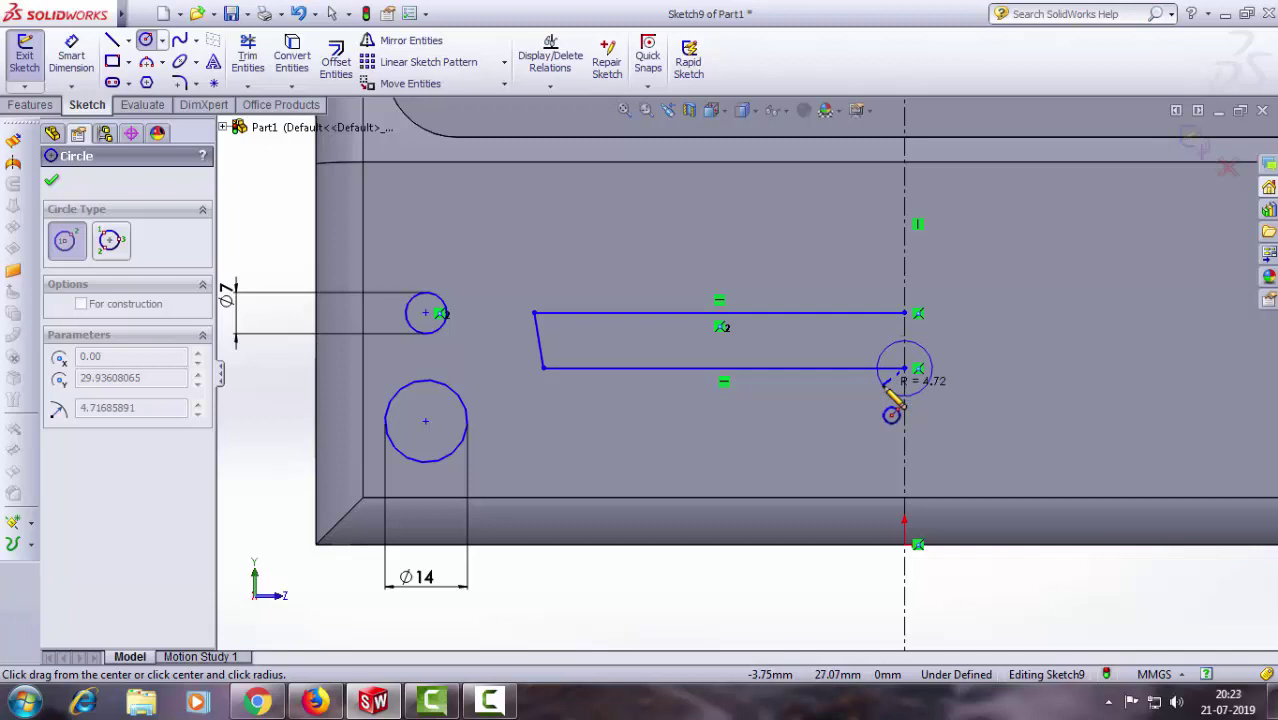
pyautogui.click(886, 391)
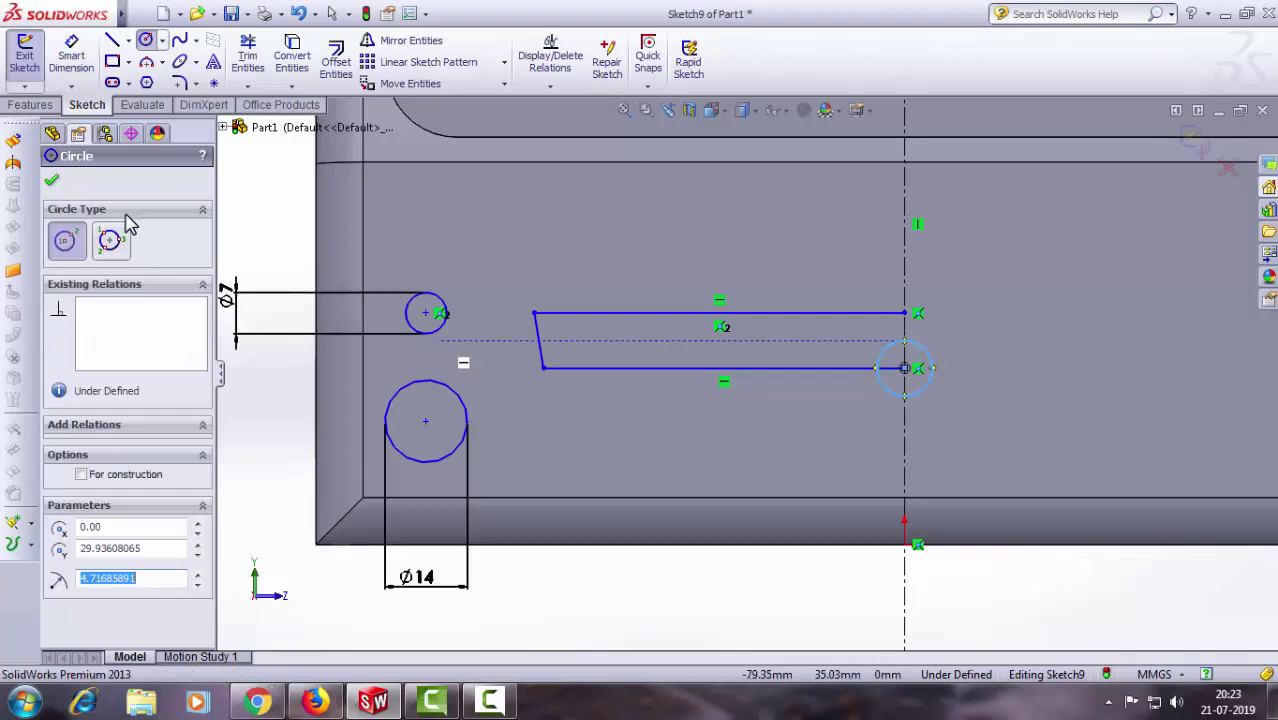
pyautogui.rightClick(890, 390)
pyautogui.click(938, 497)
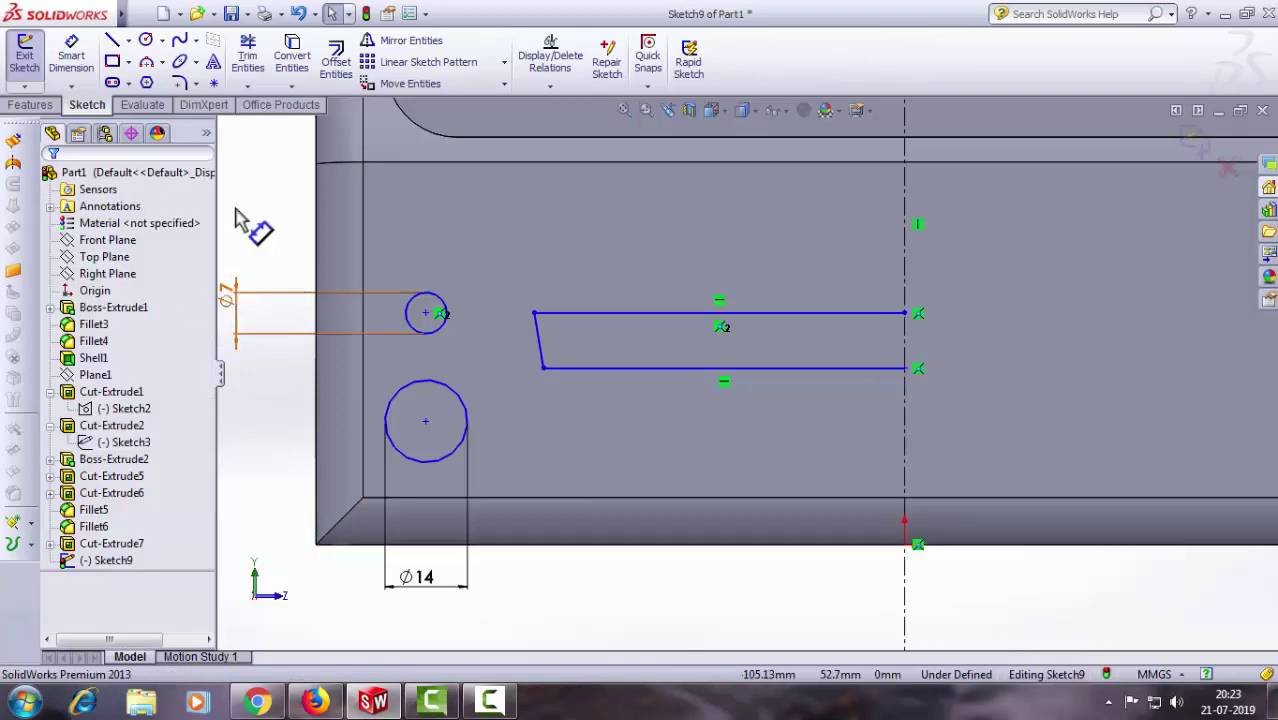
# Step: Draw a circle of about 8.34 mm radius centred on the centreline below the bottom line
pyautogui.click(146, 41)
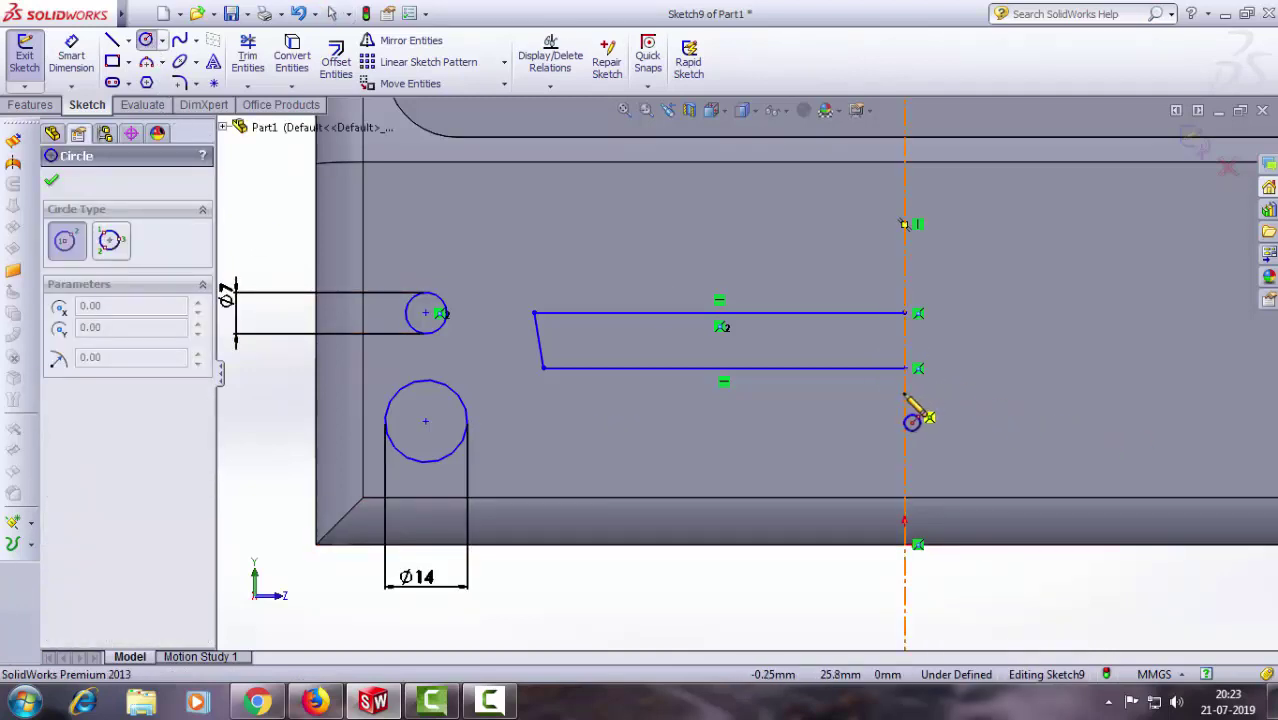
pyautogui.click(905, 393)
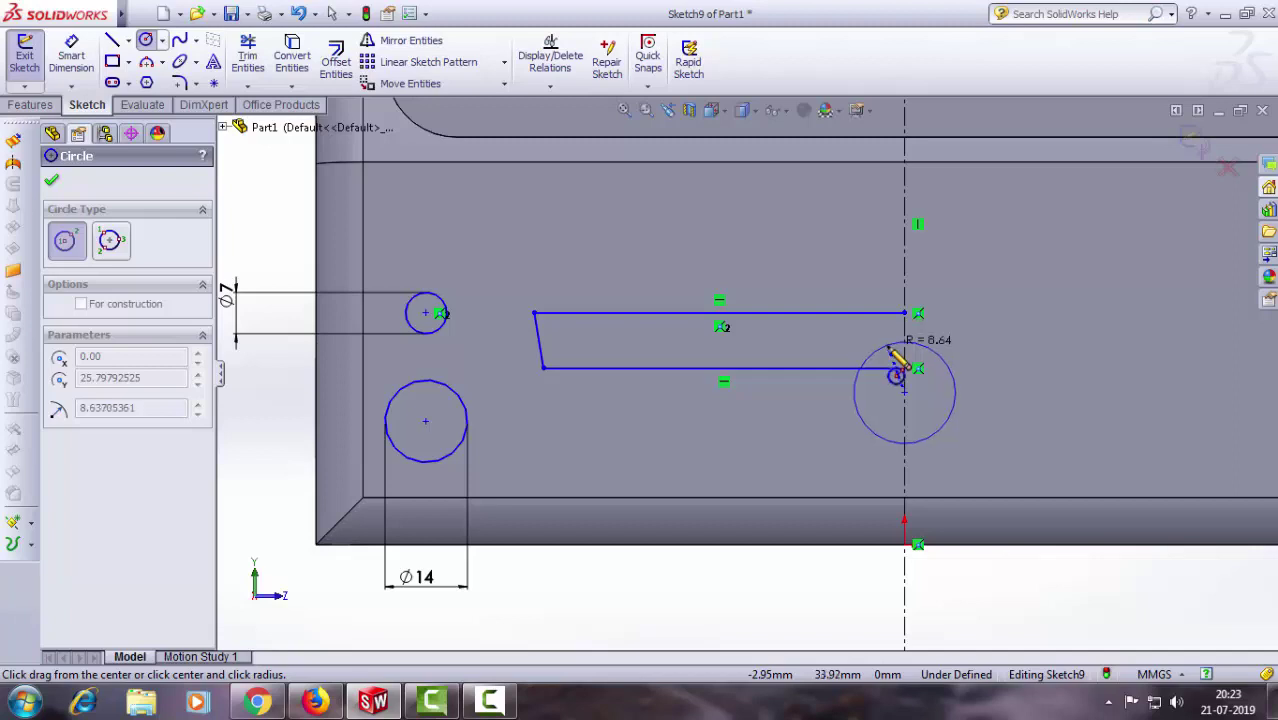
pyautogui.click(879, 356)
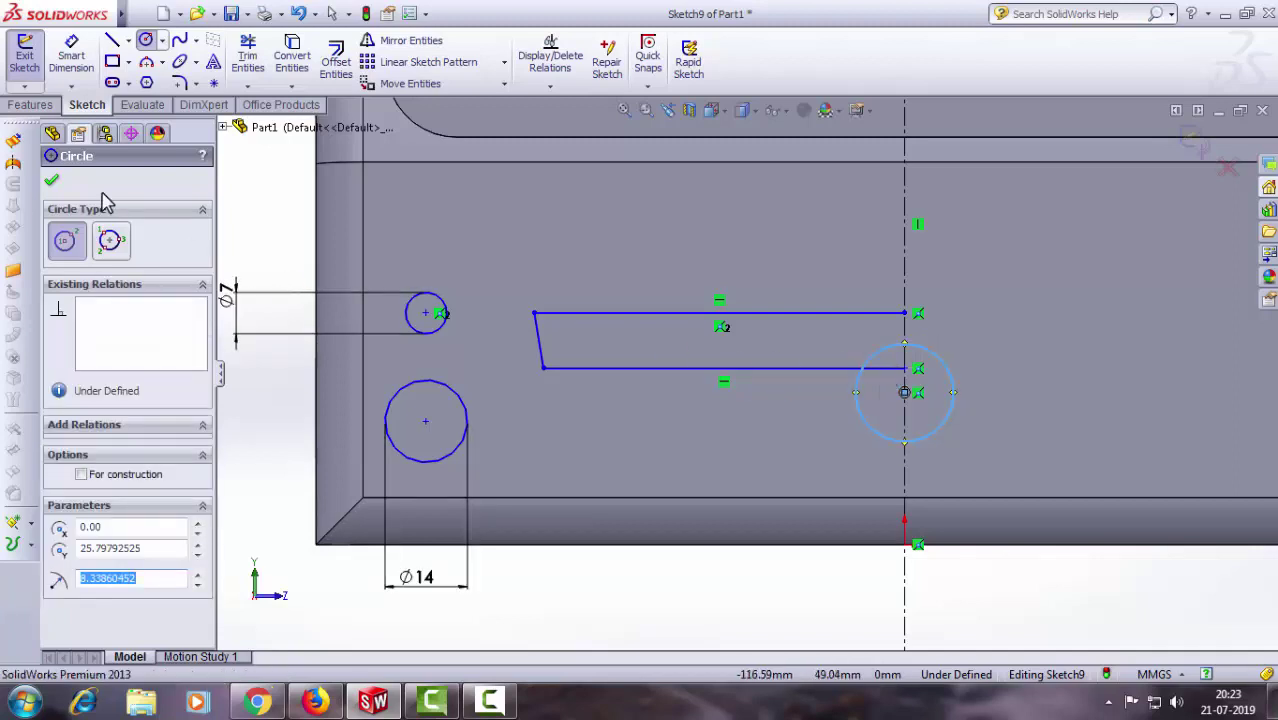
pyautogui.click(52, 181)
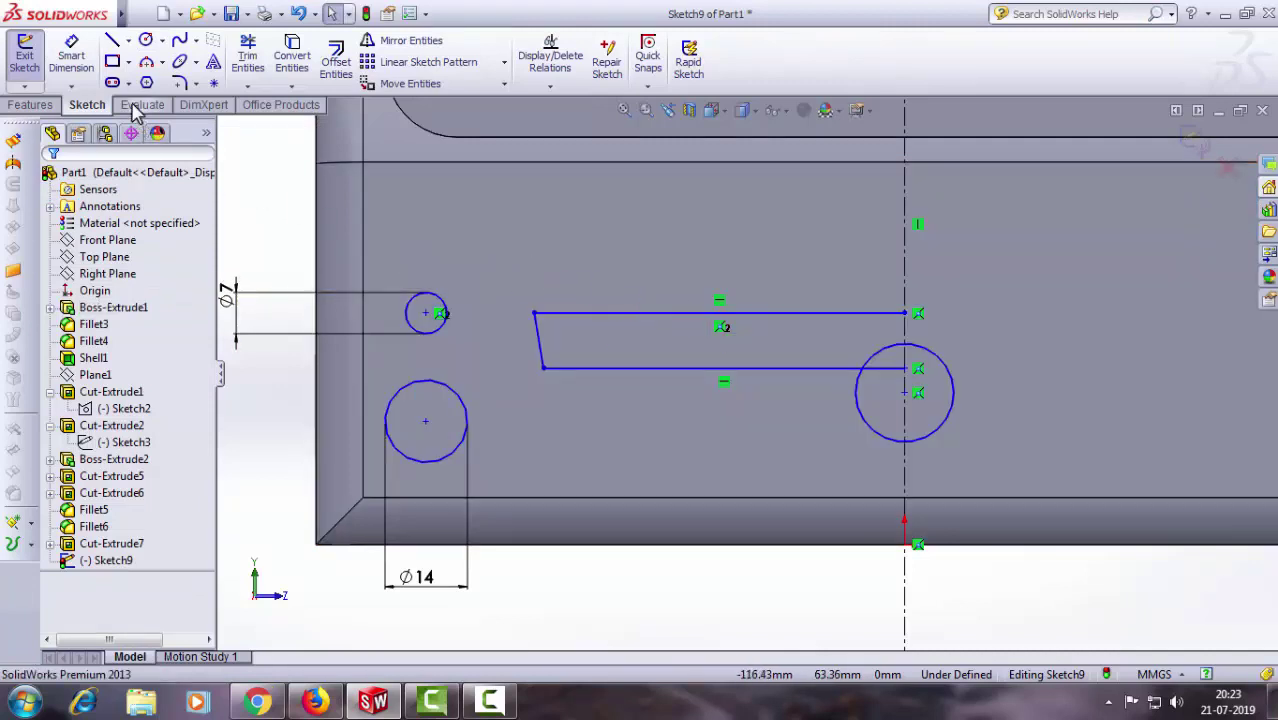
pyautogui.click(113, 42)
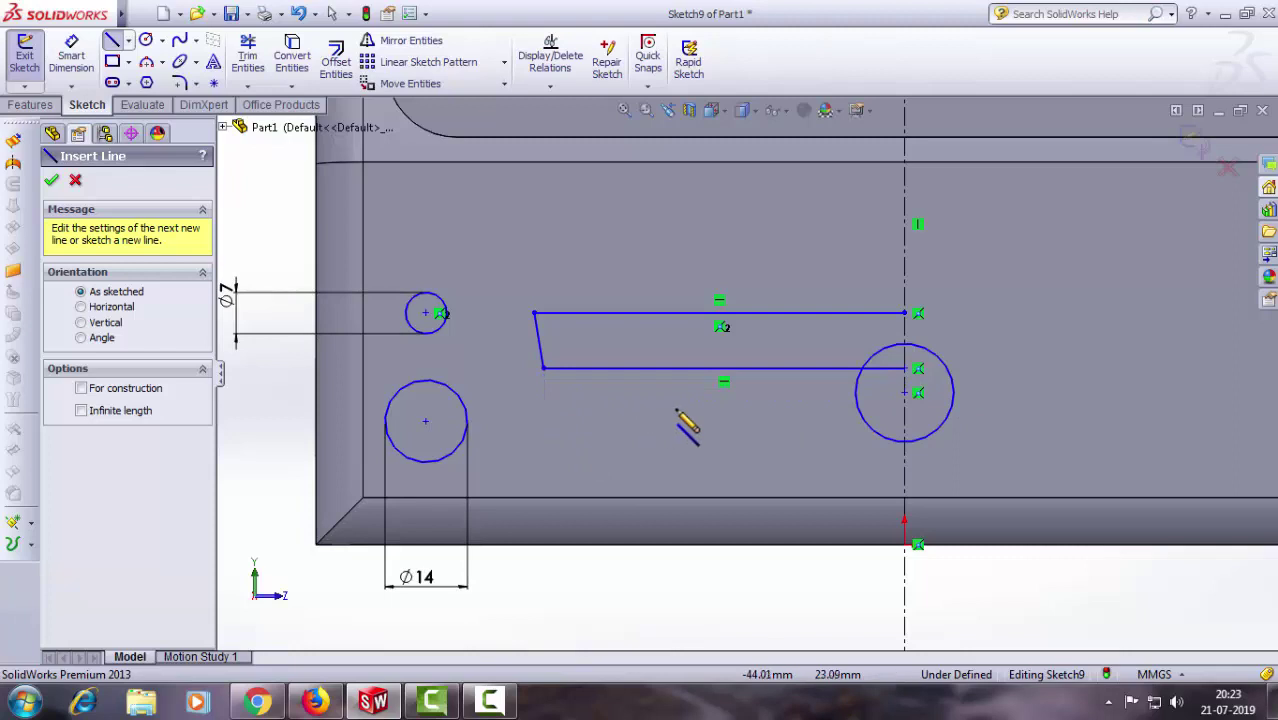
# Step: Remove a stray short line drawn below the bottom line
pyautogui.click(734, 397)
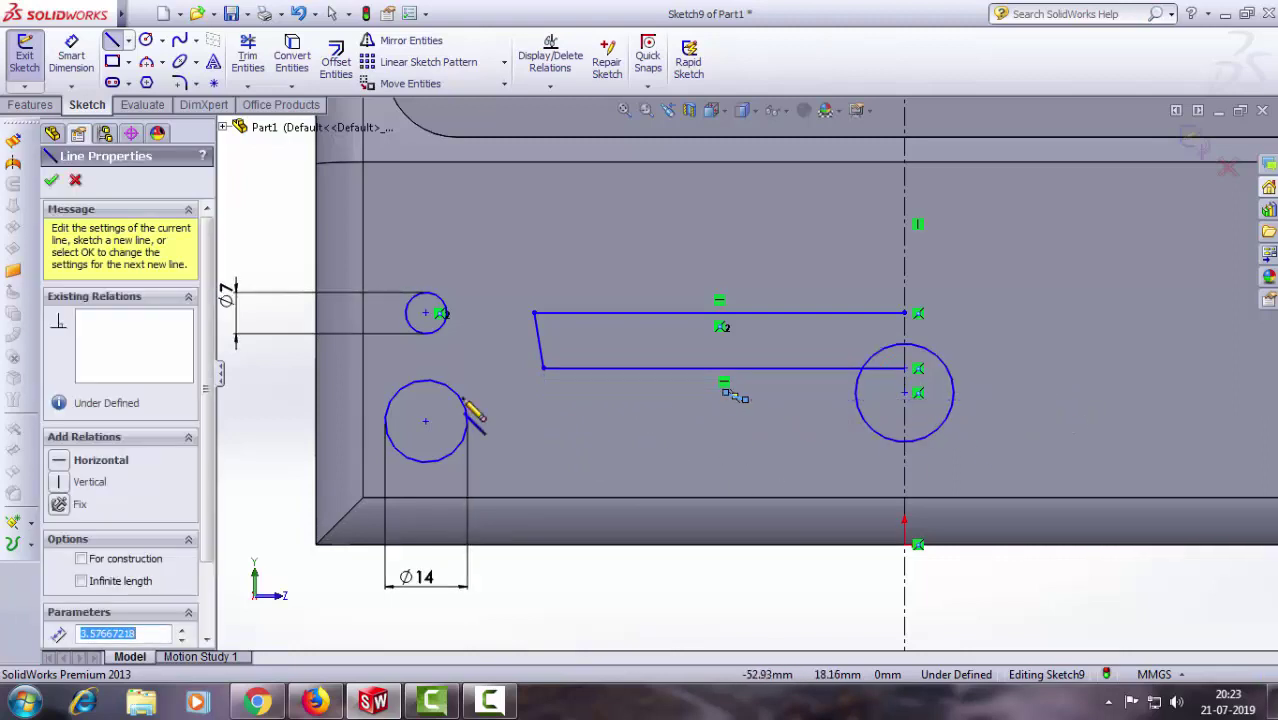
pyautogui.click(51, 182)
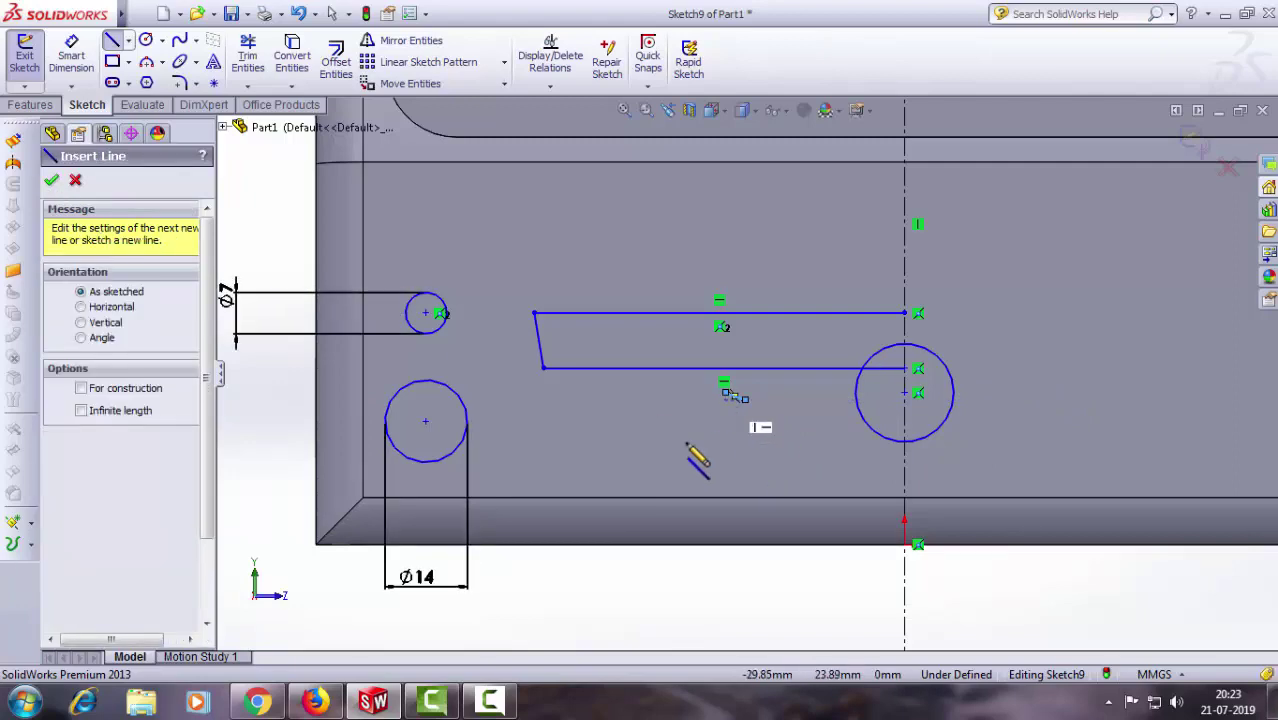
pyautogui.click(51, 182)
pyautogui.scroll(-2, 722, 390)
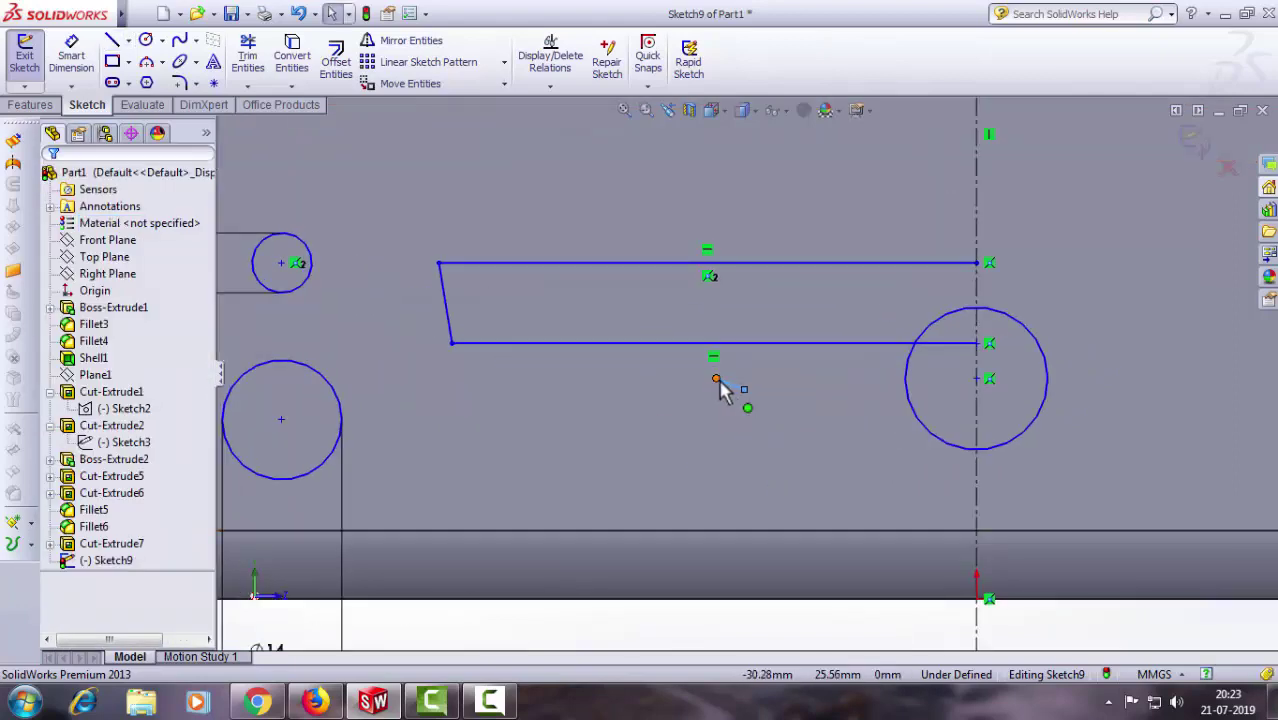
pyautogui.rightClick(730, 393)
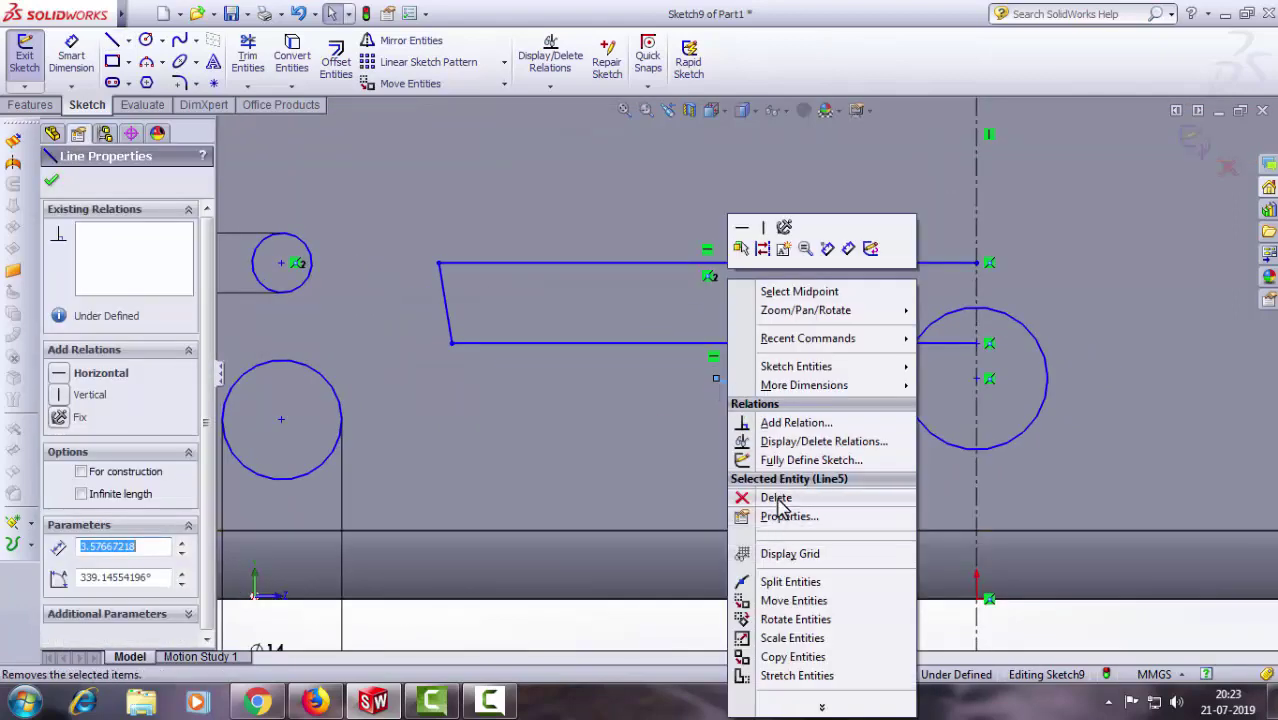
pyautogui.click(785, 496)
# Step: Draw a horizontal construction centreline through the circle's centre
pyautogui.click(128, 40)
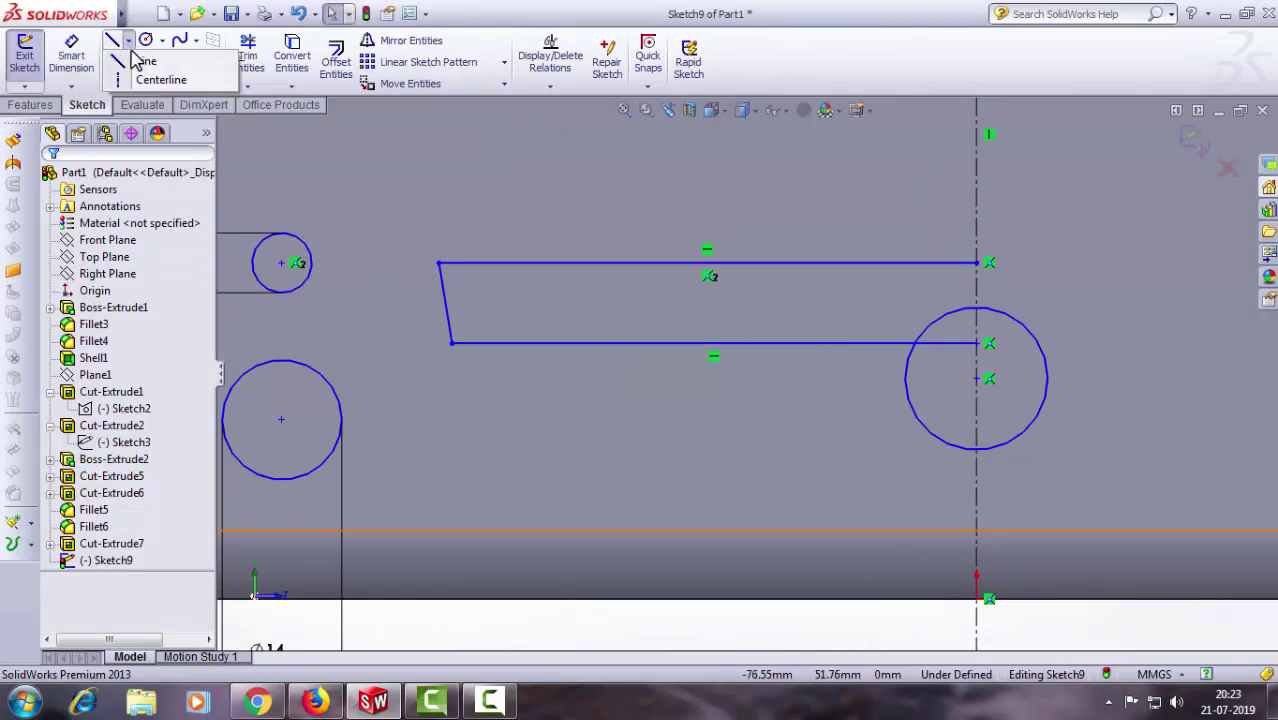
pyautogui.click(160, 79)
pyautogui.moveTo(793, 378); pyautogui.dragTo(1090, 378)
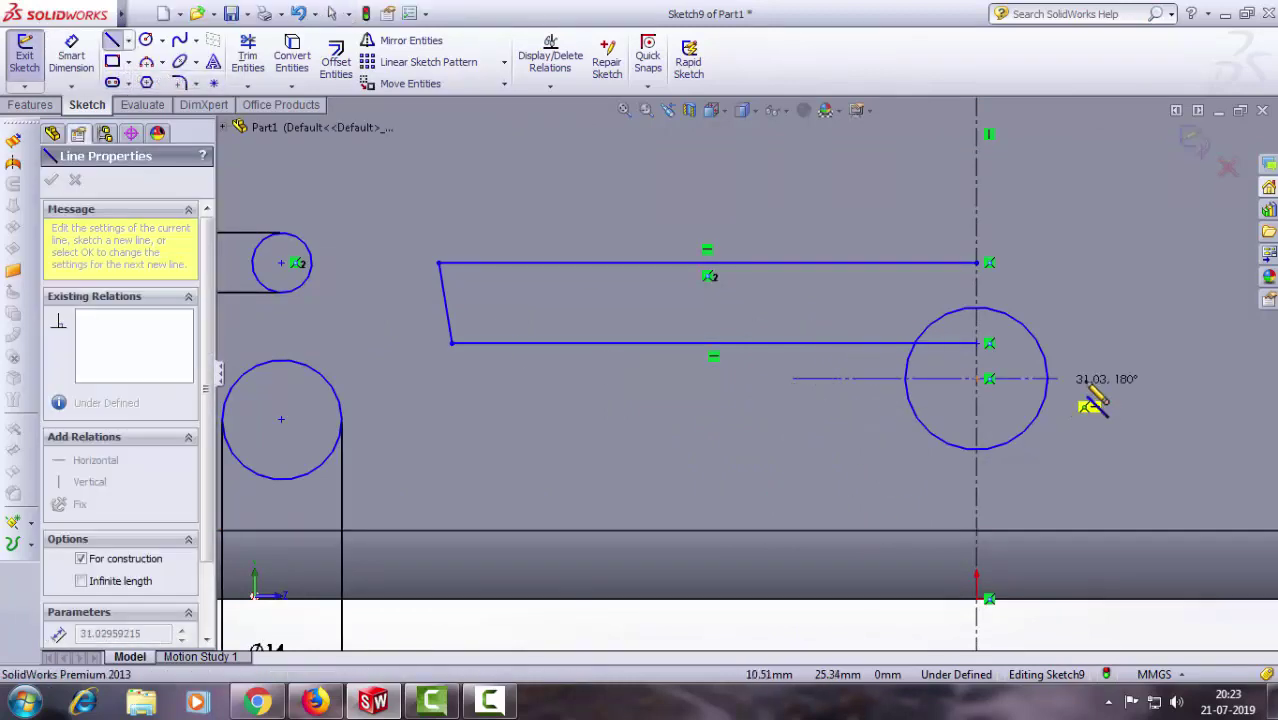
pyautogui.rightClick(1088, 166)
pyautogui.click(1120, 205)
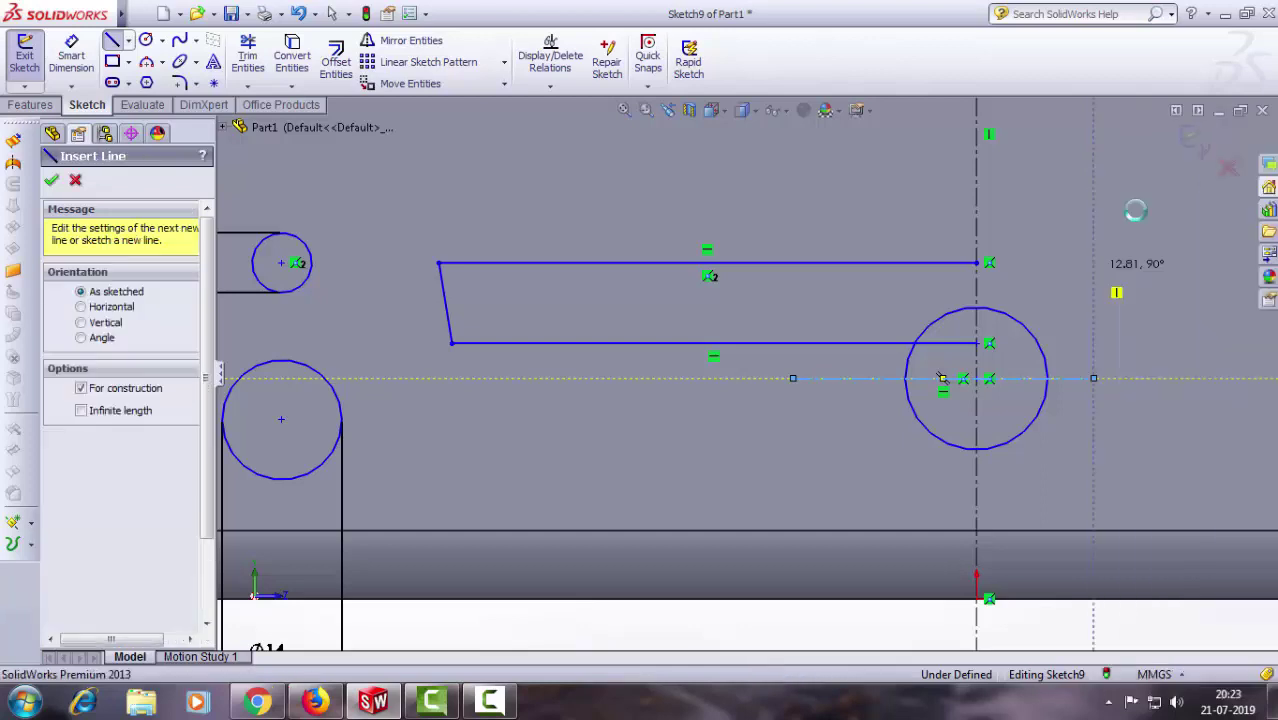
pyautogui.press('Escape')
# Step: Mirror the bottom horizontal line about the new horizontal centreline
pyautogui.click(395, 40)
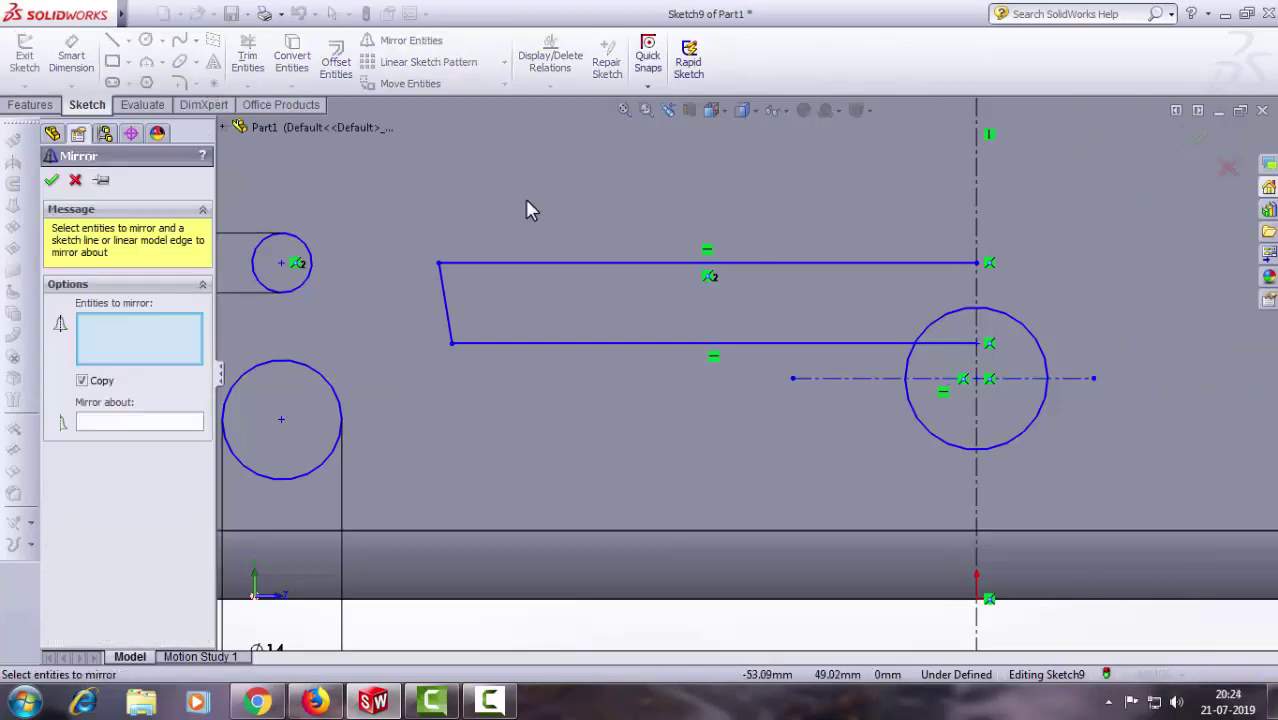
pyautogui.click(525, 343)
pyautogui.click(145, 432)
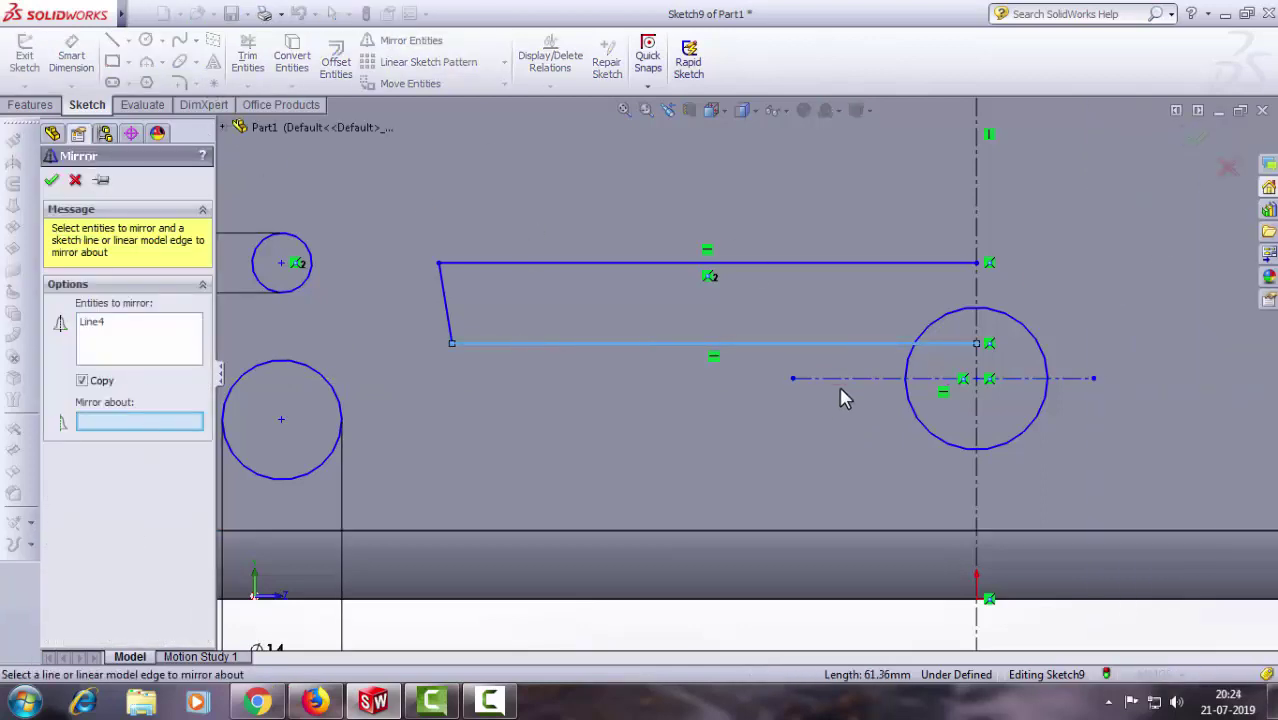
pyautogui.click(845, 378)
pyautogui.click(55, 182)
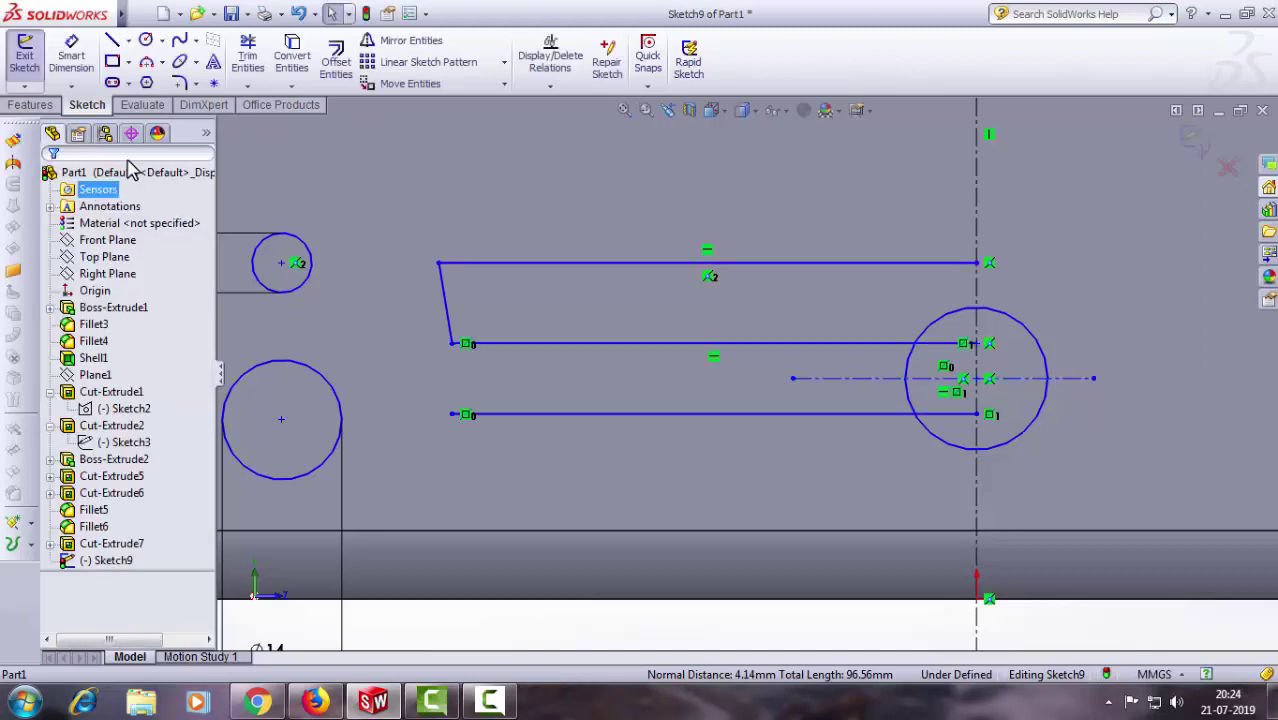
# Step: Extend the slanted line down to the mirrored bottom line
pyautogui.click(250, 87)
pyautogui.click(282, 103)
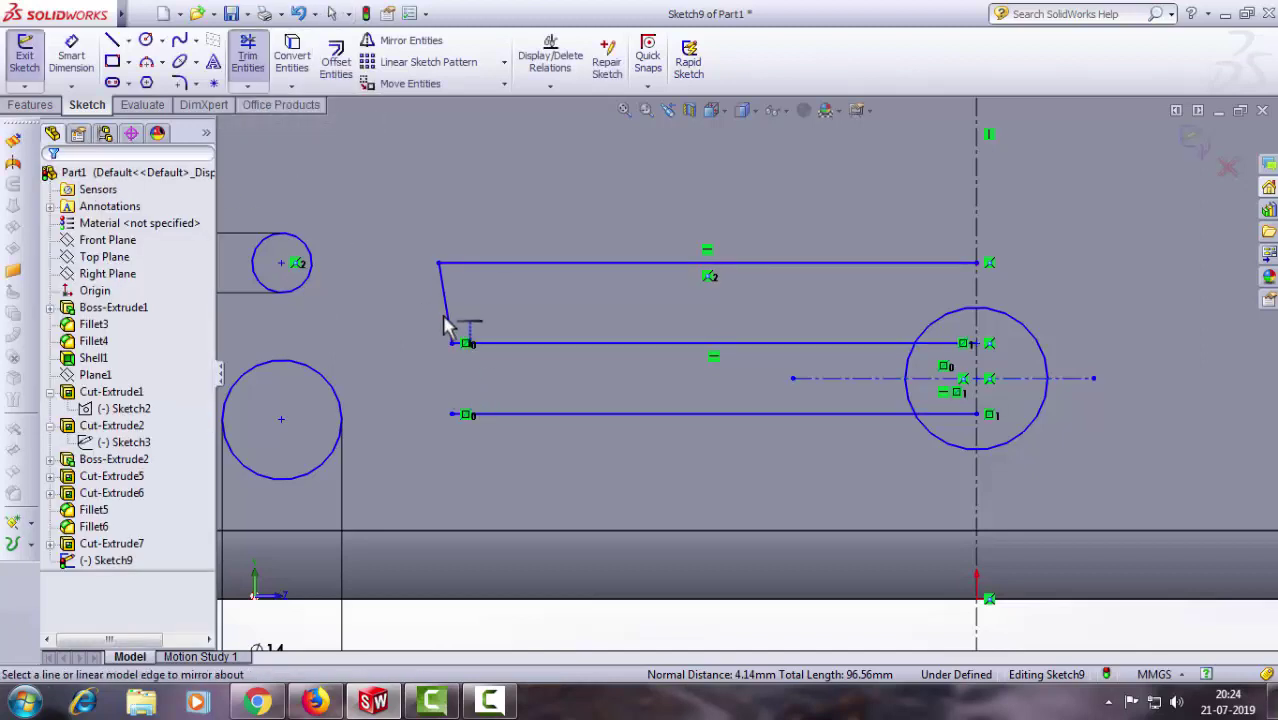
pyautogui.click(451, 332)
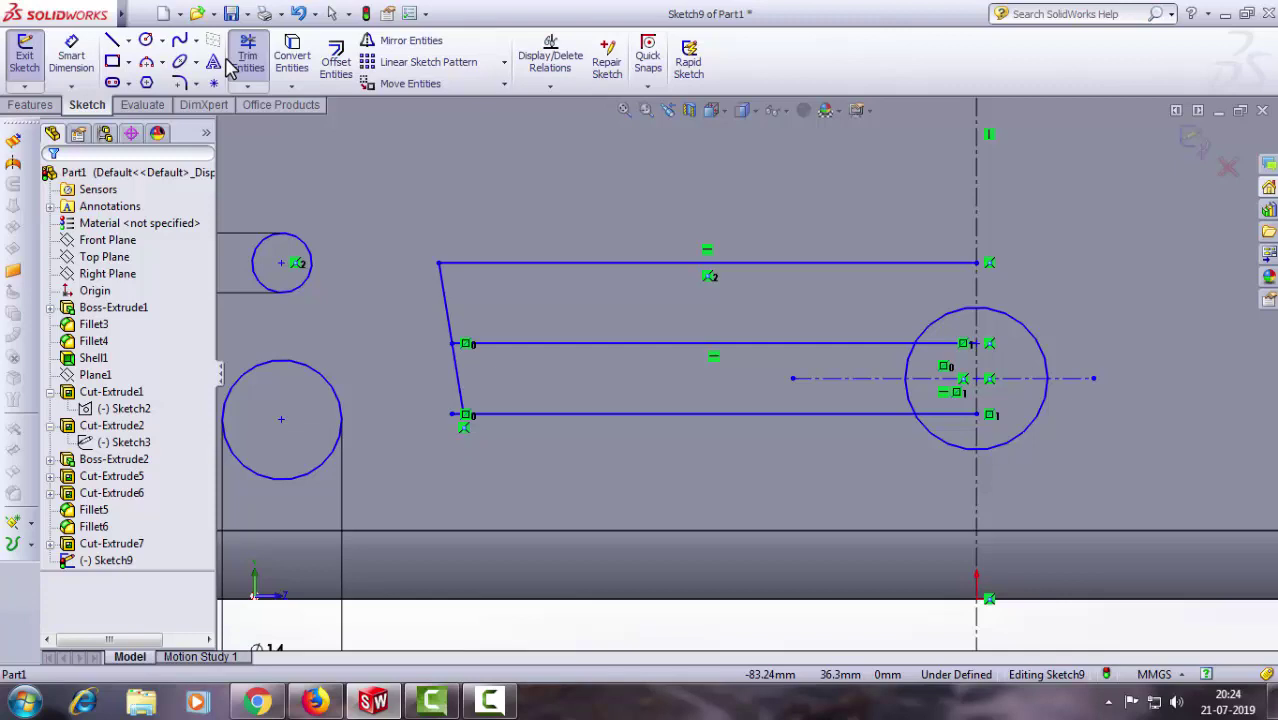
pyautogui.scroll(2, 650, 365)
pyautogui.scroll(-1, 900, 460)
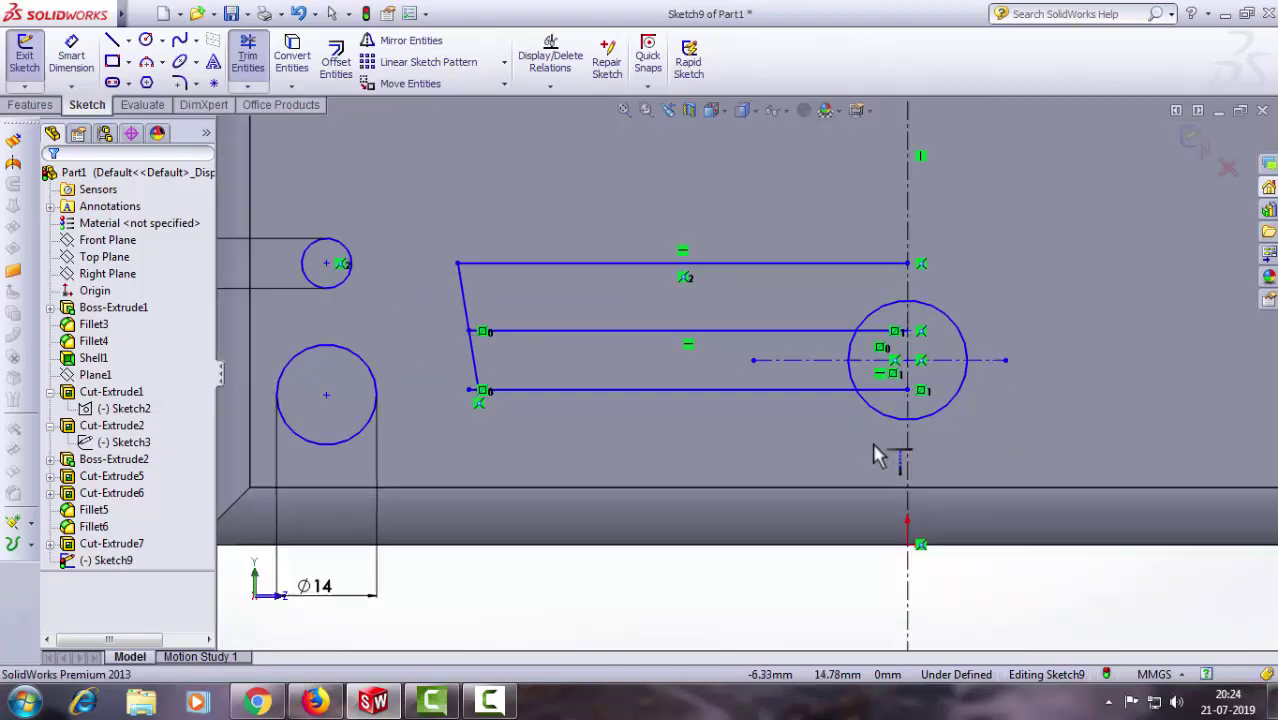
pyautogui.click(112, 41)
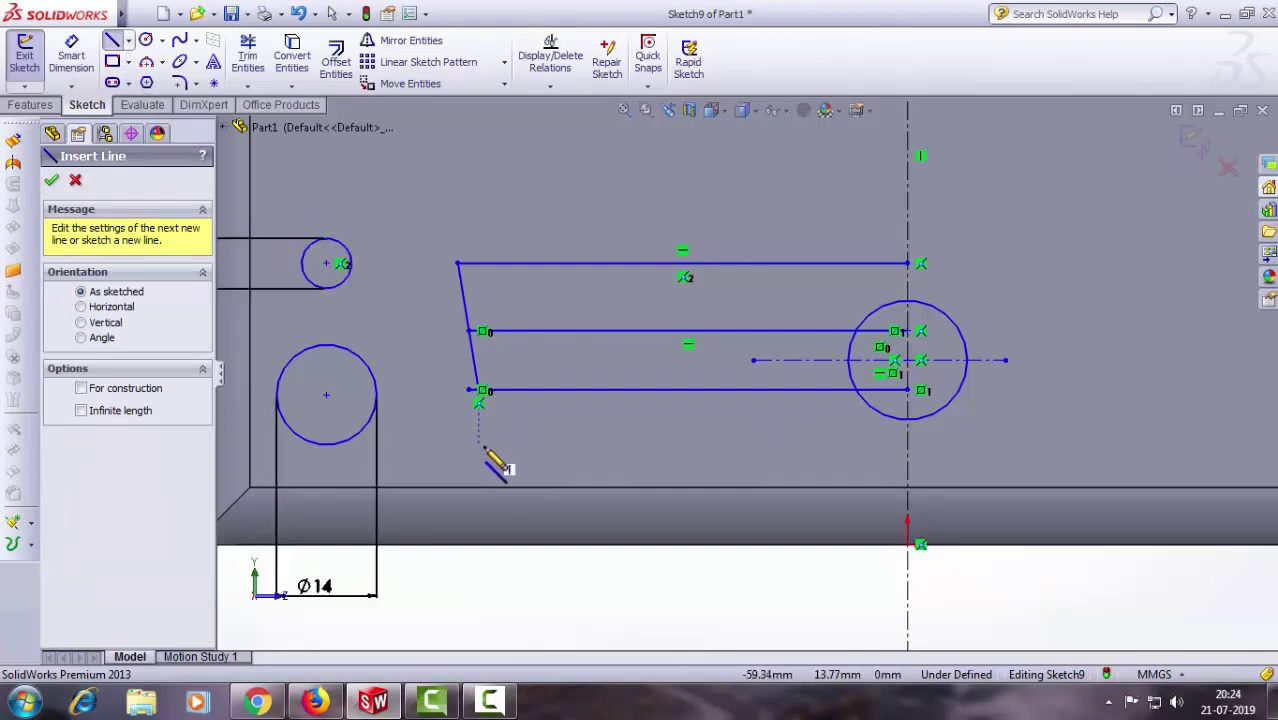
pyautogui.click(75, 180)
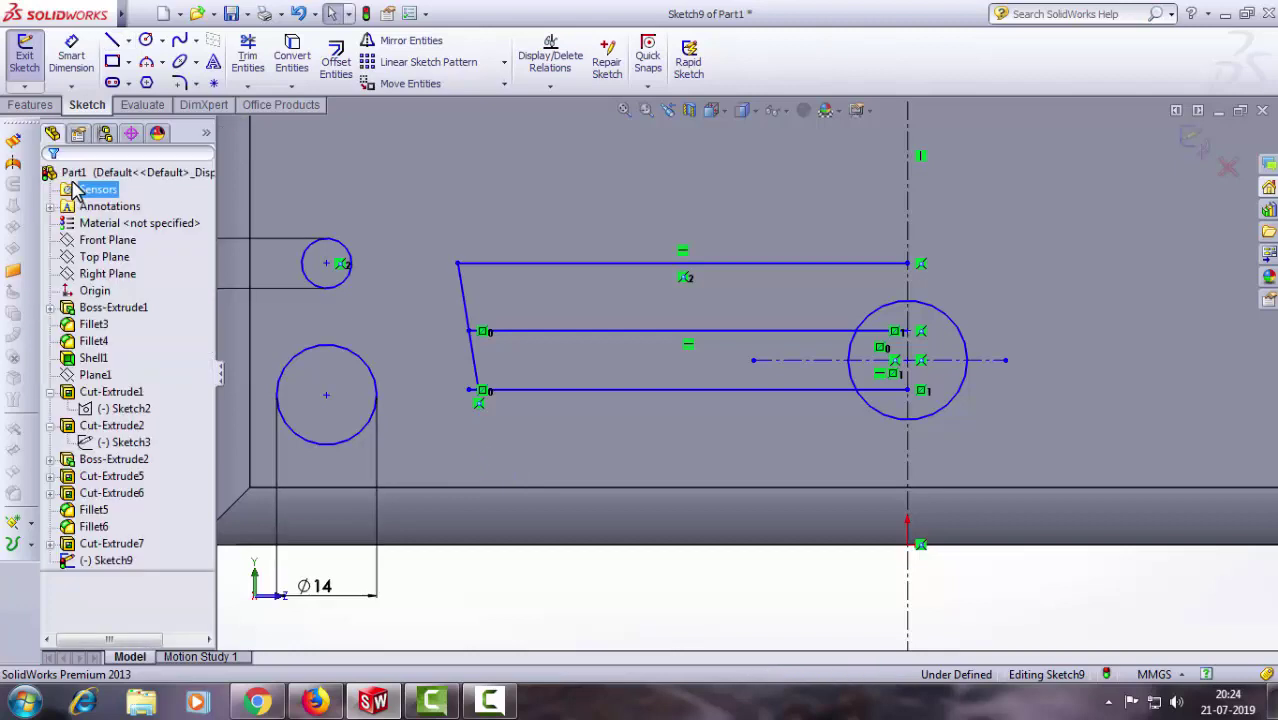
# Step: Mirror the top slot line about the horizontal centreline
pyautogui.click(390, 44)
pyautogui.click(534, 263)
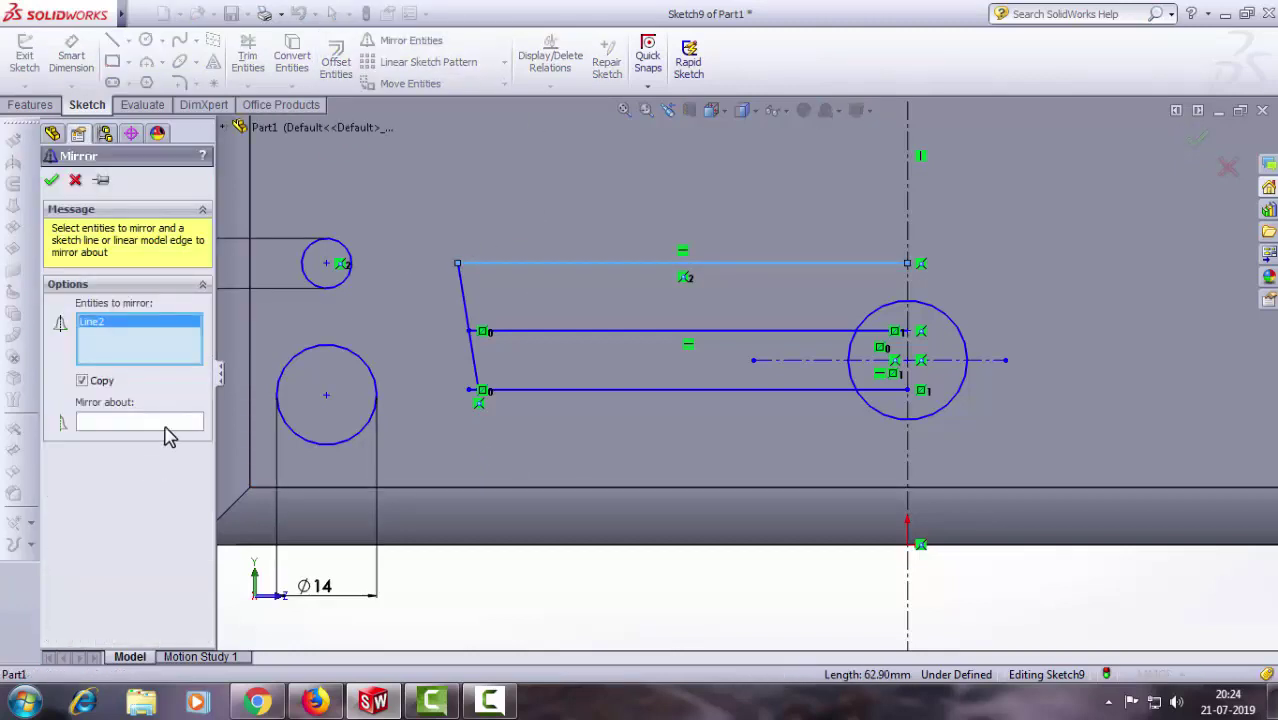
pyautogui.click(166, 426)
pyautogui.click(792, 361)
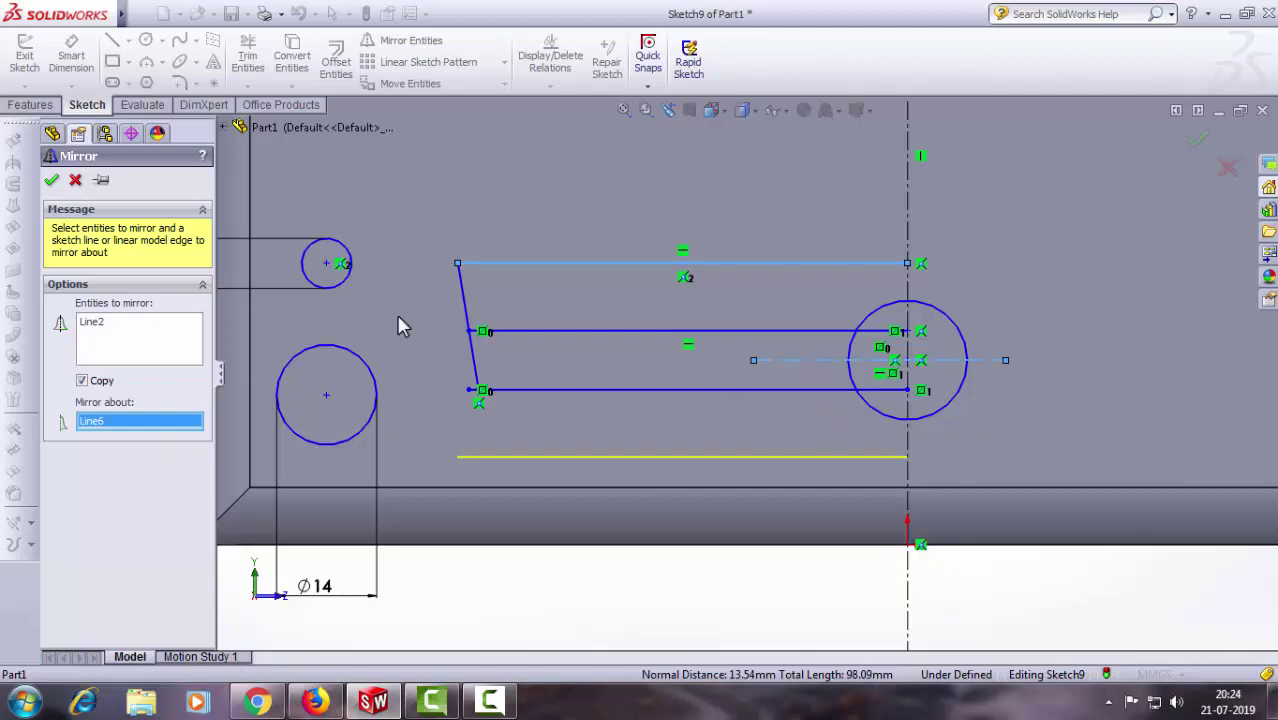
pyautogui.click(52, 180)
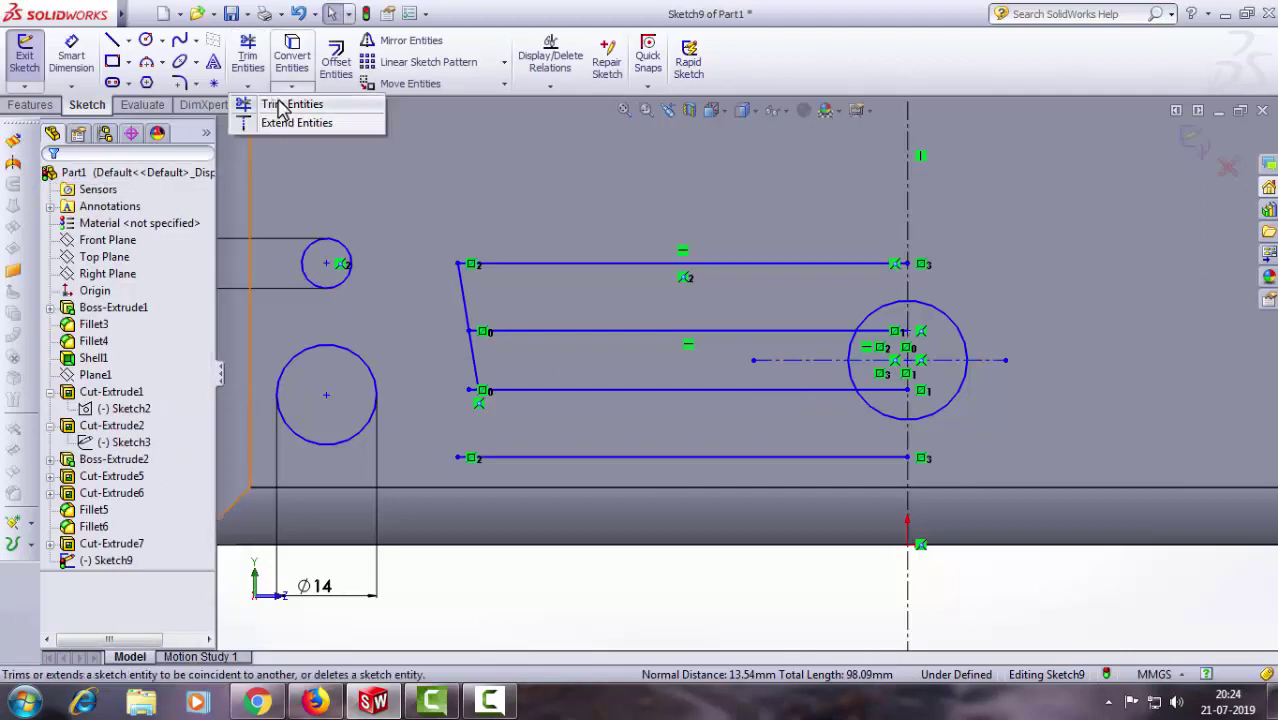
# Step: Extend the slanted left edge to the bottom line and trim the stubs left of it
pyautogui.click(248, 85)
pyautogui.moveTo(478, 390); pyautogui.dragTo(488, 457)
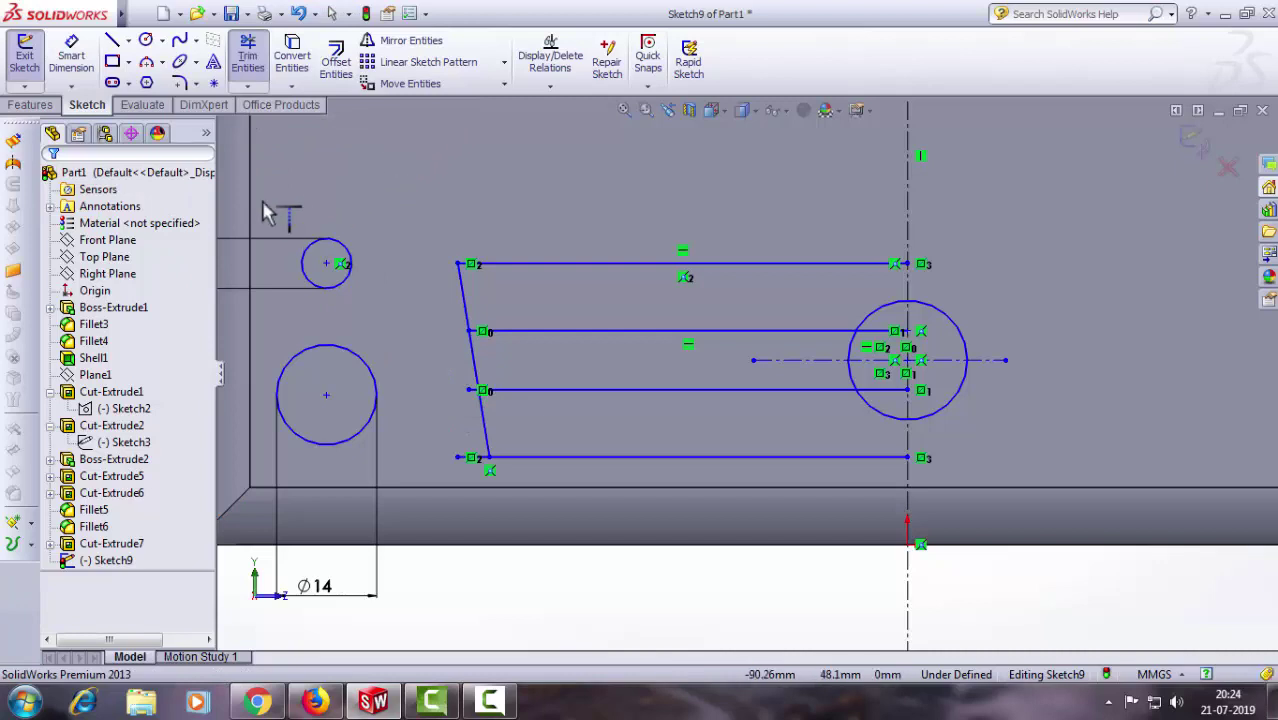
pyautogui.scroll(-3, 530, 420)
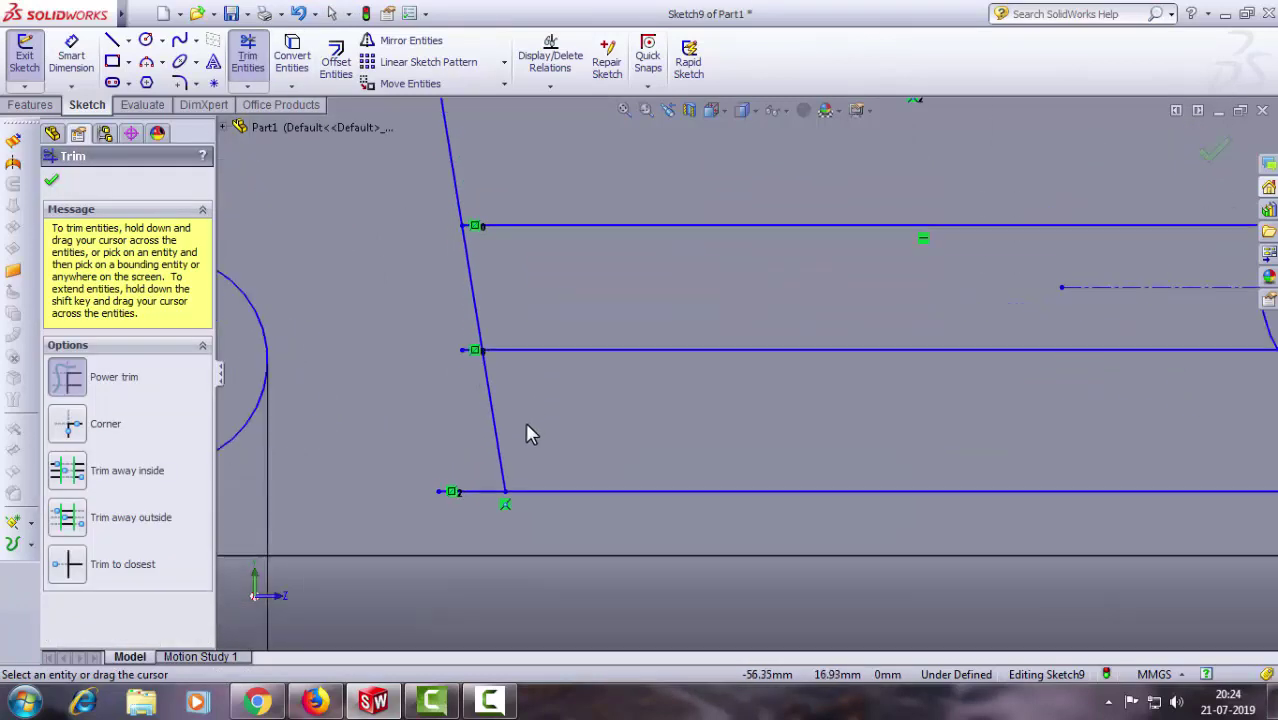
pyautogui.moveTo(486, 522); pyautogui.dragTo(461, 340)
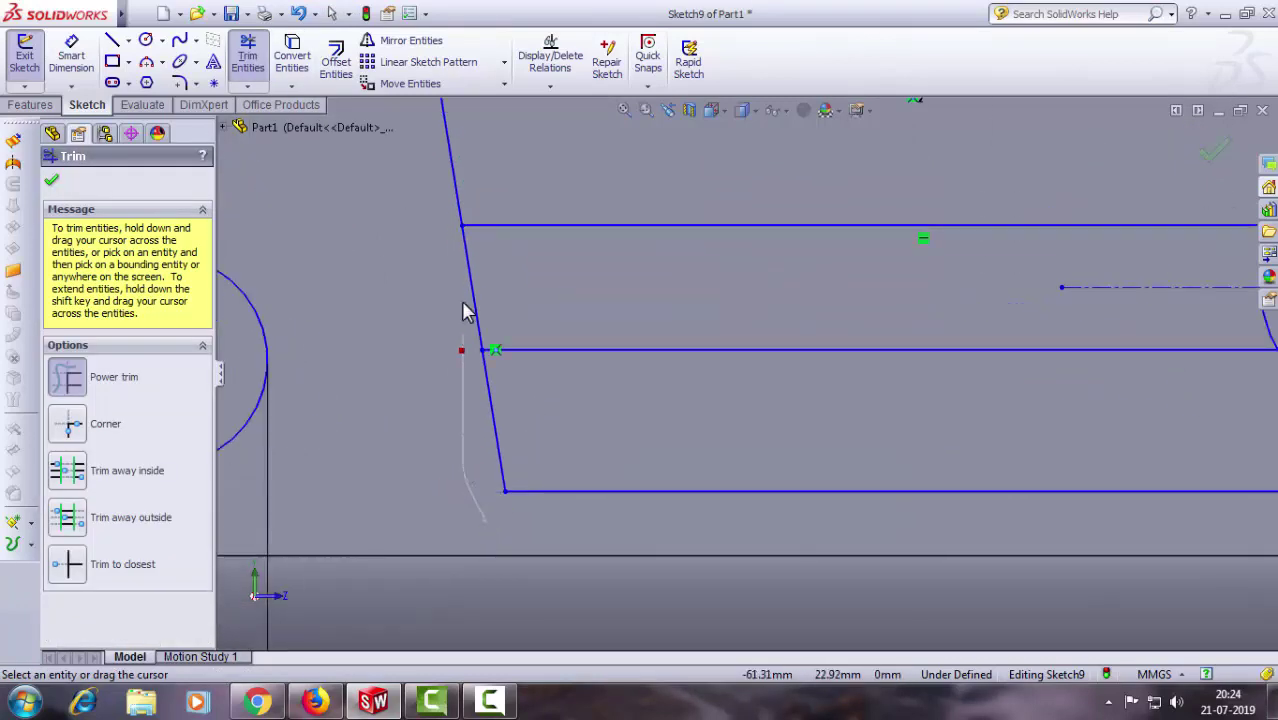
pyautogui.scroll(3, 375, 297)
pyautogui.scroll(1, 829, 336)
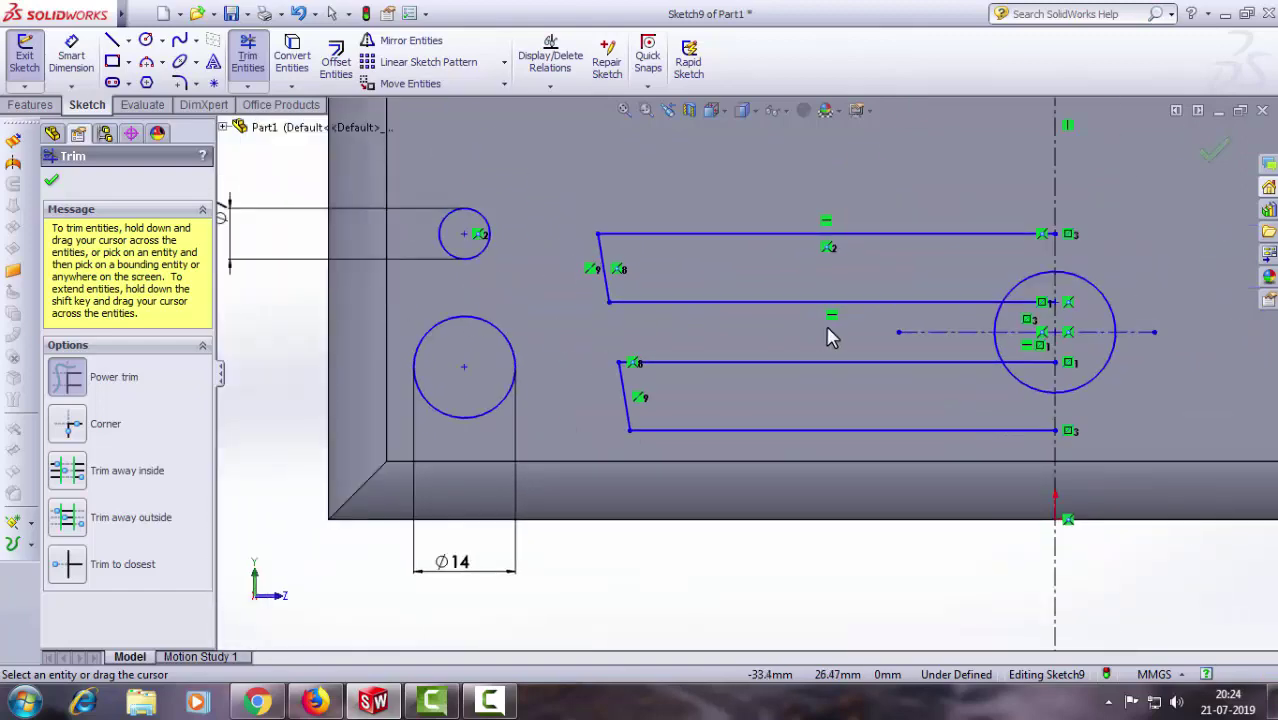
pyautogui.scroll(-2, 863, 332)
pyautogui.scroll(2, 765, 350)
pyautogui.scroll(-2, 1190, 373)
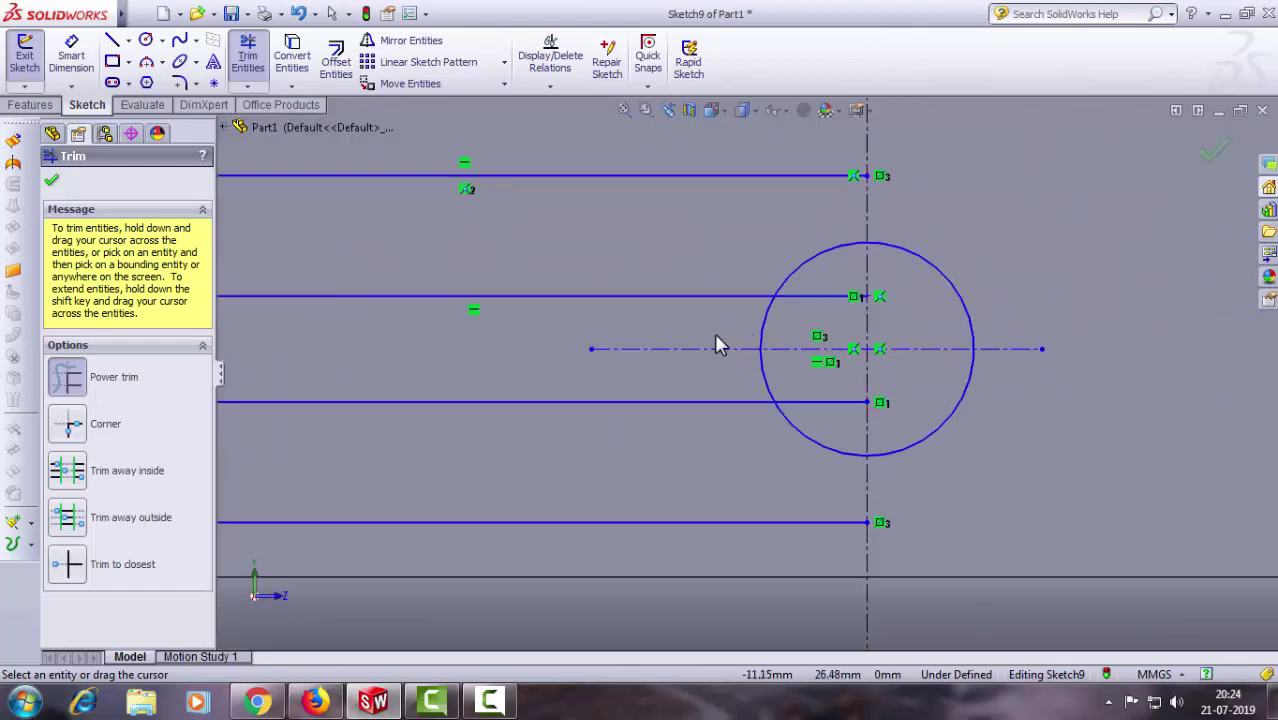
# Step: Trim away the circle's left arcs so both slot outlines end in curved arcs
pyautogui.moveTo(662, 382); pyautogui.dragTo(790, 376)
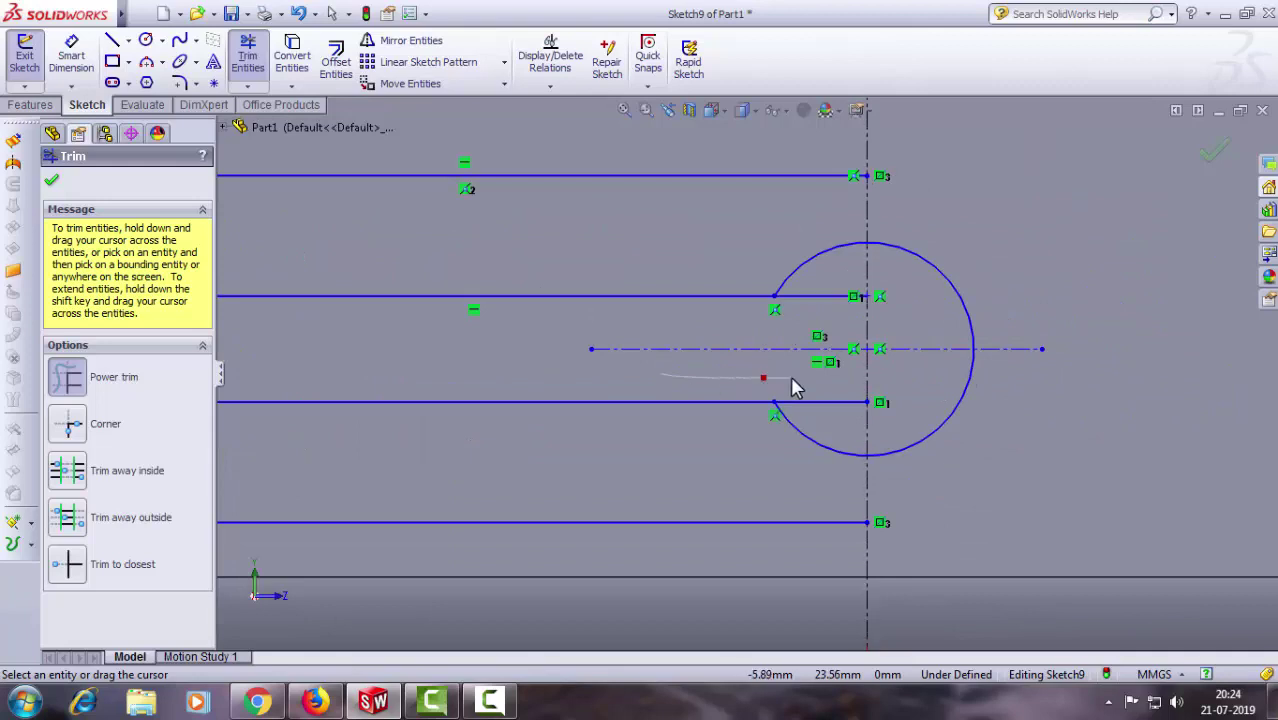
pyautogui.scroll(1, 748, 370)
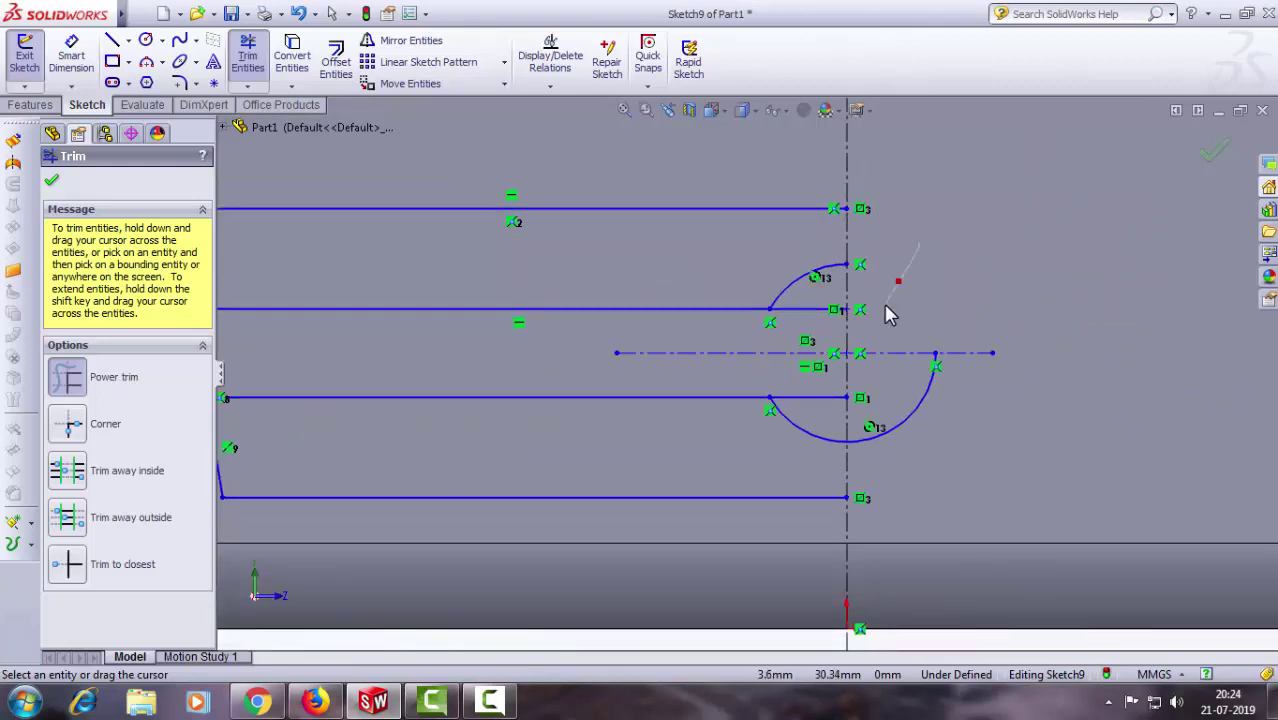
pyautogui.press('z')
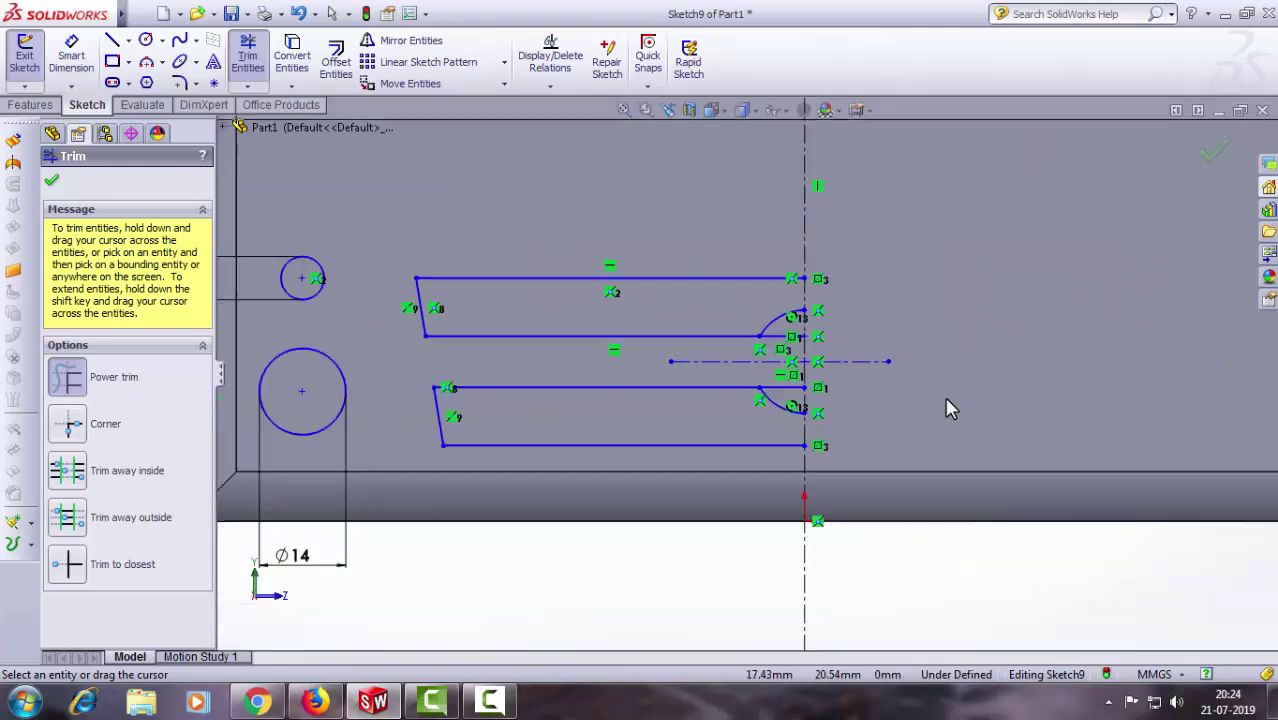
pyautogui.scroll(-1, 702, 478)
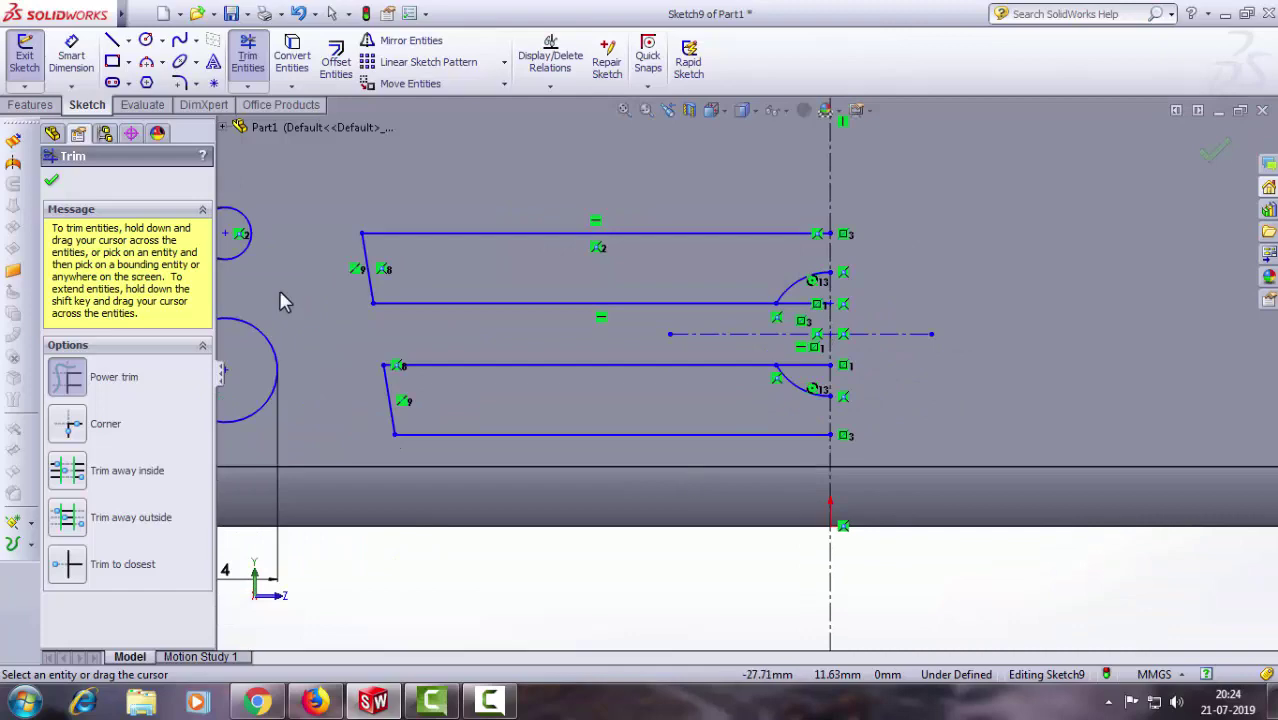
pyautogui.click(55, 188)
pyautogui.scroll(2, 747, 456)
pyautogui.scroll(-3, 793, 380)
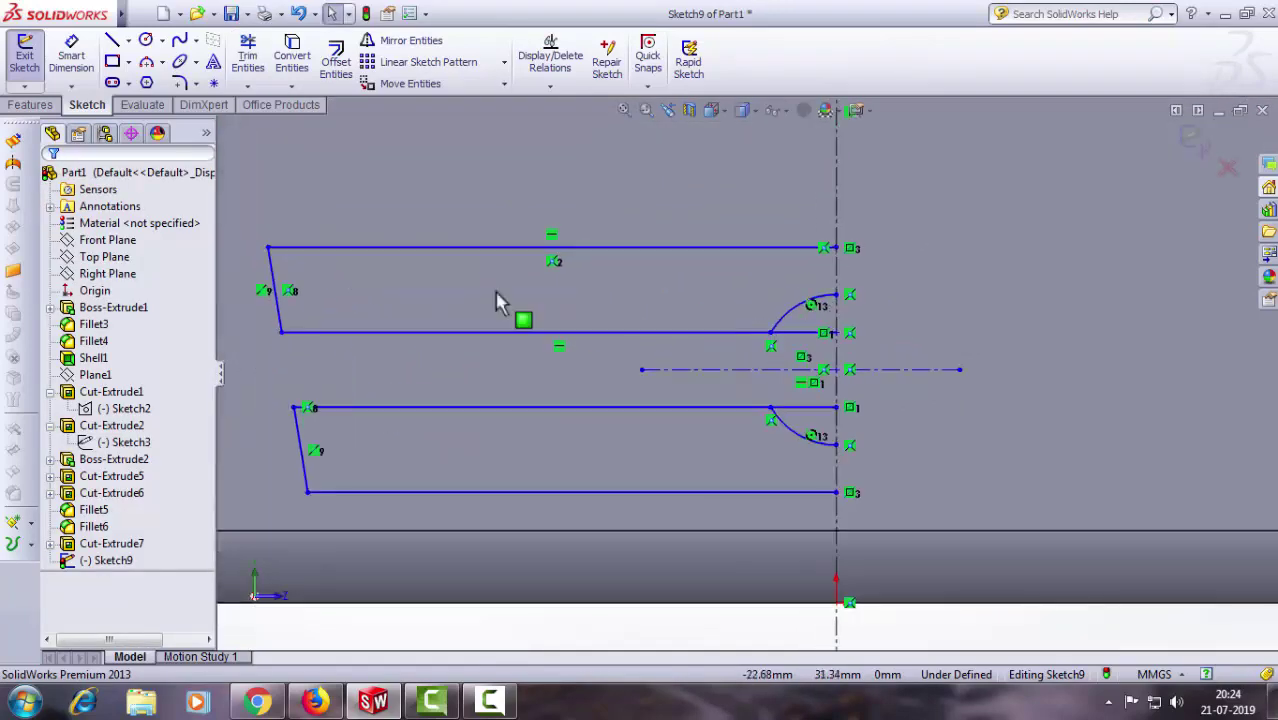
pyautogui.click(247, 55)
pyautogui.scroll(-3, 808, 308)
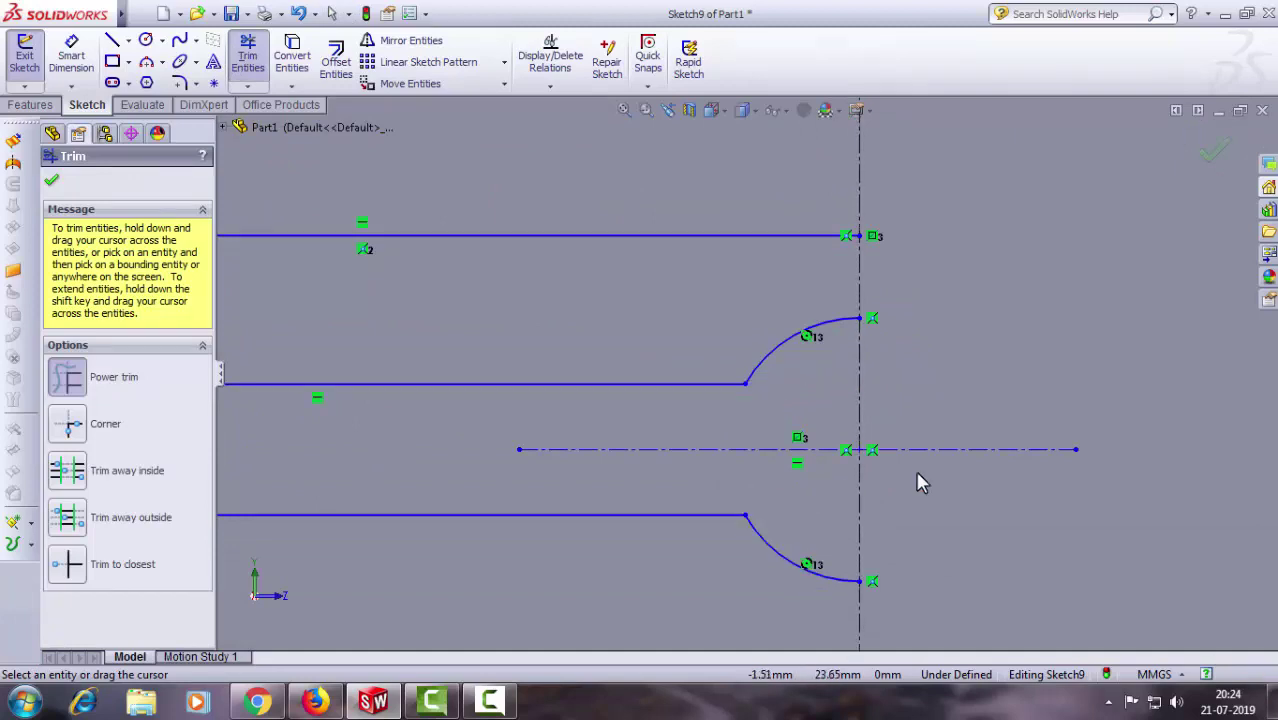
pyautogui.scroll(3, 921, 483)
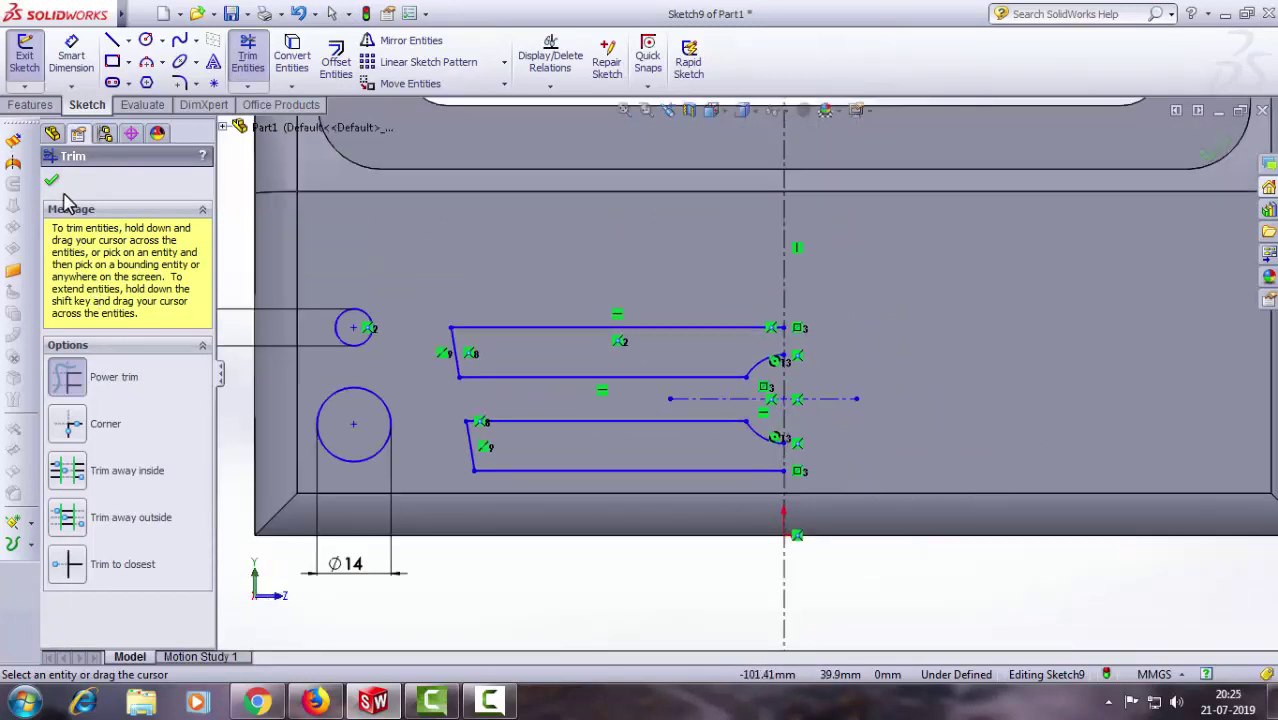
pyautogui.click(51, 185)
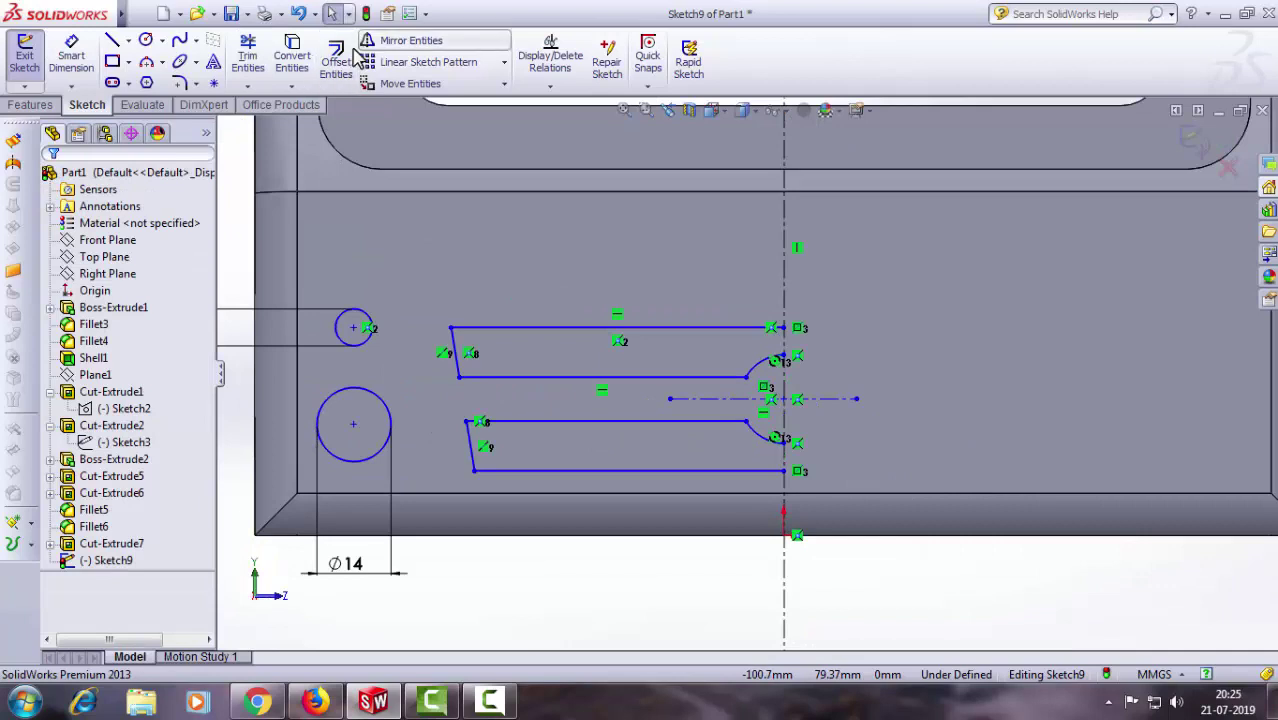
pyautogui.click(180, 83)
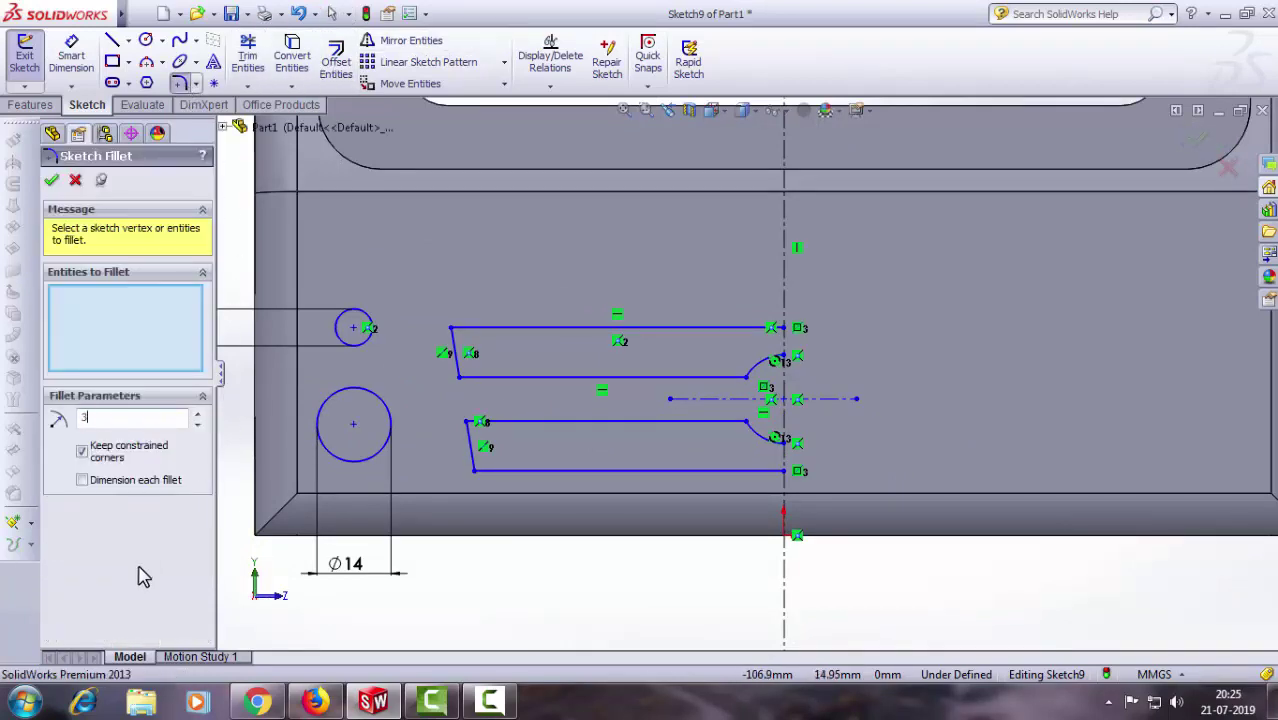
# Step: Fillet the four left-end corners of both slot outlines with R2.63 sketch fillets
pyautogui.scroll(-2, 418, 392)
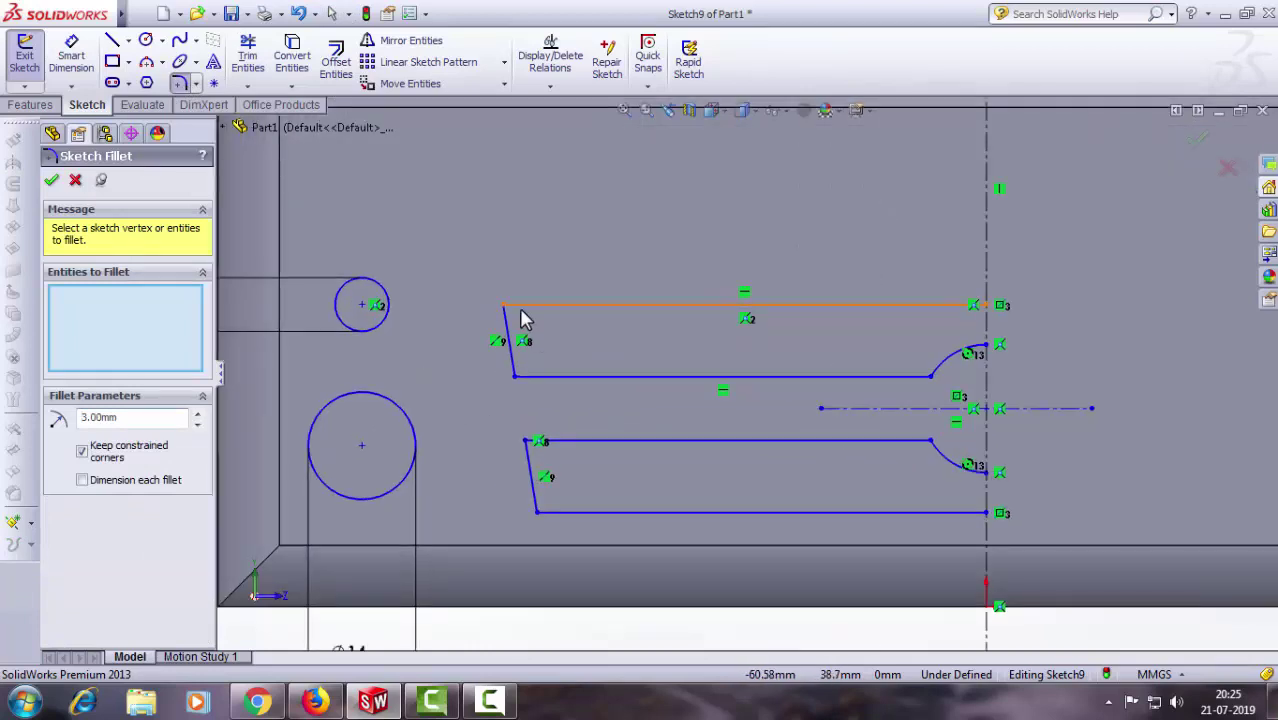
pyautogui.click(508, 333)
pyautogui.click(529, 378)
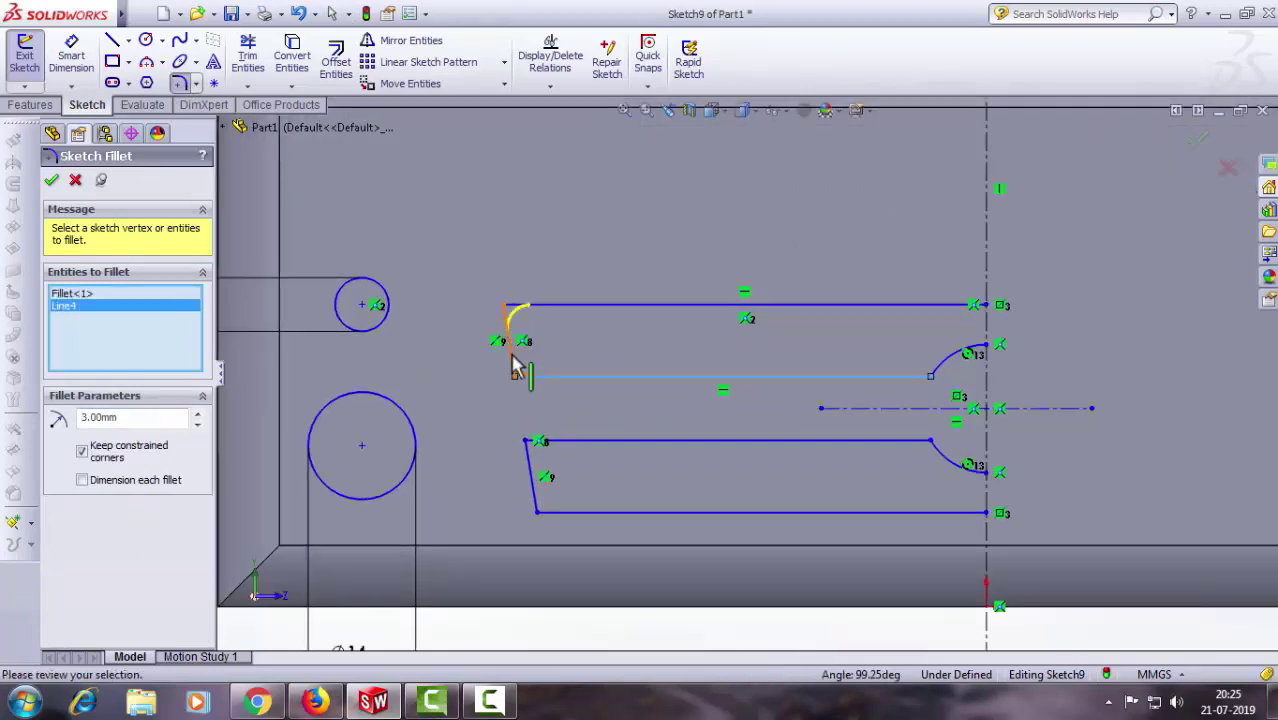
pyautogui.click(527, 441)
pyautogui.click(564, 514)
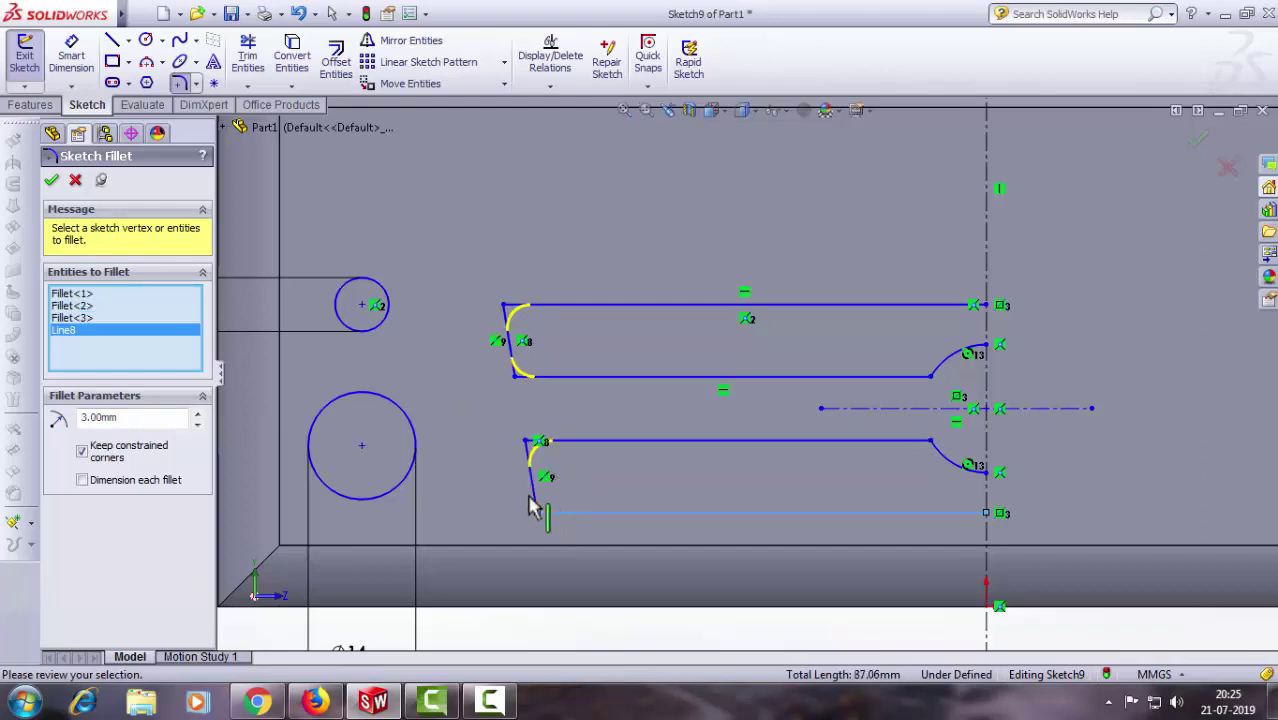
pyautogui.click(537, 507)
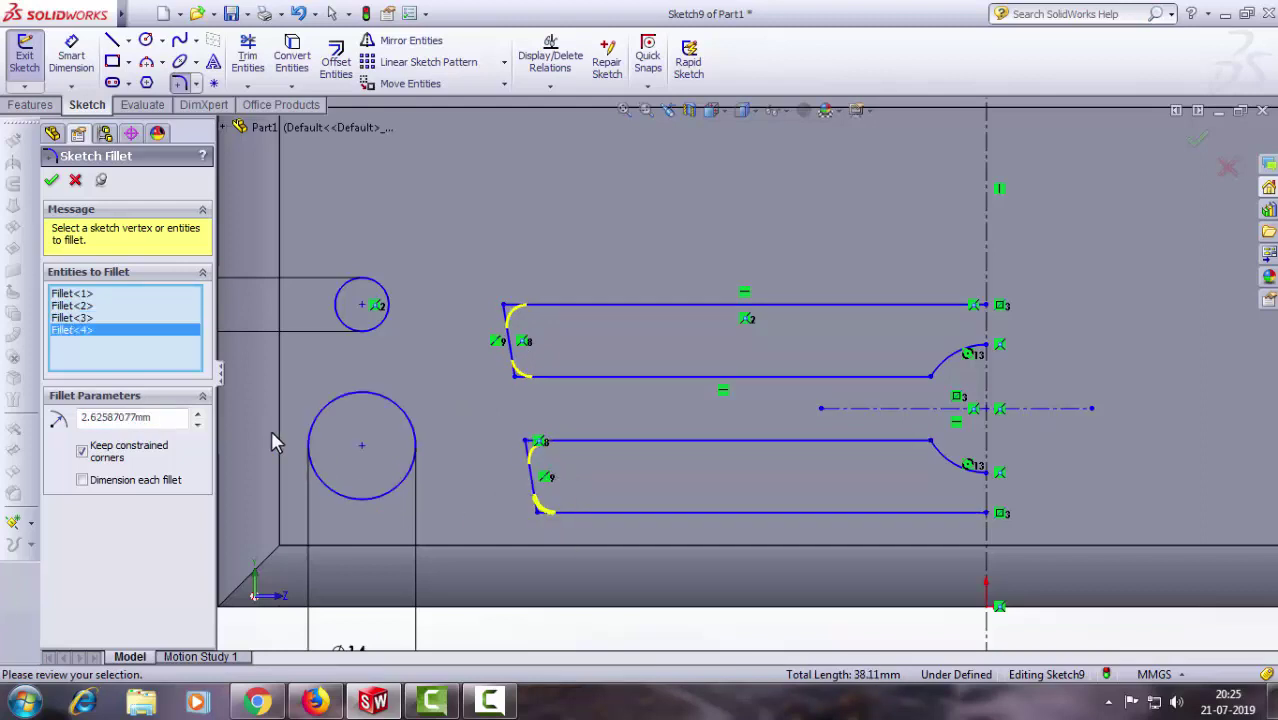
pyautogui.click(51, 180)
pyautogui.scroll(3, 738, 375)
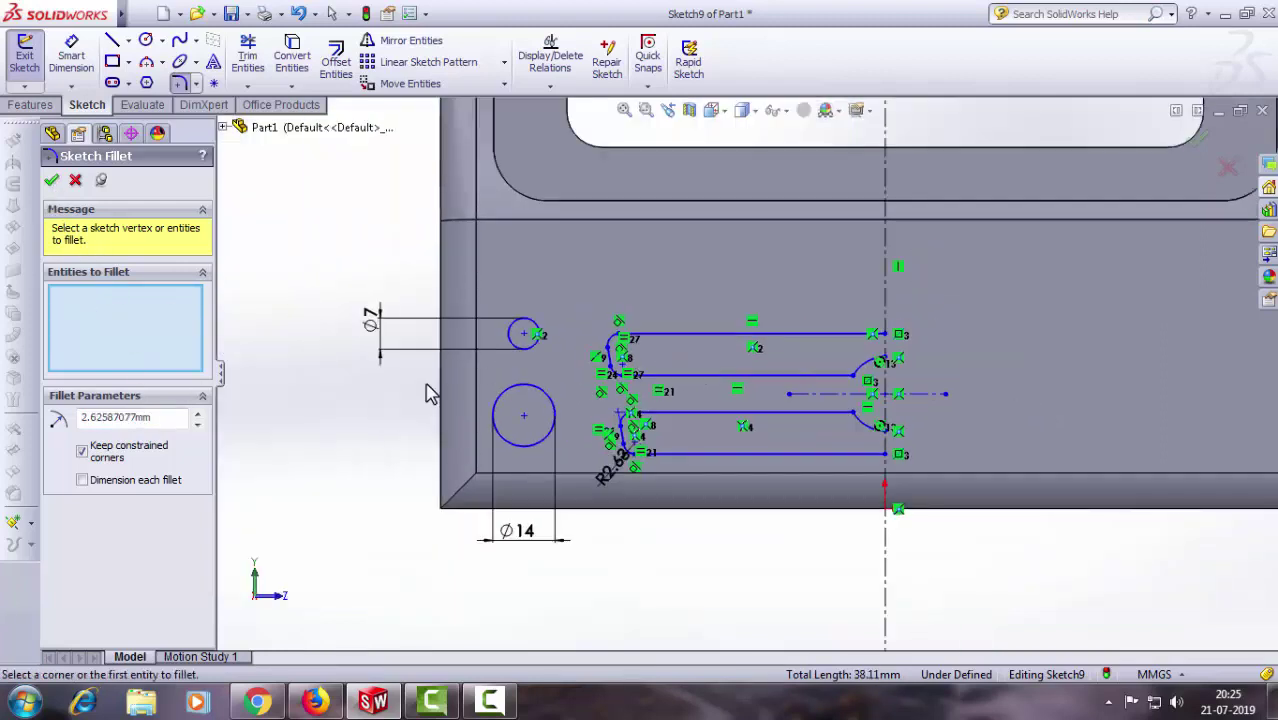
pyautogui.click(51, 180)
pyautogui.scroll(-1, 900, 398)
pyautogui.scroll(-1, 900, 398)
pyautogui.scroll(-1, 900, 398)
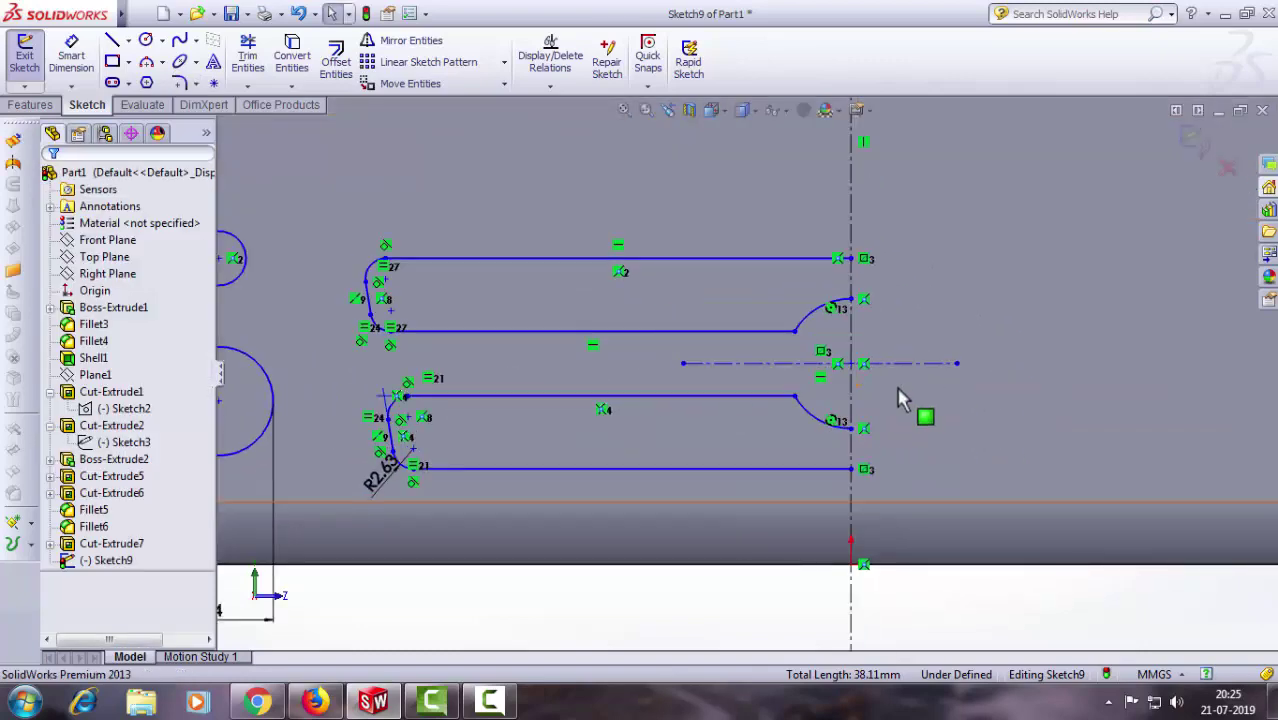
# Step: Mirror both slots and the 7 mm and 14 mm circles about the vertical centreline
pyautogui.click(400, 41)
pyautogui.scroll(2, 746, 375)
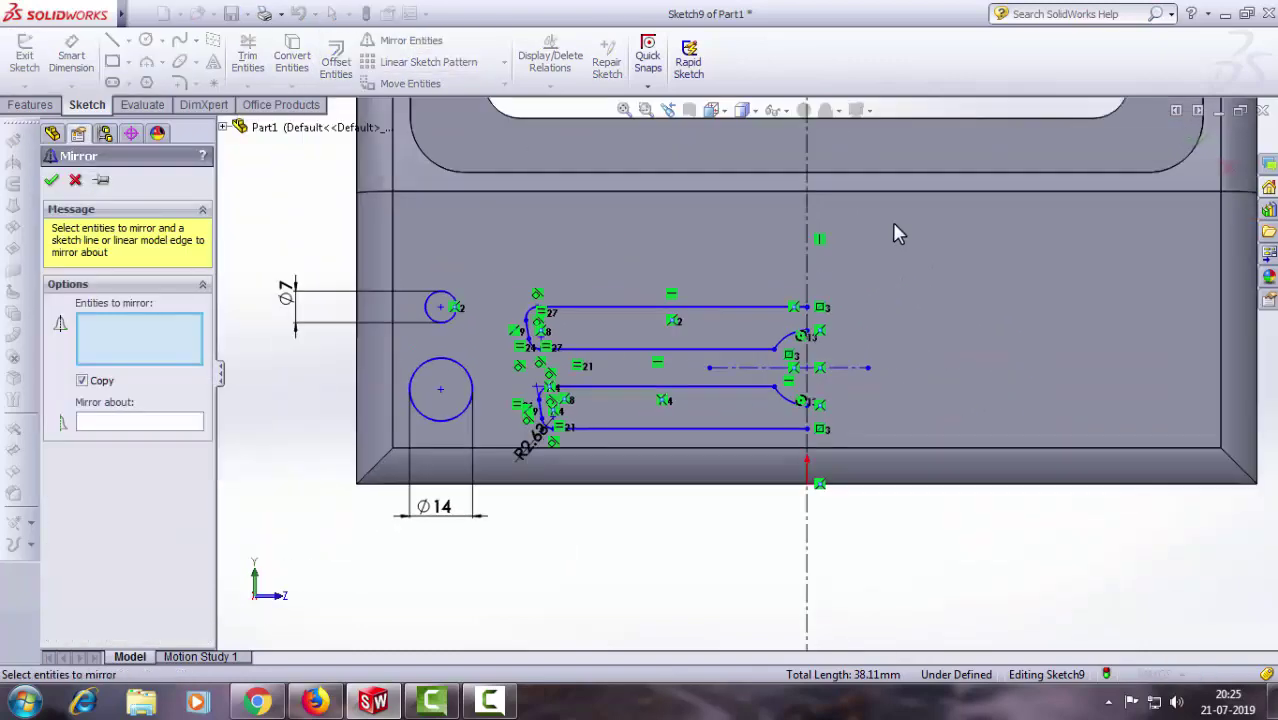
pyautogui.moveTo(800, 244); pyautogui.dragTo(401, 462)
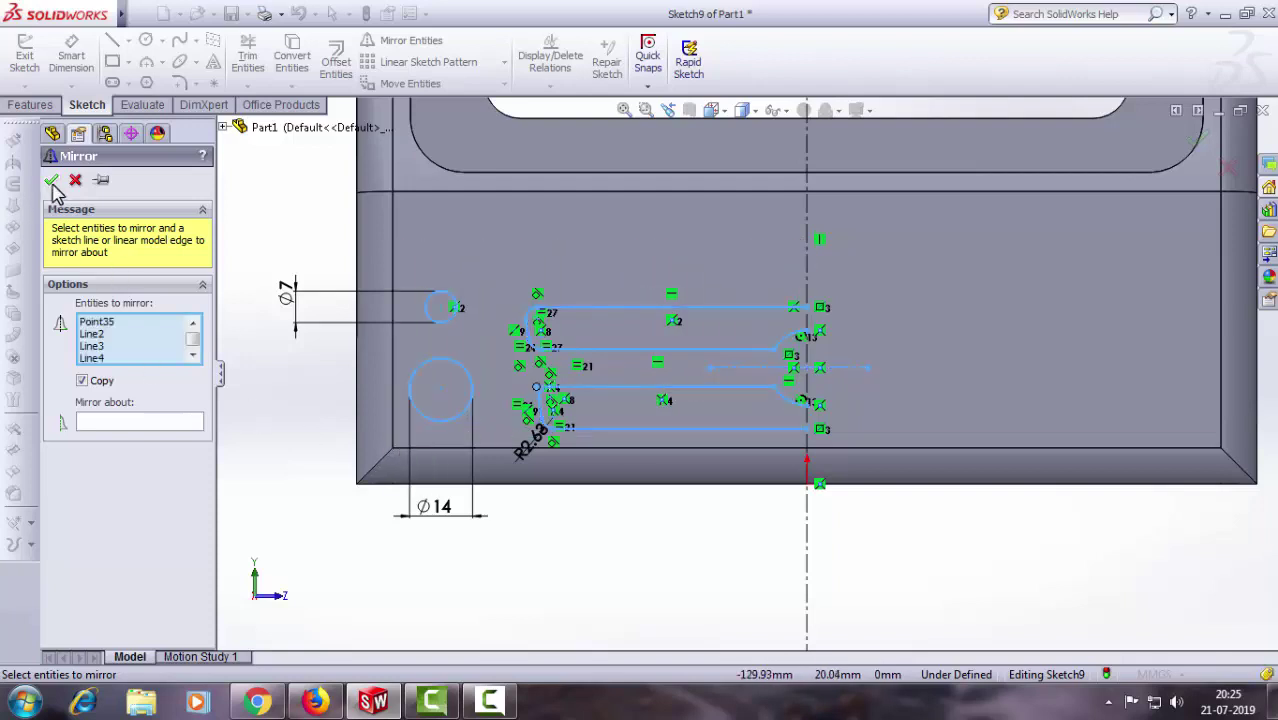
pyautogui.click(150, 424)
pyautogui.click(816, 240)
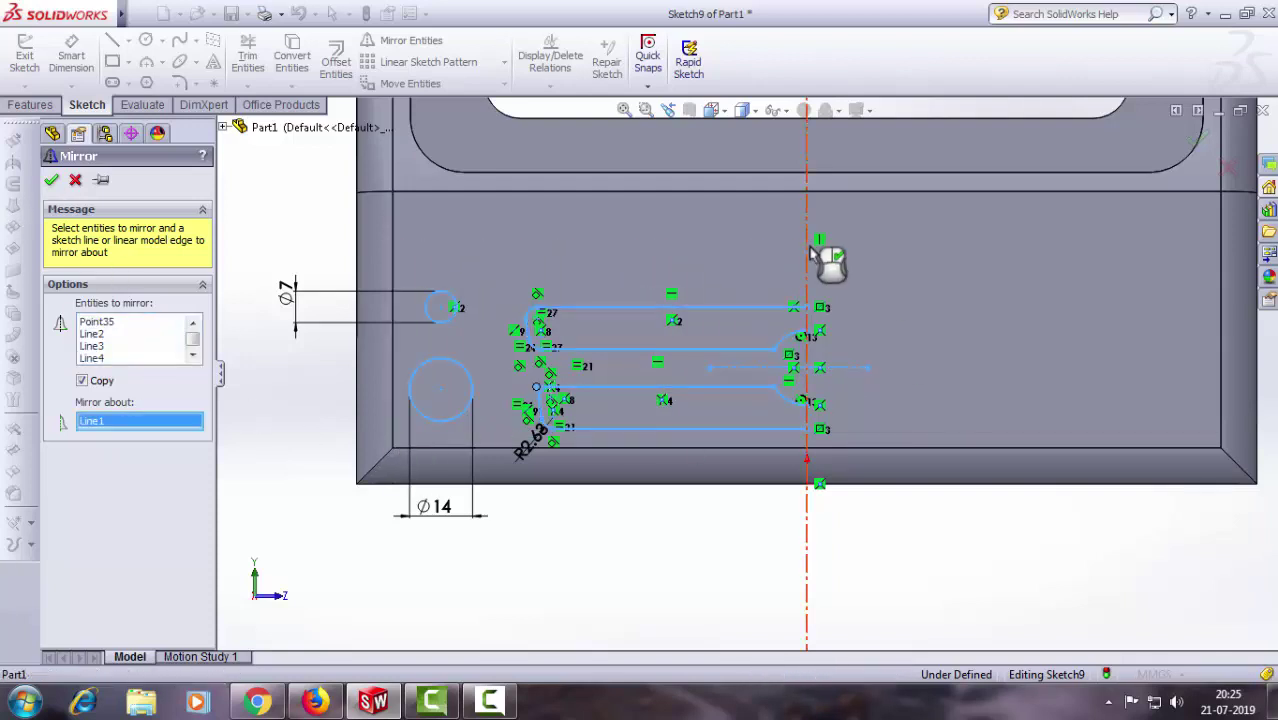
pyautogui.click(52, 182)
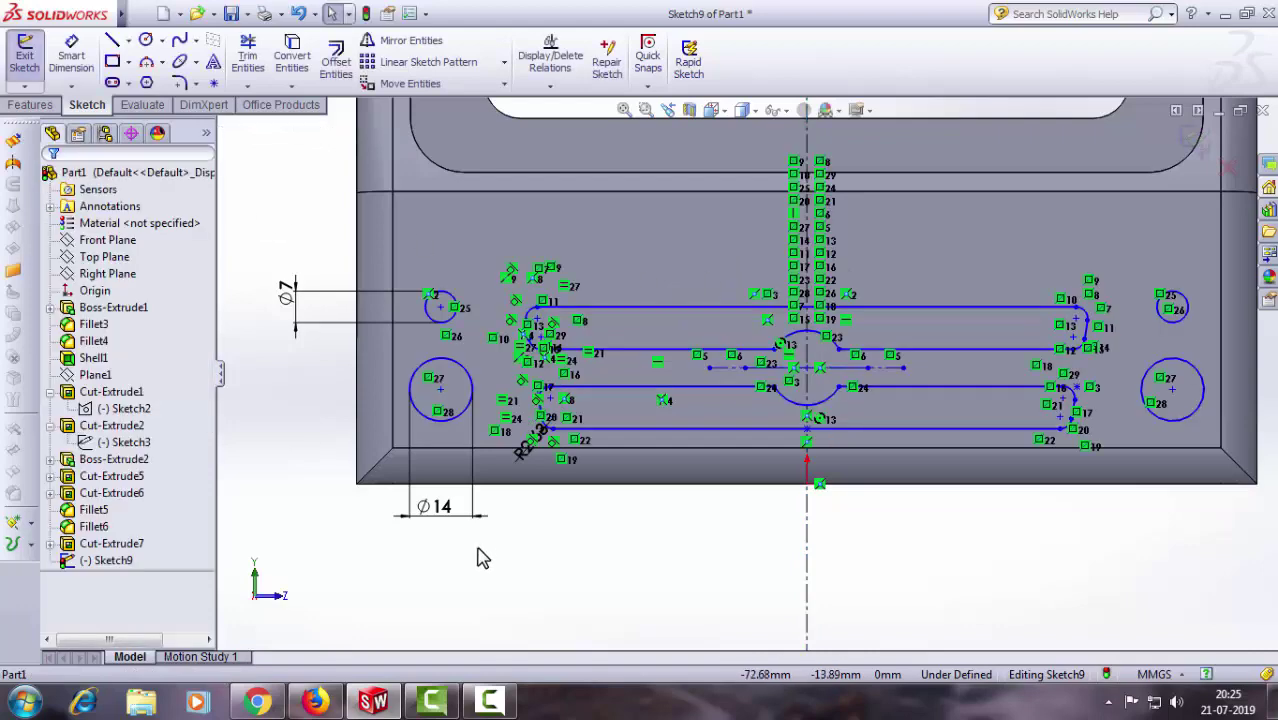
pyautogui.scroll(3, 490, 553)
pyautogui.moveTo(490, 553); pyautogui.dragTo(577, 562, button='middle')
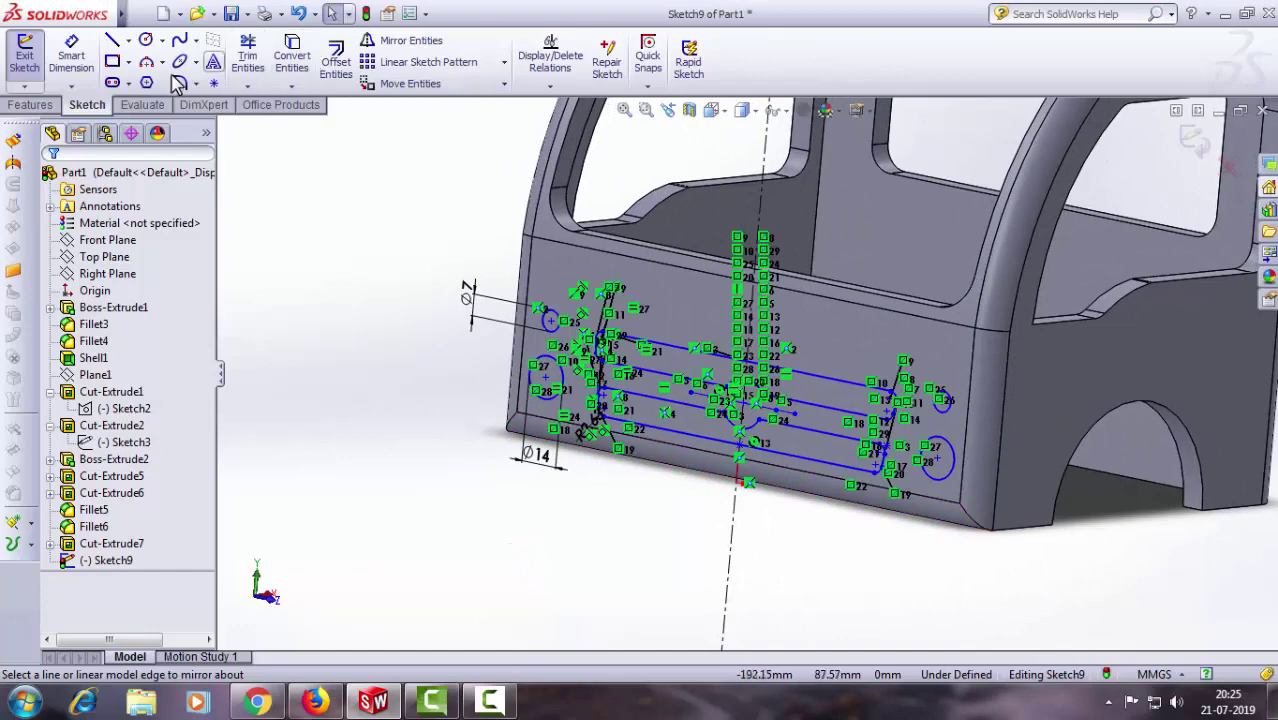
# Step: Cut-extrude Sketch9 16.50 mm into the cab front, creating Cut-Extrude8
pyautogui.click(30, 104)
pyautogui.click(268, 62)
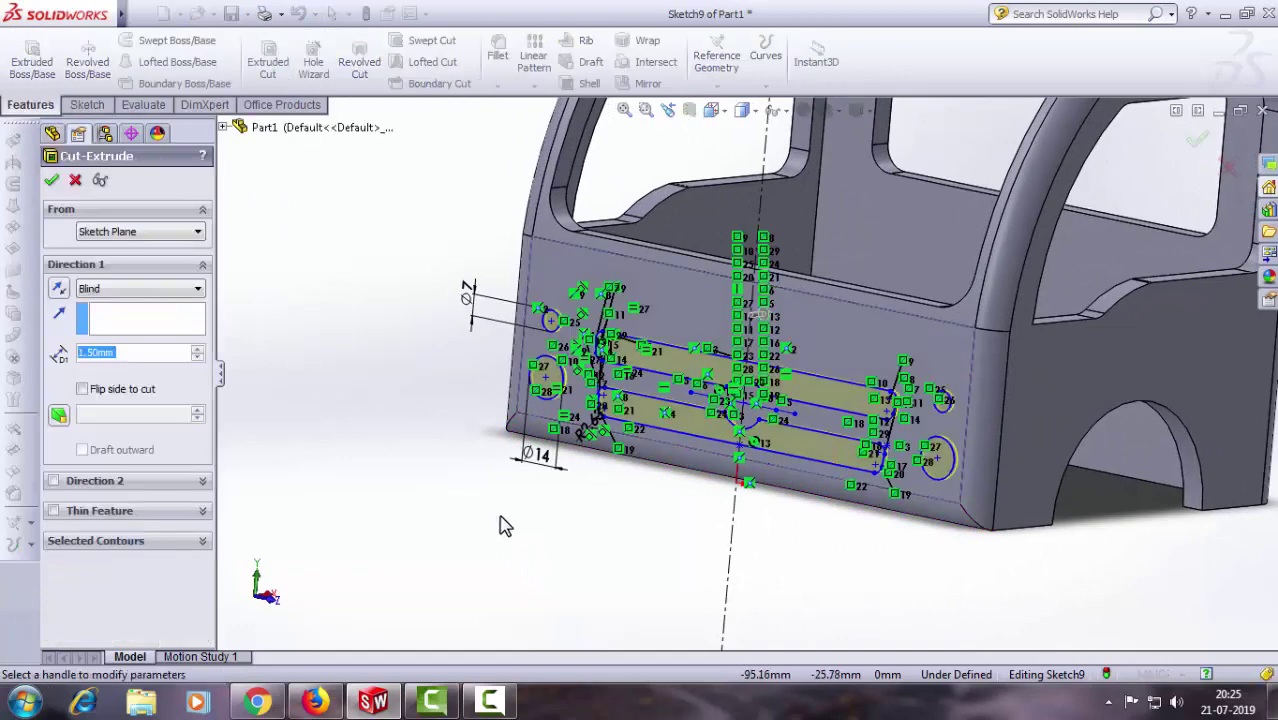
pyautogui.moveTo(502, 522)
pyautogui.mouseDown(button='middle')
pyautogui.moveTo(431, 451)
pyautogui.moveTo(400, 488)
pyautogui.mouseUp(button='middle')
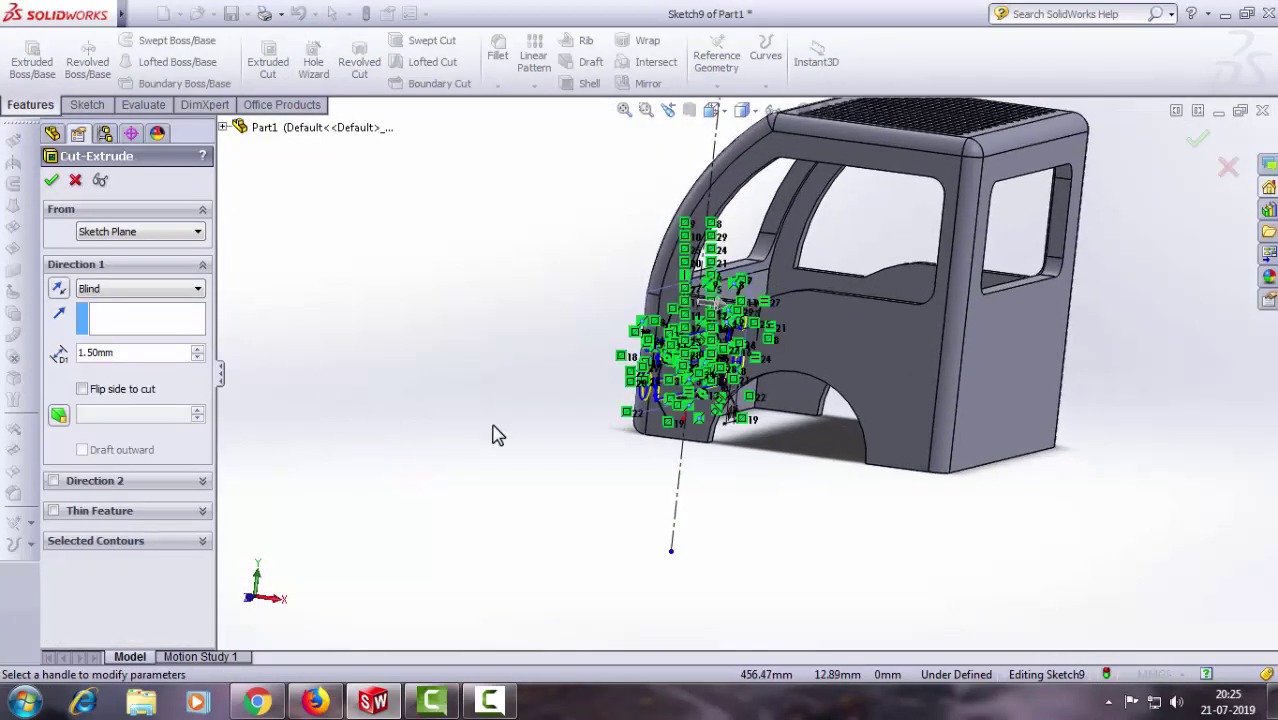
pyautogui.scroll(-3, 752, 325)
pyautogui.scroll(-2, 752, 325)
pyautogui.moveTo(668, 348); pyautogui.dragTo(585, 415)
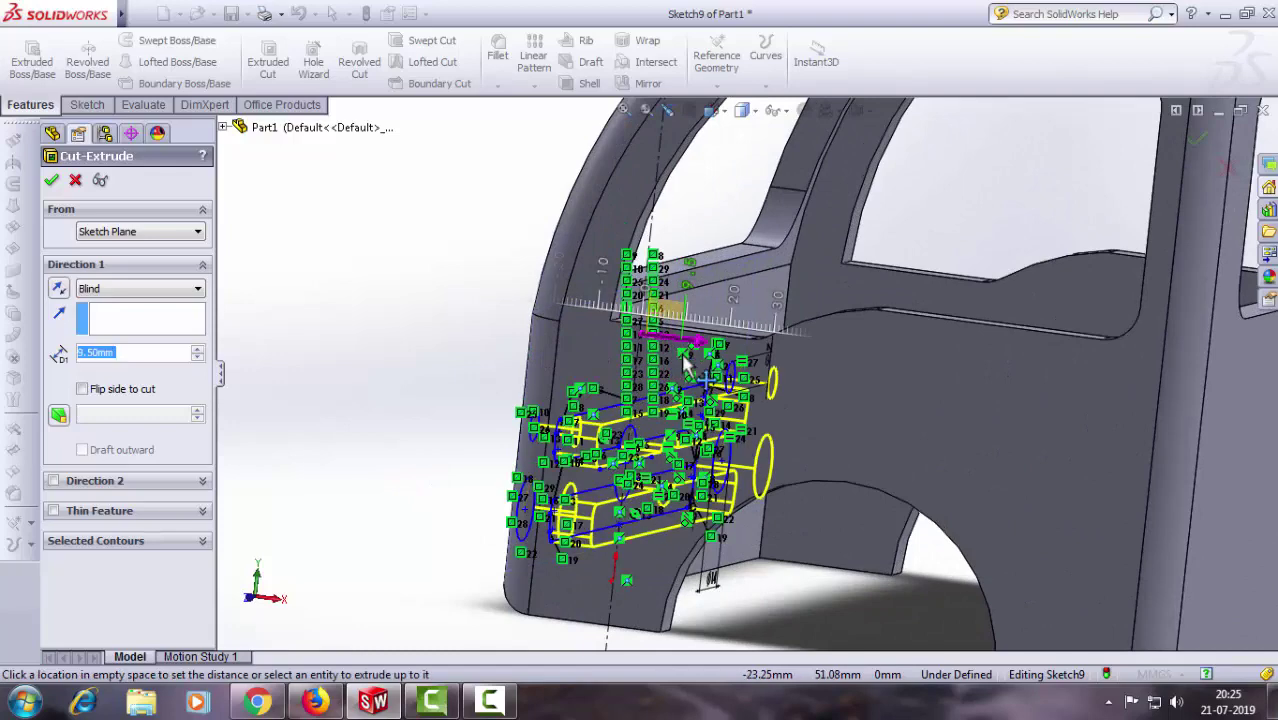
pyautogui.scroll(3, 457, 385)
pyautogui.moveTo(457, 385); pyautogui.dragTo(499, 411, button='middle')
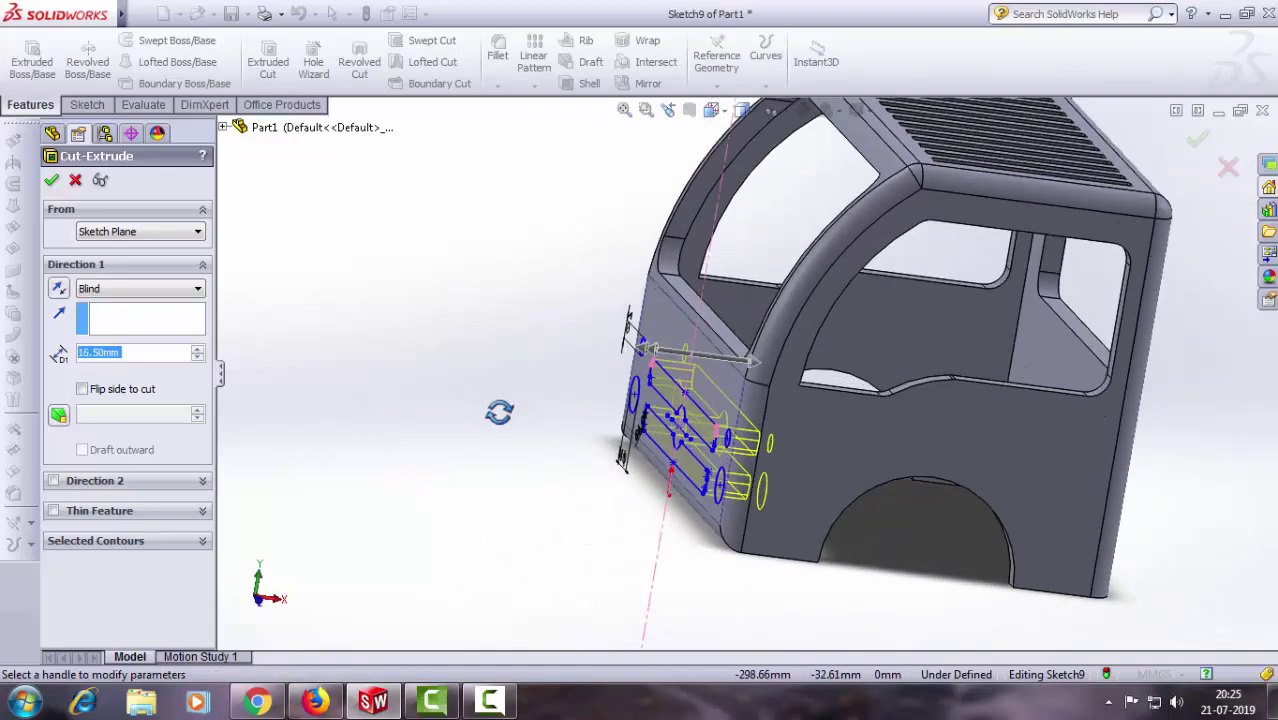
pyautogui.click(52, 182)
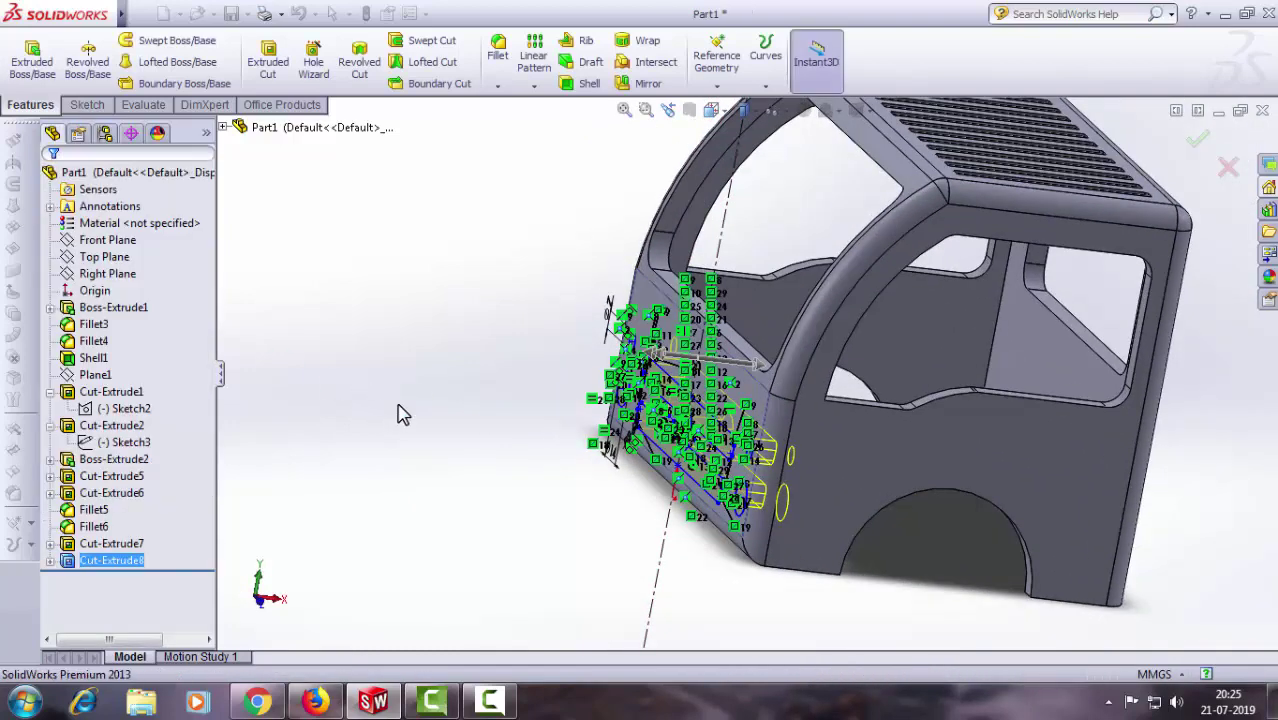
pyautogui.moveTo(485, 443)
pyautogui.mouseDown(button='middle')
pyautogui.moveTo(519, 486)
pyautogui.moveTo(589, 416)
pyautogui.moveTo(528, 431)
pyautogui.moveTo(545, 462)
pyautogui.mouseUp(button='middle')
pyautogui.scroll(-3, 759, 423)
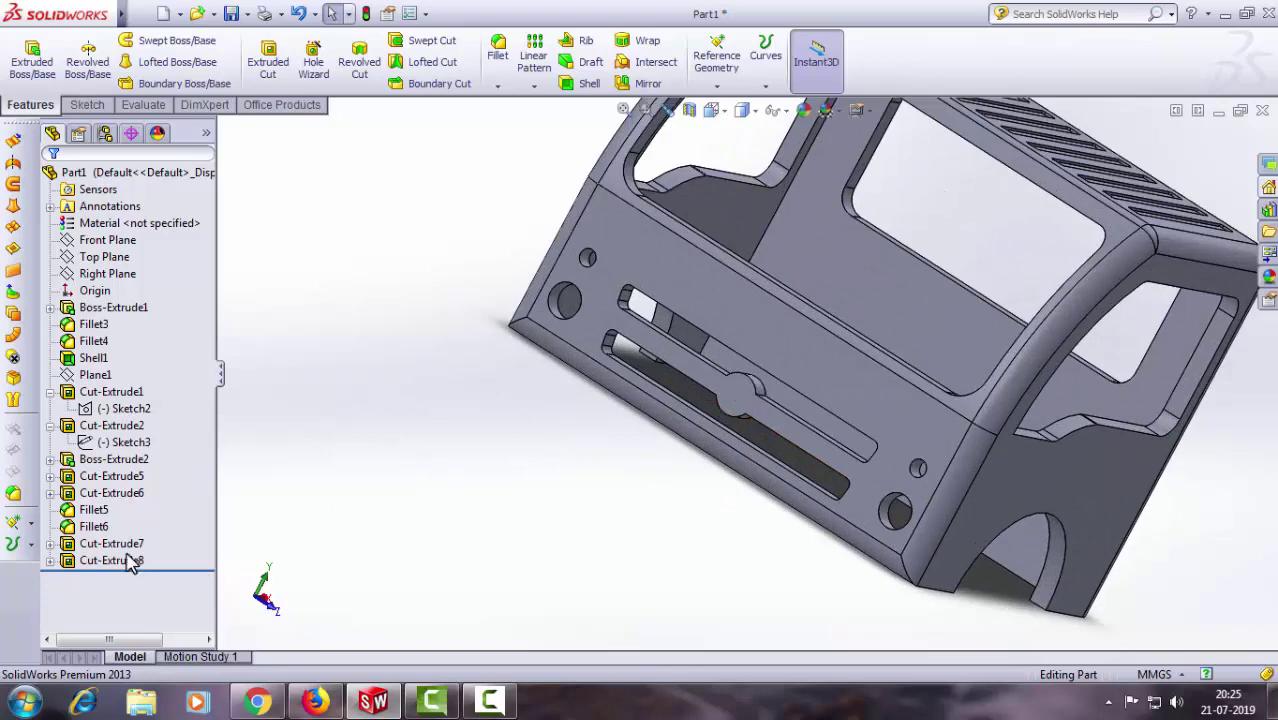
# Step: Open Sketch9 under Cut-Extrude8 for editing
pyautogui.click(50, 561)
pyautogui.click(111, 578)
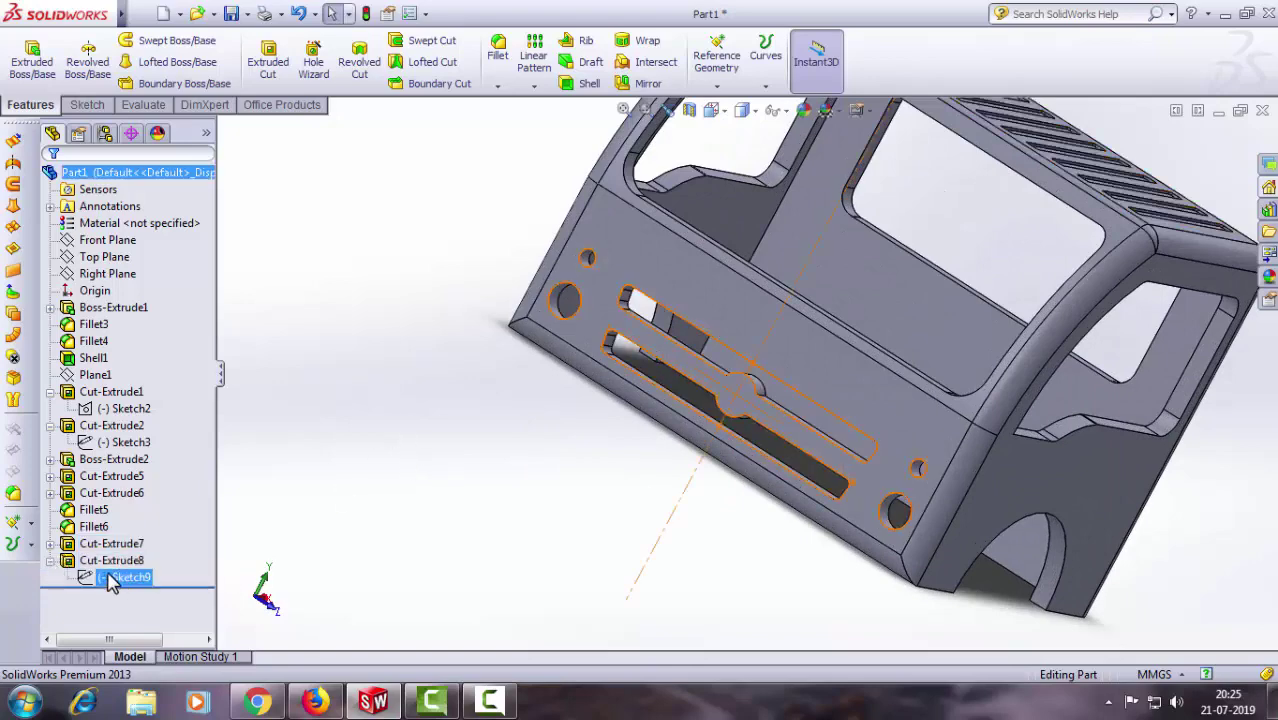
pyautogui.rightClick(125, 587)
pyautogui.click(136, 438)
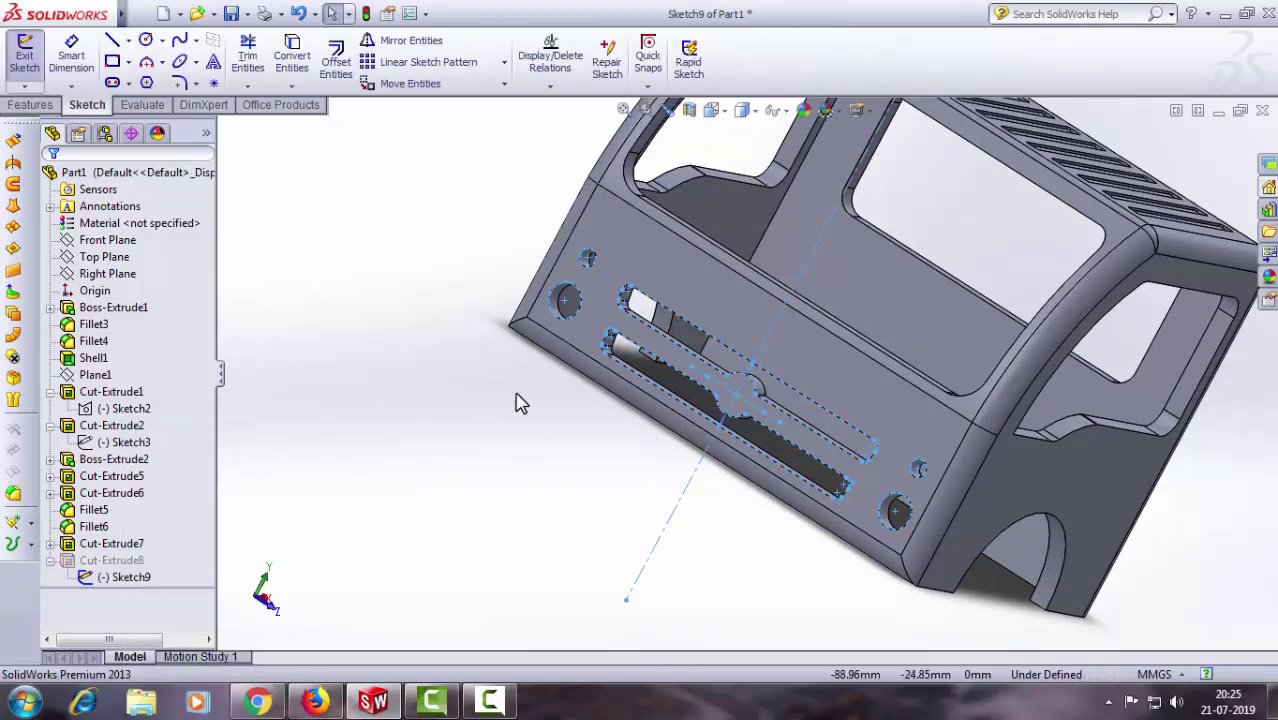
pyautogui.scroll(-3, 727, 393)
pyautogui.scroll(-3, 760, 400)
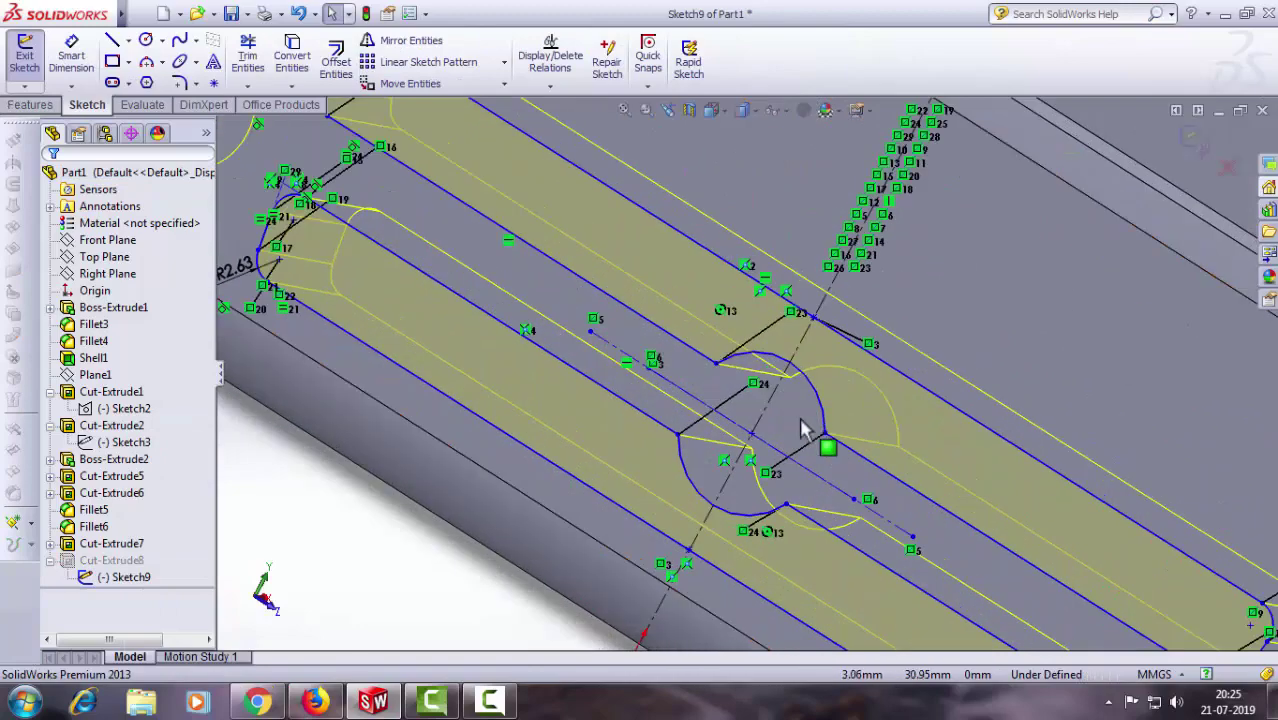
# Step: Inspect the slot-centre sketch point, then view Sketch9 Normal To the screen
pyautogui.click(751, 436)
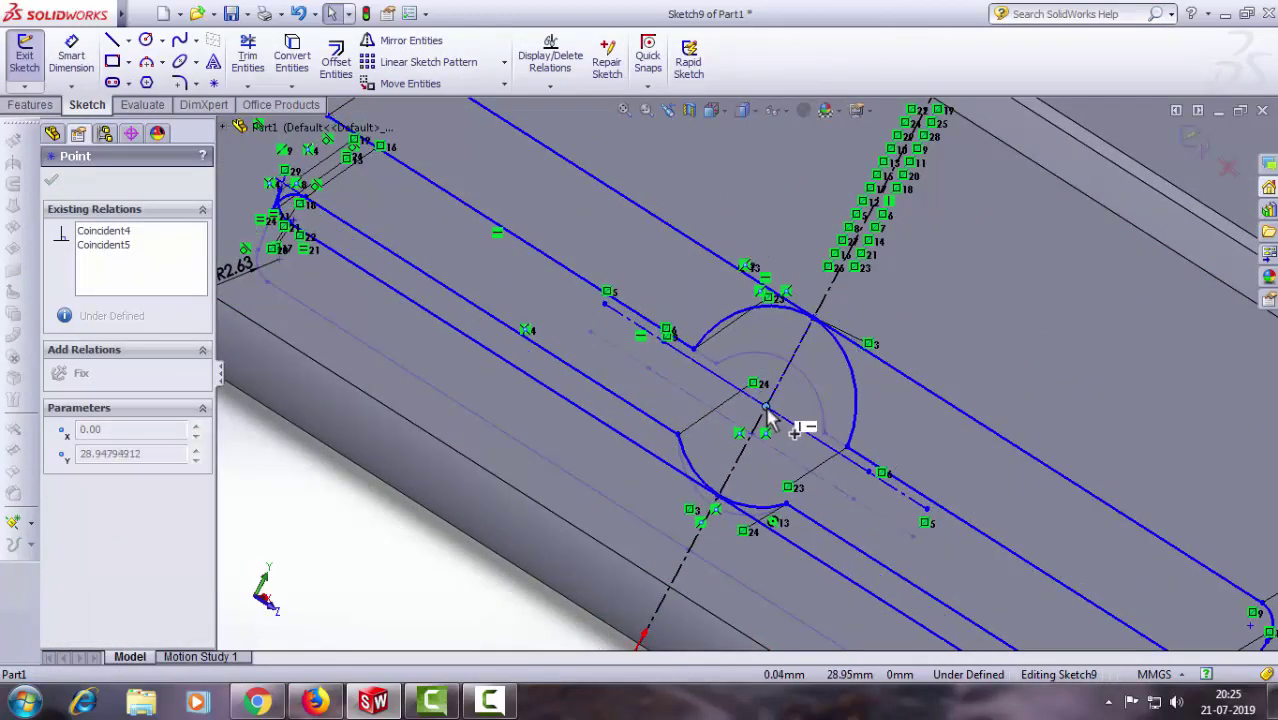
pyautogui.scroll(5, 455, 397)
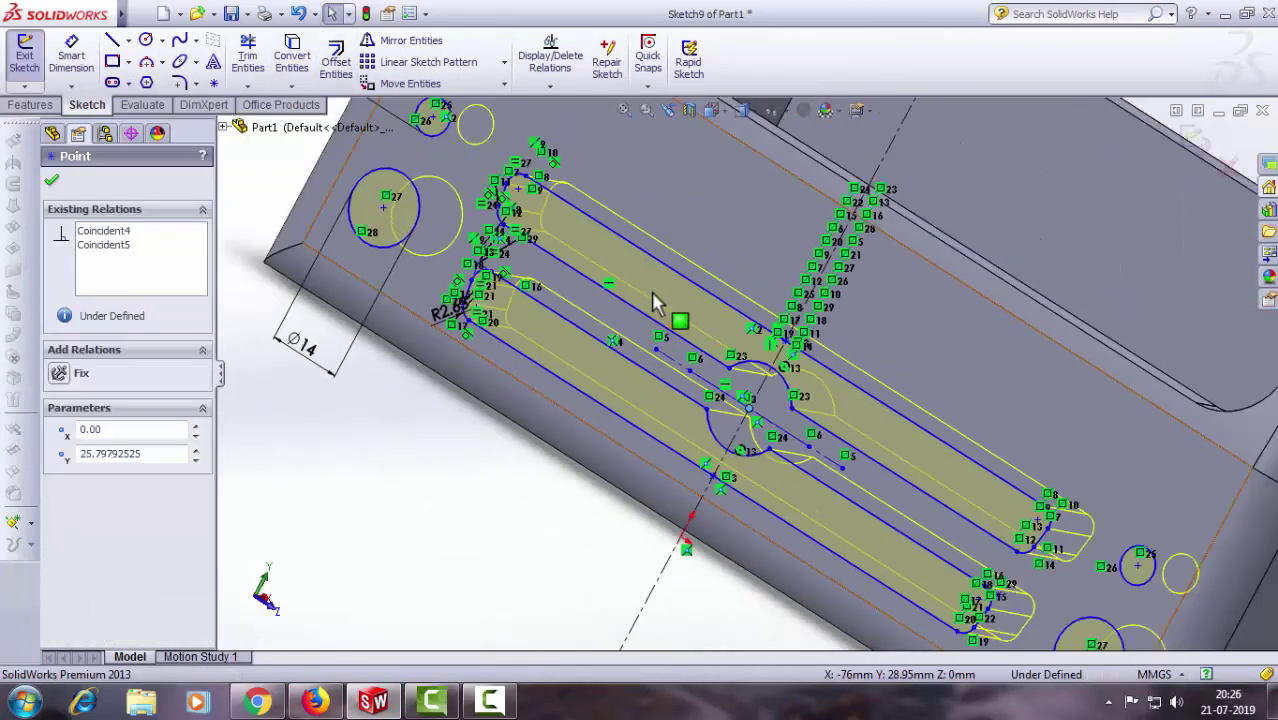
pyautogui.moveTo(522, 402); pyautogui.dragTo(515, 418, button='middle')
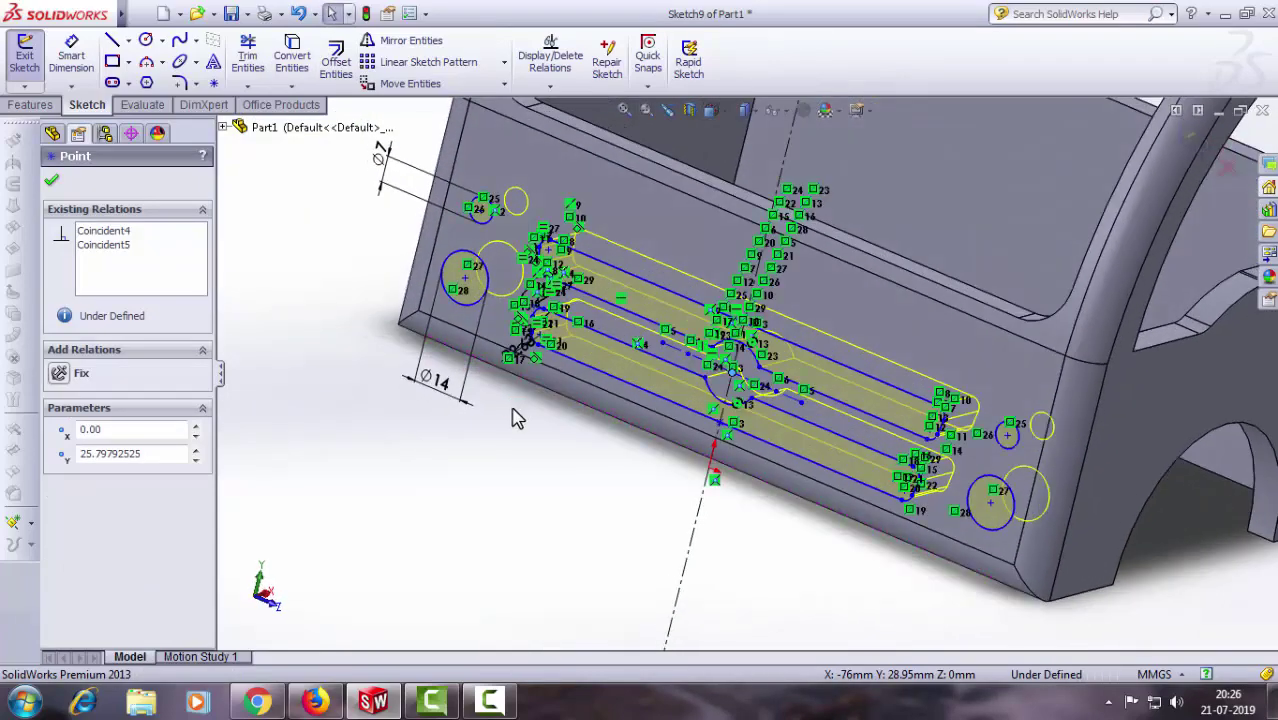
pyautogui.click(52, 183)
pyautogui.rightClick(146, 580)
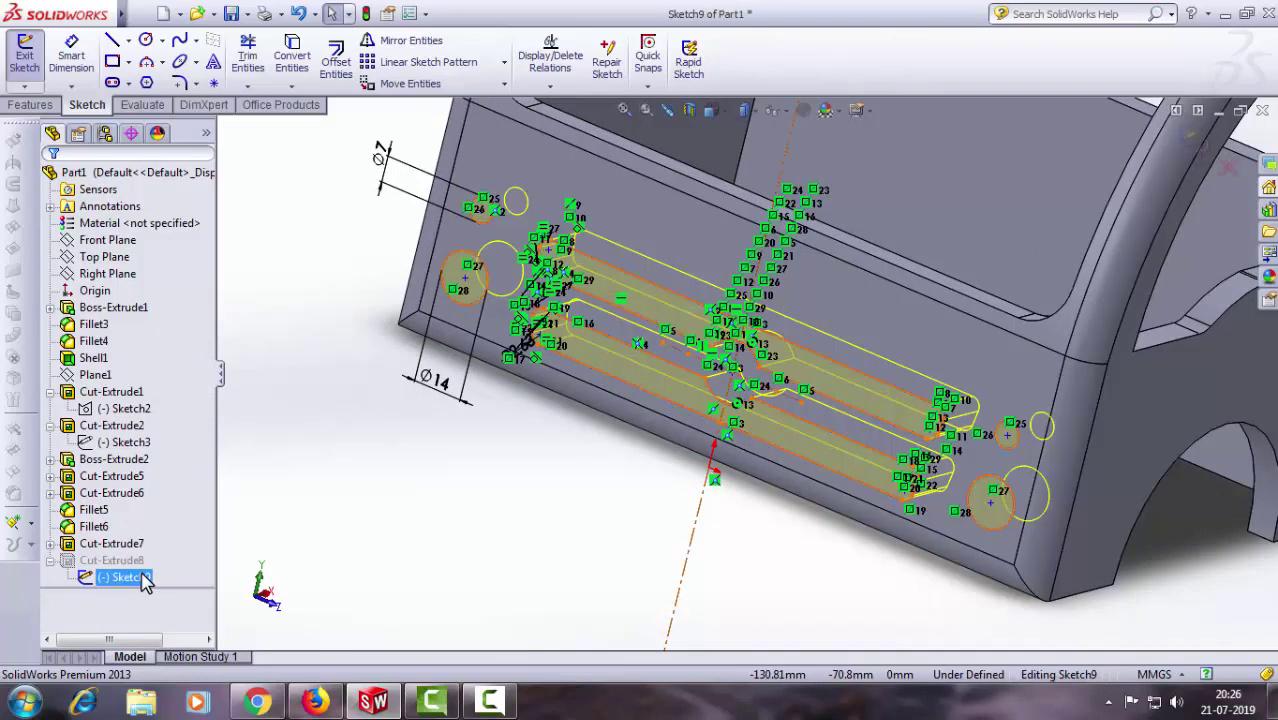
pyautogui.click(177, 499)
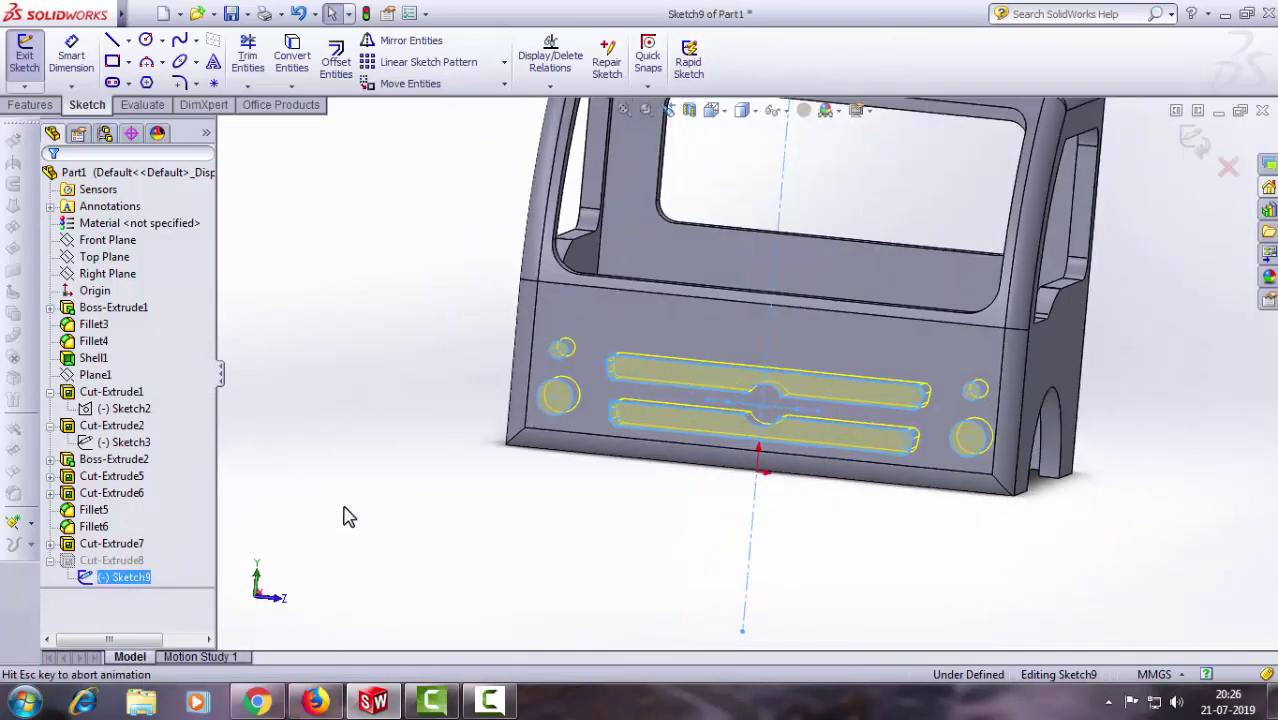
pyautogui.scroll(-2, 970, 475)
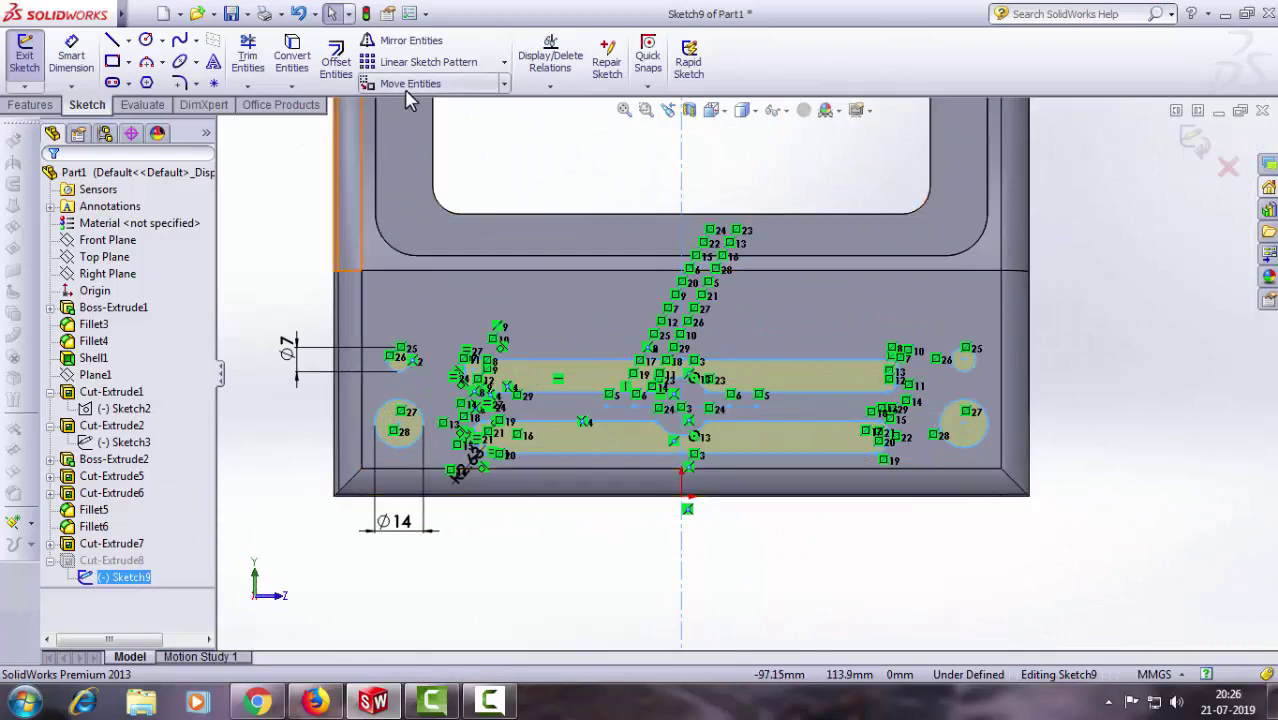
# Step: Start Move Entities and pick a base point at the sketch's slot centre
pyautogui.click(406, 86)
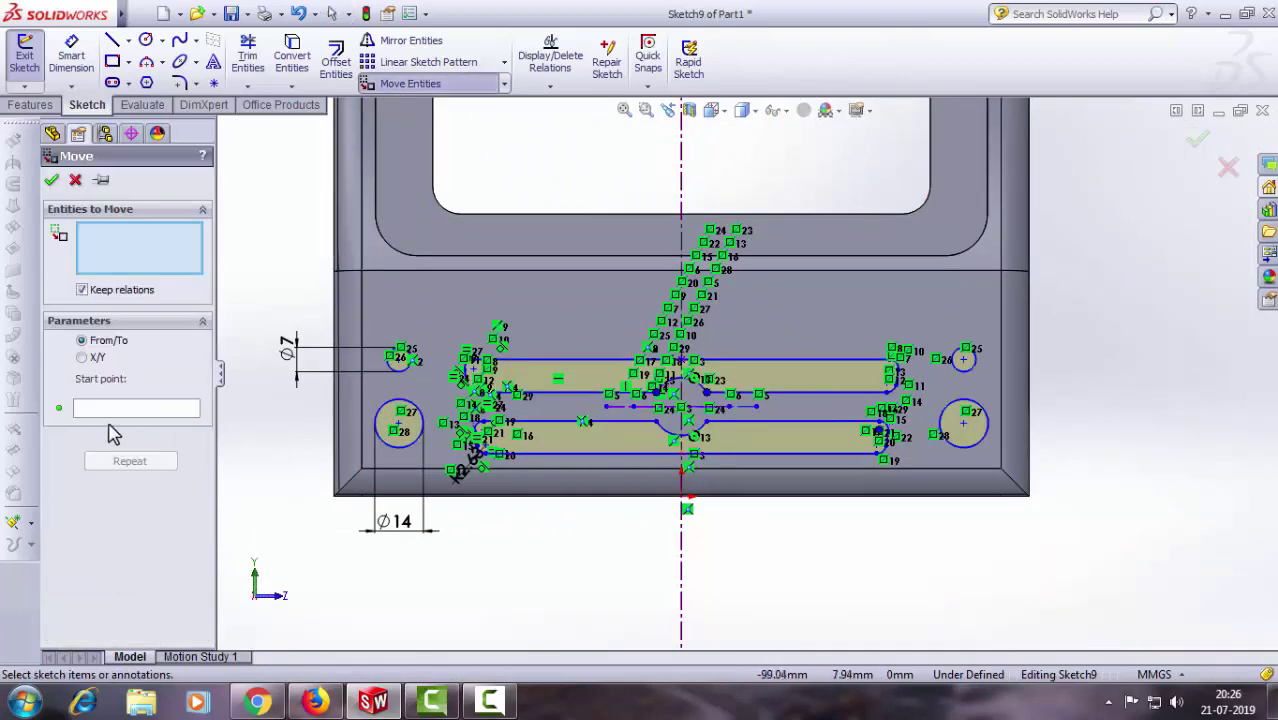
pyautogui.click(106, 411)
pyautogui.scroll(-3, 715, 395)
pyautogui.scroll(-2, 722, 392)
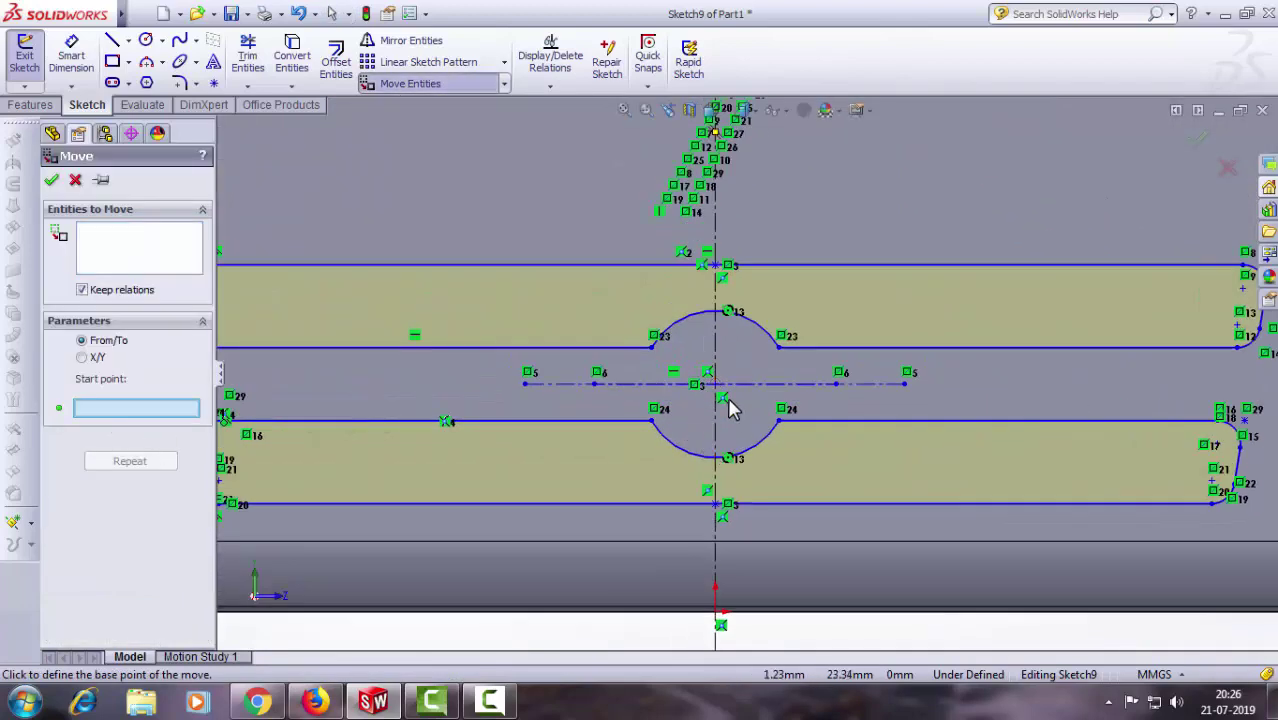
pyautogui.click(718, 388)
pyautogui.scroll(4, 668, 407)
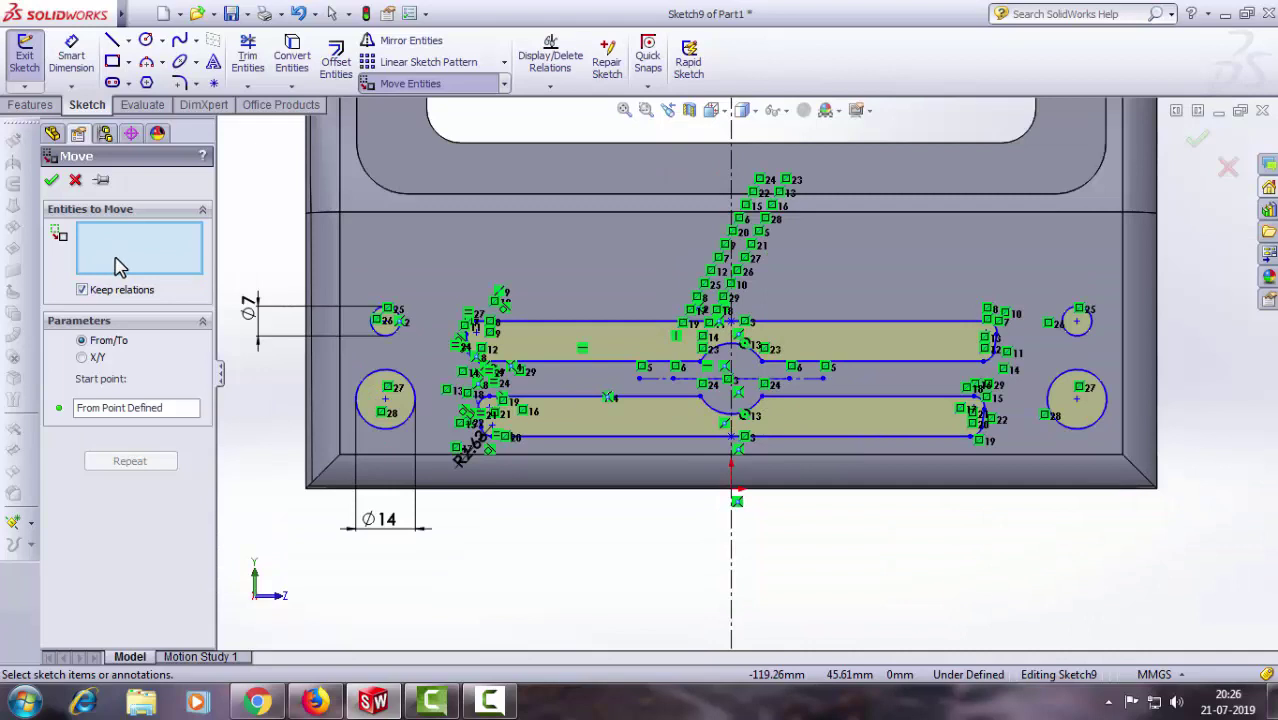
pyautogui.click(121, 410)
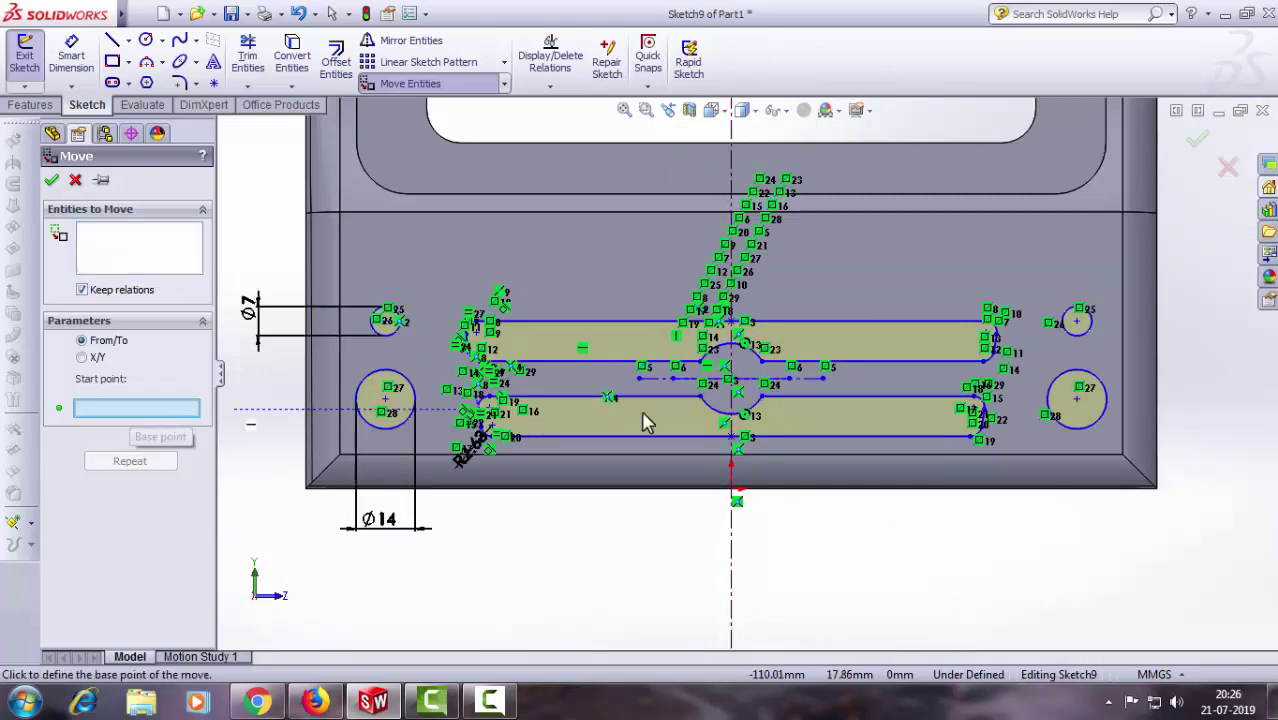
pyautogui.scroll(-2, 735, 384)
pyautogui.scroll(-2, 735, 384)
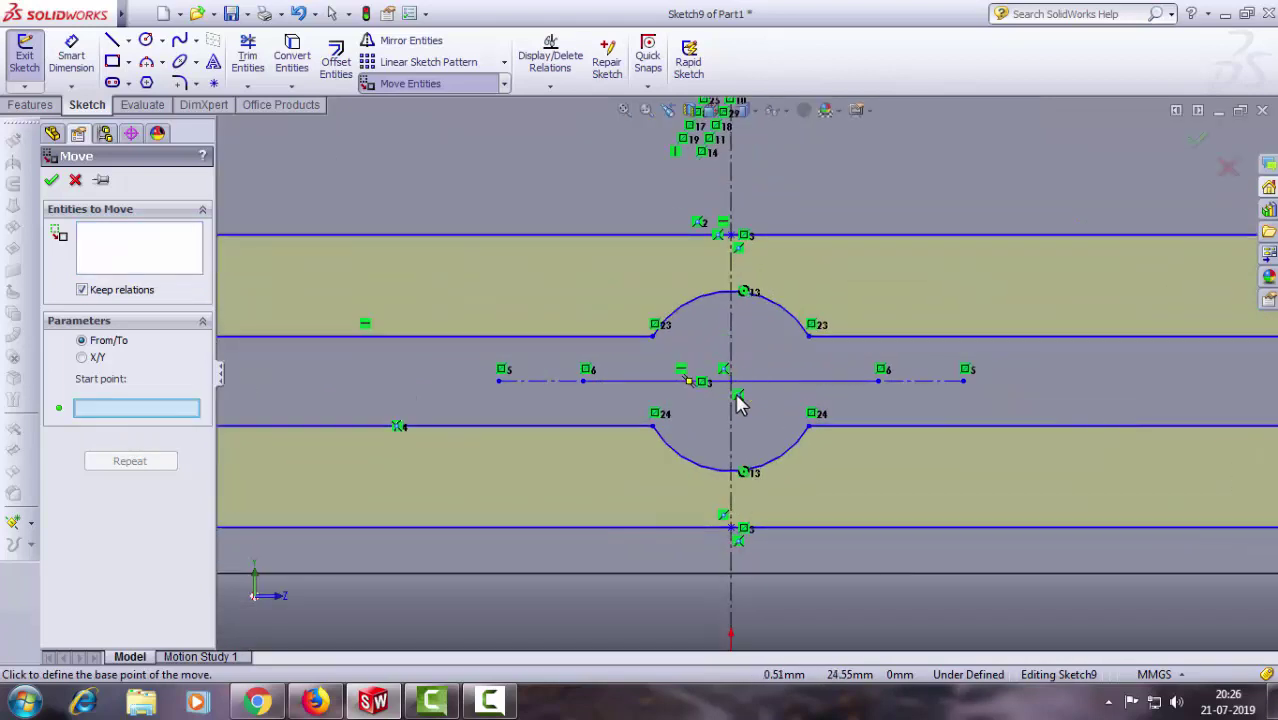
pyautogui.click(736, 390)
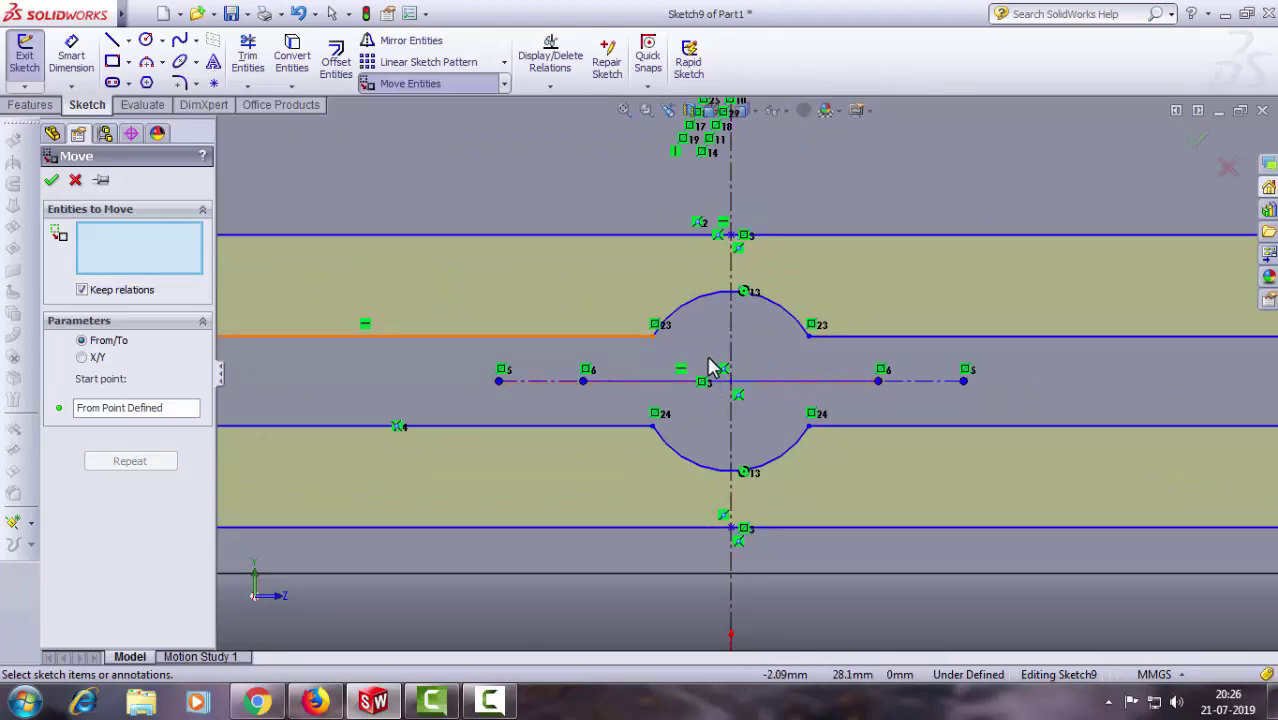
pyautogui.scroll(3, 715, 375)
pyautogui.scroll(-1, 731, 404)
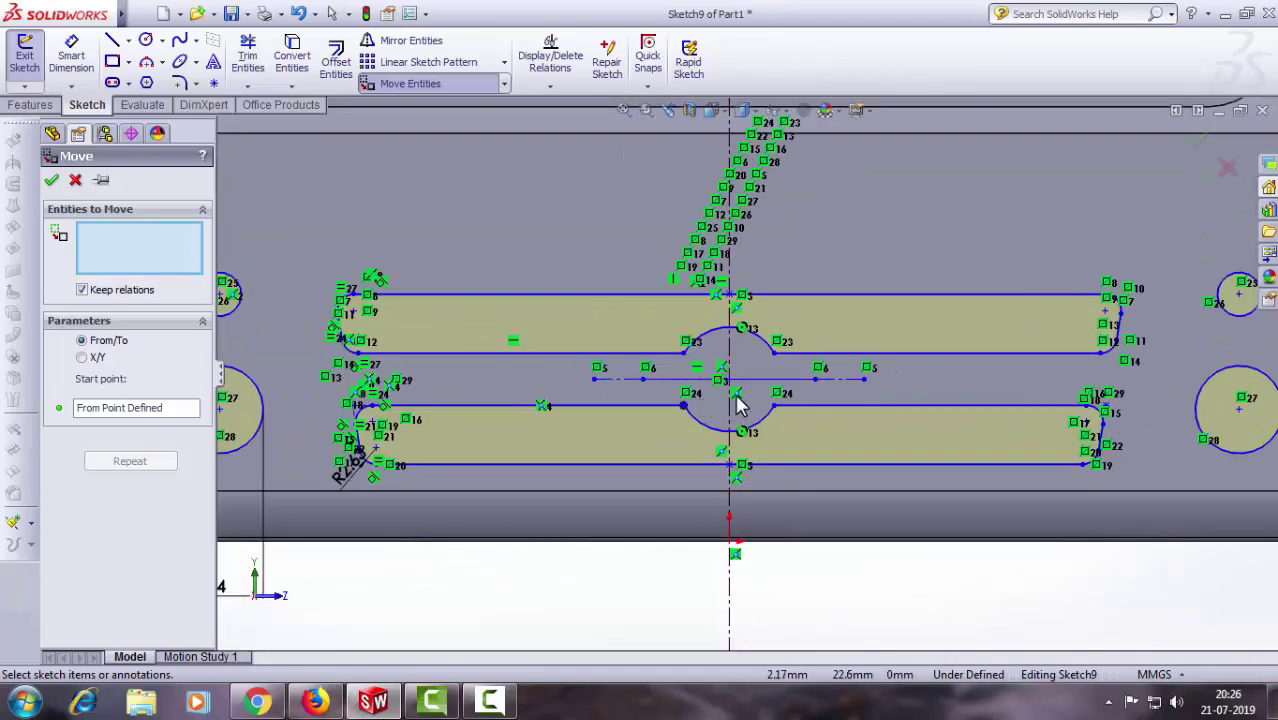
# Step: Box-select the grille sketch entities, set the slot centre as base point, then cancel the move
pyautogui.click(730, 386)
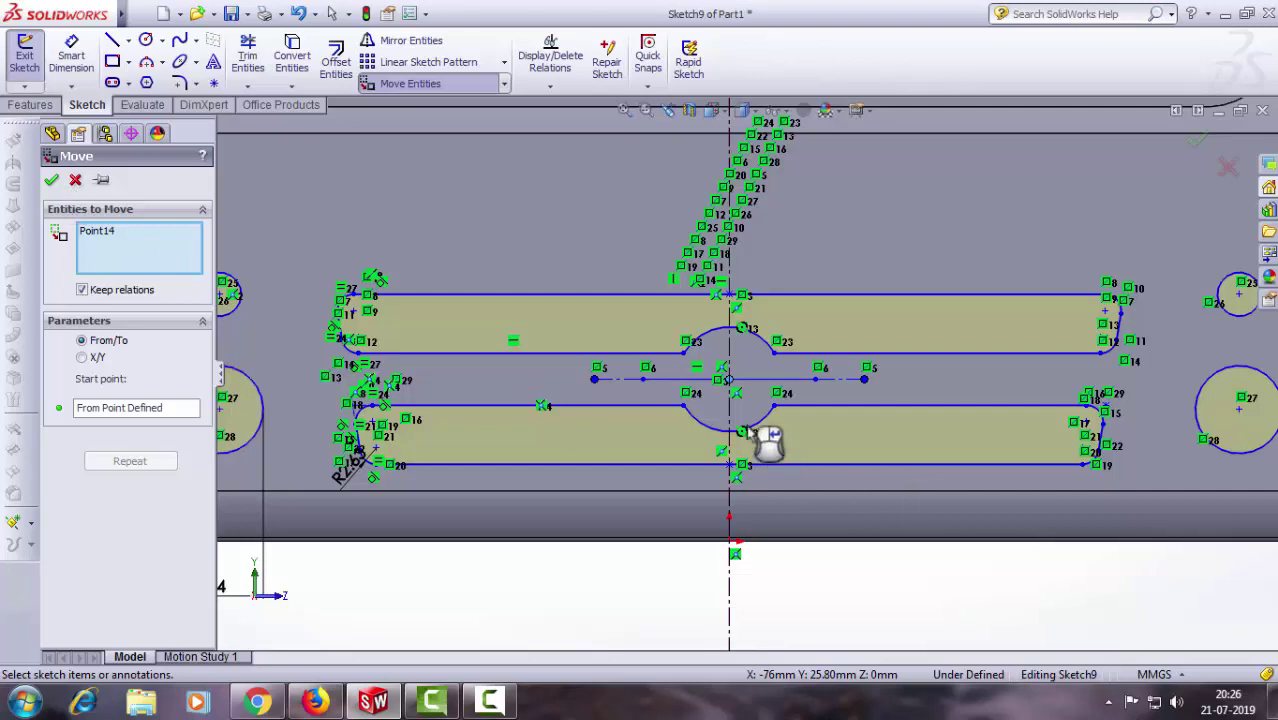
pyautogui.scroll(2, 760, 440)
pyautogui.scroll(2, 798, 447)
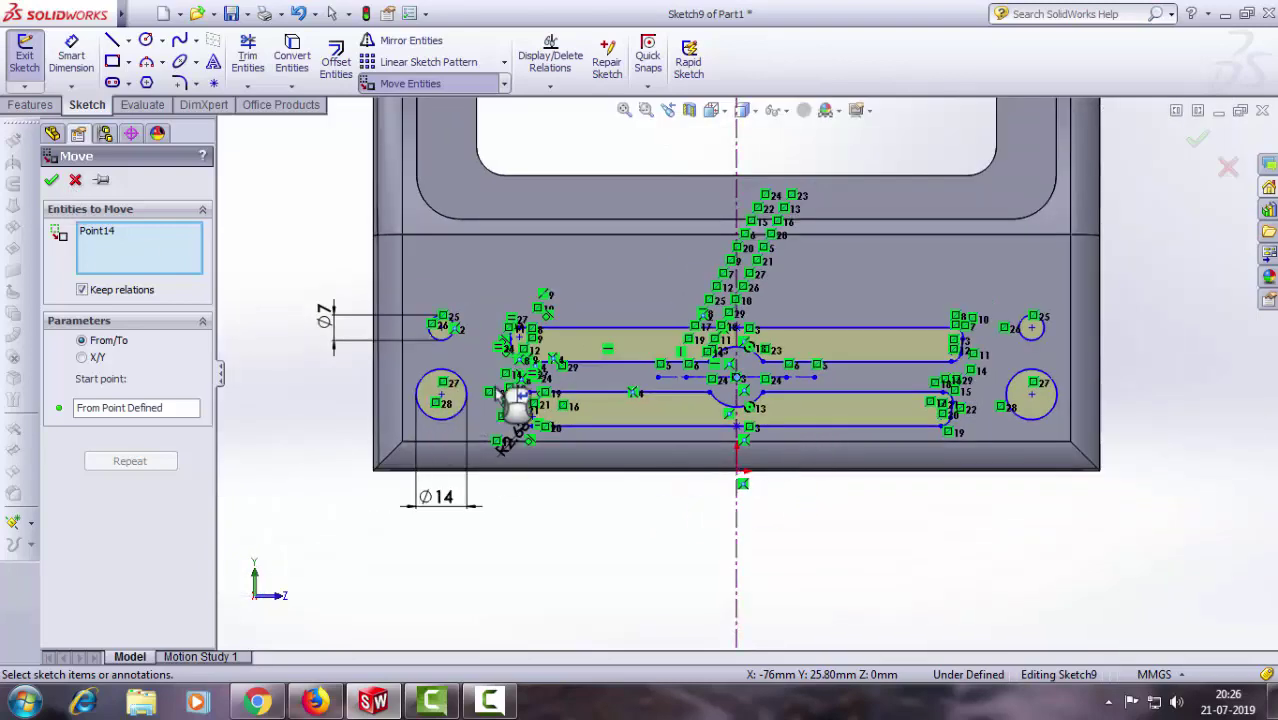
pyautogui.moveTo(1060, 273)
pyautogui.mouseDown()
pyautogui.moveTo(401, 428)
pyautogui.moveTo(418, 442)
pyautogui.mouseUp()
pyautogui.click(157, 412)
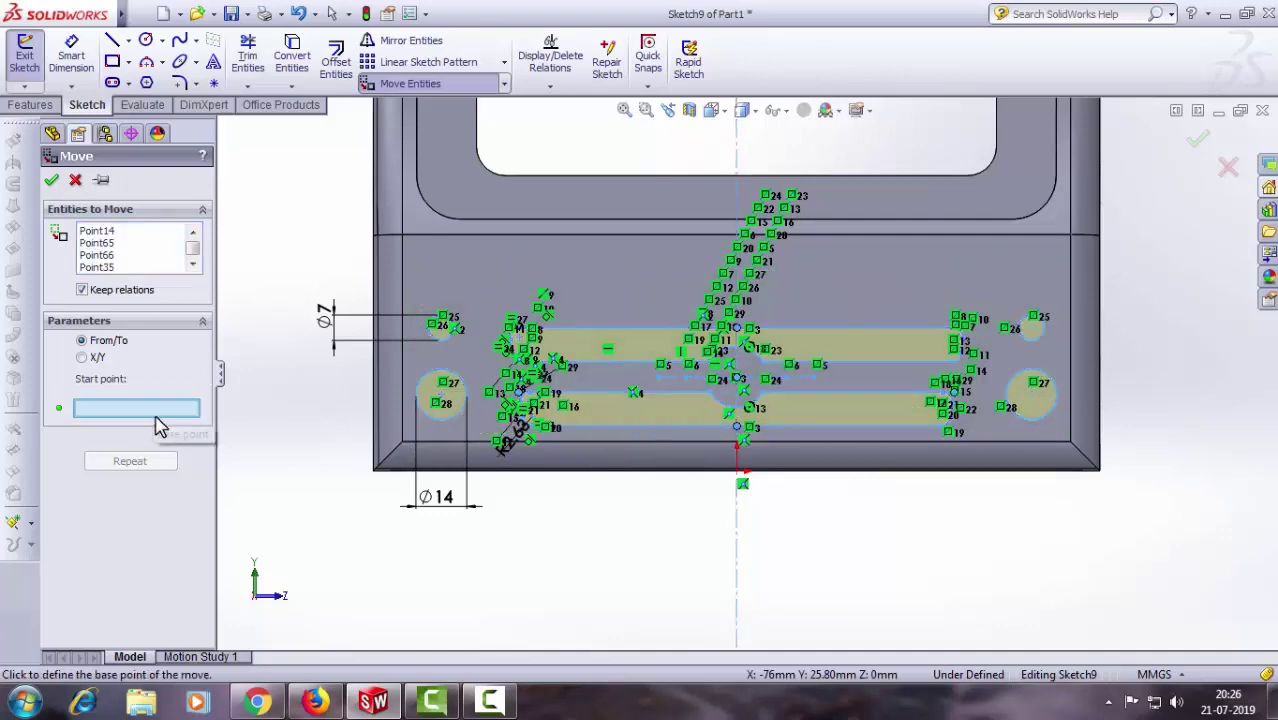
pyautogui.scroll(-3, 730, 390)
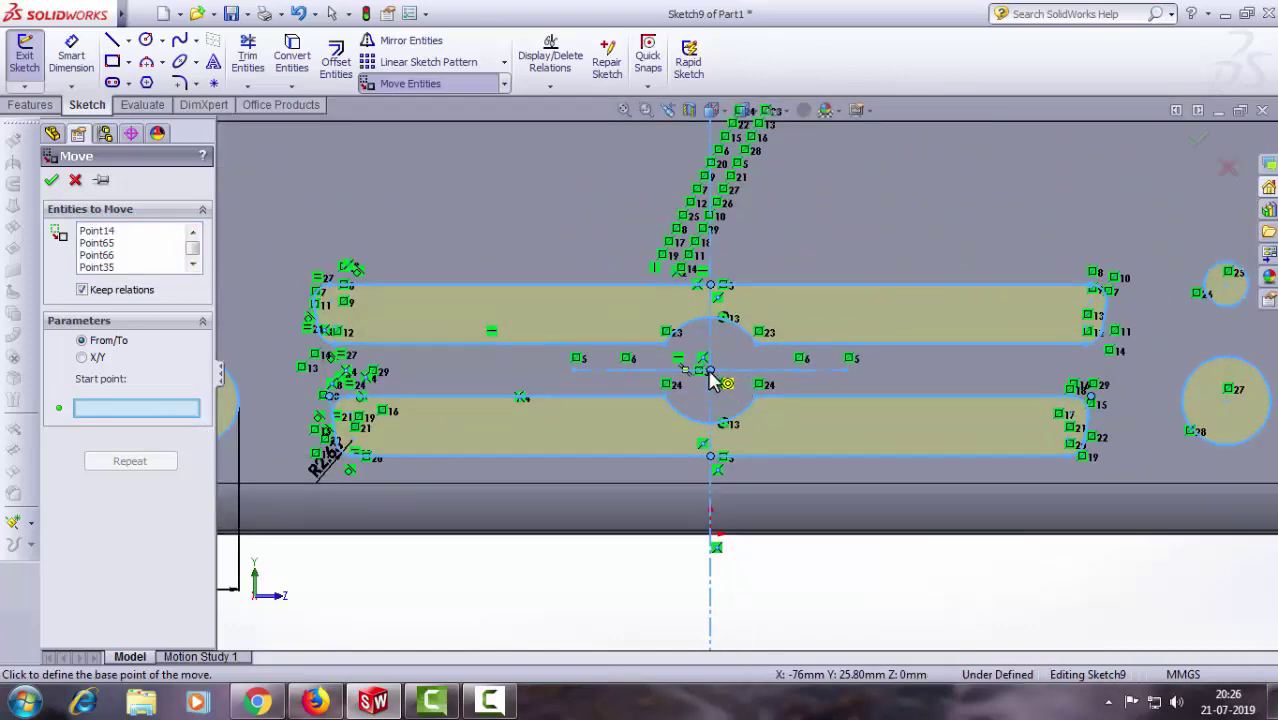
pyautogui.click(709, 370)
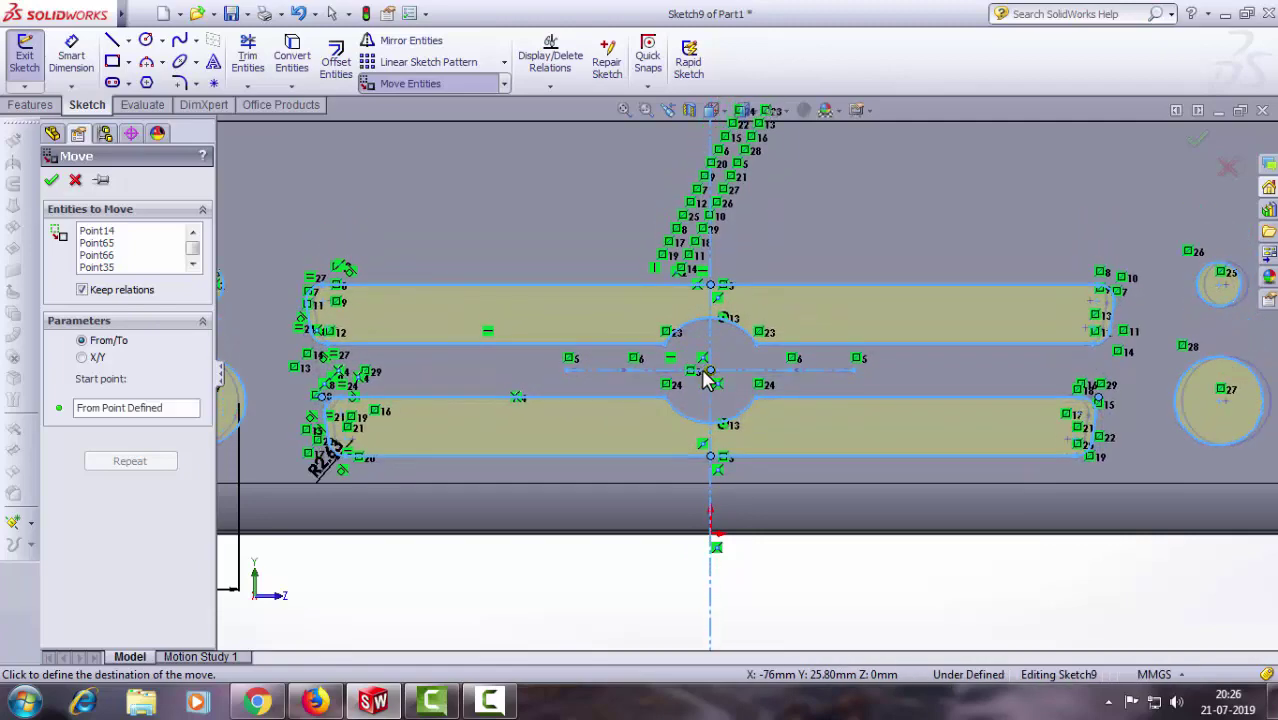
pyautogui.moveTo(707, 371); pyautogui.dragTo(745, 383, button='middle')
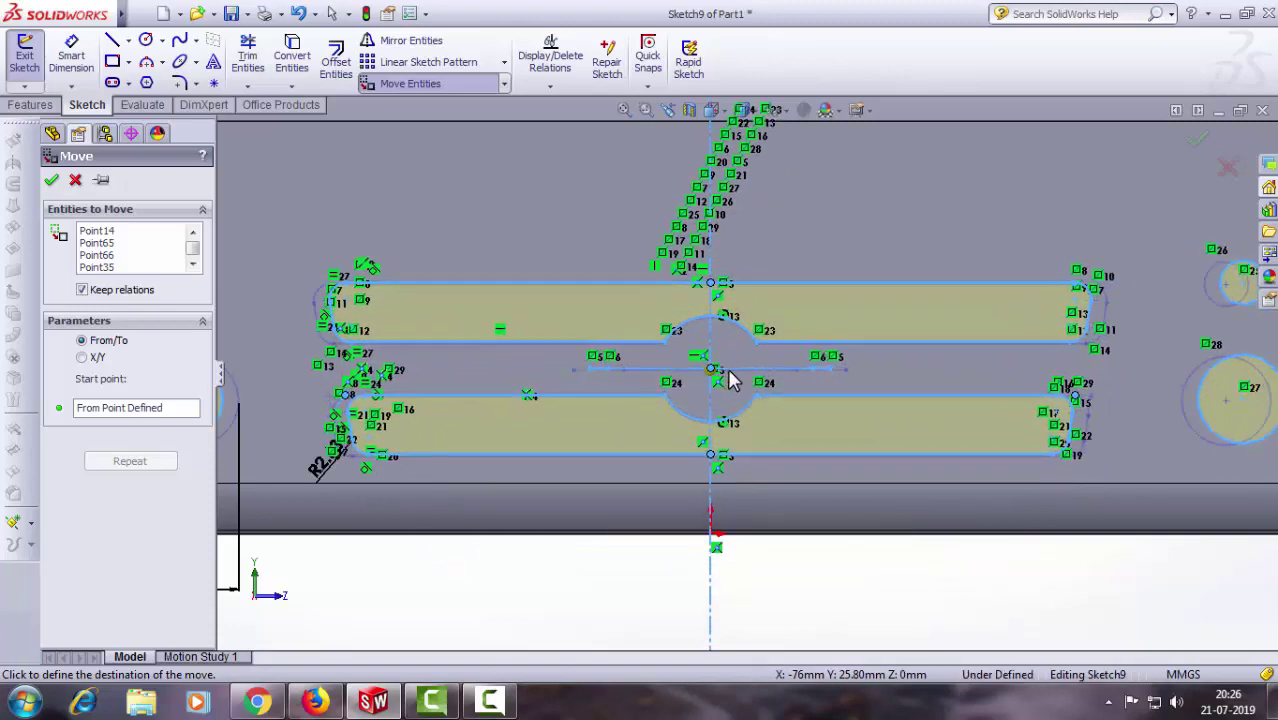
pyautogui.press('Escape')
pyautogui.scroll(3, 778, 388)
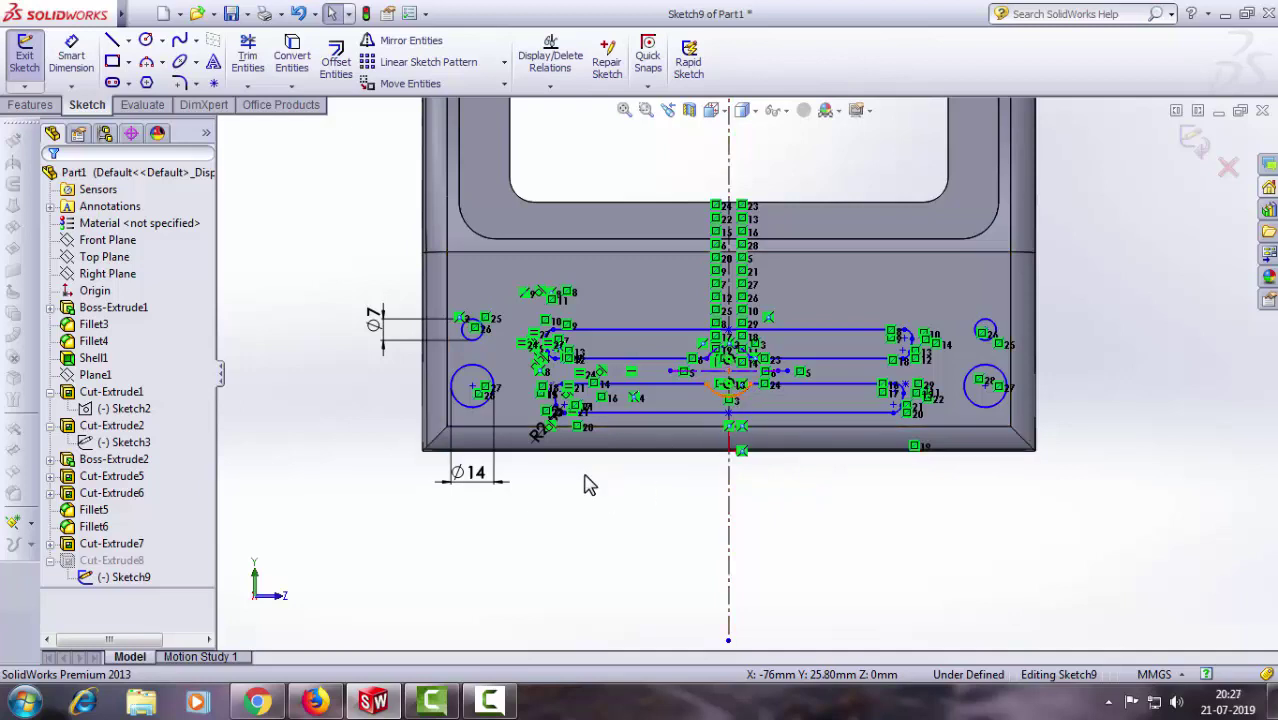
# Step: Rebuild and inspect the grille cut, then reopen Sketch9 viewed face-on
pyautogui.click(1193, 141)
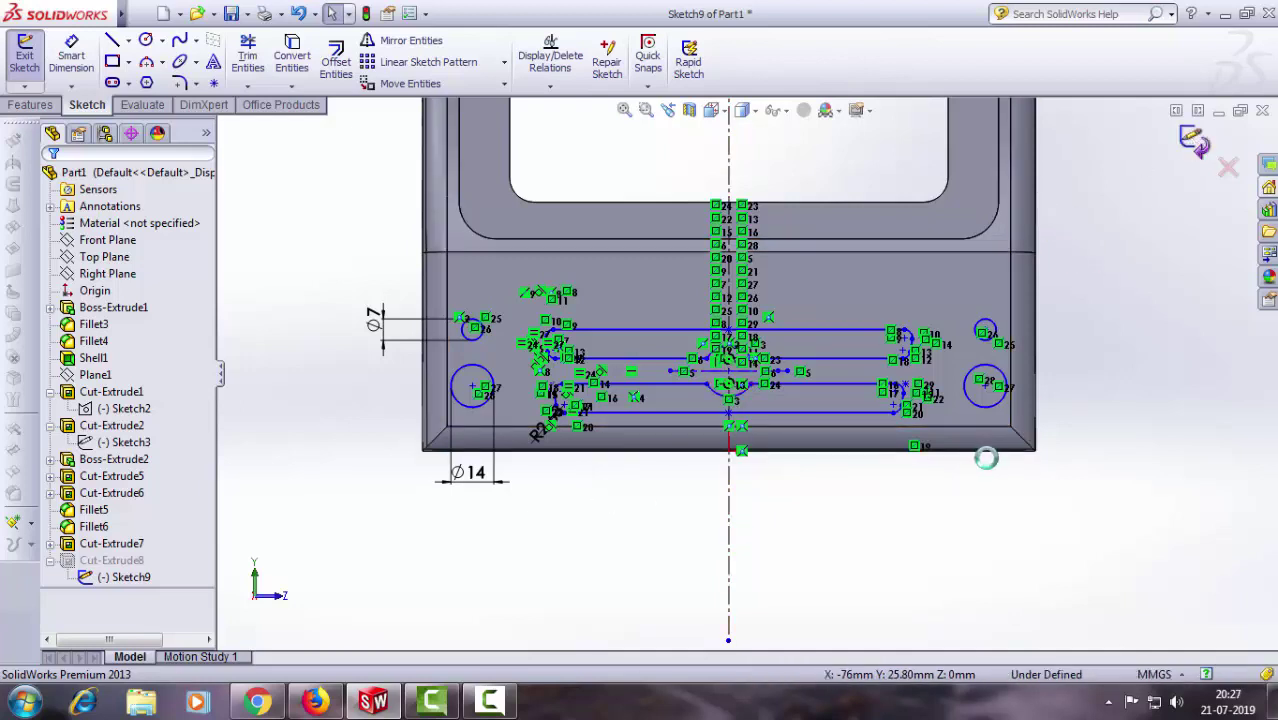
pyautogui.moveTo(1097, 545)
pyautogui.mouseDown(button='middle')
pyautogui.moveTo(1091, 463)
pyautogui.moveTo(856, 514)
pyautogui.mouseUp(button='middle')
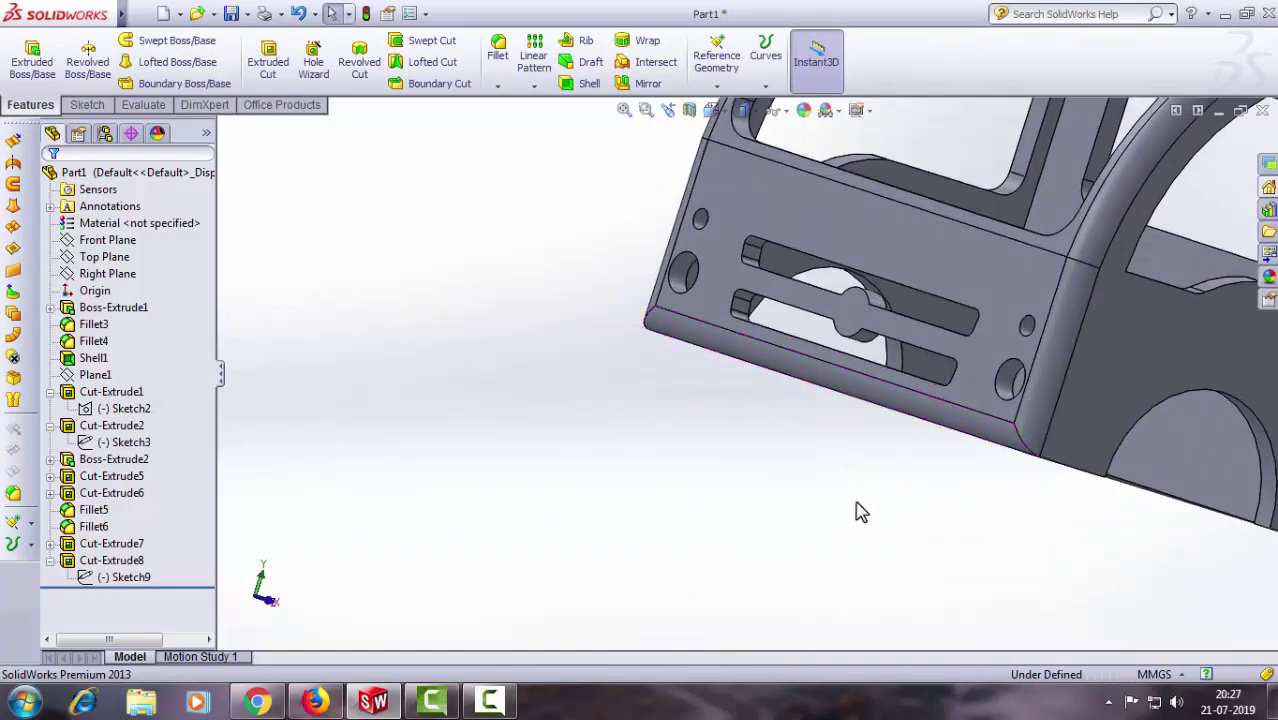
pyautogui.rightClick(150, 578)
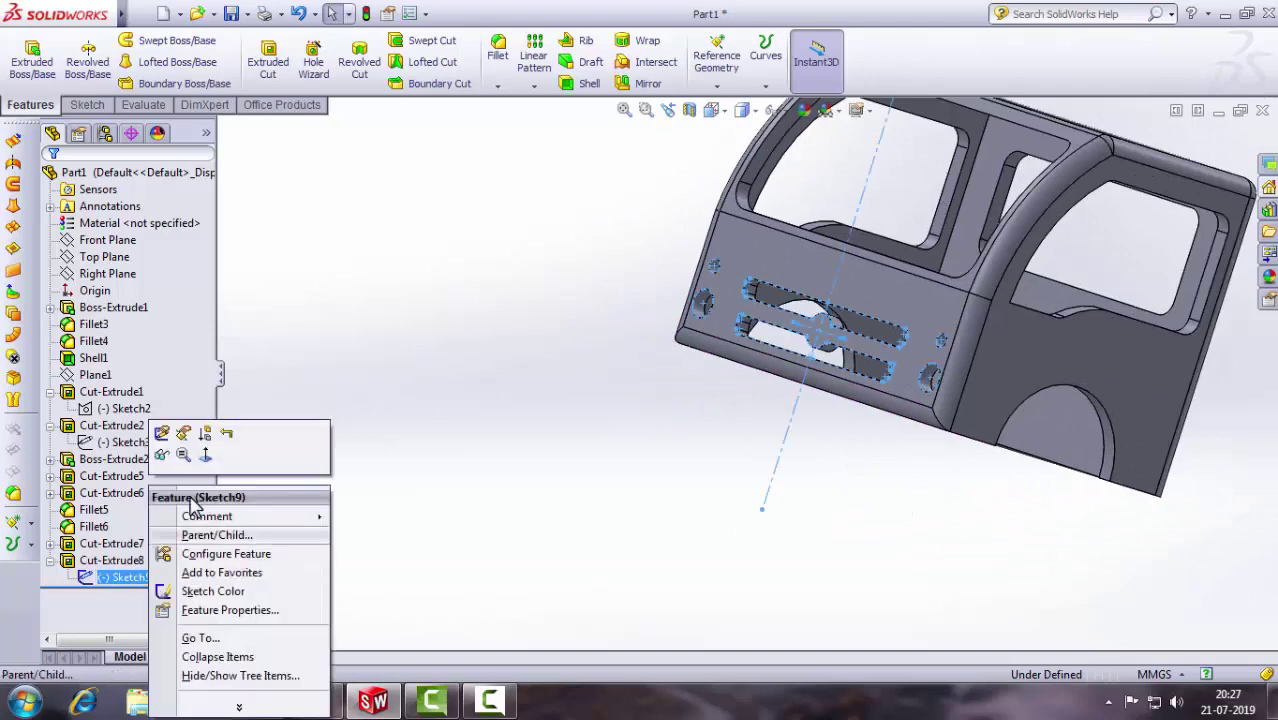
pyautogui.click(180, 434)
pyautogui.scroll(-5, 733, 320)
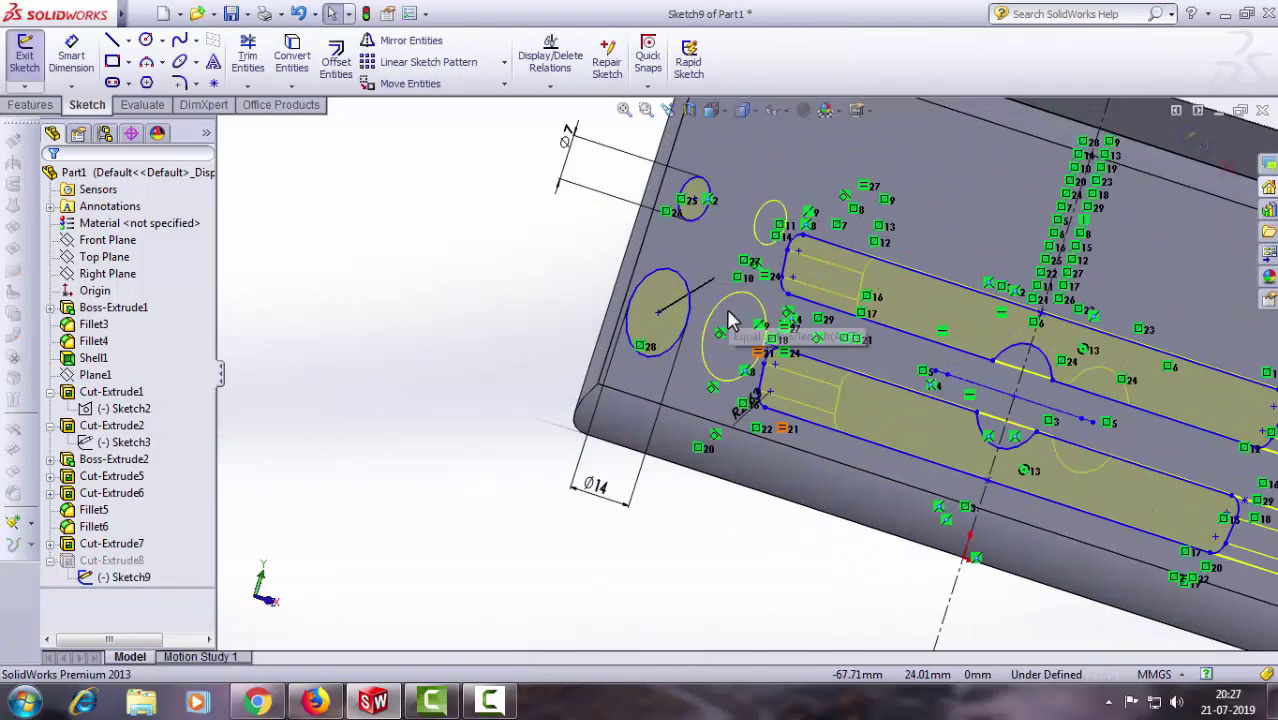
pyautogui.scroll(3, 700, 345)
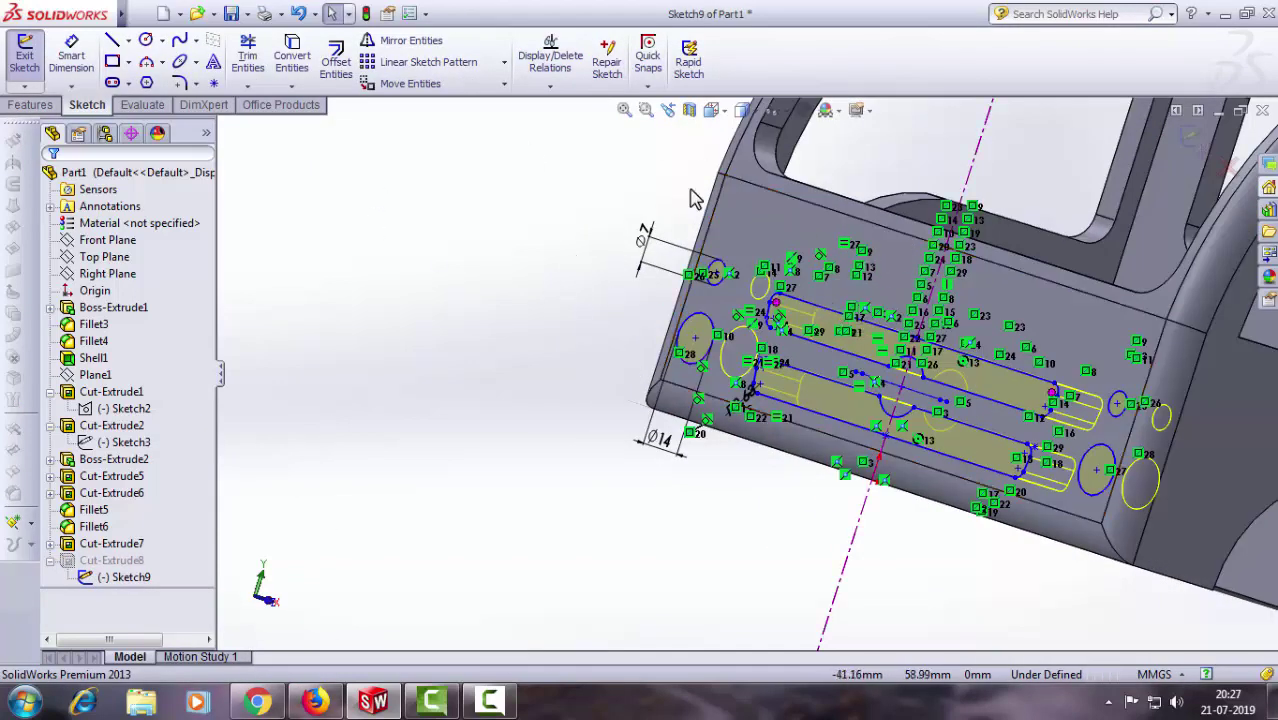
pyautogui.click(713, 110)
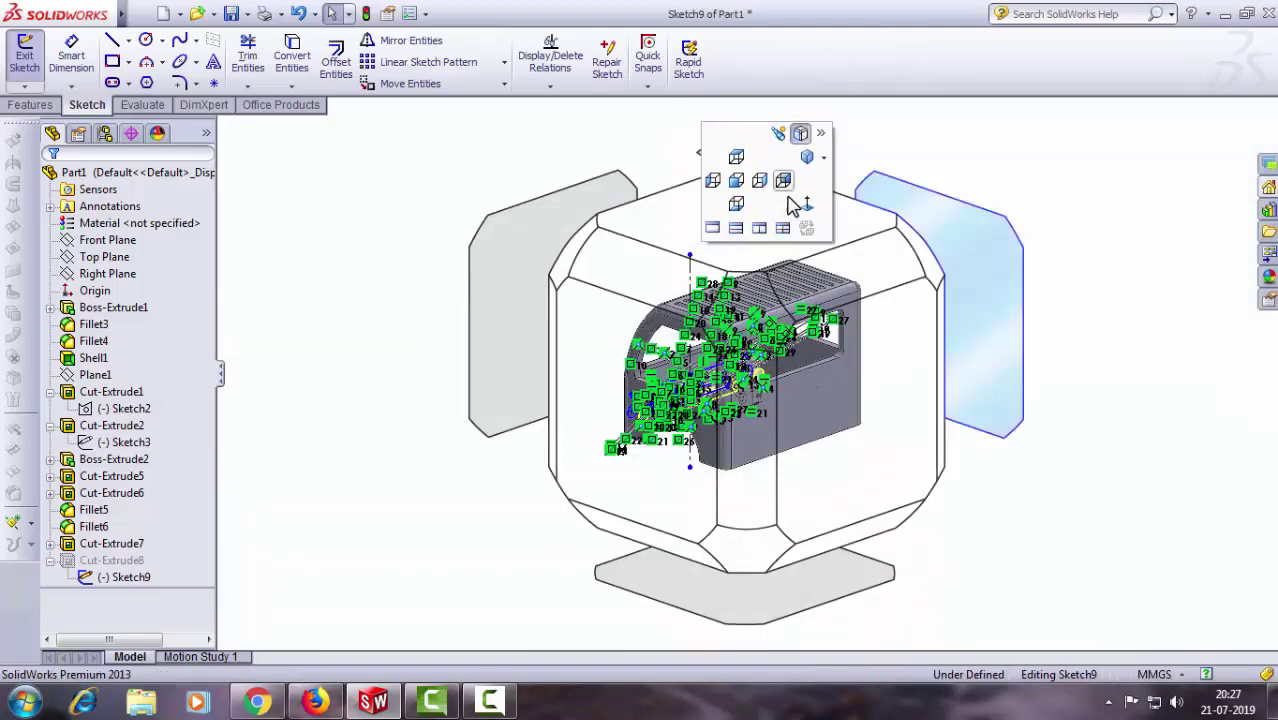
pyautogui.click(790, 200)
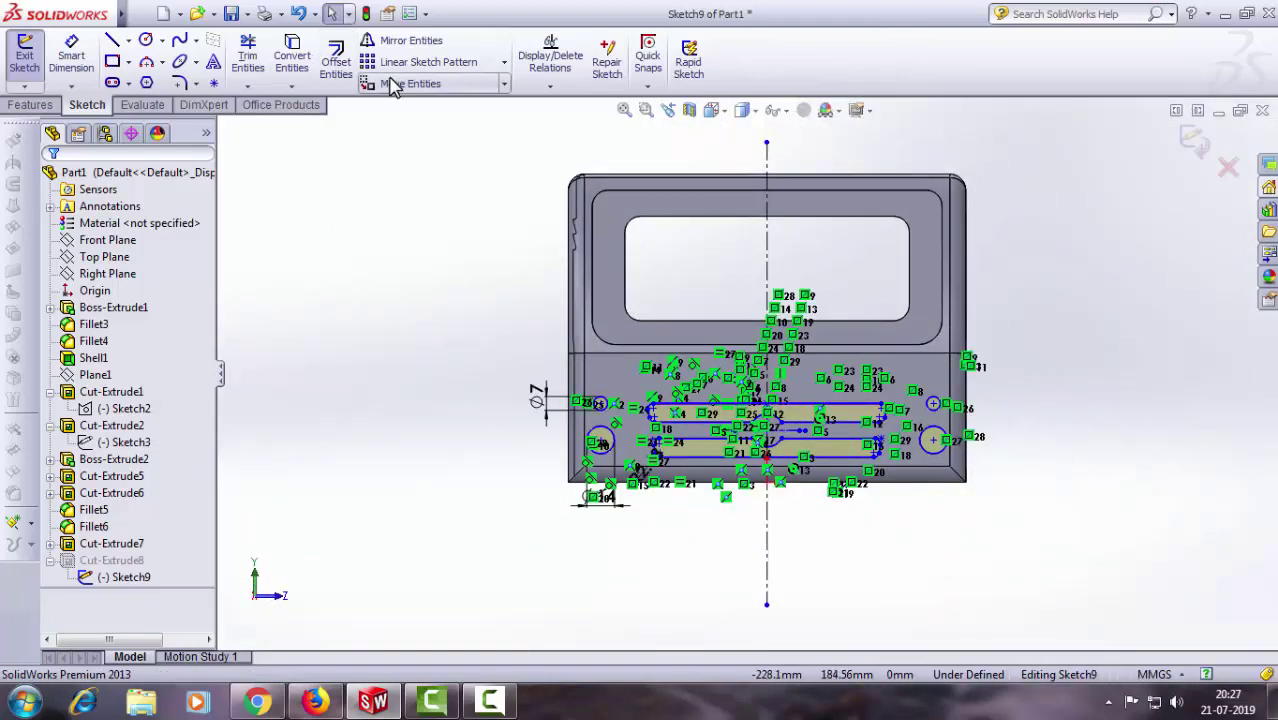
# Step: Box-select Sketch9's slots and circles and move them from a base point to the panel centre
pyautogui.click(395, 85)
pyautogui.scroll(-2, 1019, 478)
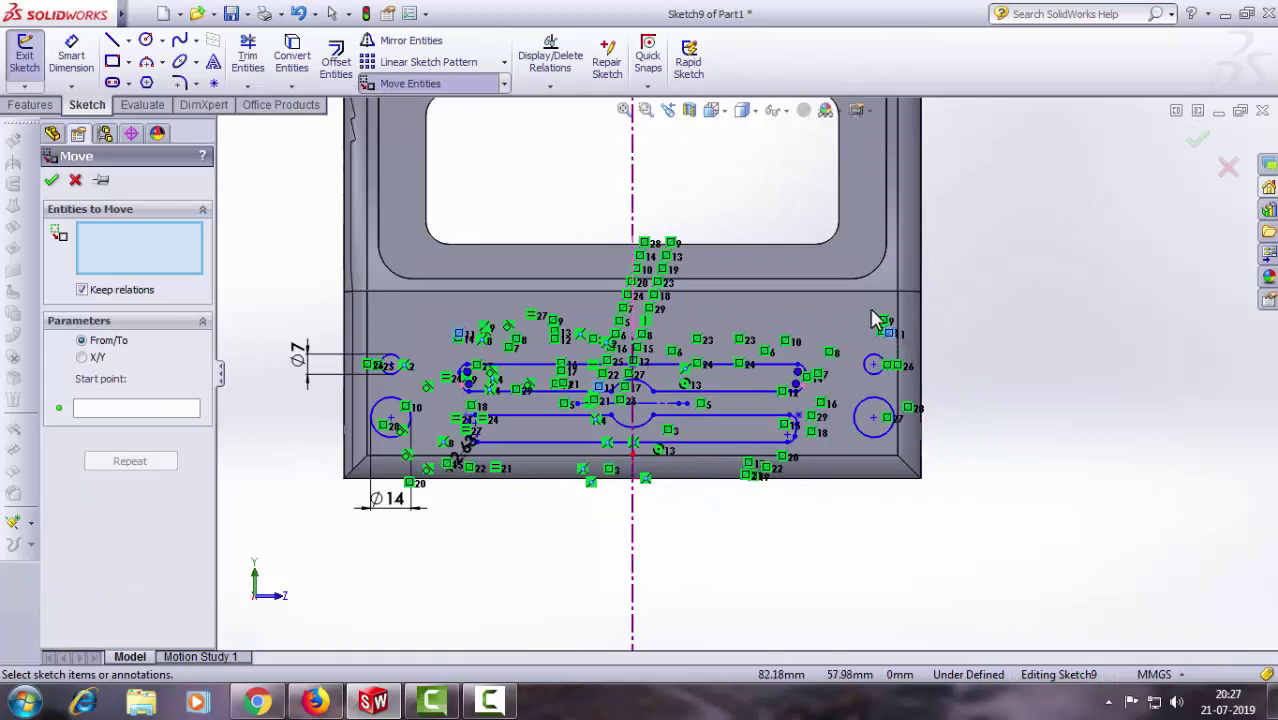
pyautogui.moveTo(872, 318); pyautogui.dragTo(826, 420)
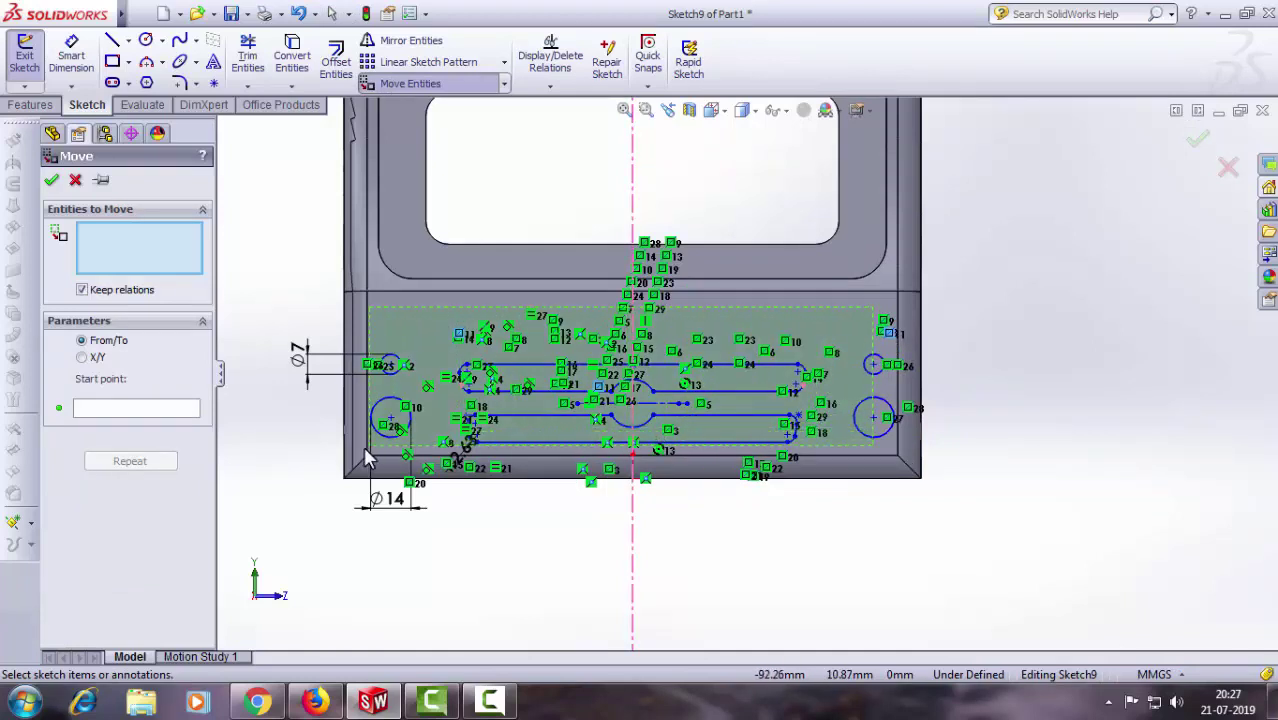
pyautogui.moveTo(363, 446); pyautogui.dragTo(366, 446)
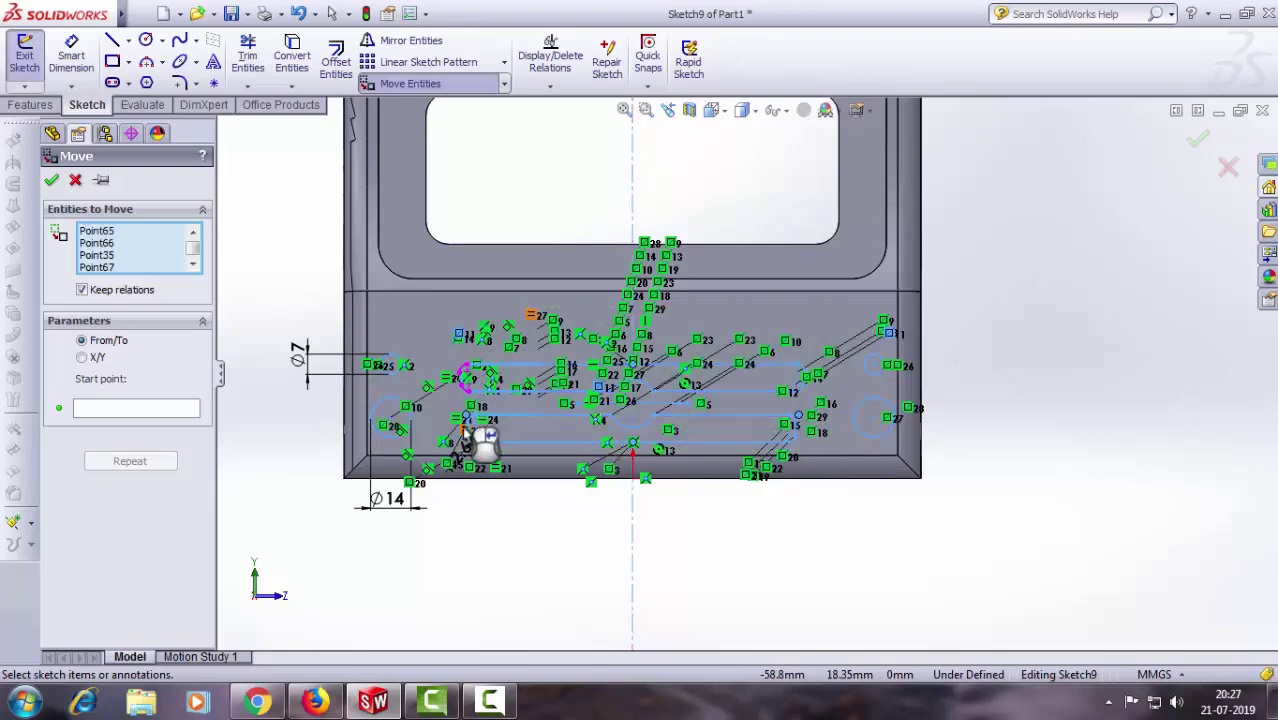
pyautogui.rightClick(440, 415)
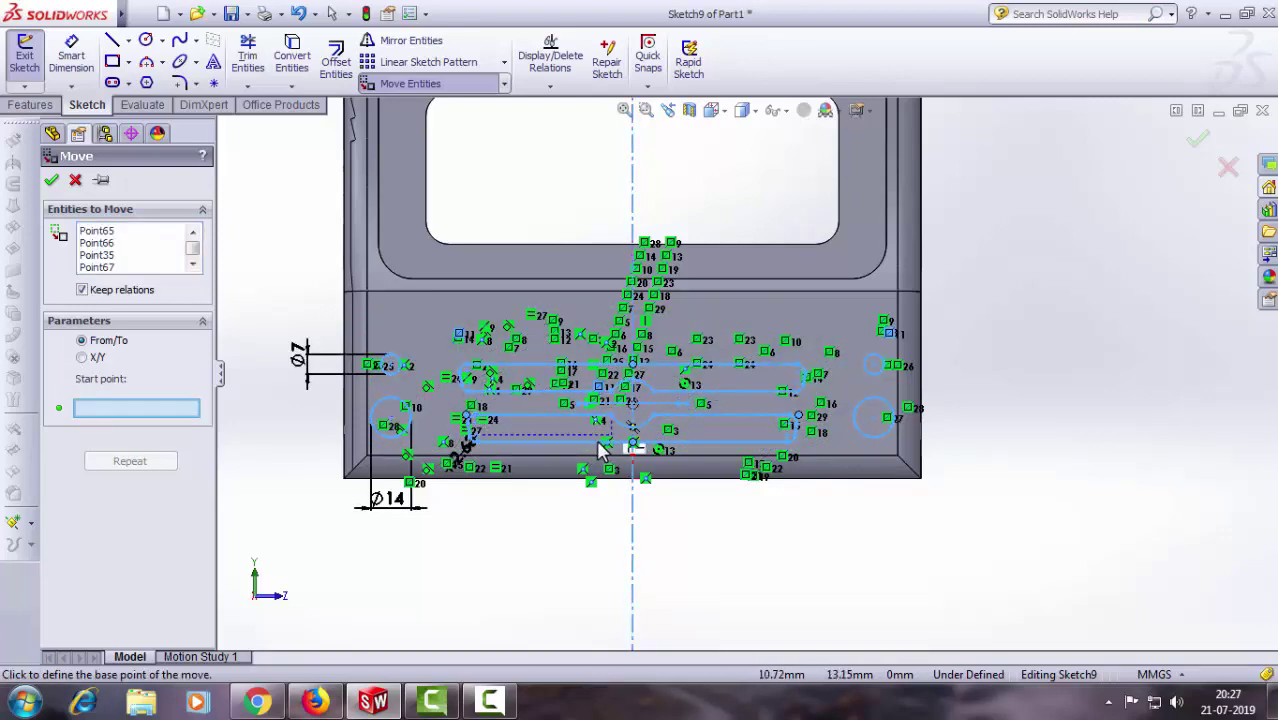
pyautogui.scroll(-2, 598, 450)
pyautogui.click(663, 381)
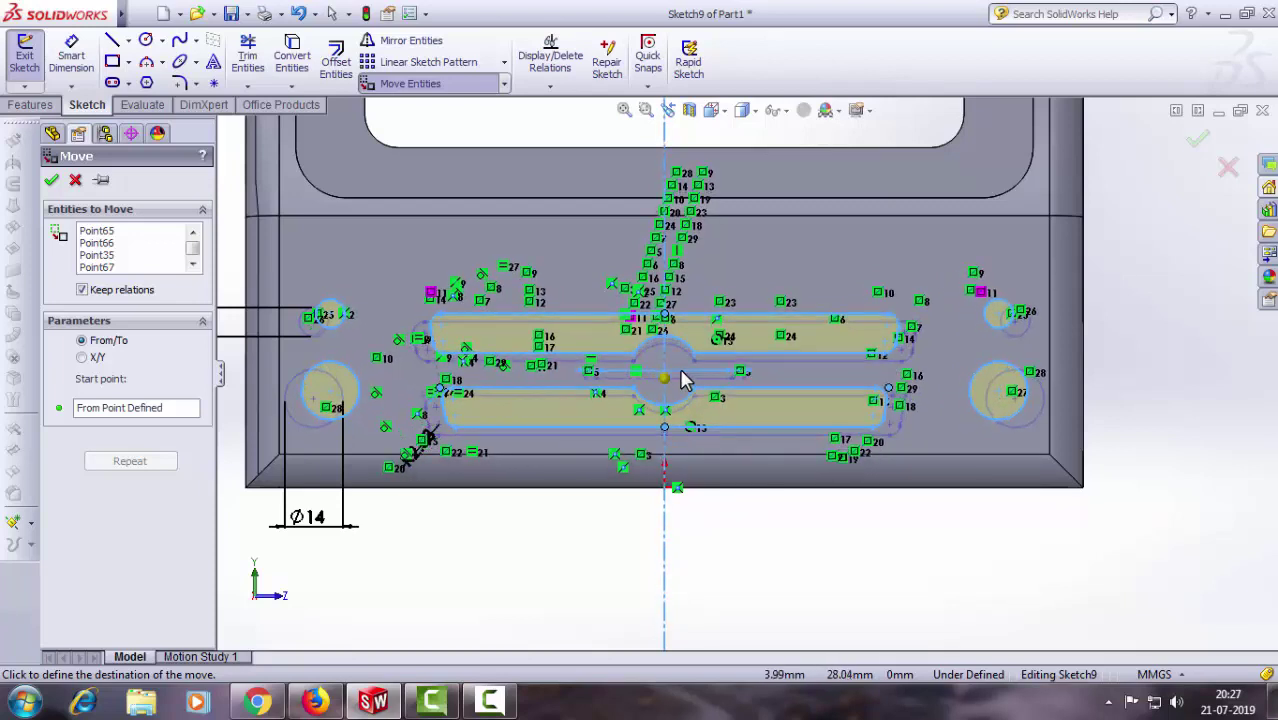
pyautogui.click(680, 372)
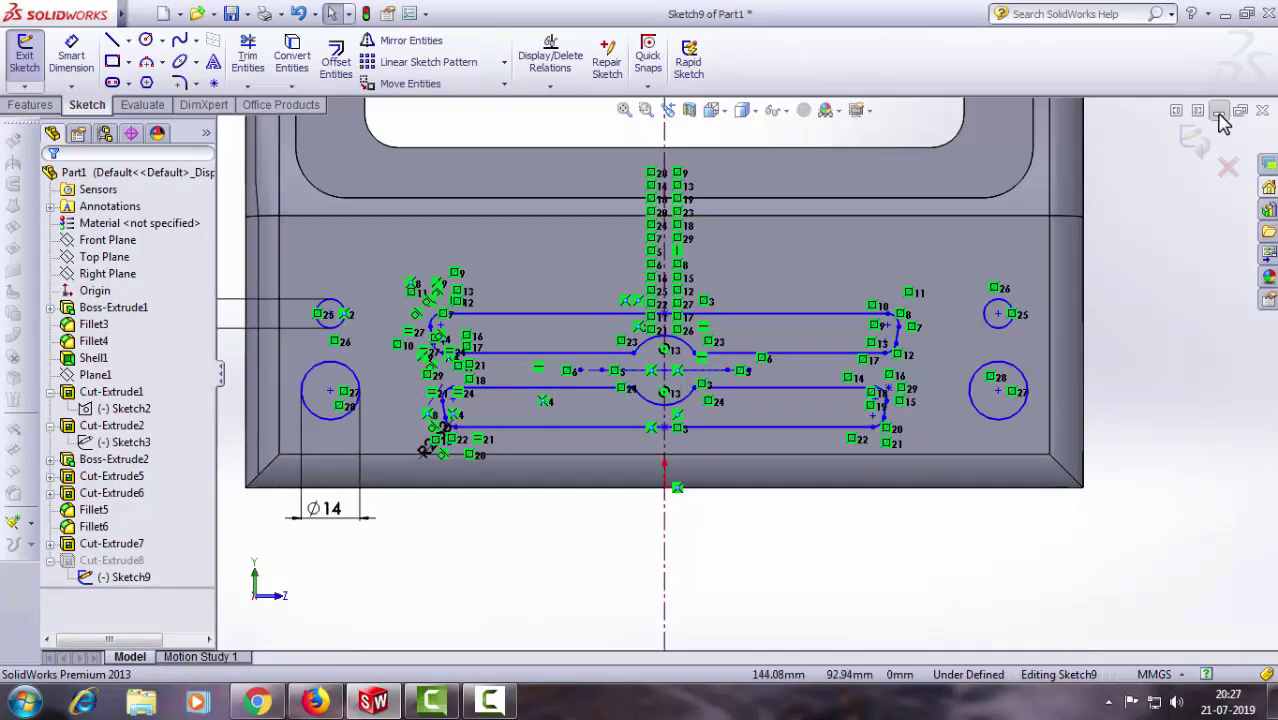
# Step: Close Sketch9 to rebuild Cut-Extrude8, then view the front panel face Normal To
pyautogui.click(1198, 140)
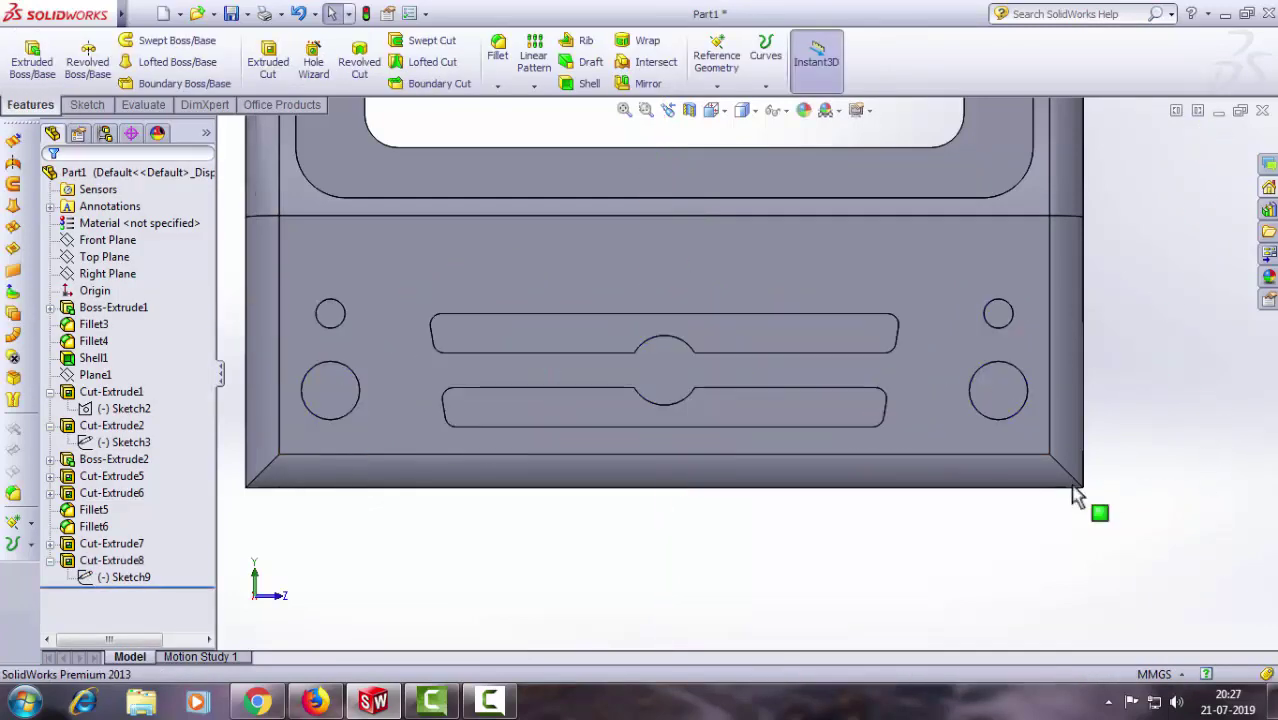
pyautogui.moveTo(1075, 497)
pyautogui.mouseDown(button='middle')
pyautogui.moveTo(1020, 461)
pyautogui.moveTo(958, 513)
pyautogui.moveTo(1021, 496)
pyautogui.moveTo(973, 499)
pyautogui.moveTo(967, 465)
pyautogui.moveTo(1184, 491)
pyautogui.moveTo(1061, 505)
pyautogui.mouseUp(button='middle')
pyautogui.moveTo(1010, 498)
pyautogui.mouseDown(button='middle')
pyautogui.moveTo(941, 528)
pyautogui.moveTo(933, 511)
pyautogui.moveTo(884, 499)
pyautogui.moveTo(853, 533)
pyautogui.moveTo(936, 474)
pyautogui.moveTo(979, 422)
pyautogui.moveTo(933, 462)
pyautogui.moveTo(948, 468)
pyautogui.moveTo(958, 448)
pyautogui.moveTo(919, 382)
pyautogui.moveTo(1001, 414)
pyautogui.moveTo(957, 375)
pyautogui.moveTo(983, 388)
pyautogui.mouseUp(button='middle')
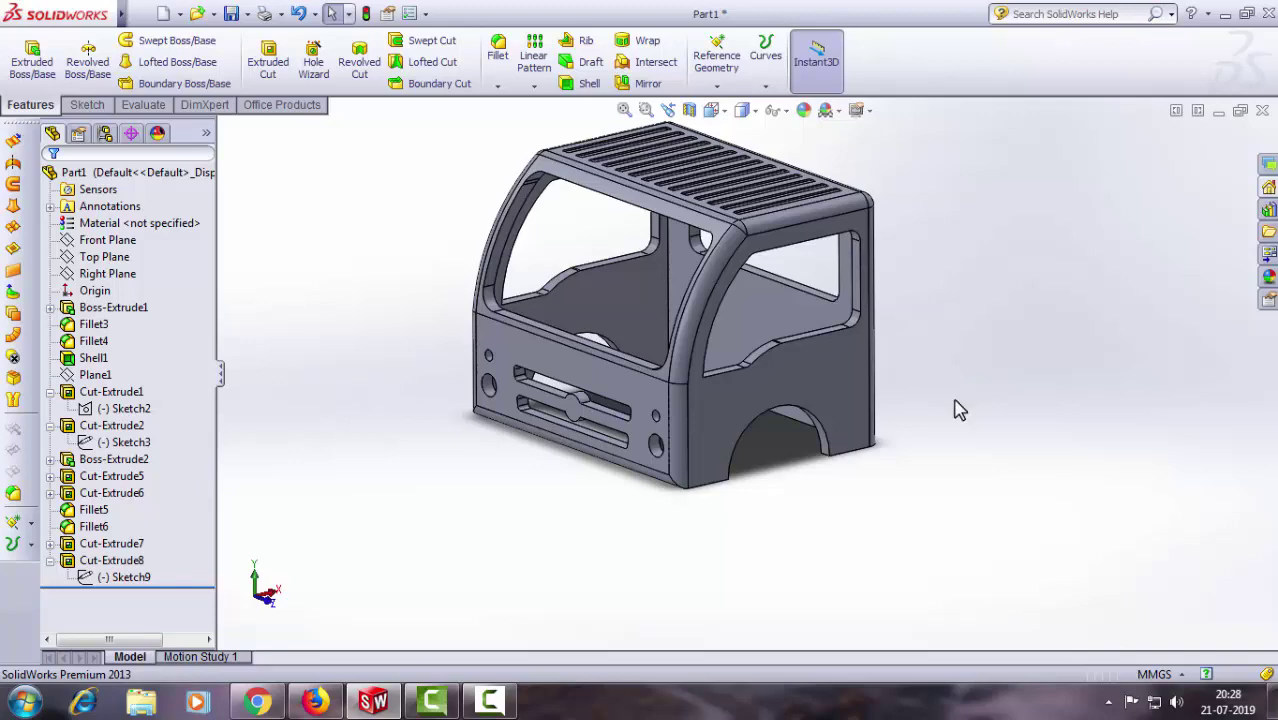
pyautogui.click(650, 400)
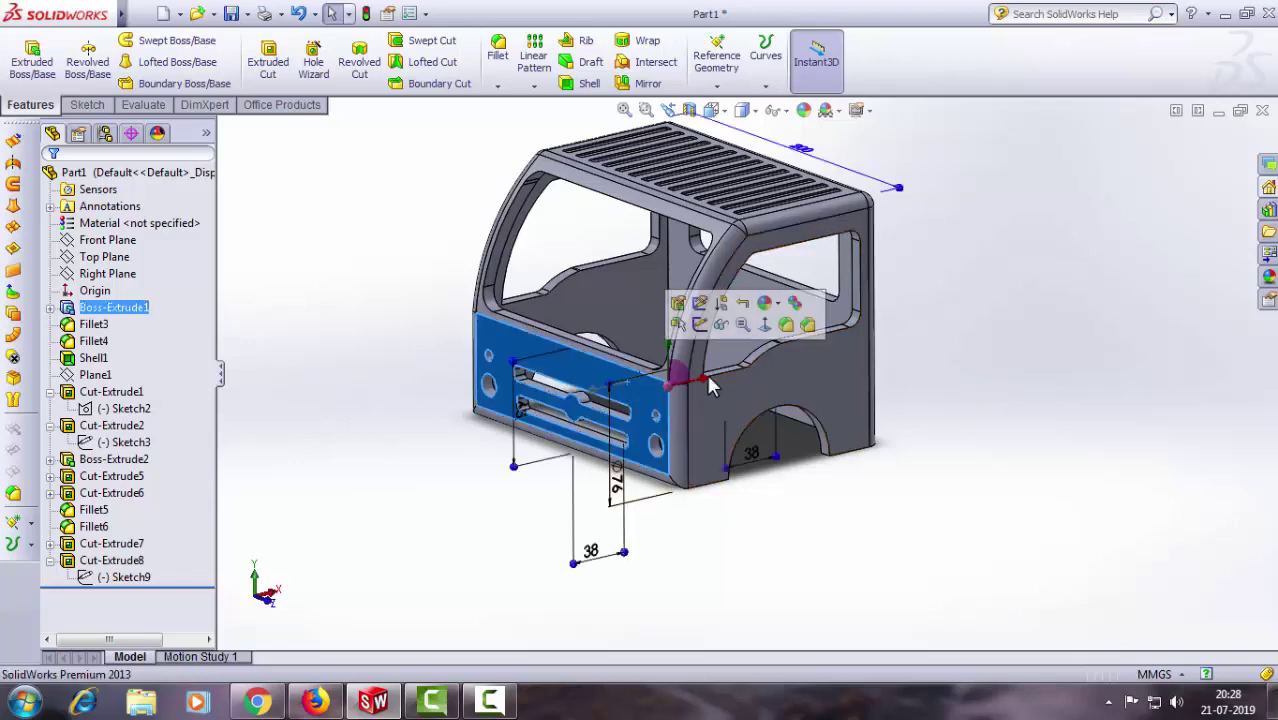
pyautogui.click(767, 333)
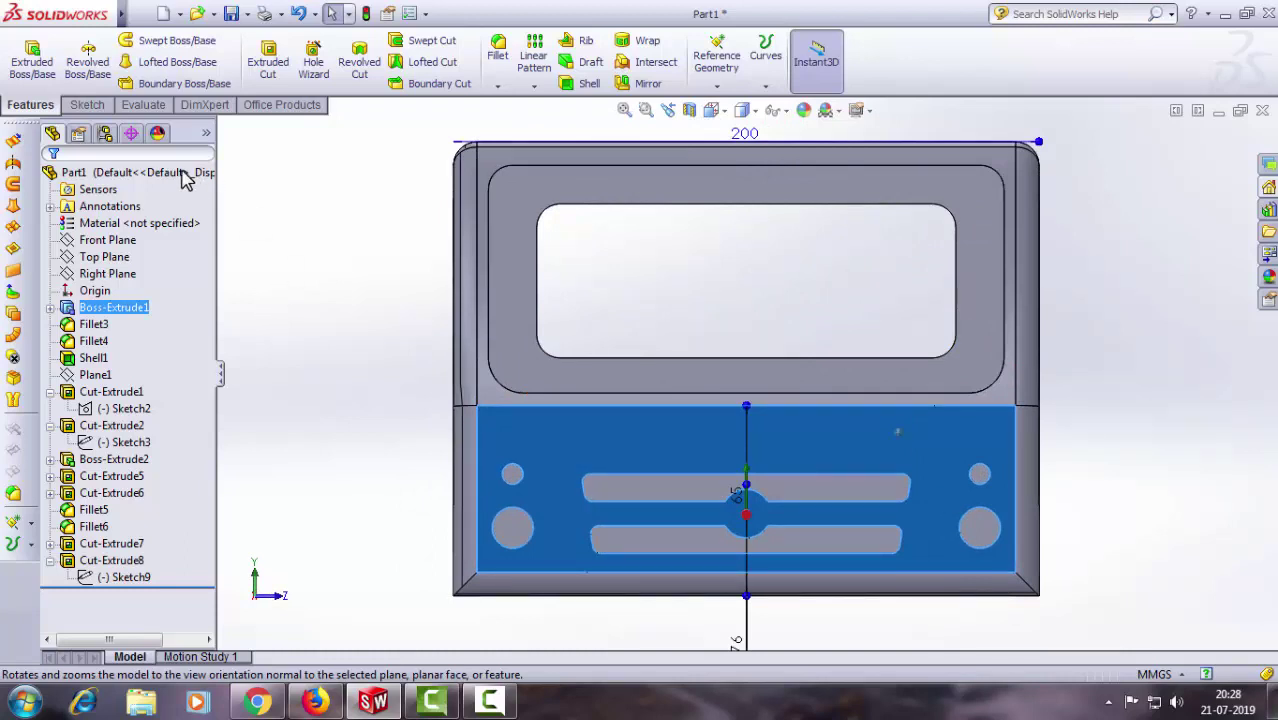
# Step: Sketch a three-line half outline on the front panel: top horizontal, short slope, lower horizontal
pyautogui.click(88, 106)
pyautogui.click(113, 42)
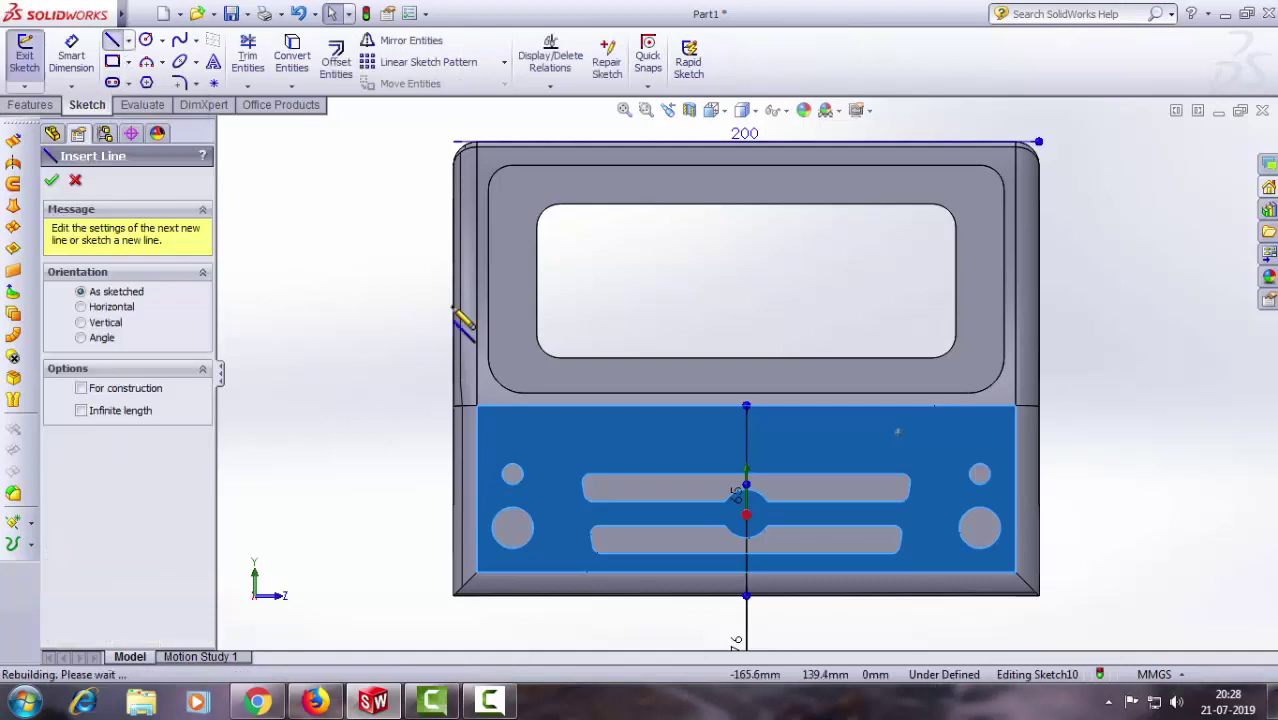
pyautogui.click(476, 407)
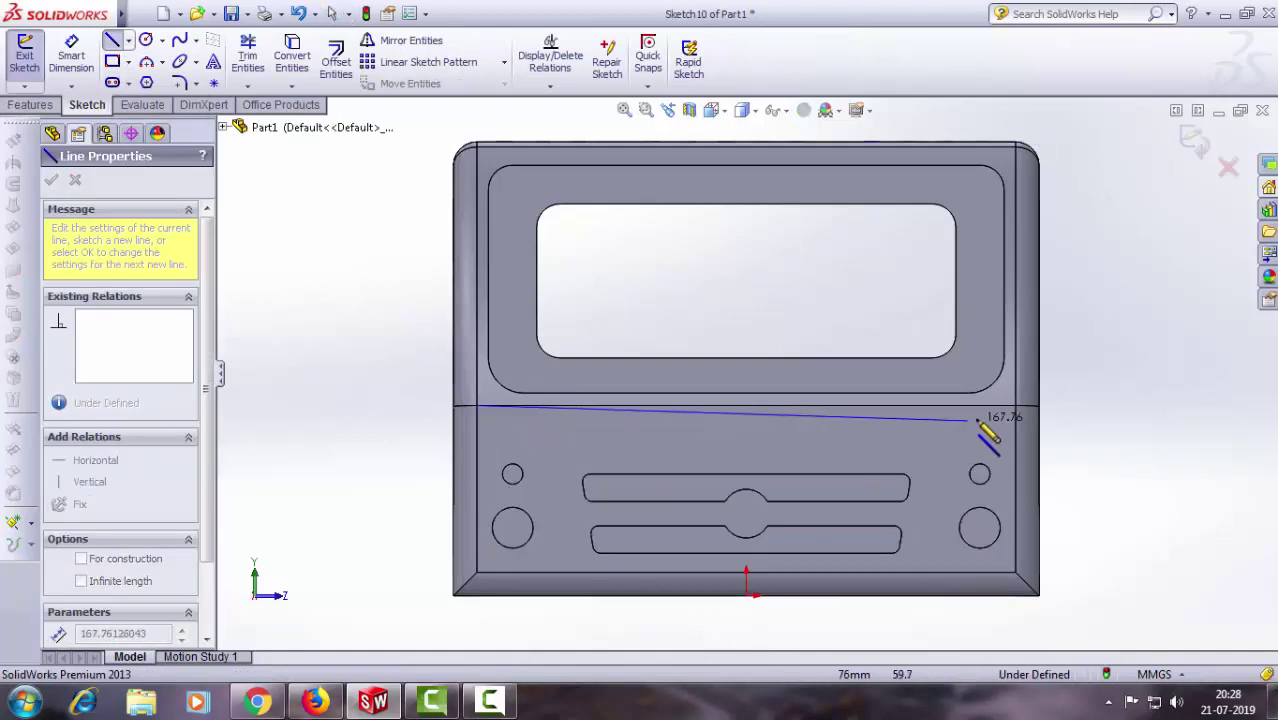
pyautogui.click(1016, 407)
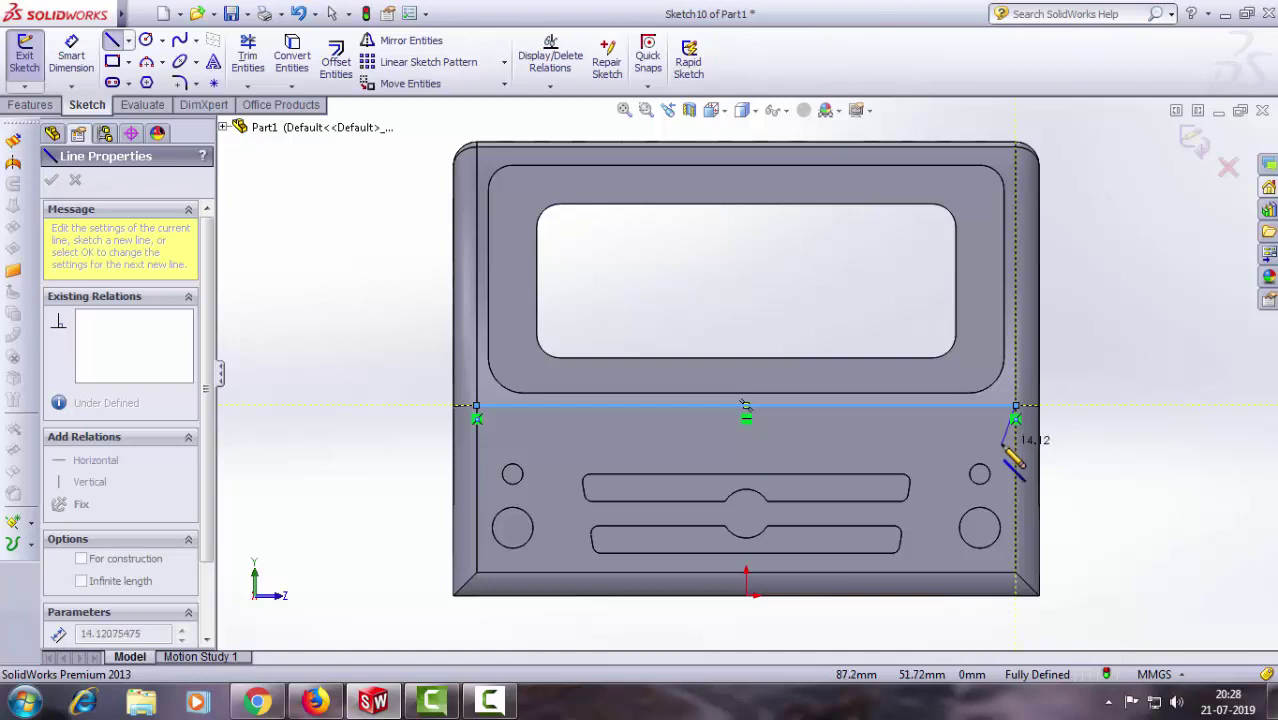
pyautogui.click(1002, 444)
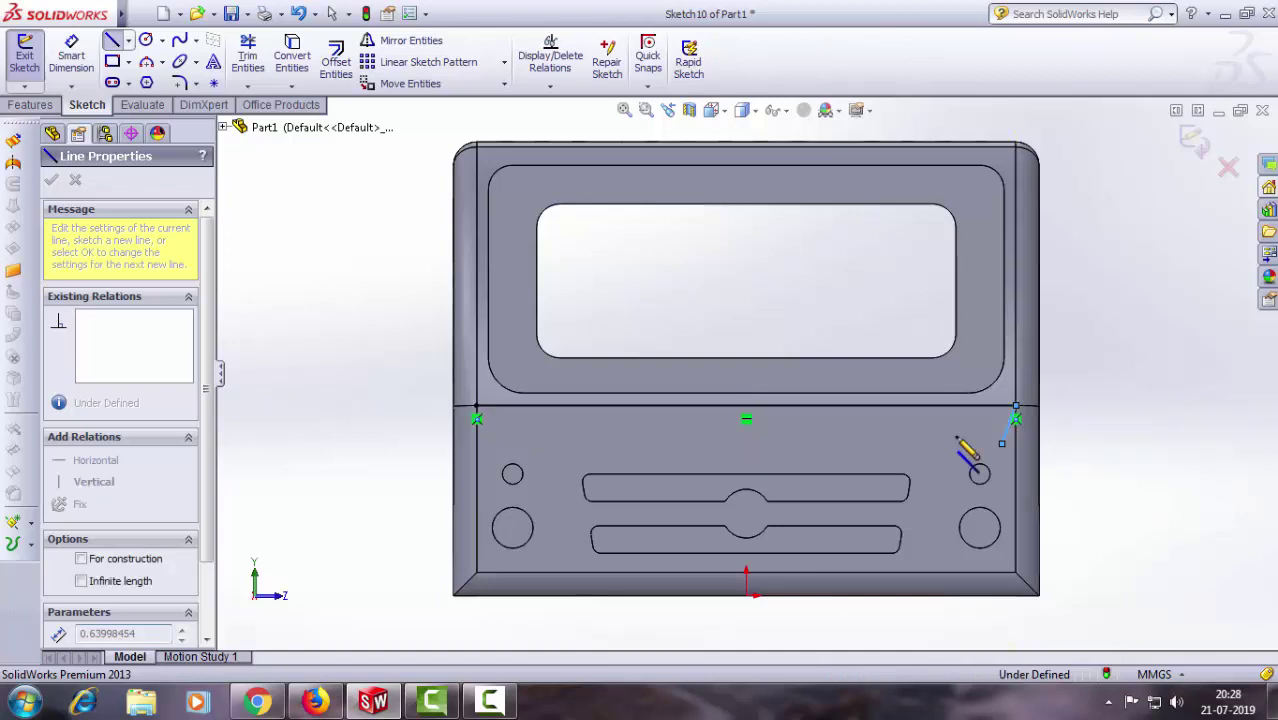
pyautogui.click(729, 444)
pyautogui.rightClick(668, 412)
pyautogui.click(703, 168)
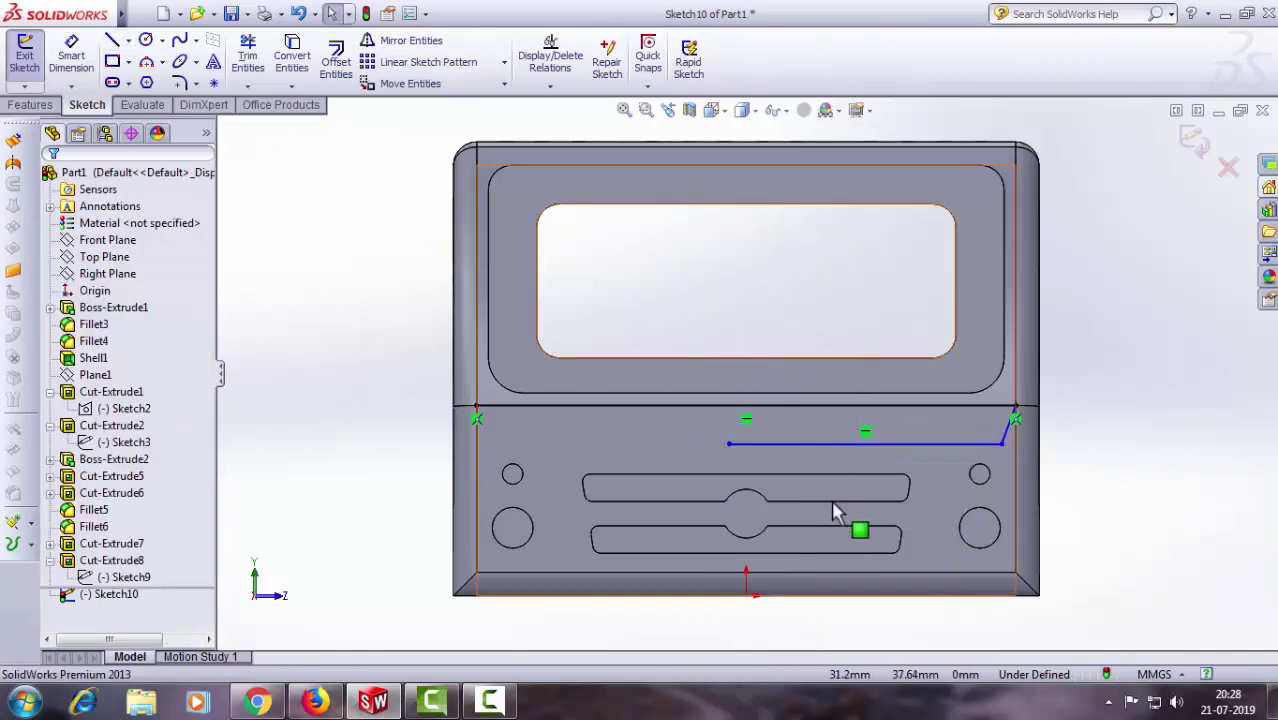
pyautogui.scroll(-2, 837, 512)
# Step: Add a vertical construction centerline through the middle of the panel
pyautogui.click(128, 42)
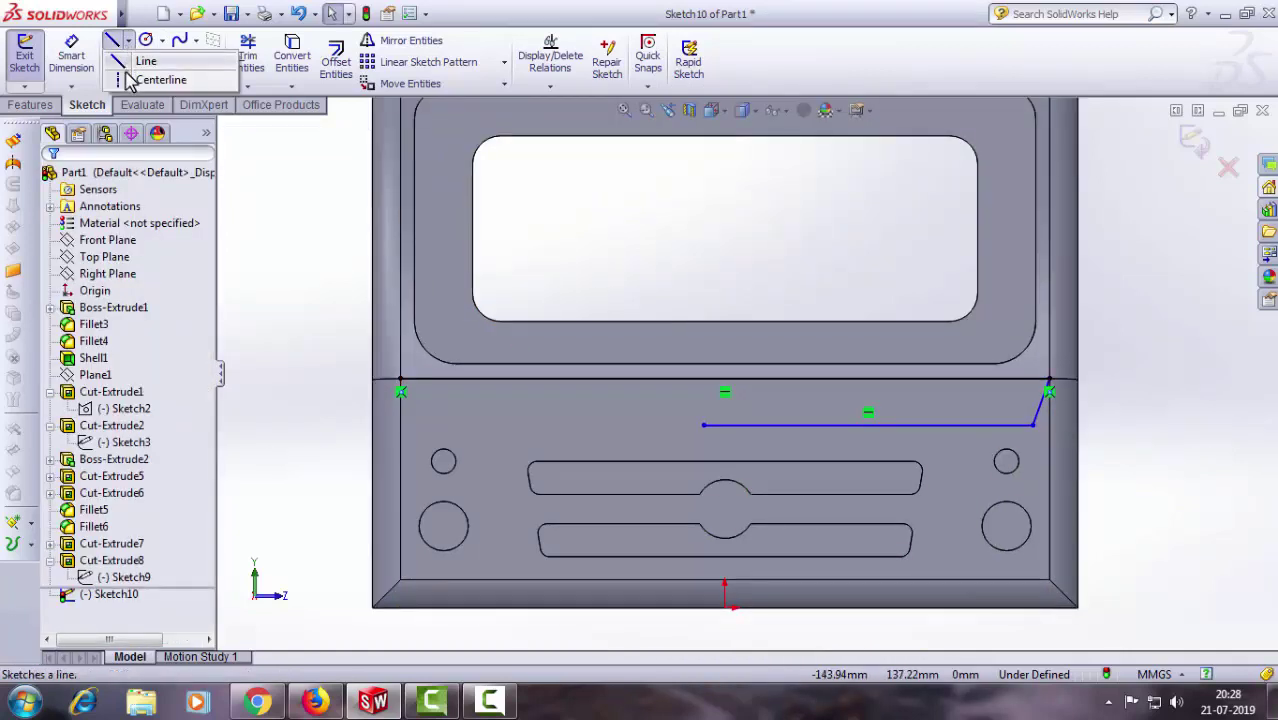
pyautogui.click(130, 77)
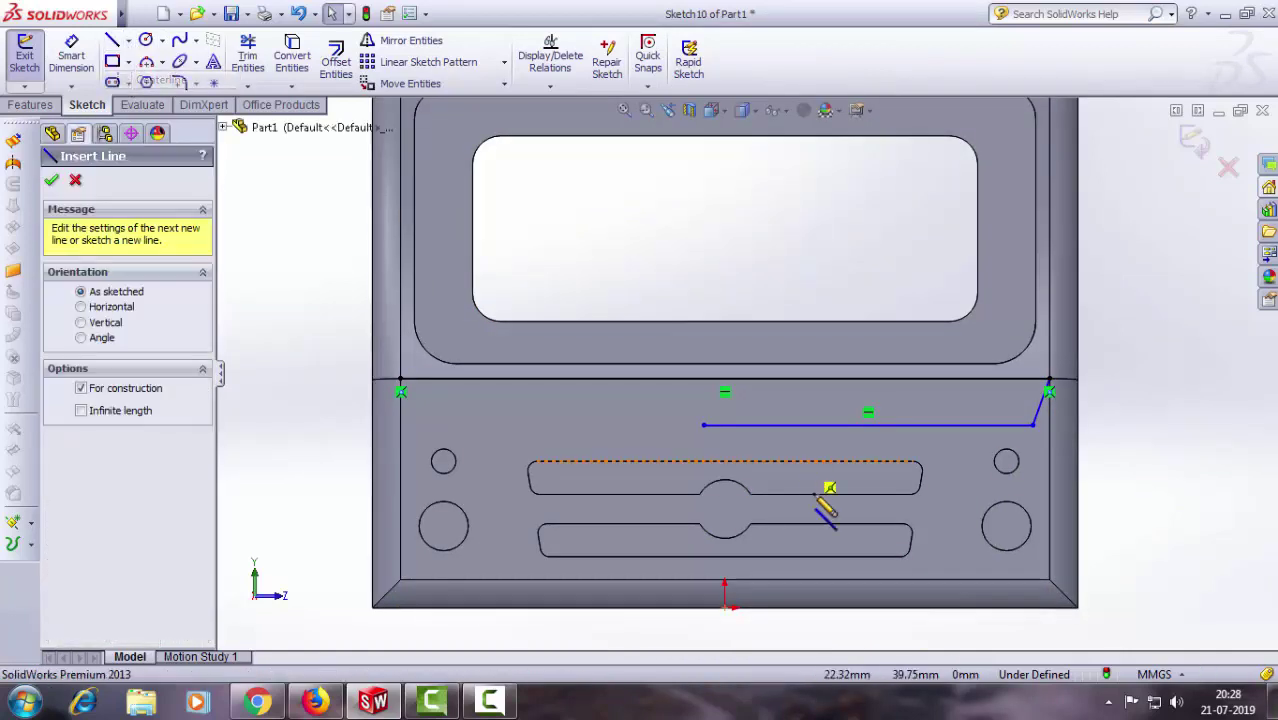
pyautogui.click(724, 632)
pyautogui.click(724, 299)
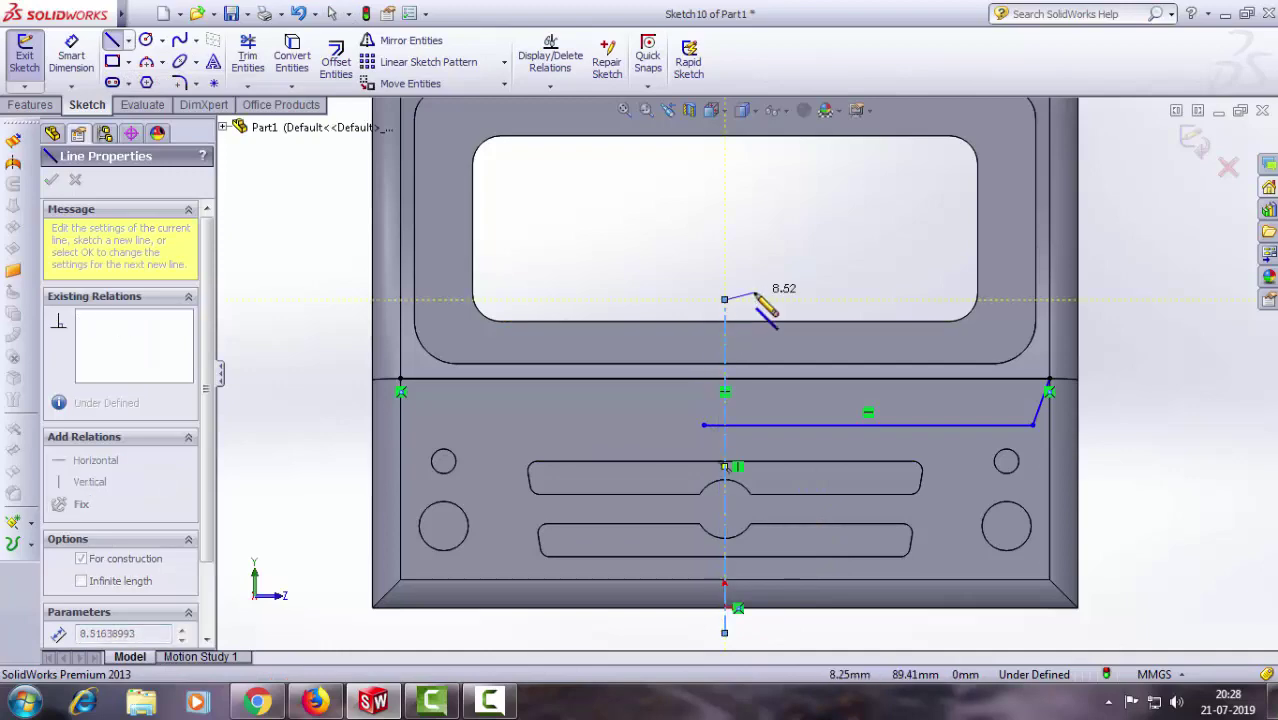
pyautogui.rightClick(765, 305)
pyautogui.click(790, 177)
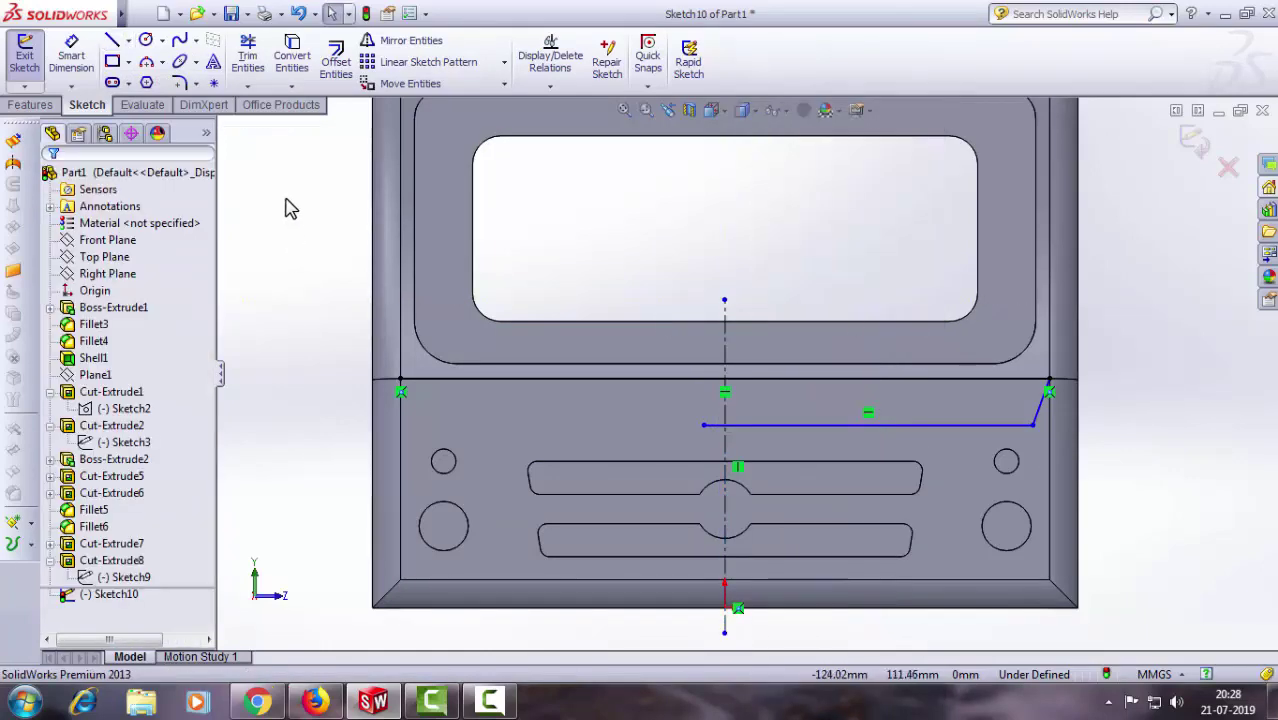
# Step: Trim the line stub that extends past the centerline
pyautogui.click(250, 68)
pyautogui.scroll(-3, 790, 460)
pyautogui.moveTo(664, 422); pyautogui.dragTo(630, 296)
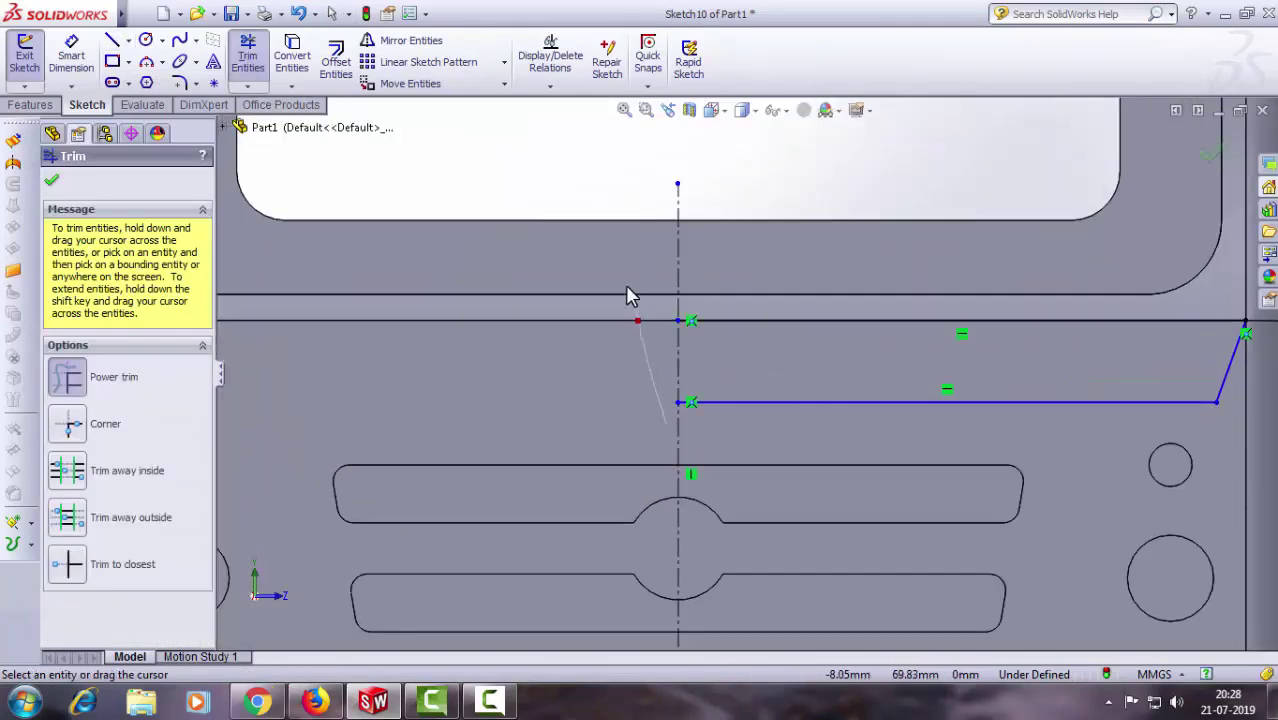
pyautogui.scroll(2, 740, 430)
pyautogui.scroll(2, 801, 451)
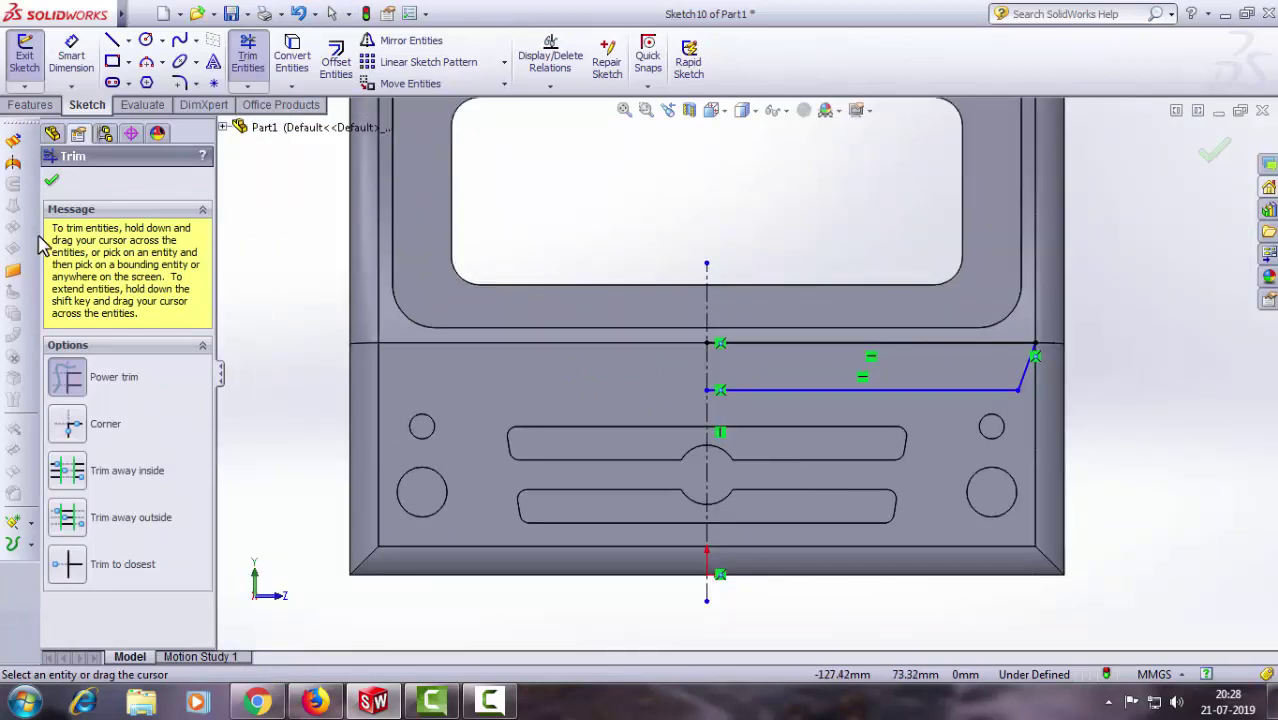
pyautogui.click(50, 183)
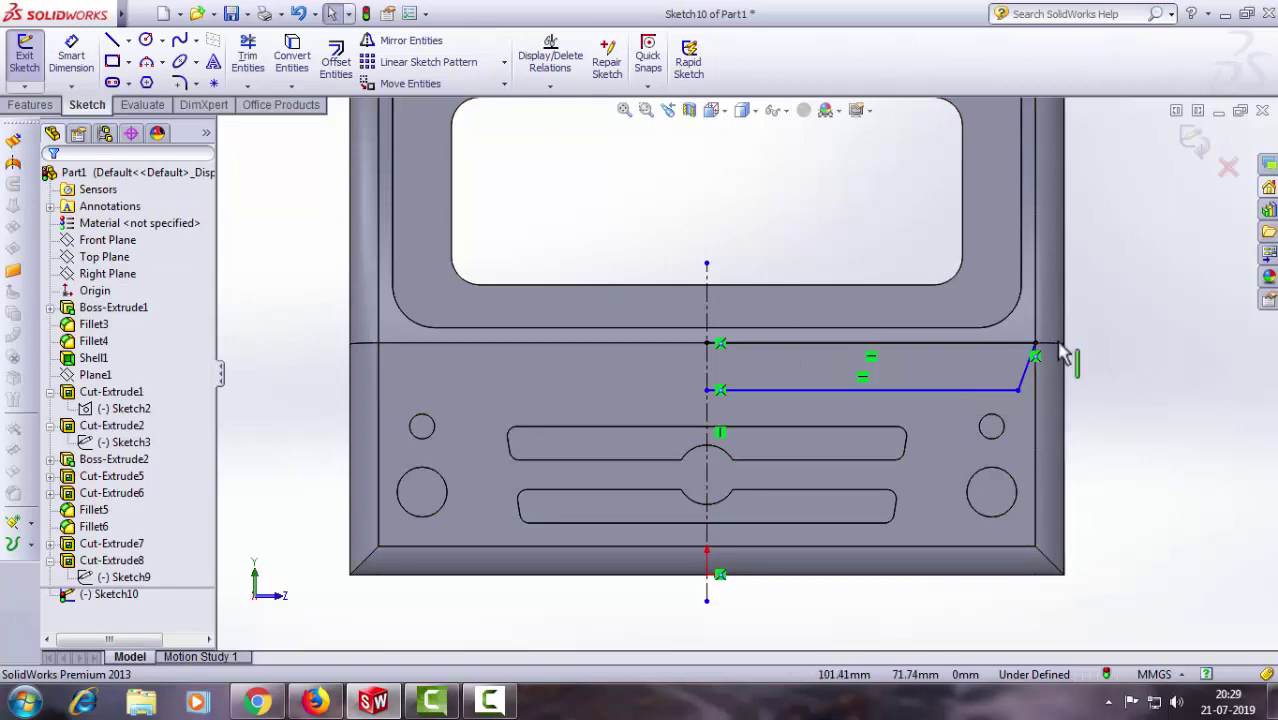
pyautogui.scroll(-2, 1064, 380)
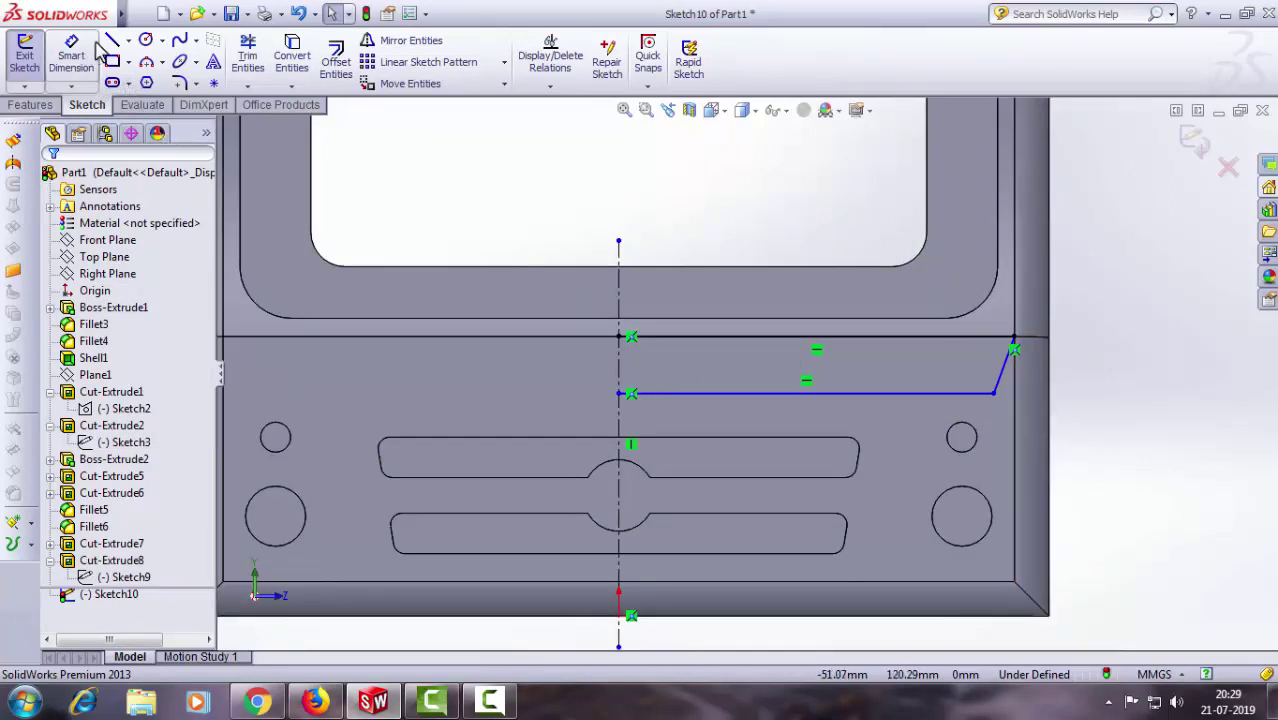
# Step: Mirror the right-half lines about the centerline to complete the band outline
pyautogui.click(372, 42)
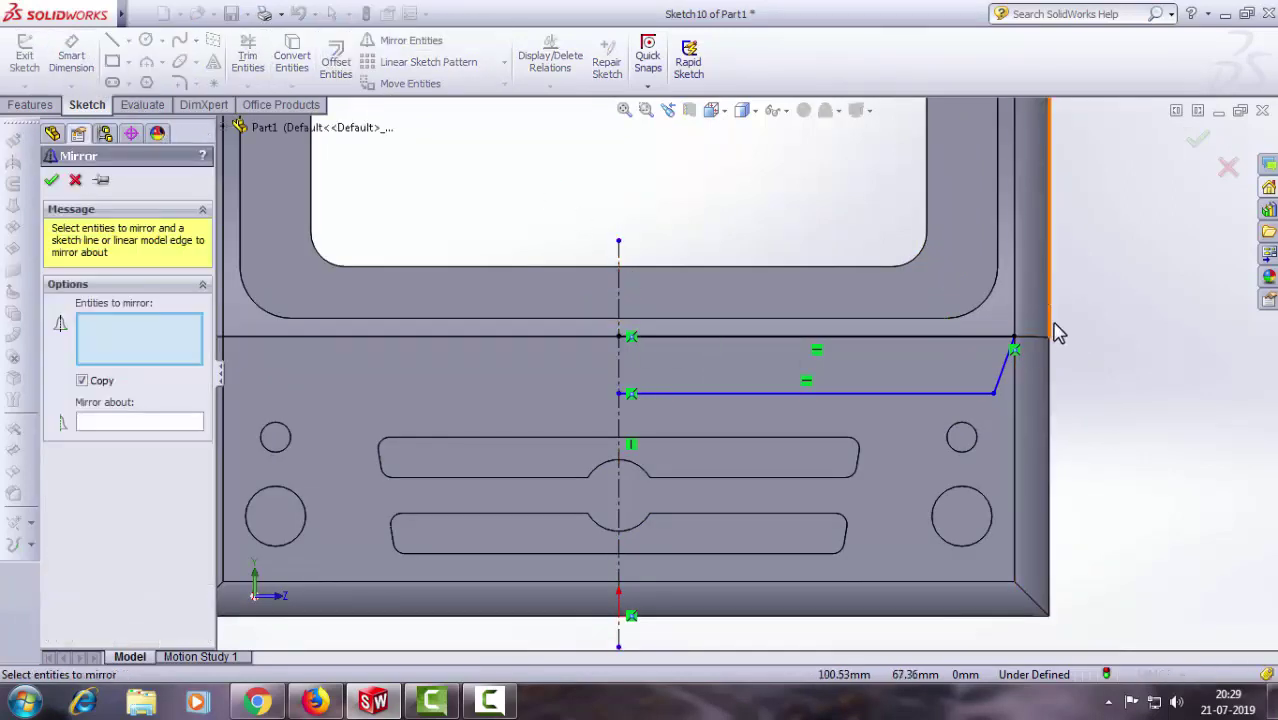
pyautogui.moveTo(1044, 308)
pyautogui.mouseDown()
pyautogui.moveTo(897, 422)
pyautogui.moveTo(877, 415)
pyautogui.mouseUp()
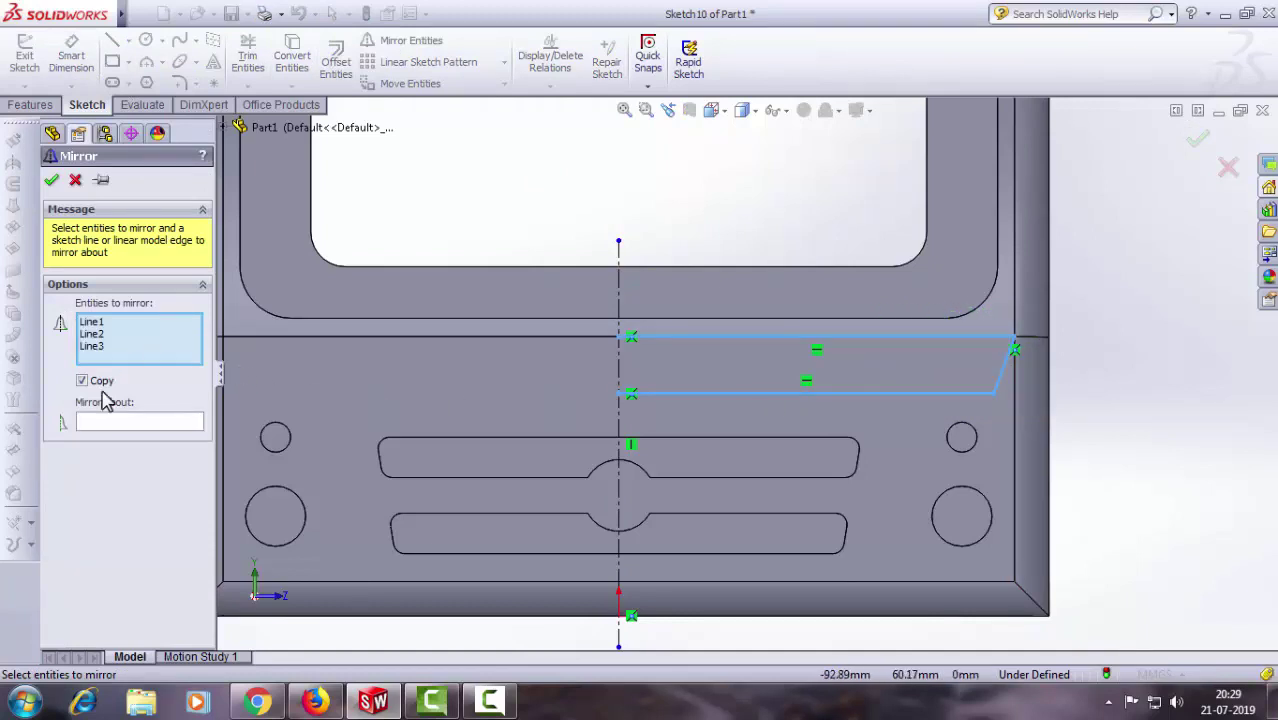
pyautogui.click(107, 430)
pyautogui.click(619, 382)
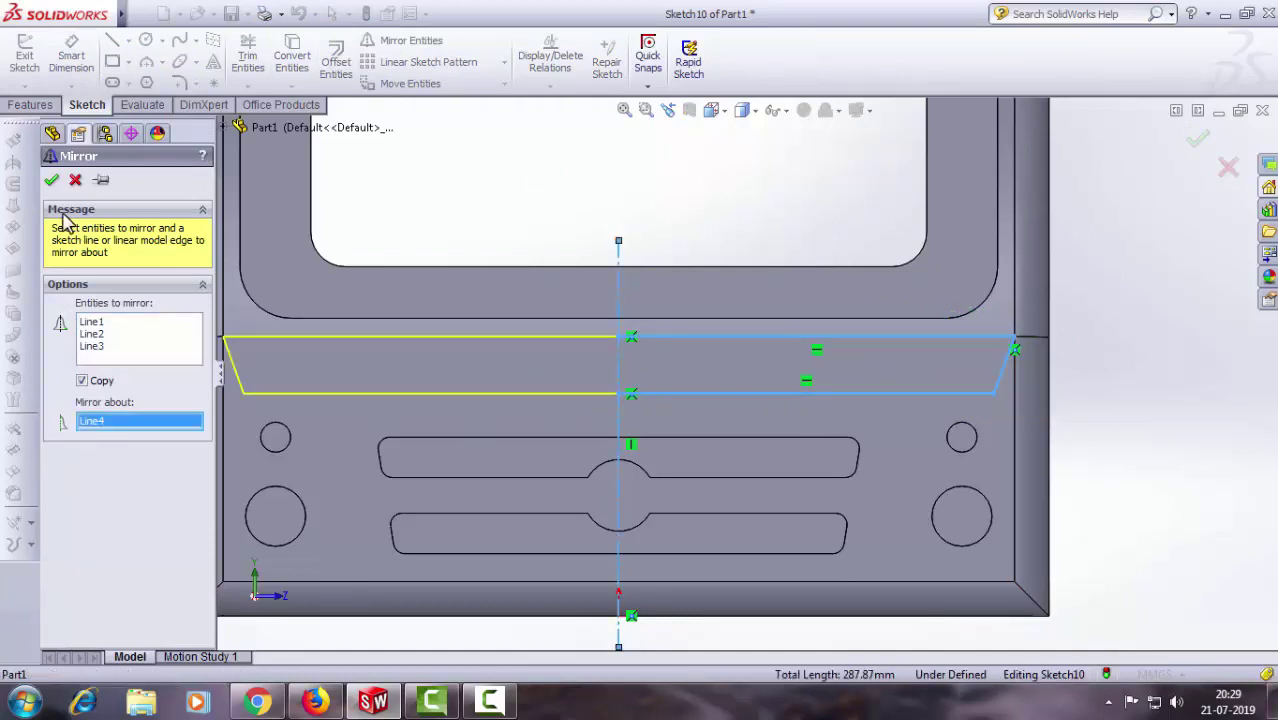
pyautogui.click(52, 180)
pyautogui.scroll(3, 721, 308)
pyautogui.scroll(2, 721, 308)
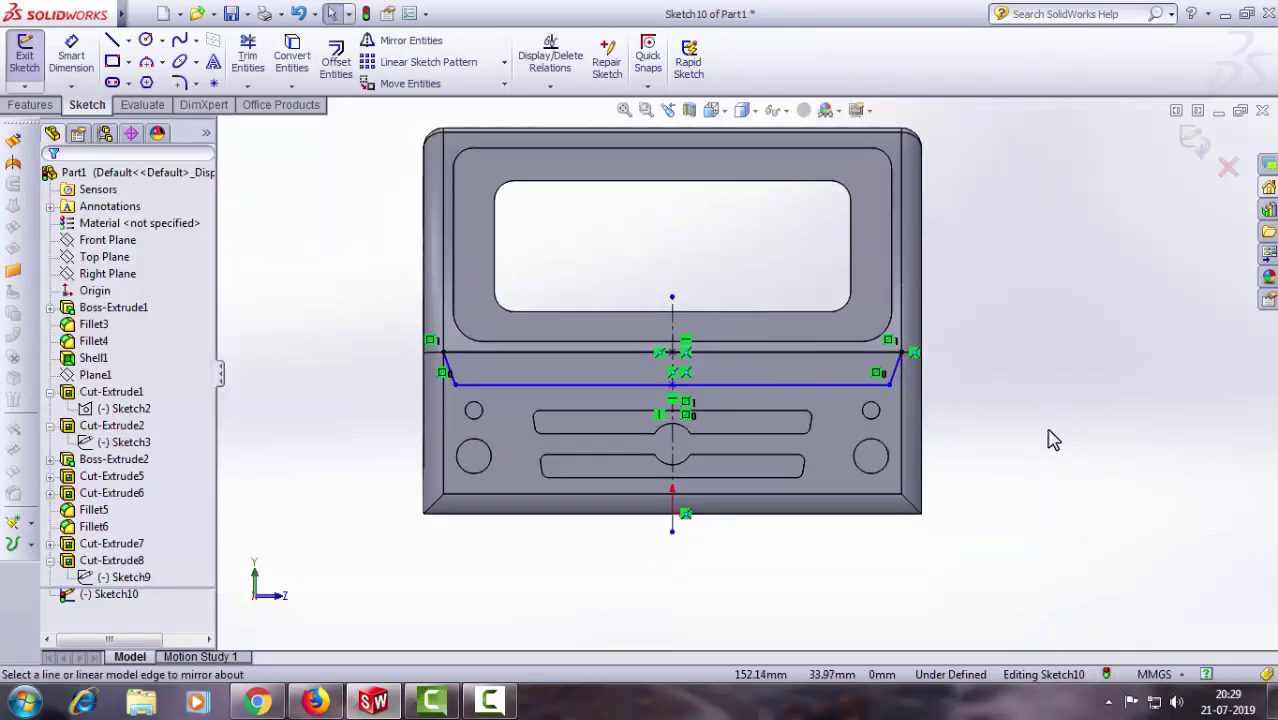
pyautogui.moveTo(1047, 436); pyautogui.dragTo(973, 477, button='middle')
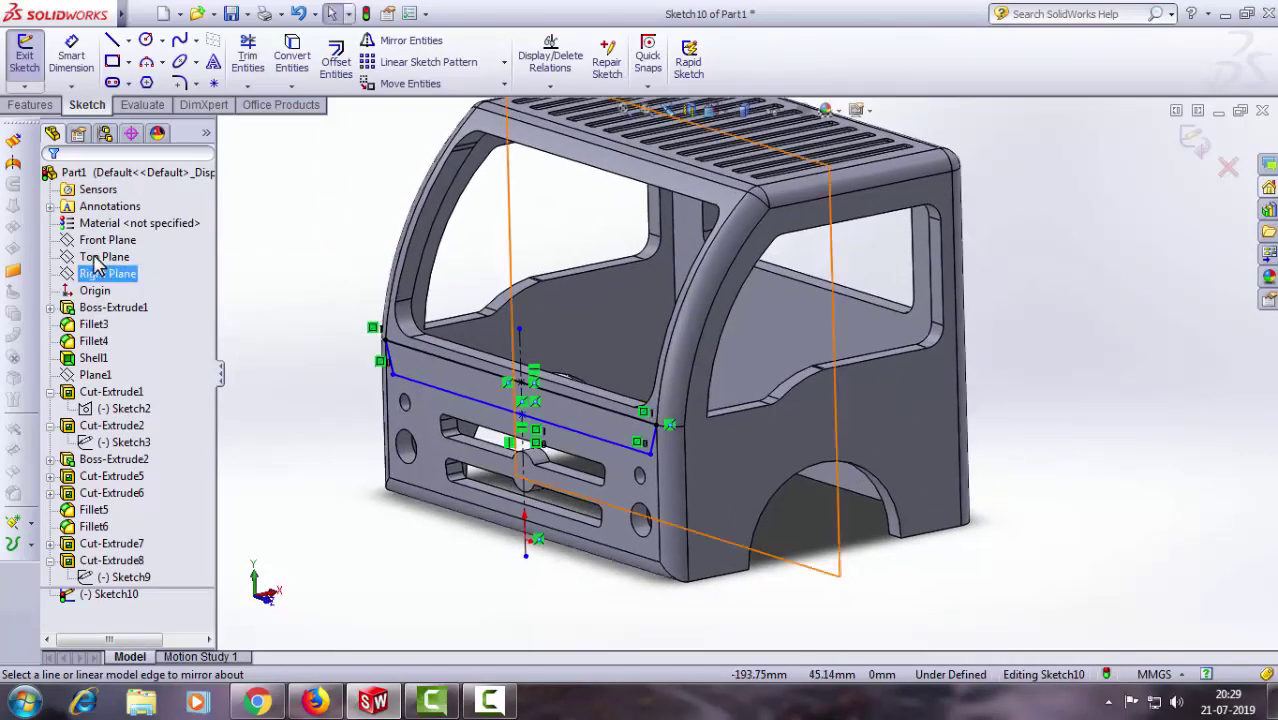
# Step: Extrude-cut Sketch10 to a 1 mm blind depth, creating Cut-Extrude9
pyautogui.click(28, 104)
pyautogui.click(267, 60)
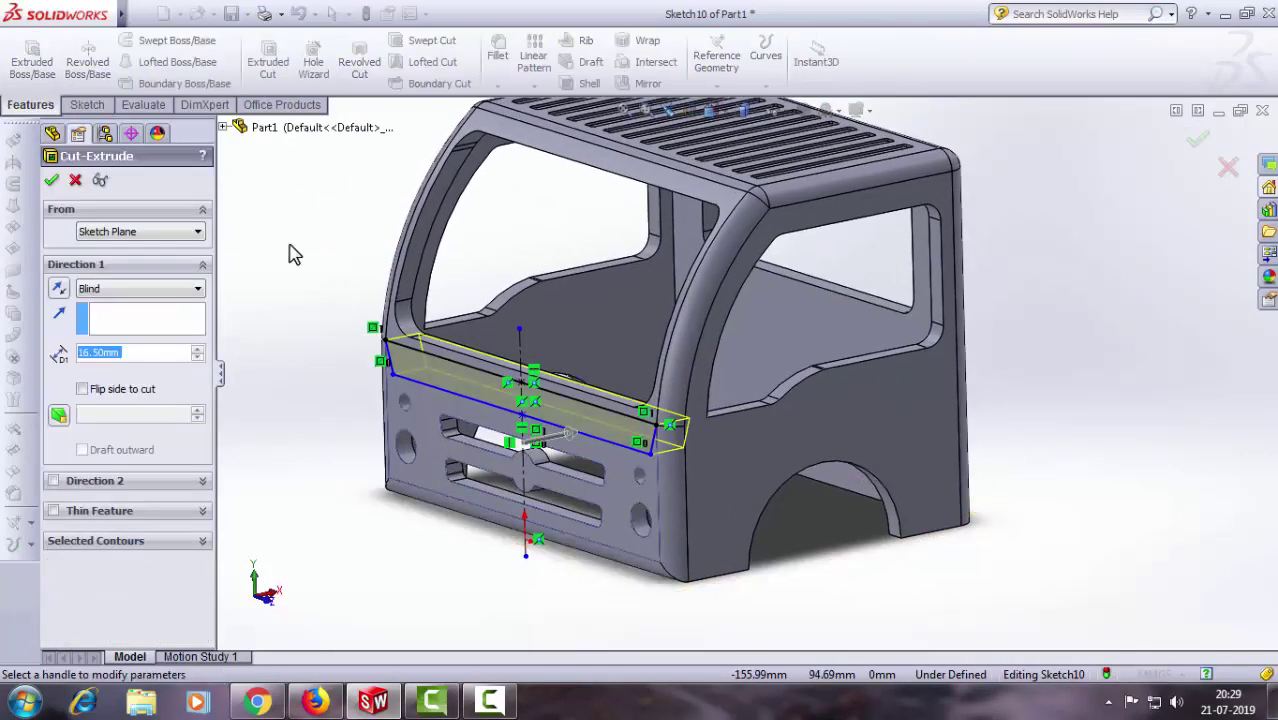
pyautogui.write('1')
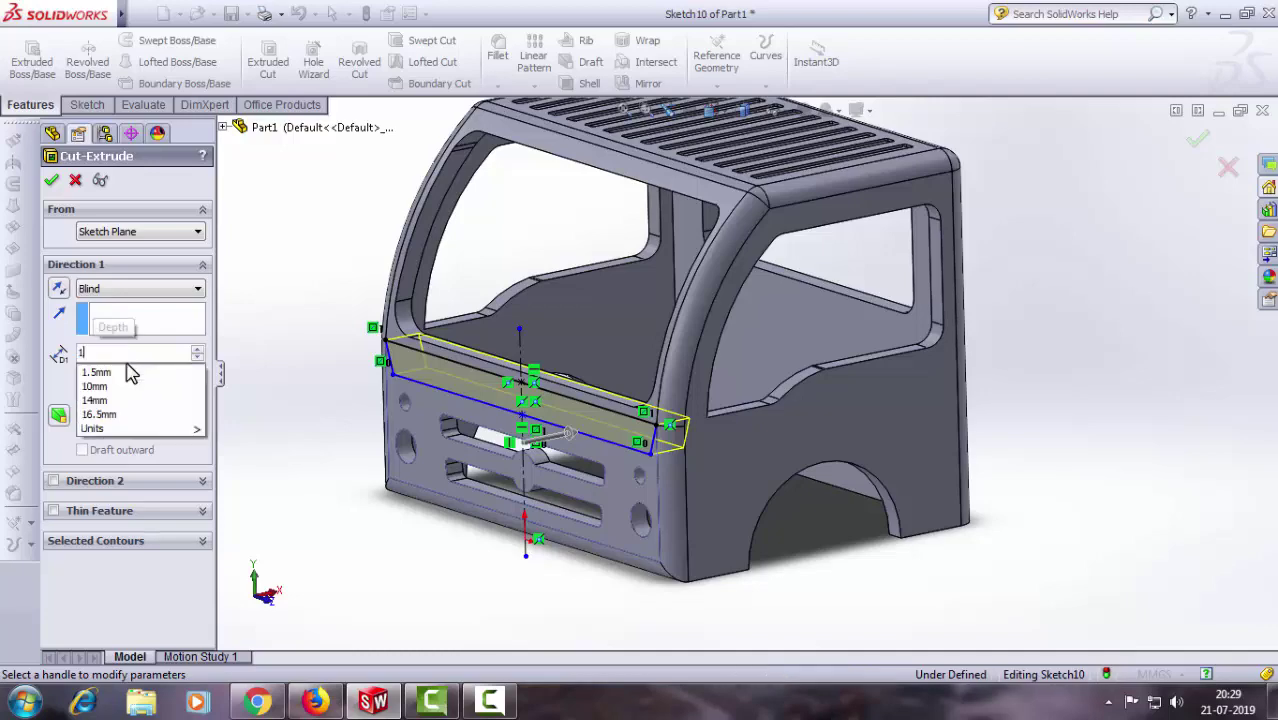
pyautogui.press('Return')
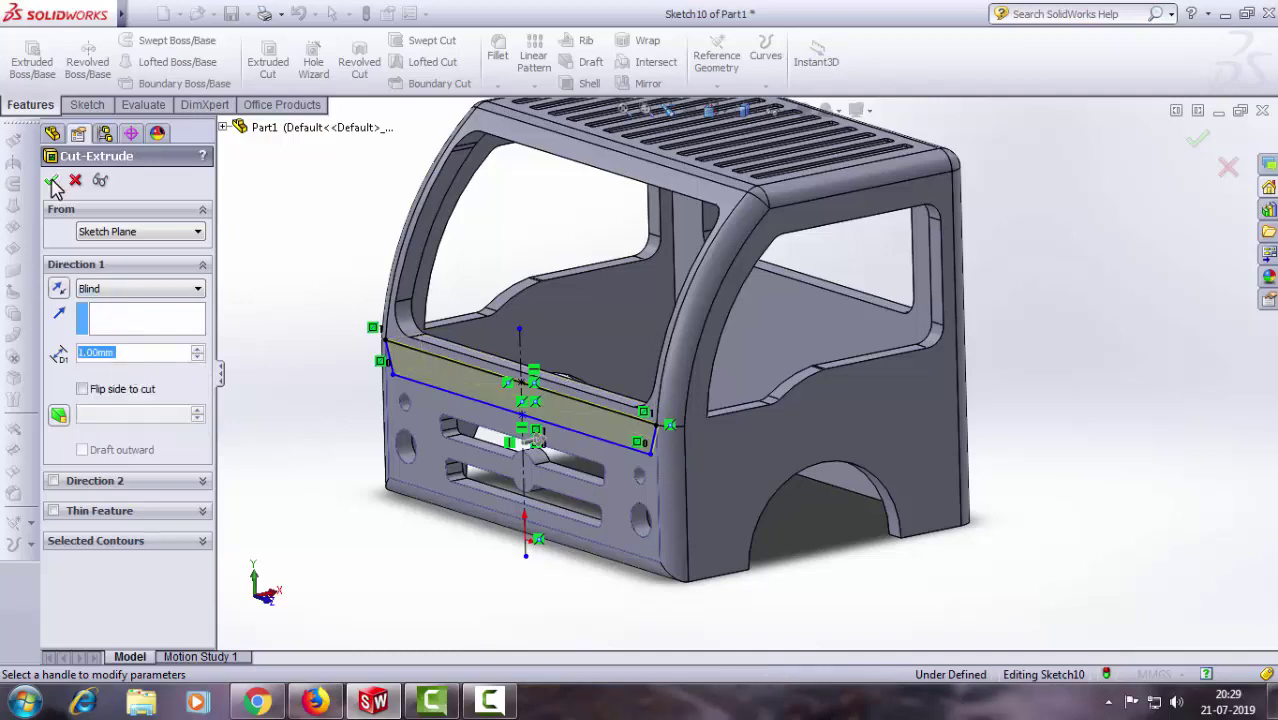
pyautogui.click(52, 181)
pyautogui.moveTo(978, 534)
pyautogui.mouseDown(button='middle')
pyautogui.moveTo(762, 495)
pyautogui.moveTo(693, 457)
pyautogui.mouseUp(button='middle')
pyautogui.scroll(-4, 430, 285)
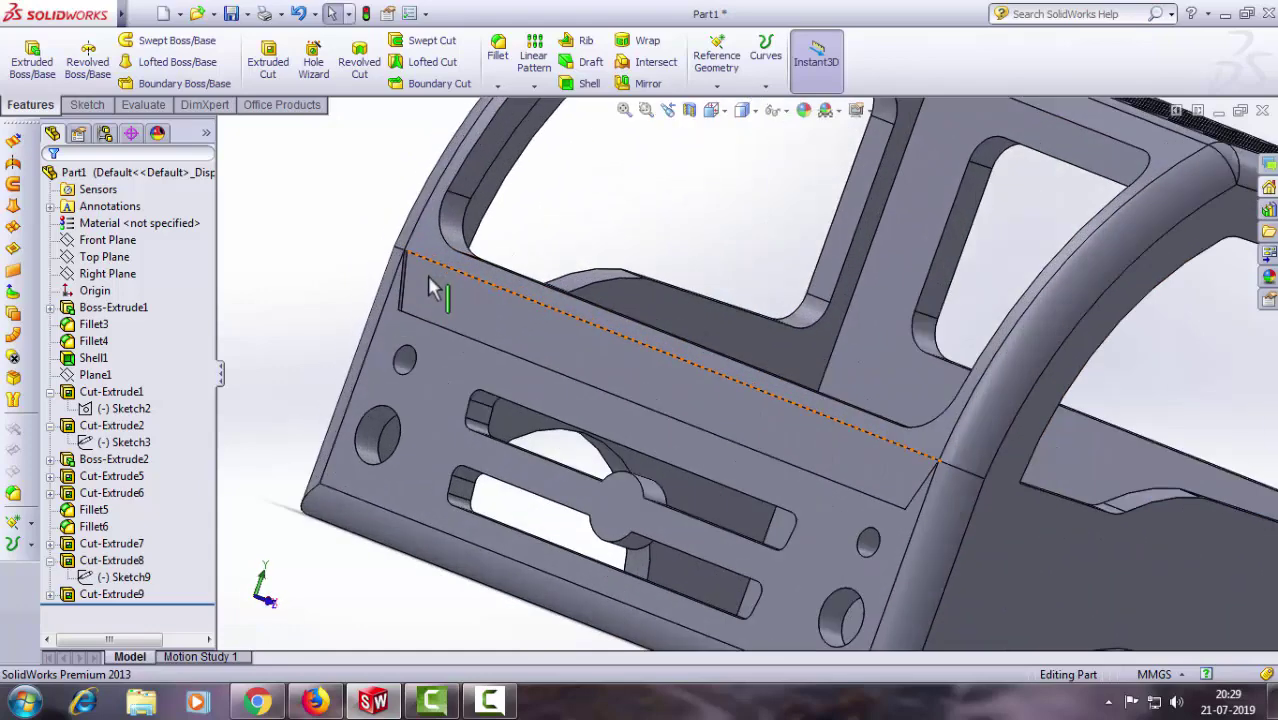
pyautogui.moveTo(430, 285); pyautogui.dragTo(428, 243, button='middle')
pyautogui.scroll(-5, 428, 243)
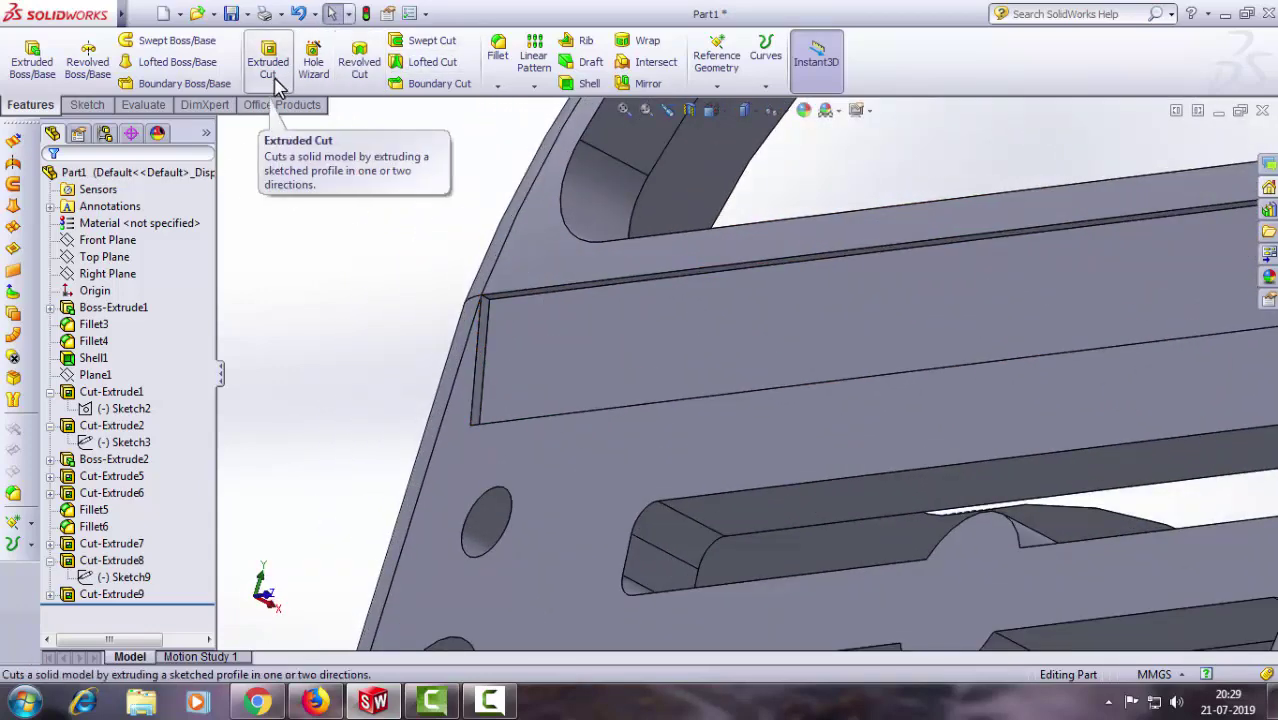
# Step: Fillet the recess's top and side edges at 8 mm as Fillet7
pyautogui.click(497, 55)
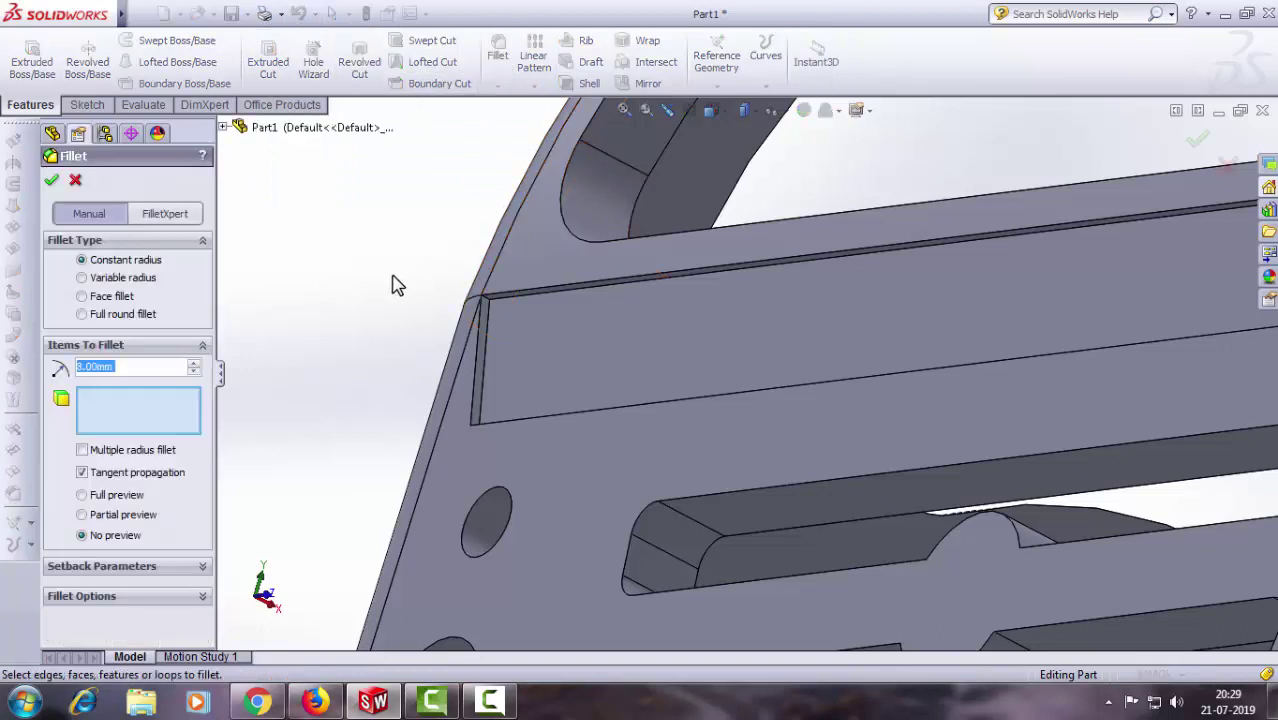
pyautogui.scroll(-3, 470, 315)
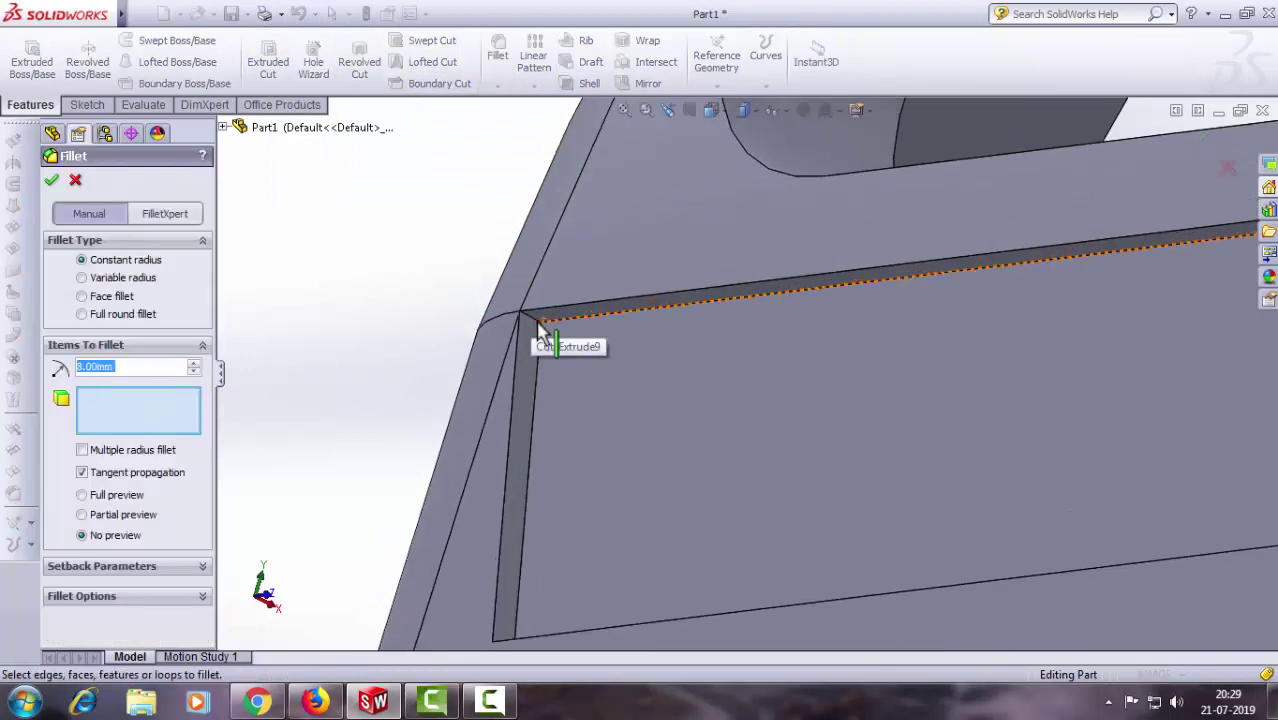
pyautogui.click(530, 328)
pyautogui.moveTo(448, 400)
pyautogui.mouseDown(button='middle')
pyautogui.moveTo(562, 648)
pyautogui.moveTo(662, 542)
pyautogui.moveTo(653, 485)
pyautogui.moveTo(714, 370)
pyautogui.moveTo(748, 442)
pyautogui.moveTo(1097, 405)
pyautogui.mouseUp(button='middle')
pyautogui.scroll(5, 748, 442)
pyautogui.scroll(-5, 1097, 405)
pyautogui.scroll(-3, 837, 303)
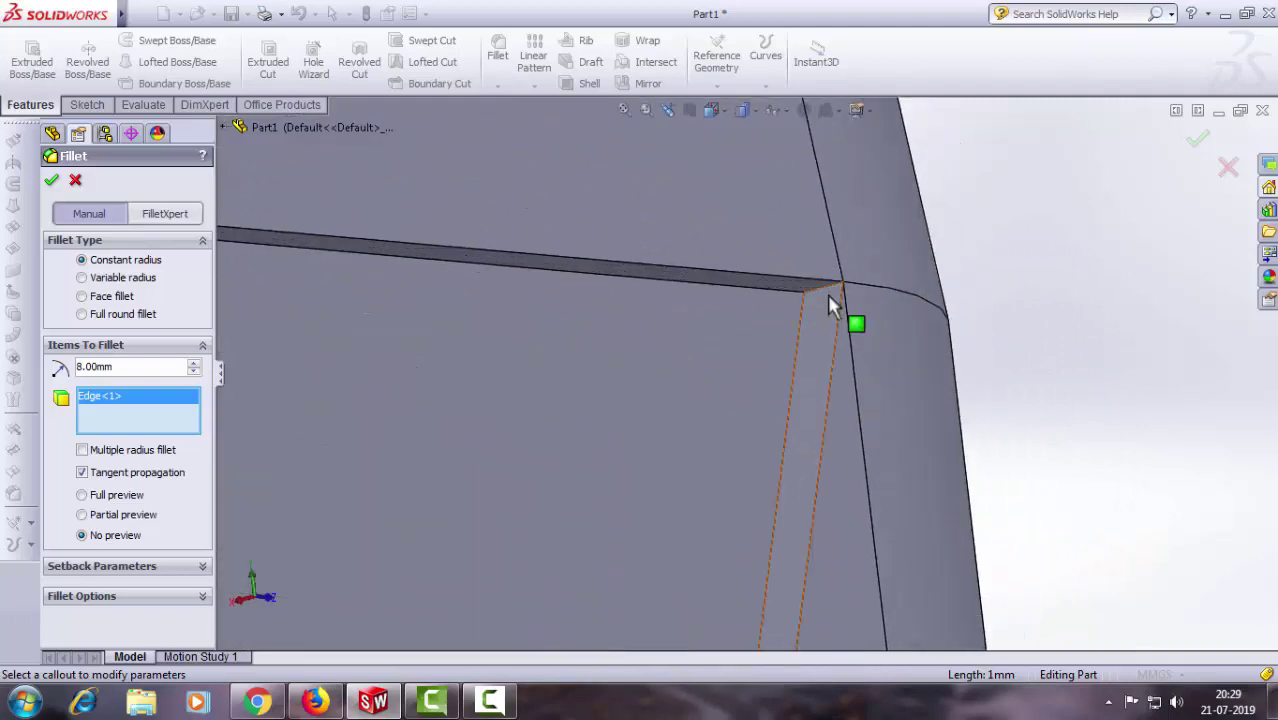
pyautogui.click(826, 290)
pyautogui.scroll(2, 384, 359)
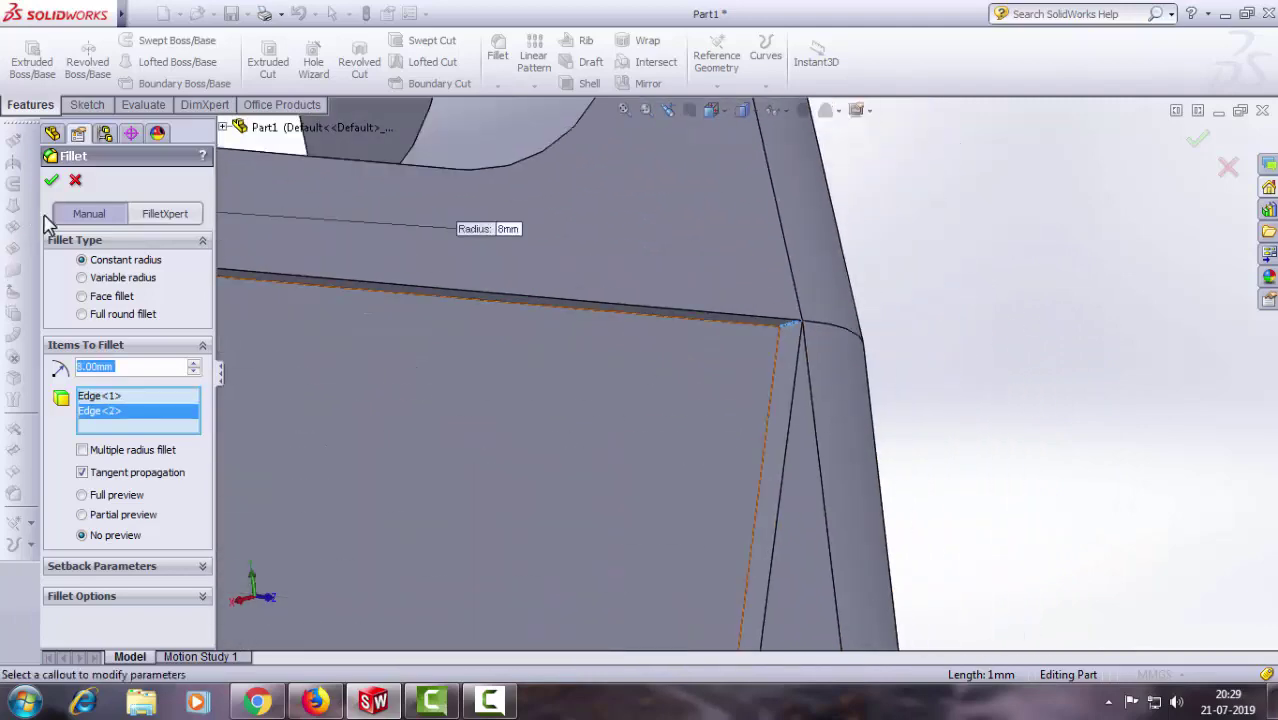
pyautogui.click(51, 181)
# Step: Edit Fillet7 to reduce its radius to 2 mm
pyautogui.scroll(2, 938, 390)
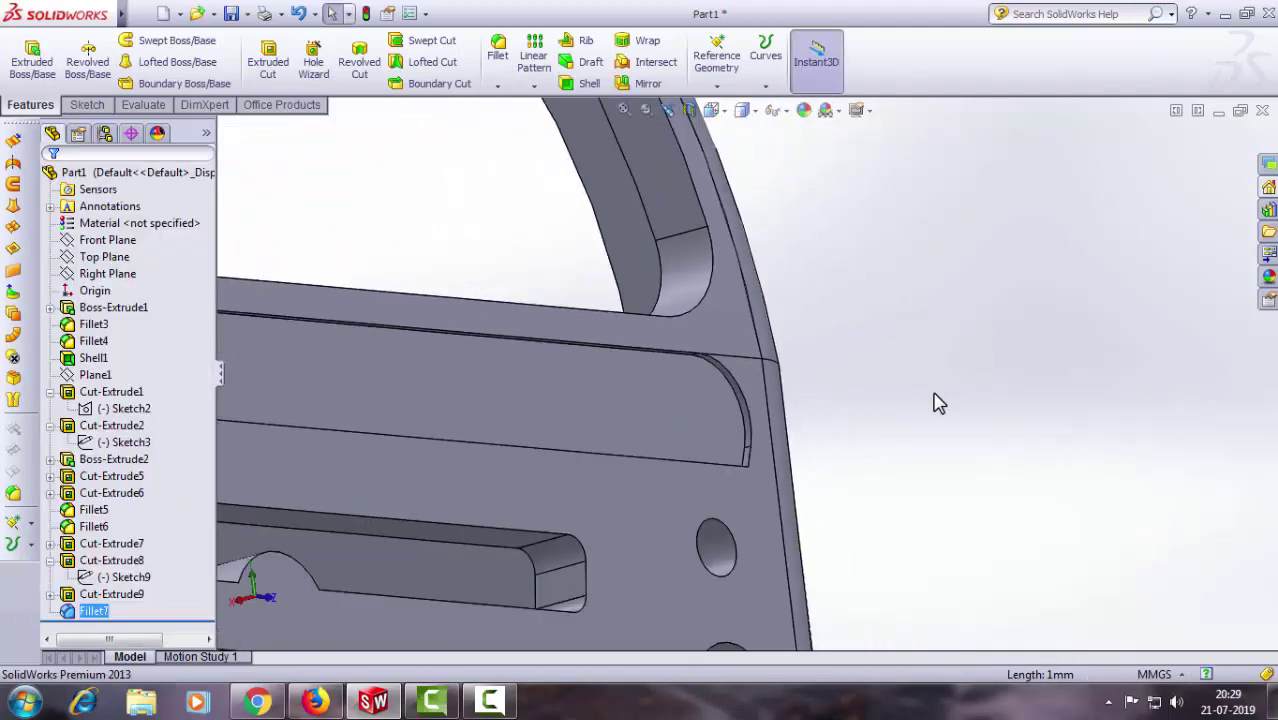
pyautogui.scroll(2, 865, 432)
pyautogui.scroll(3, 866, 432)
pyautogui.moveTo(873, 420); pyautogui.dragTo(807, 486, button='middle')
pyautogui.scroll(3, 948, 446)
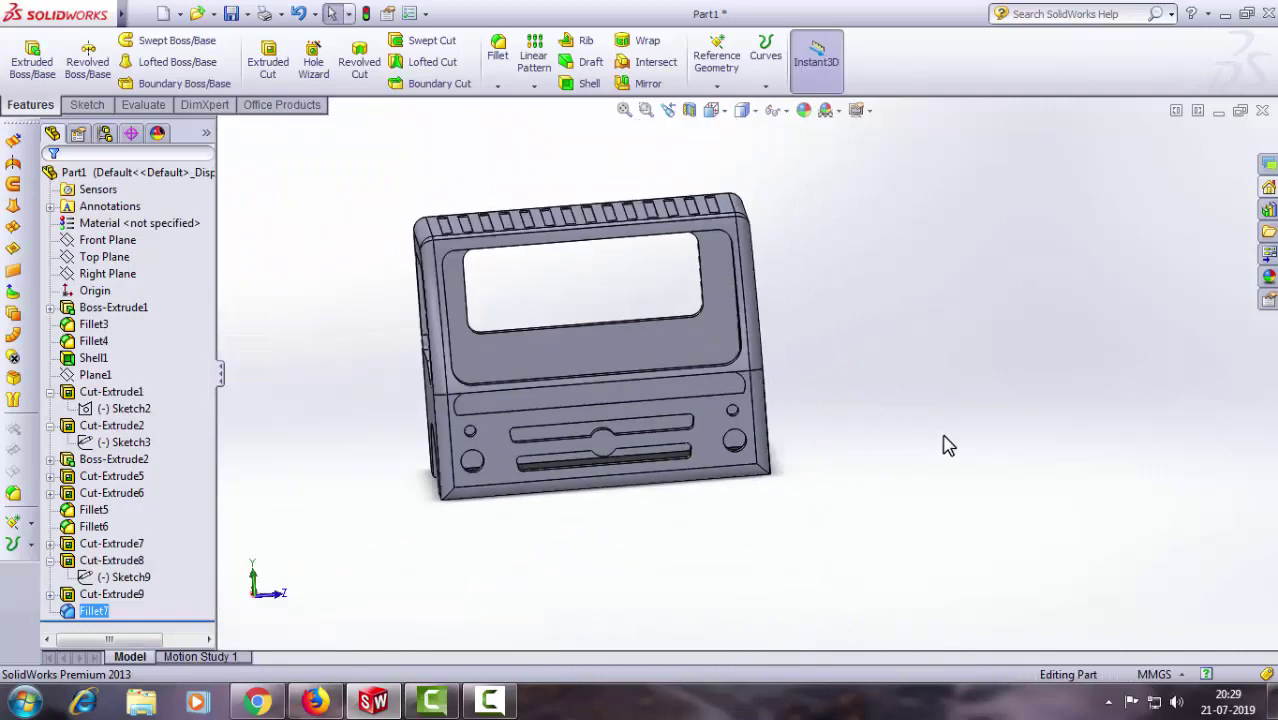
pyautogui.moveTo(933, 461)
pyautogui.mouseDown(button='middle')
pyautogui.moveTo(870, 465)
pyautogui.moveTo(856, 491)
pyautogui.mouseUp(button='middle')
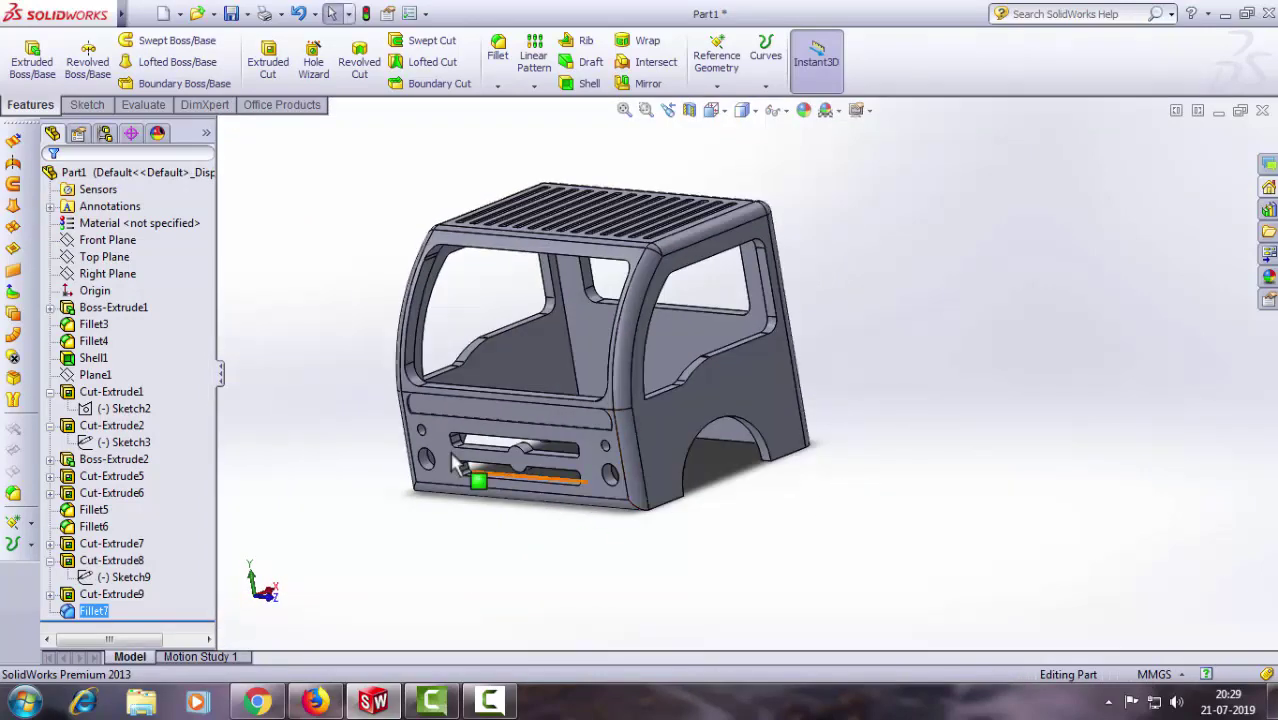
pyautogui.scroll(-3, 425, 432)
pyautogui.moveTo(425, 432); pyautogui.dragTo(472, 512, button='middle')
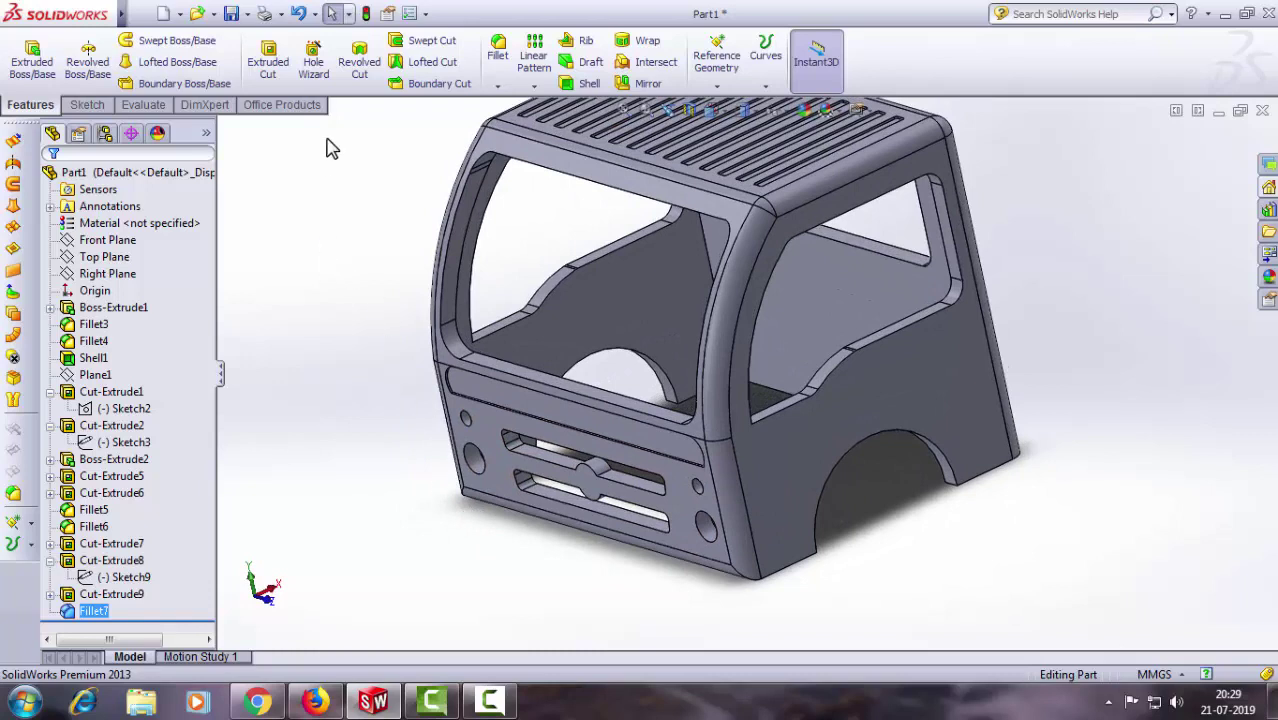
pyautogui.rightClick(103, 618)
pyautogui.click(118, 355)
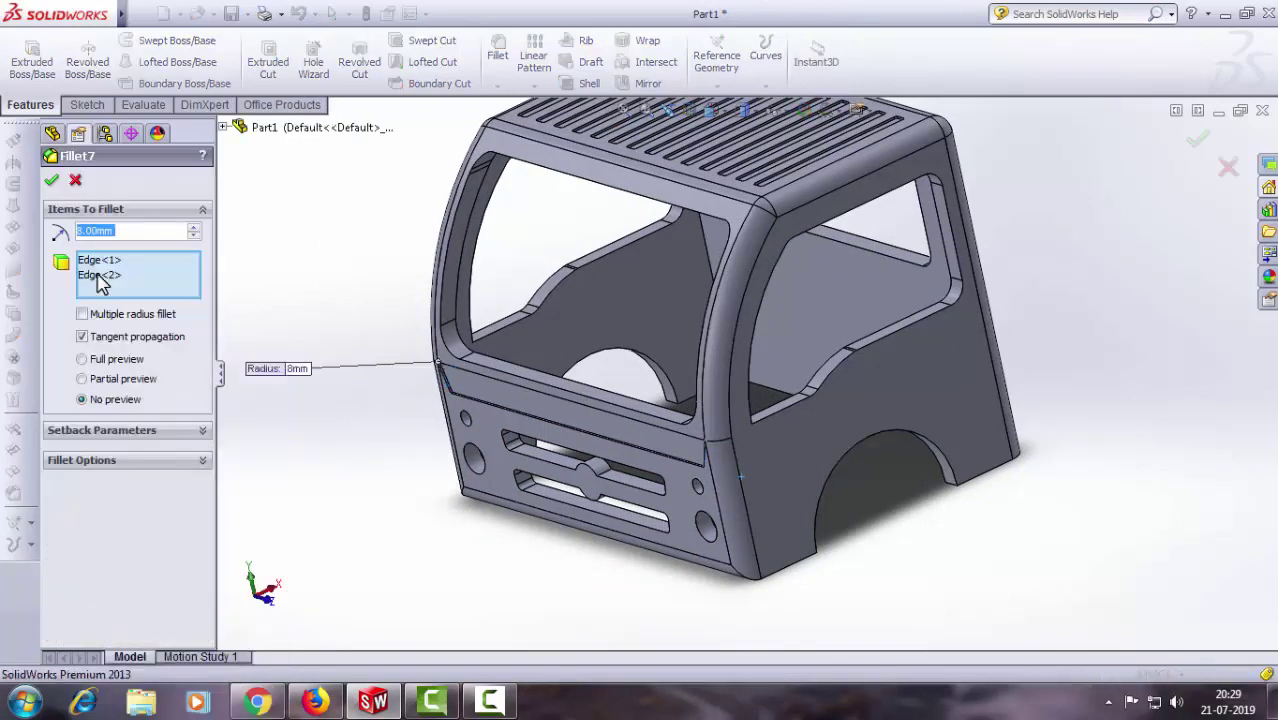
pyautogui.write('2')
pyautogui.press('Return')
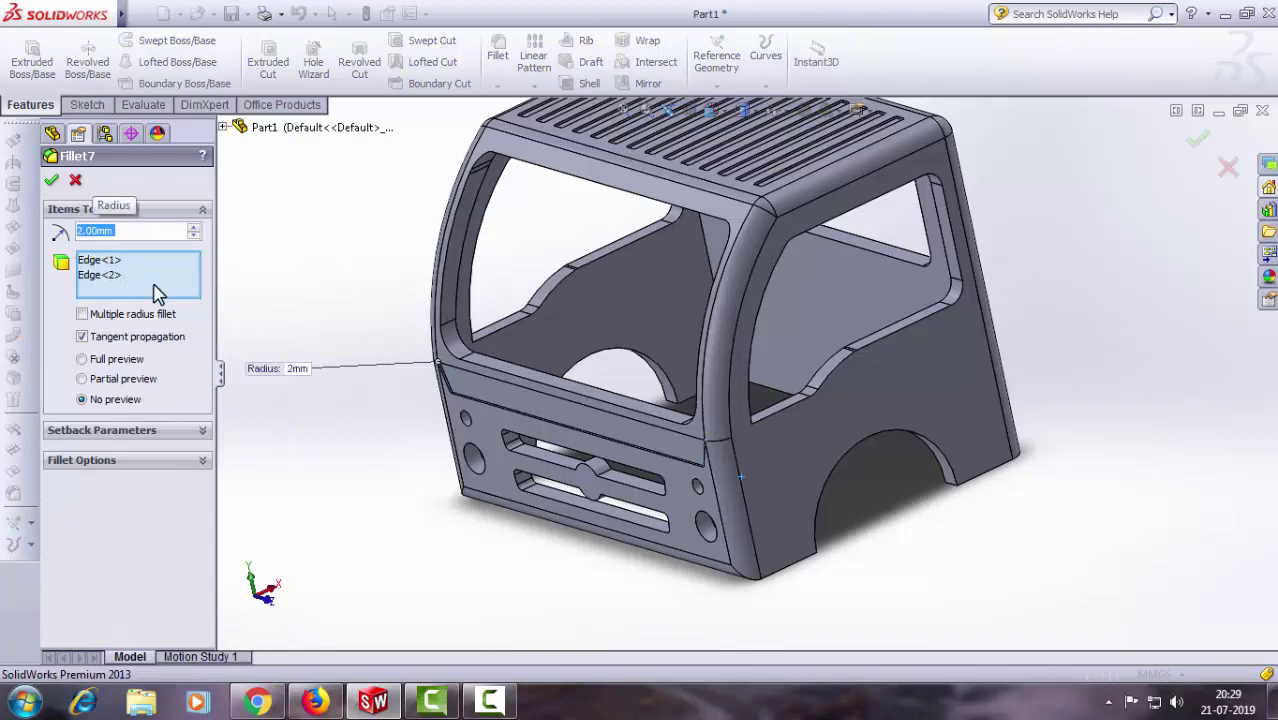
pyautogui.click(53, 184)
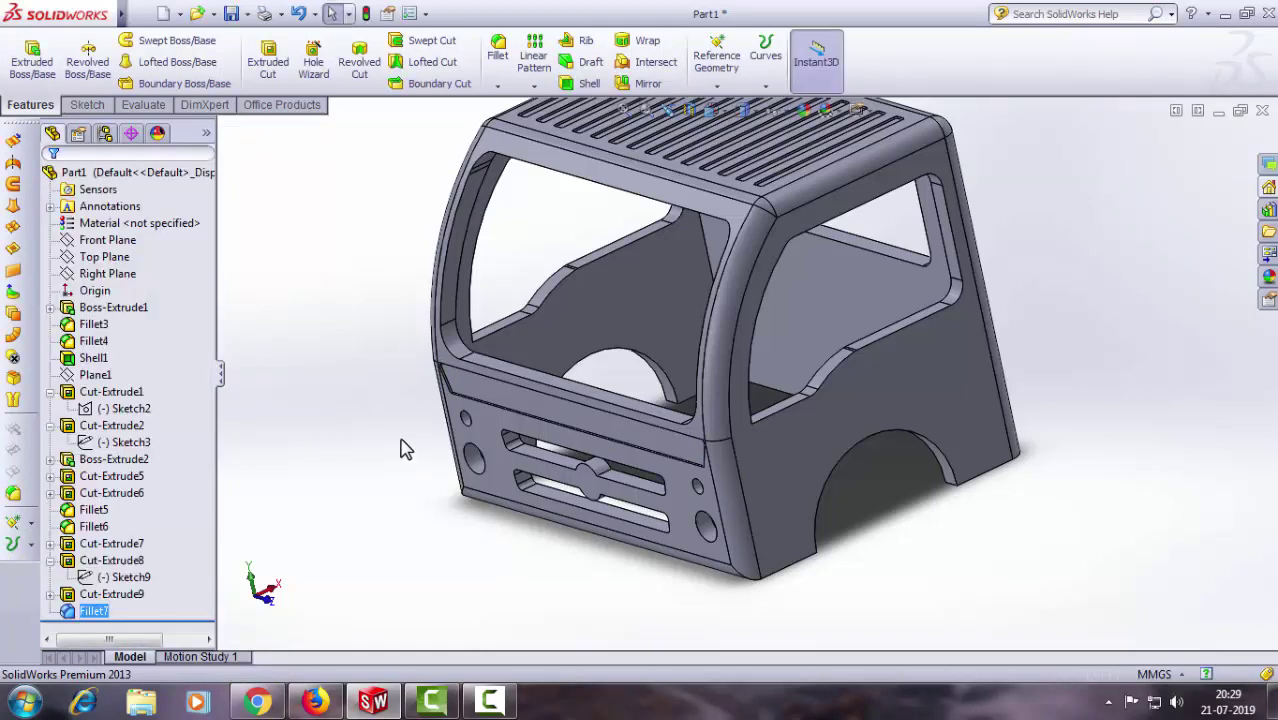
# Step: Add Fillet8 with a 3 mm radius on the left front edge and slab top edge
pyautogui.moveTo(396, 484); pyautogui.dragTo(414, 434, button='middle')
pyautogui.scroll(-10, 465, 417)
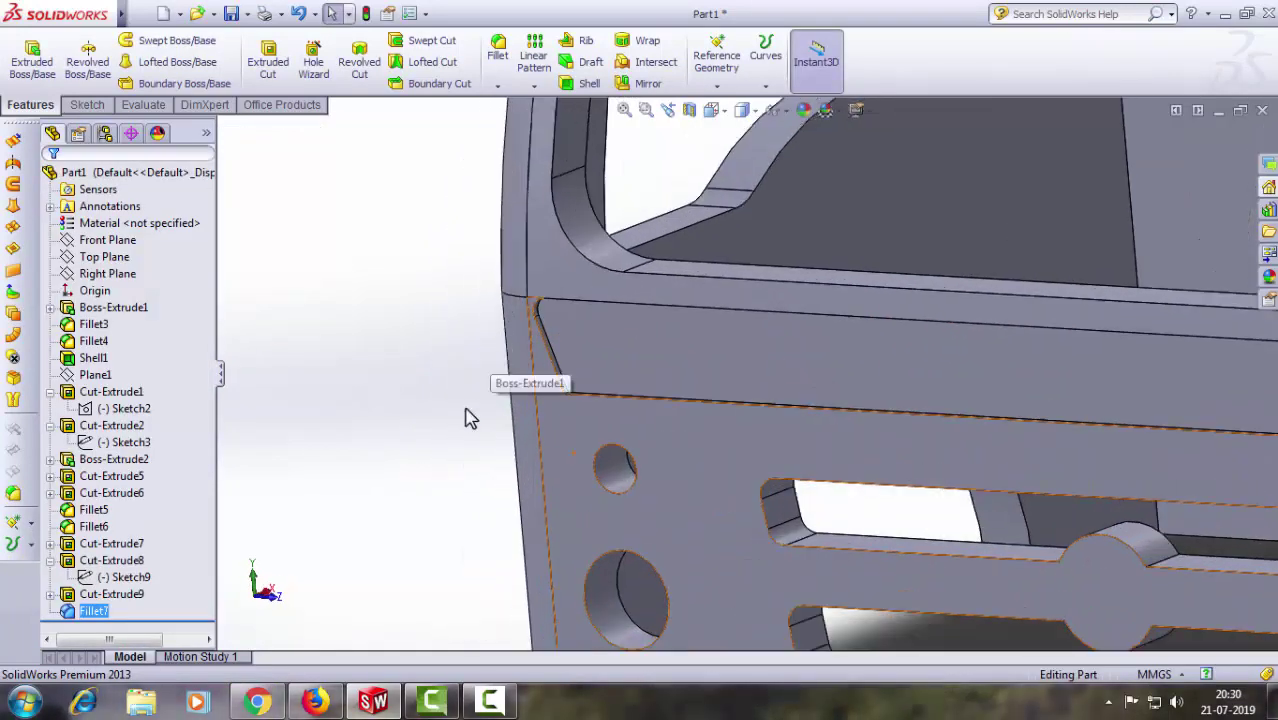
pyautogui.moveTo(475, 345); pyautogui.dragTo(434, 391, button='middle')
pyautogui.click(497, 55)
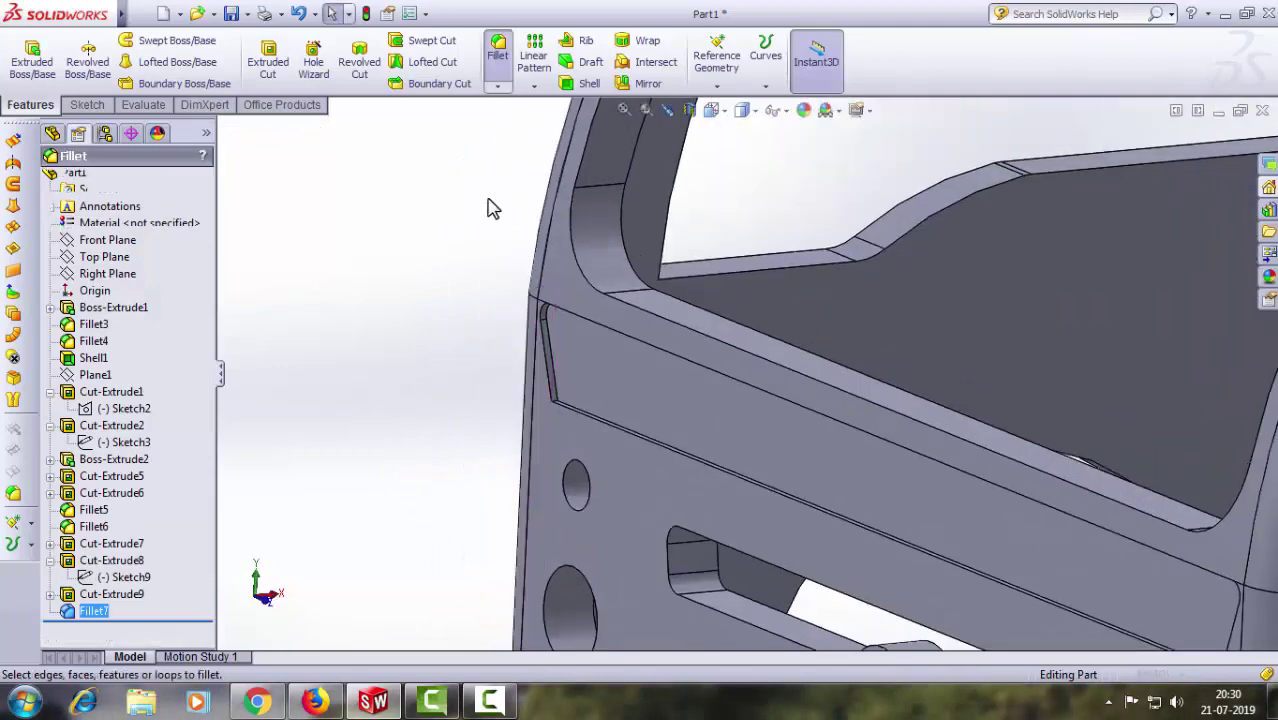
pyautogui.write('3.00mm')
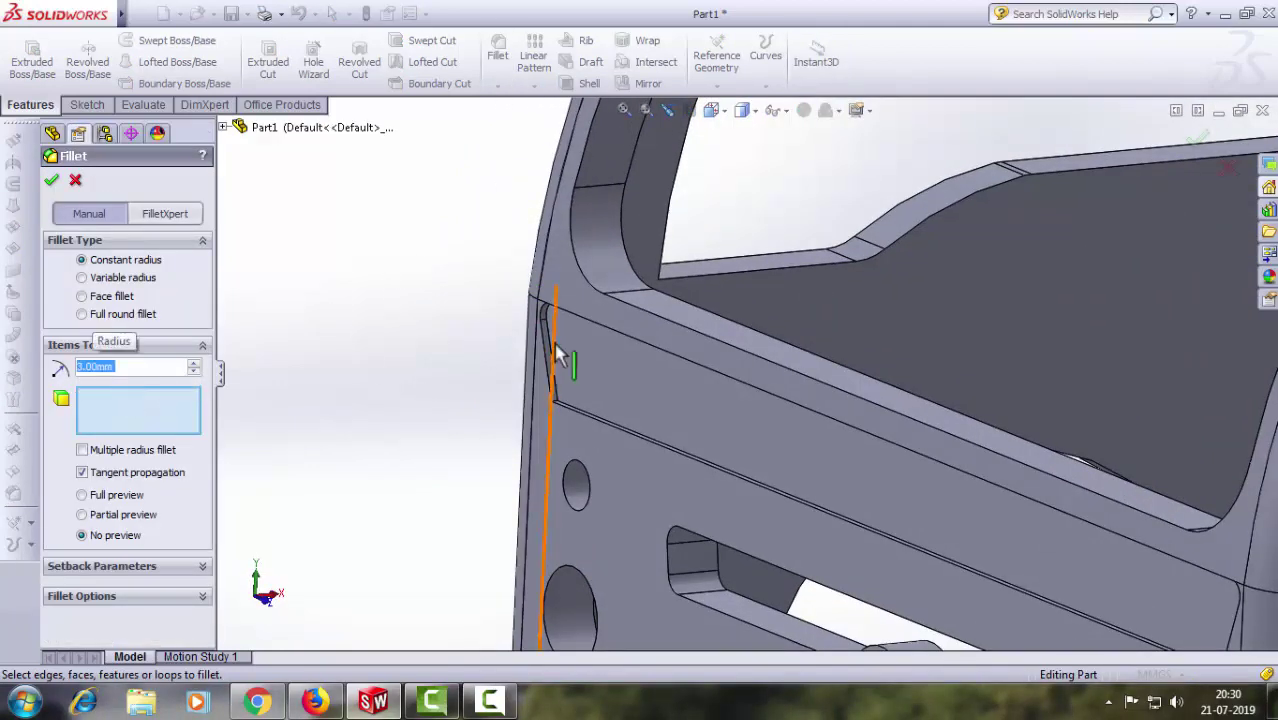
pyautogui.scroll(-3, 601, 409)
pyautogui.scroll(-3, 602, 420)
pyautogui.scroll(-2, 598, 425)
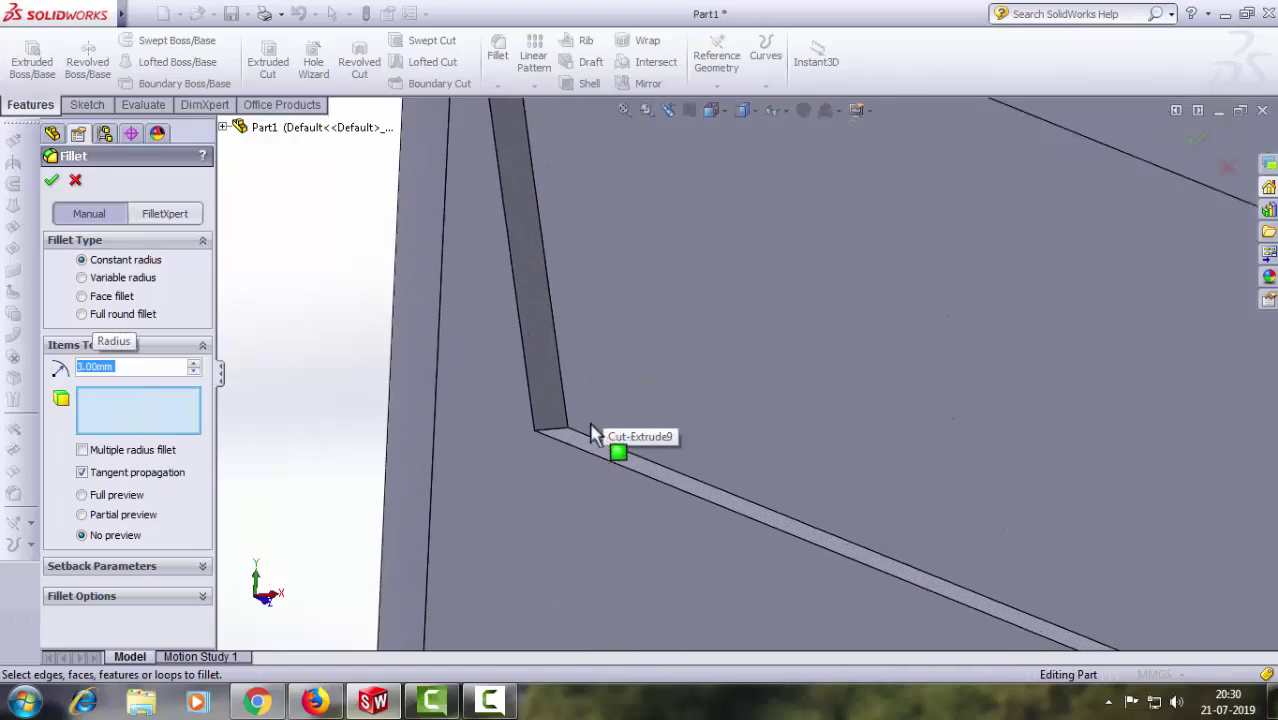
pyautogui.click(557, 440)
pyautogui.scroll(3, 422, 405)
pyautogui.scroll(3, 433, 416)
pyautogui.scroll(2, 550, 448)
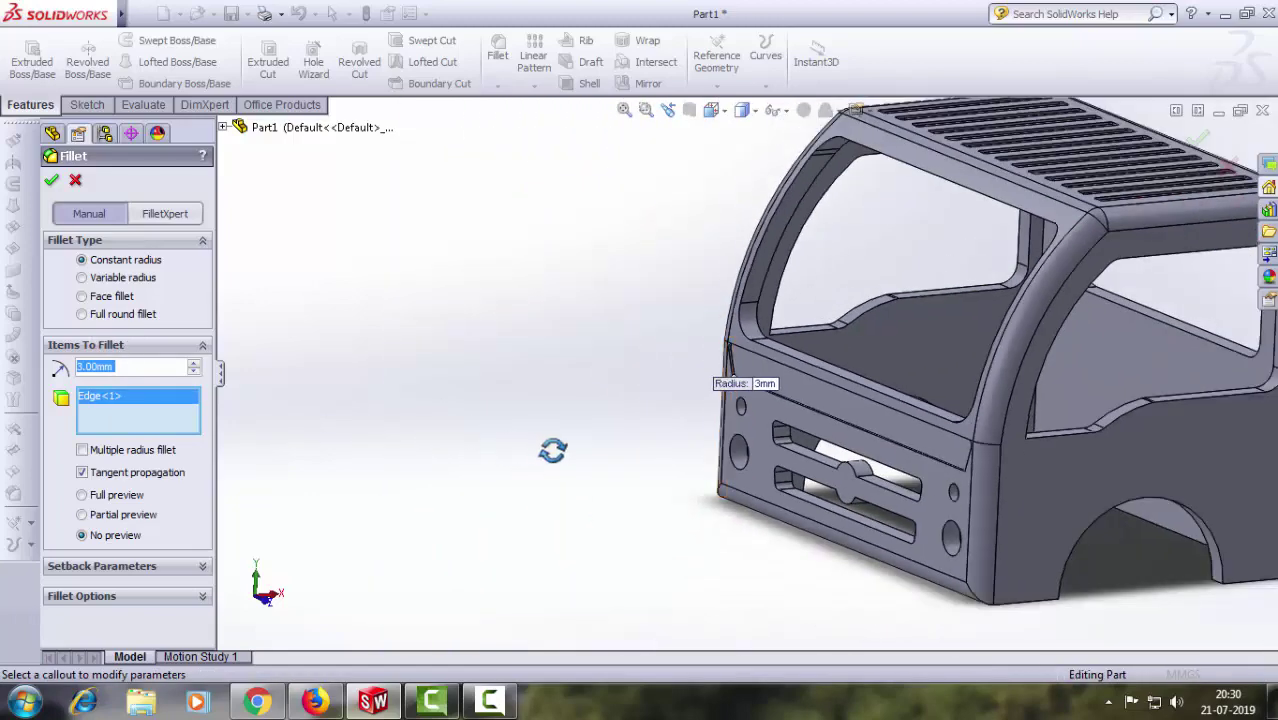
pyautogui.moveTo(550, 448)
pyautogui.mouseDown(button='middle')
pyautogui.moveTo(633, 503)
pyautogui.moveTo(1075, 513)
pyautogui.mouseUp(button='middle')
pyautogui.scroll(-5, 1075, 513)
pyautogui.scroll(-3, 1047, 579)
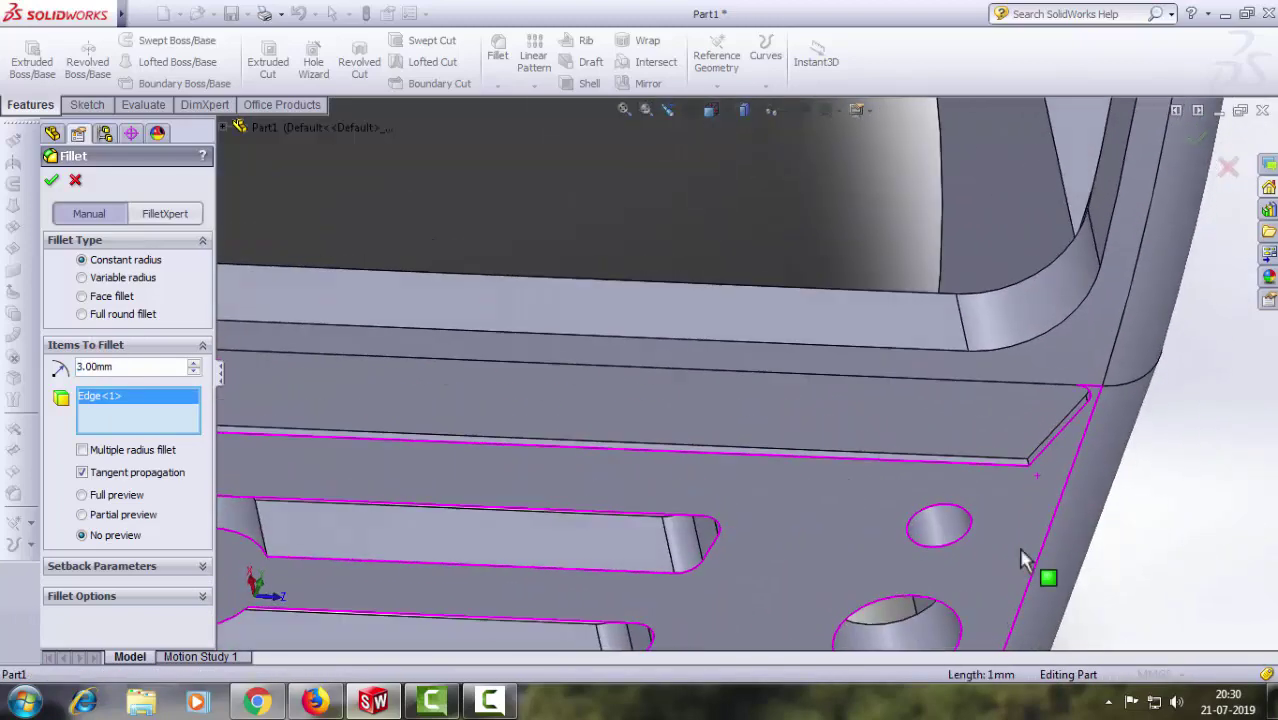
pyautogui.scroll(-2, 918, 513)
pyautogui.scroll(-2, 918, 513)
pyautogui.click(750, 434)
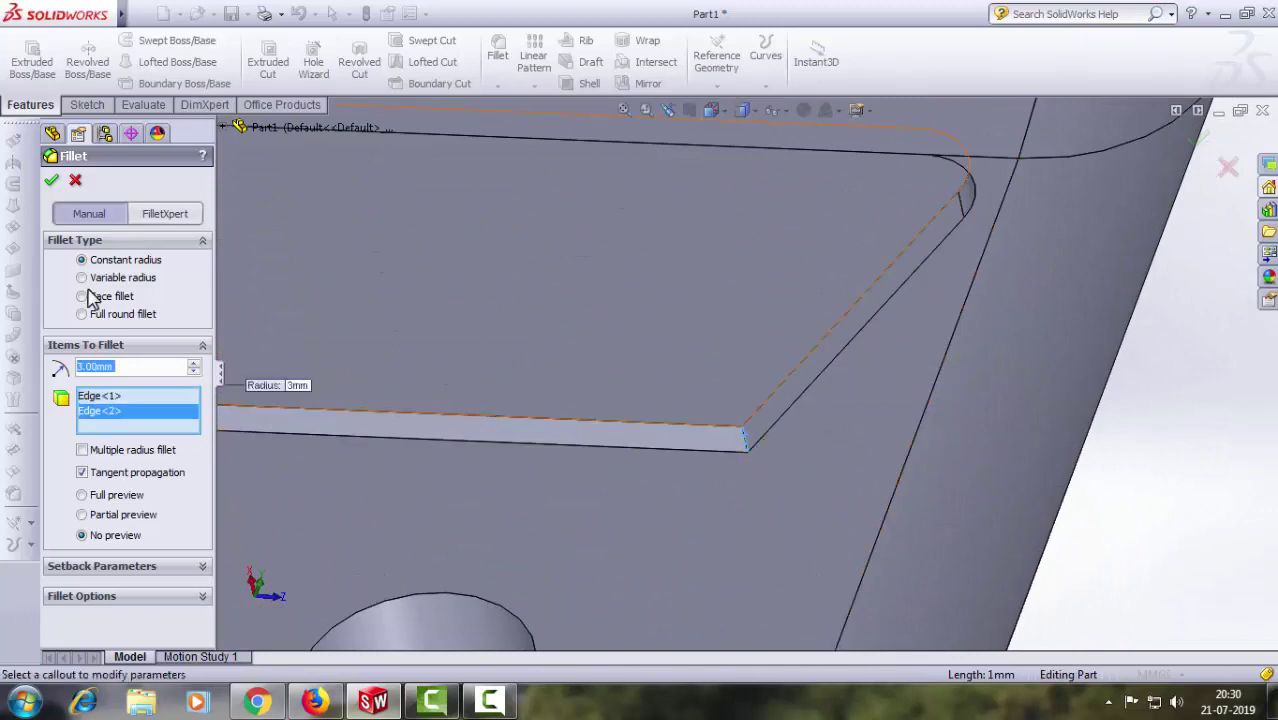
pyautogui.click(52, 181)
pyautogui.scroll(3, 869, 456)
pyautogui.moveTo(869, 456)
pyautogui.mouseDown(button='middle')
pyautogui.moveTo(1033, 425)
pyautogui.moveTo(833, 334)
pyautogui.moveTo(855, 370)
pyautogui.moveTo(765, 280)
pyautogui.moveTo(893, 257)
pyautogui.moveTo(928, 359)
pyautogui.moveTo(913, 343)
pyautogui.mouseUp(button='middle')
pyautogui.scroll(3, 1033, 425)
pyautogui.scroll(2, 1013, 414)
pyautogui.scroll(-2, 855, 370)
pyautogui.scroll(-1, 928, 359)
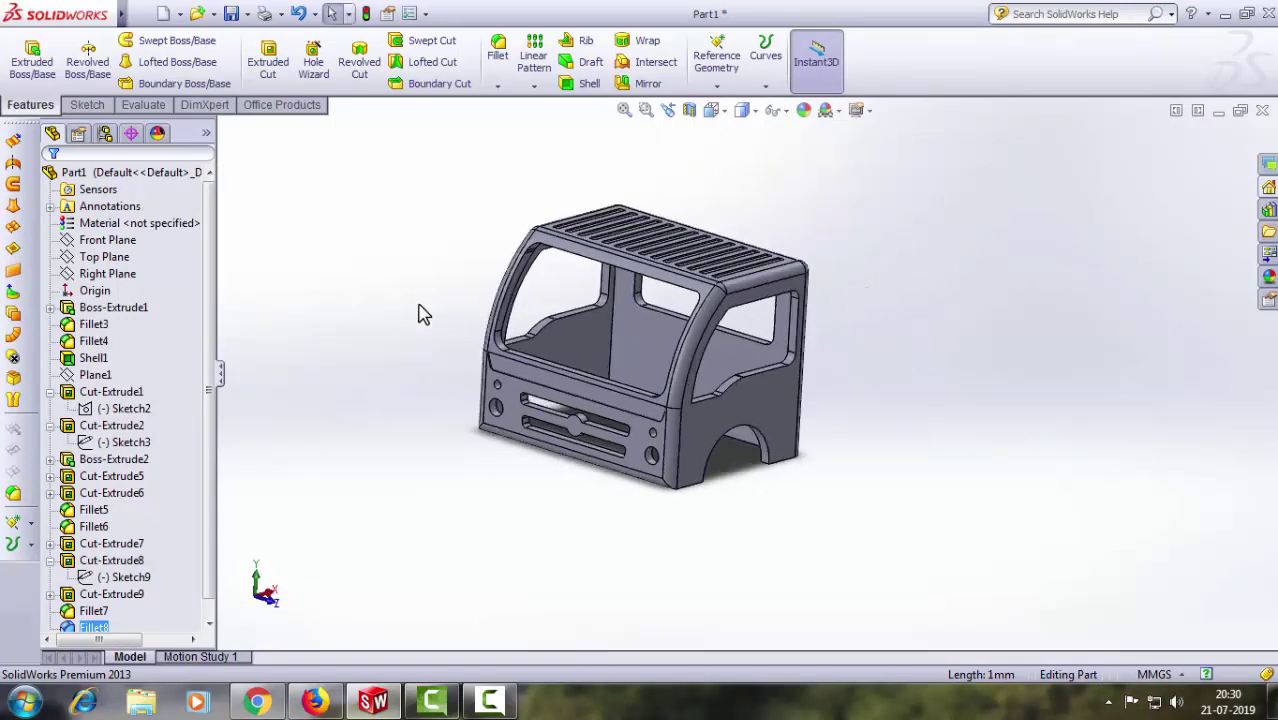
pyautogui.moveTo(483, 412)
pyautogui.mouseDown(button='middle')
pyautogui.moveTo(465, 426)
pyautogui.moveTo(505, 466)
pyautogui.mouseUp(button='middle')
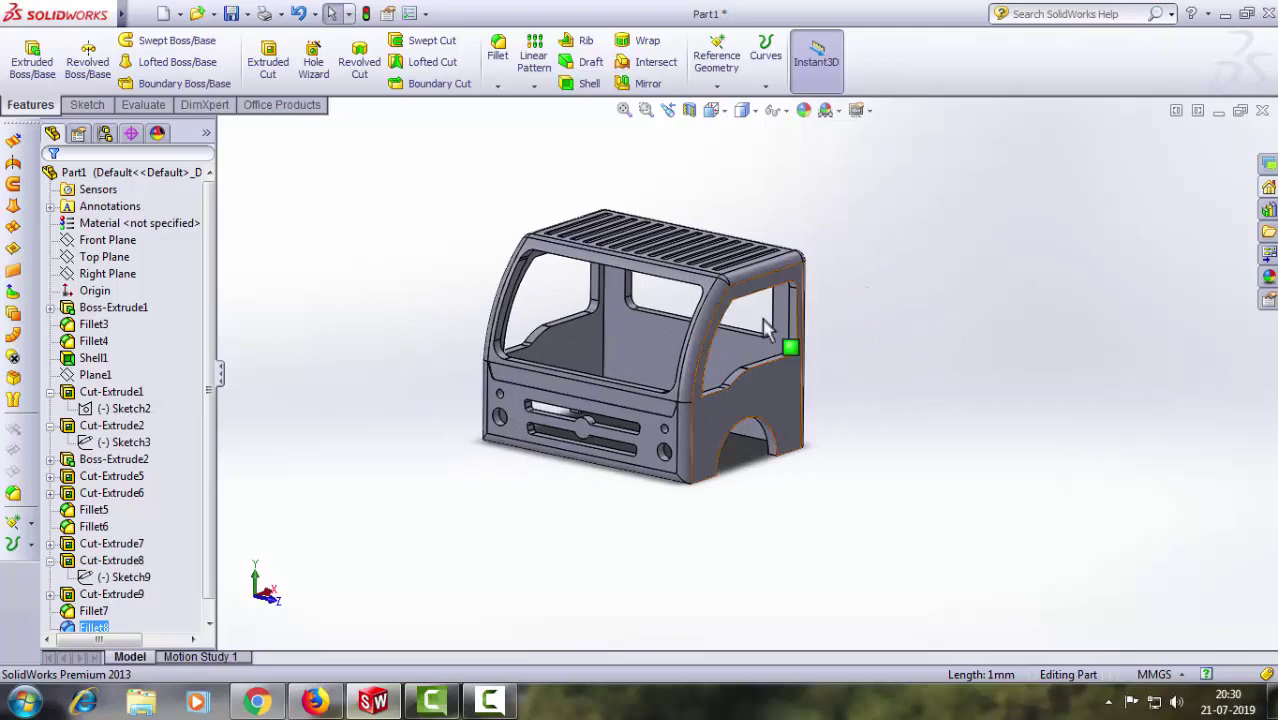
pyautogui.scroll(-2, 745, 340)
pyautogui.moveTo(745, 340)
pyautogui.mouseDown(button='middle')
pyautogui.moveTo(690, 245)
pyautogui.moveTo(685, 262)
pyautogui.moveTo(764, 268)
pyautogui.moveTo(699, 277)
pyautogui.moveTo(913, 271)
pyautogui.moveTo(848, 287)
pyautogui.moveTo(747, 274)
pyautogui.moveTo(904, 271)
pyautogui.moveTo(950, 371)
pyautogui.moveTo(898, 322)
pyautogui.moveTo(941, 286)
pyautogui.moveTo(930, 269)
pyautogui.moveTo(907, 286)
pyautogui.moveTo(1032, 301)
pyautogui.moveTo(1078, 334)
pyautogui.moveTo(1007, 362)
pyautogui.moveTo(907, 348)
pyautogui.moveTo(925, 405)
pyautogui.moveTo(970, 323)
pyautogui.moveTo(945, 317)
pyautogui.moveTo(941, 351)
pyautogui.mouseUp(button='middle')
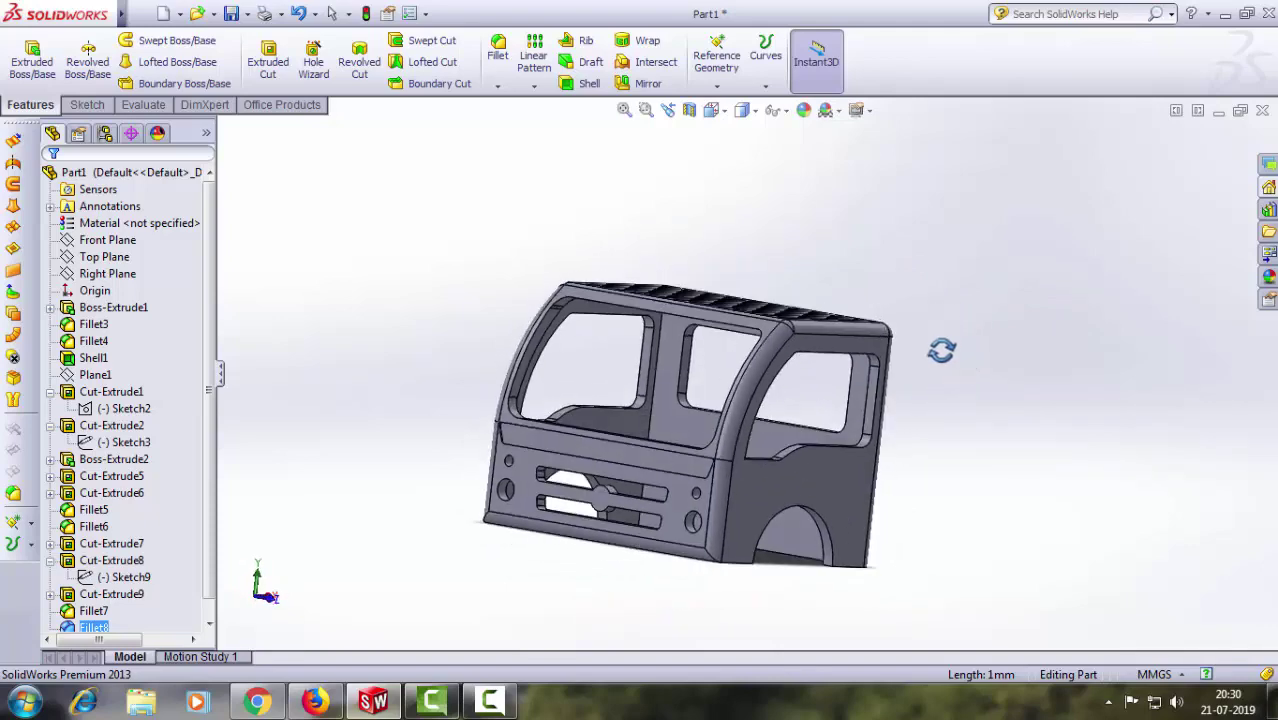
# Step: Try colouring individual side faces of the cab, then cancel the per-face colouring
pyautogui.click(804, 111)
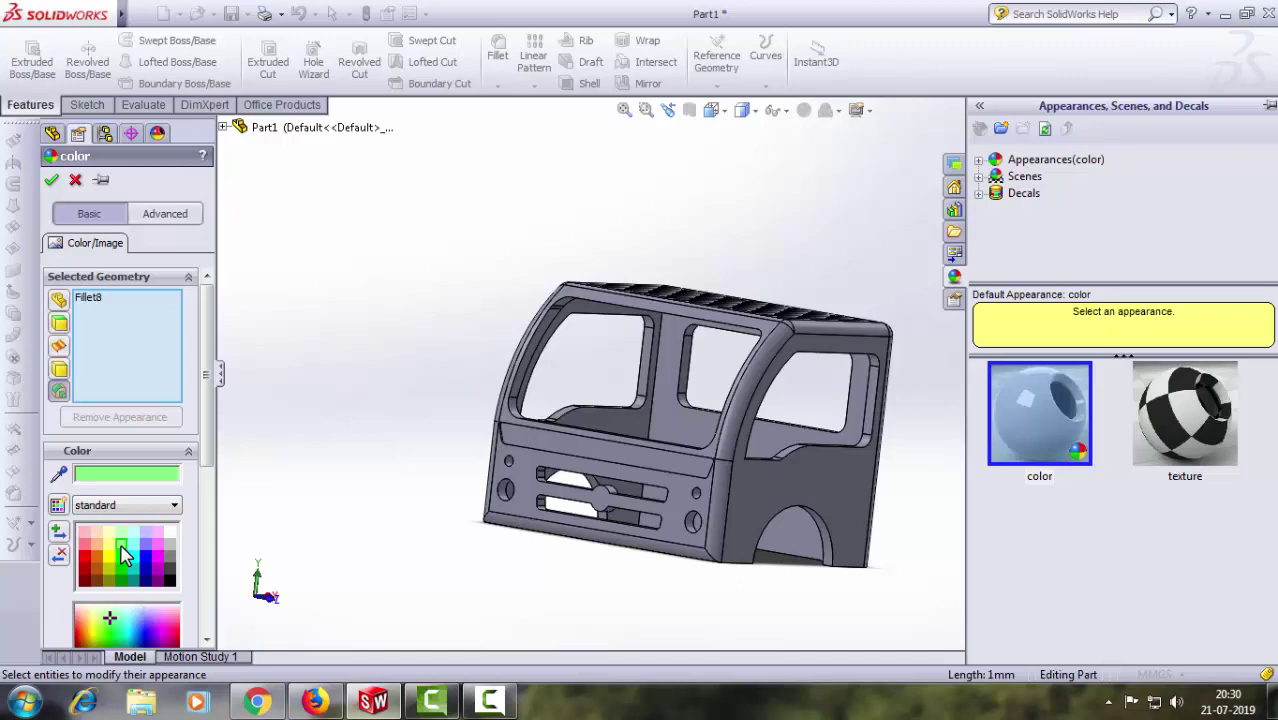
pyautogui.click(51, 182)
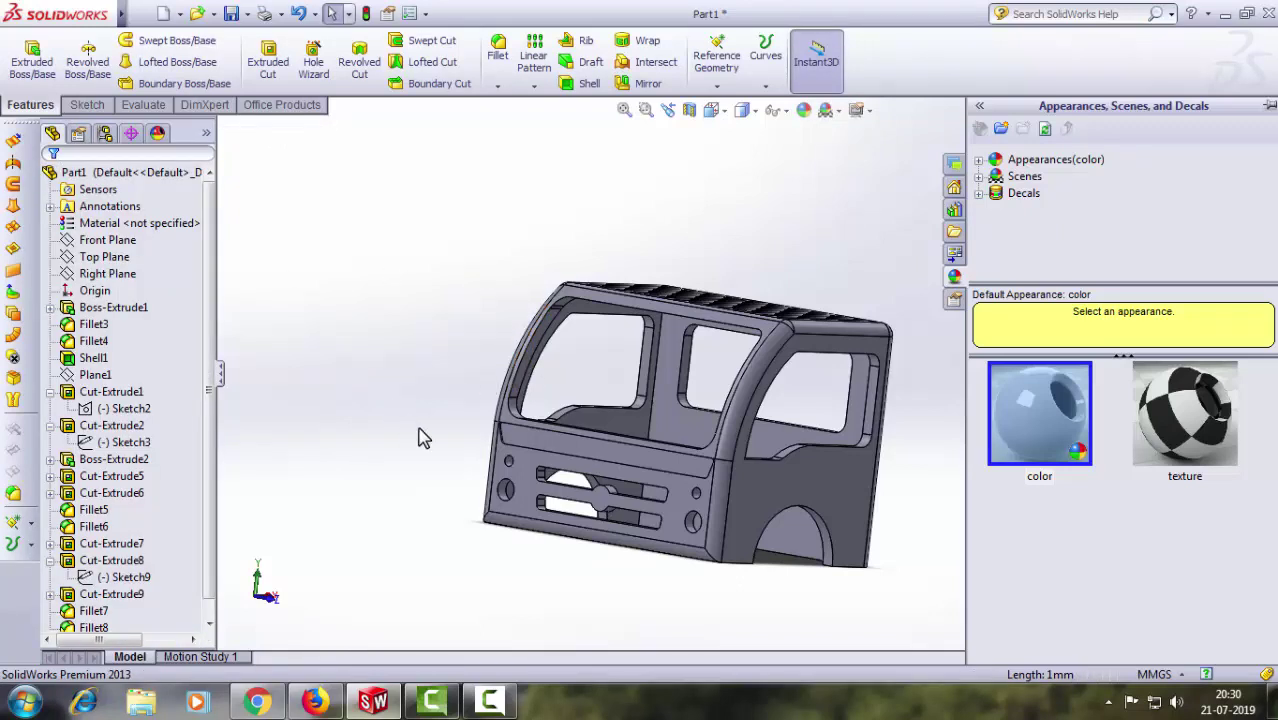
pyautogui.click(933, 497)
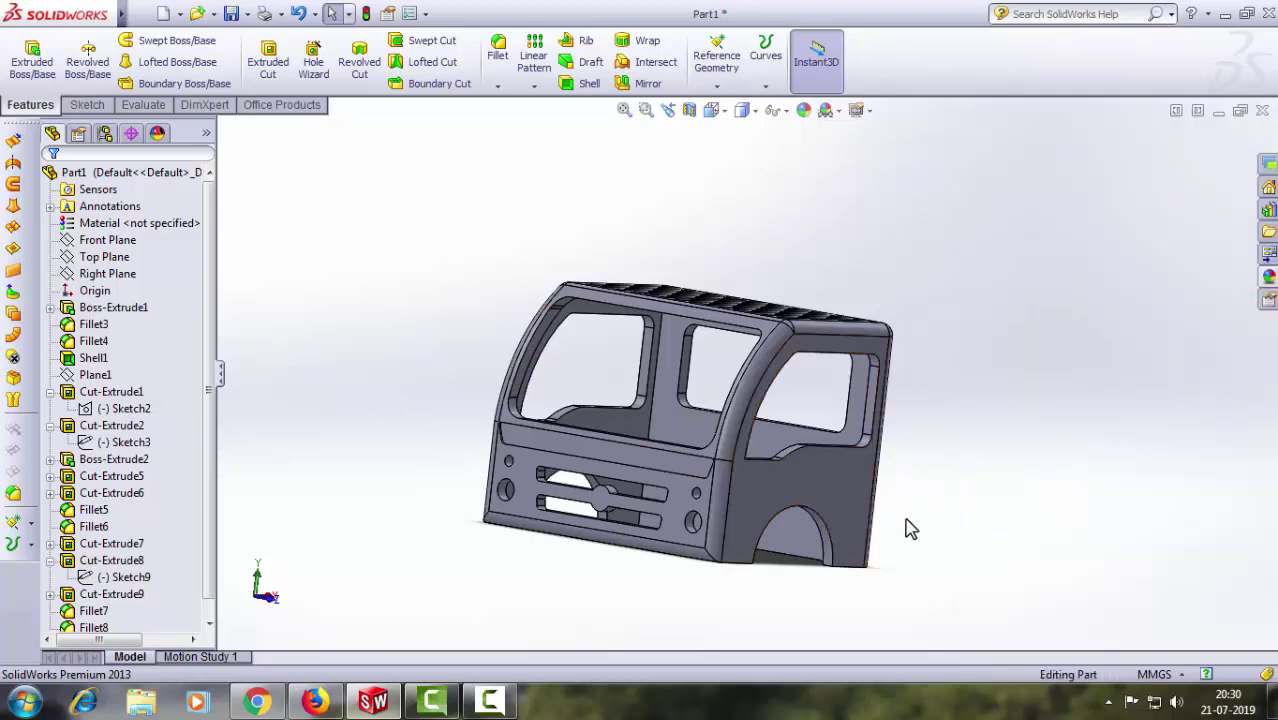
pyautogui.moveTo(912, 525); pyautogui.dragTo(858, 558, button='middle')
pyautogui.click(845, 562)
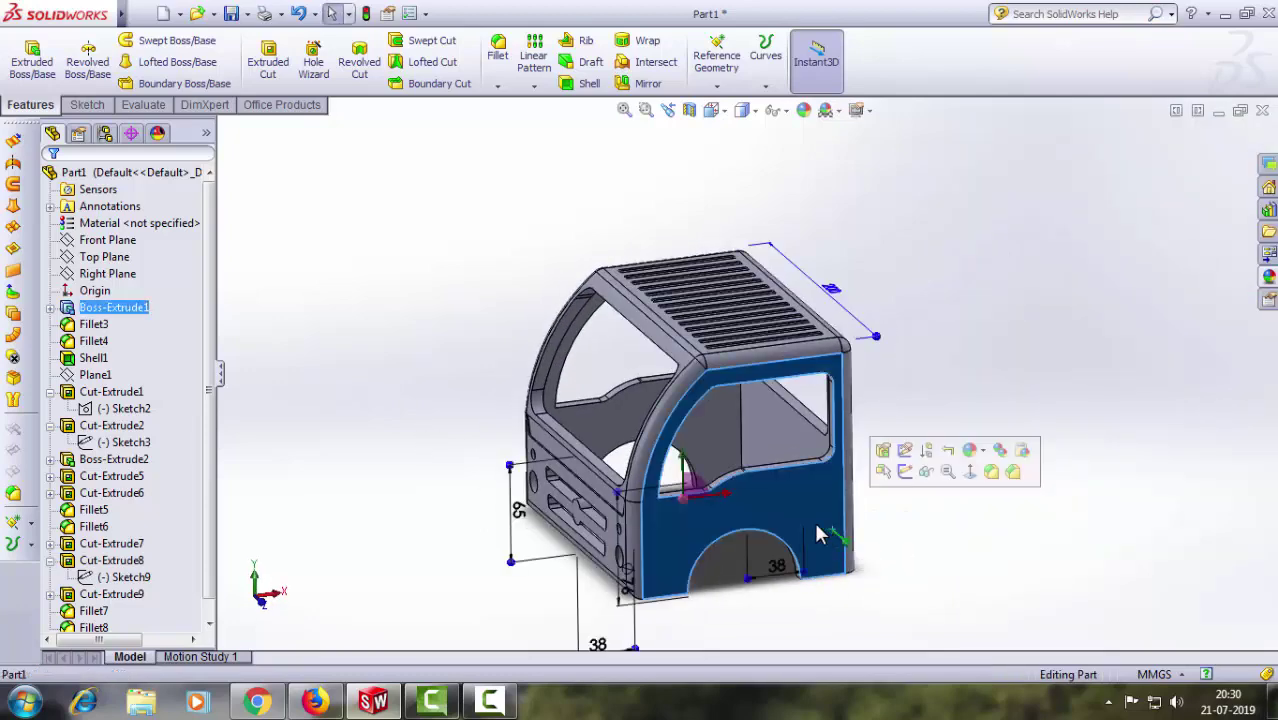
pyautogui.click(803, 110)
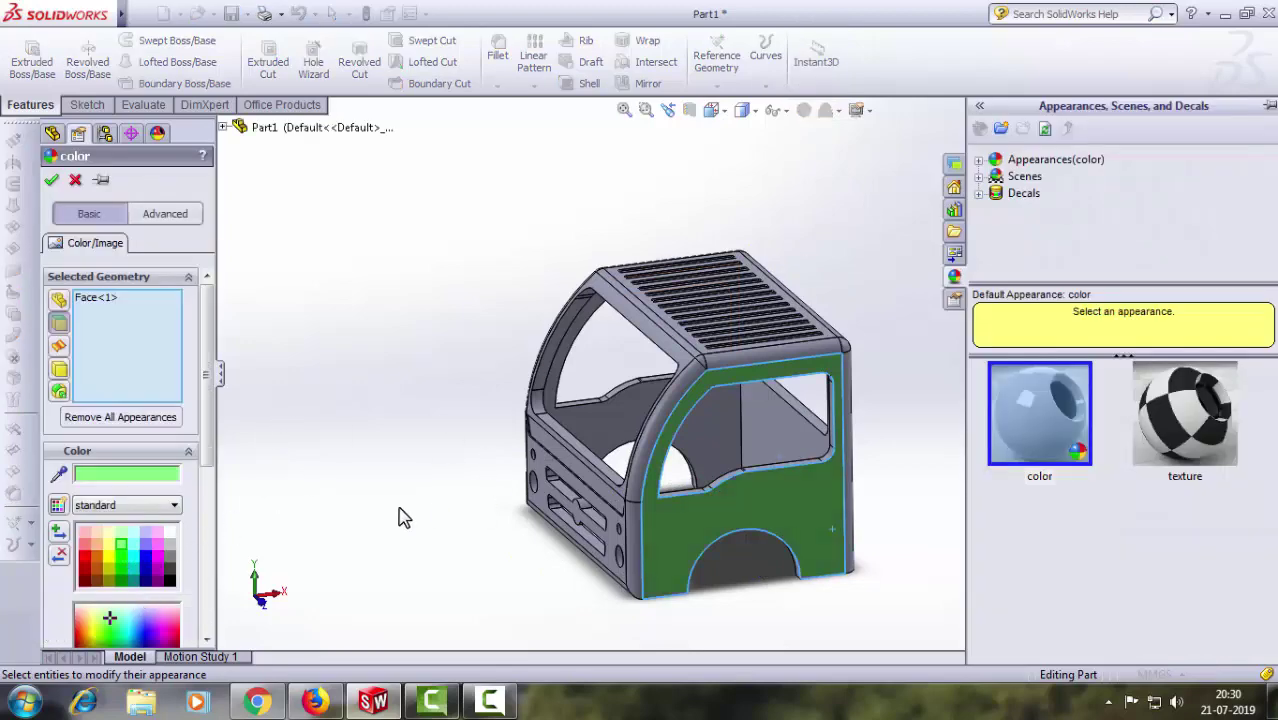
pyautogui.moveTo(403, 517); pyautogui.dragTo(526, 506, button='middle')
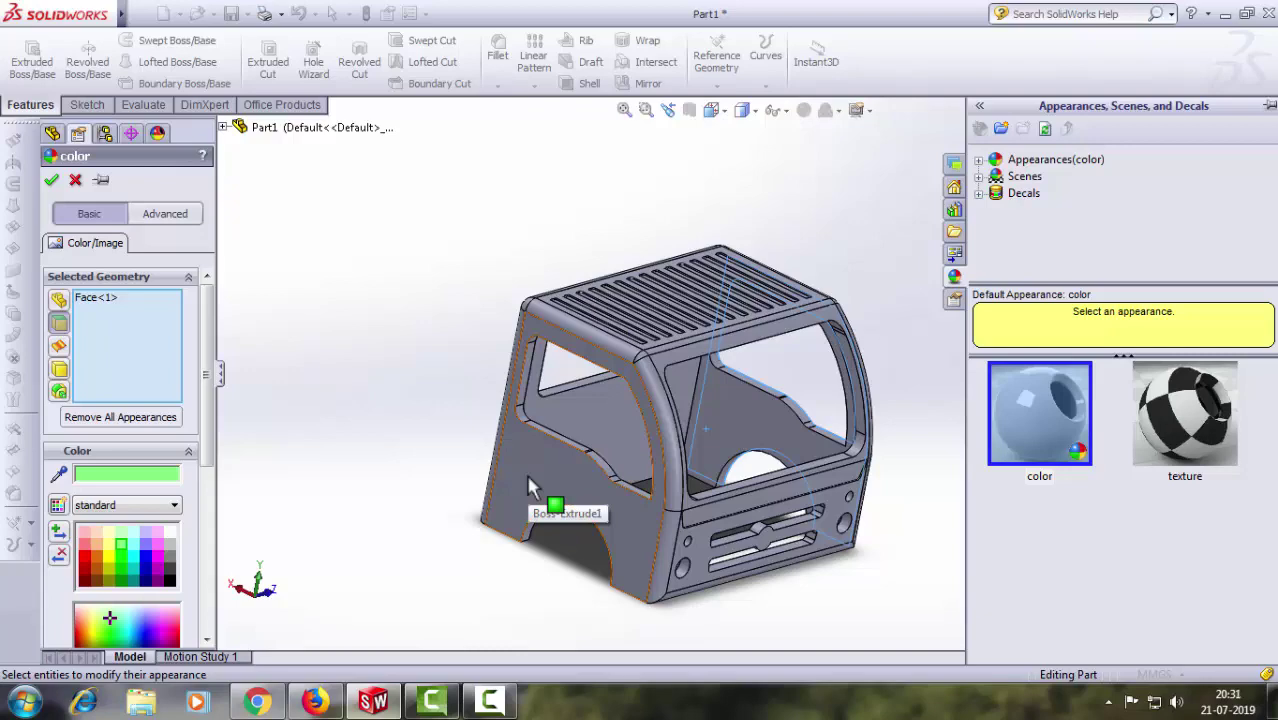
pyautogui.click(530, 480)
pyautogui.moveTo(451, 550)
pyautogui.mouseDown(button='middle')
pyautogui.moveTo(457, 508)
pyautogui.moveTo(422, 551)
pyautogui.moveTo(585, 562)
pyautogui.moveTo(494, 562)
pyautogui.moveTo(337, 487)
pyautogui.mouseUp(button='middle')
pyautogui.click(75, 180)
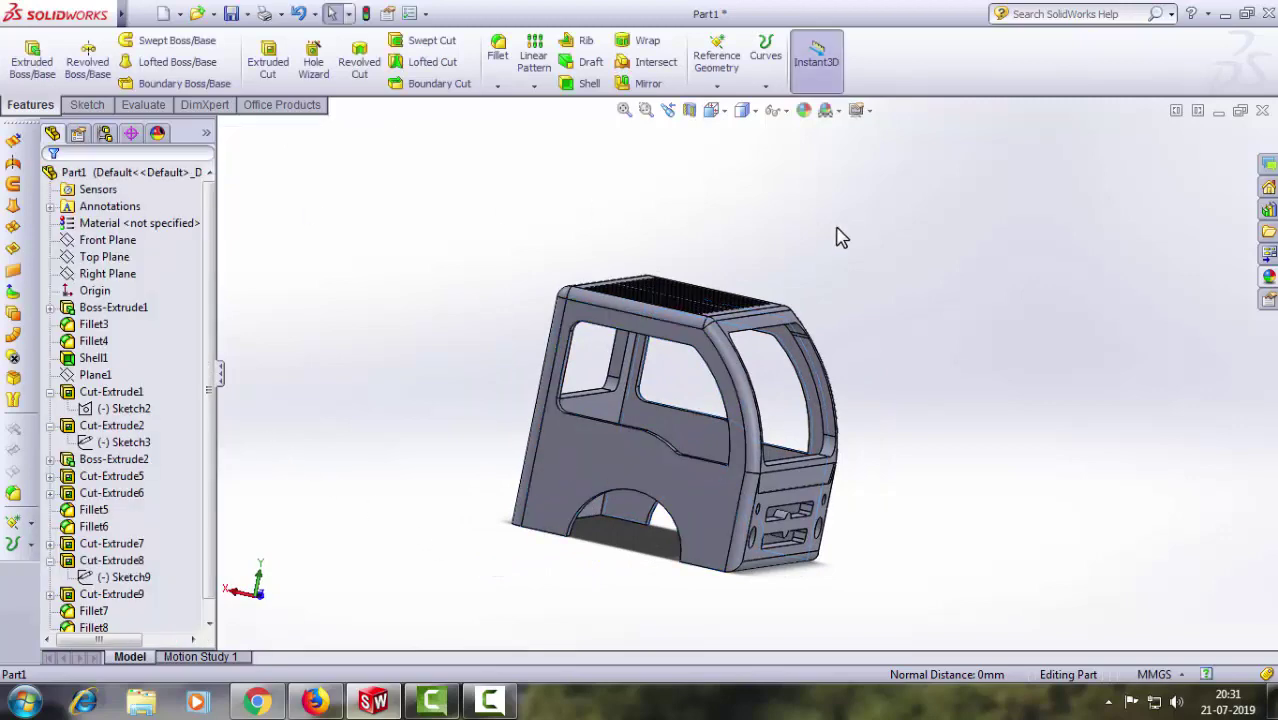
# Step: Select the whole cab body and apply a light green colour
pyautogui.click(462, 572)
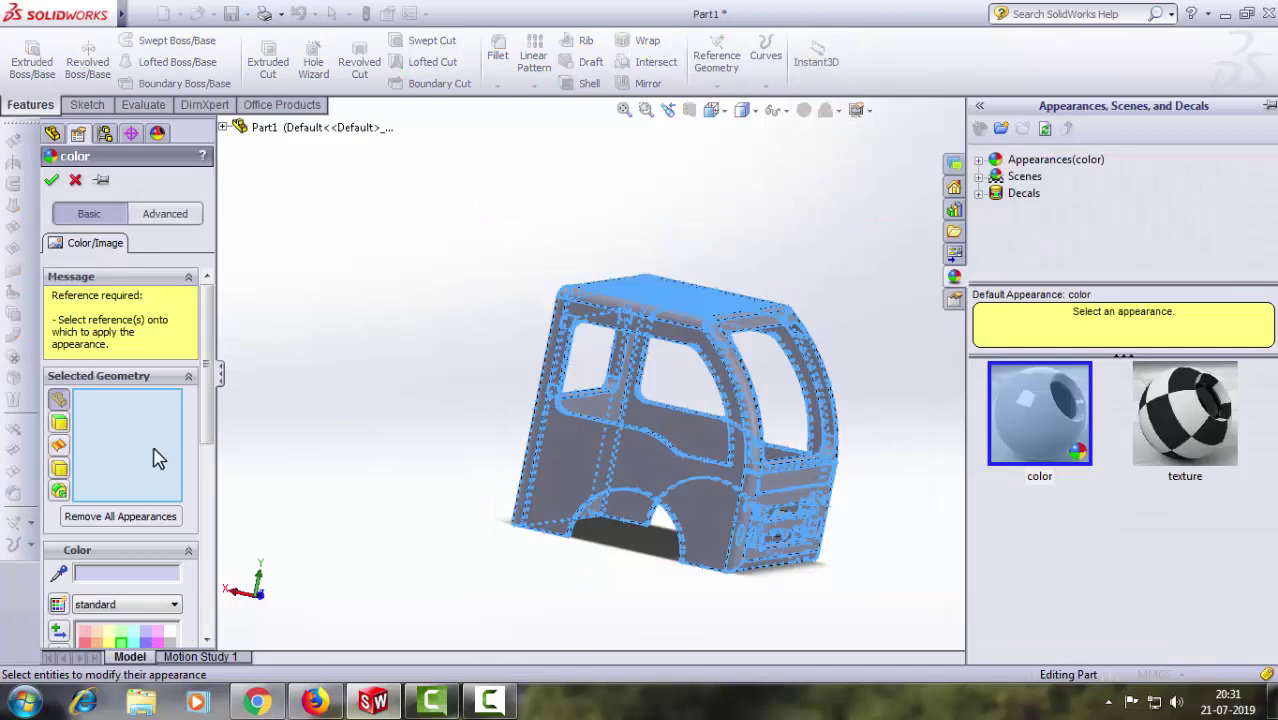
pyautogui.moveTo(210, 438); pyautogui.dragTo(205, 519)
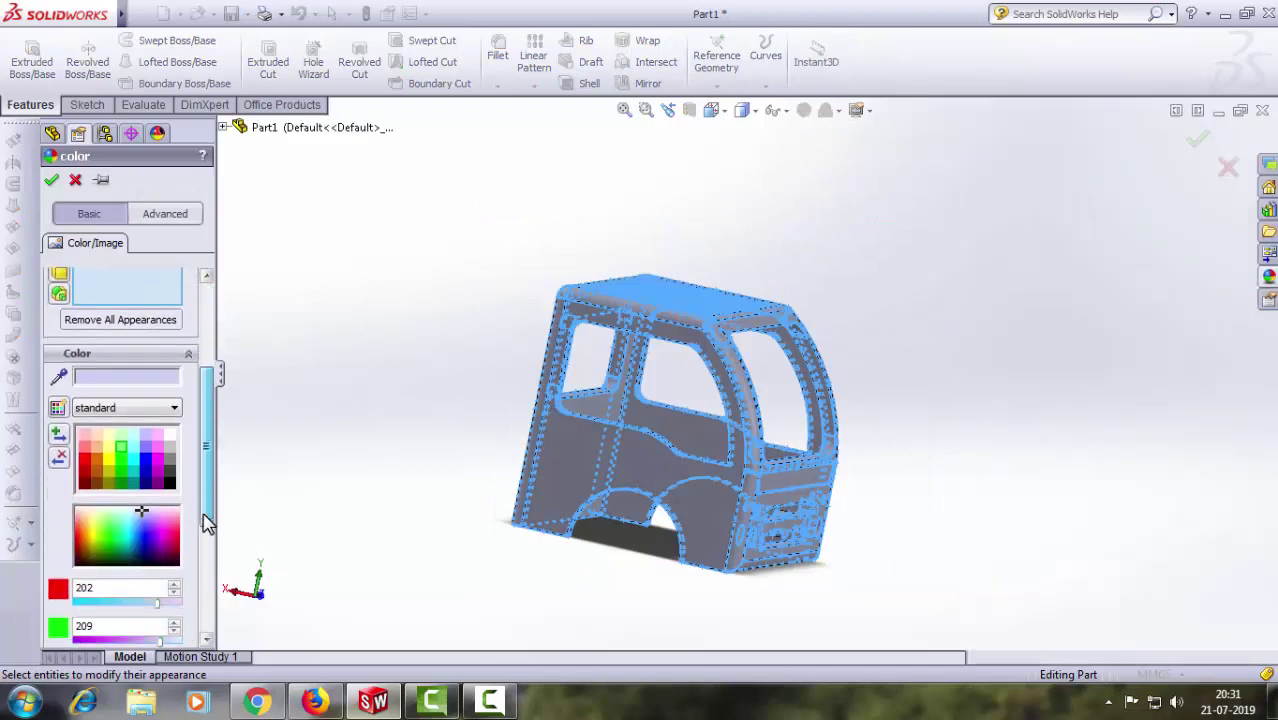
pyautogui.click(122, 450)
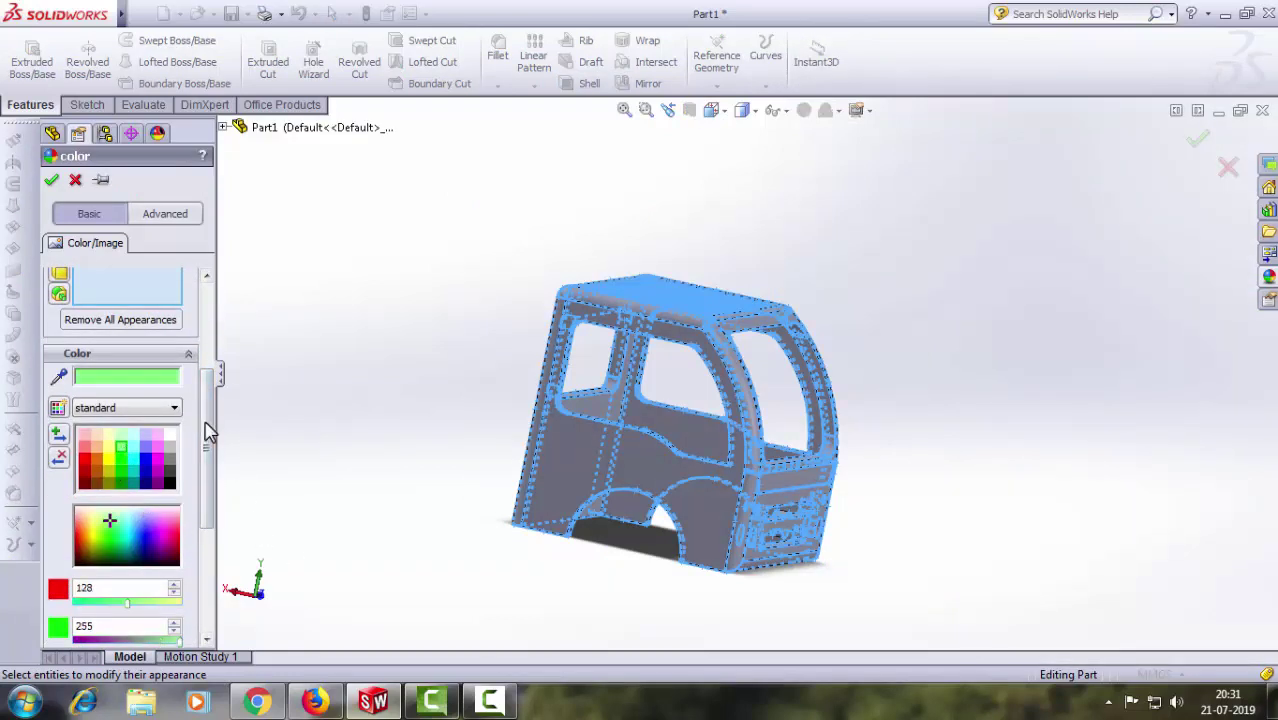
pyautogui.click(50, 182)
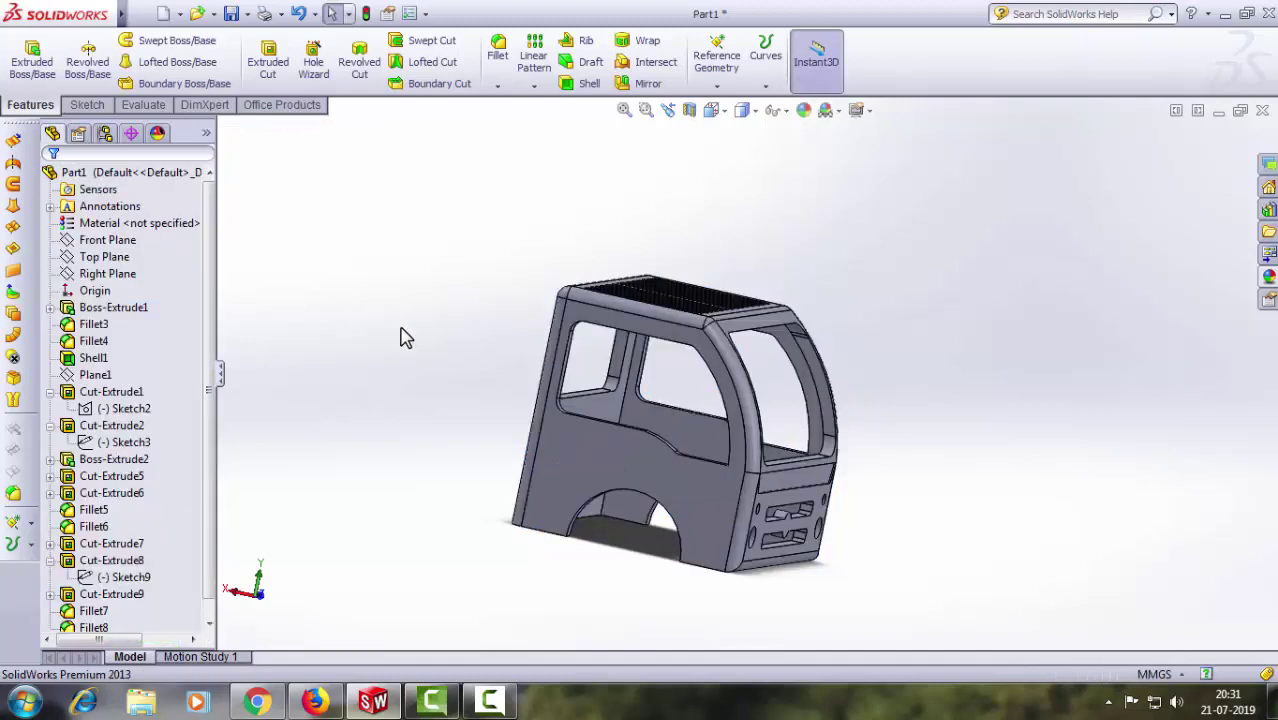
pyautogui.moveTo(502, 418); pyautogui.dragTo(357, 464, button='middle')
pyautogui.moveTo(699, 394); pyautogui.dragTo(405, 532, button='middle')
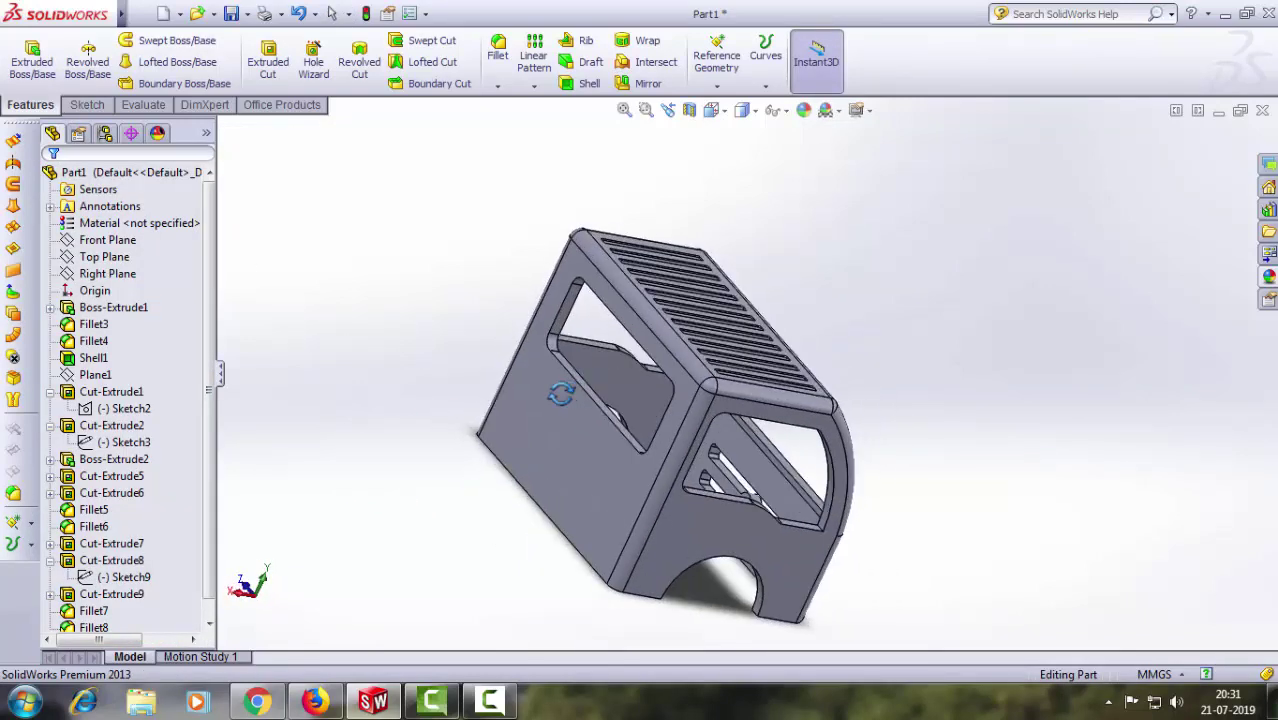
pyautogui.click(209, 623)
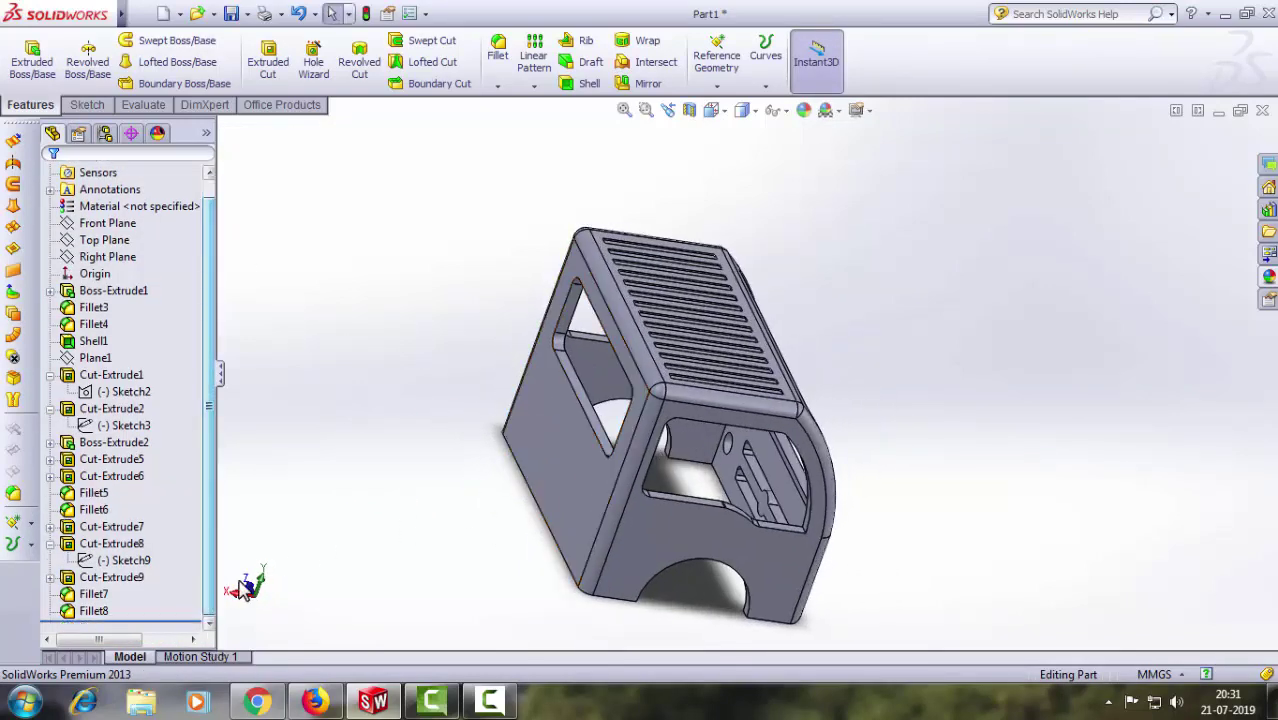
pyautogui.moveTo(645, 517)
pyautogui.mouseDown(button='middle')
pyautogui.moveTo(945, 345)
pyautogui.moveTo(874, 400)
pyautogui.mouseUp(button='middle')
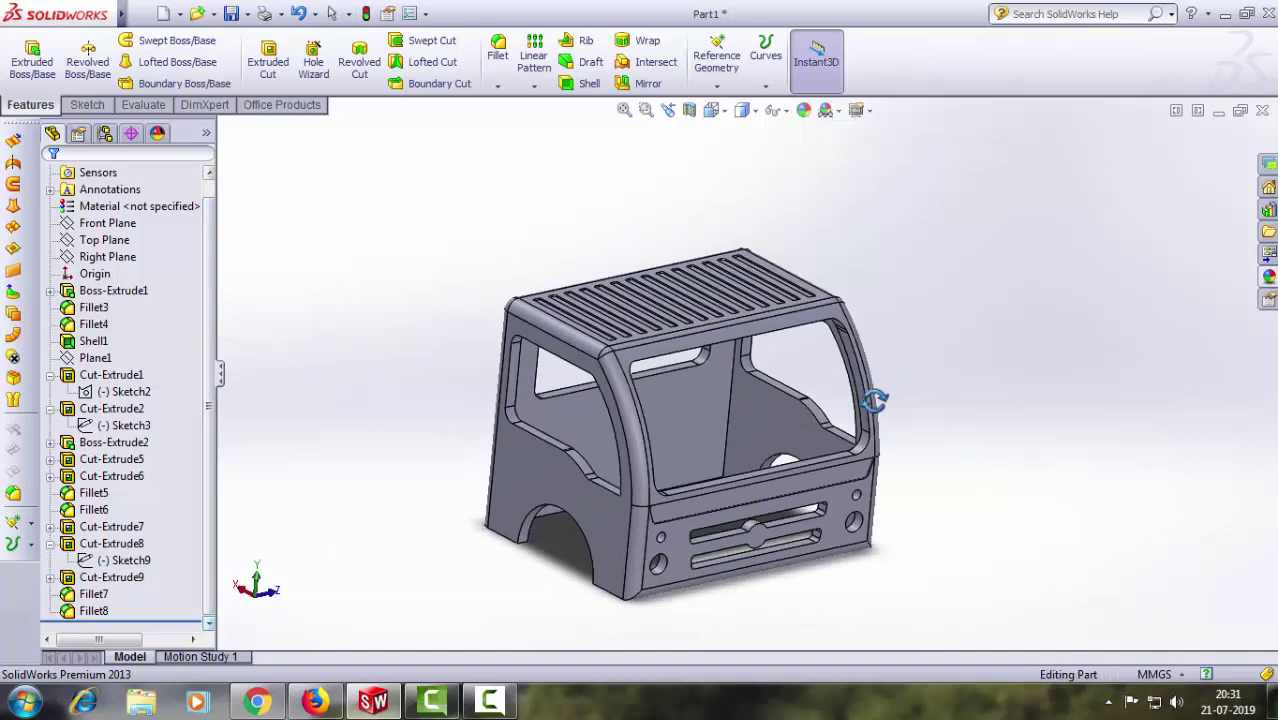
pyautogui.moveTo(1029, 217); pyautogui.dragTo(434, 611)
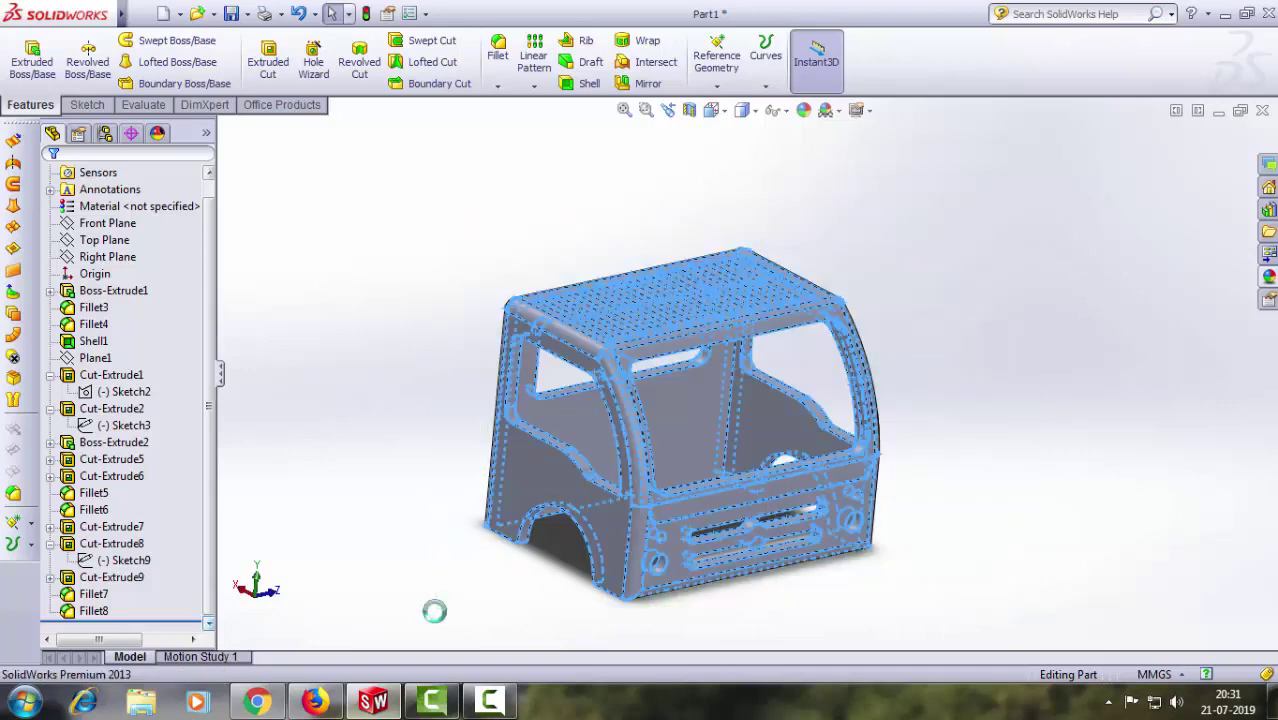
pyautogui.click(425, 540)
pyautogui.click(509, 488)
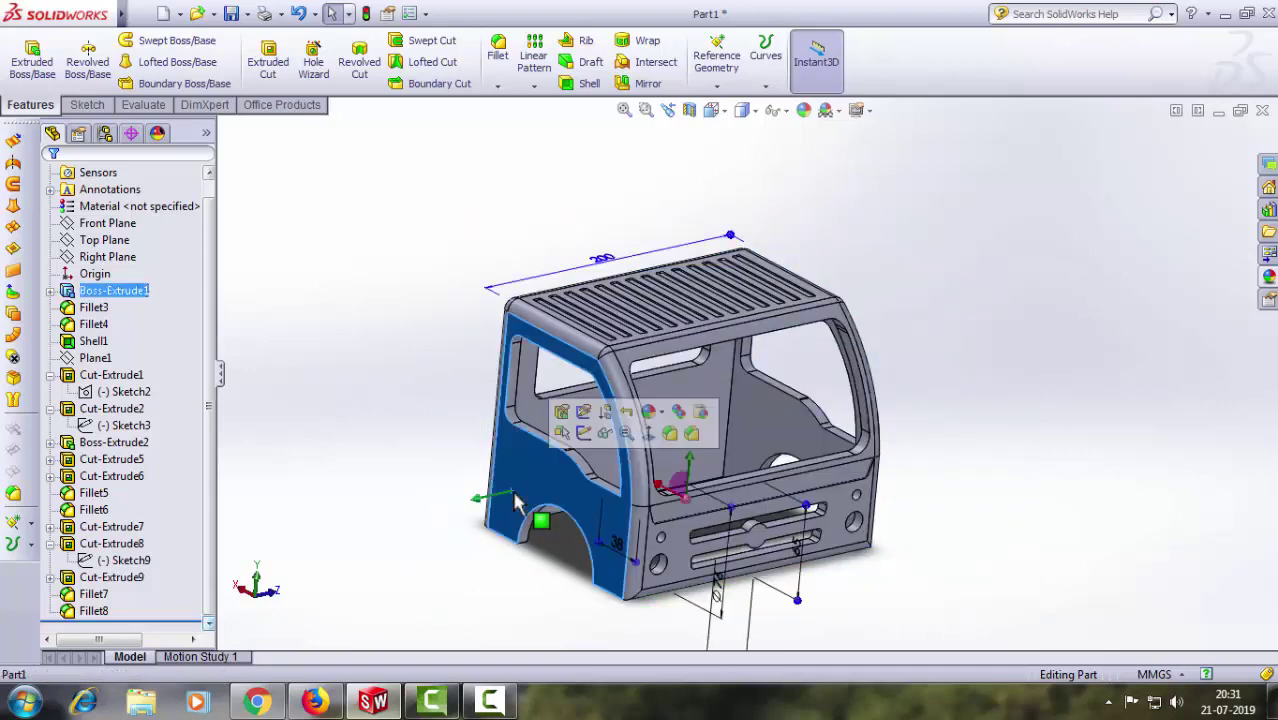
pyautogui.scroll(-3, 560, 470)
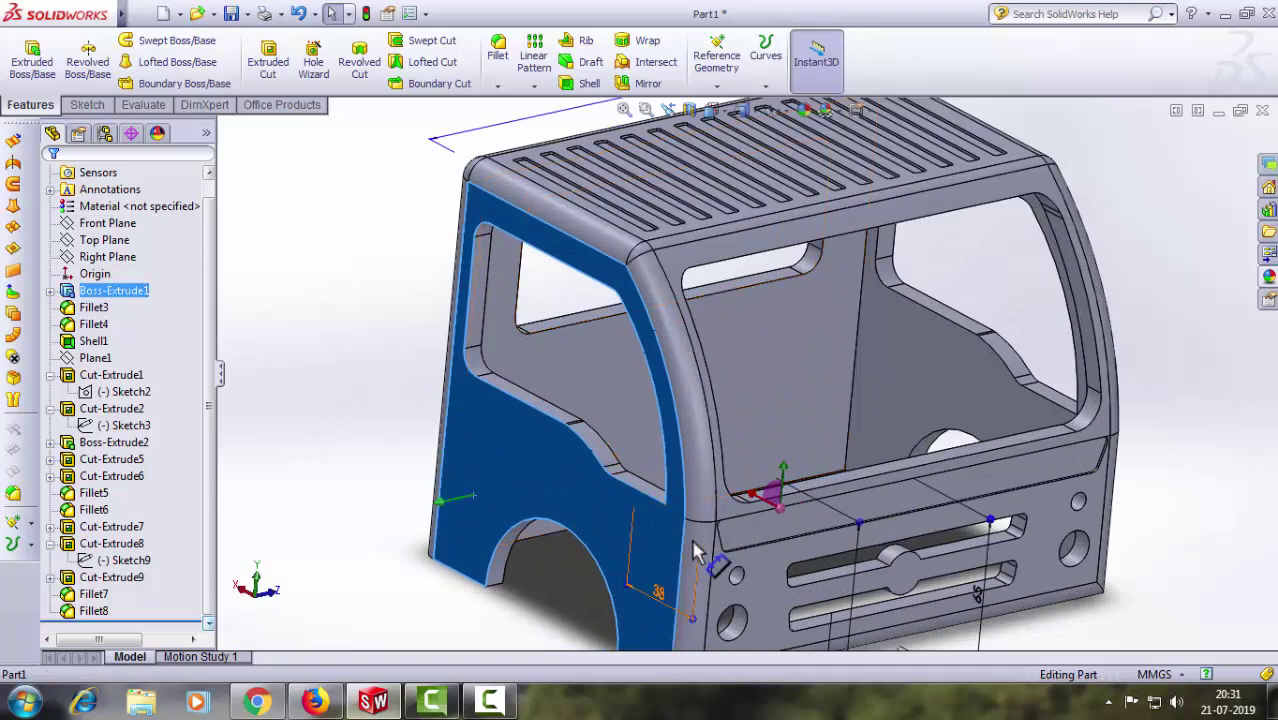
pyautogui.click(686, 613)
pyautogui.click(712, 512)
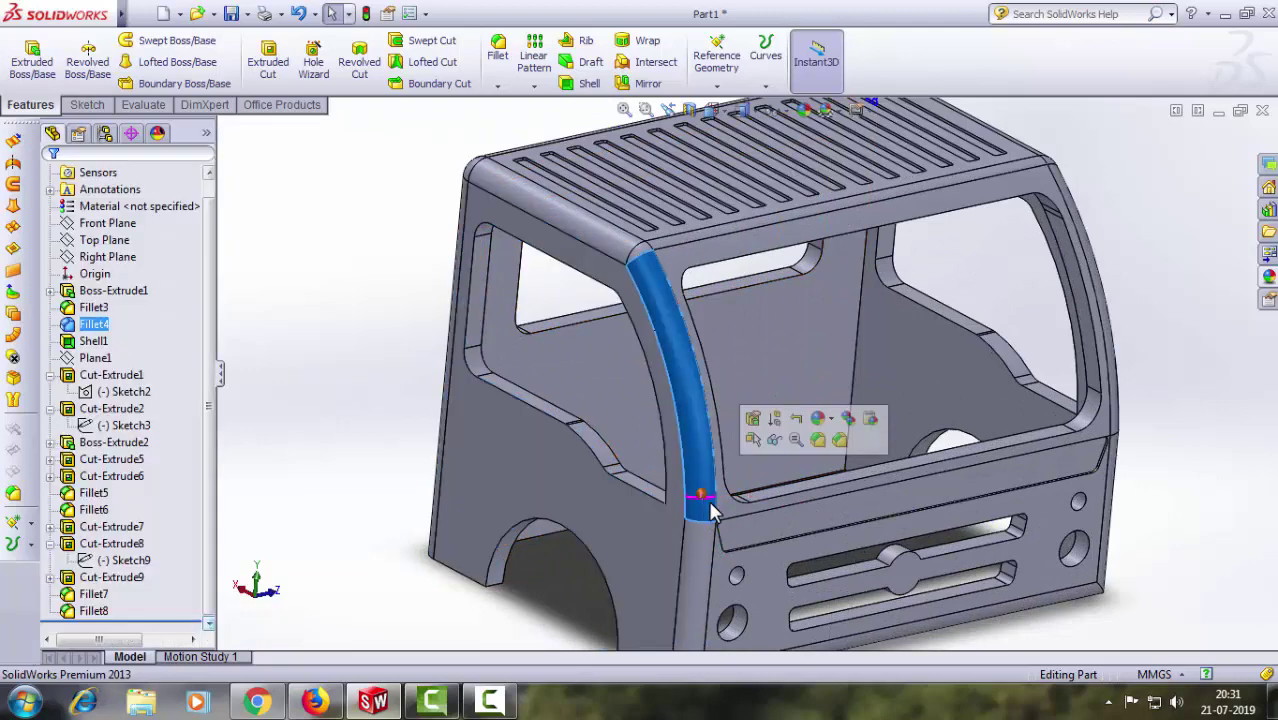
pyautogui.keyDown('ctrl'); pyautogui.click(622, 535); pyautogui.keyUp('ctrl')
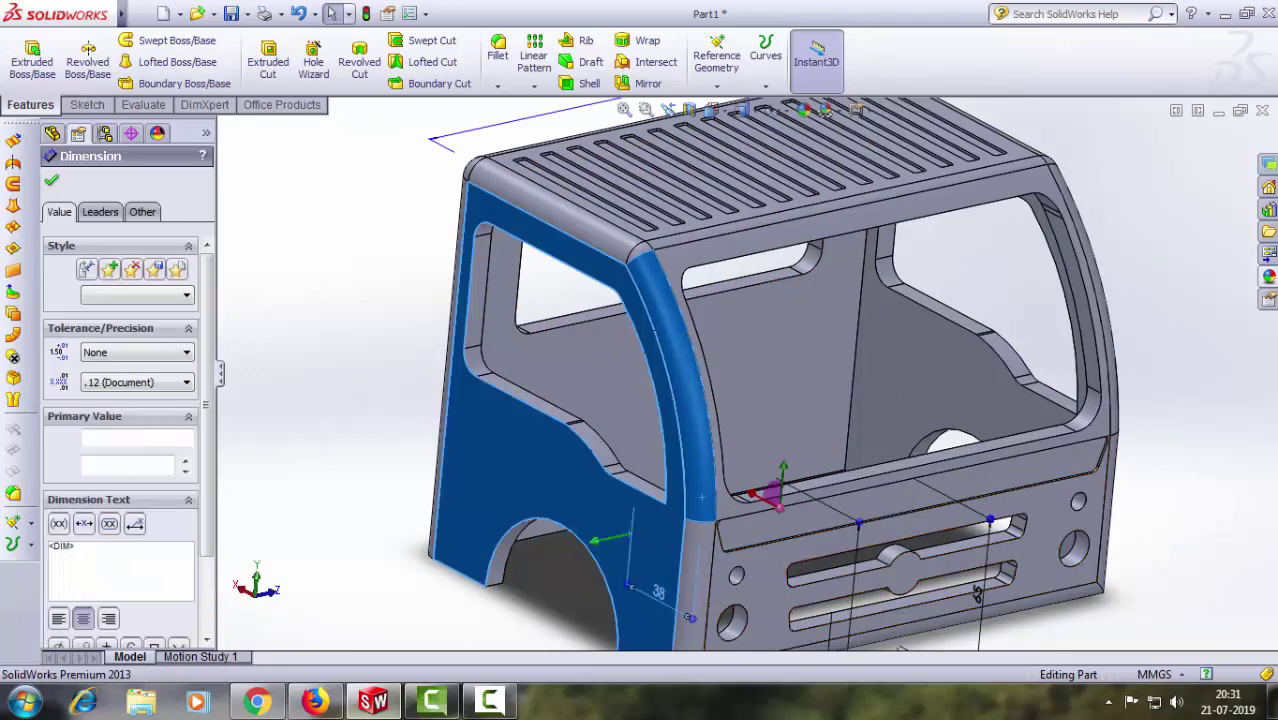
pyautogui.click(690, 615)
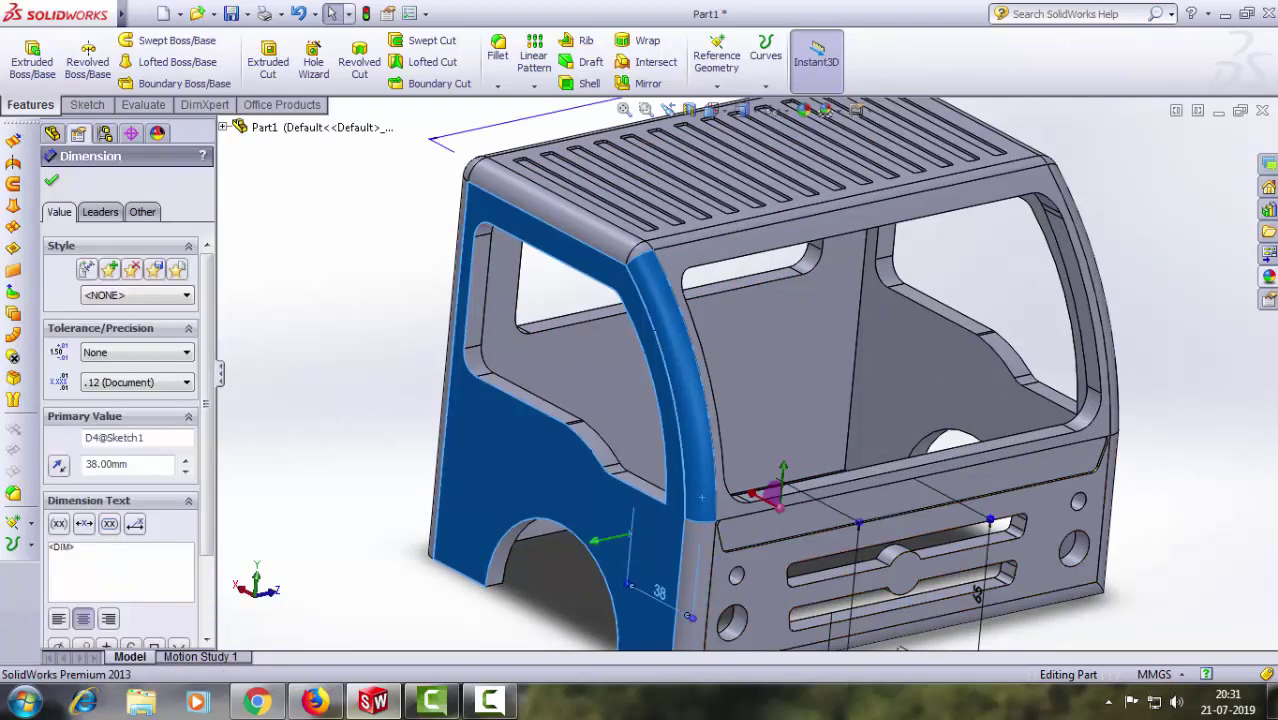
pyautogui.keyDown('ctrl'); pyautogui.click(735, 525); pyautogui.keyUp('ctrl')
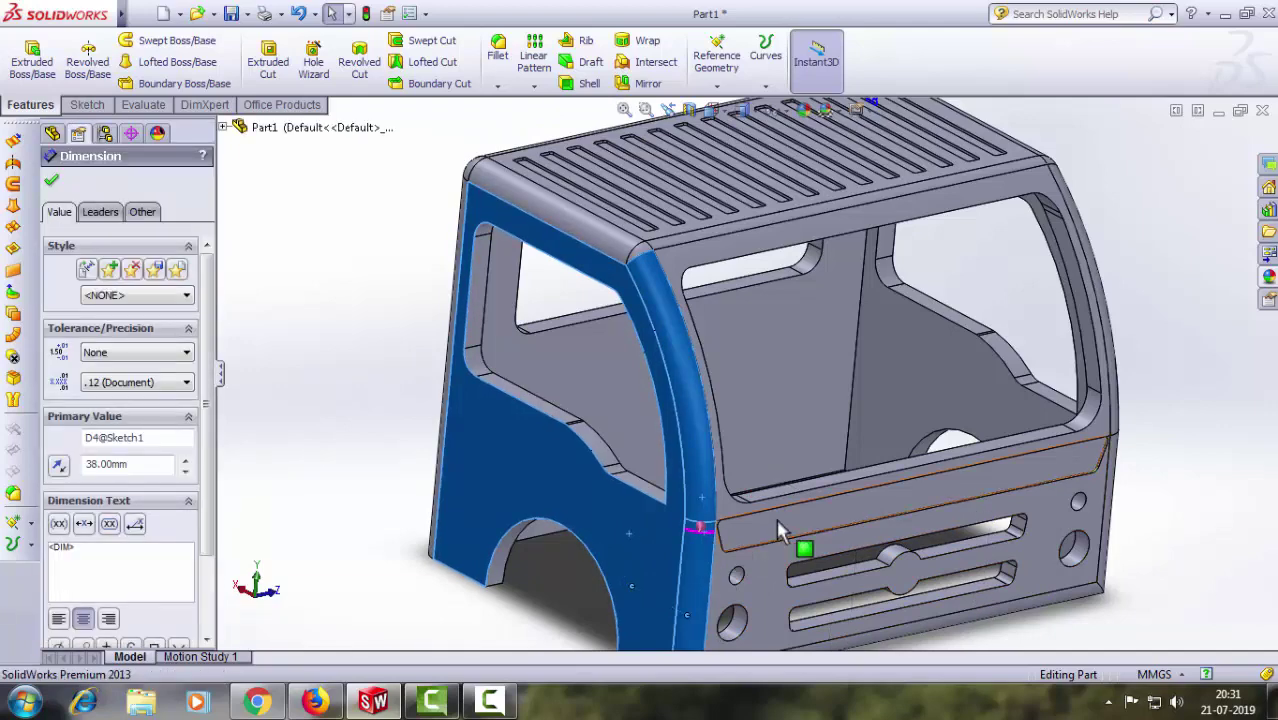
pyautogui.click(328, 436)
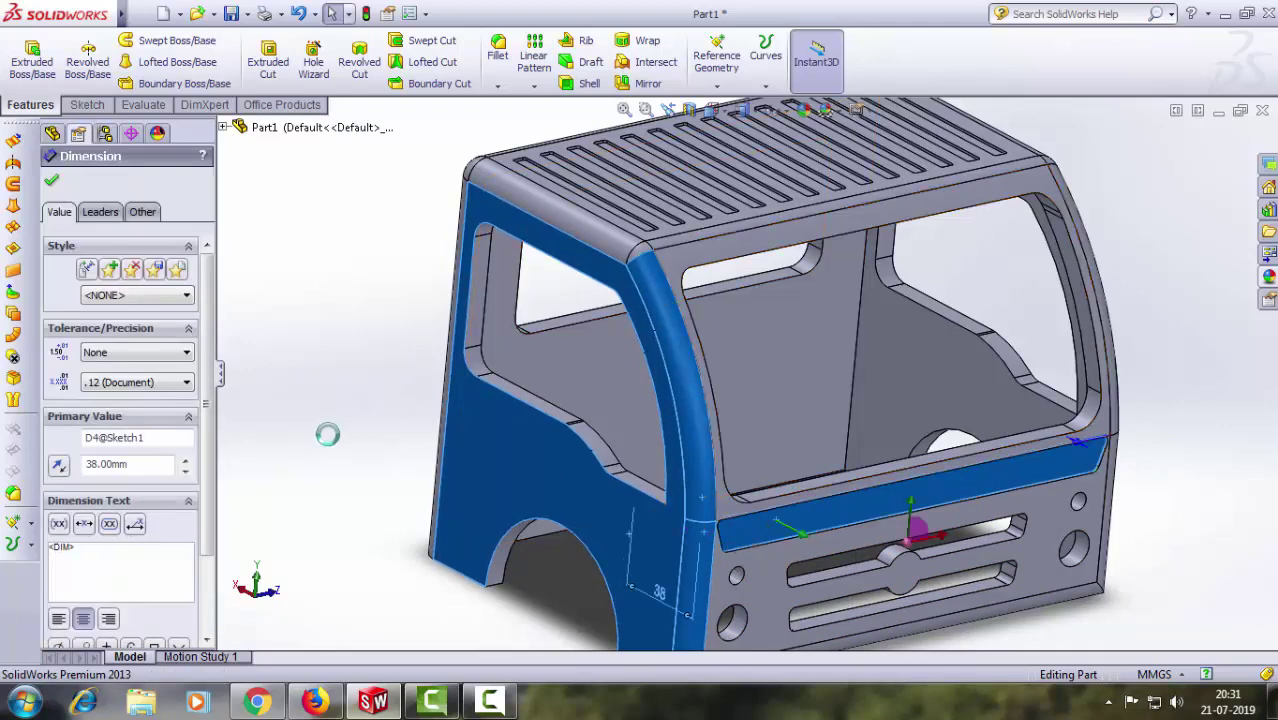
pyautogui.press('f')
pyautogui.moveTo(494, 434)
pyautogui.mouseDown(button='middle')
pyautogui.moveTo(454, 416)
pyautogui.moveTo(437, 317)
pyautogui.mouseUp(button='middle')
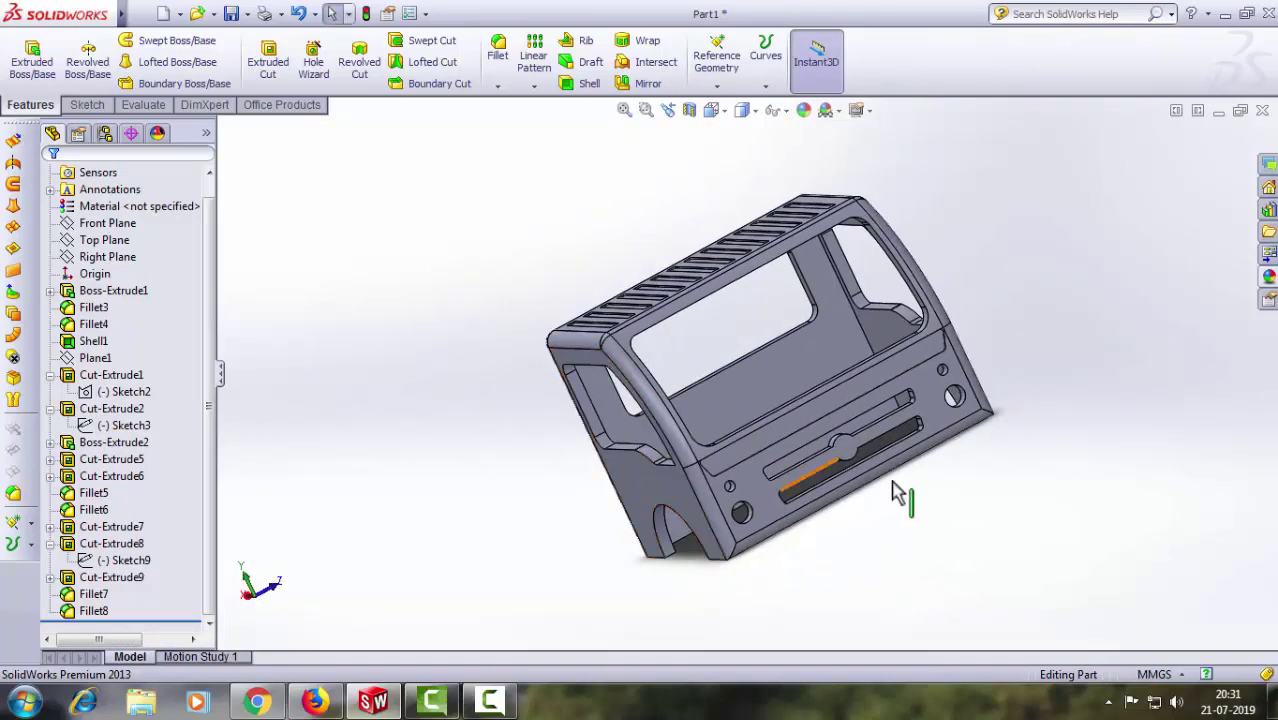
pyautogui.moveTo(899, 491)
pyautogui.mouseDown(button='middle')
pyautogui.moveTo(1056, 354)
pyautogui.moveTo(824, 480)
pyautogui.moveTo(924, 414)
pyautogui.moveTo(861, 414)
pyautogui.moveTo(855, 460)
pyautogui.mouseUp(button='middle')
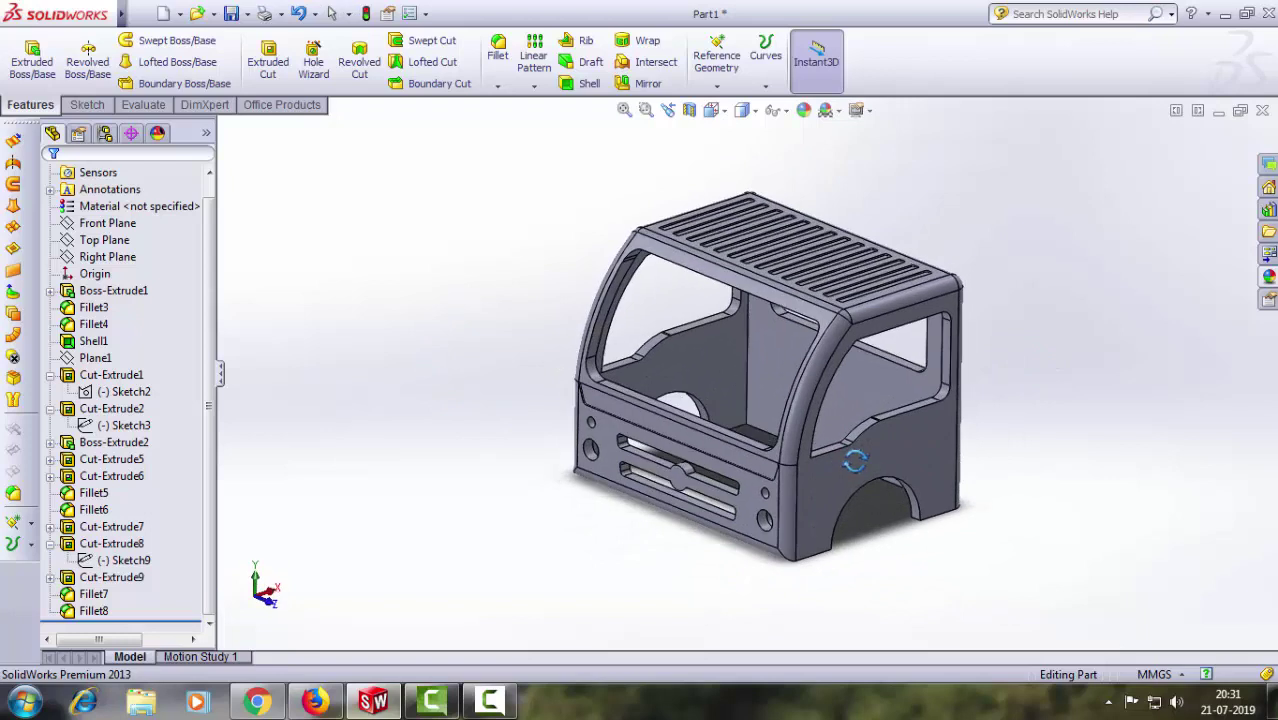
# Step: Open the Appearances library, browse the colour categories, and start editing Part1's appearance
pyautogui.click(1268, 278)
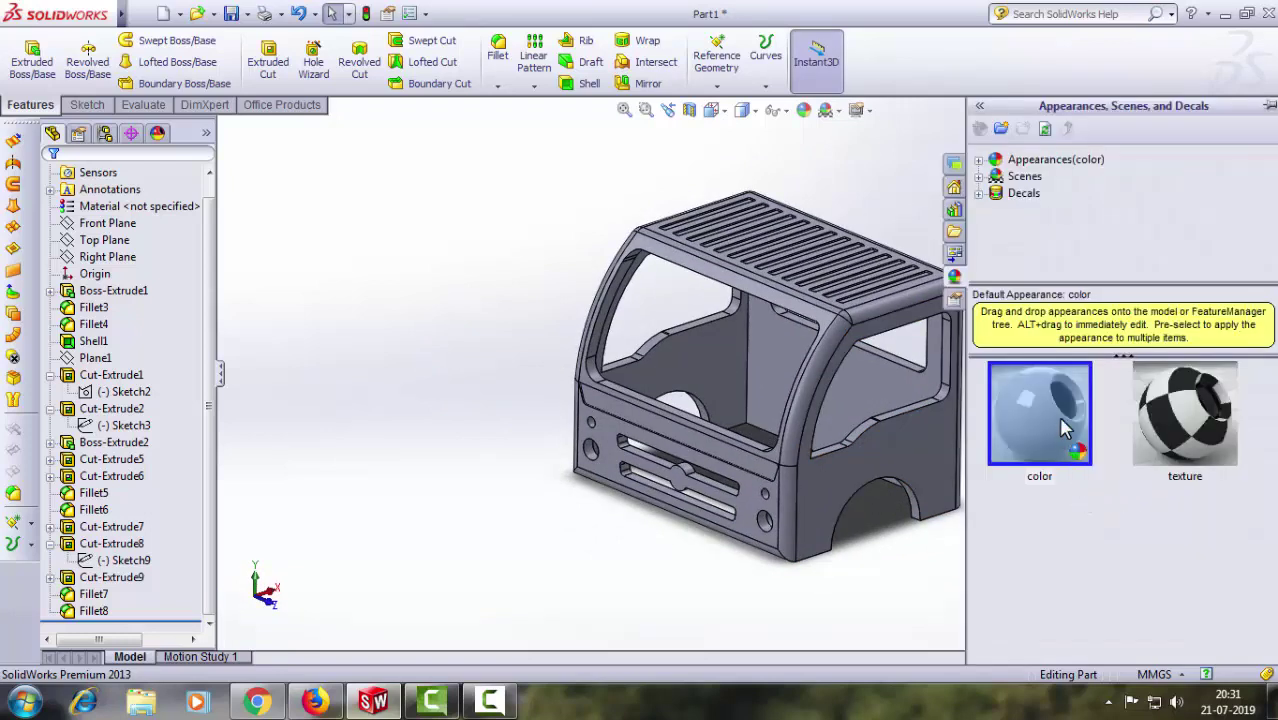
pyautogui.click(1048, 486)
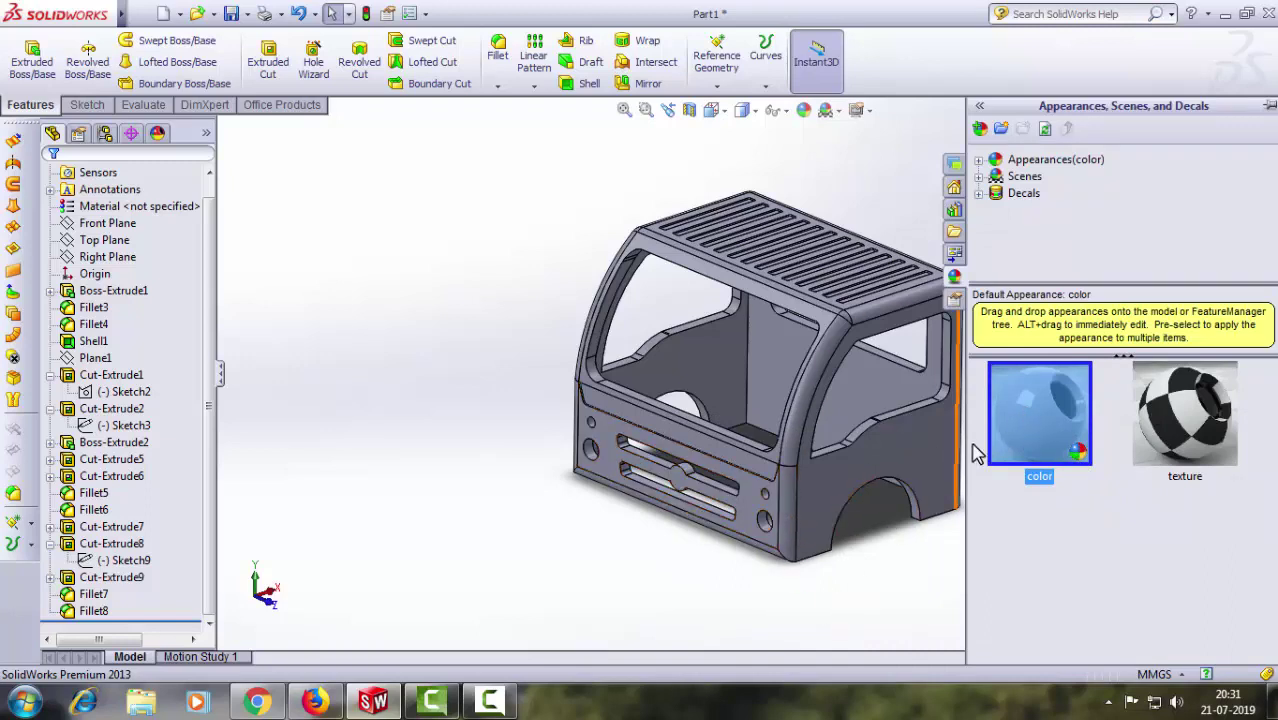
pyautogui.click(1025, 160)
pyautogui.click(979, 160)
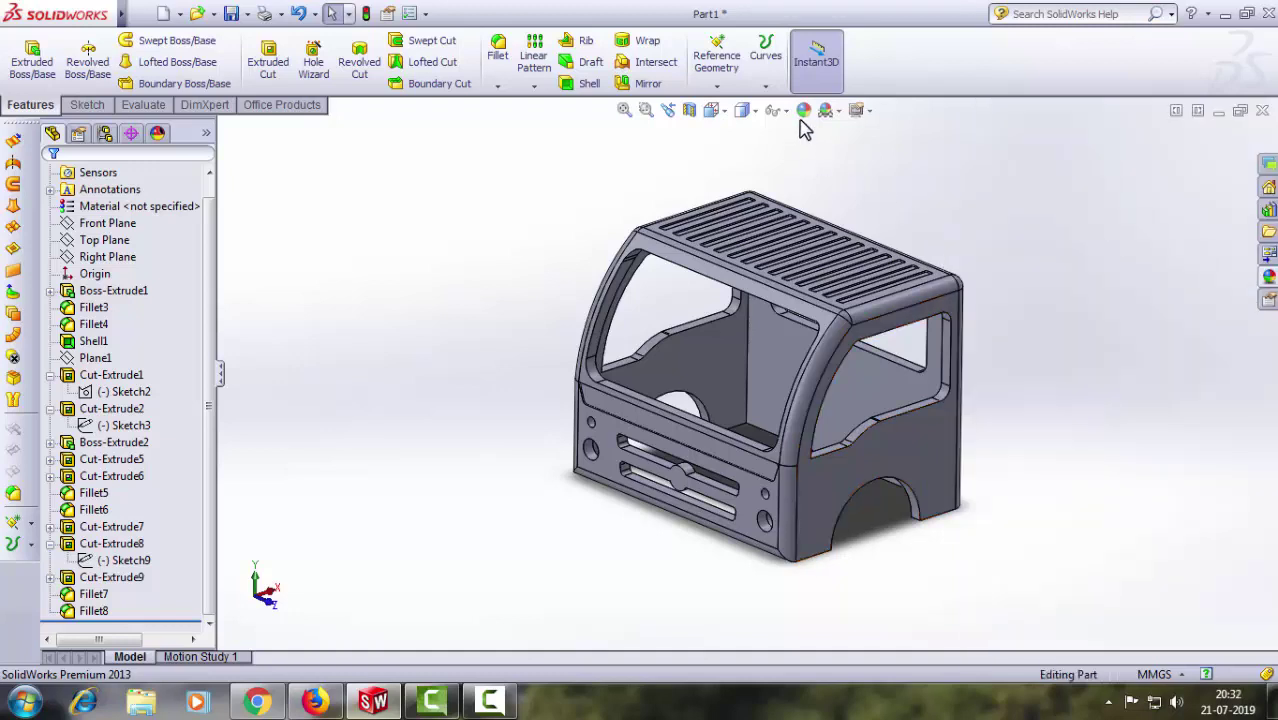
pyautogui.click(803, 110)
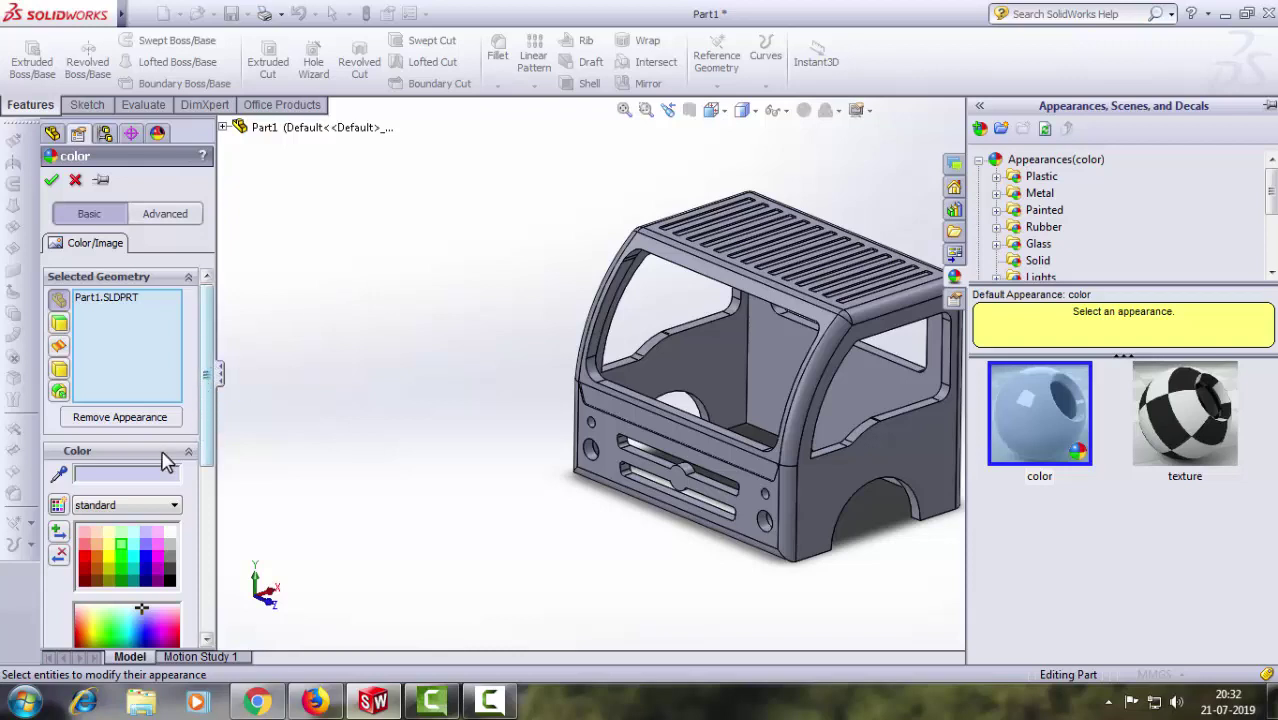
# Step: Try light teal and deeper cyan swatches, settle on a lighter cyan, and confirm it for Part1
pyautogui.click(142, 476)
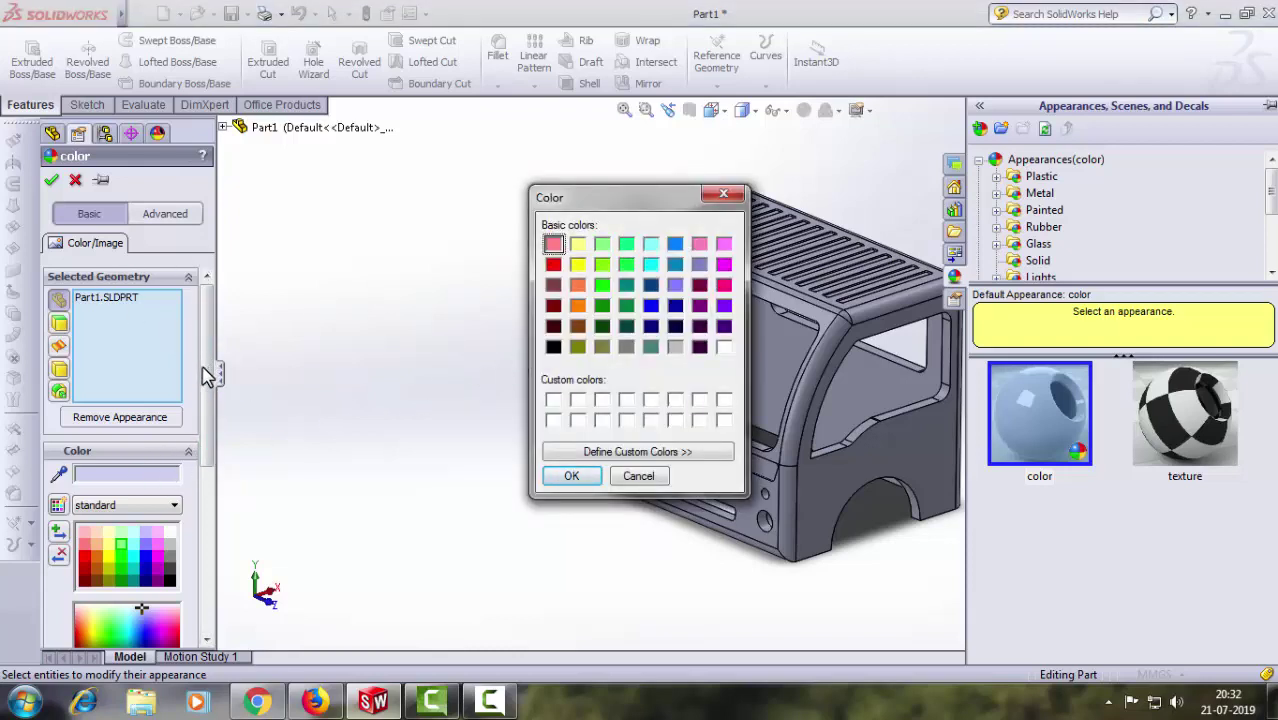
pyautogui.click(724, 196)
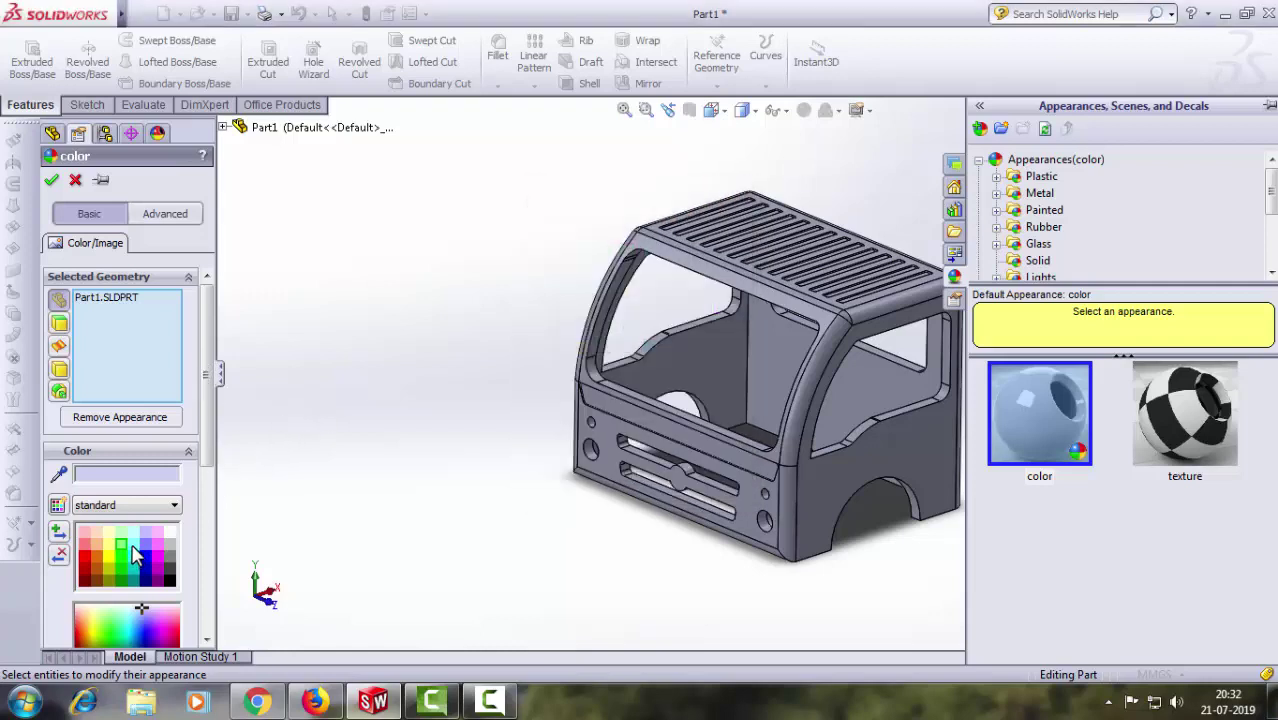
pyautogui.click(133, 546)
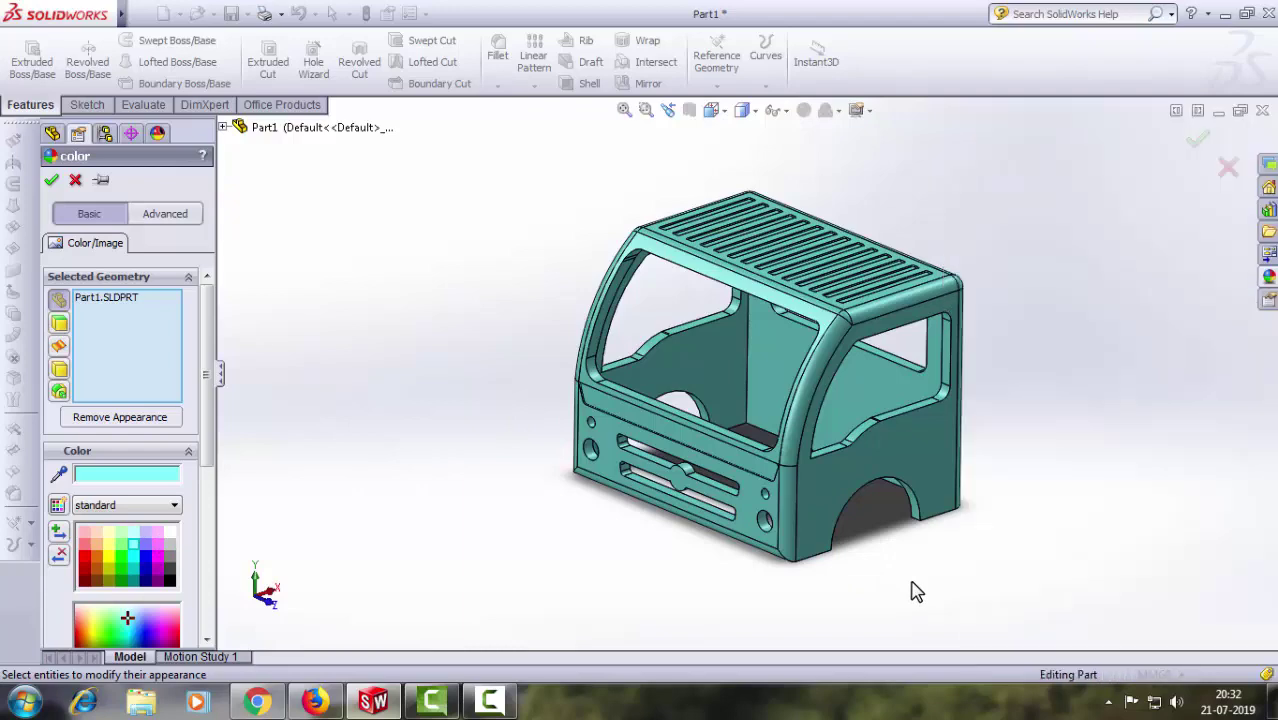
pyautogui.moveTo(503, 510); pyautogui.dragTo(541, 559, button='middle')
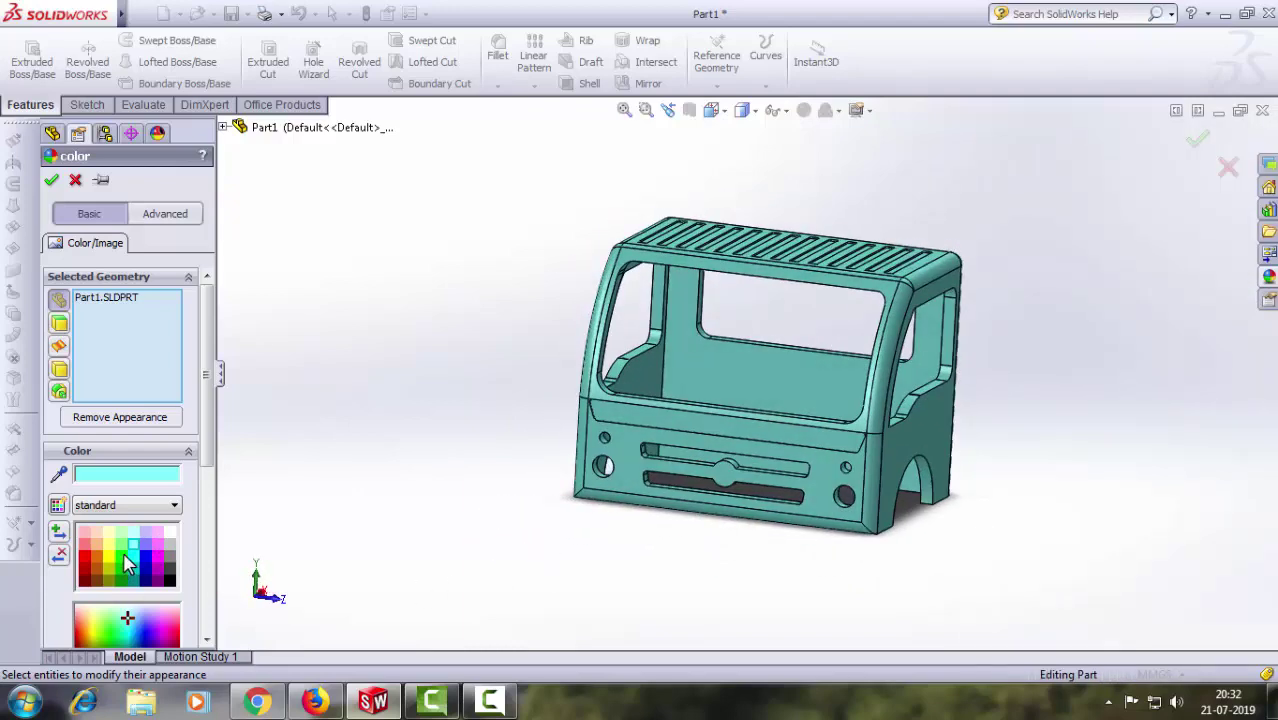
pyautogui.click(133, 565)
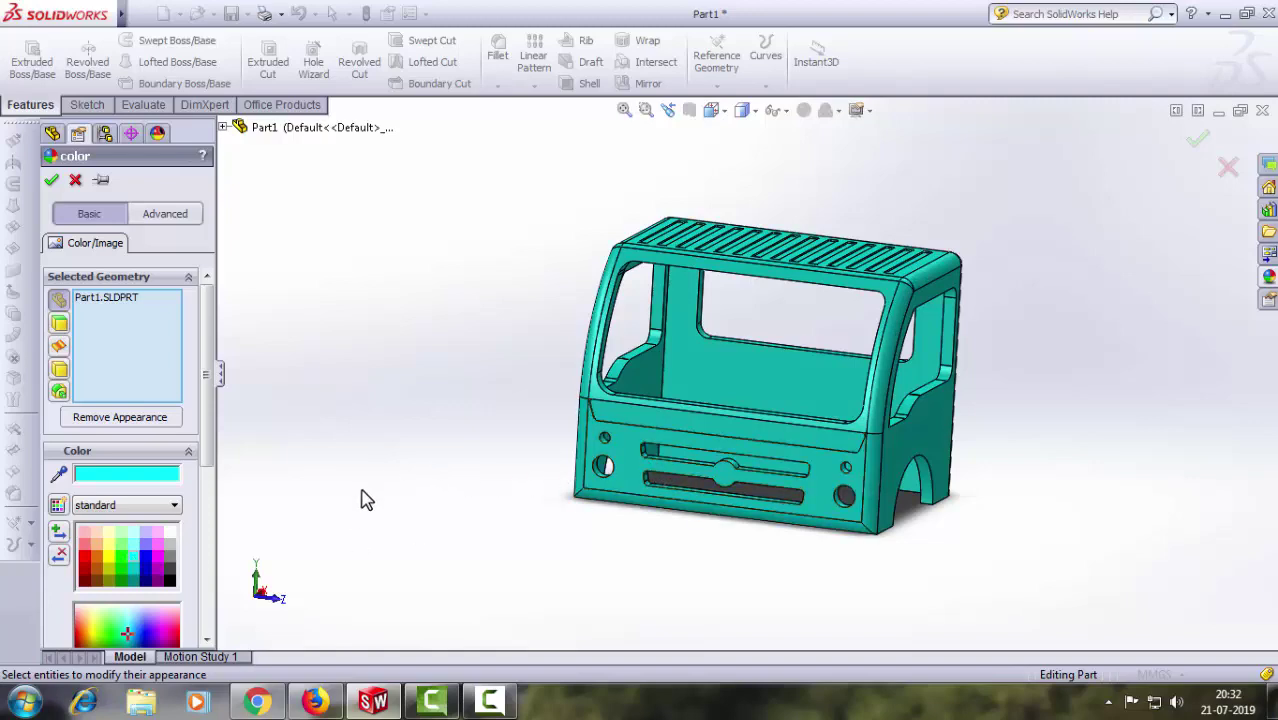
pyautogui.click(140, 543)
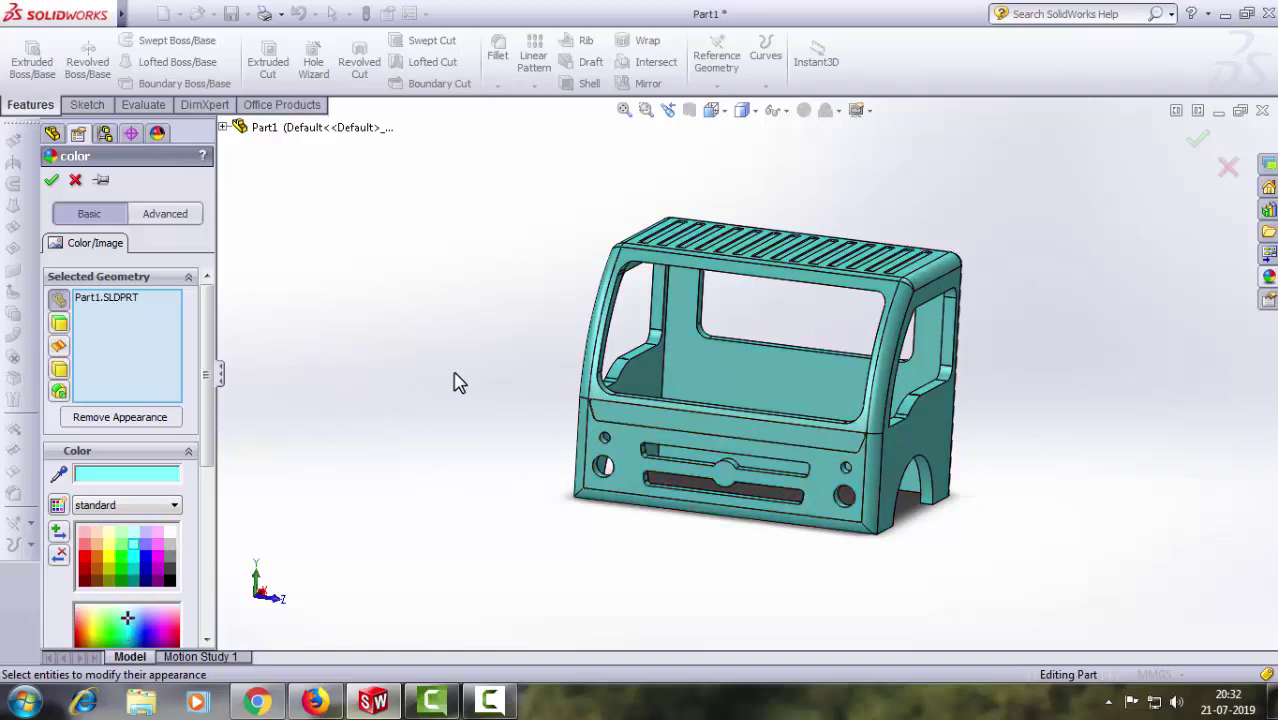
pyautogui.moveTo(456, 380)
pyautogui.mouseDown(button='middle')
pyautogui.moveTo(410, 331)
pyautogui.moveTo(434, 385)
pyautogui.moveTo(385, 369)
pyautogui.moveTo(408, 337)
pyautogui.mouseUp(button='middle')
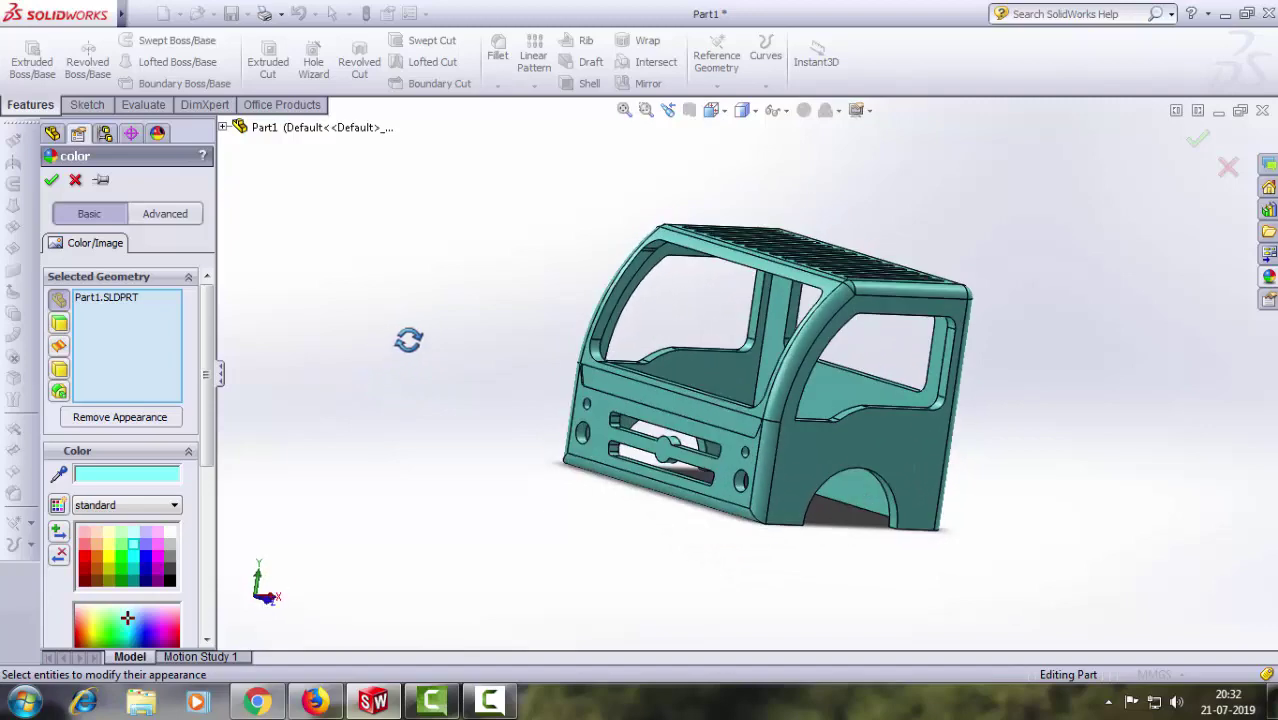
pyautogui.click(52, 181)
pyautogui.moveTo(455, 441)
pyautogui.mouseDown(button='middle')
pyautogui.moveTo(394, 448)
pyautogui.moveTo(491, 456)
pyautogui.moveTo(576, 542)
pyautogui.moveTo(529, 553)
pyautogui.moveTo(508, 476)
pyautogui.moveTo(847, 533)
pyautogui.moveTo(731, 498)
pyautogui.moveTo(844, 517)
pyautogui.mouseUp(button='middle')
pyautogui.scroll(-5, 975, 447)
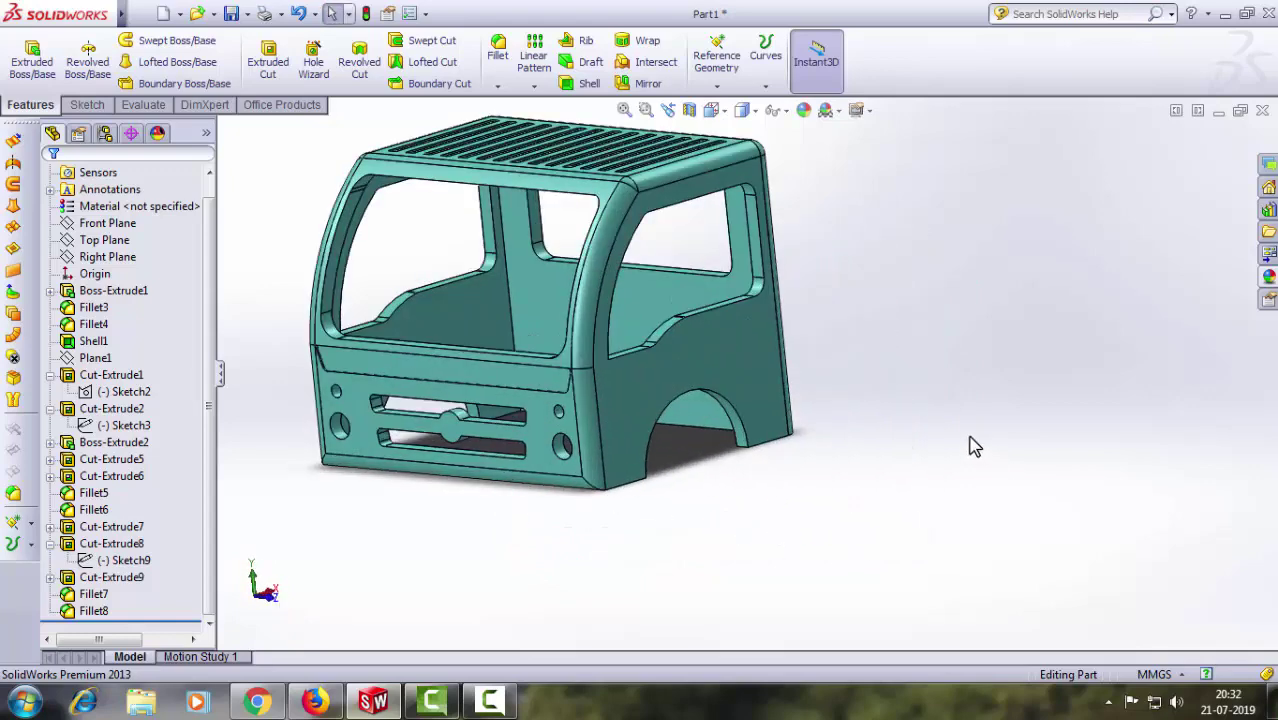
pyautogui.scroll(2, 945, 440)
pyautogui.moveTo(959, 428)
pyautogui.mouseDown(button='middle')
pyautogui.moveTo(902, 331)
pyautogui.moveTo(907, 428)
pyautogui.moveTo(960, 425)
pyautogui.moveTo(845, 422)
pyautogui.moveTo(819, 451)
pyautogui.moveTo(781, 154)
pyautogui.moveTo(770, 228)
pyautogui.moveTo(816, 394)
pyautogui.moveTo(953, 357)
pyautogui.moveTo(921, 402)
pyautogui.mouseUp(button='middle')
pyautogui.scroll(-2, 439, 237)
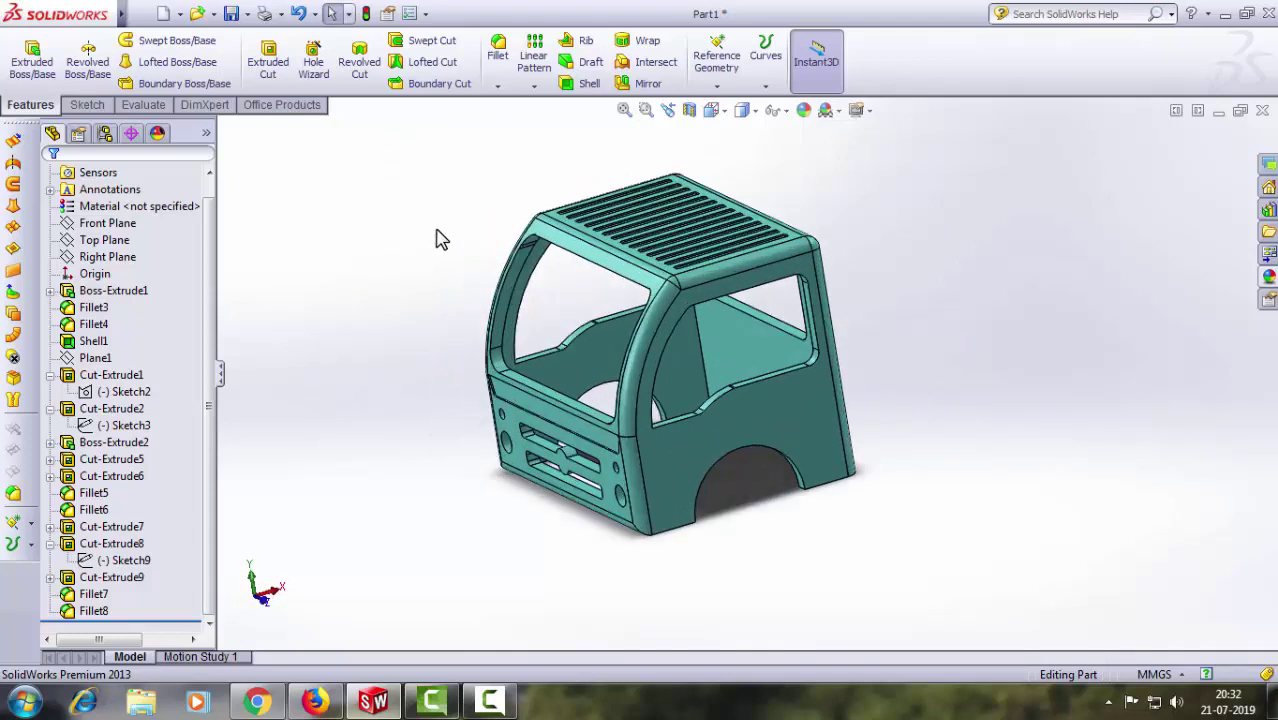
pyautogui.moveTo(439, 237)
pyautogui.mouseDown(button='middle')
pyautogui.moveTo(463, 274)
pyautogui.moveTo(428, 288)
pyautogui.moveTo(476, 345)
pyautogui.moveTo(491, 265)
pyautogui.moveTo(442, 274)
pyautogui.moveTo(454, 263)
pyautogui.moveTo(469, 289)
pyautogui.mouseUp(button='middle')
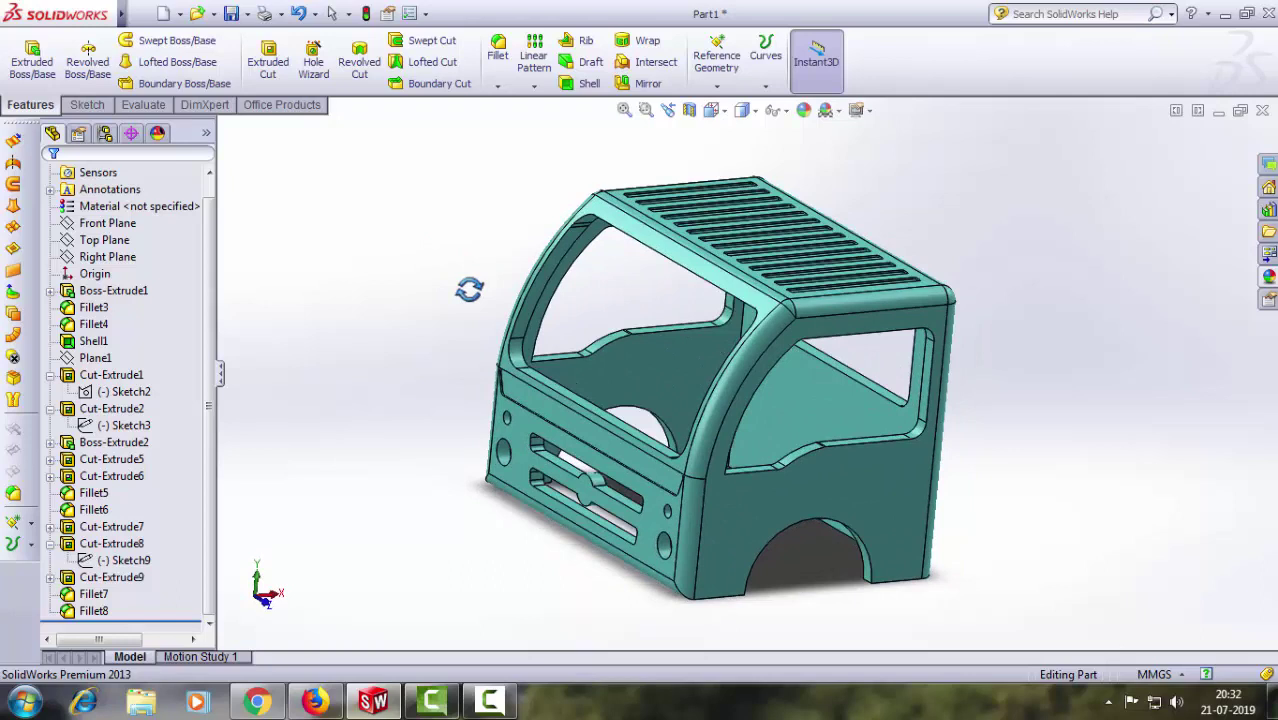